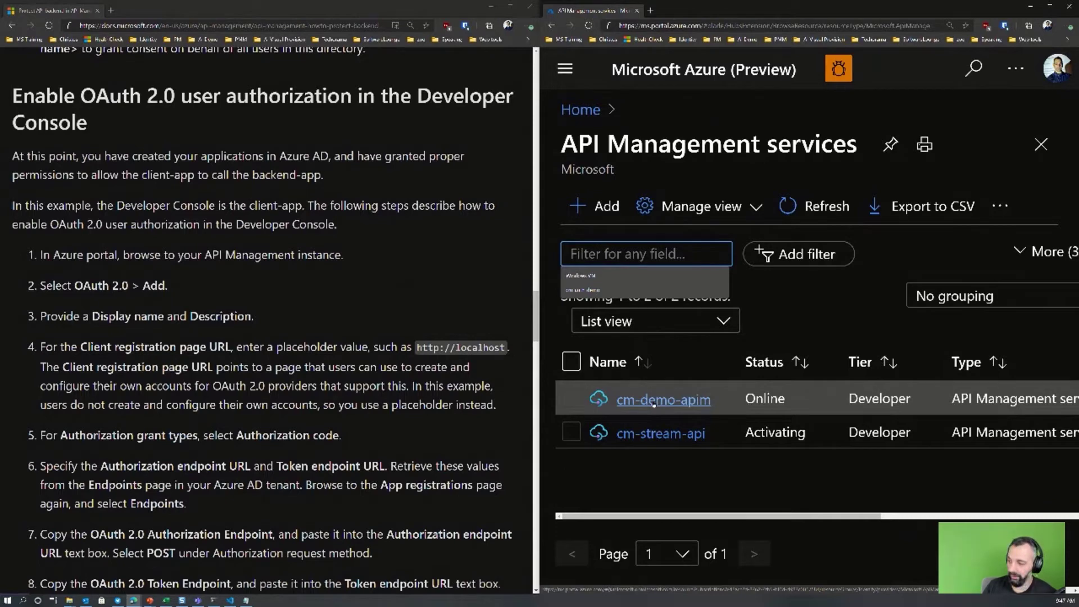
Step: Open the cm-demo-apim API Management instance and go to its APIs list
click(654, 400)
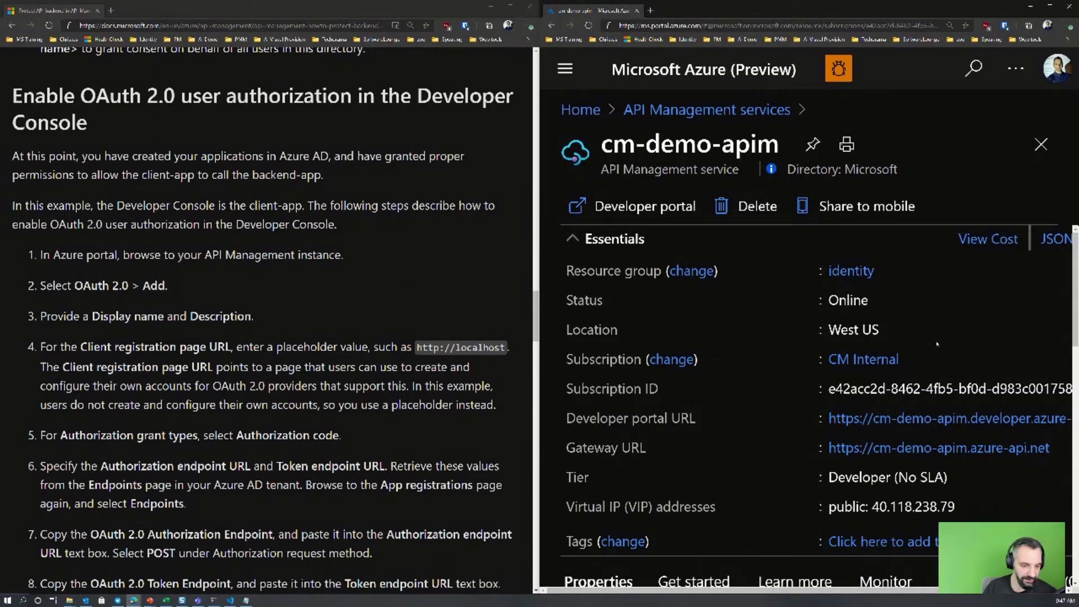
scroll(927, 381, down, 5)
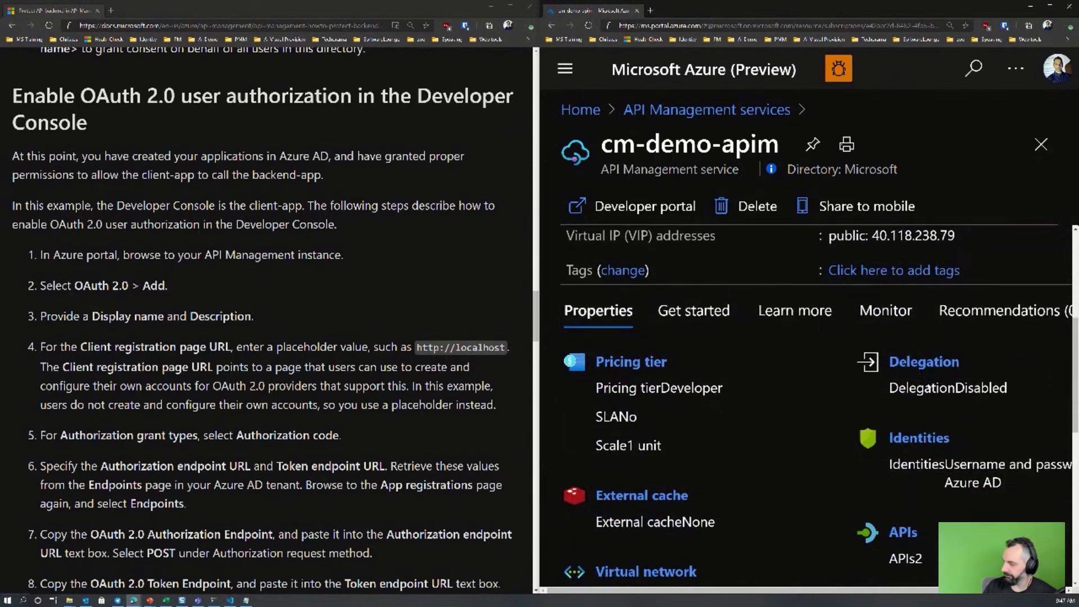
scroll(926, 455, down, 2)
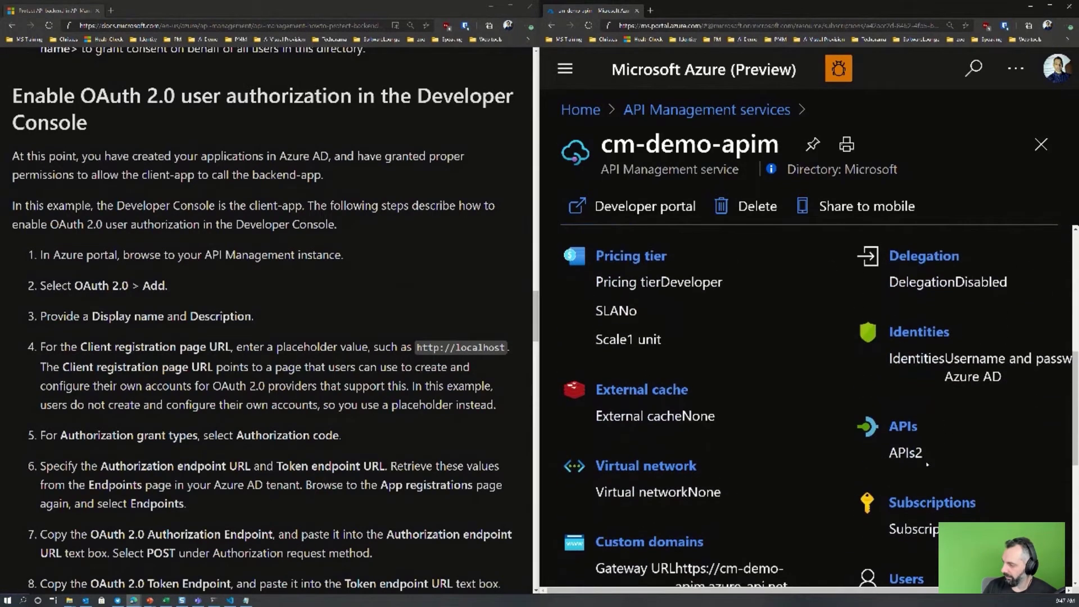
click(903, 426)
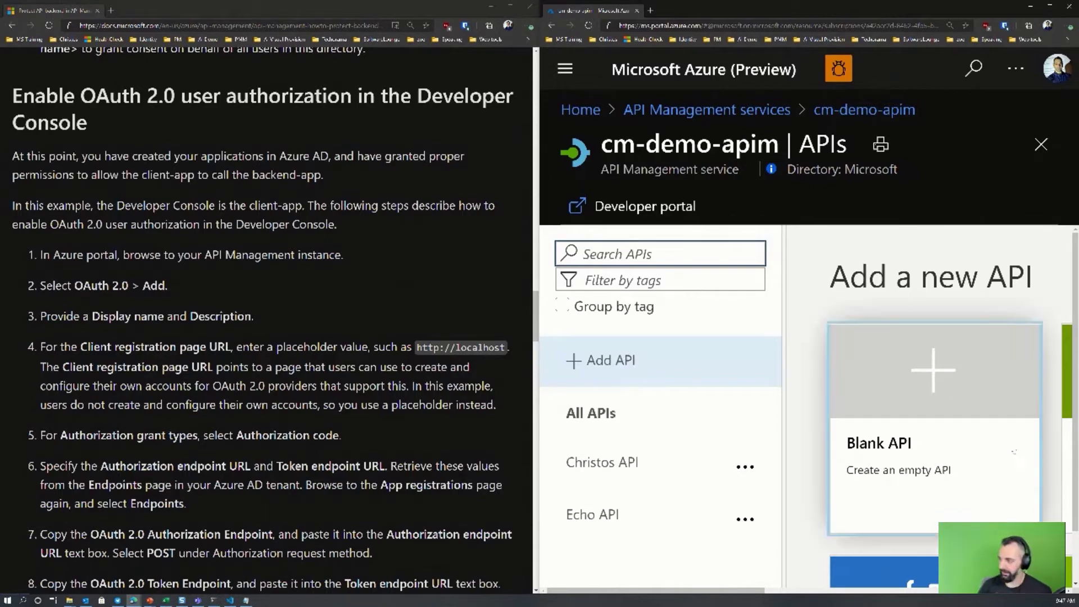
Step: Maximize and zoom out the portal, then start a new API from an App Service
key(super+Up)
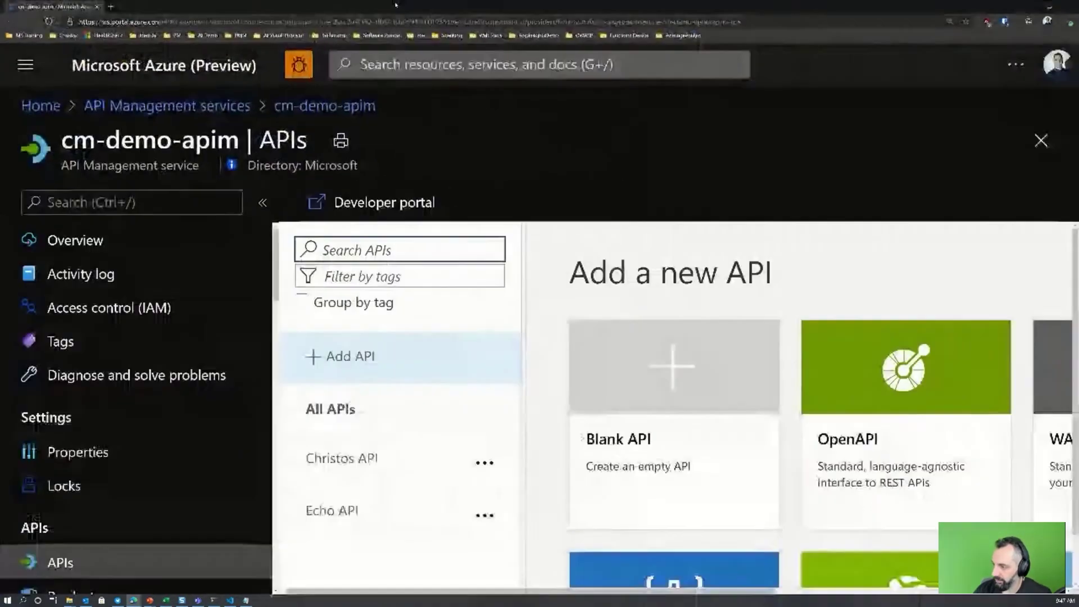
key(ctrl+minus)
key(ctrl+minus)
key(ctrl+minus)
key(ctrl+minus)
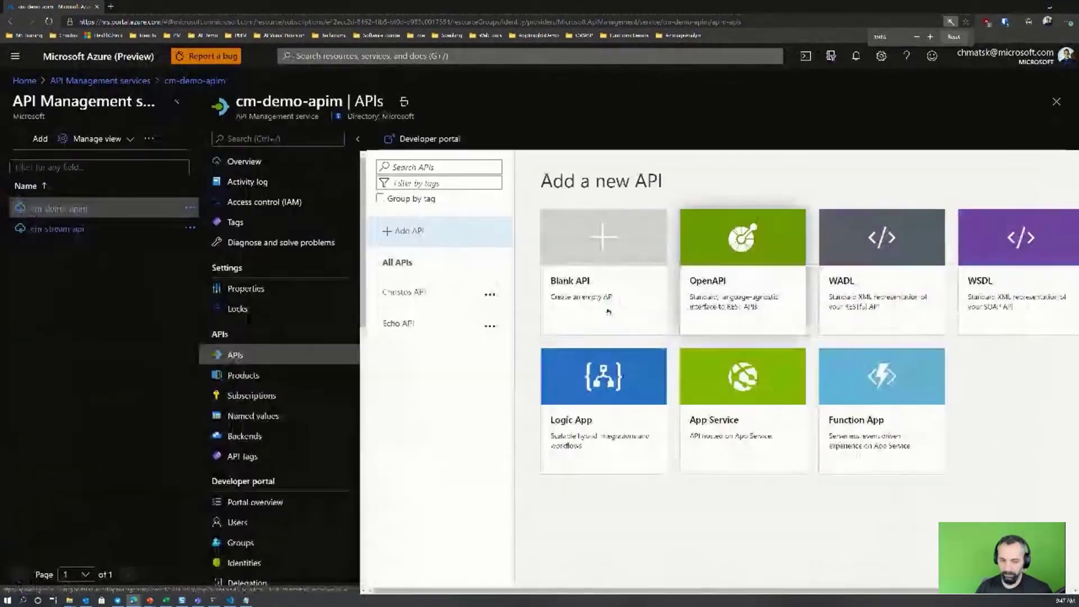
click(601, 319)
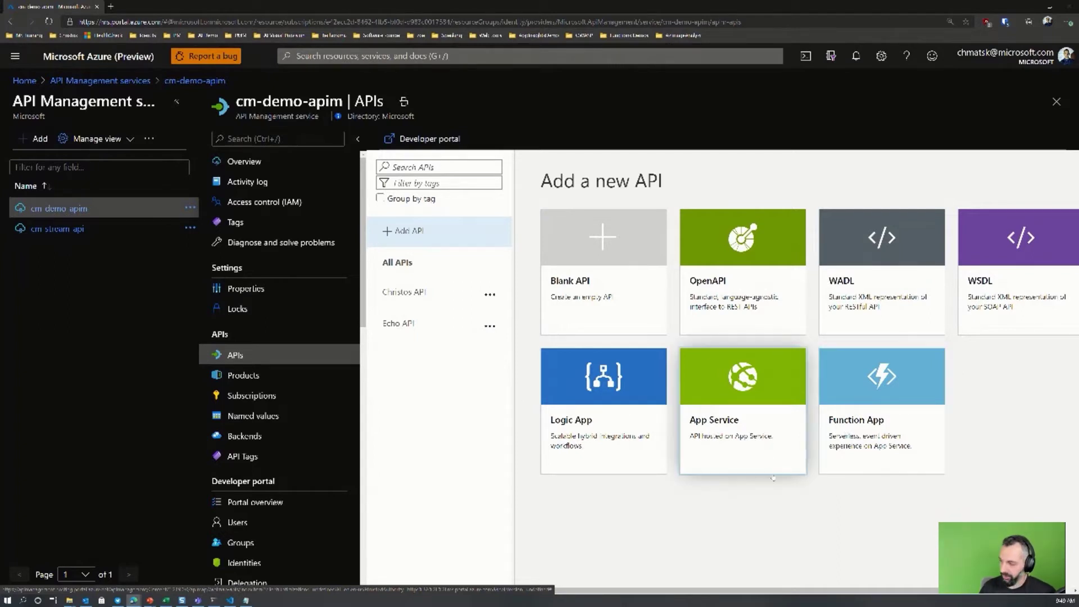
click(721, 424)
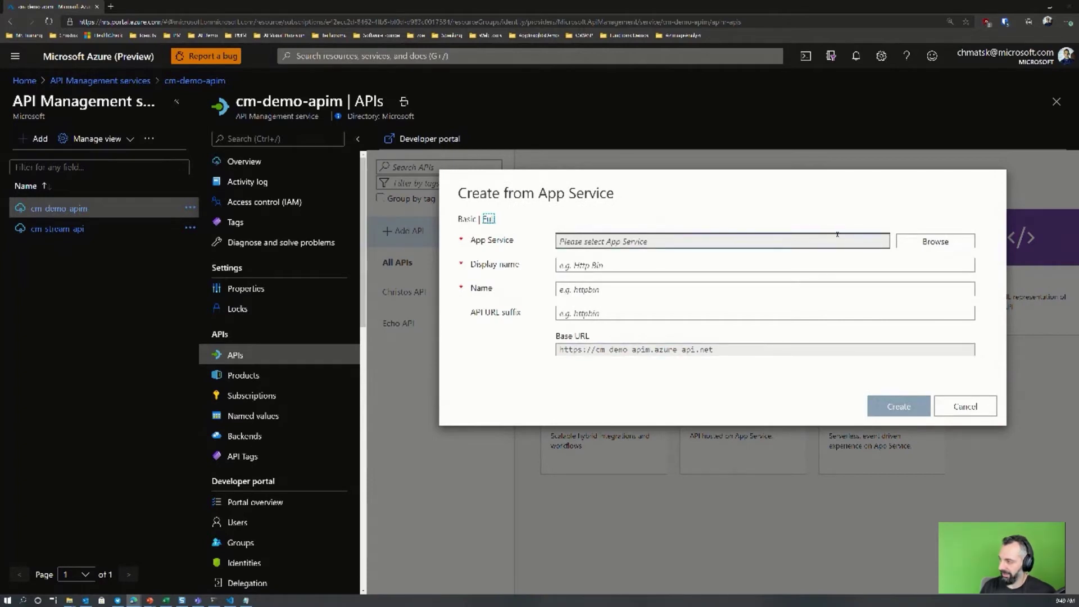
Step: Select cm-stream-api as the source App Service and try creating the API
click(934, 241)
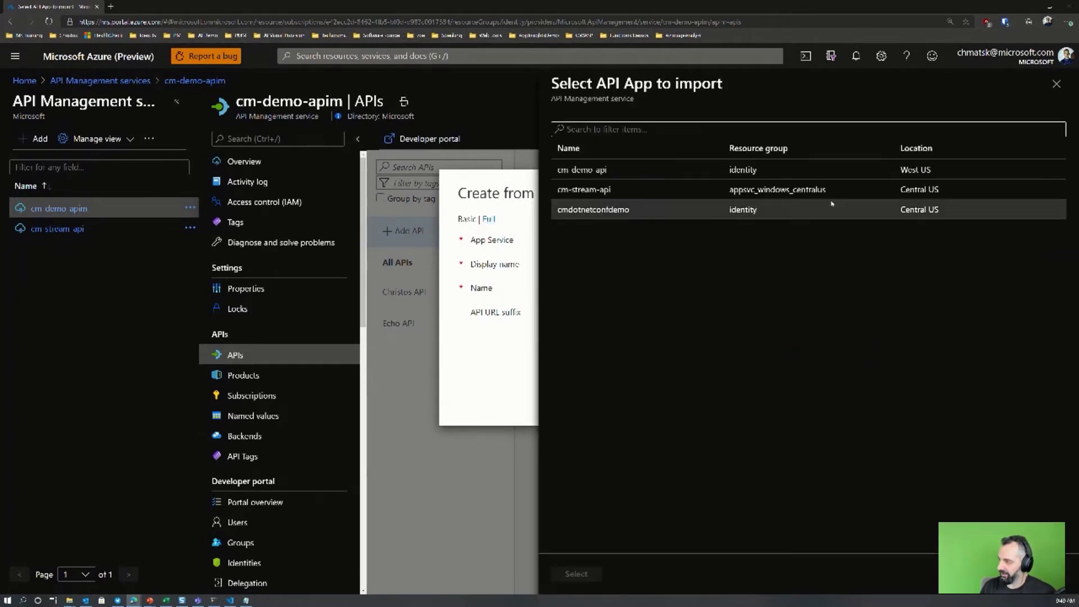
click(674, 190)
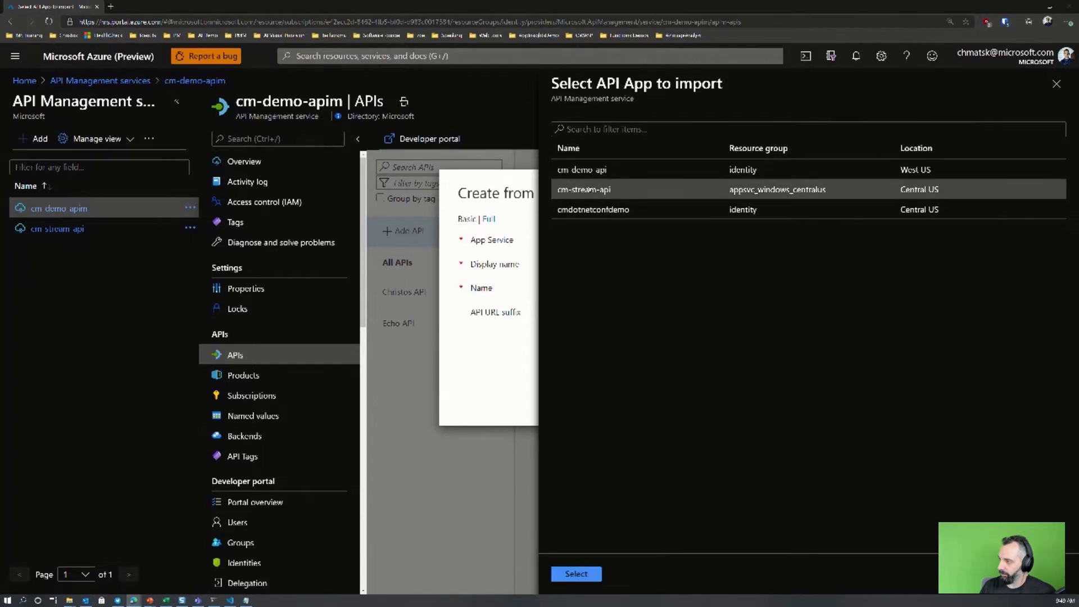
click(593, 574)
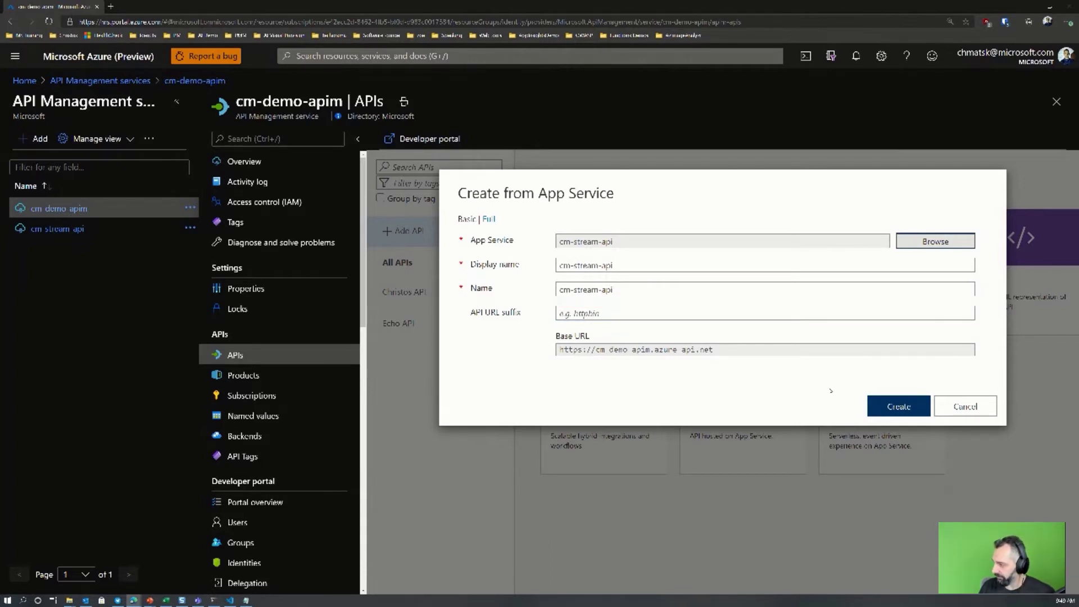
click(897, 406)
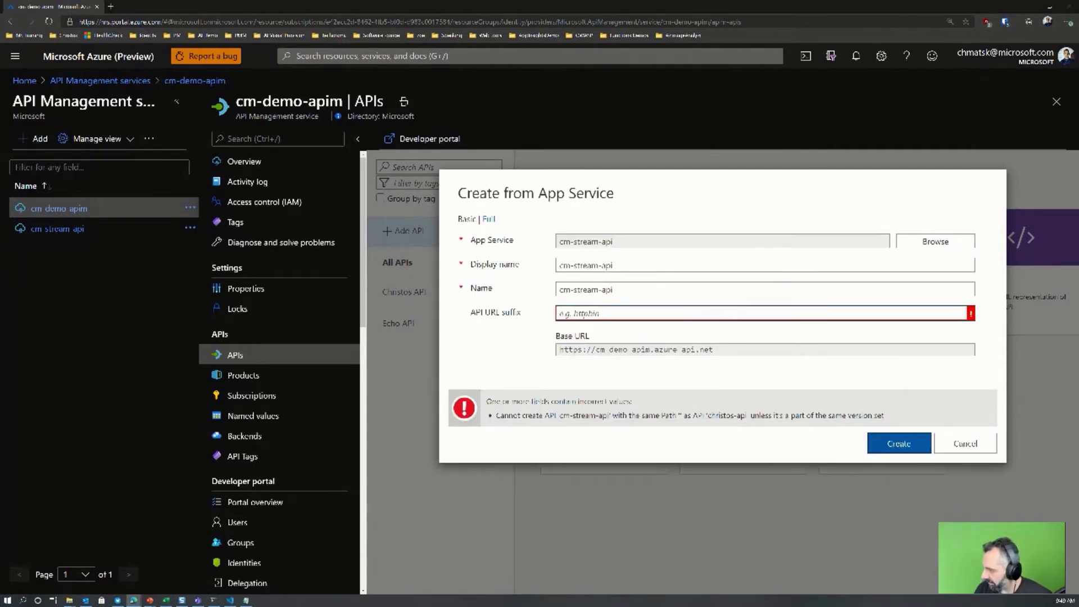
Step: Retry with URL suffix '/', then cancel after the path conflict with Christos API
click(867, 316)
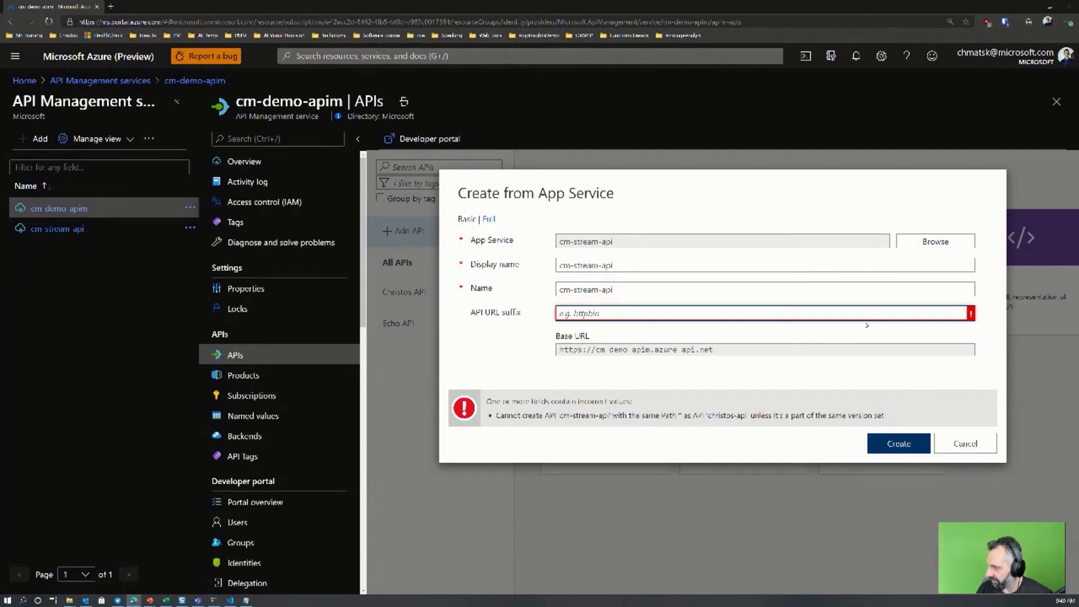
text(/)
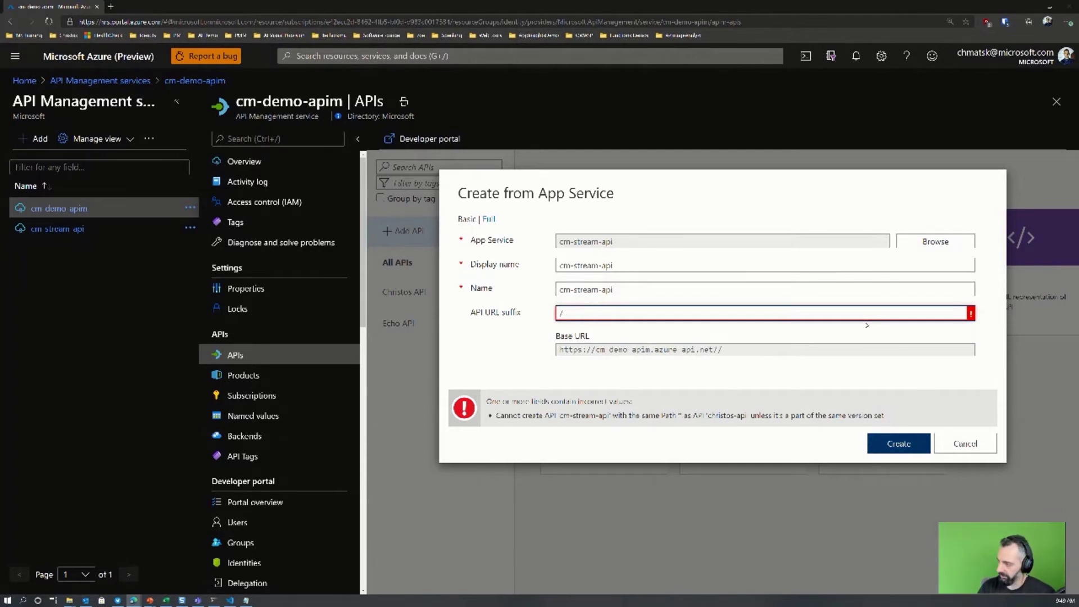
click(510, 346)
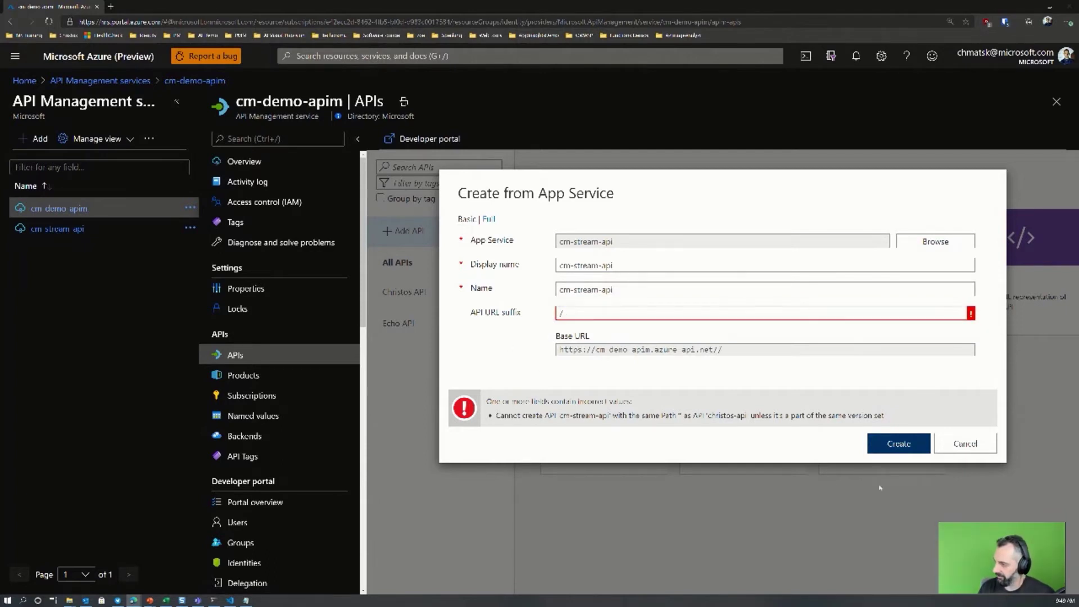
click(898, 443)
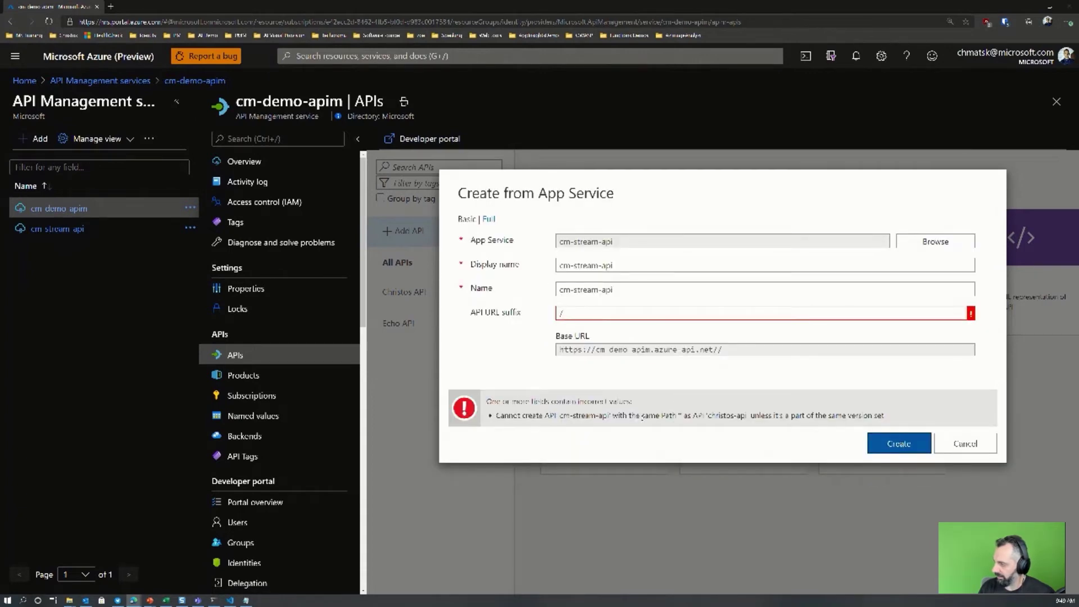
click(964, 445)
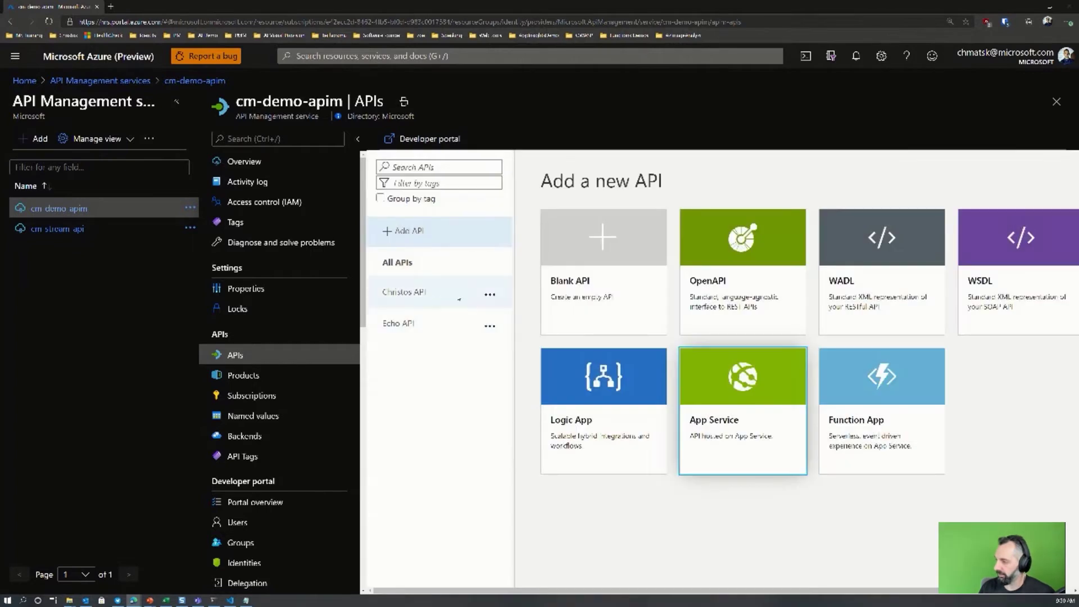
Step: Open Christos API's design and view its OpenAPI specification without keeping changes
click(490, 295)
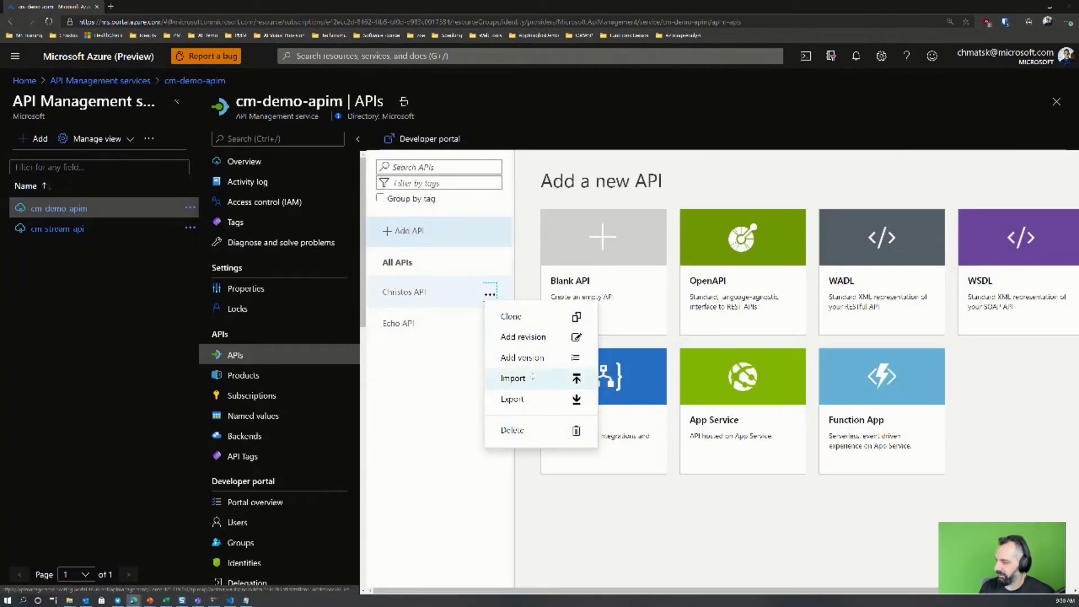
click(414, 292)
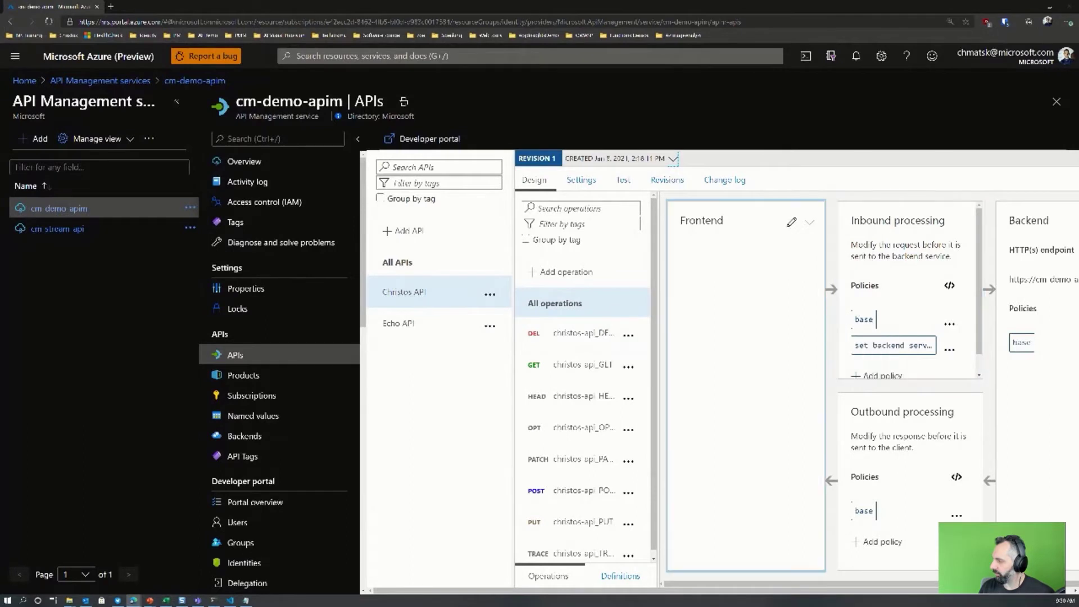
click(791, 223)
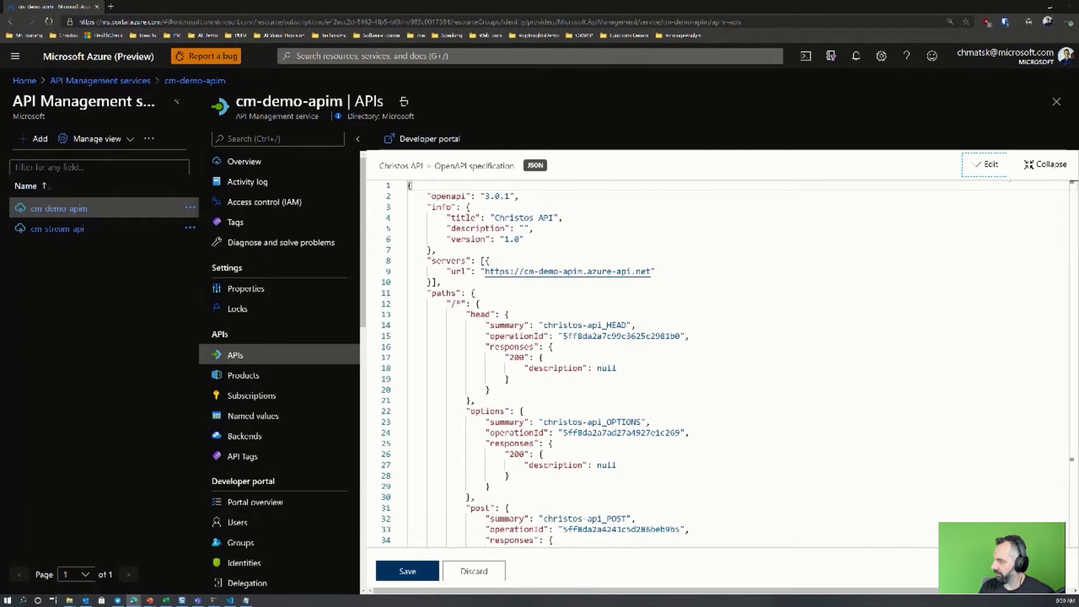
click(474, 571)
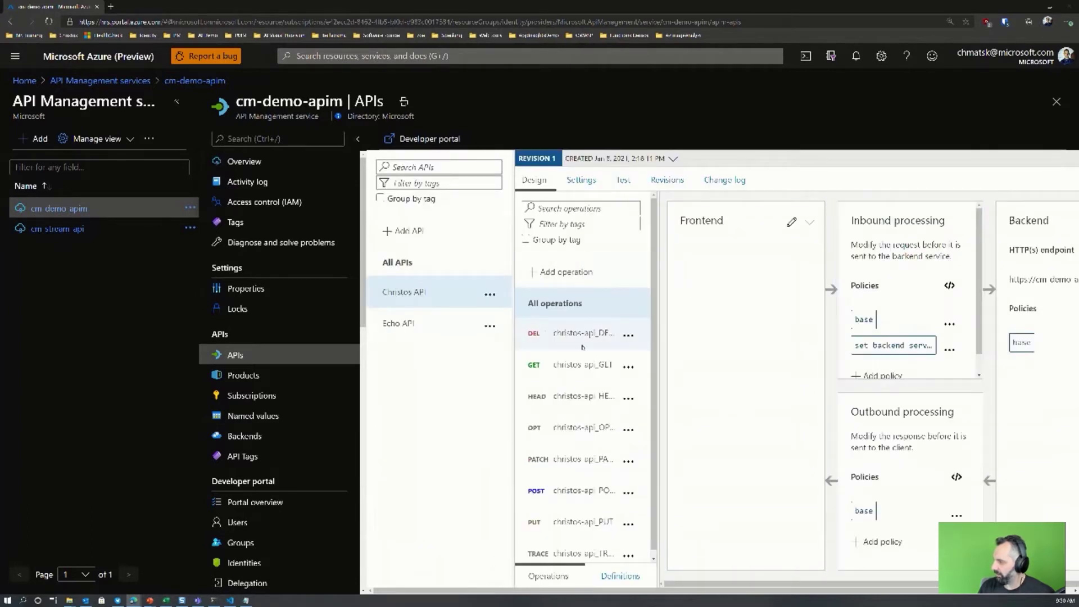
Step: Set Christos API's URL suffix to '/test', save, and return to Add API
click(585, 180)
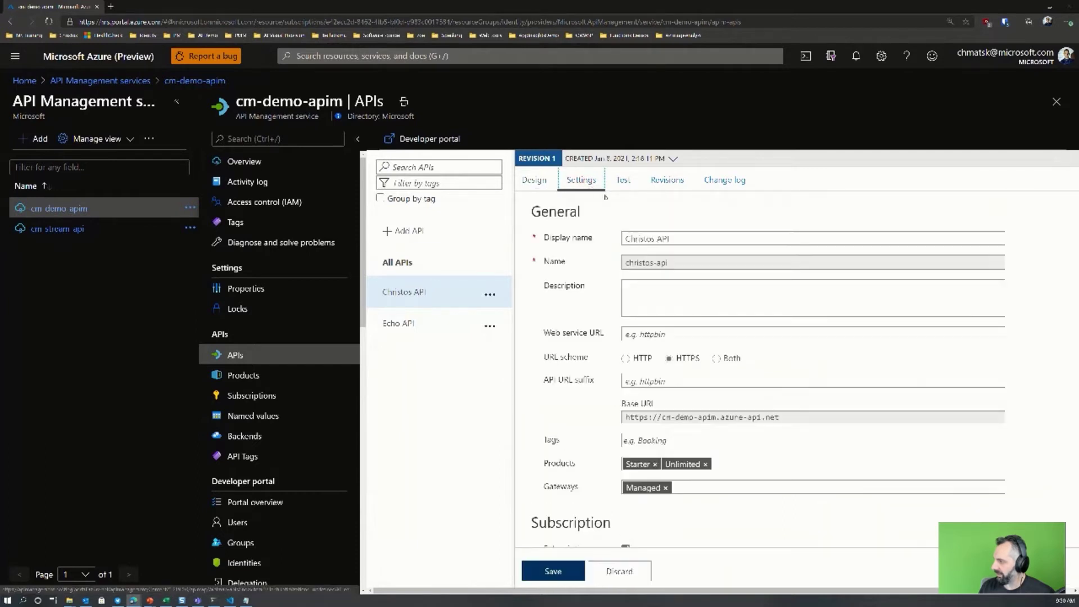
click(650, 380)
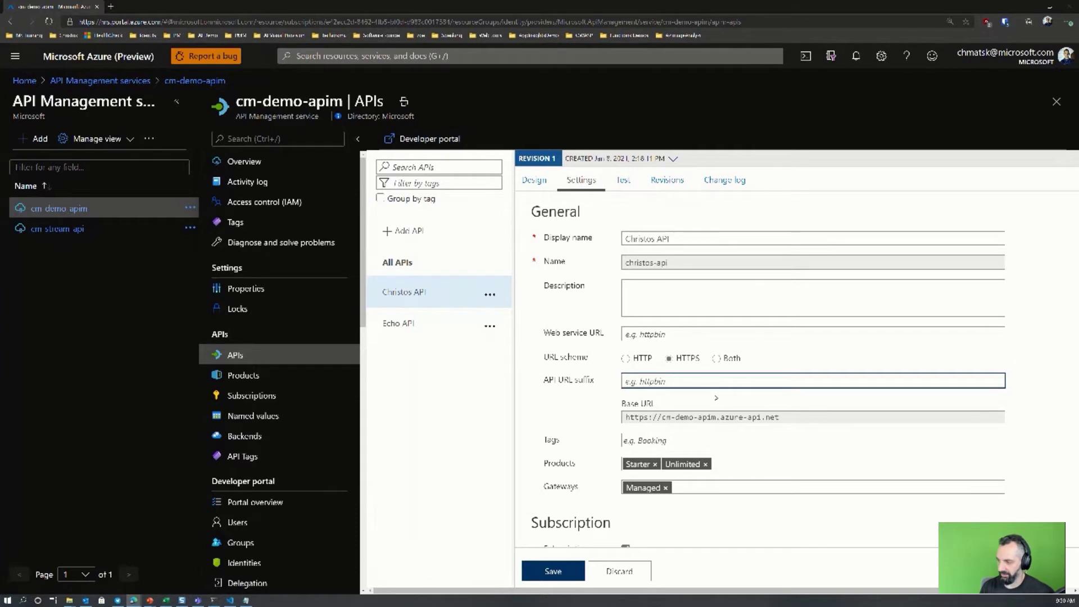
text(/)
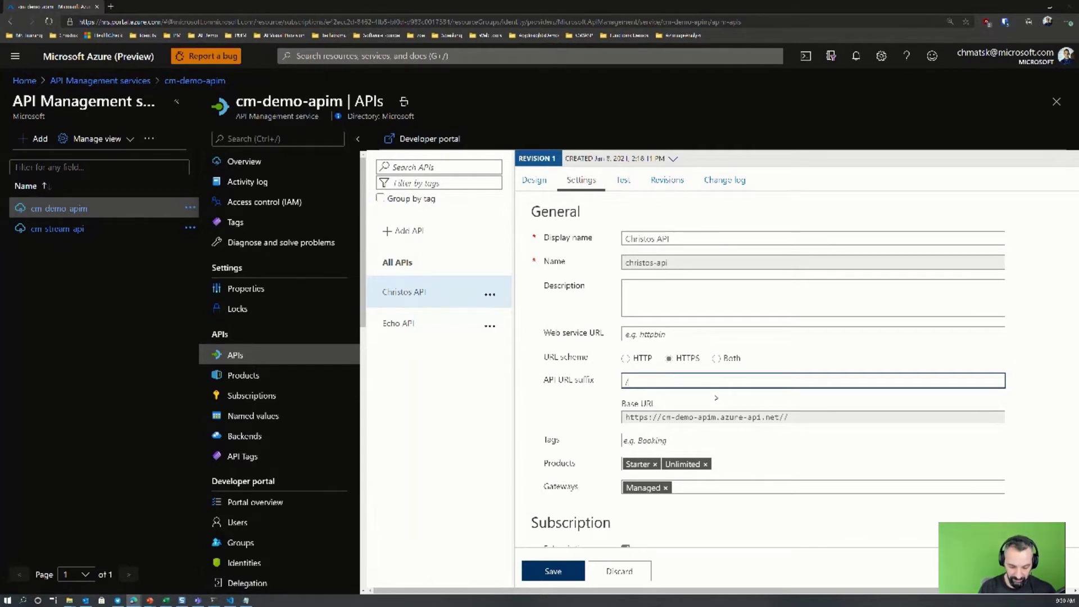
text(test)
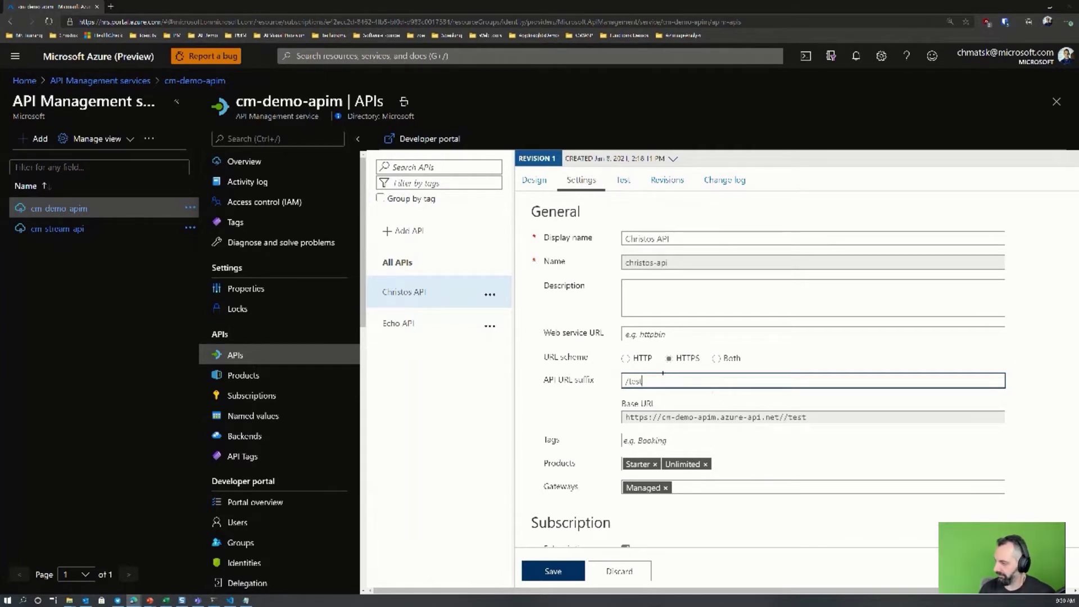
click(569, 572)
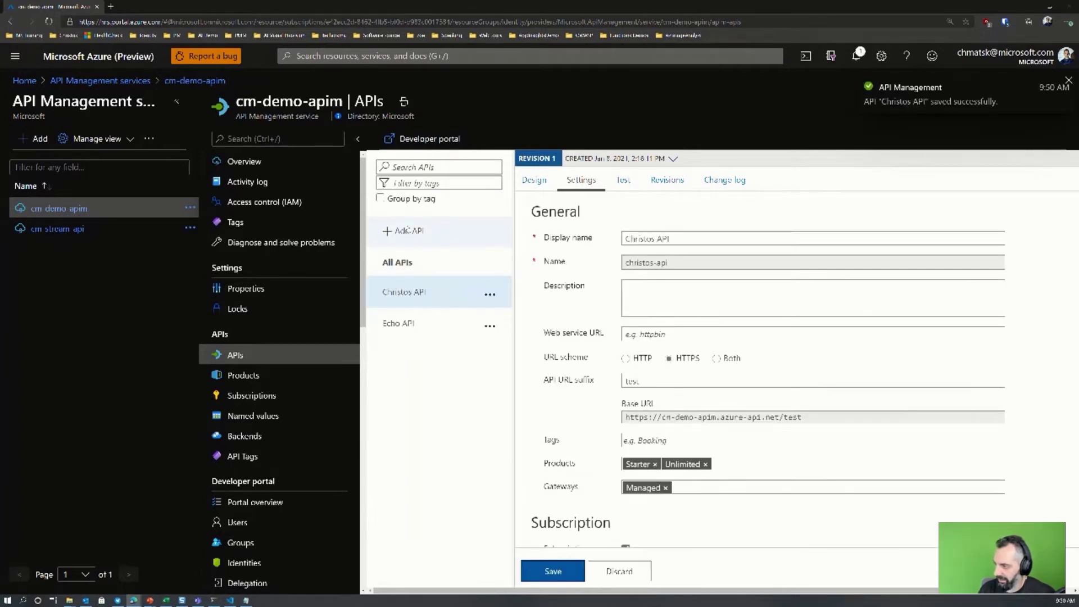
click(481, 241)
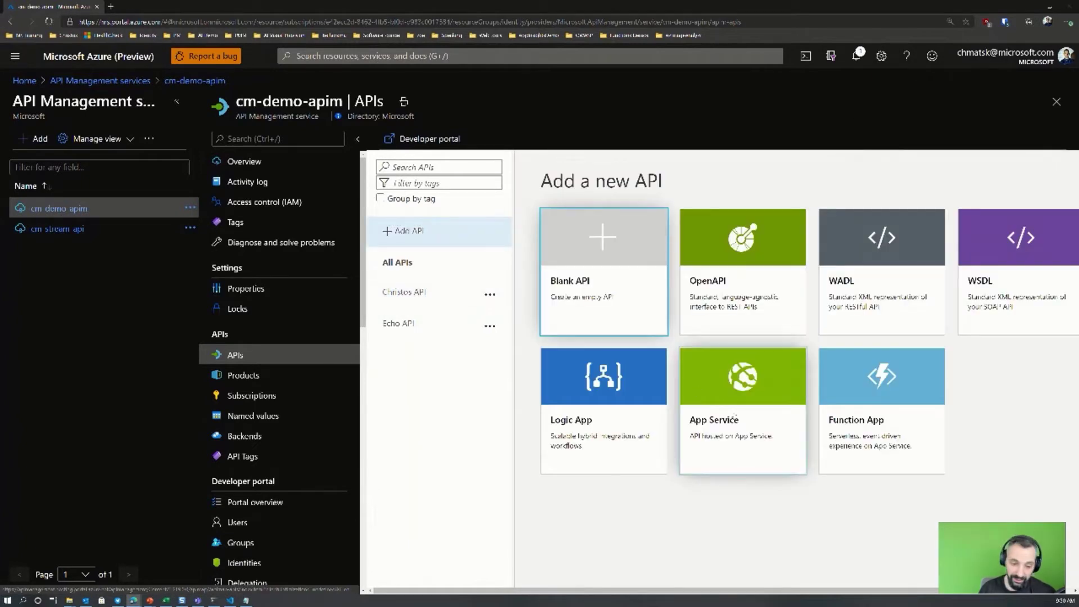
Step: Create a new API in cm-demo-apim from the cm-stream-api App Service
click(735, 416)
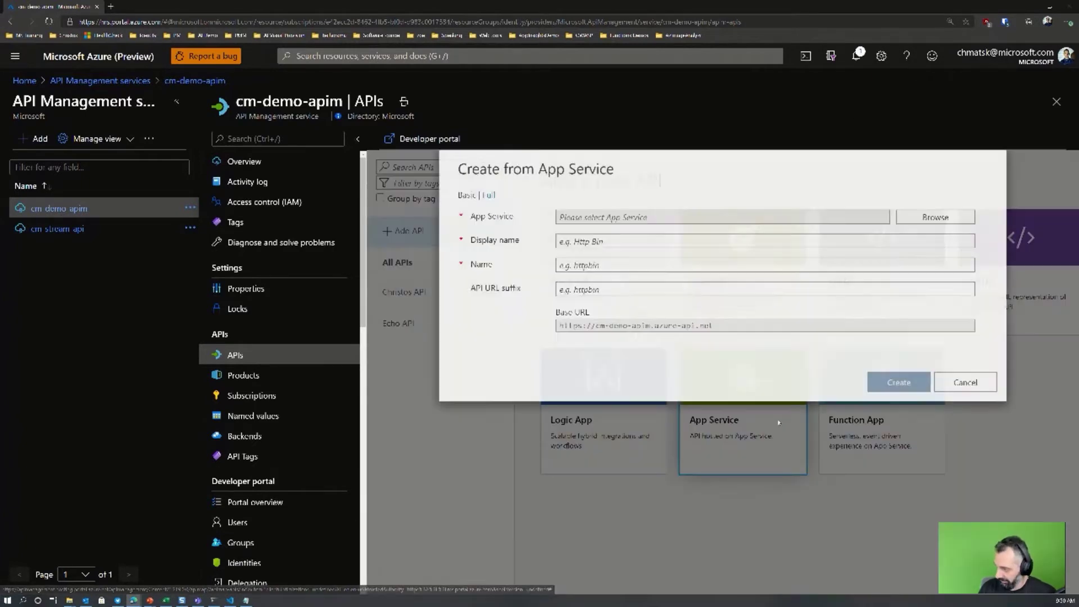
key(Tab)
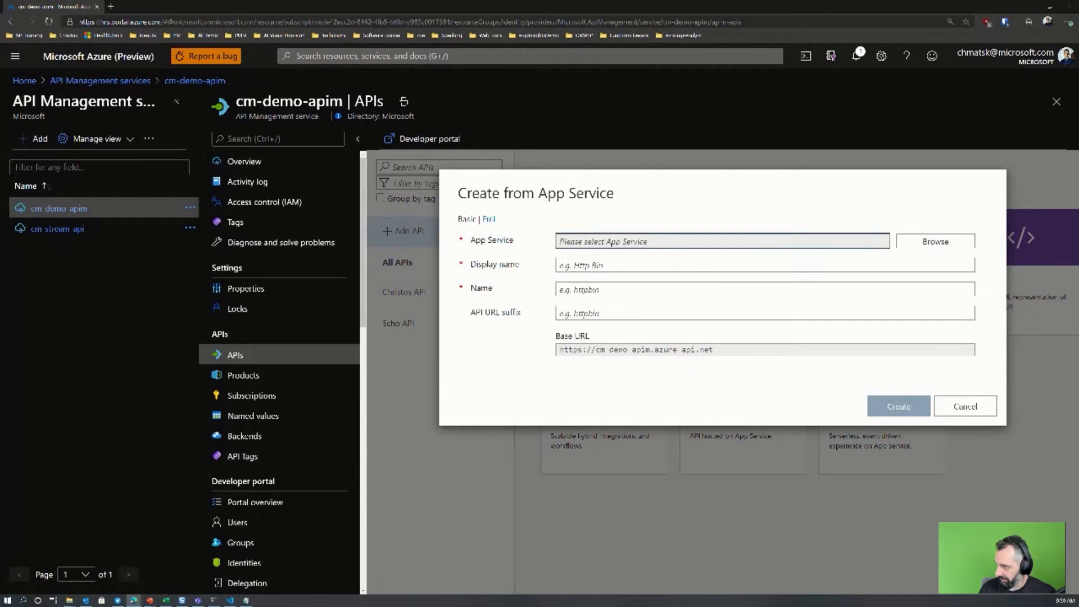
click(946, 233)
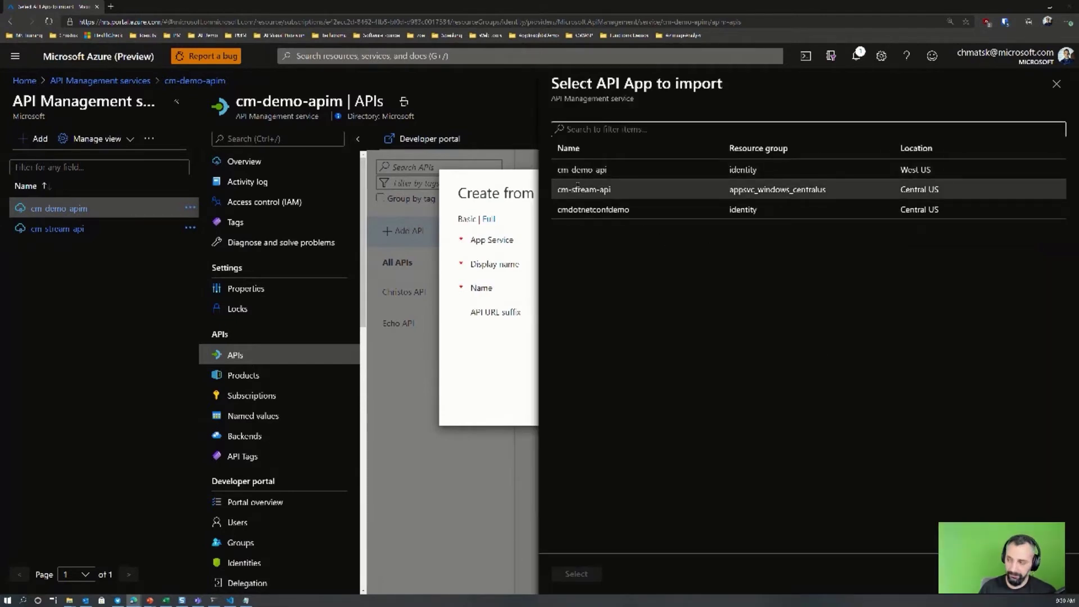
click(577, 188)
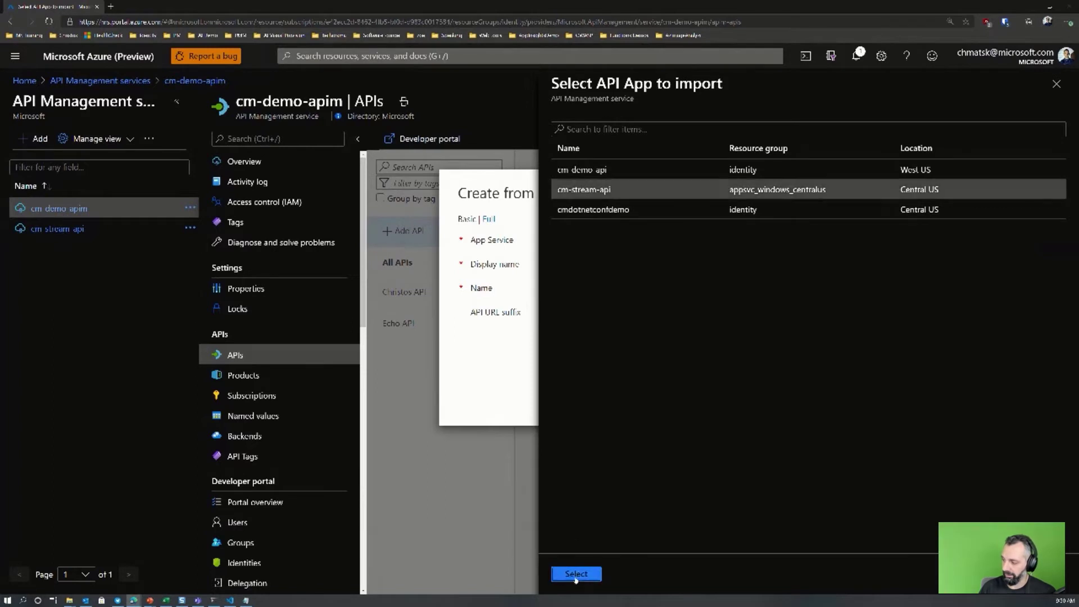
click(576, 573)
click(643, 306)
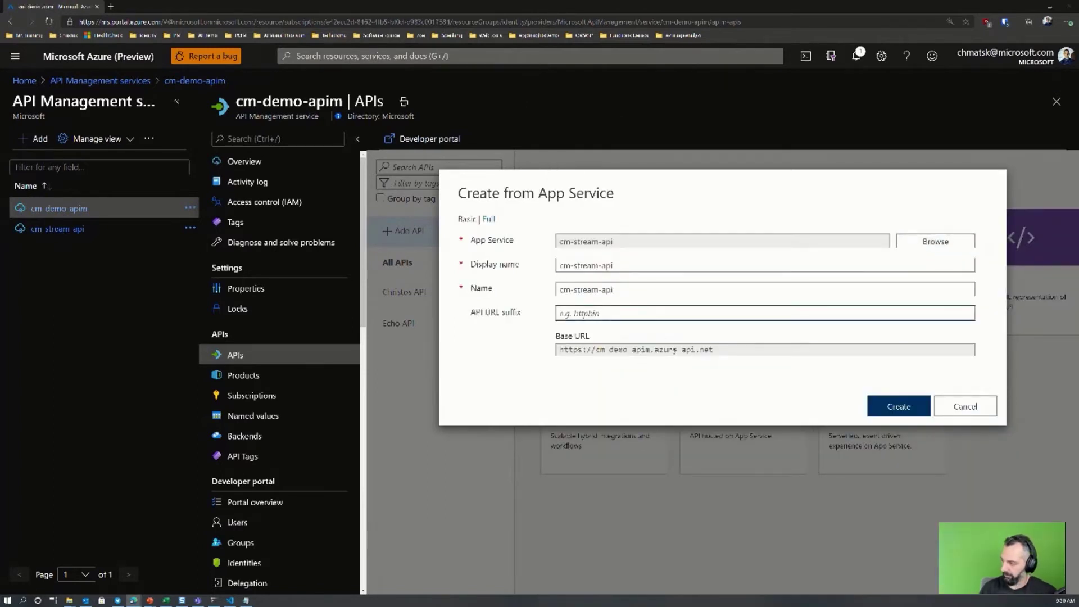
click(884, 407)
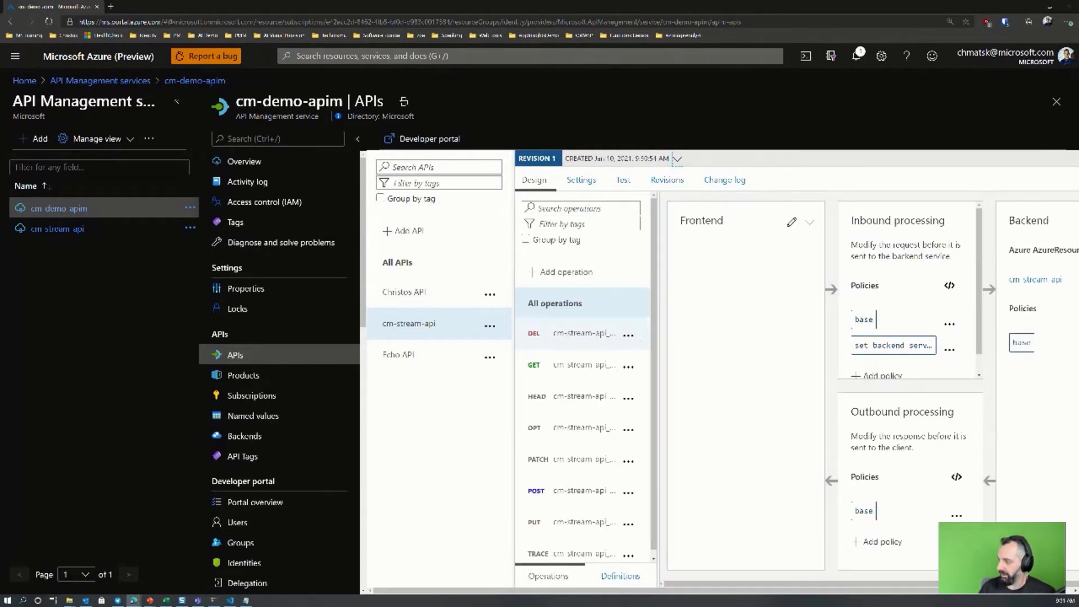
Step: Widen the operations list and review cm-stream-api's Settings and Test tabs
drag(657, 340, 722, 337)
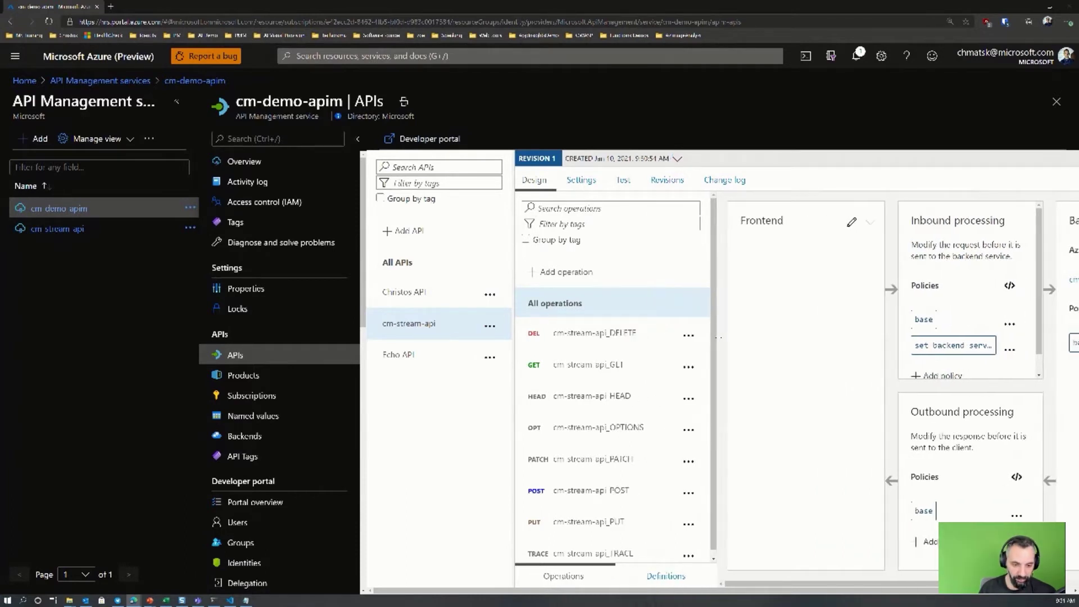
click(590, 364)
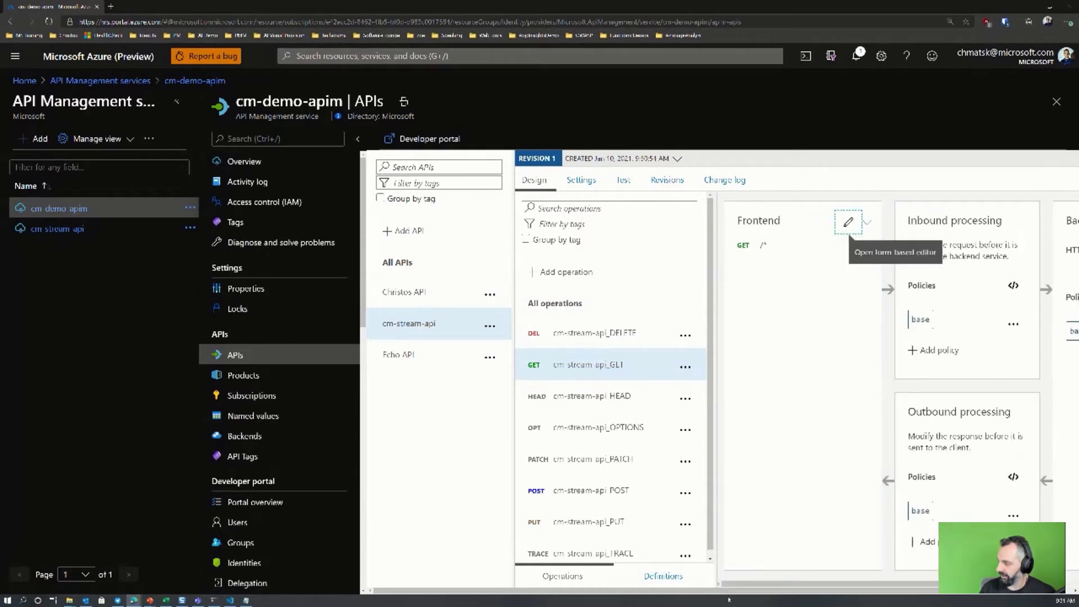
mouse_move(791, 586)
mouse_down()
mouse_move(859, 586)
mouse_move(776, 586)
mouse_up()
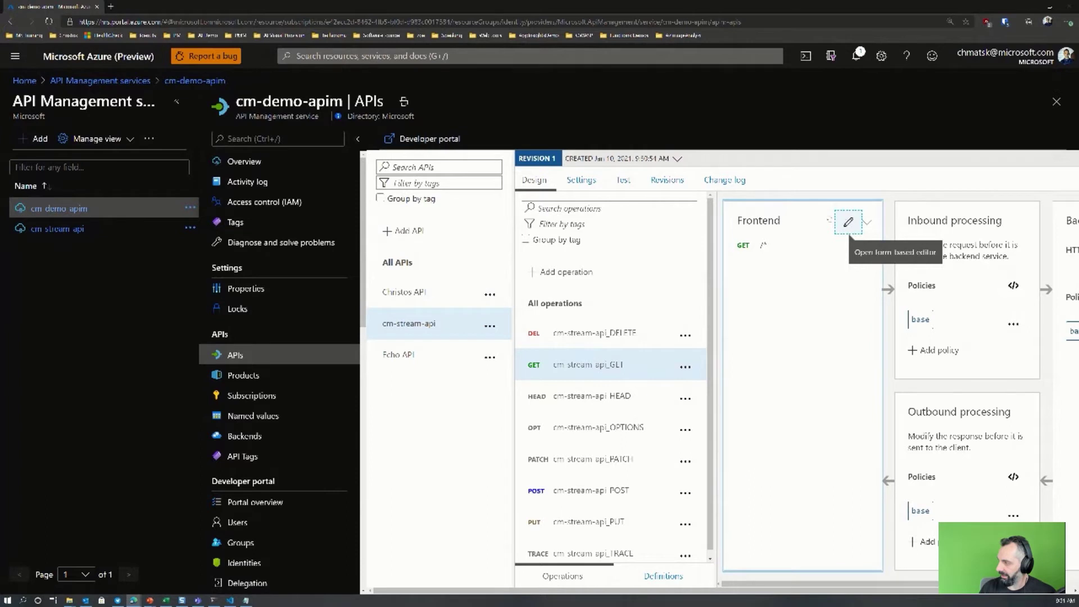
click(581, 180)
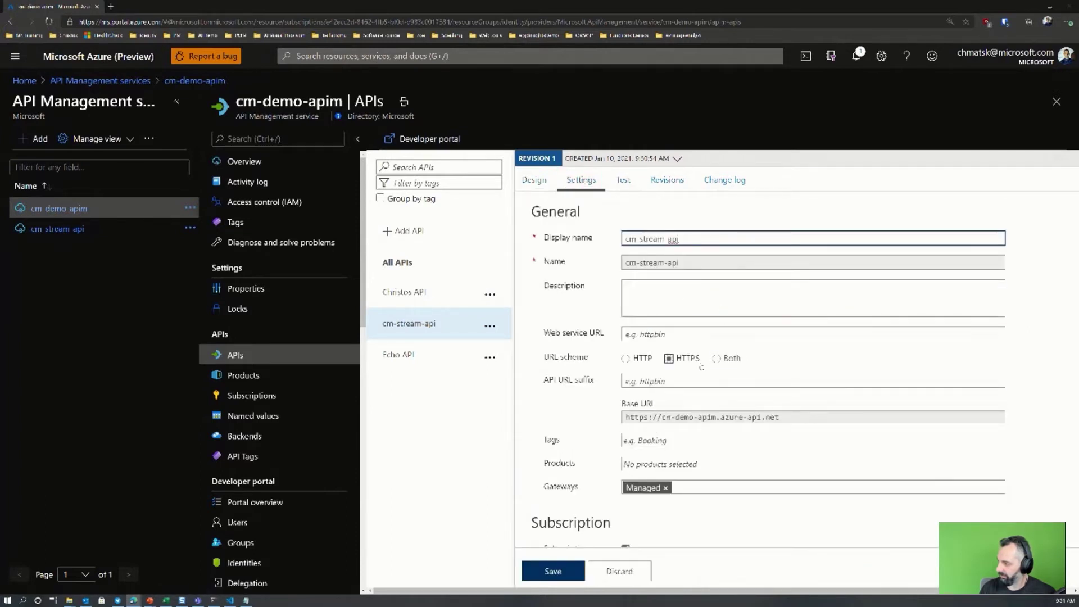
click(623, 180)
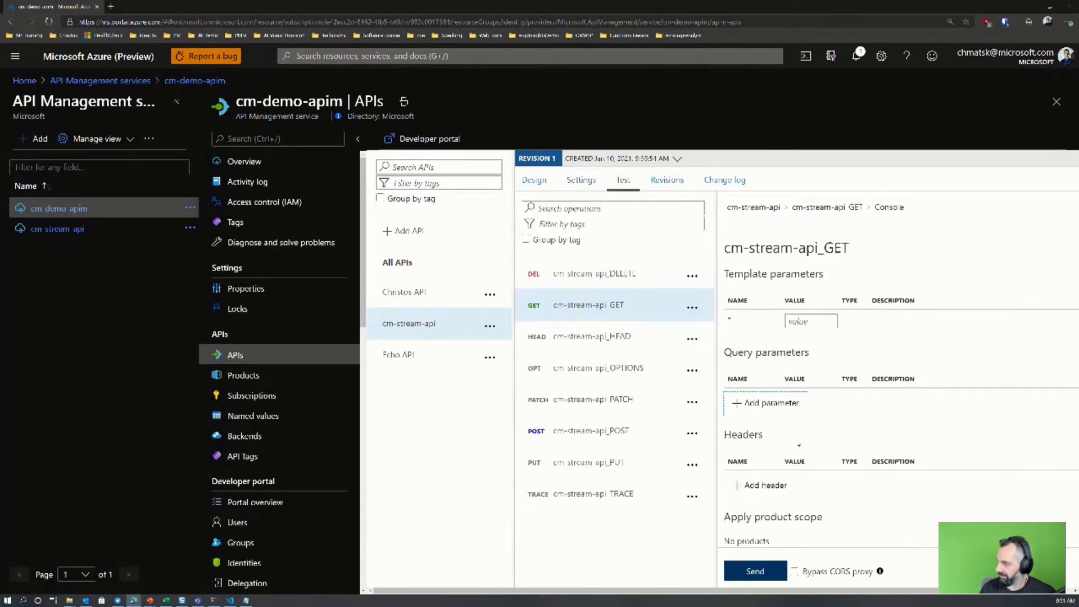
scroll(791, 439, down, 3)
scroll(800, 437, up, 3)
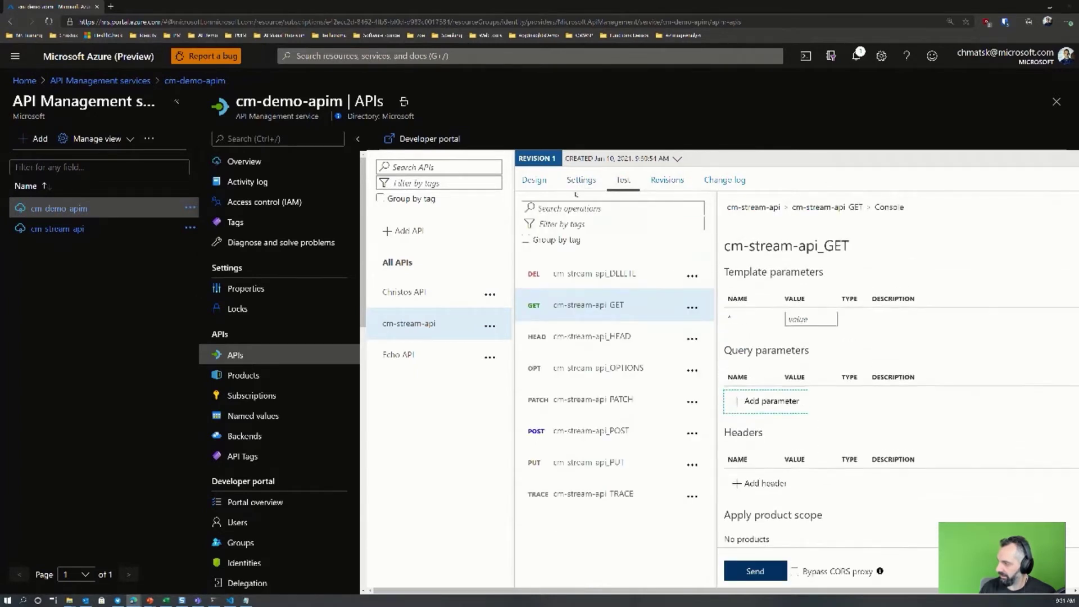
Step: Return to the Design view and open the GET operation's design
click(581, 180)
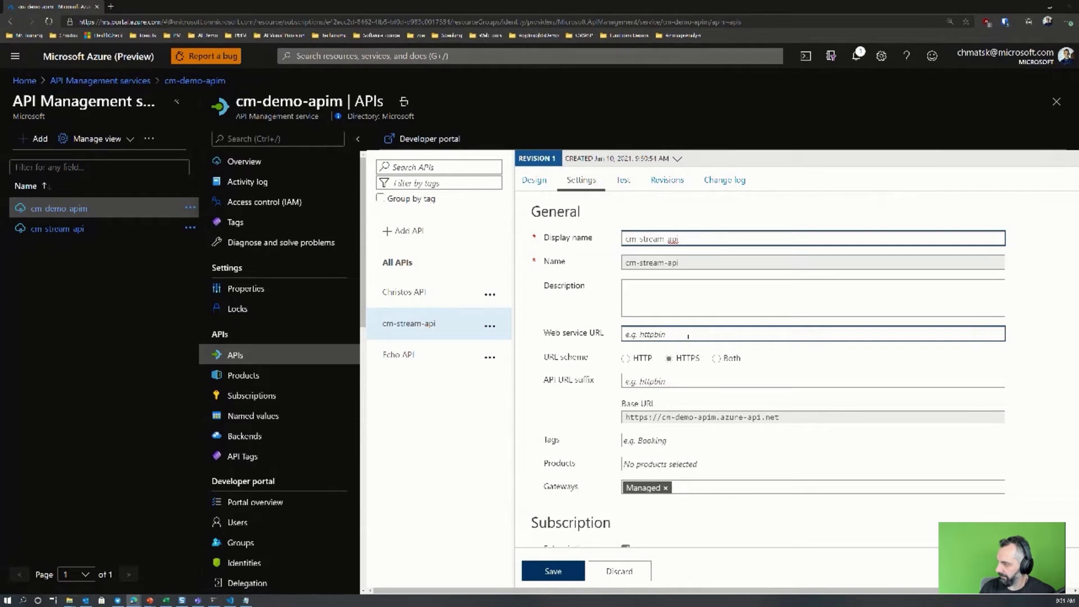
click(533, 180)
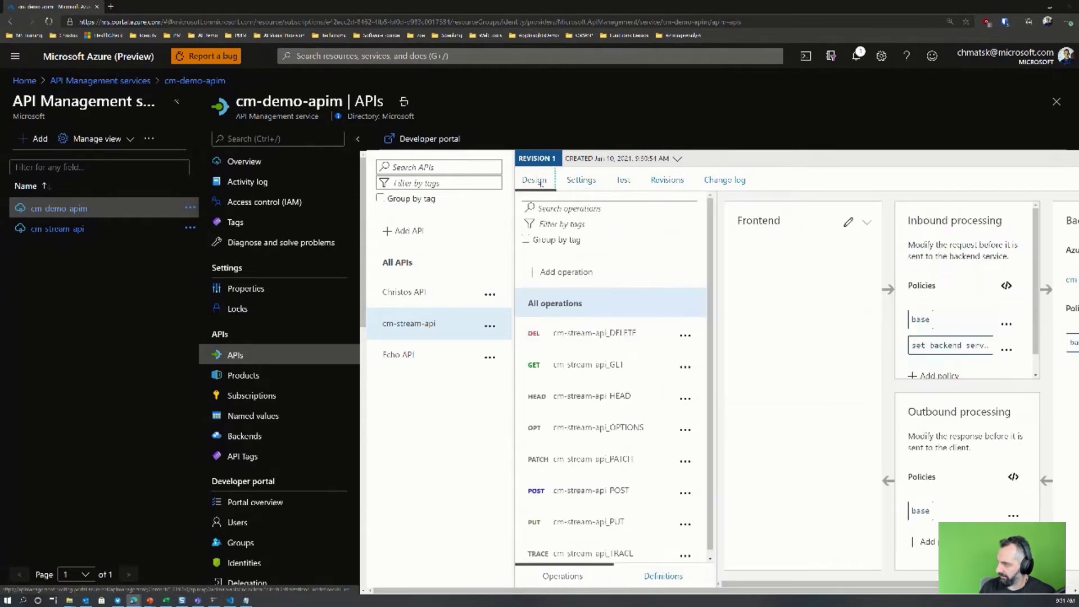
click(597, 367)
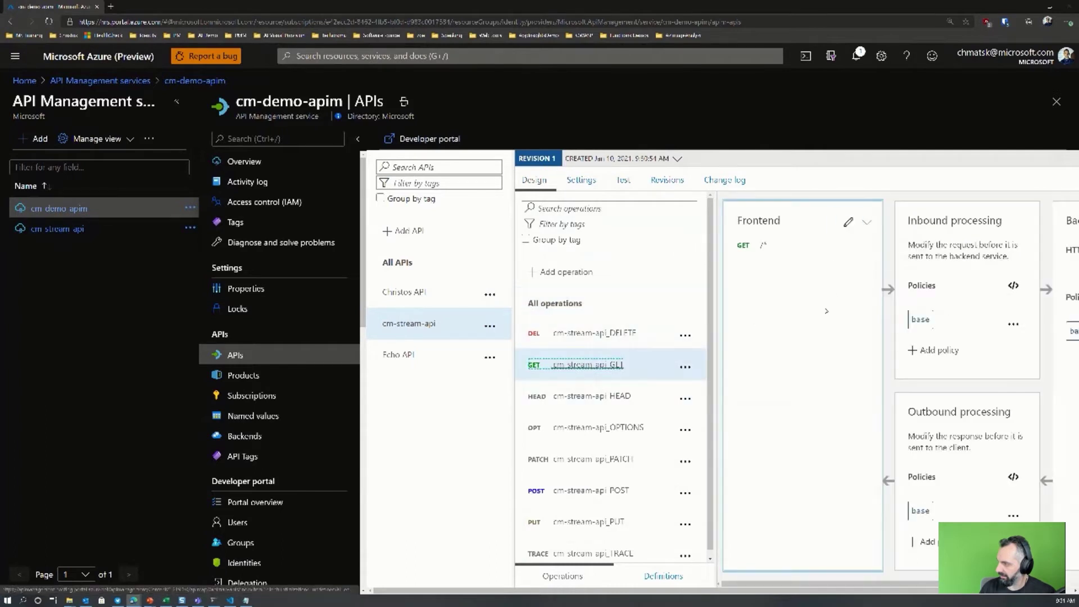
Step: Change the GET operation's frontend URL from /* to / in the form editor and save
click(866, 222)
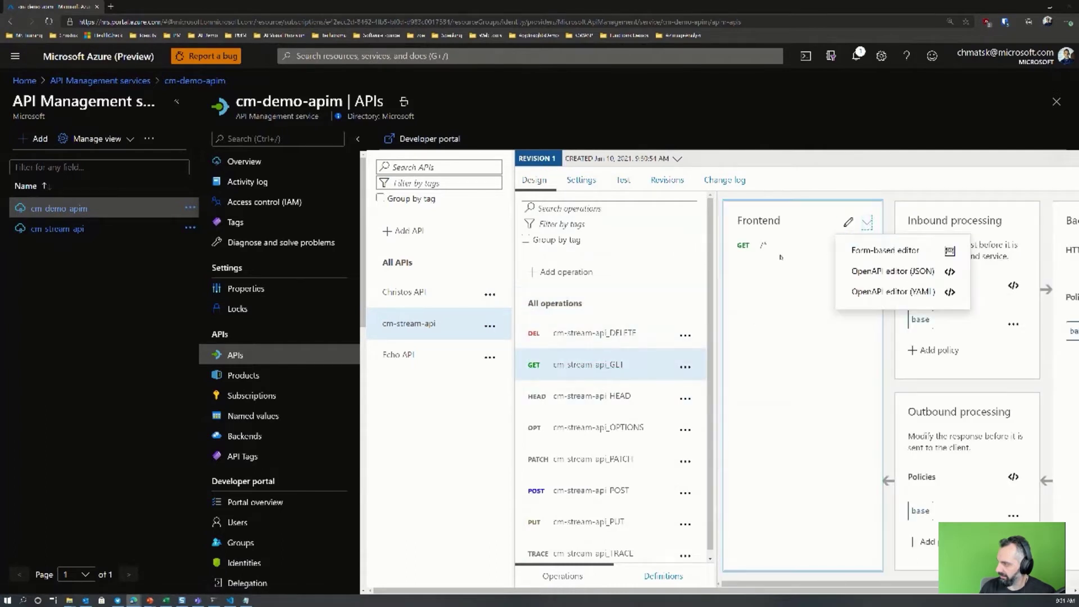
click(882, 258)
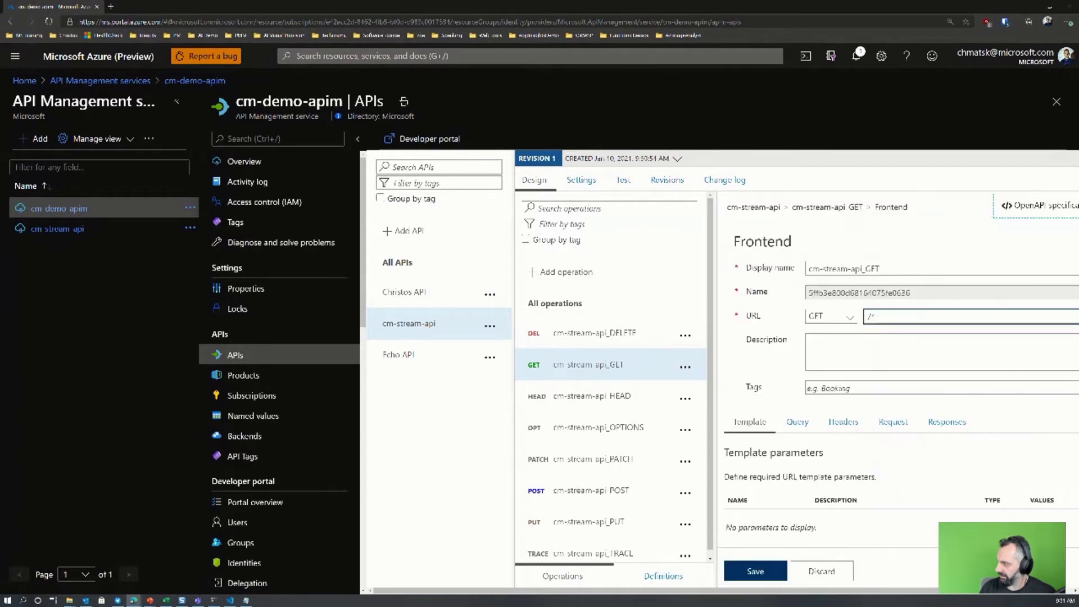
key(BackSpace)
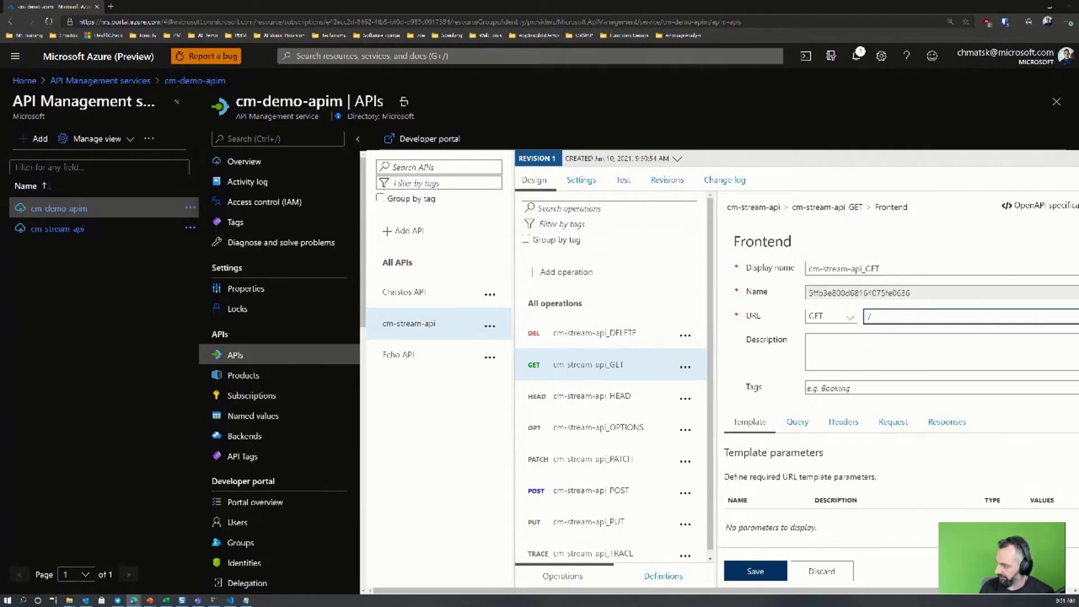
click(771, 574)
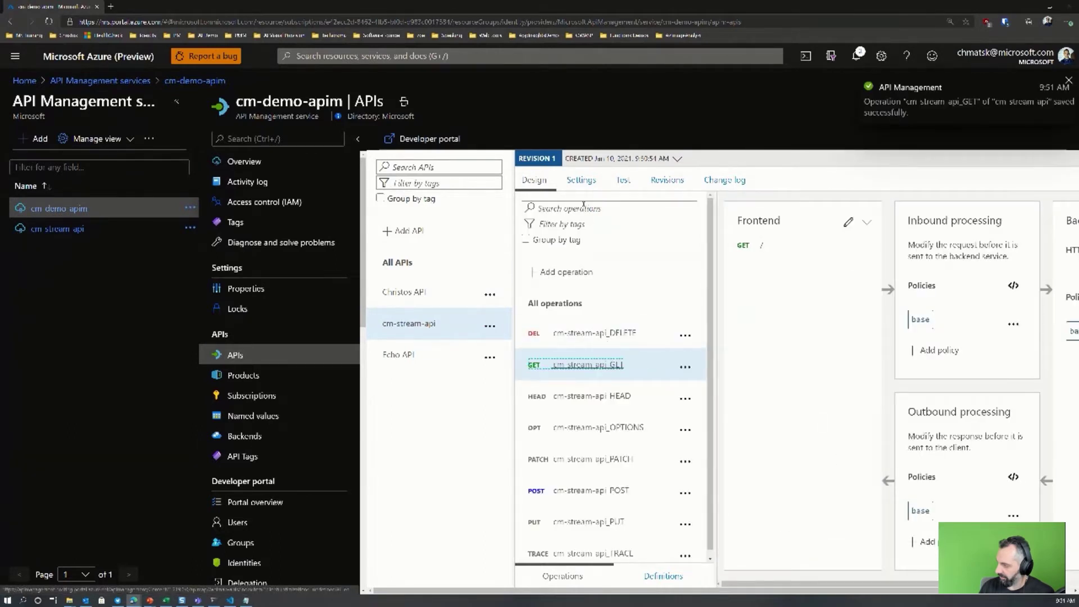
Step: Send a test request to the GET operation from the Test console
click(623, 180)
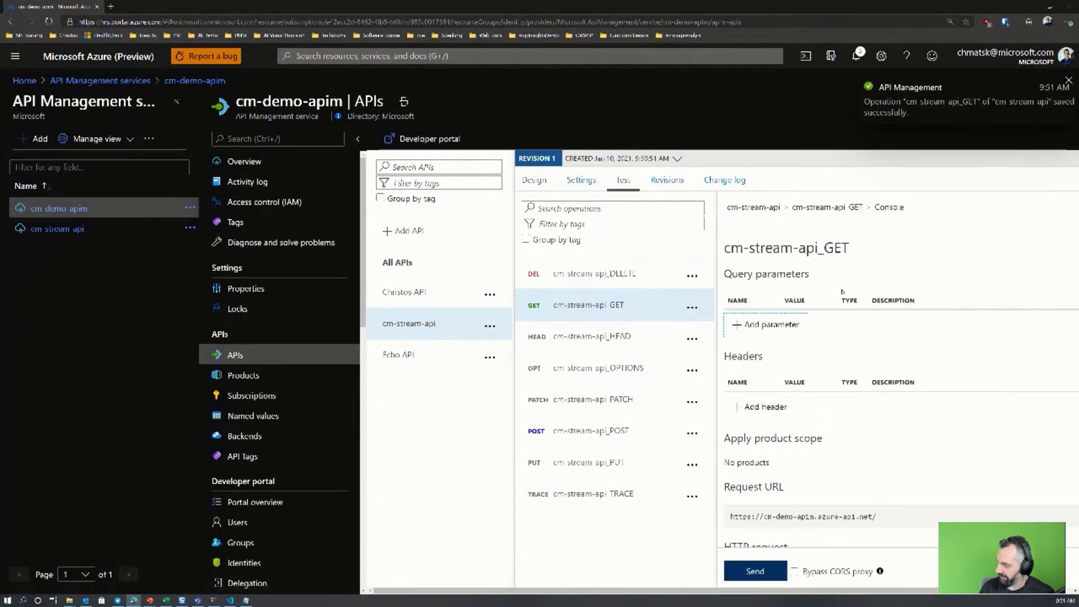
scroll(841, 405, down, 3)
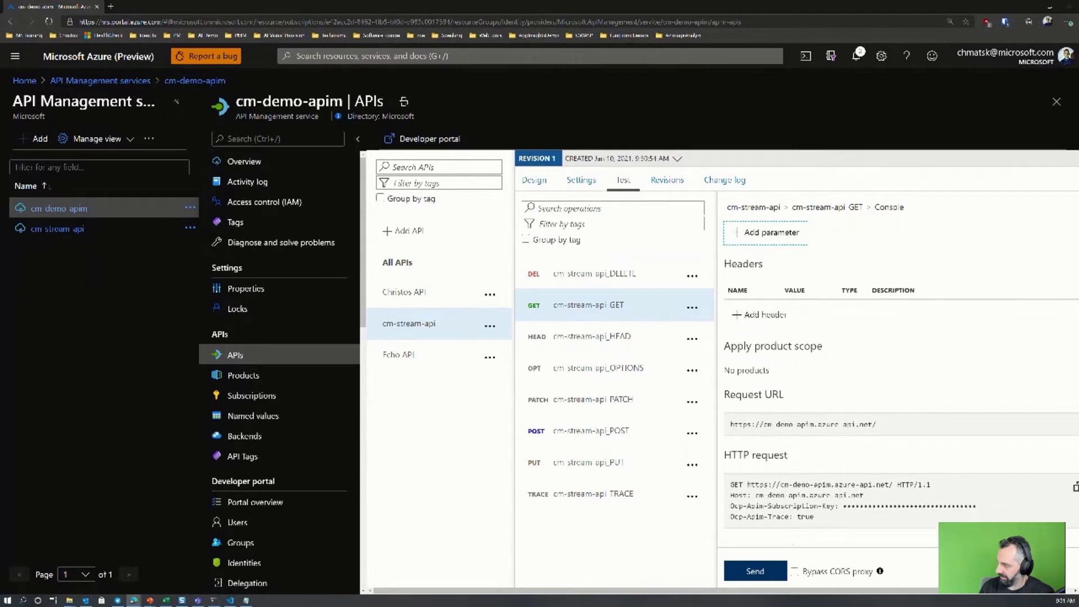
click(754, 572)
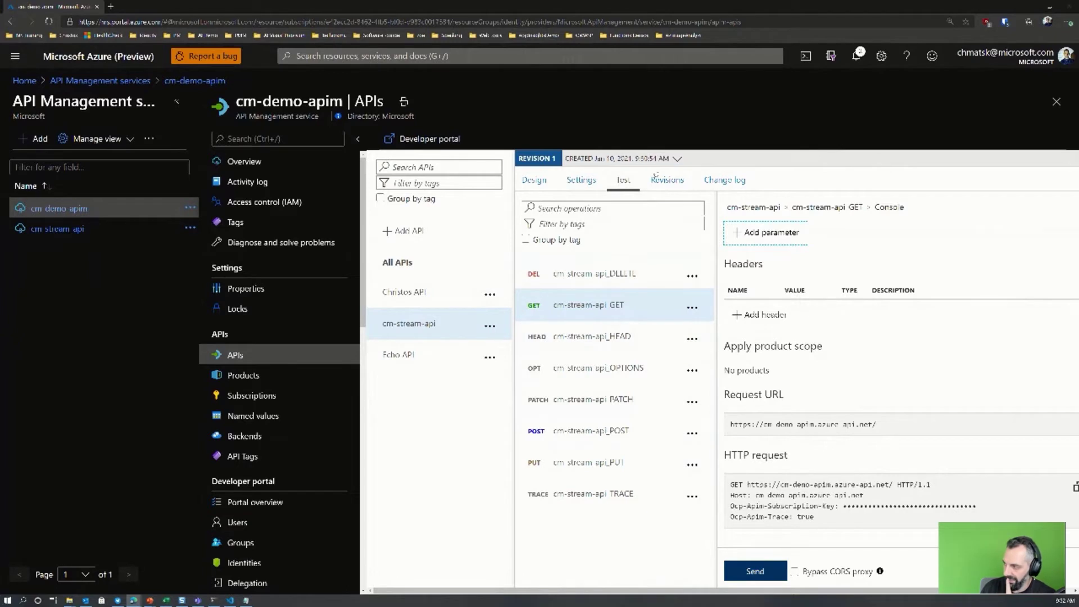
click(592, 180)
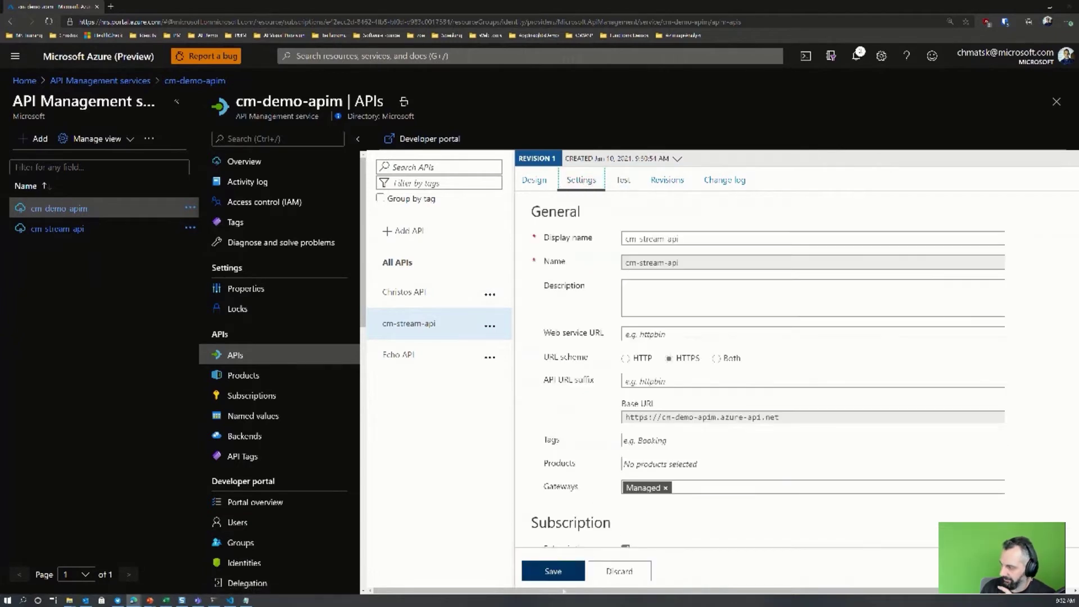
Step: Enter 'weatherforecast/' as cm-stream-api's web service URL and try saving it
scroll(680, 393, down, 1)
scroll(683, 386, up, 1)
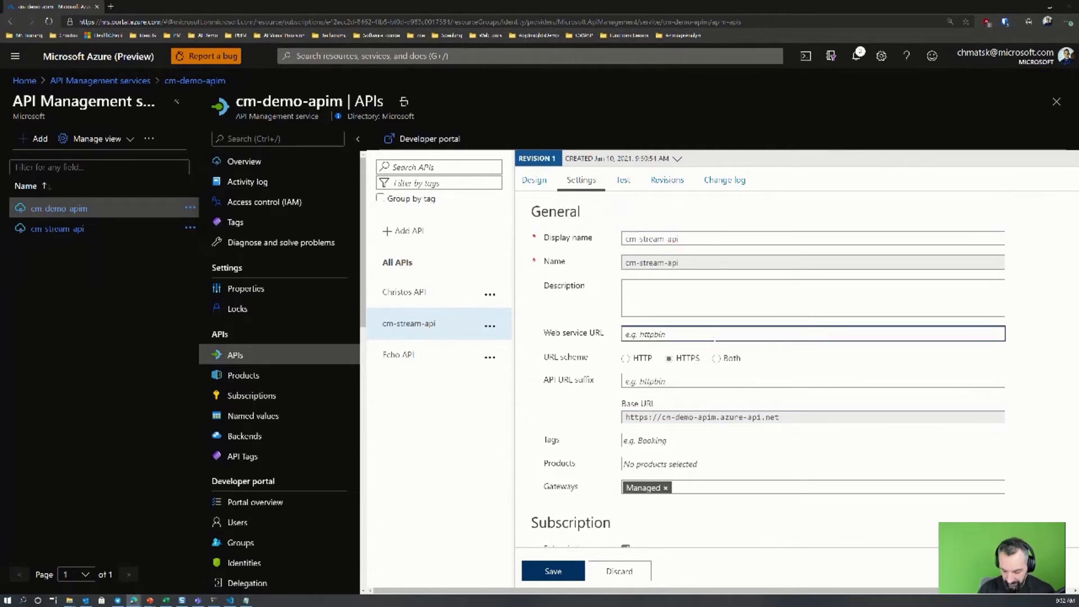
text(weatherforecast)
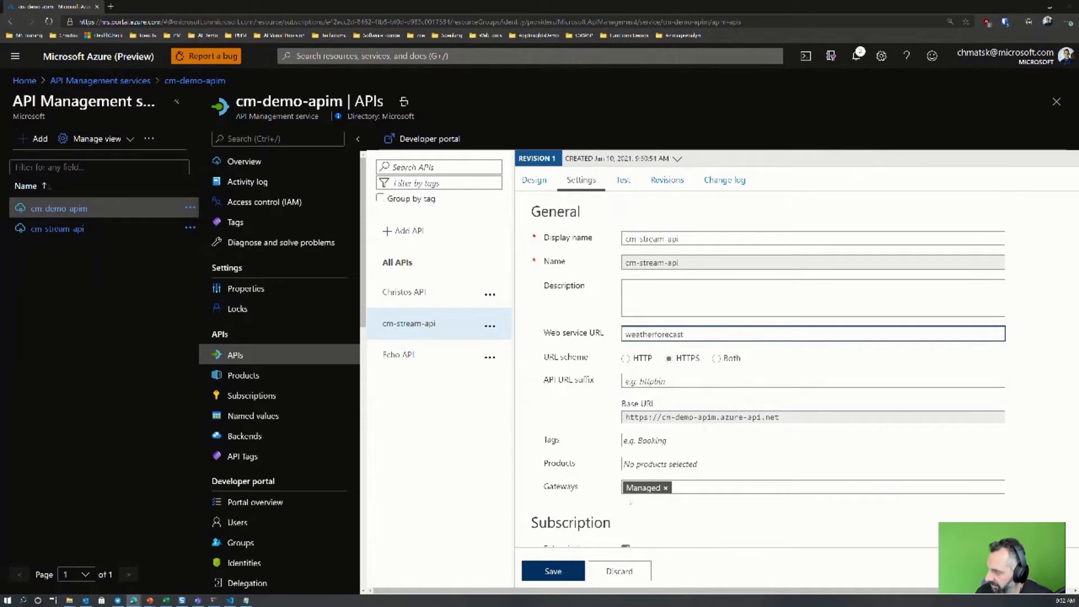
click(563, 570)
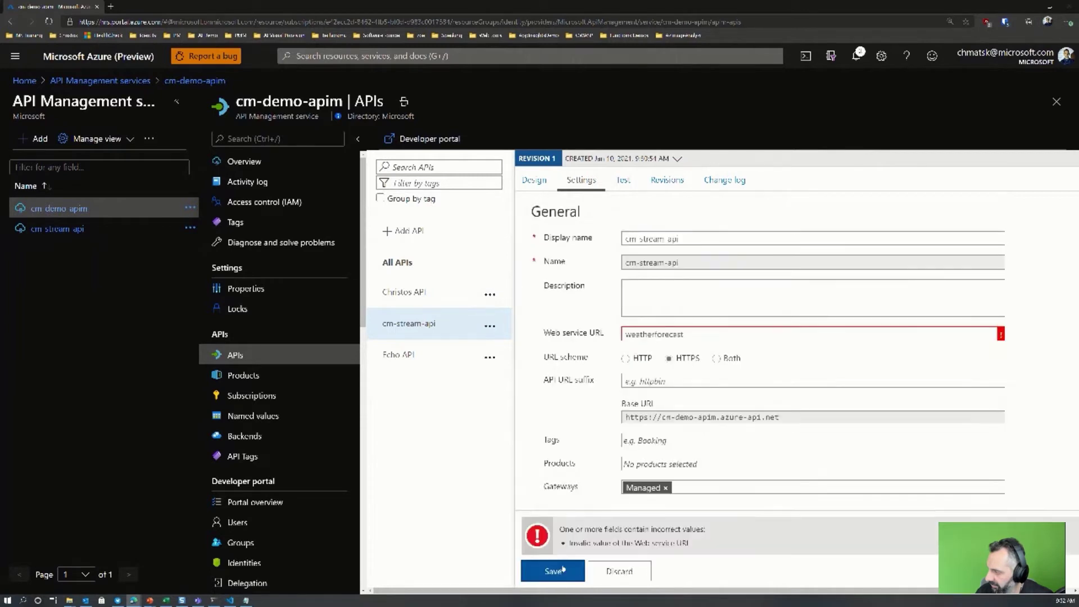
click(630, 335)
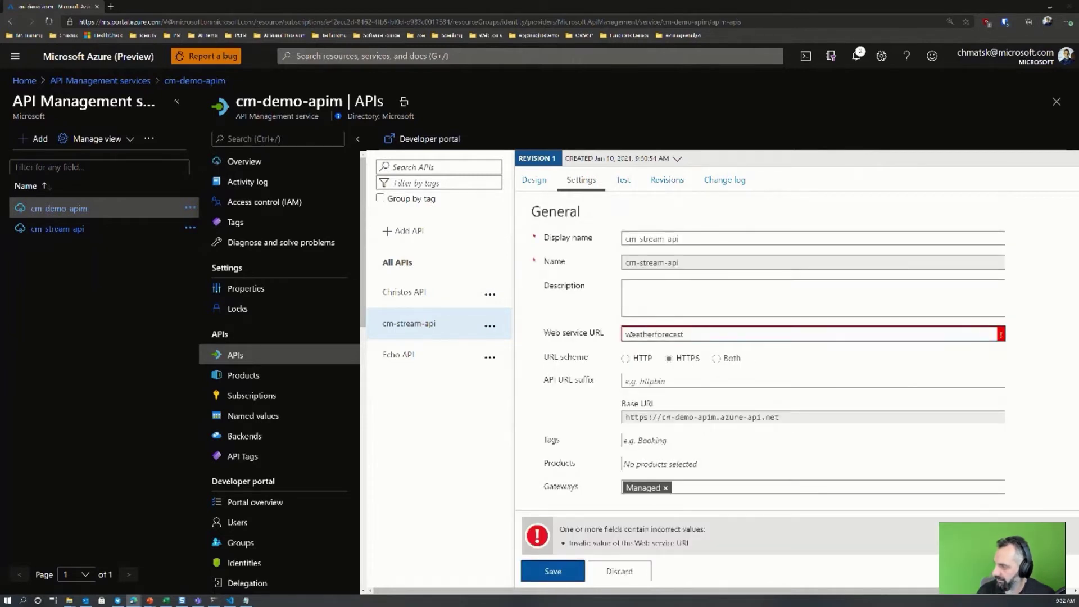
text(/)
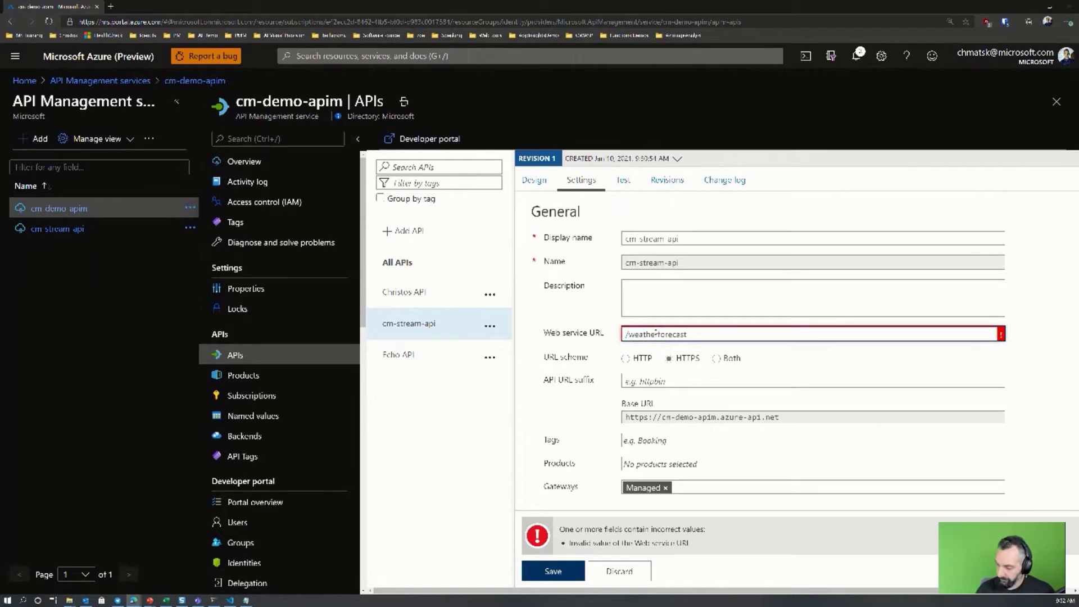
click(553, 570)
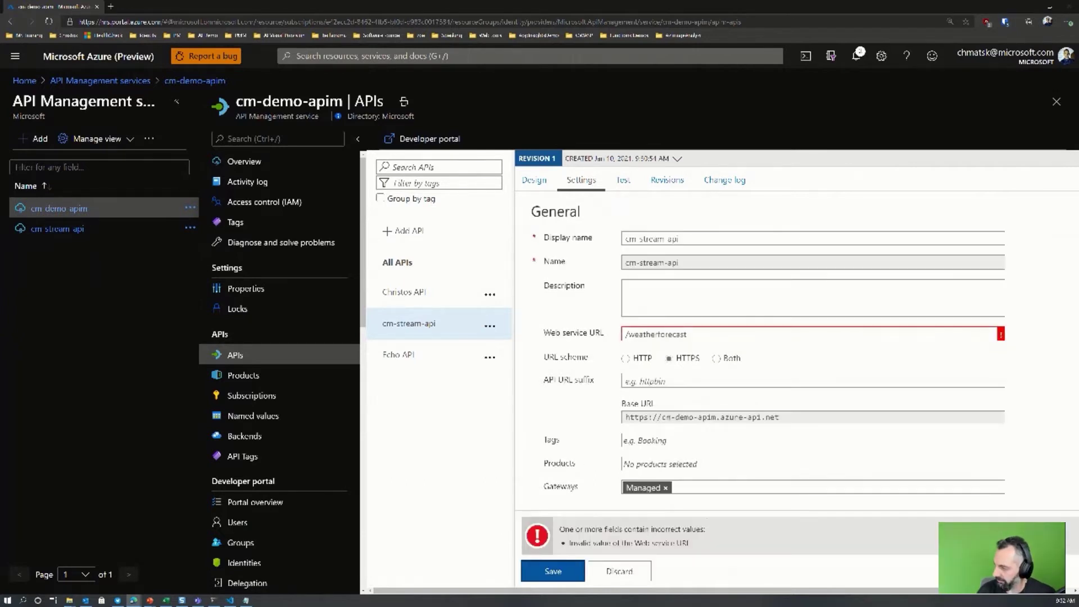
Step: Switch to Christos API, discarding the rejected unsaved changes
triple_click(716, 334)
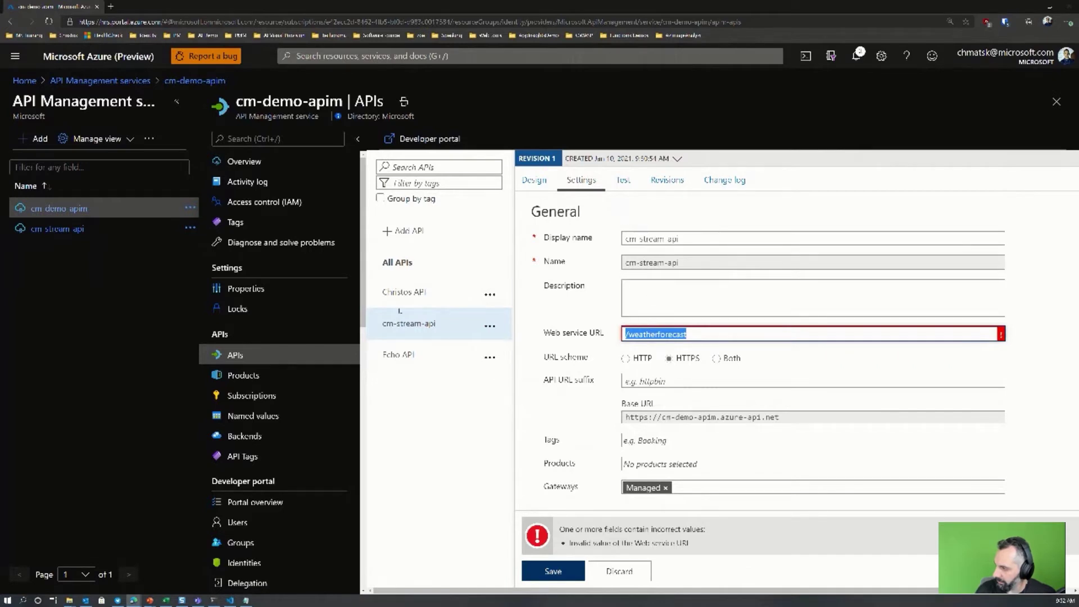
click(404, 292)
click(755, 267)
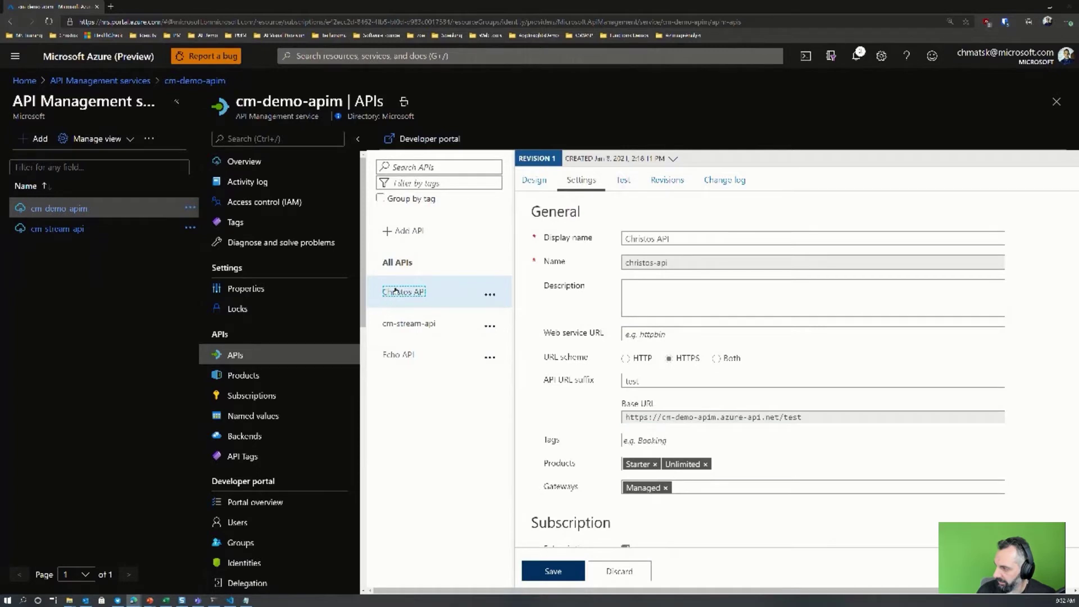
click(646, 298)
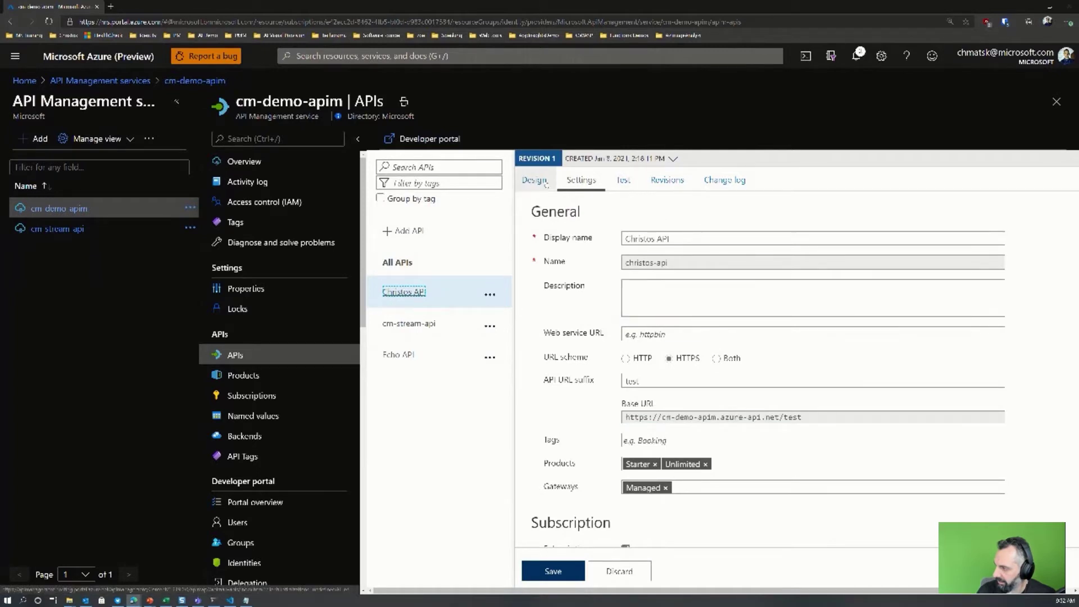
key(Tab)
key(Tab)
key(Tab)
key(Tab)
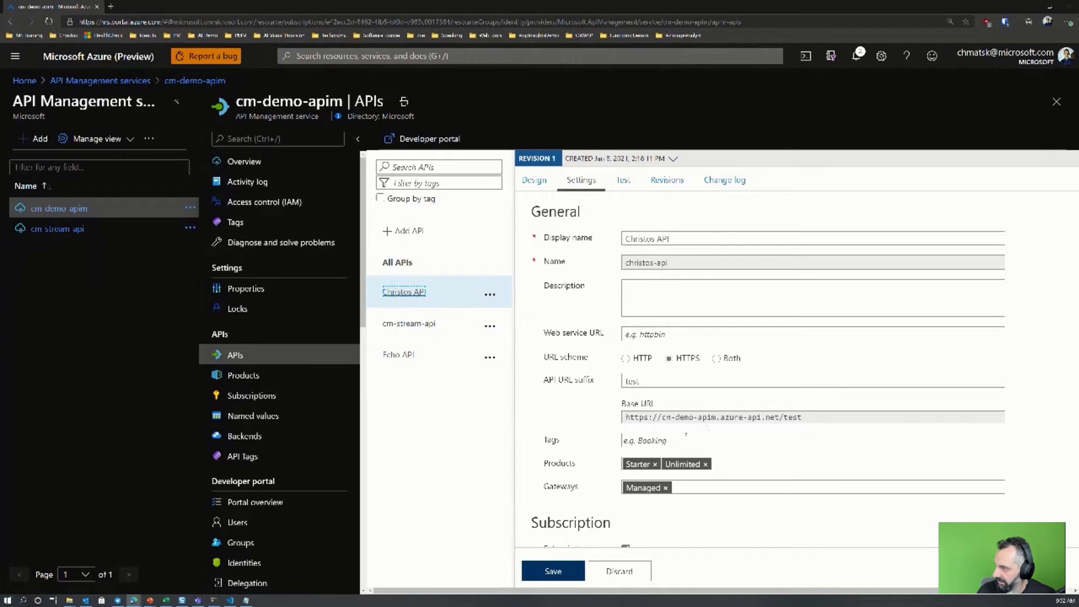
scroll(657, 461, down, 4)
scroll(657, 461, down, 2)
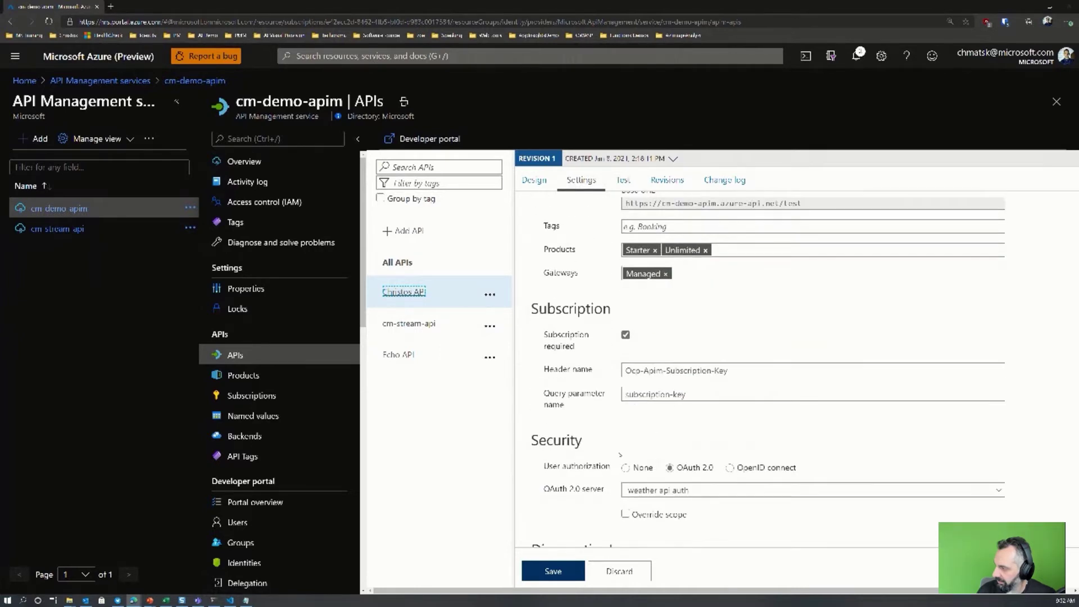
scroll(681, 398, up, 6)
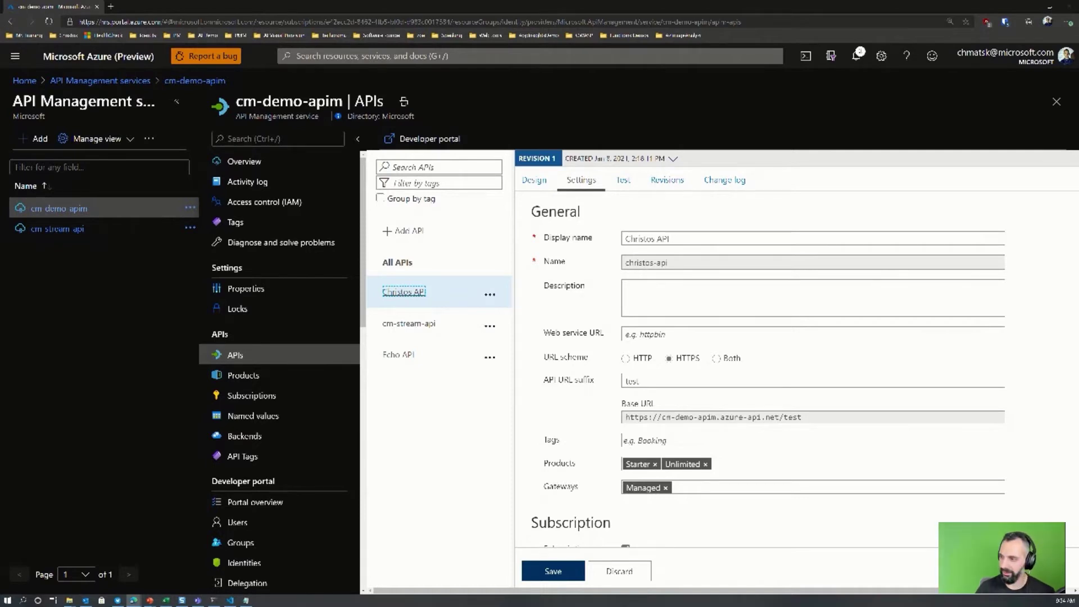
Step: Return to the API Management services list via the breadcrumb
click(112, 80)
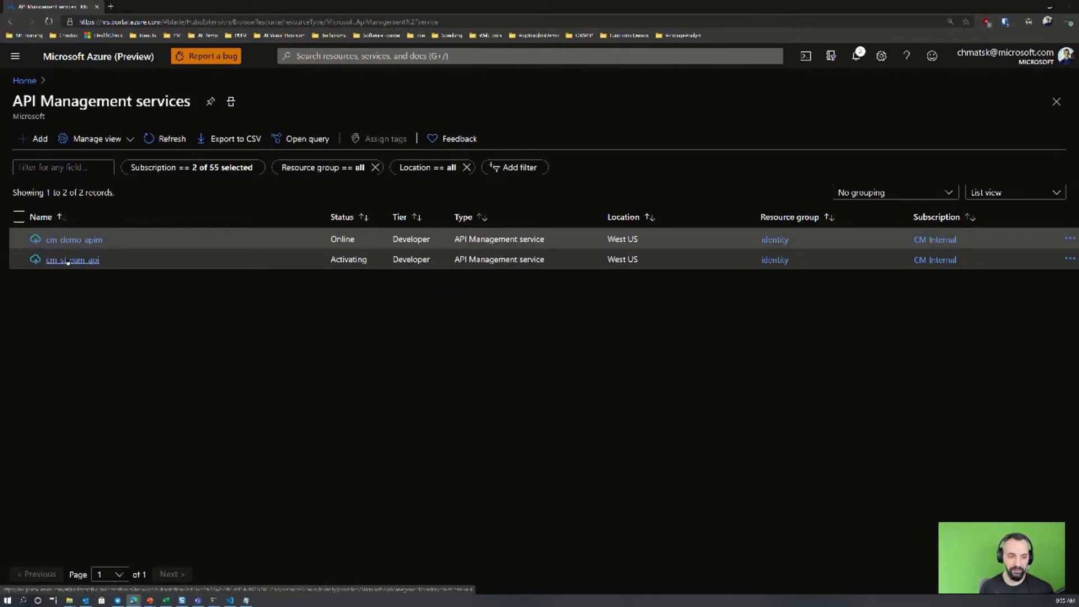
Step: Open cm-demo-apim and show its APIs: Christos API, cm-stream-api and Echo API
click(68, 240)
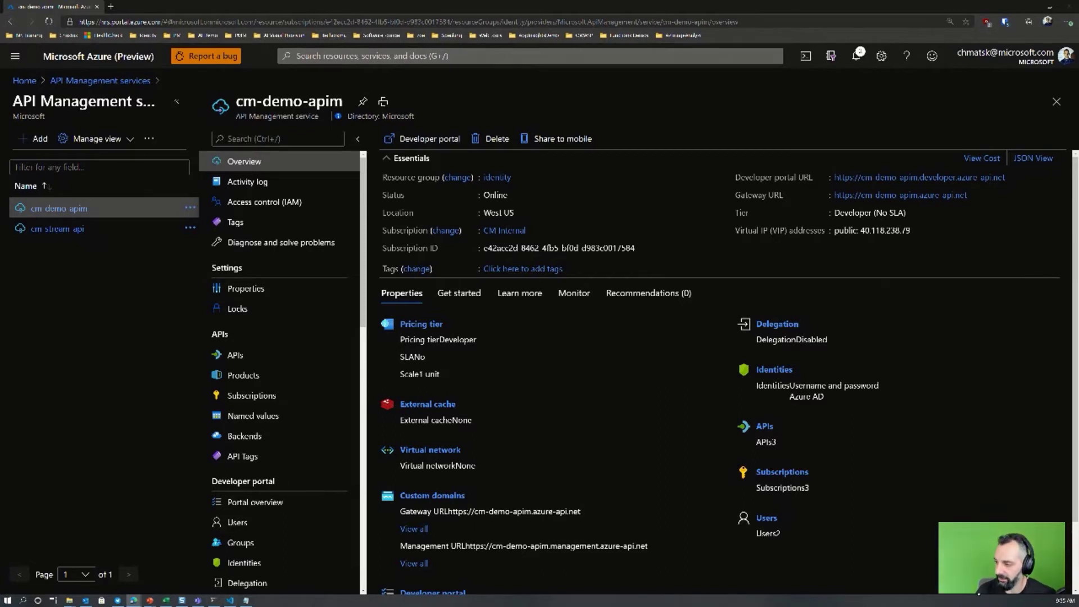
click(325, 348)
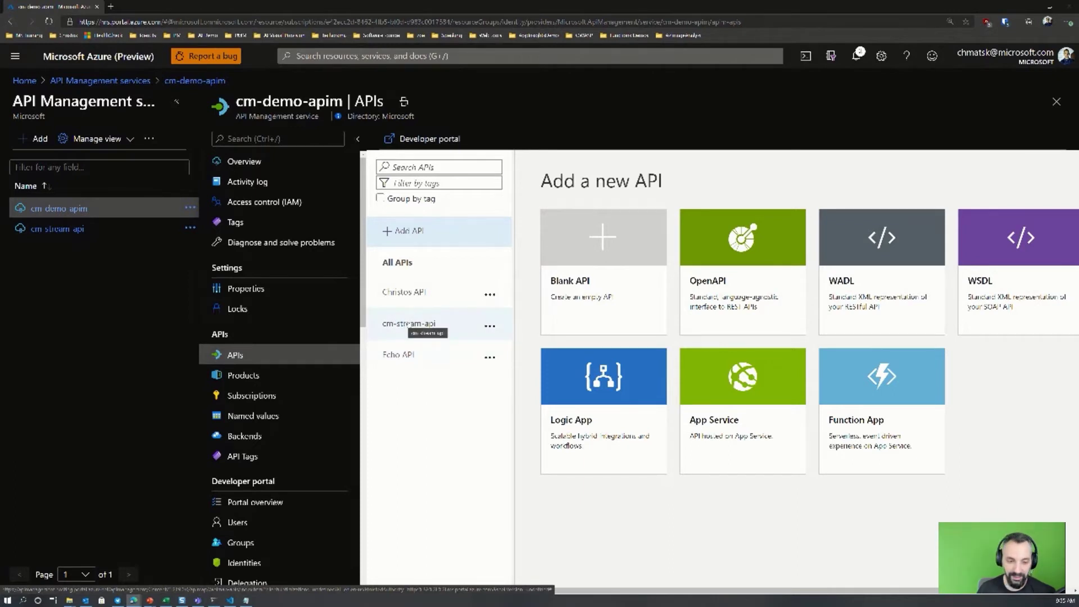
Step: Check cm-stream-api's GET operation Test console, then show the All operations policies in Design
click(422, 325)
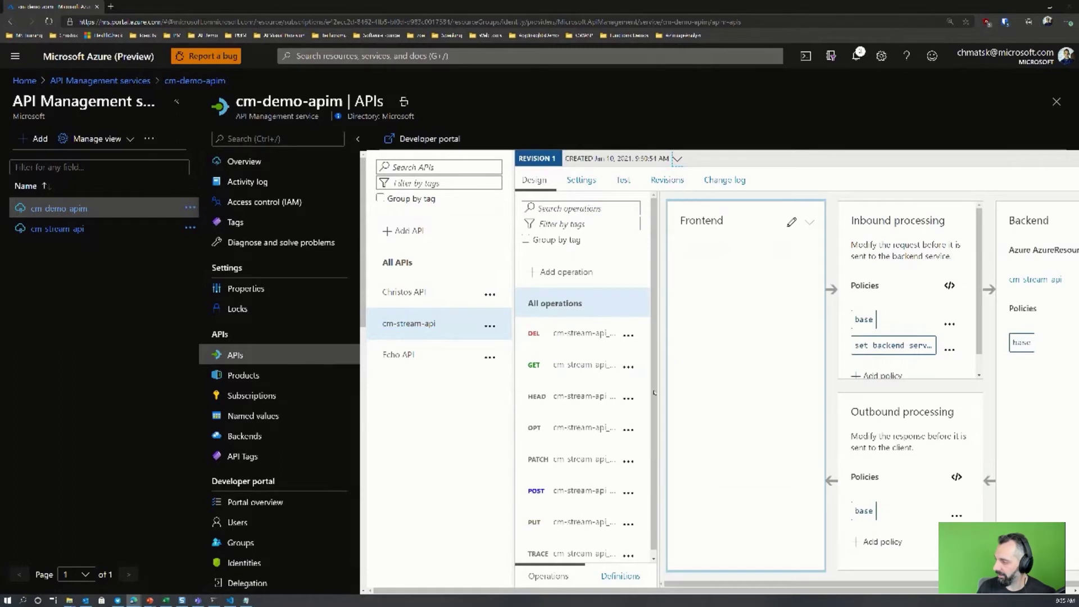
click(584, 365)
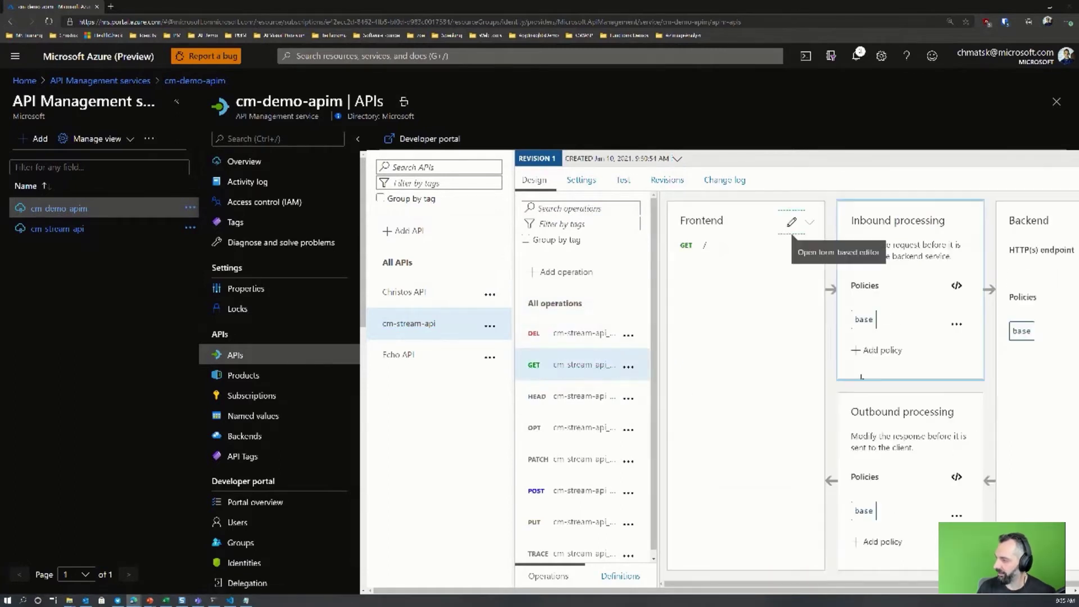
click(624, 180)
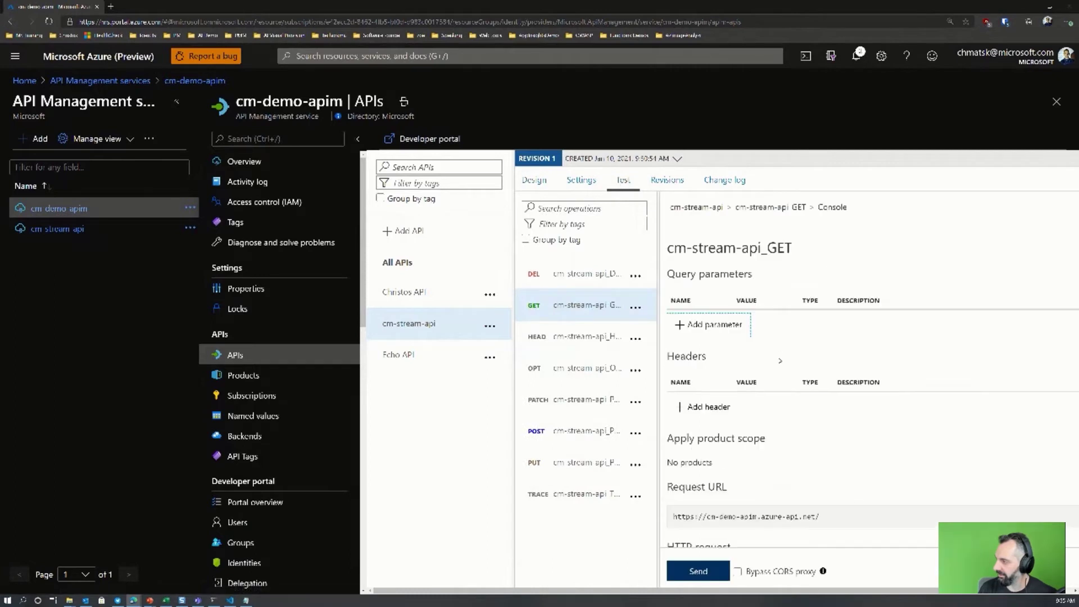
scroll(789, 388, down, 2)
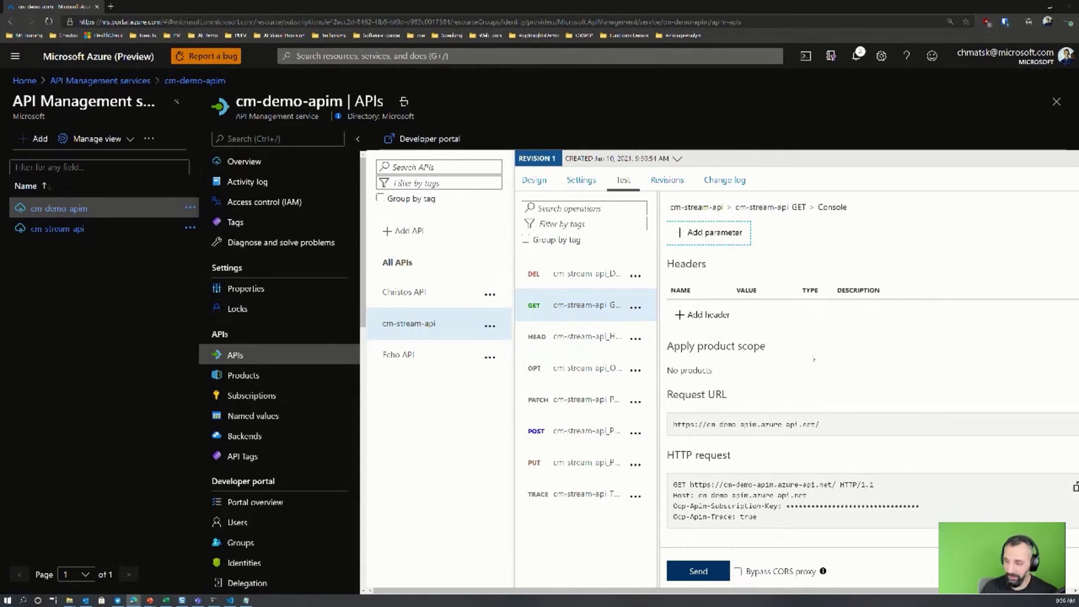
scroll(807, 357, up, 2)
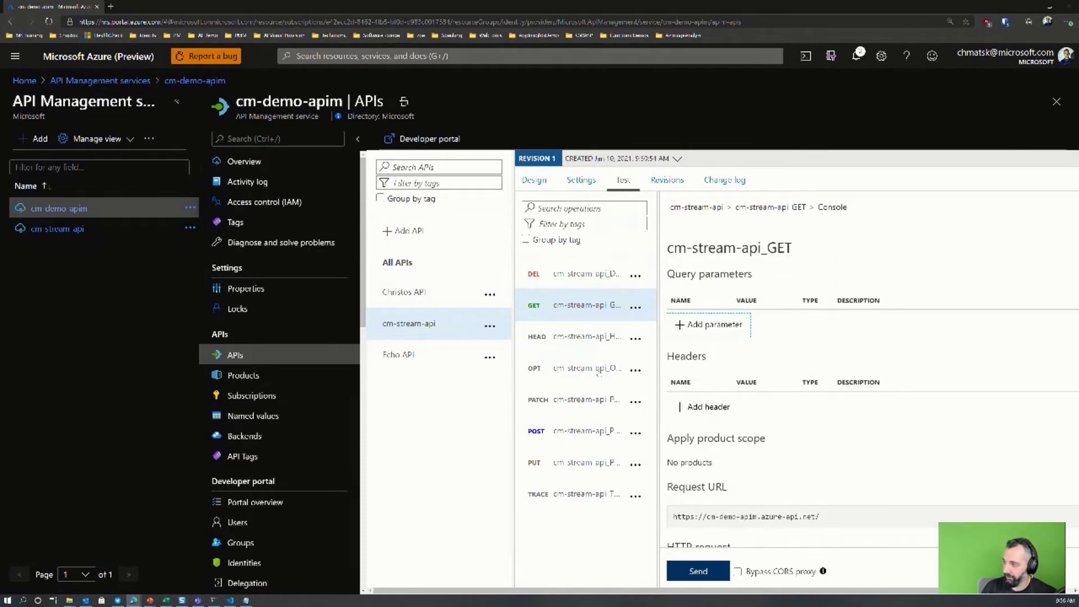
click(534, 180)
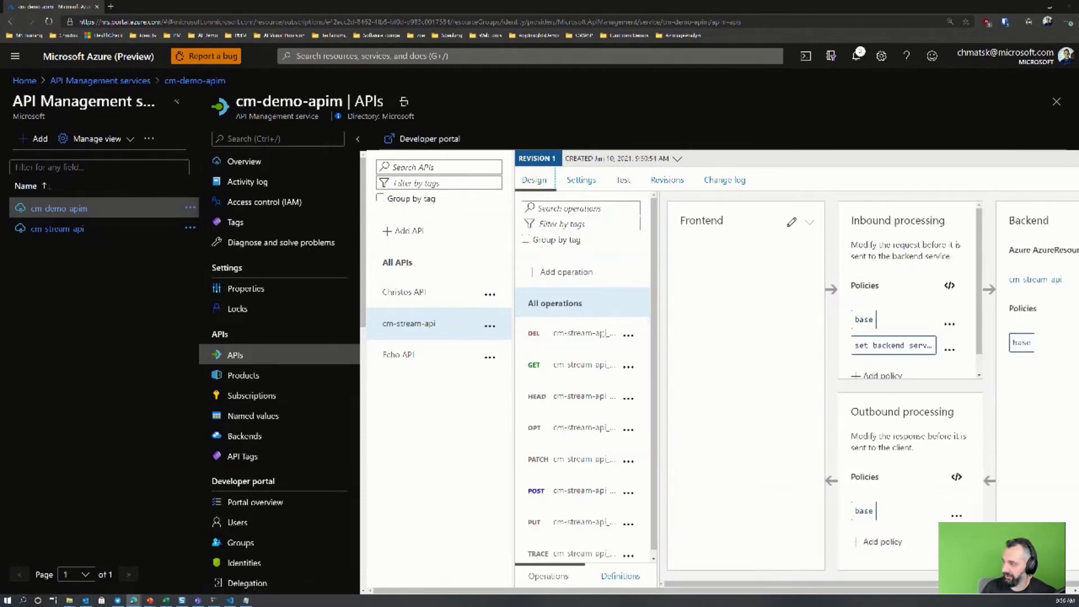
click(554, 303)
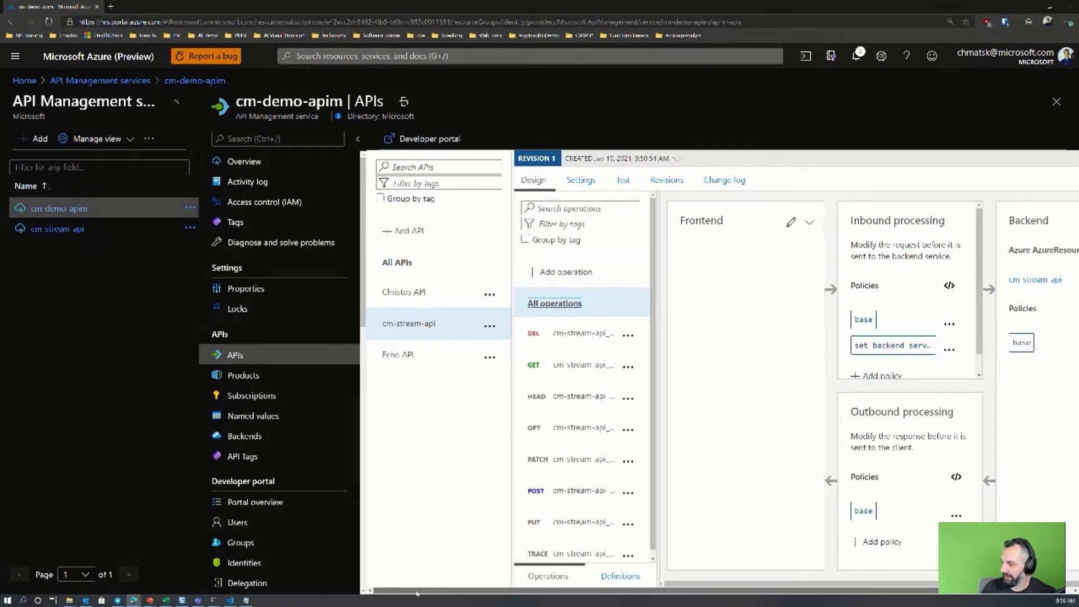
Step: Edit the All operations backend as an HTTP(s) endpoint with an overridden service URL
drag(393, 590, 440, 590)
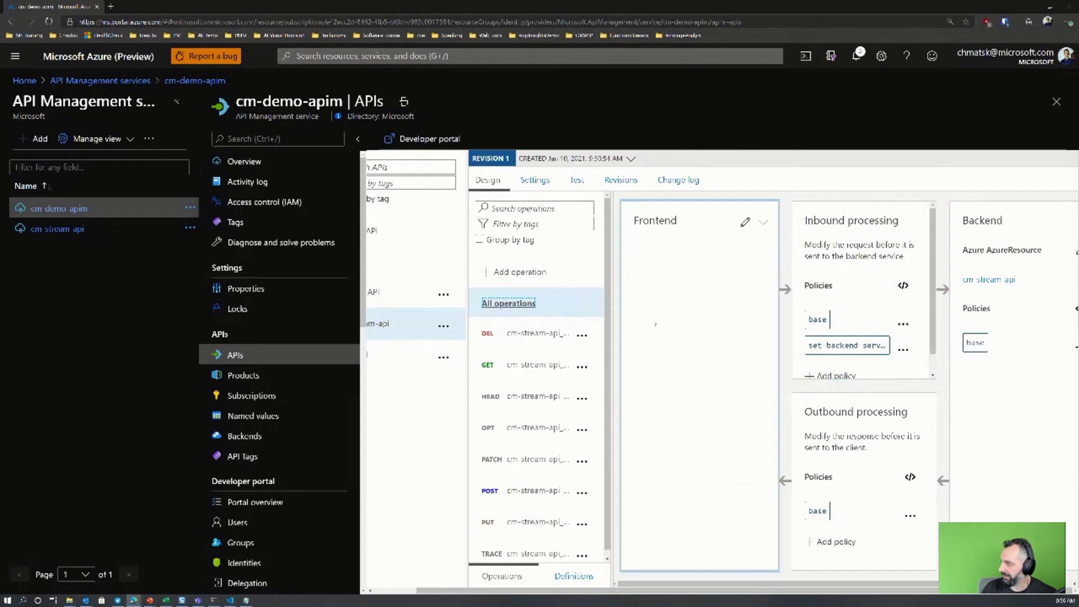
key(ctrl+minus)
key(ctrl+minus)
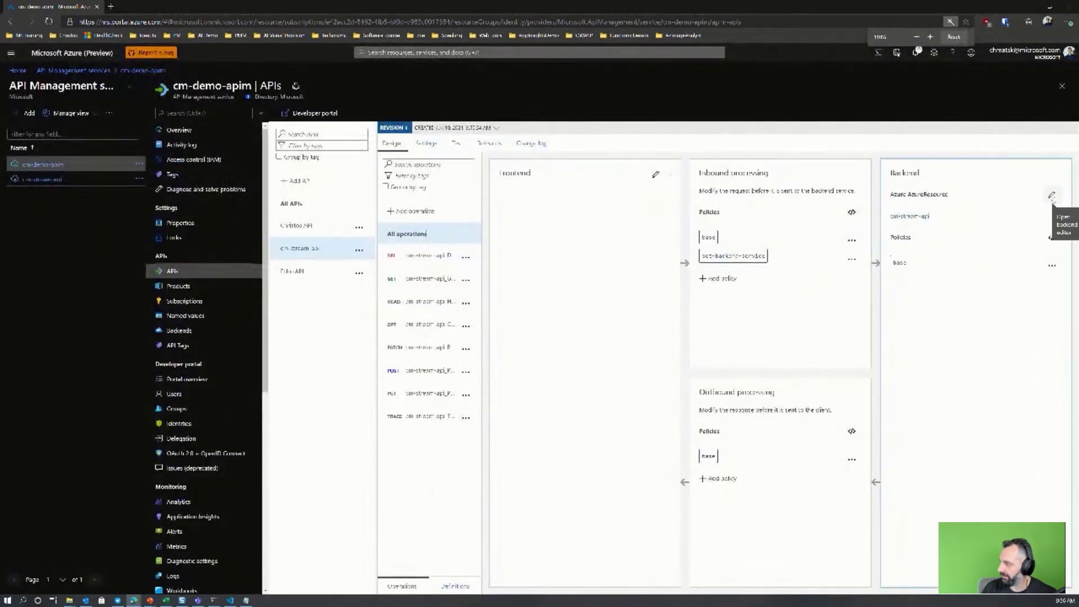
click(1051, 195)
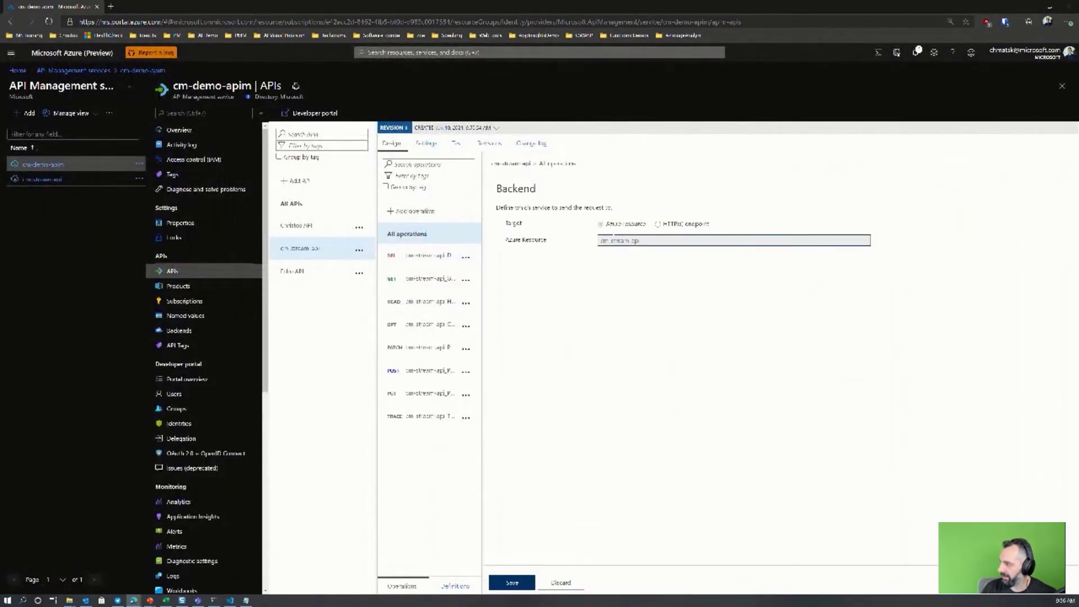
click(658, 225)
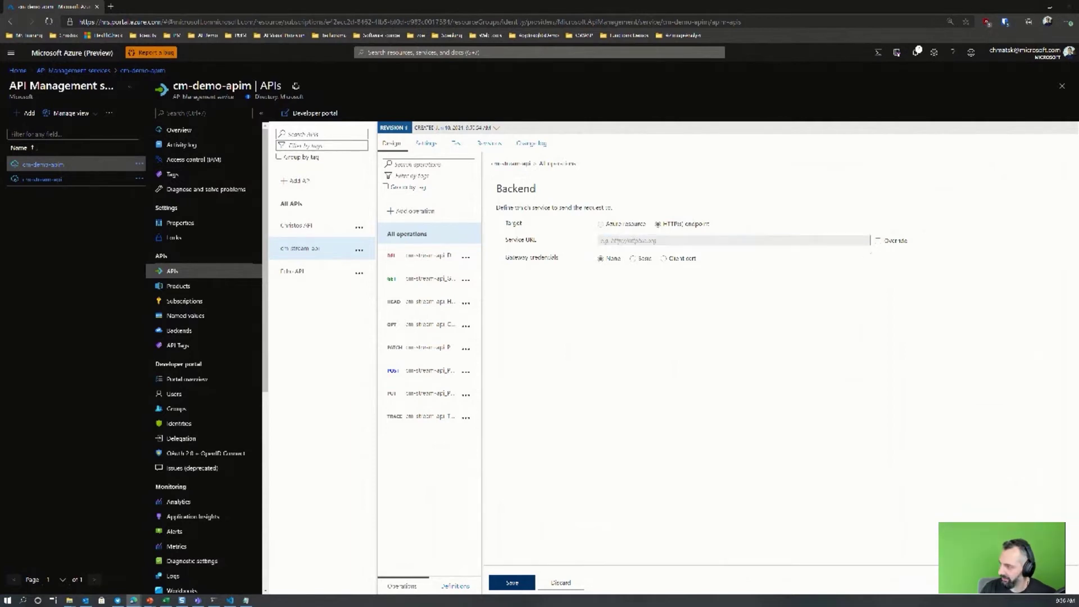
click(878, 241)
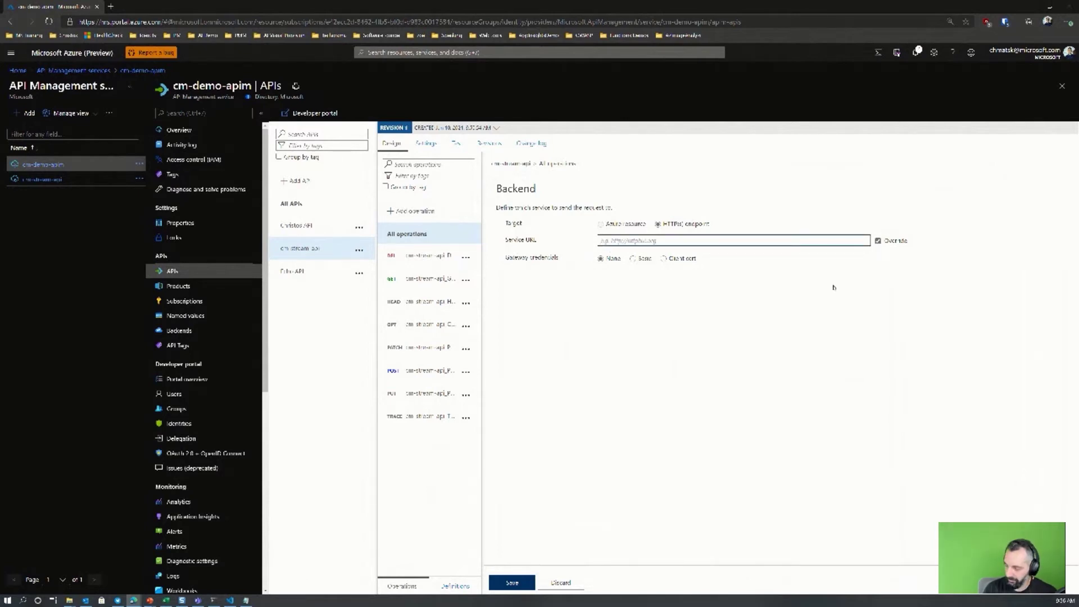
text(wss://echo.websoc)
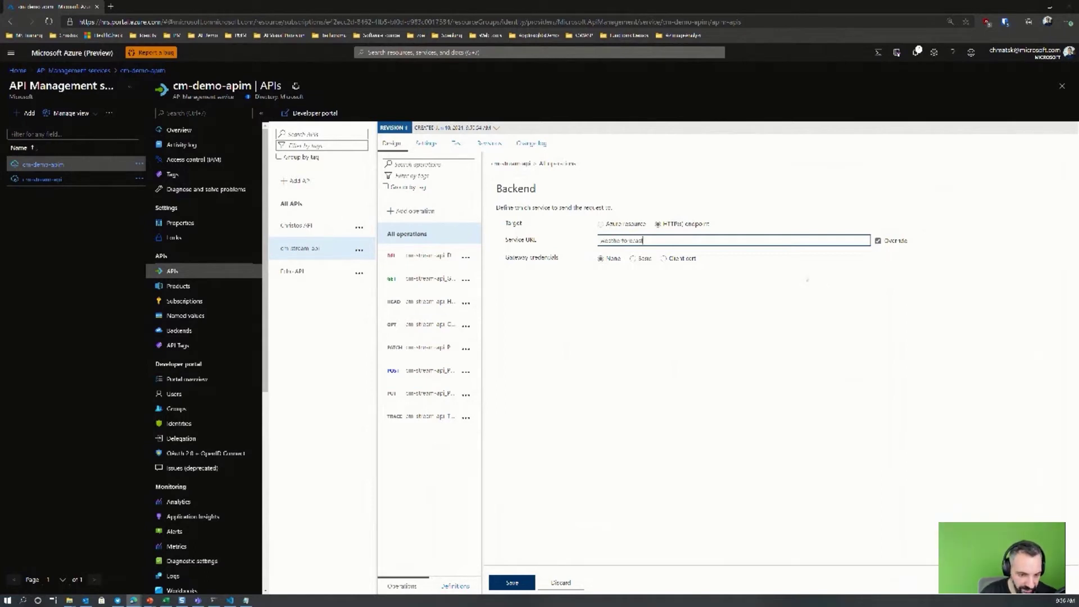
key(ctrl+plus)
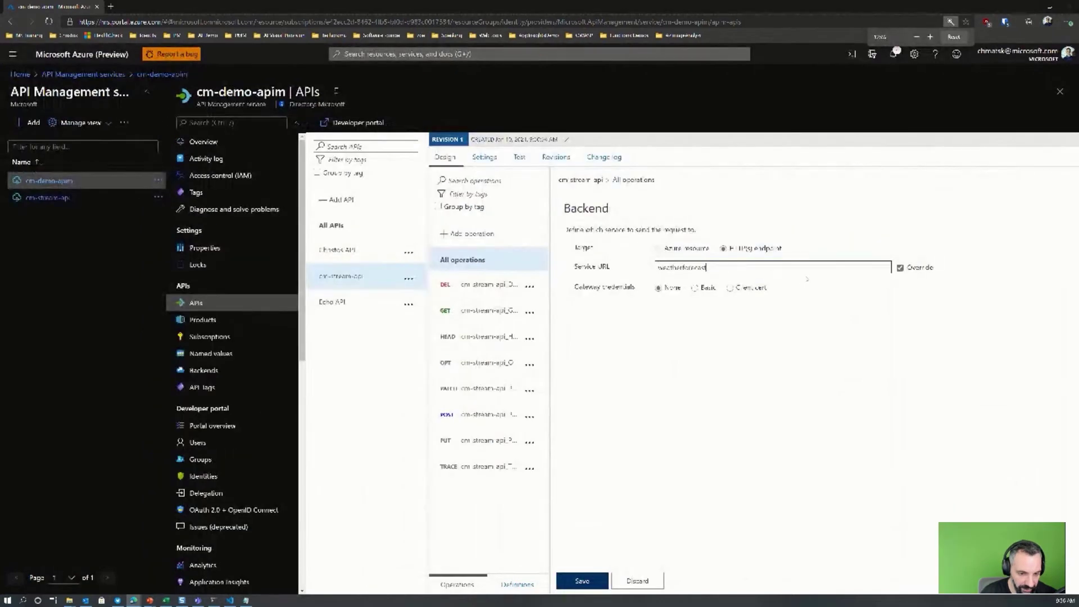
key(ctrl+plus)
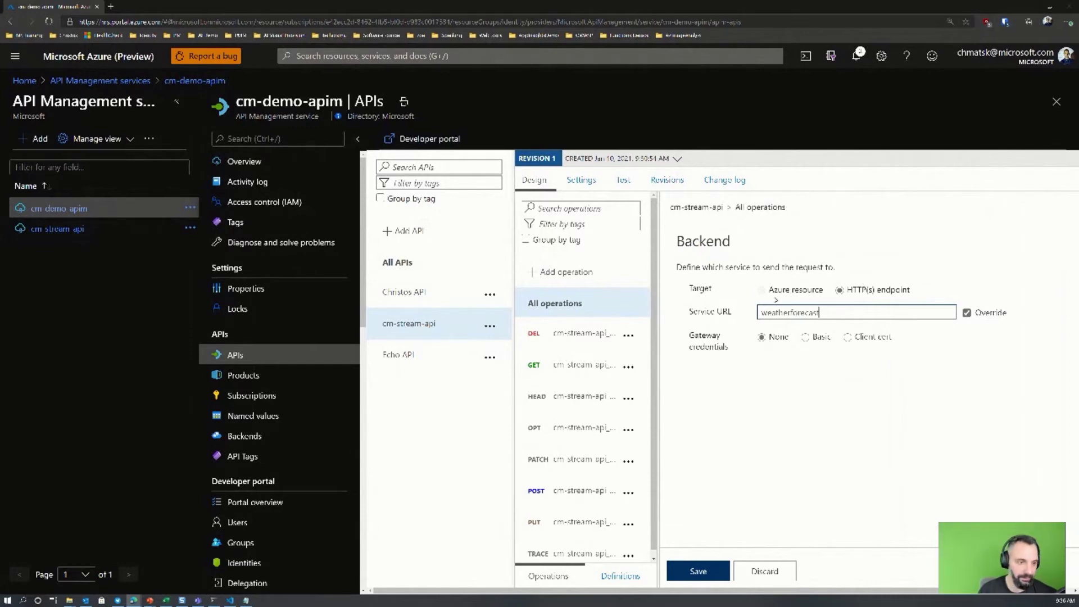
key(ctrl+plus)
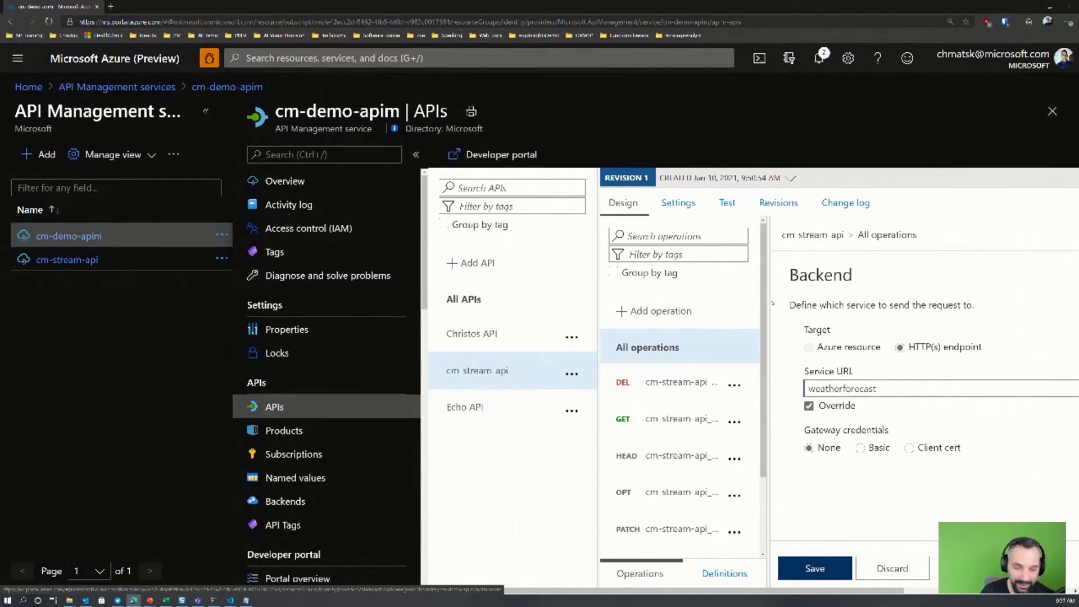
drag(681, 590, 715, 591)
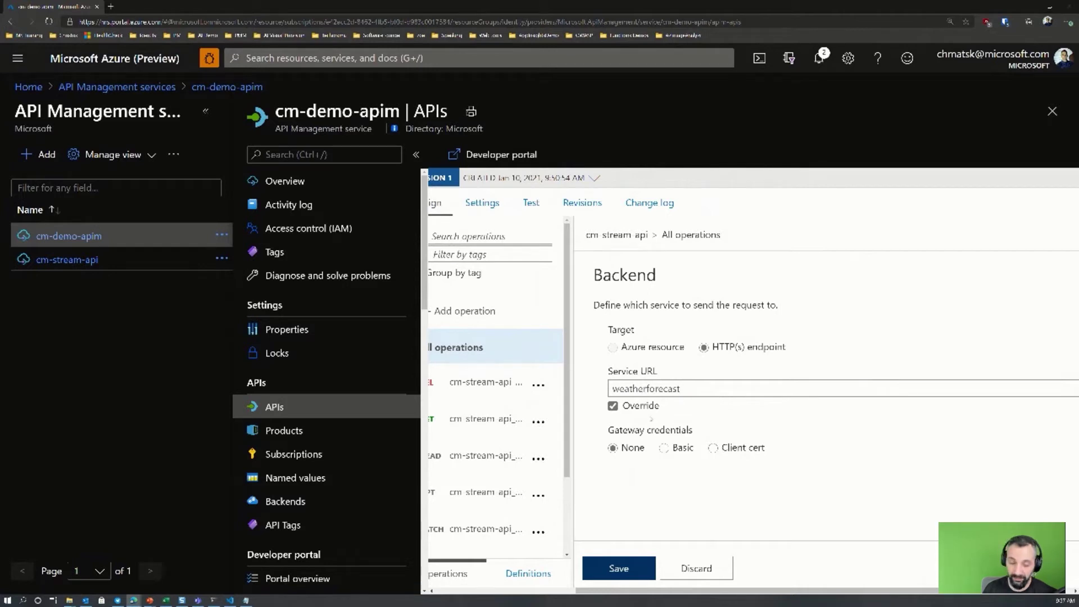
Step: Attempt to save the backend service URL, then clear the invalid Service URL value
click(652, 448)
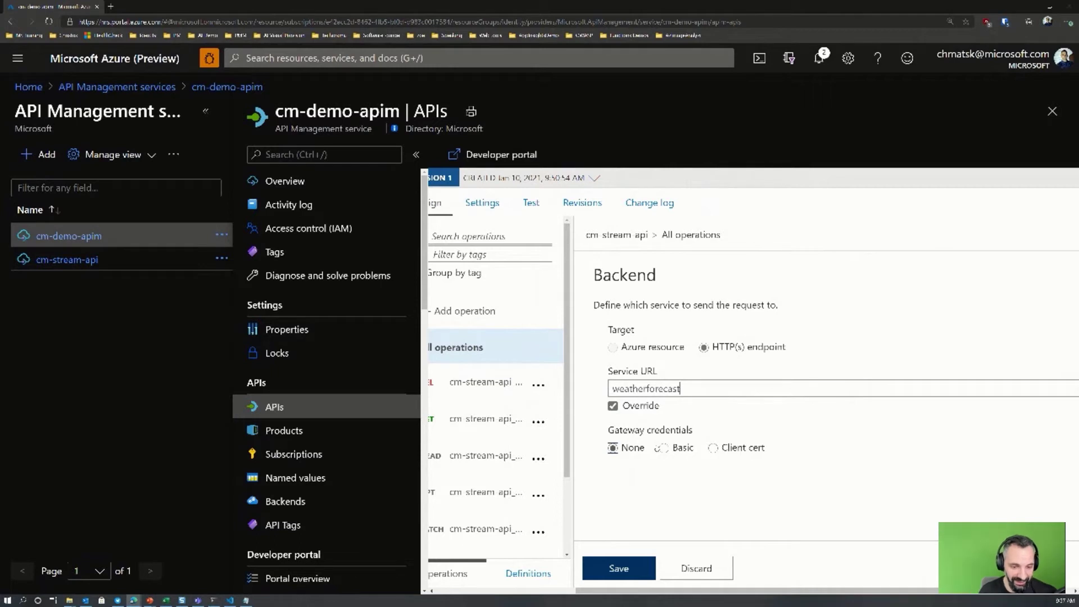
click(623, 443)
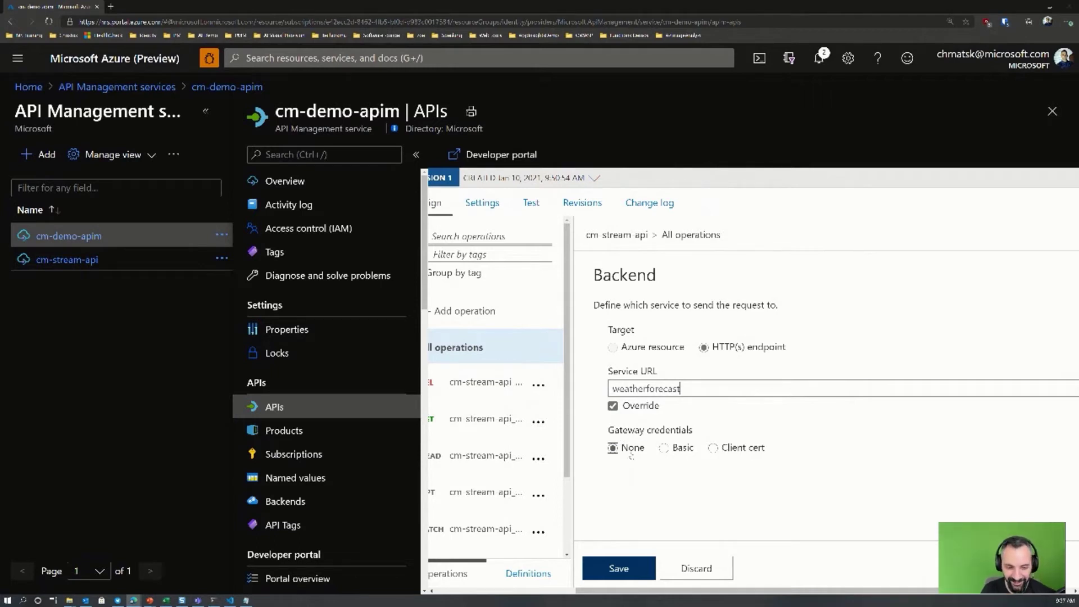
click(614, 569)
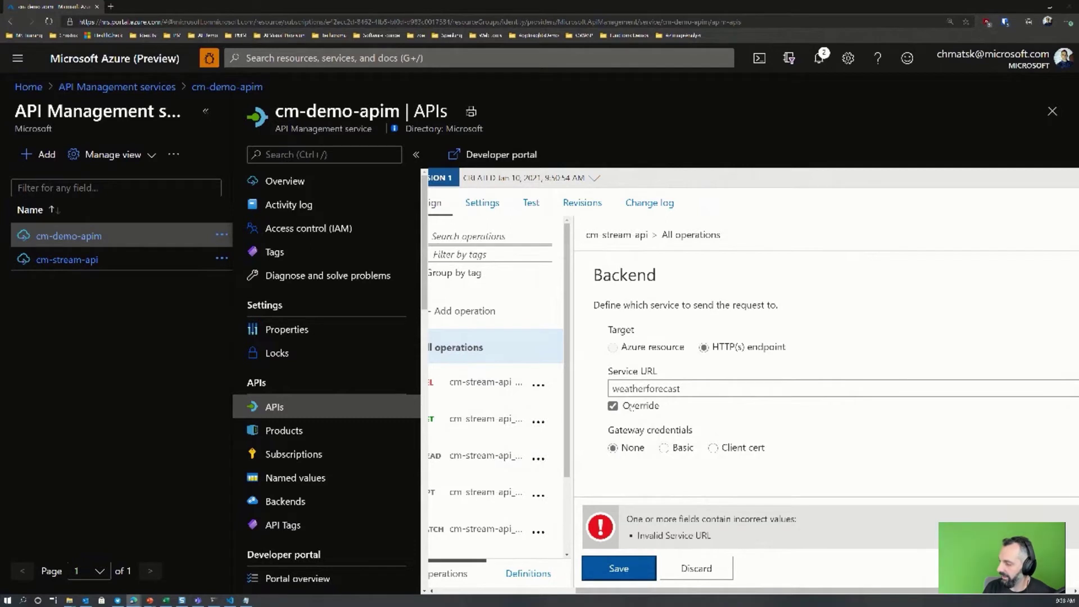
text(/)
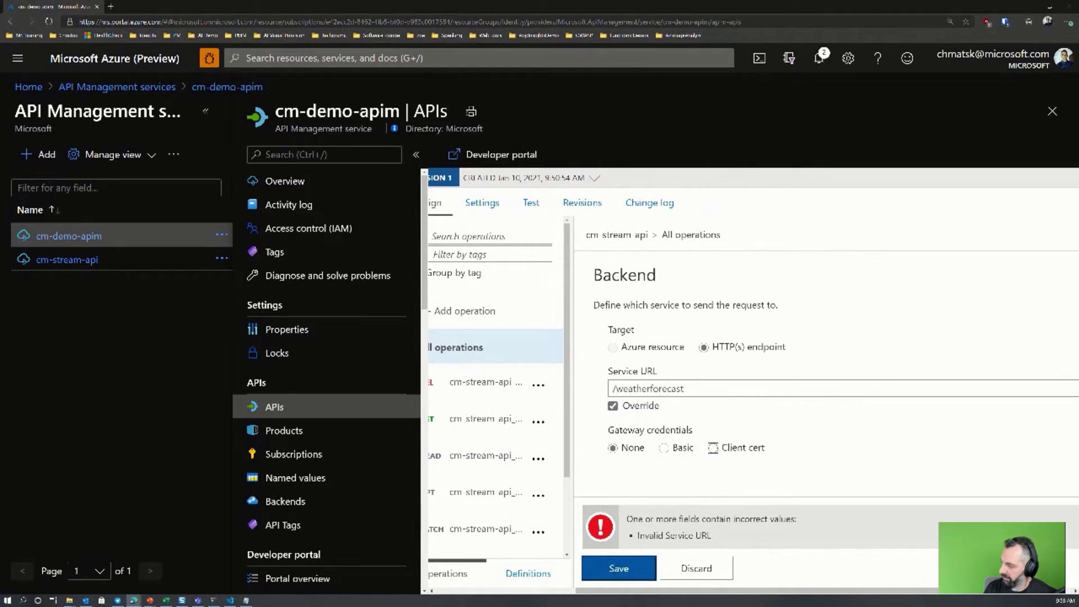
triple_click(728, 387)
key(BackSpace)
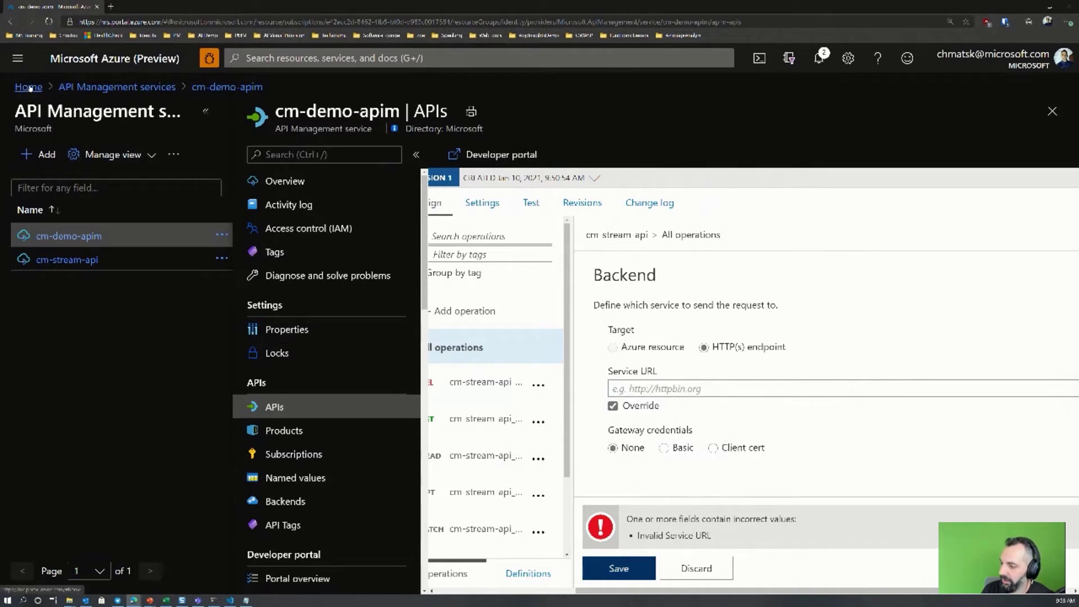
Step: Copy the cm-stream-api weatherforecast page address from Edge's address bar and return to the portal
mouse_move(133, 600)
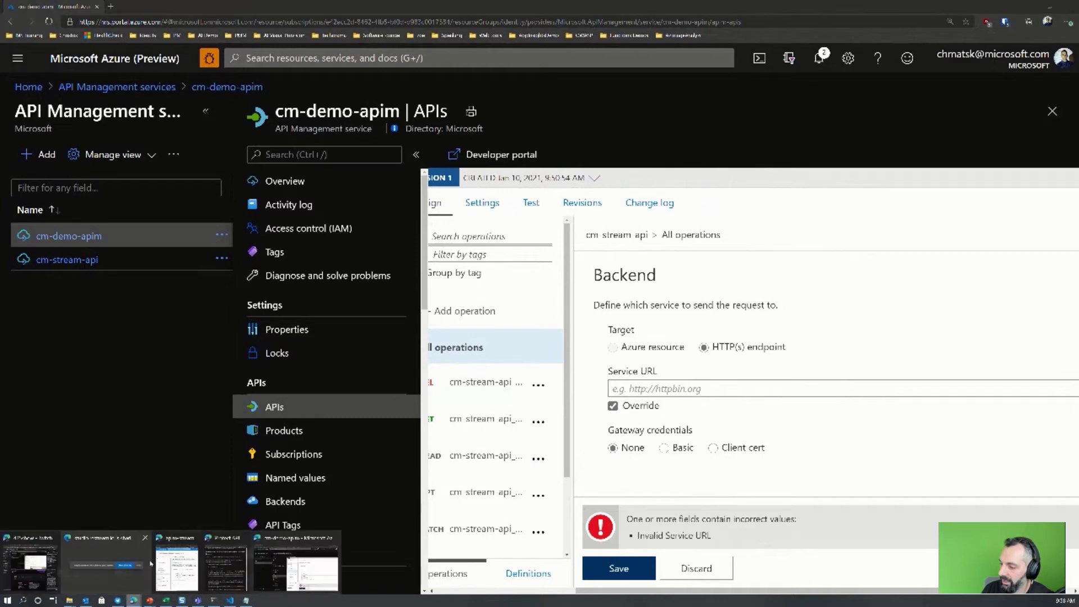
mouse_move(177, 562)
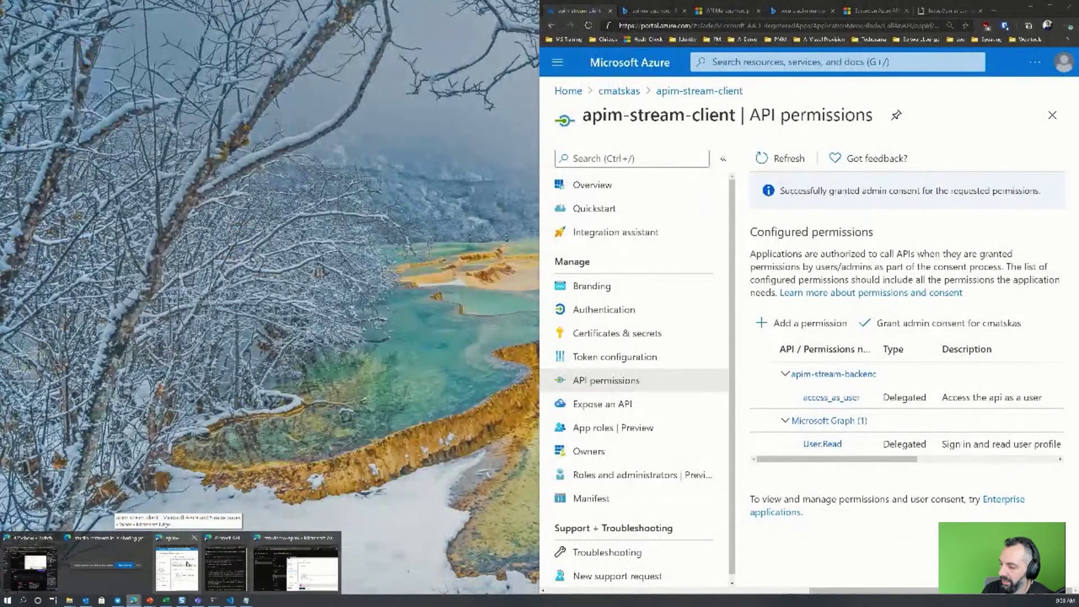
click(295, 562)
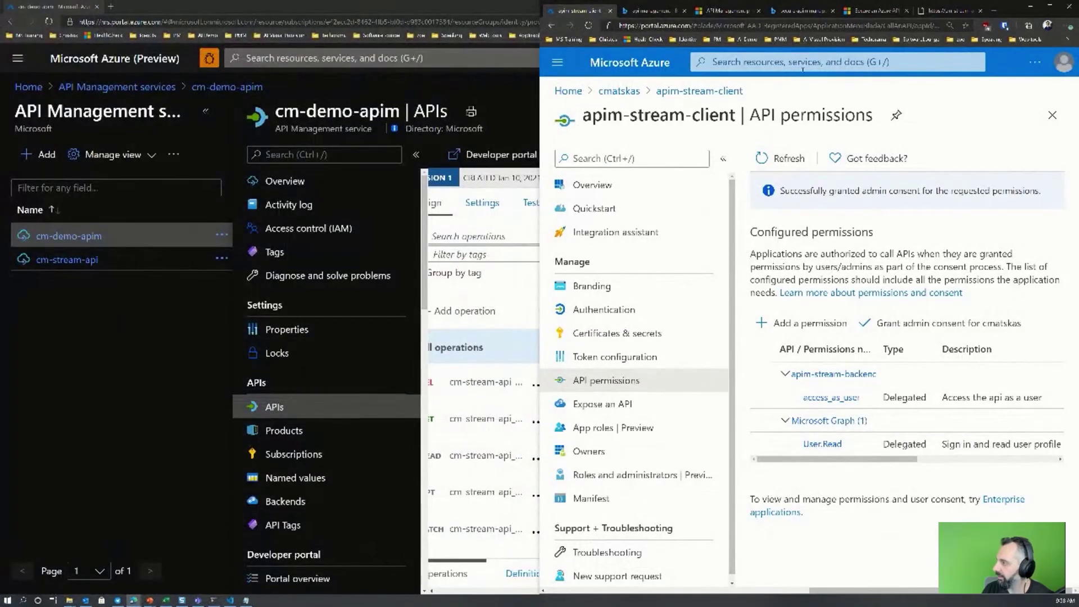
key(ctrl+9)
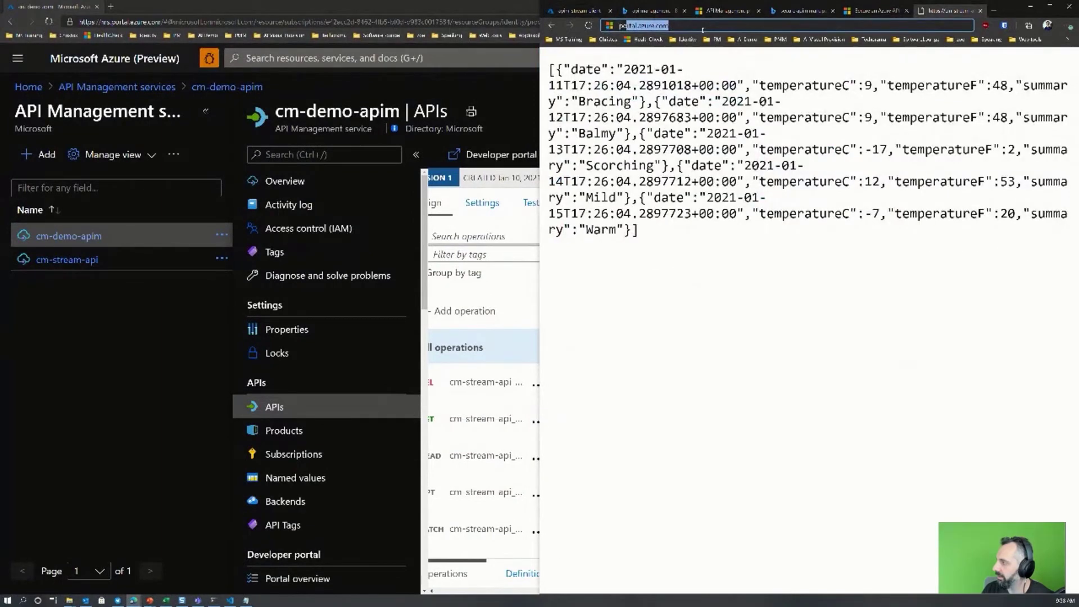
key(Right)
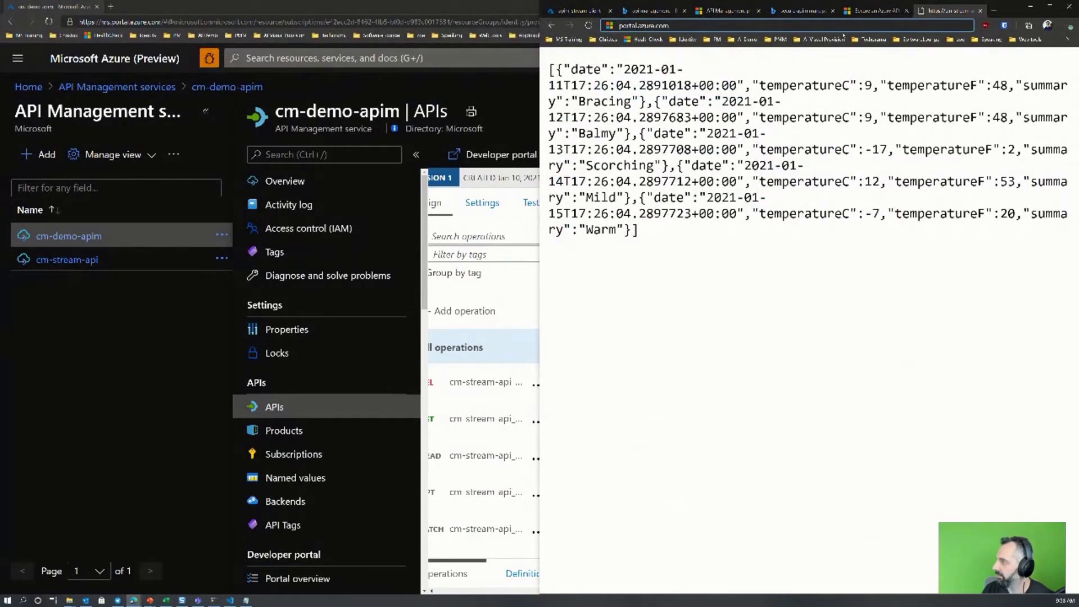
key(Escape)
click(812, 26)
drag(791, 26, 620, 29)
key(ctrl+c)
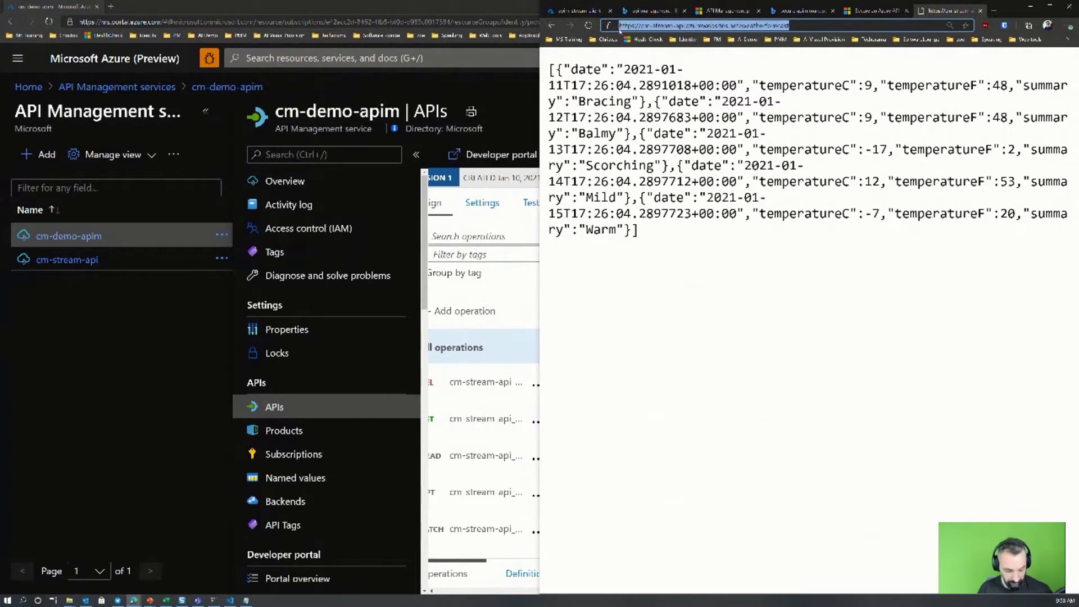
click(481, 221)
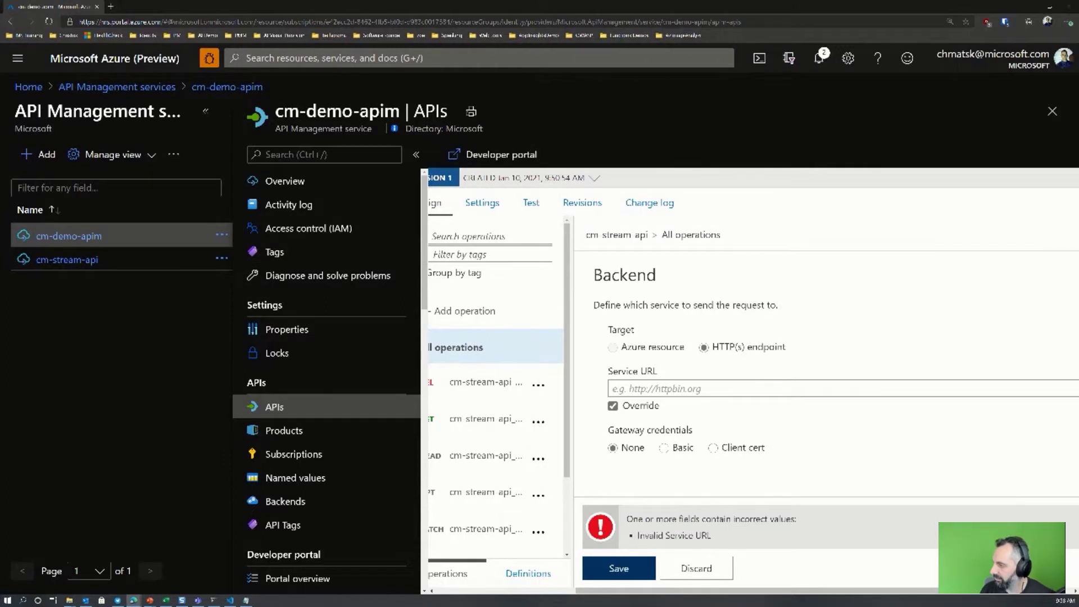
Step: Paste the weatherforecast URL into Service URL and save the backend settings
click(709, 388)
key(ctrl+v)
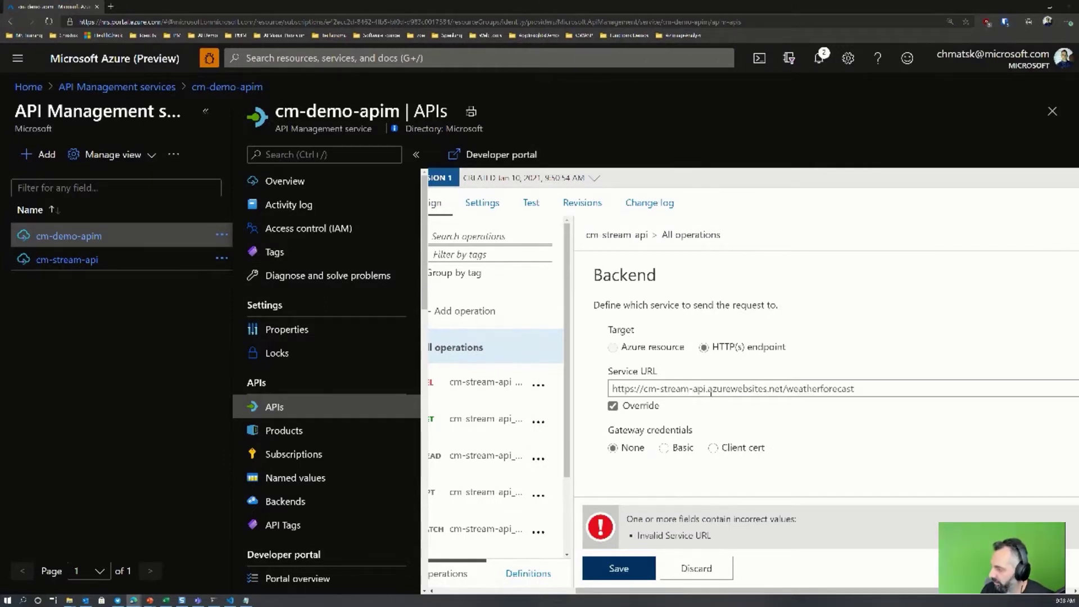
click(628, 569)
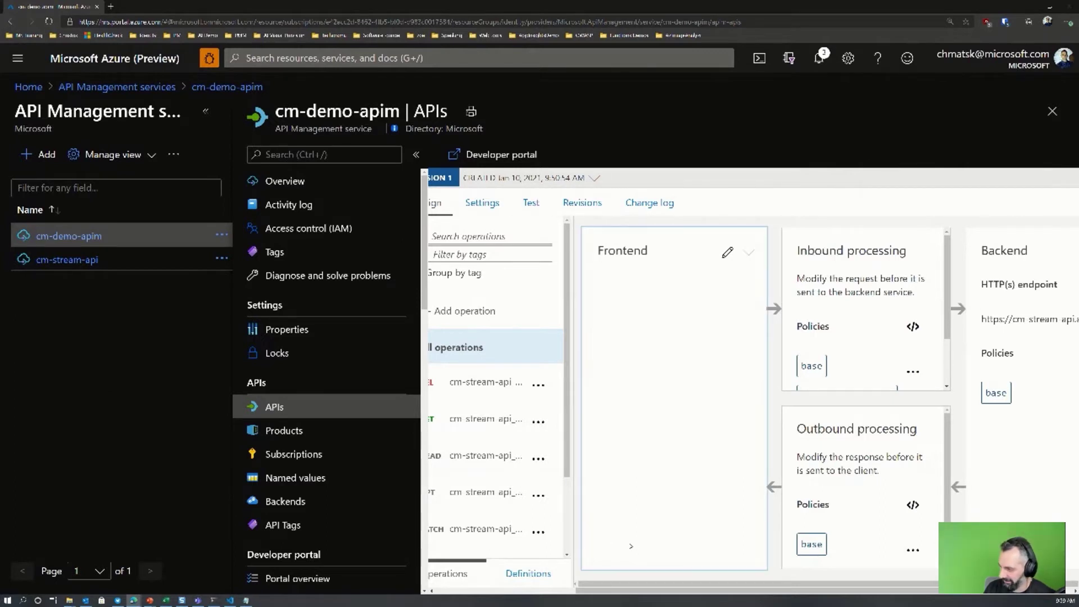
Step: Select the GET operation of cm-stream-api
drag(596, 591, 455, 594)
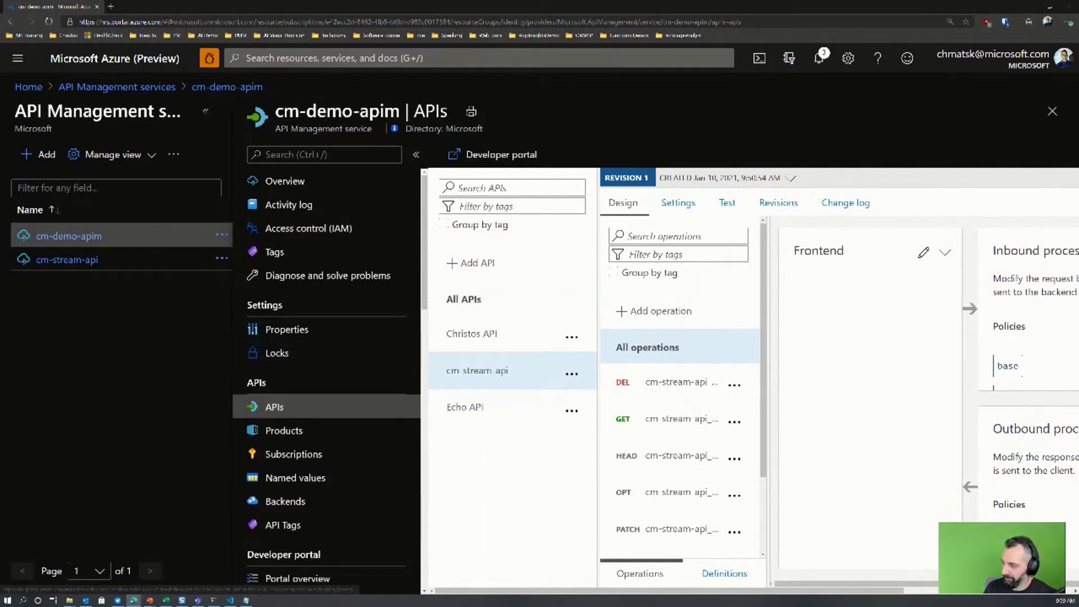
drag(686, 594, 893, 589)
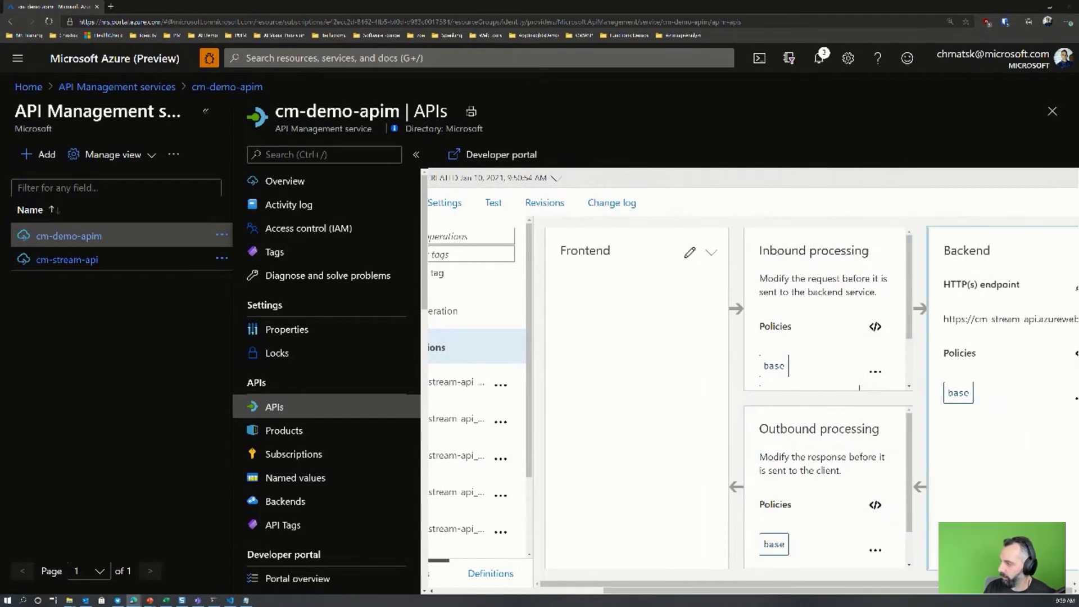
drag(630, 591, 505, 591)
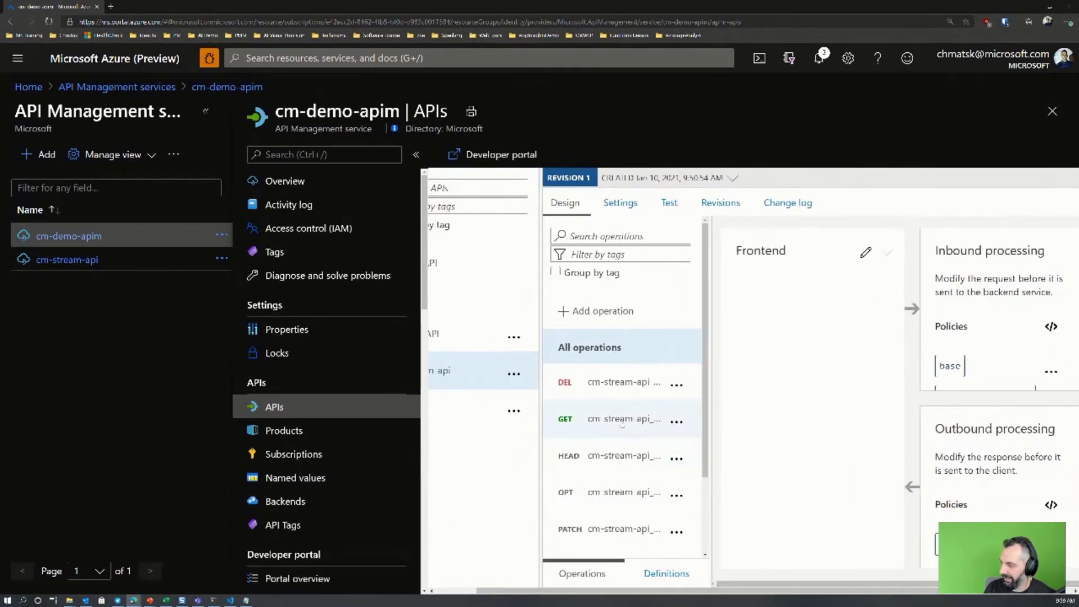
click(618, 419)
key(ctrl+minus)
key(ctrl+minus)
key(ctrl+minus)
key(ctrl+minus)
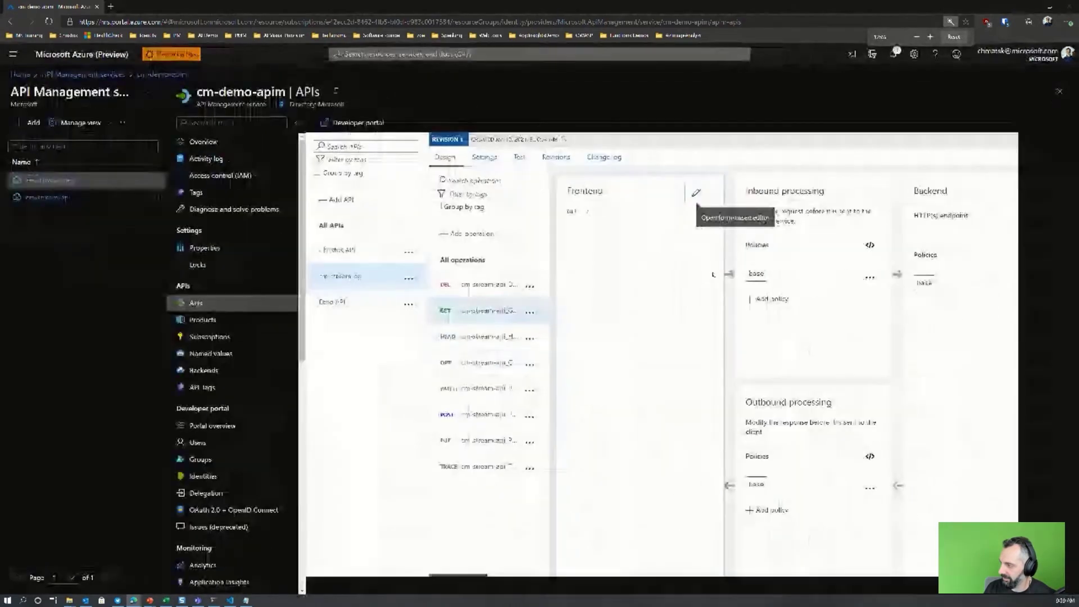
Step: Send a test GET request to cm-stream-api from the Test tab
click(456, 143)
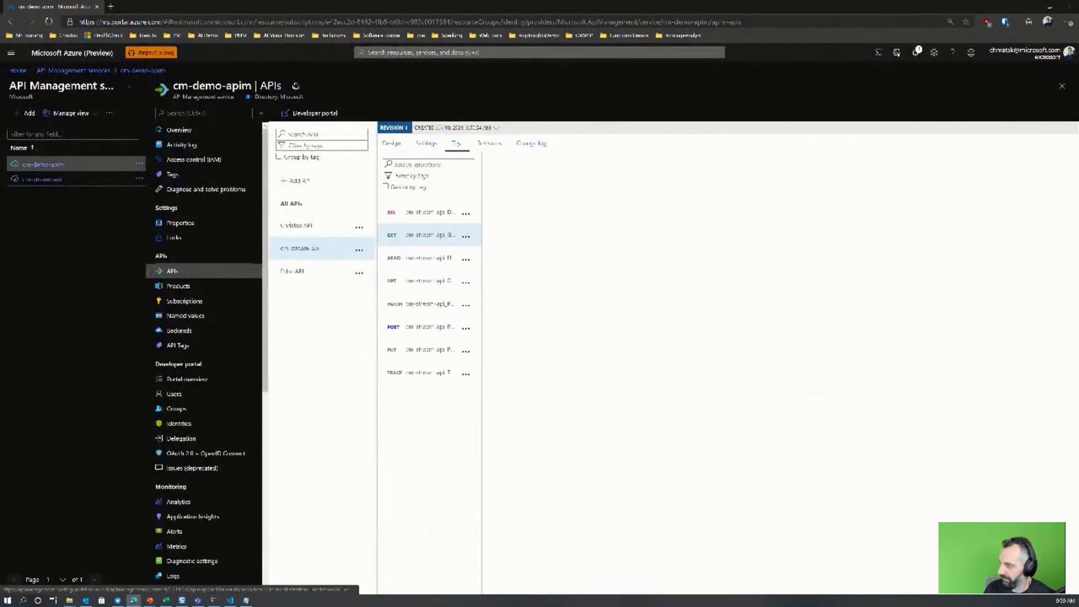
key(ctrl+plus)
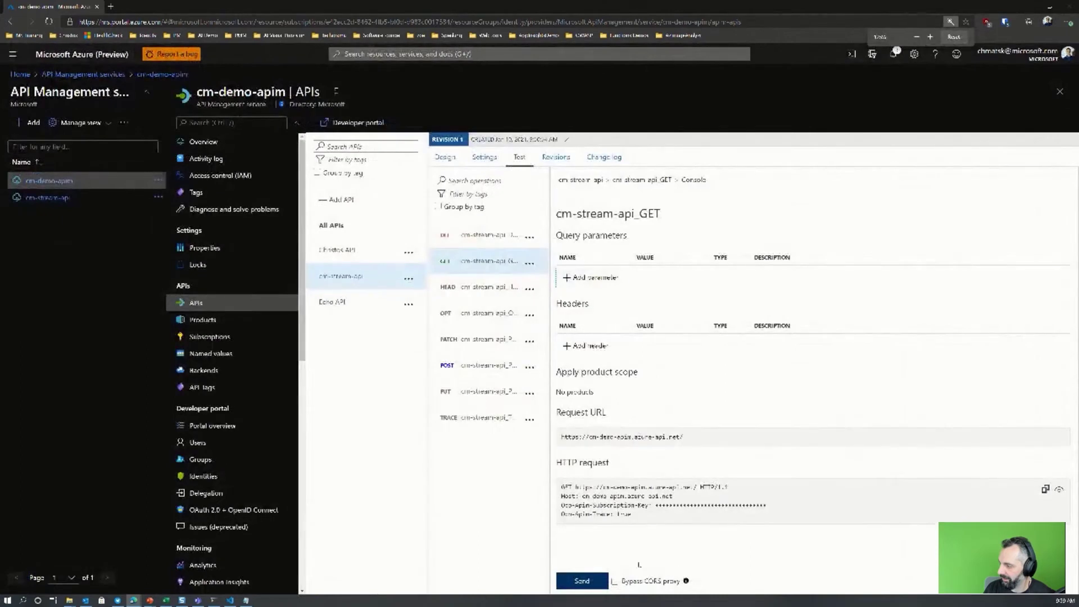
click(584, 589)
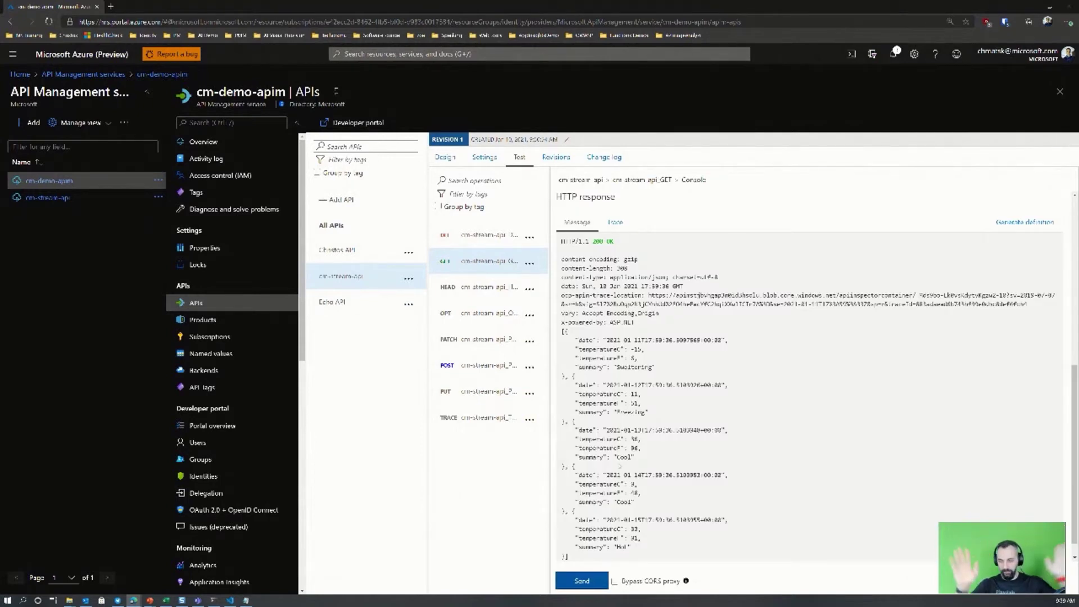
key(ctrl+plus)
key(ctrl+plus)
key(ctrl+plus)
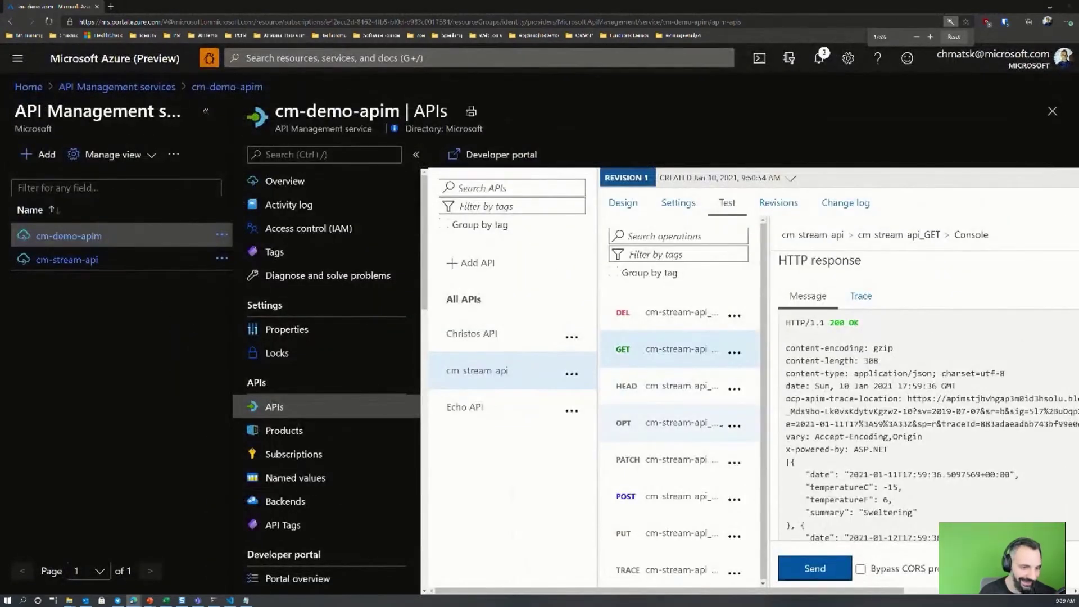
Step: Review the 200 OK weather forecast response and snap the portal window to the right half
drag(548, 591, 716, 591)
scroll(734, 445, down, 3)
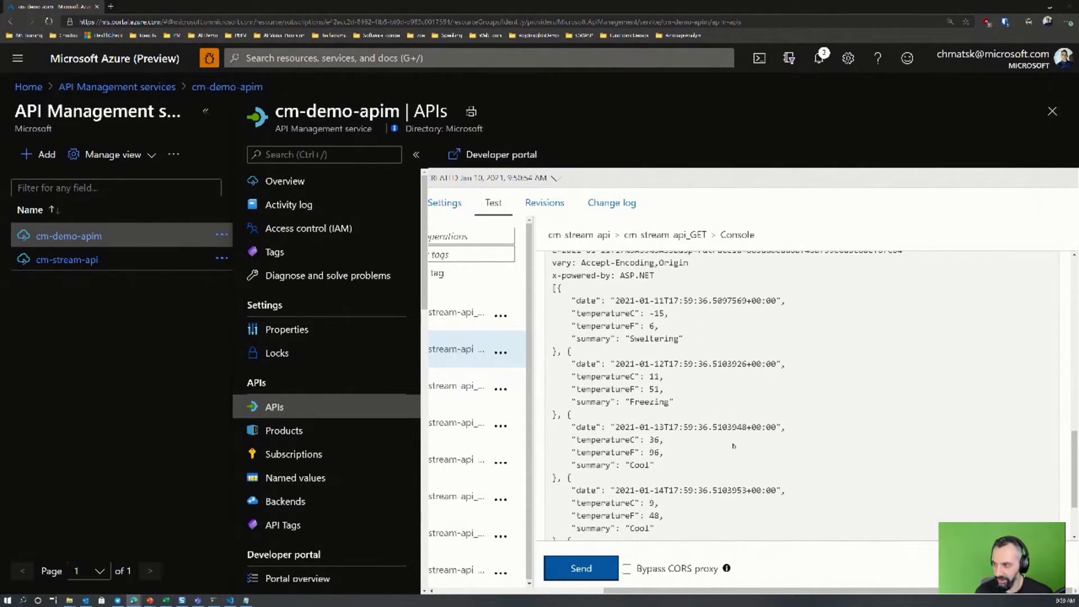
drag(702, 590, 387, 585)
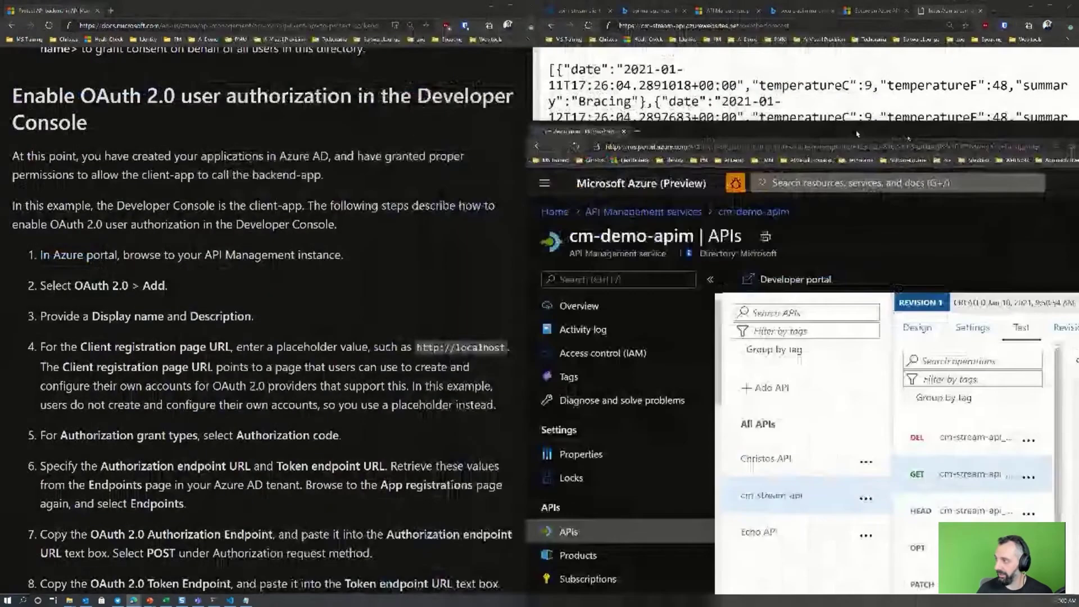
drag(857, 134, 1076, 149)
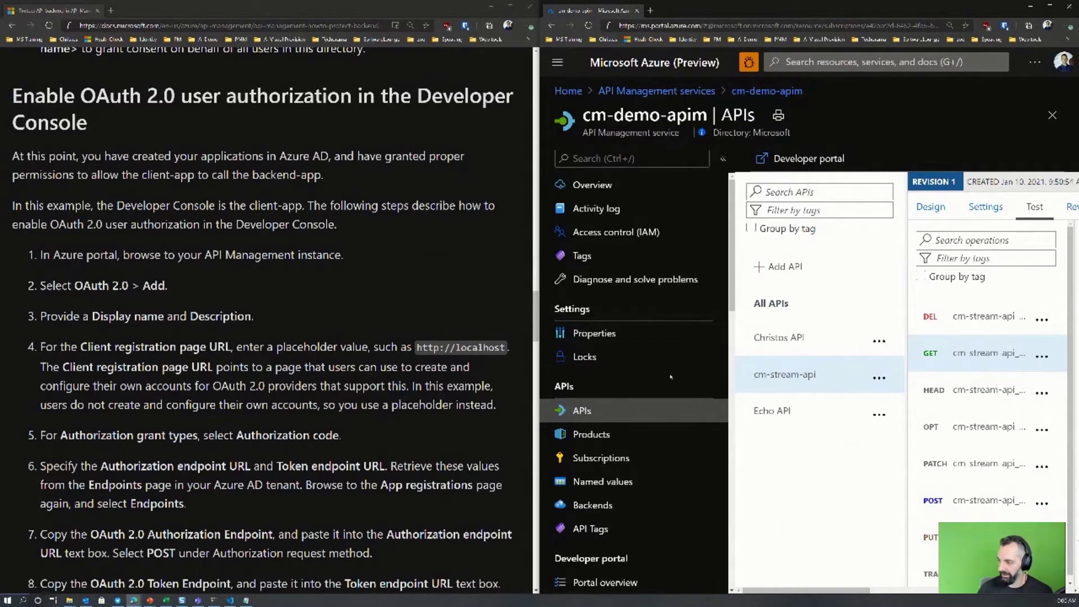
scroll(633, 294, down, 5)
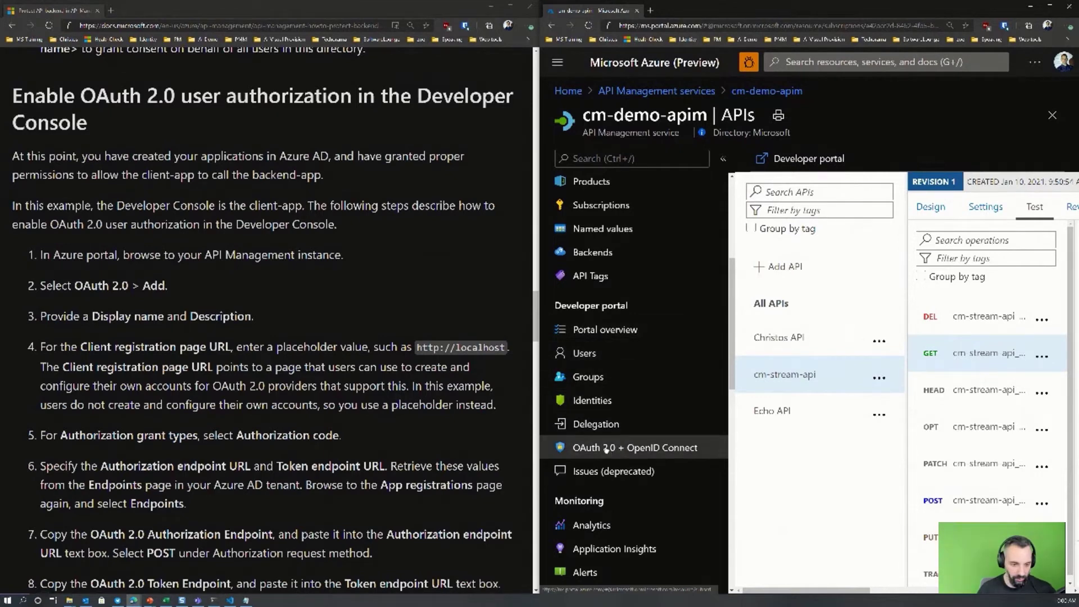
key(ctrl+plus)
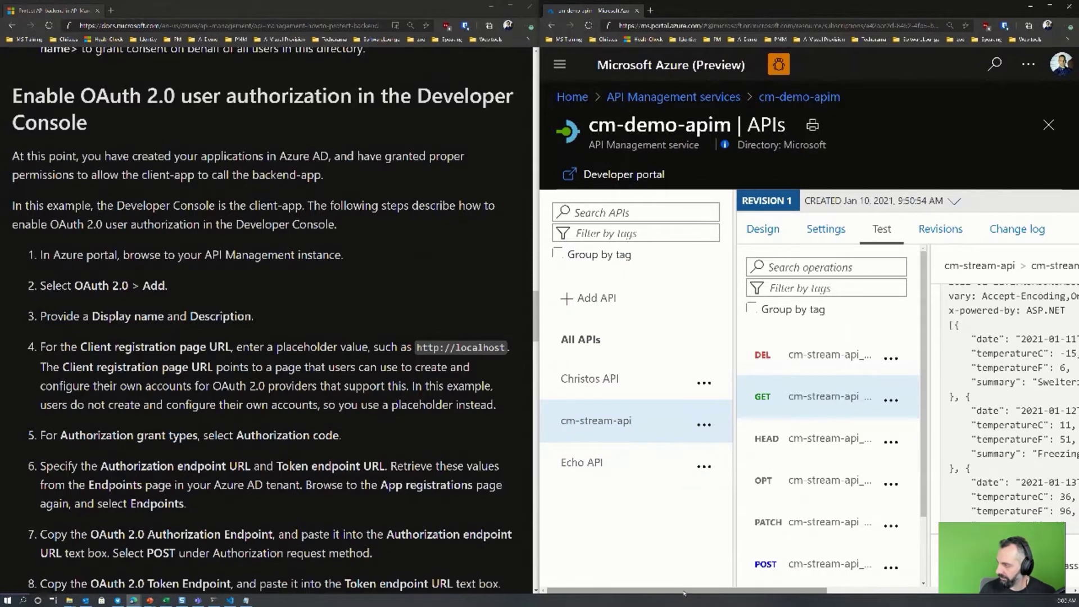
key(ctrl+minus)
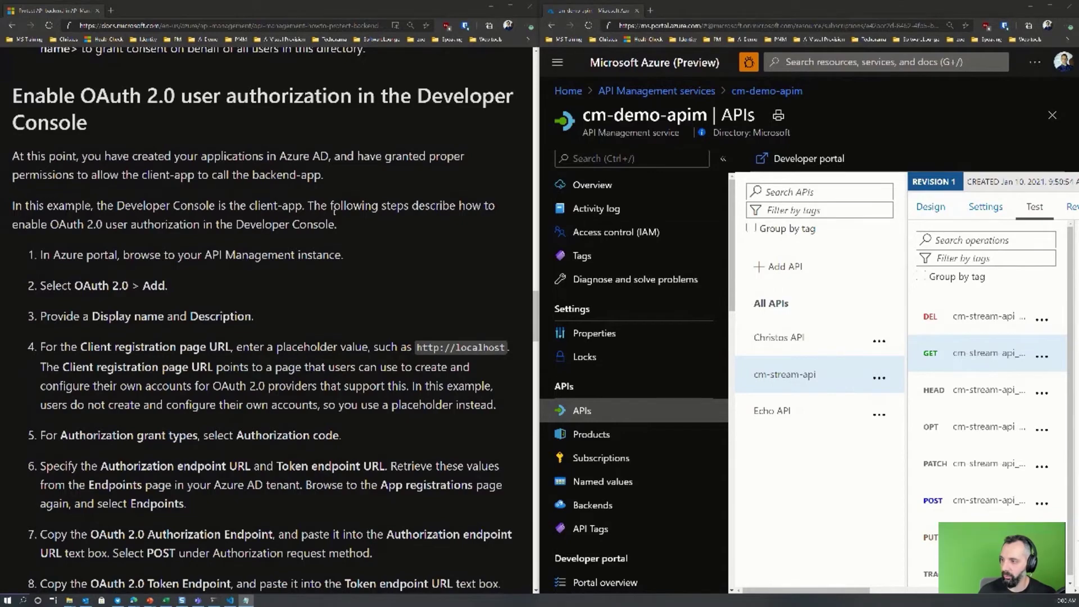
scroll(294, 244, up, 3)
scroll(294, 244, up, 15)
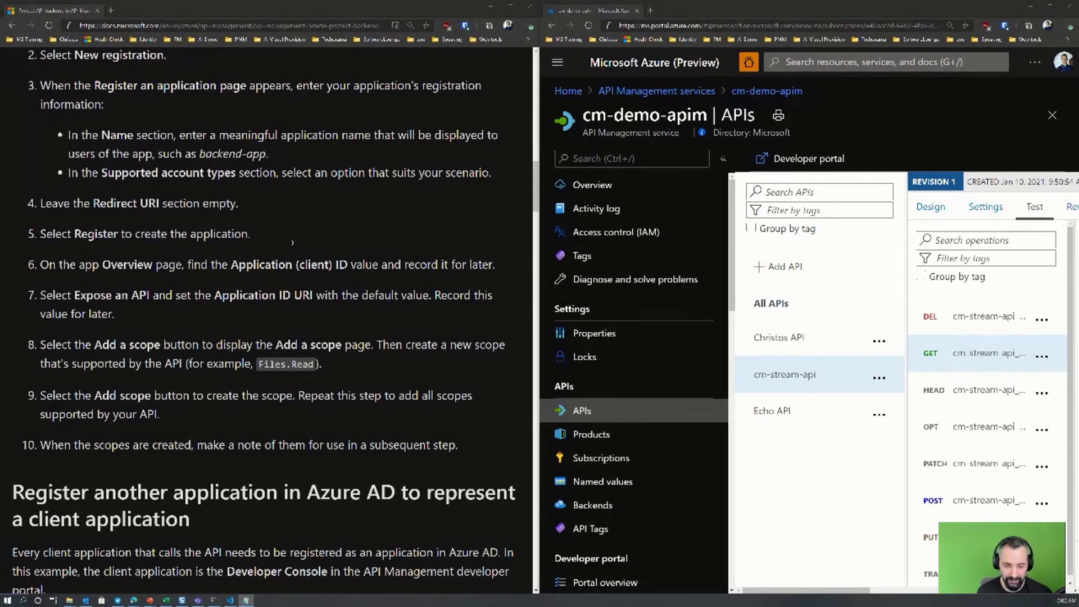
scroll(291, 242, down, 9)
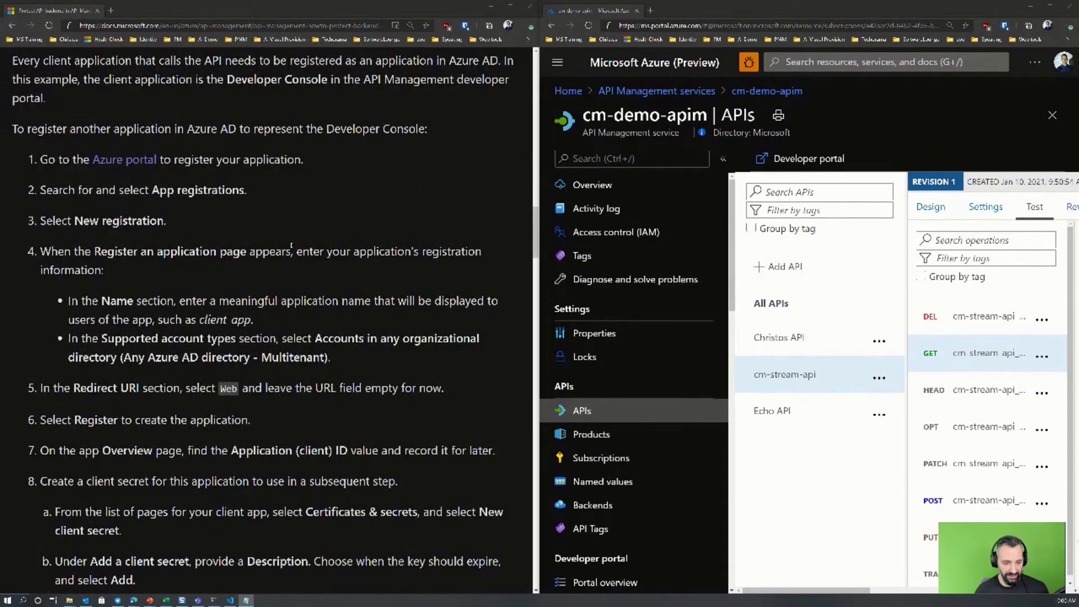
scroll(292, 245, down, 2)
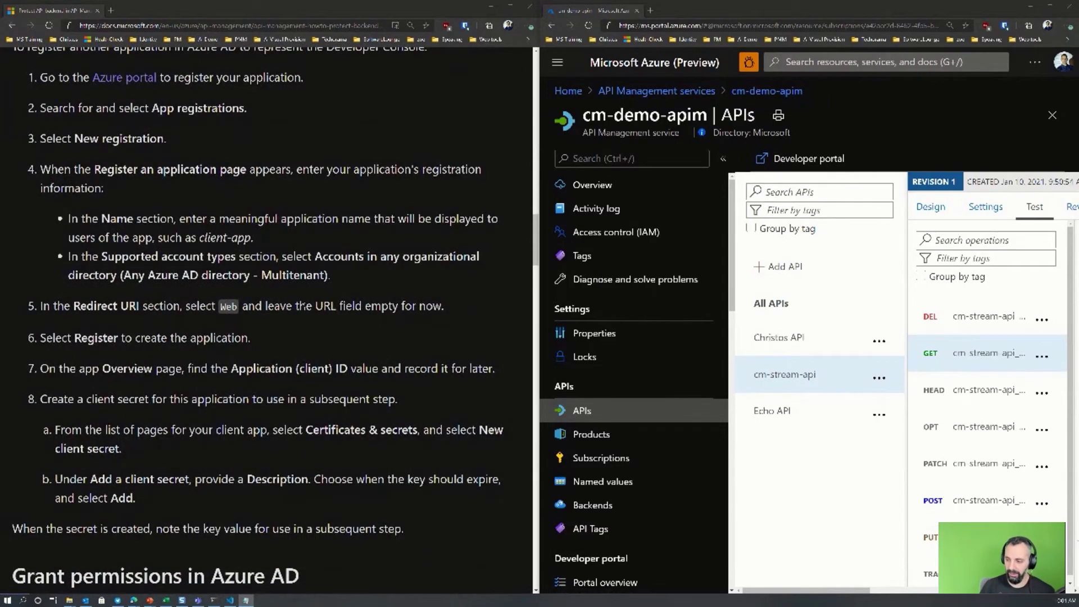
scroll(301, 305, down, 7)
scroll(305, 308, down, 7)
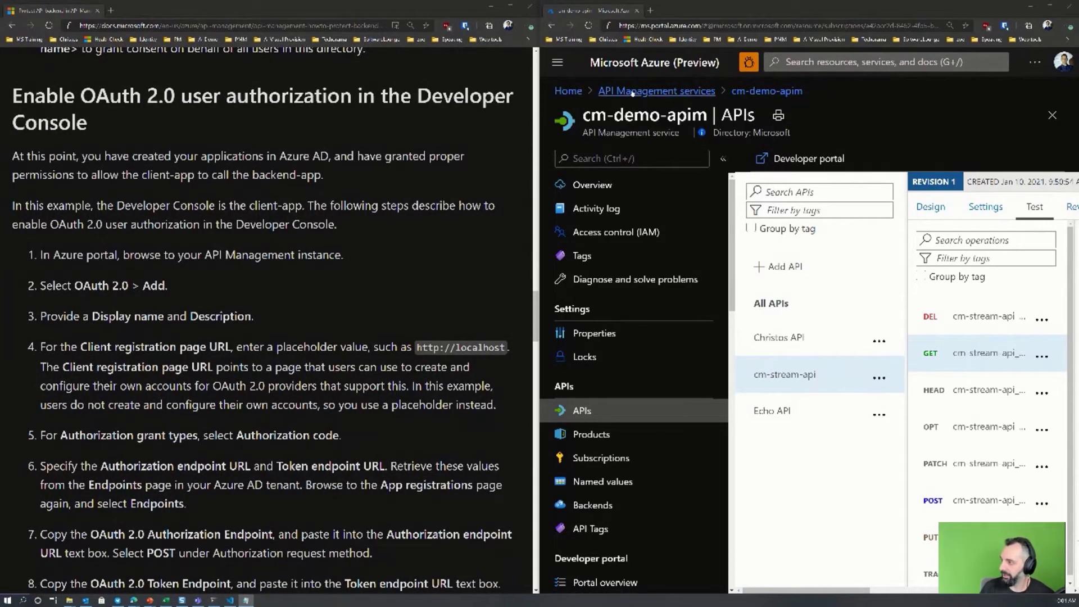
Step: Reload the portal, open cm-demo-apim, and go to its OAuth 2.0 + OpenID Connect page
click(656, 91)
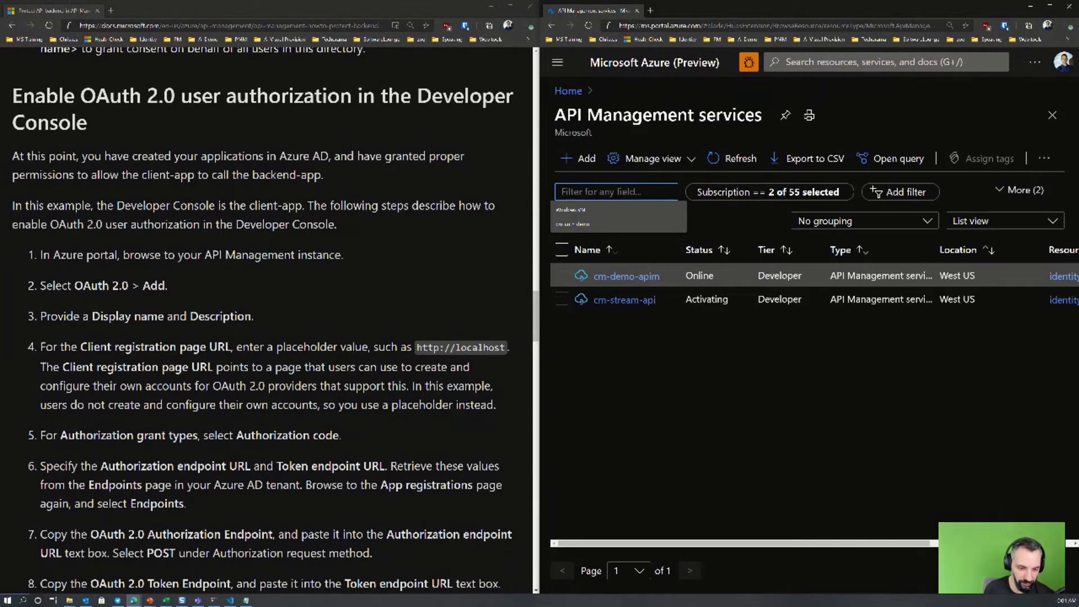
click(689, 498)
key(F5)
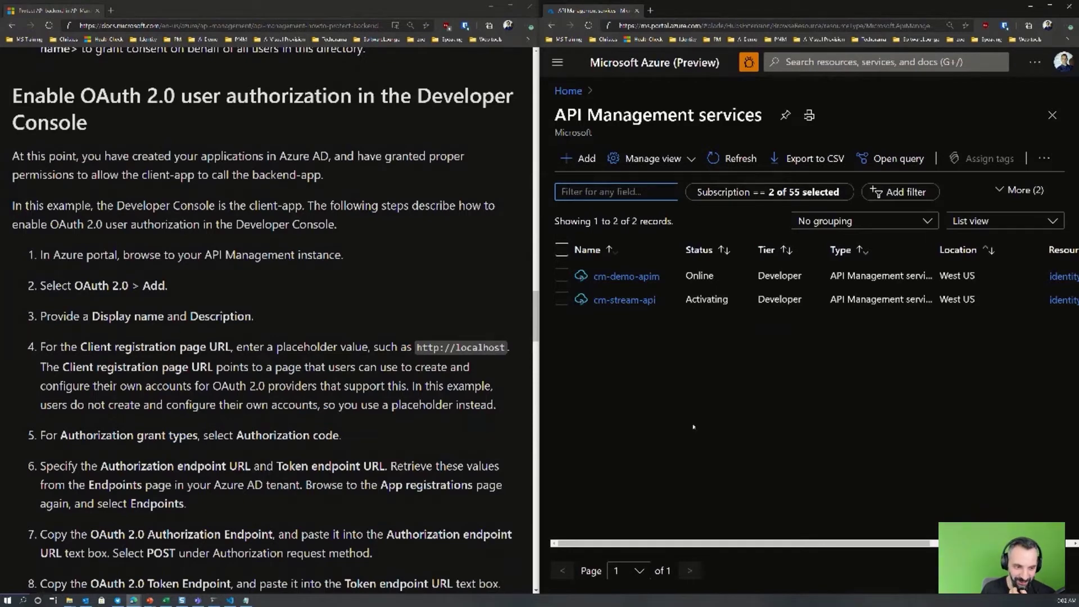
click(623, 276)
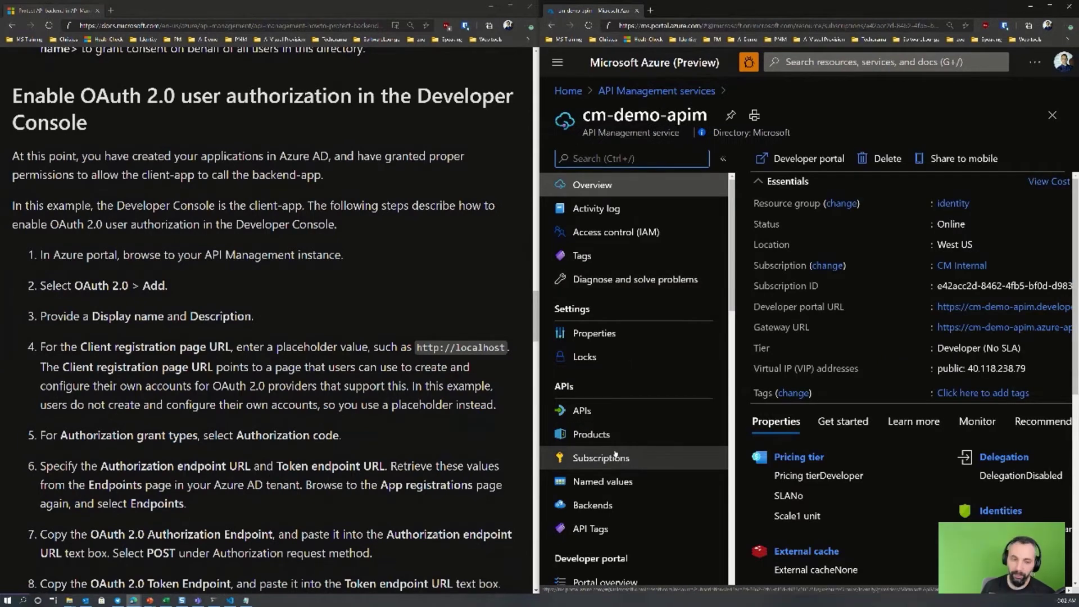
scroll(614, 453, down, 1)
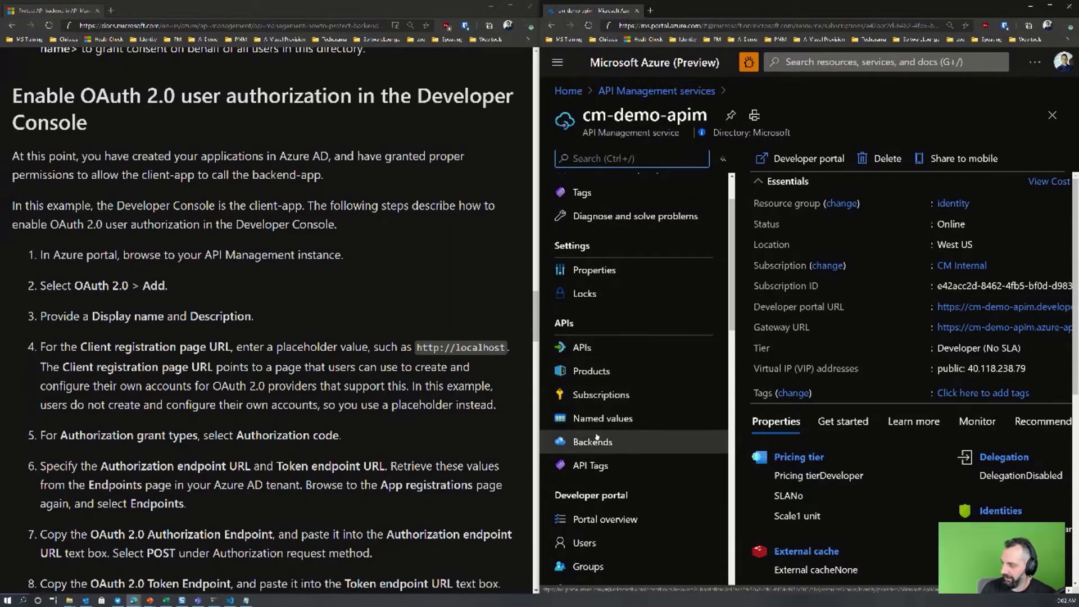
scroll(601, 444, down, 3)
click(604, 453)
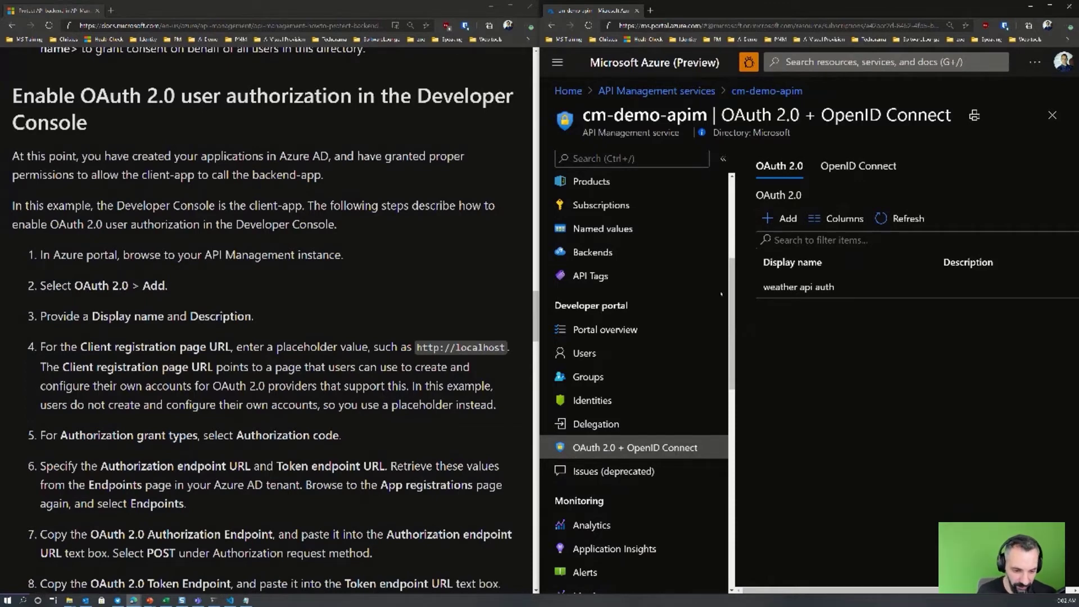
Step: Reopen cm-demo-apim's OAuth 2.0 + OpenID Connect page from the API Management services list
click(672, 92)
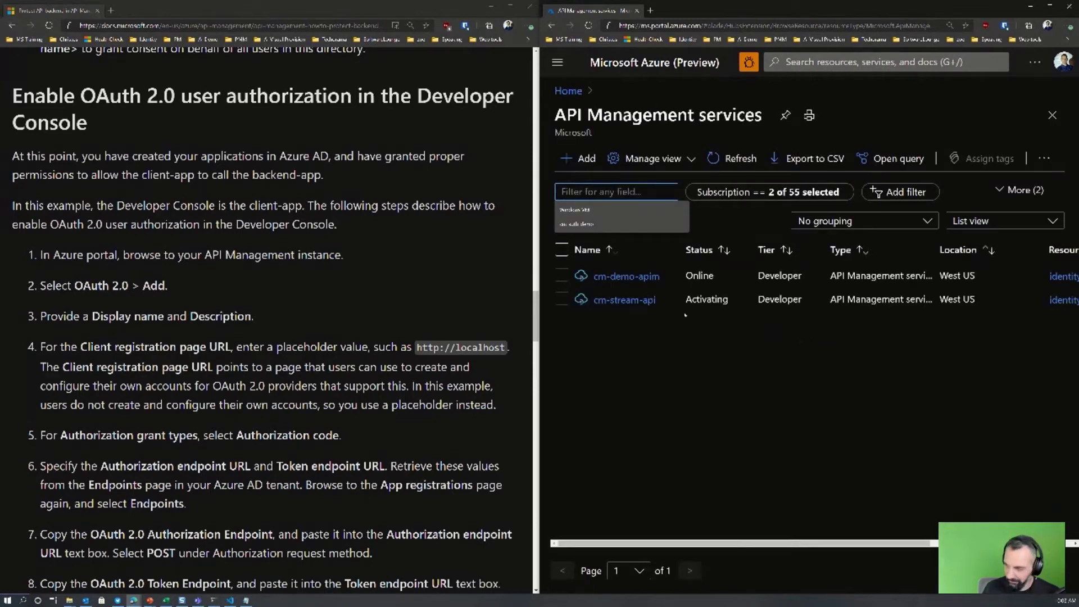
click(625, 276)
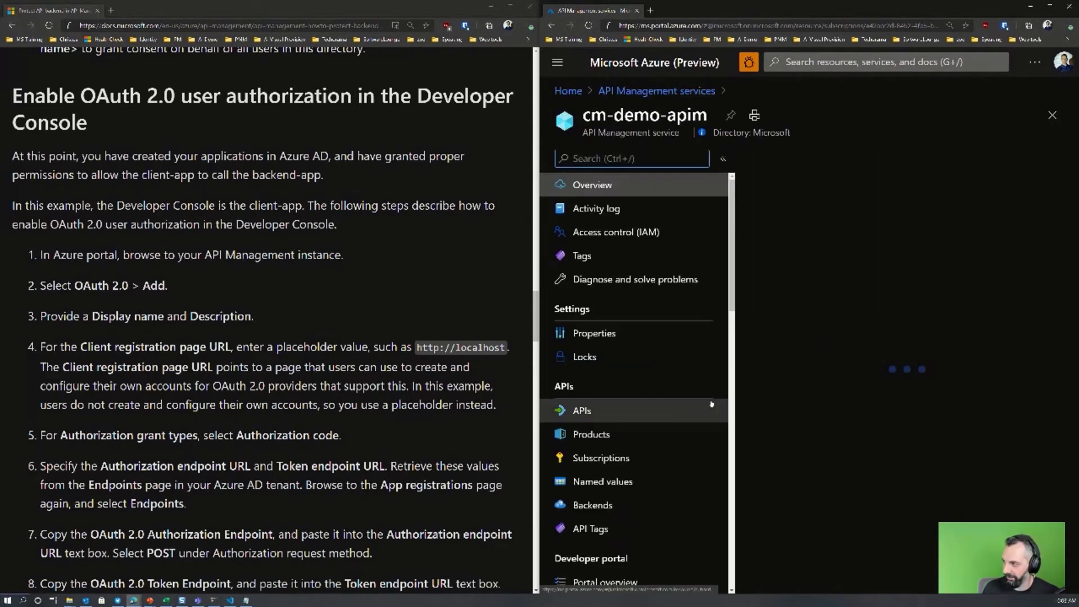
scroll(674, 404, down, 4)
click(586, 510)
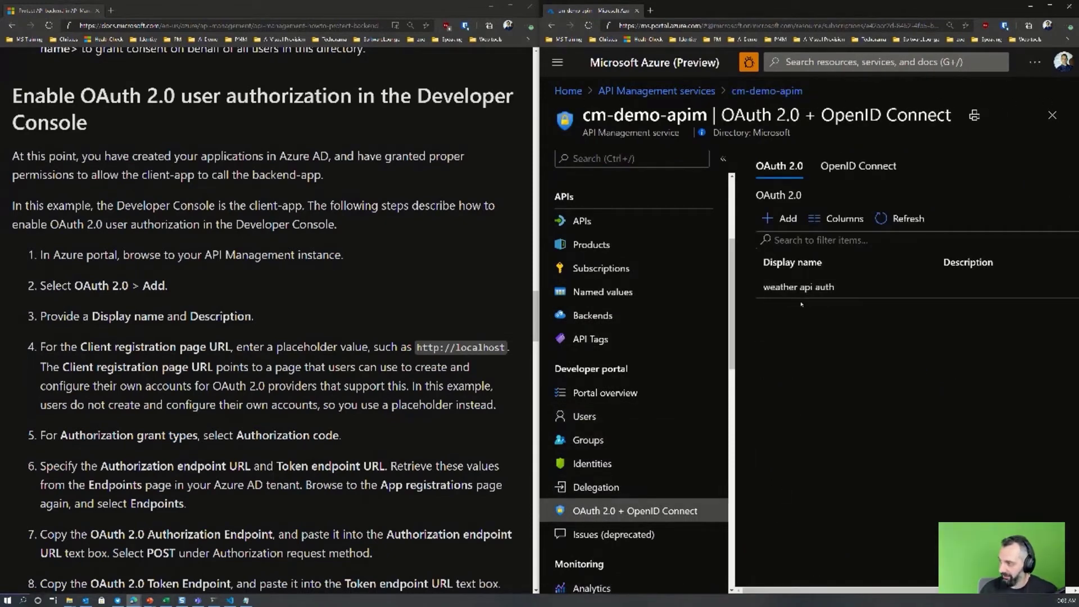
drag(790, 588, 819, 587)
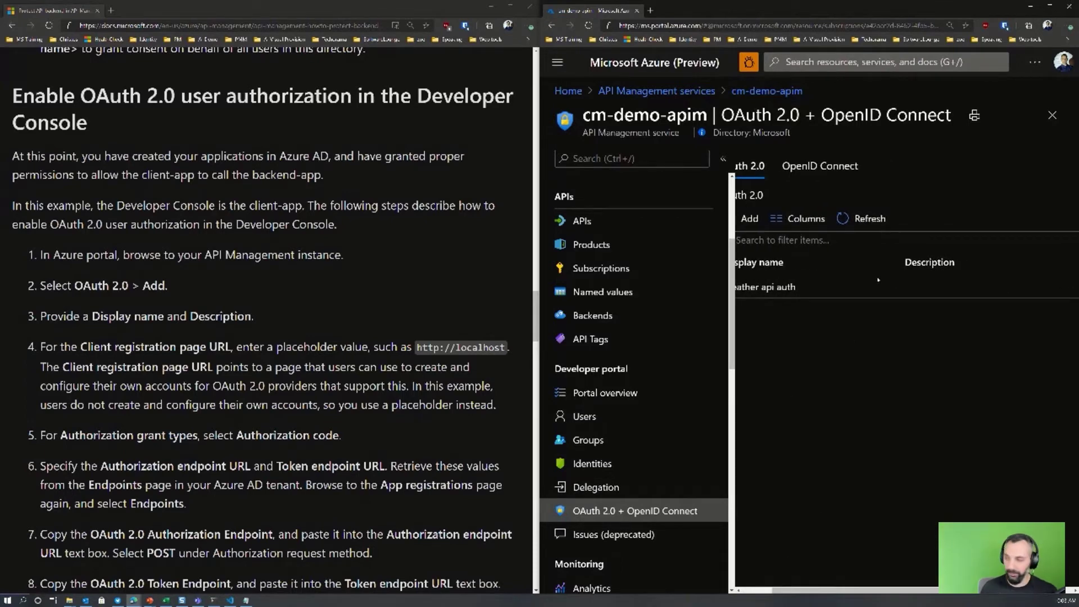
drag(854, 590, 823, 590)
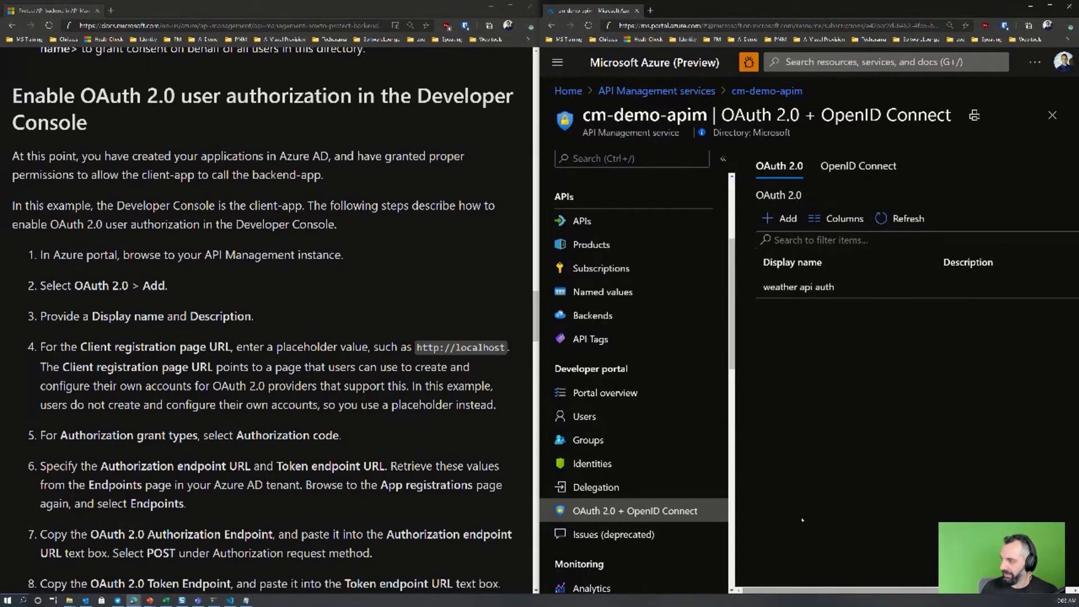
Step: Check the OpenID Connect providers tab, then add a new OAuth 2.0 server
click(865, 169)
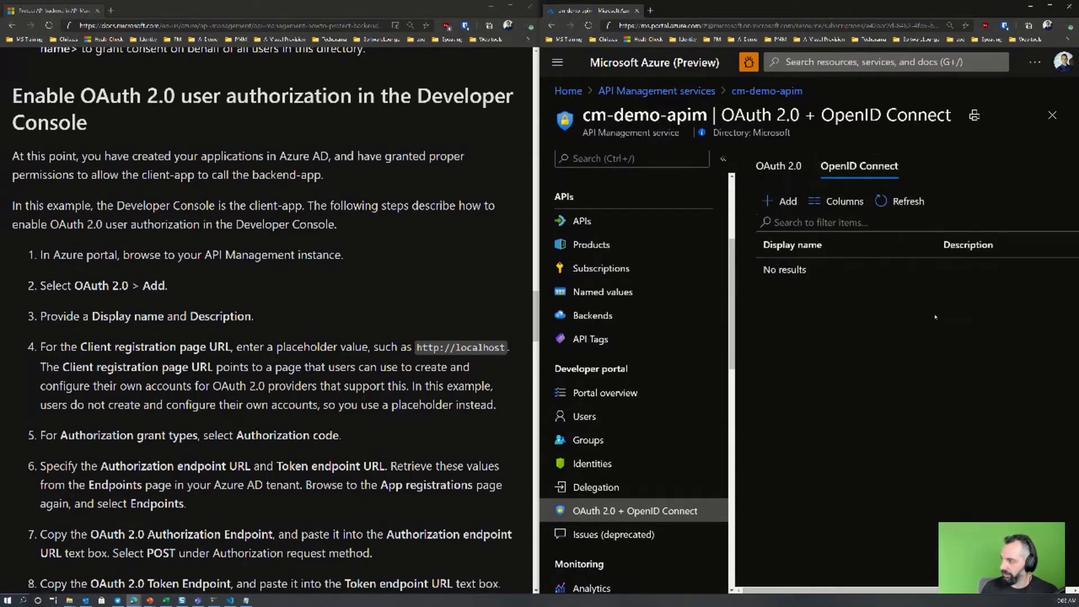
click(786, 166)
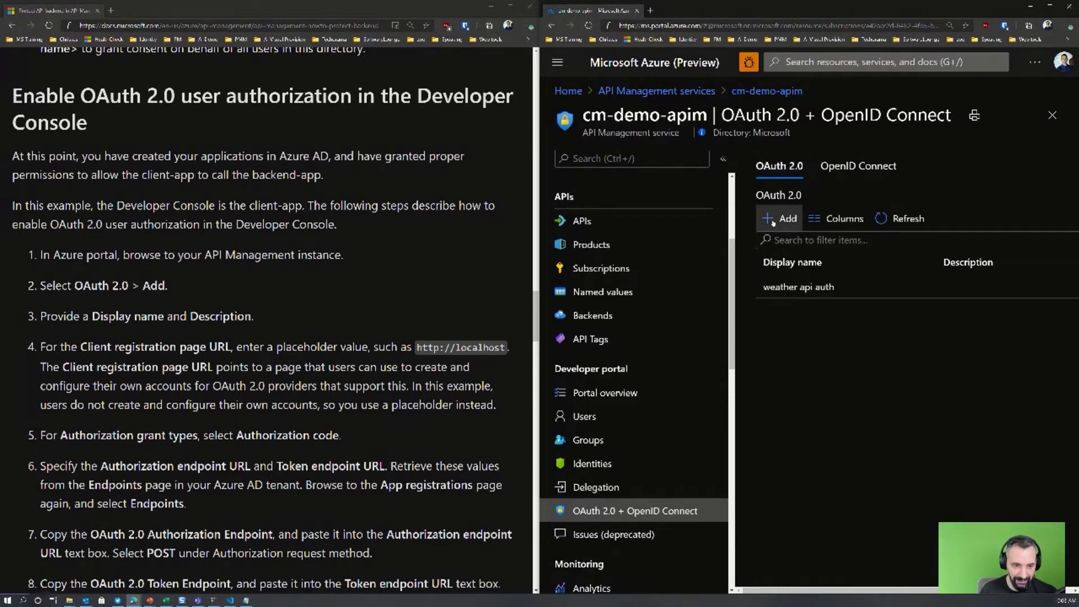
click(773, 221)
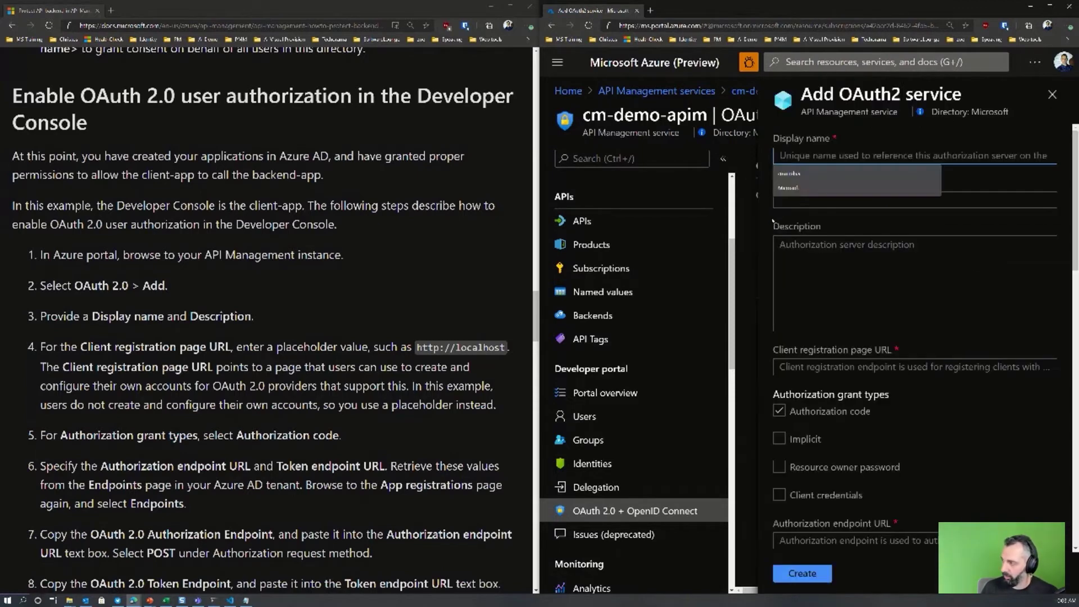
Step: Enter display name 'streamauth' and description 'This one will use Azure AD'
click(851, 155)
text(streasma)
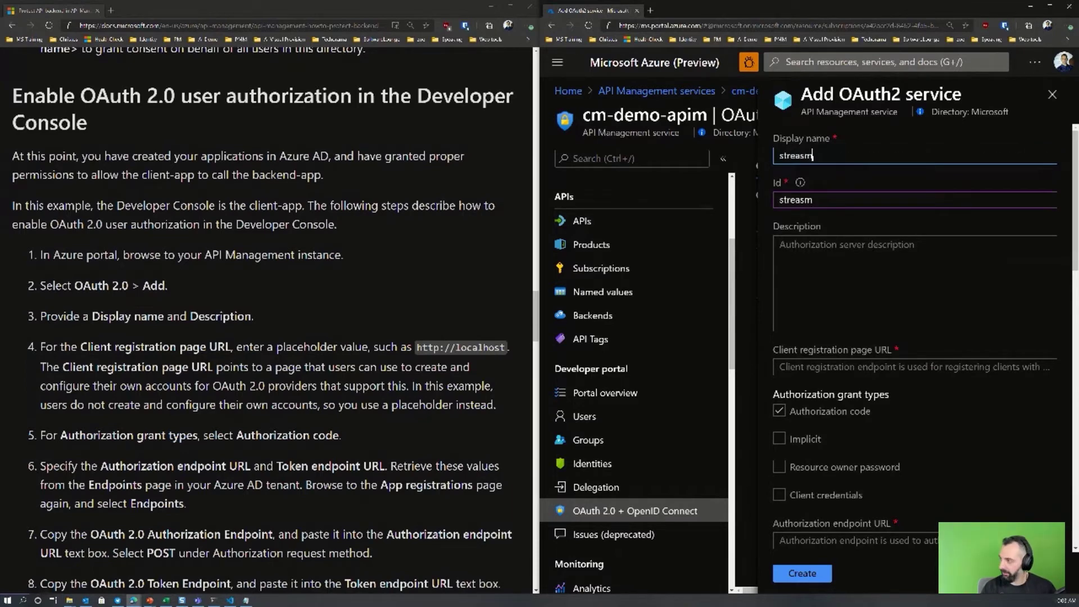
key(BackSpace)
key(BackSpace)
key(BackSpace)
text(maui)
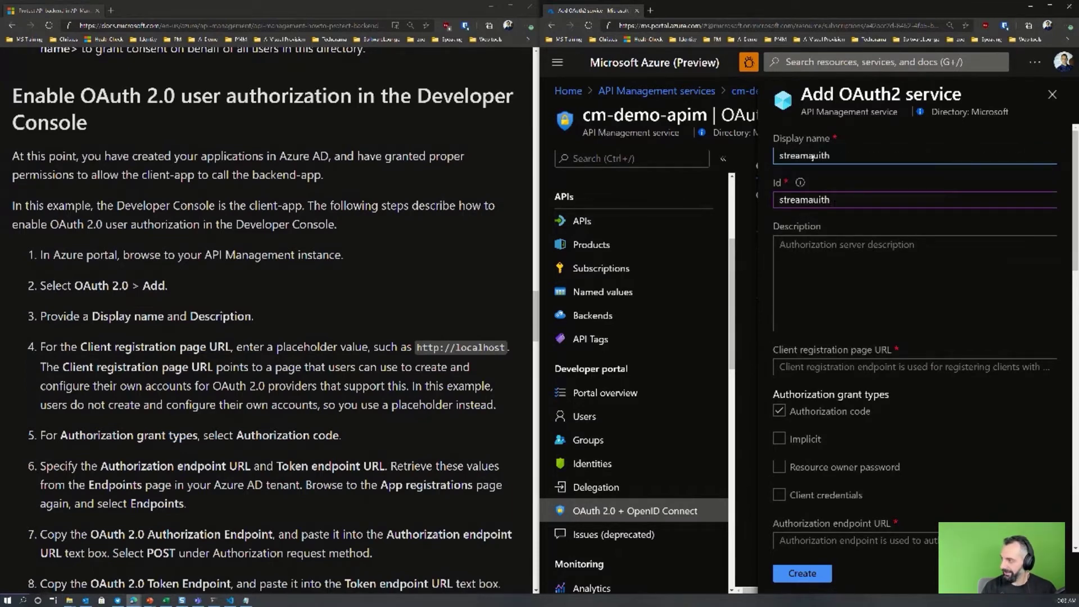
text(th)
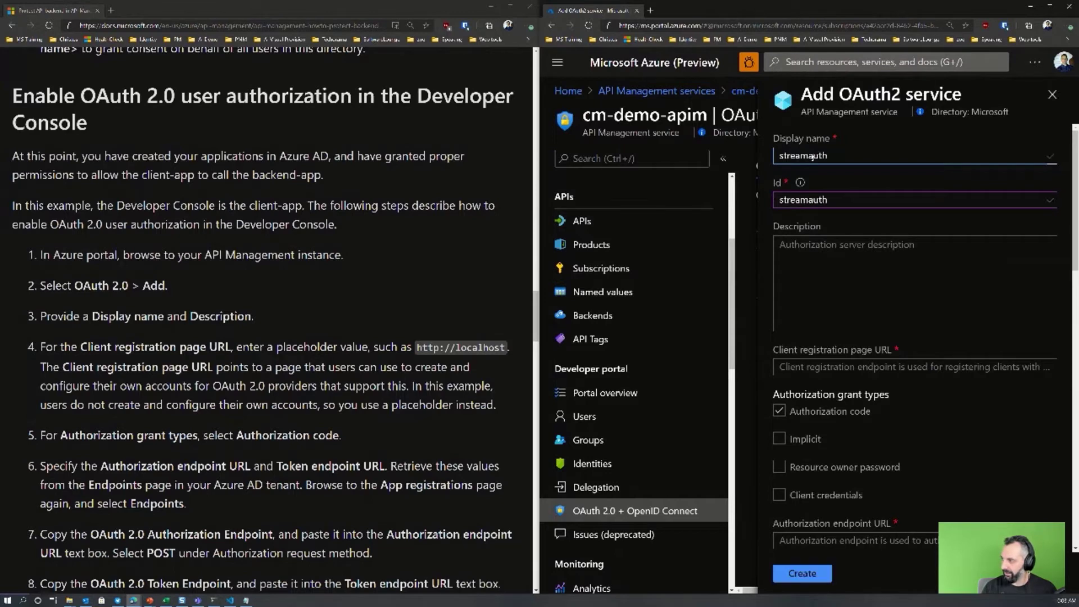
click(805, 251)
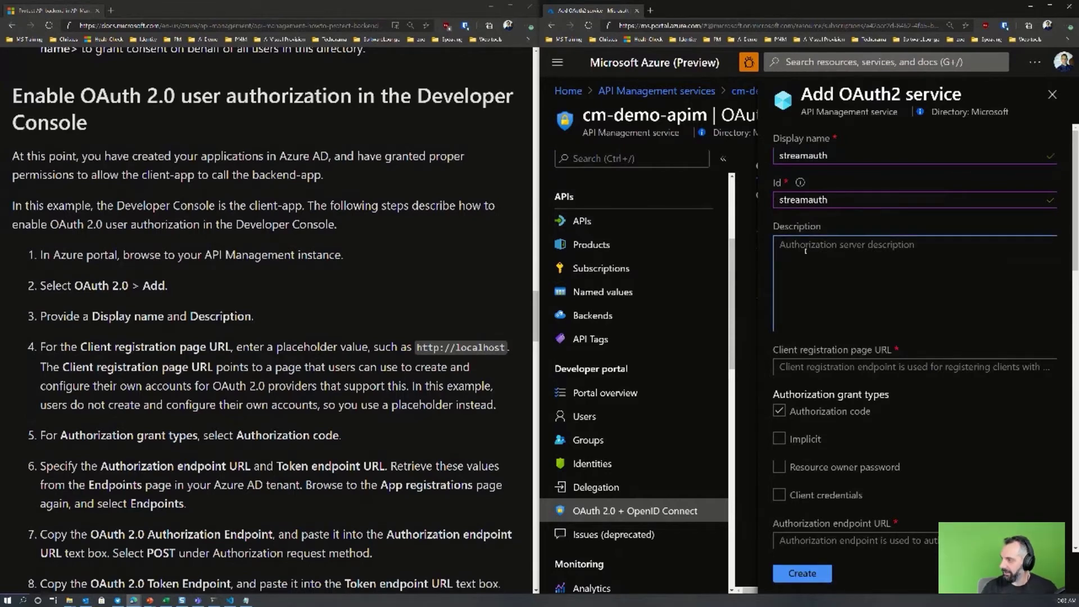
text(This one wi)
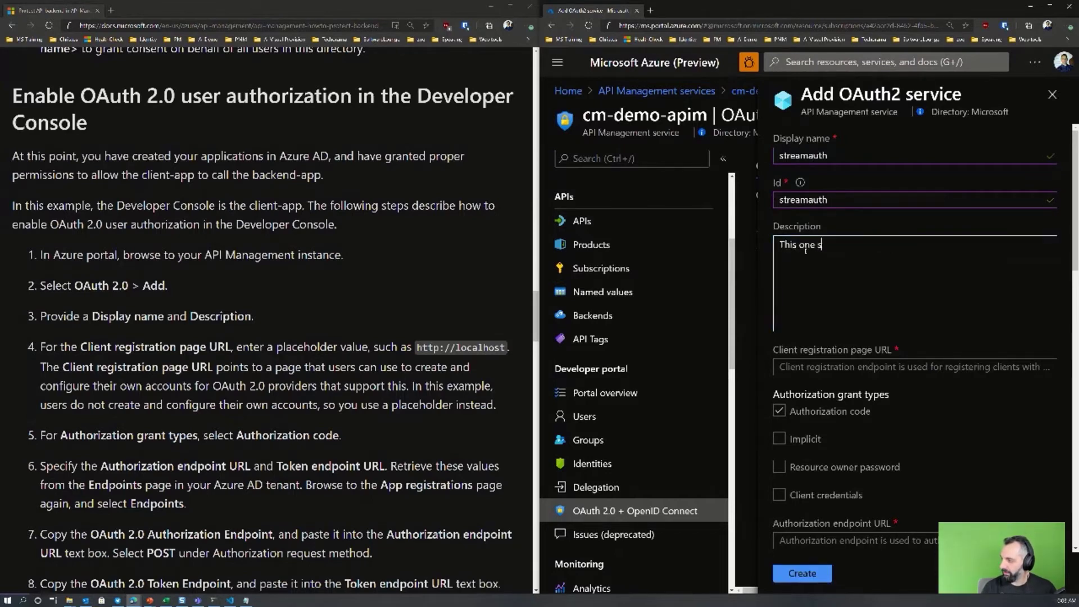
text(ll use )
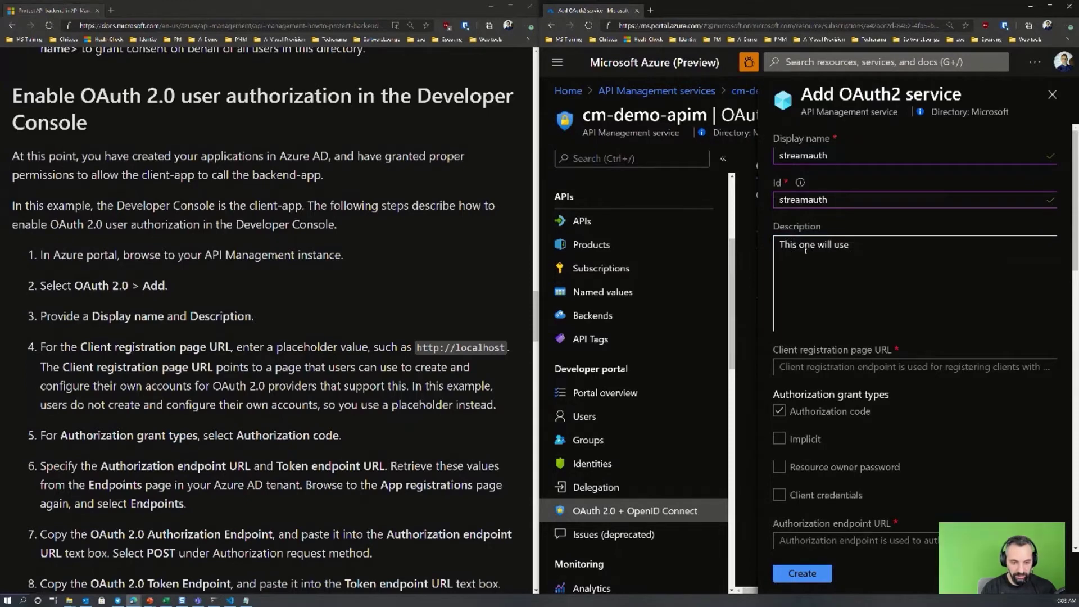
text(Azure AD)
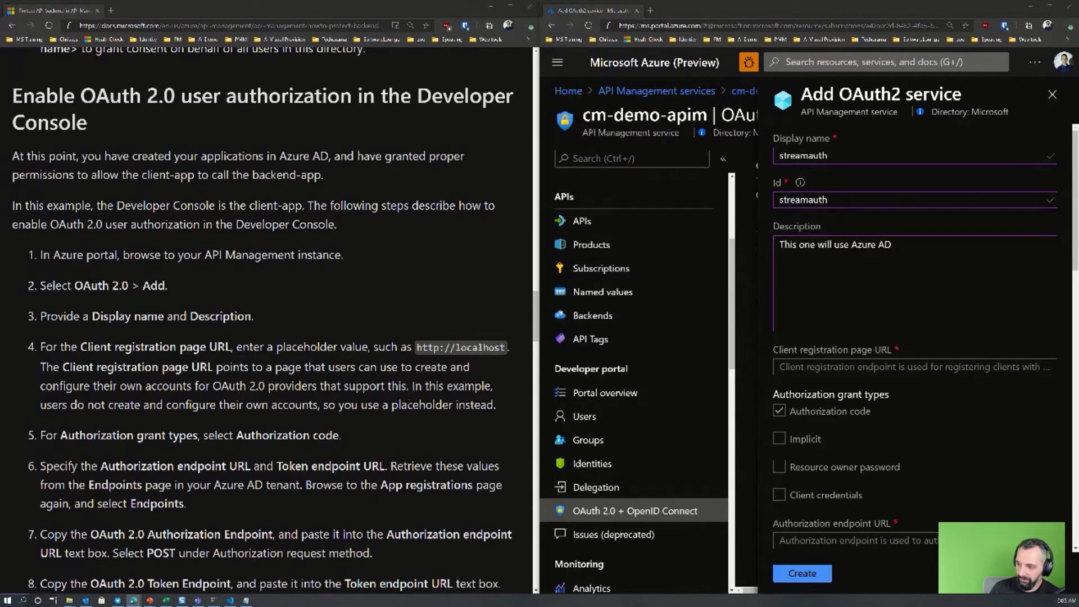
click(832, 366)
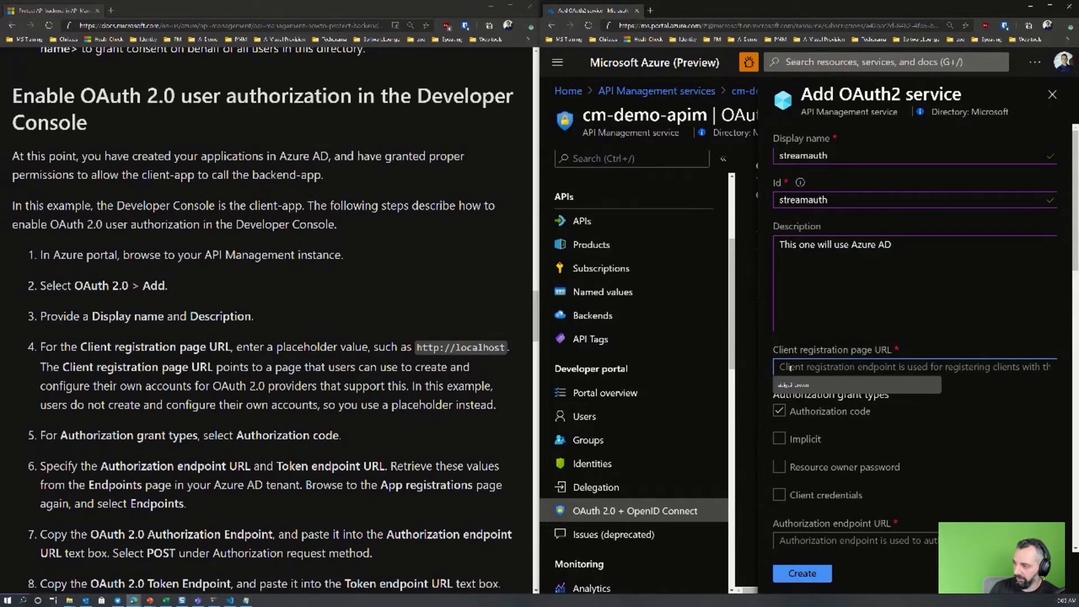
text(https)
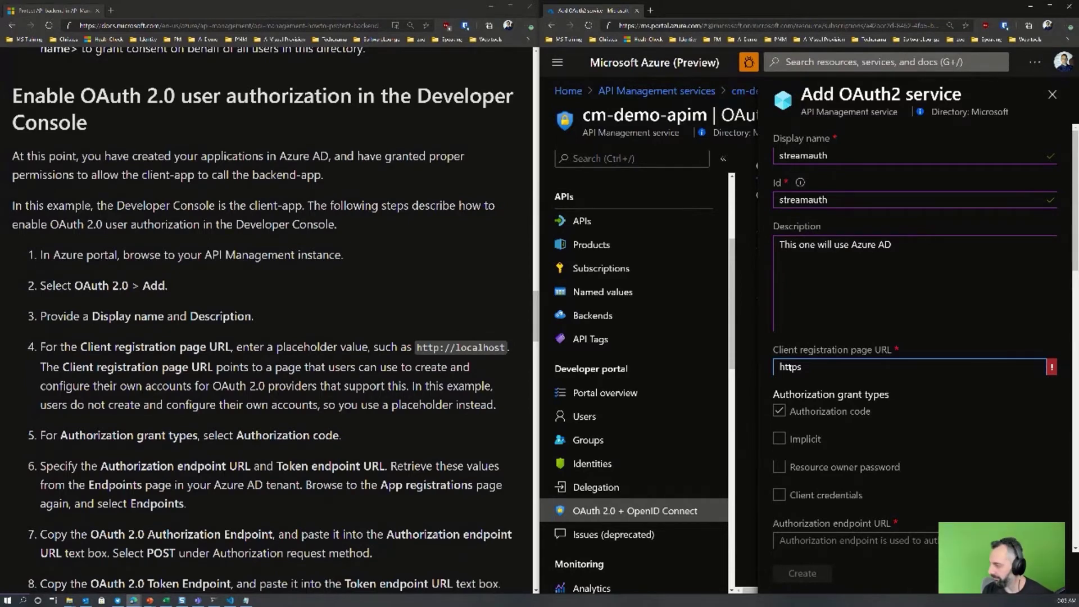
key(BackSpace)
text(://)
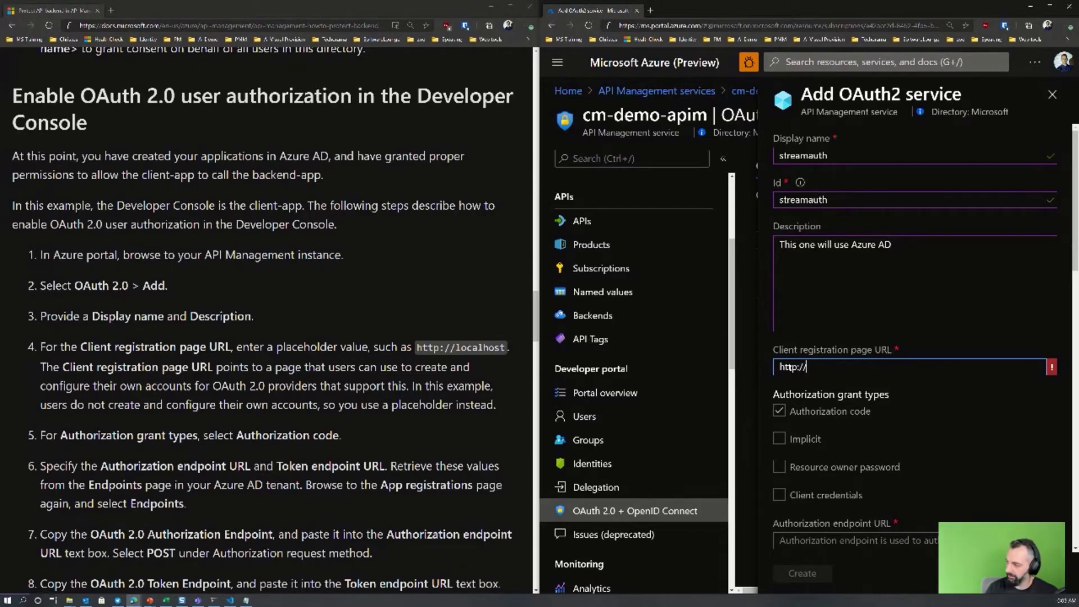
text(localhso)
text(ost)
Step: Switch to the documentation and scroll down to read the next steps
click(108, 436)
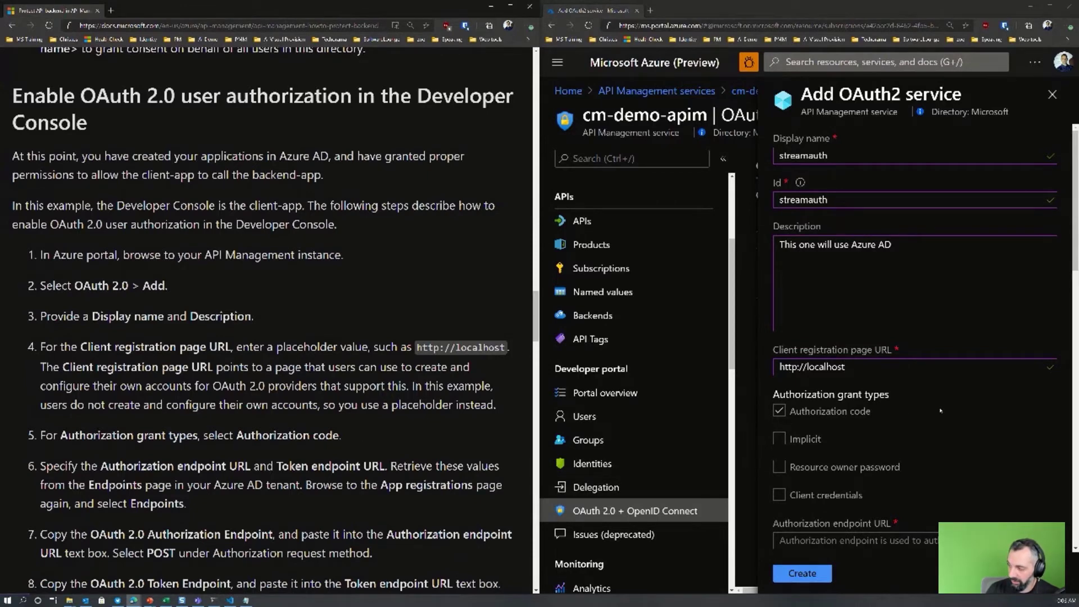
scroll(827, 413, down, 2)
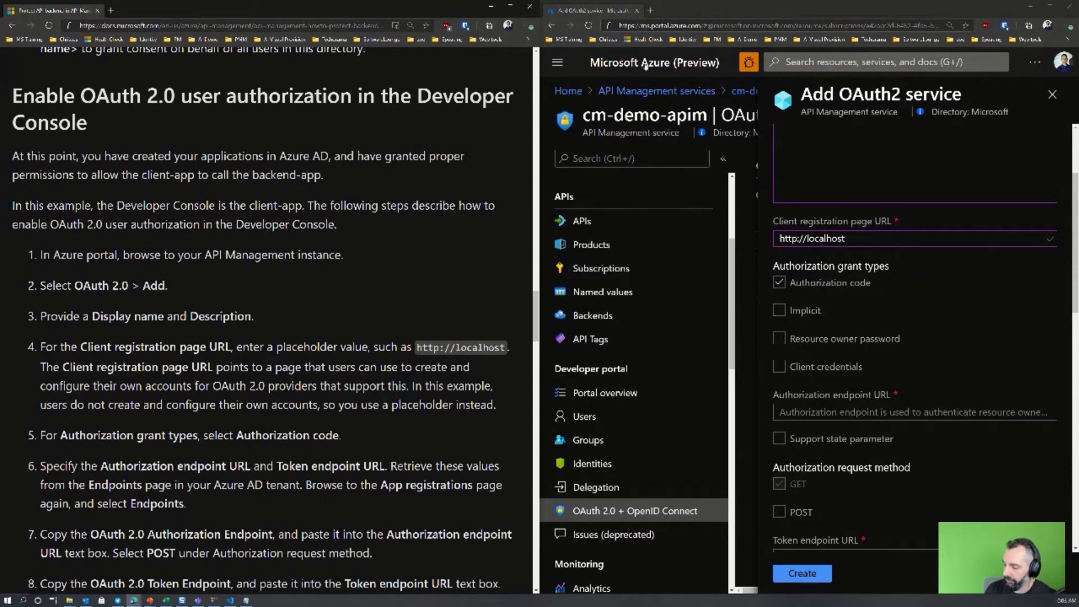
mouse_move(134, 600)
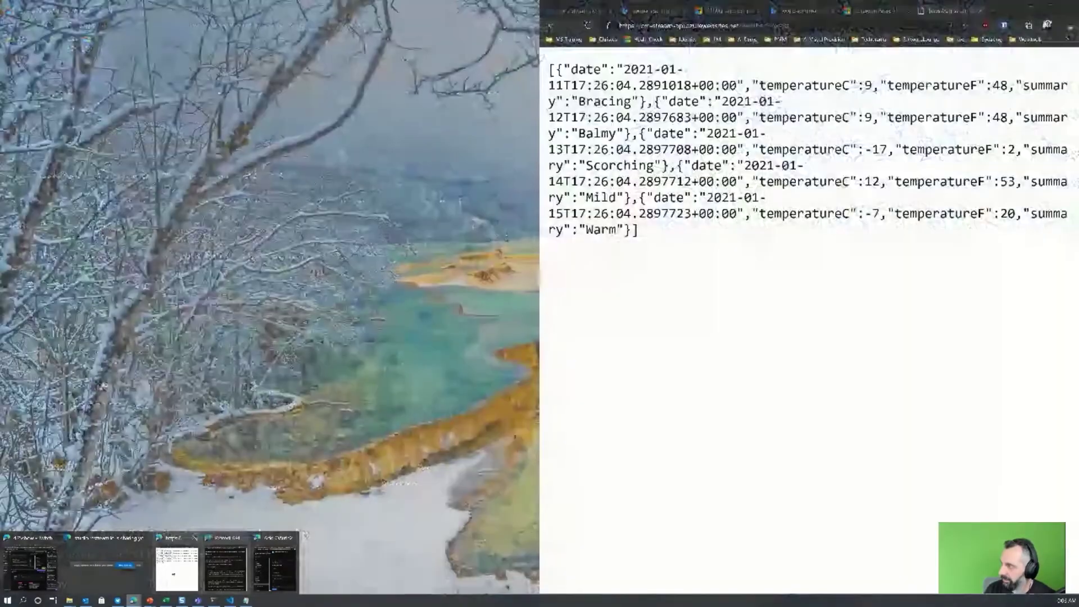
Step: Copy apim-stream-client's OAuth 2.0 authorization endpoint (v2) URL, then go back to the Add OAuth2 service form
click(175, 568)
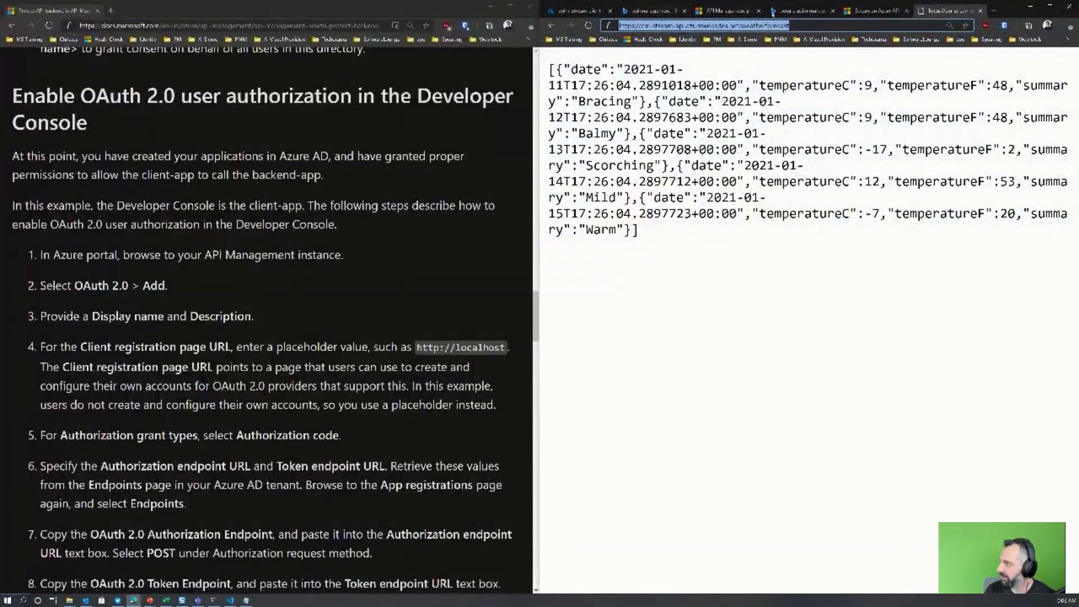
click(584, 10)
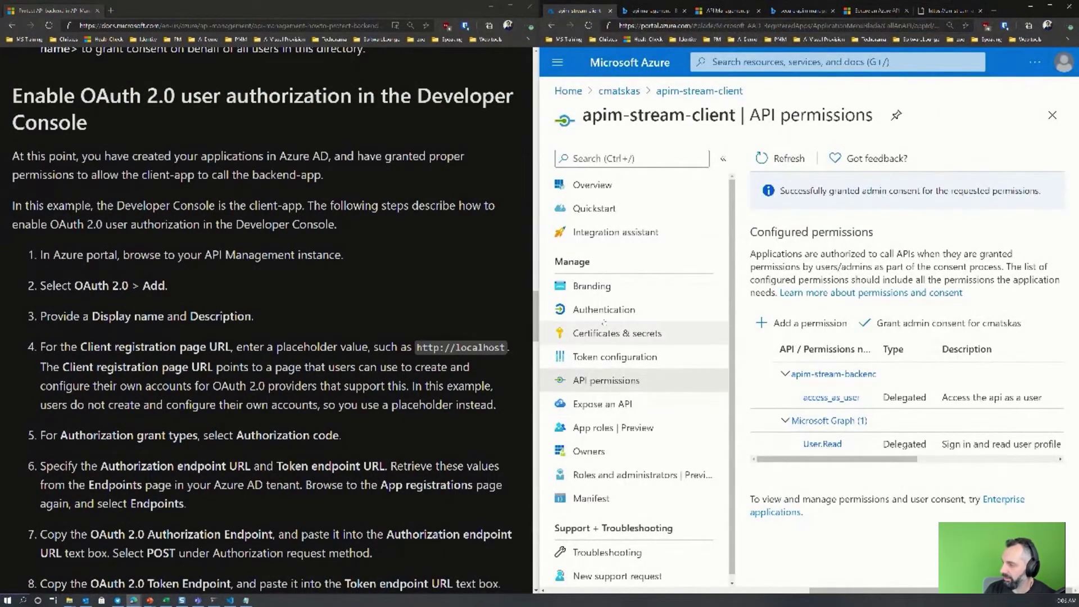
click(587, 186)
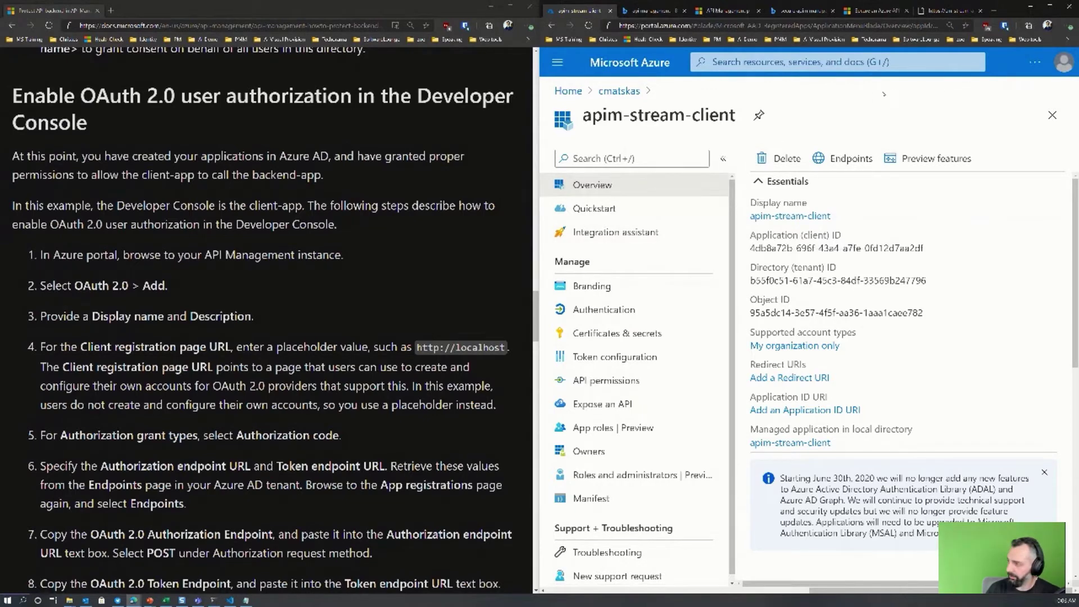
click(843, 158)
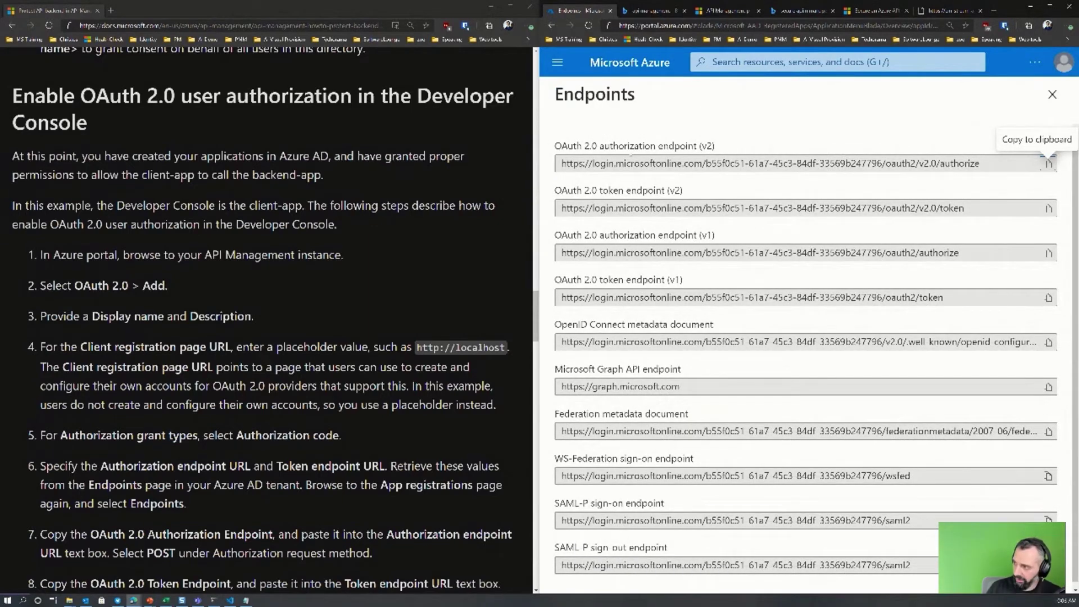
click(1048, 163)
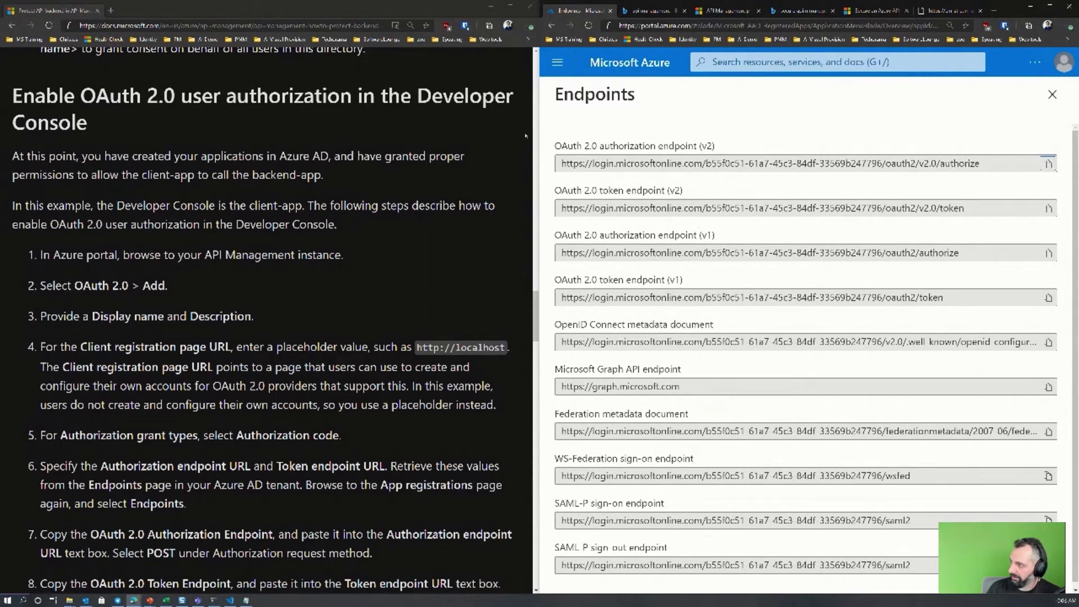
click(1033, 7)
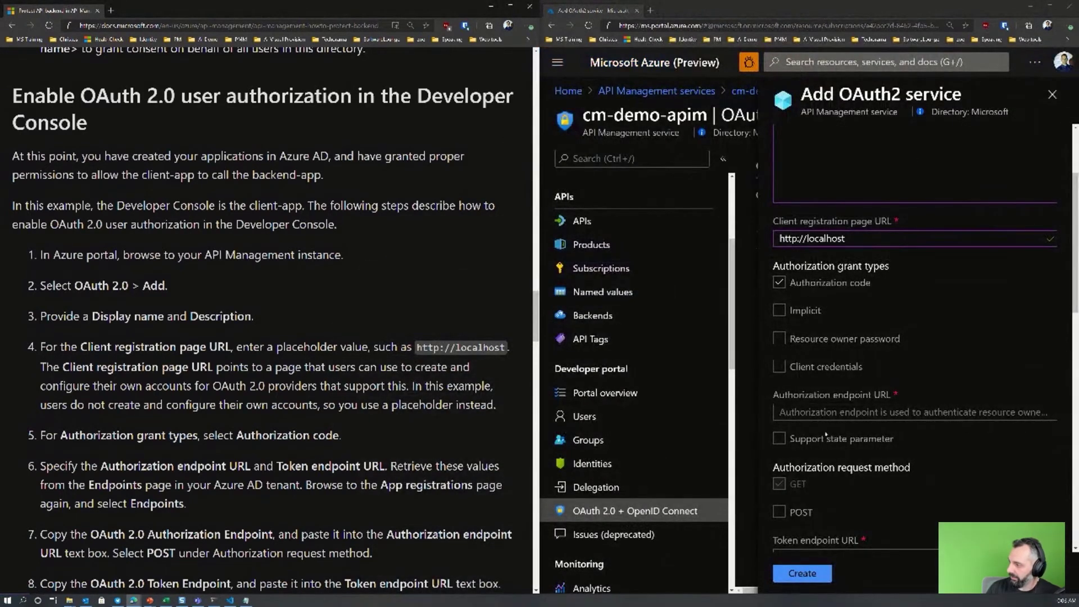
Step: Paste the v2 authorization endpoint URL and select POST as the authorization request method
click(824, 413)
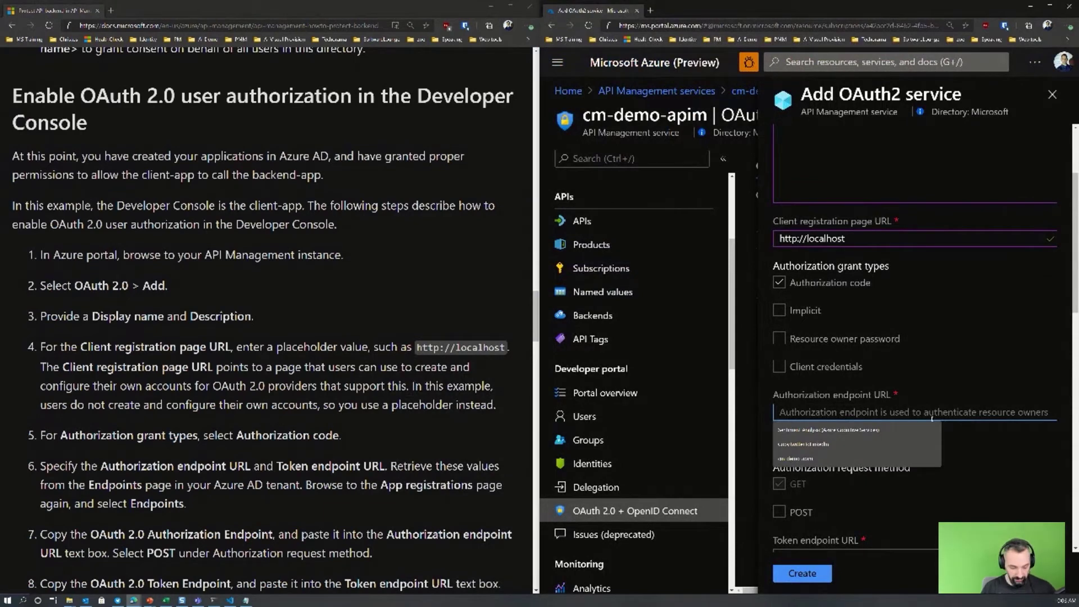
key(ctrl+v)
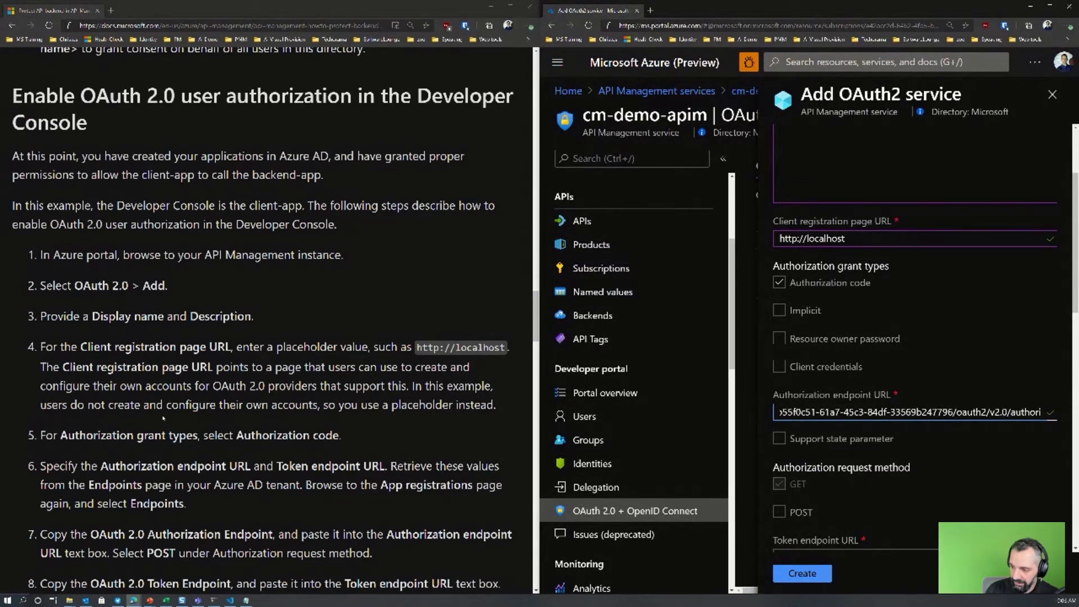
scroll(152, 447, down, 2)
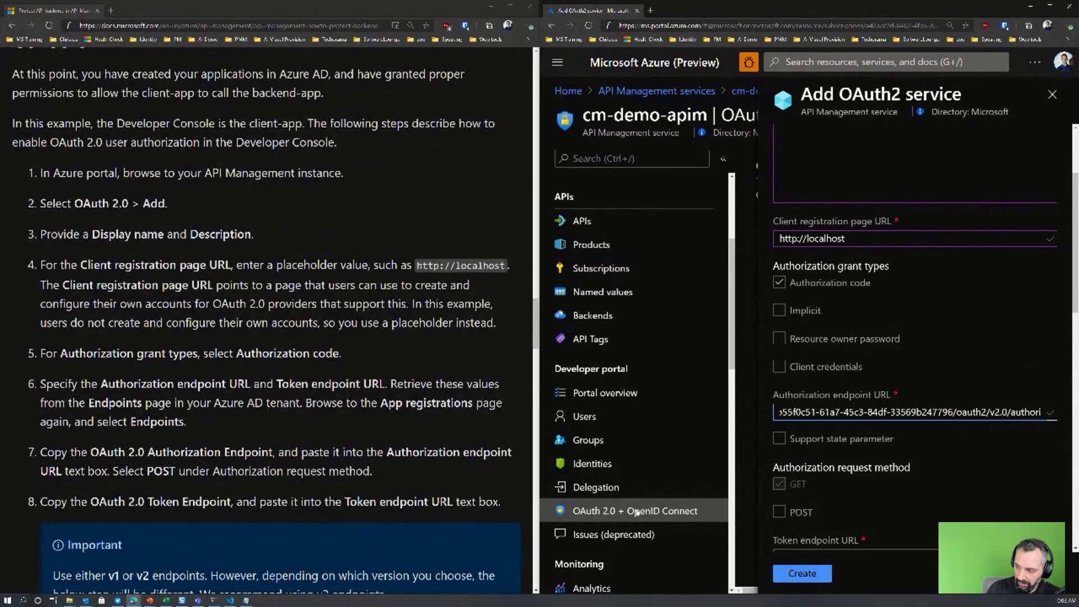
scroll(814, 412, down, 2)
click(780, 448)
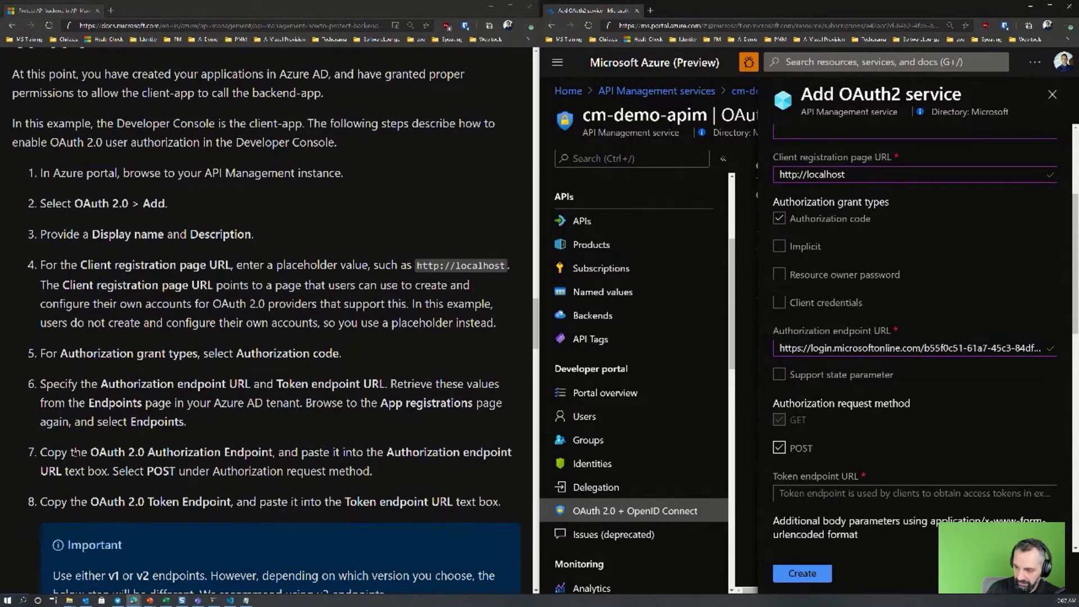
scroll(79, 449, down, 2)
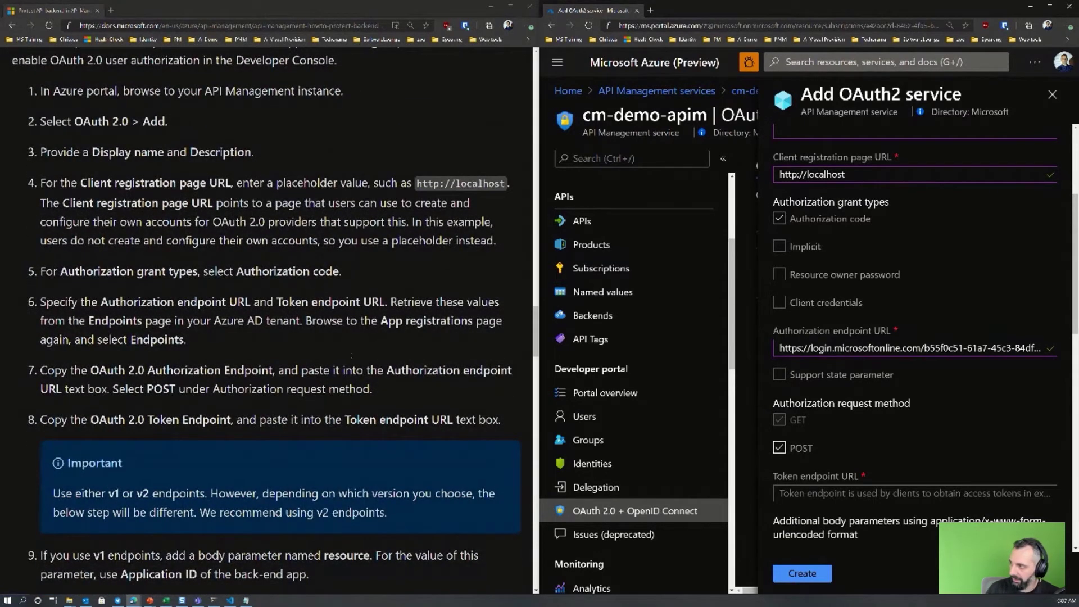
Step: Copy the tenant's v2 token endpoint and paste it into Token endpoint URL
mouse_move(133, 600)
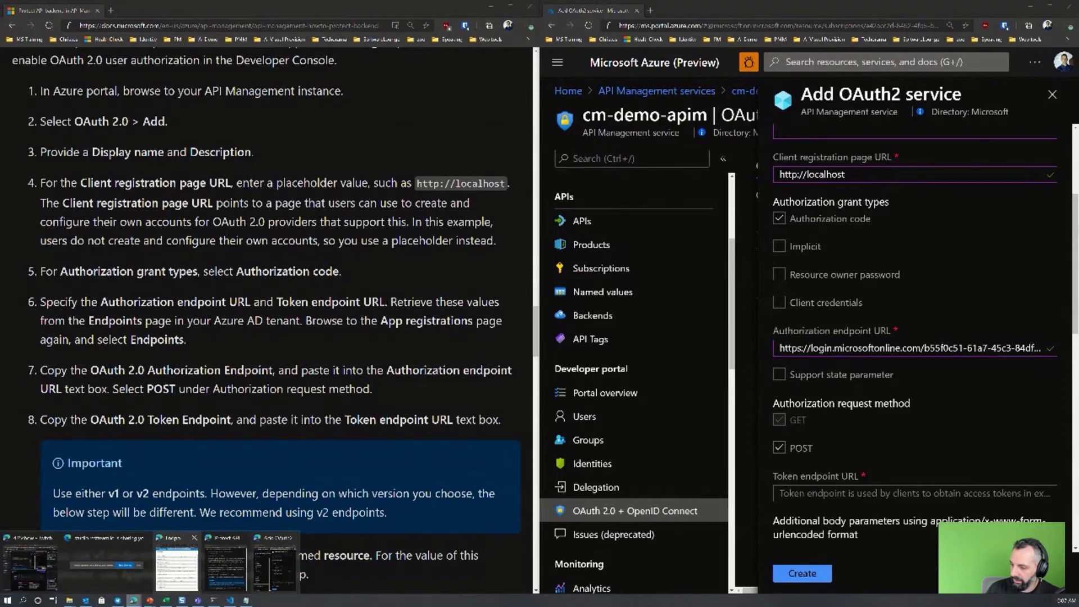
click(171, 579)
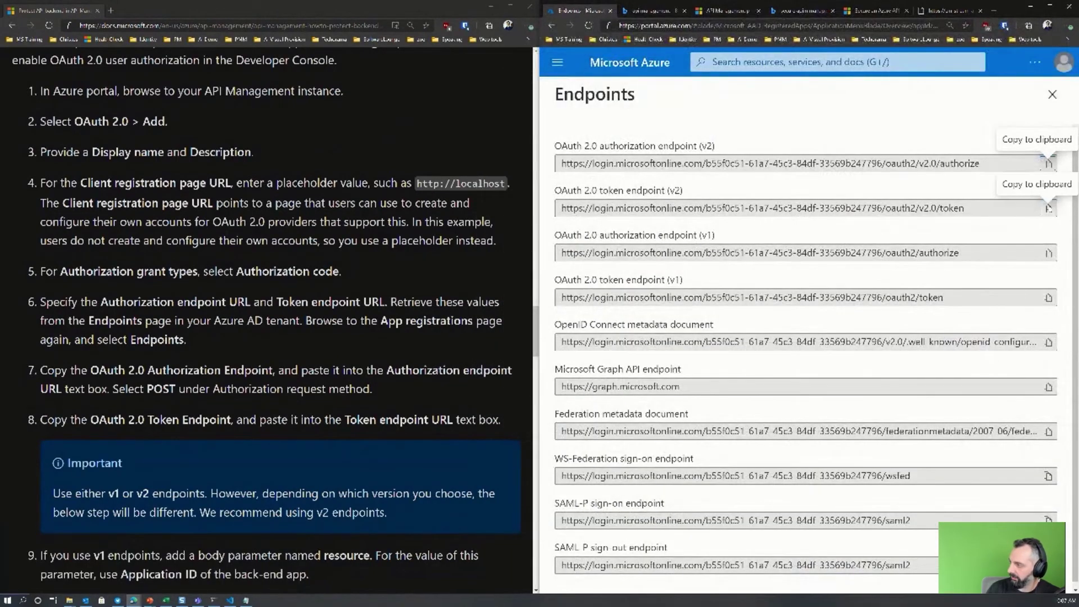
click(1049, 208)
click(1030, 6)
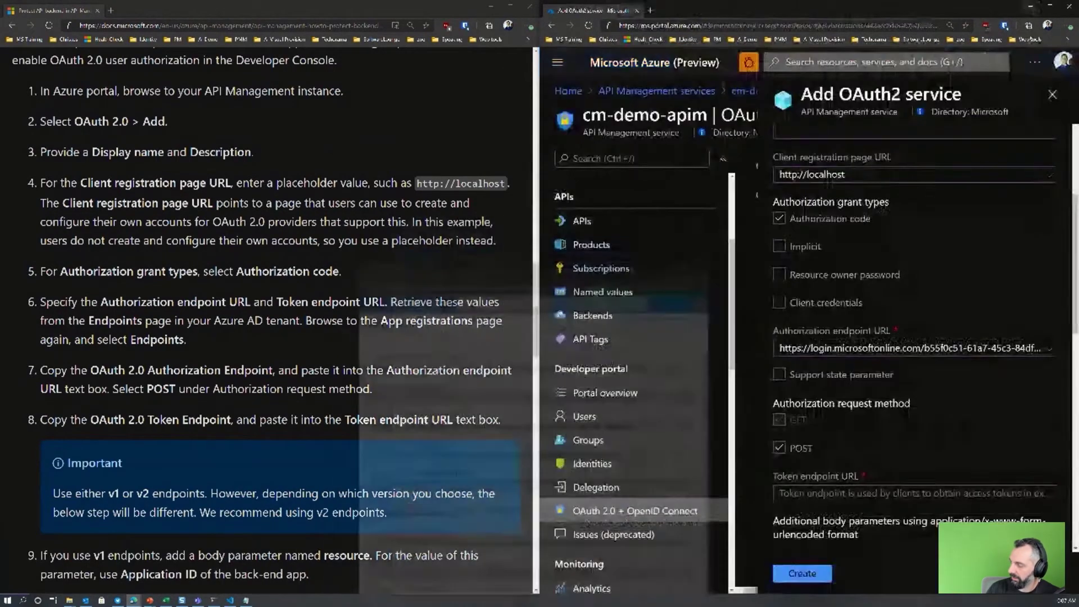
click(810, 494)
key(ctrl+v)
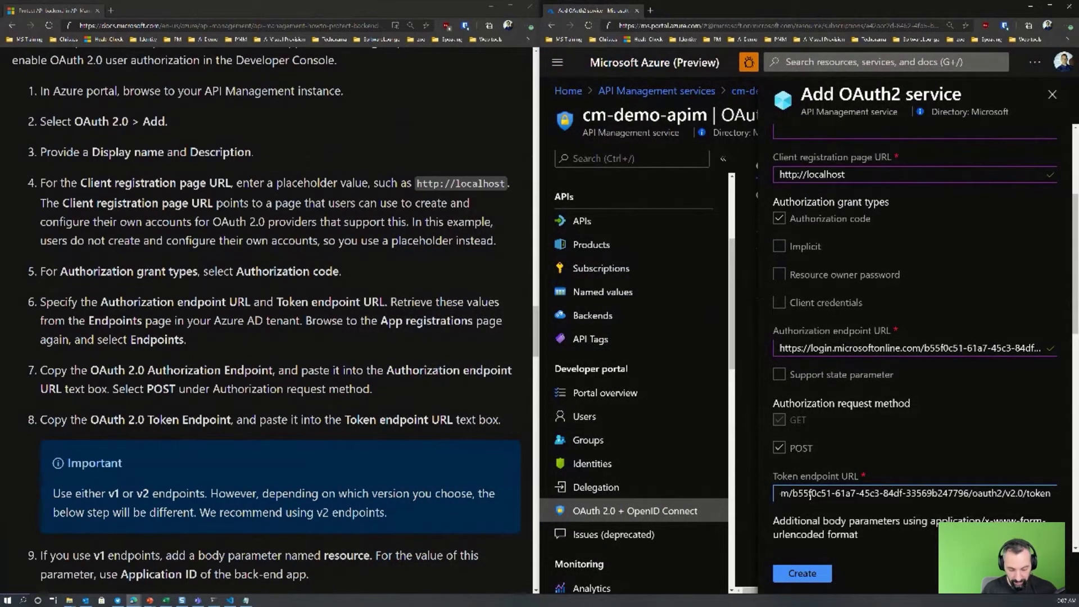
scroll(300, 436, down, 1)
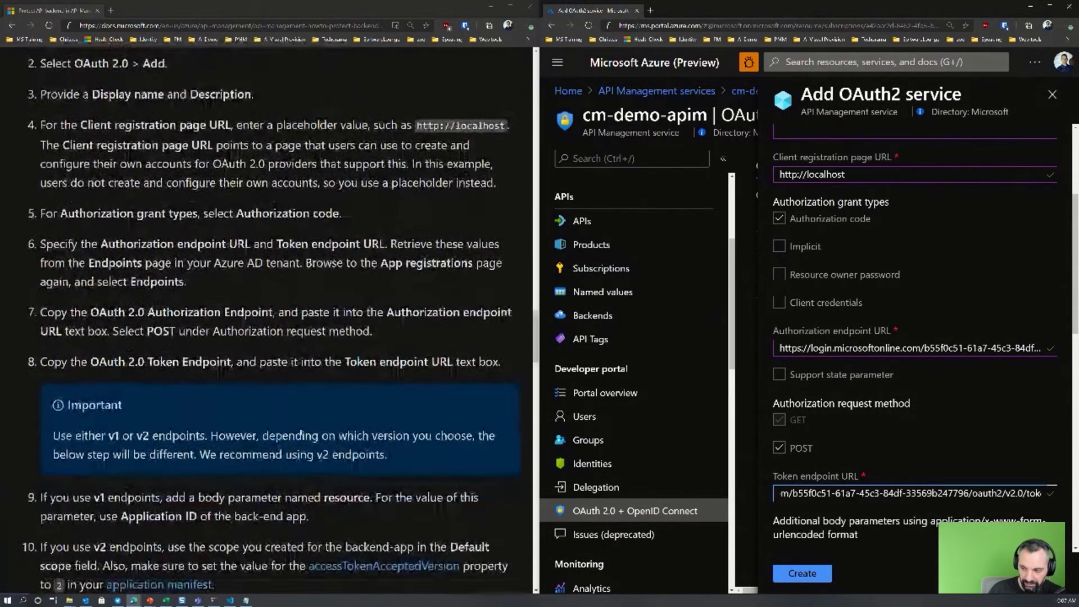
scroll(300, 436, down, 2)
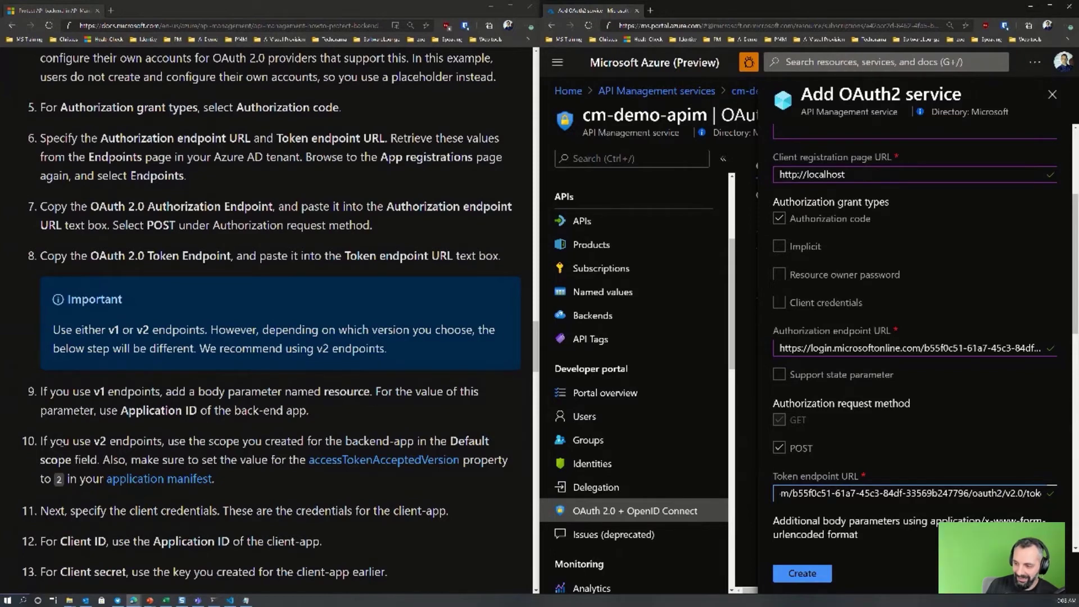
Step: Paste the backend app's api://…/access_as_user scope into the Default scope field
scroll(887, 466, down, 5)
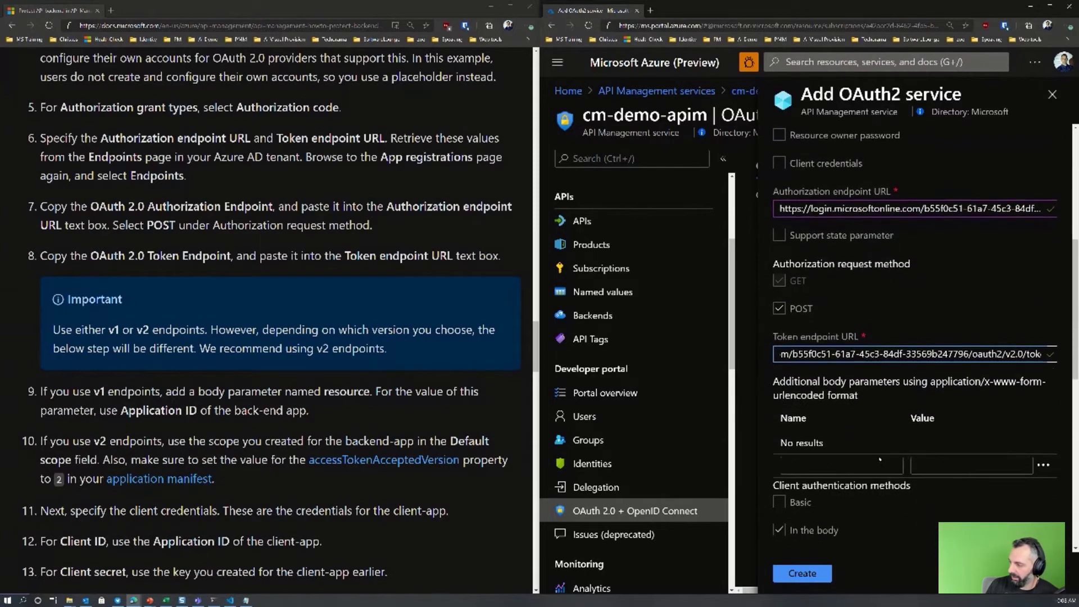
scroll(829, 450, down, 2)
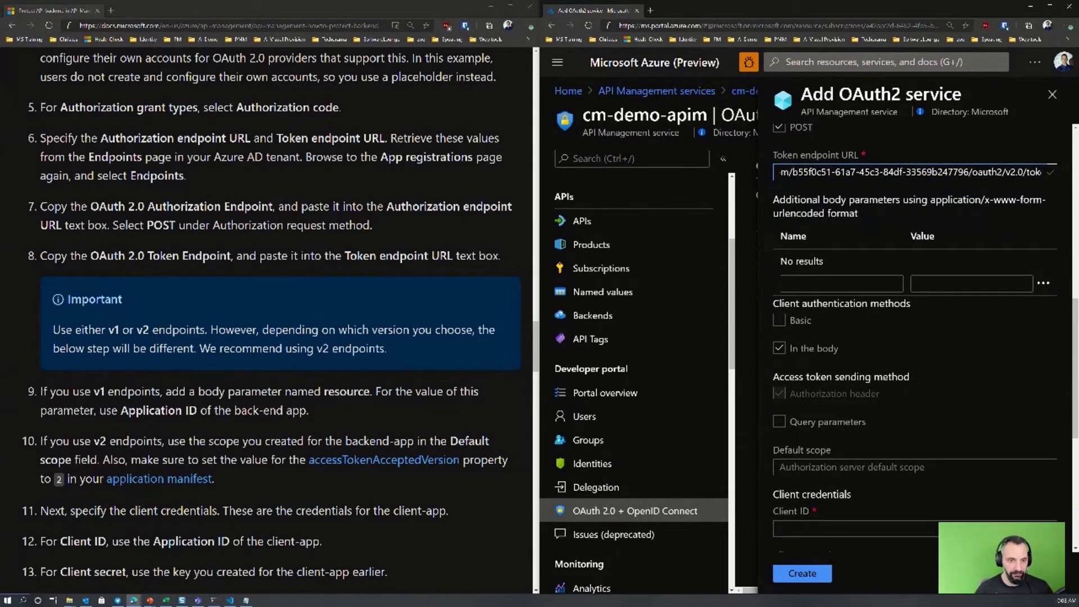
key(alt+Tab)
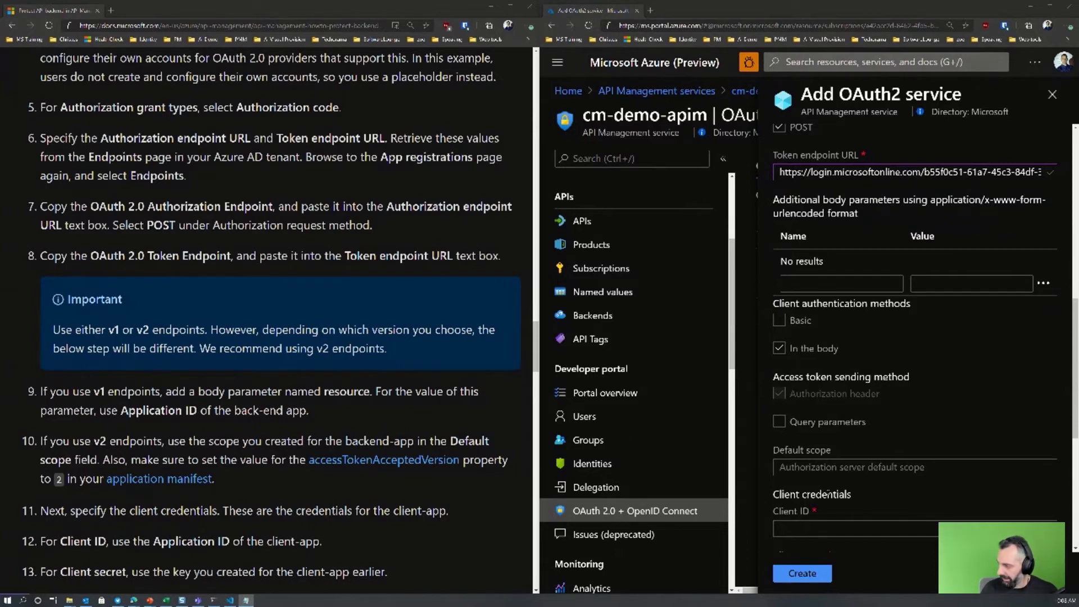
click(807, 467)
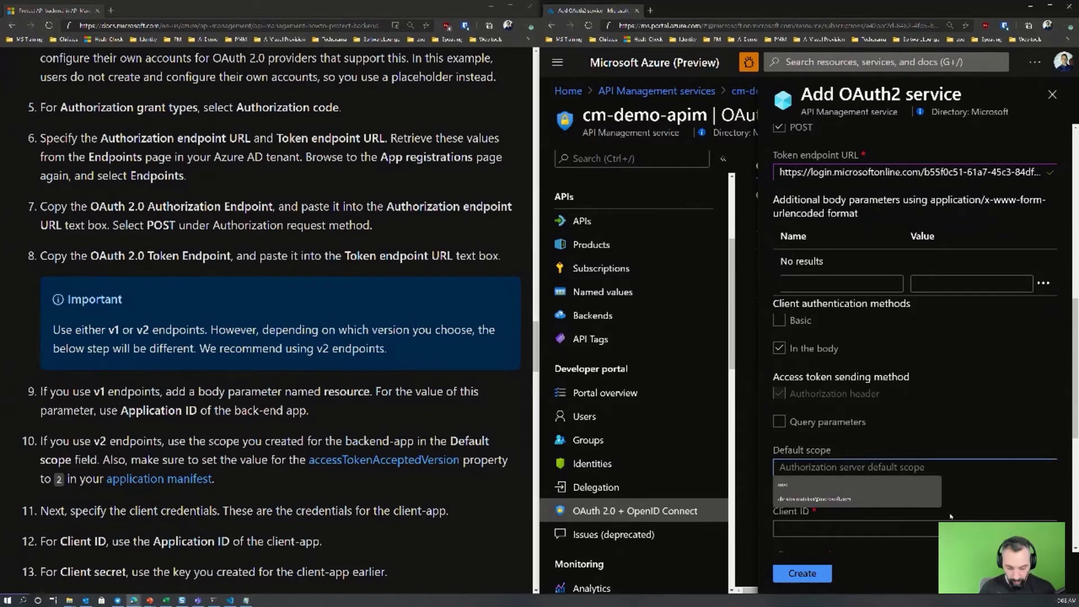
key(ctrl+v)
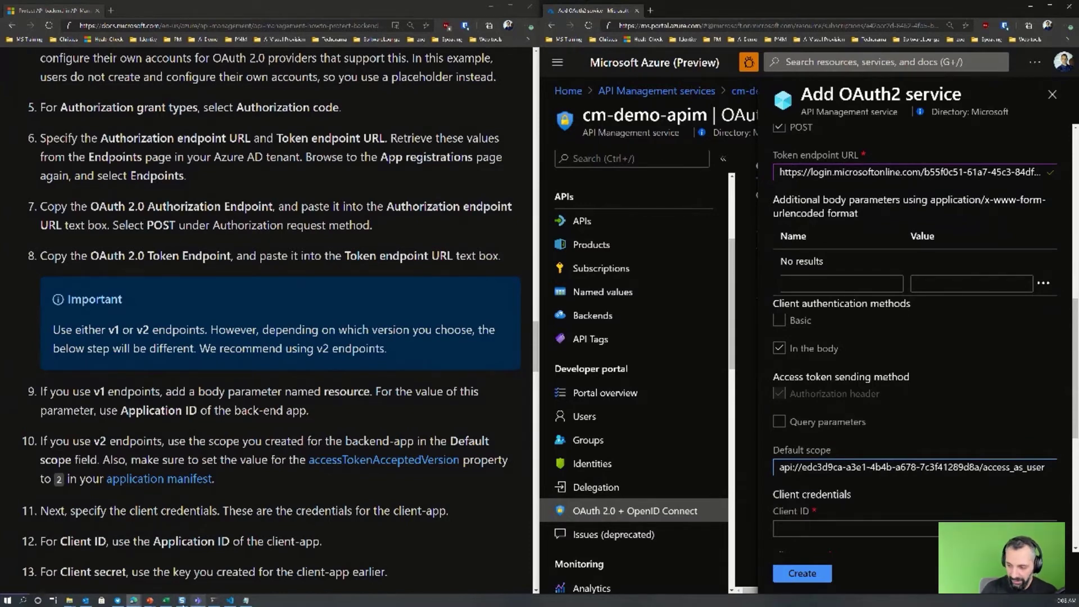
Step: Close Endpoints and open the access_as_user permission details under apim-stream-client's API permissions
mouse_move(133, 601)
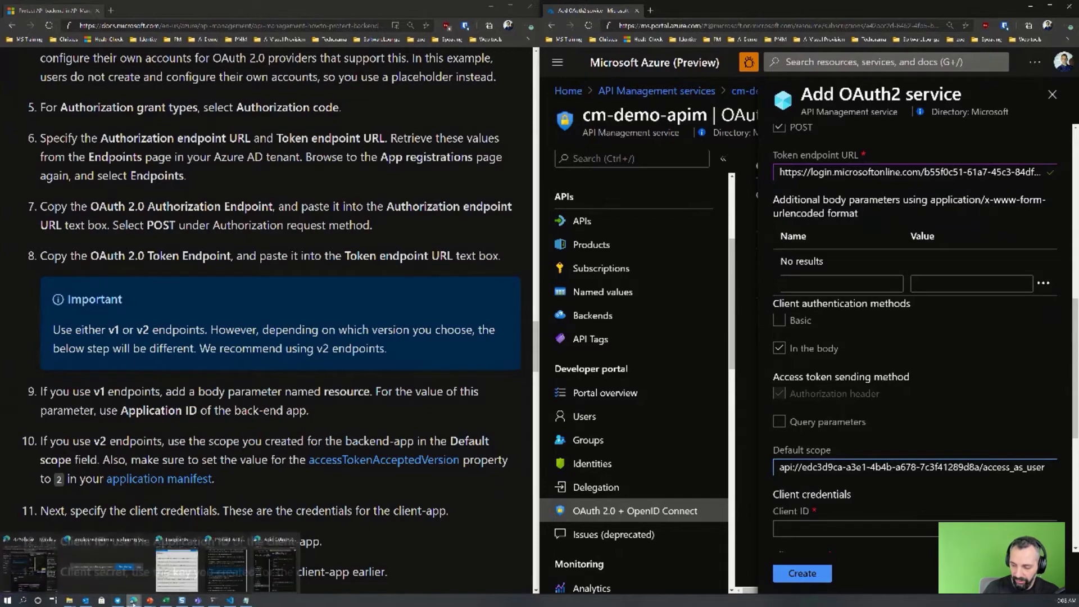
click(184, 568)
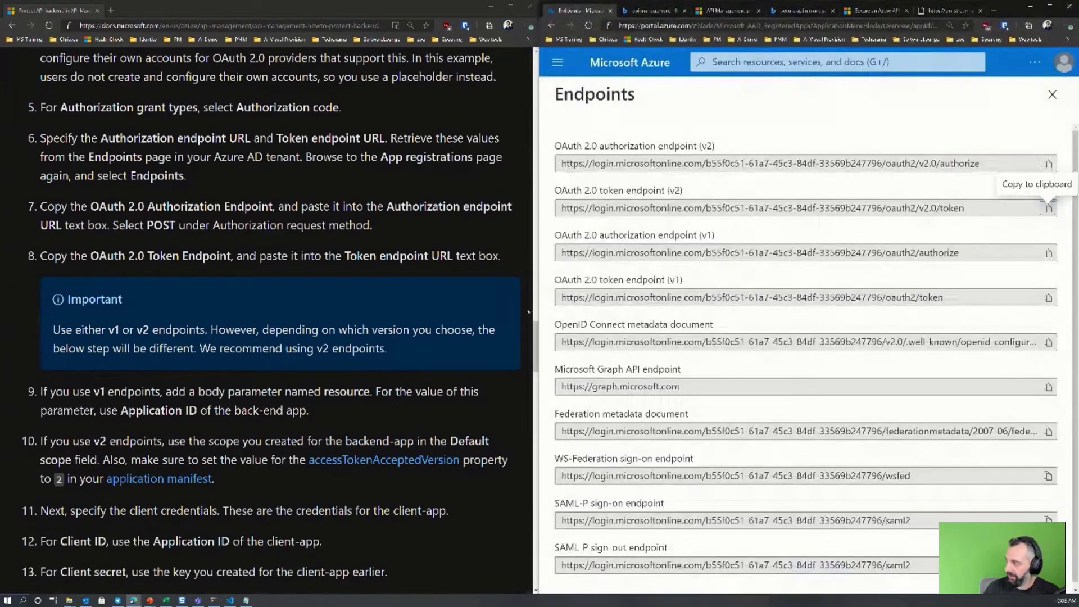
click(1052, 94)
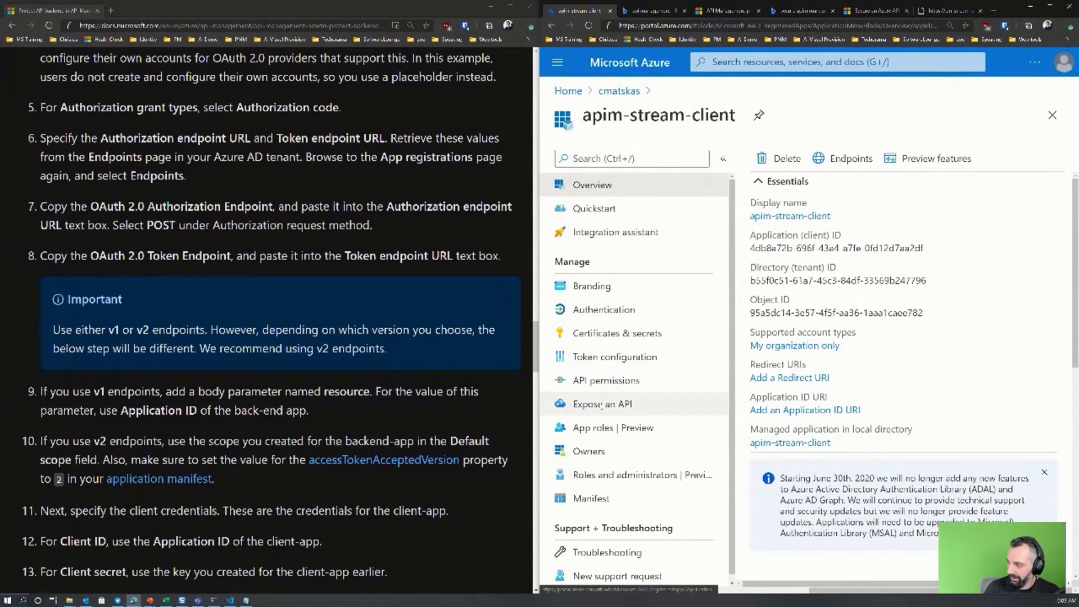
click(594, 383)
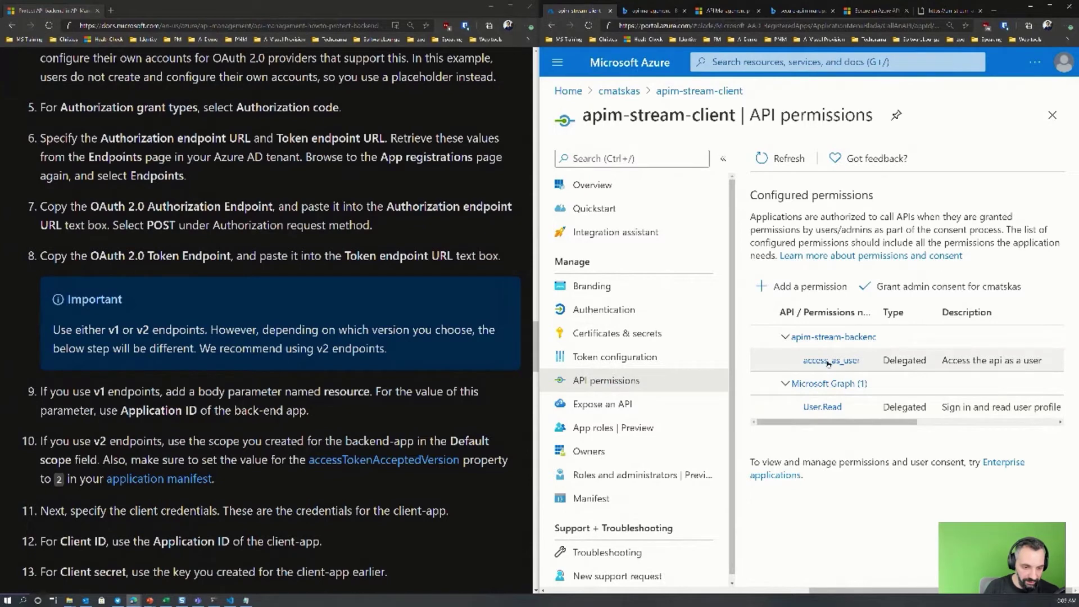
drag(794, 423, 798, 423)
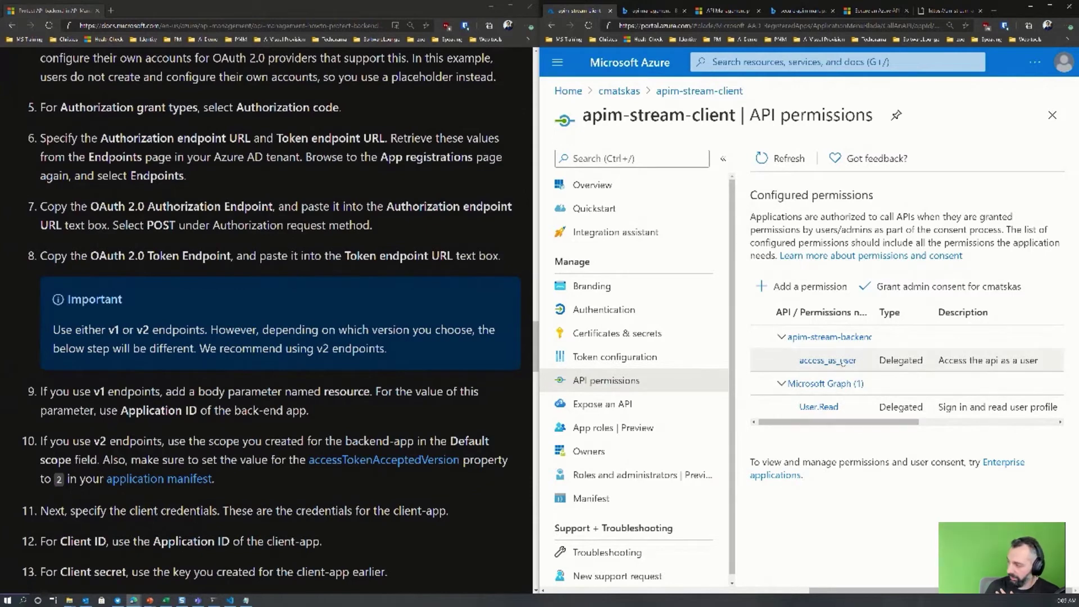
click(845, 361)
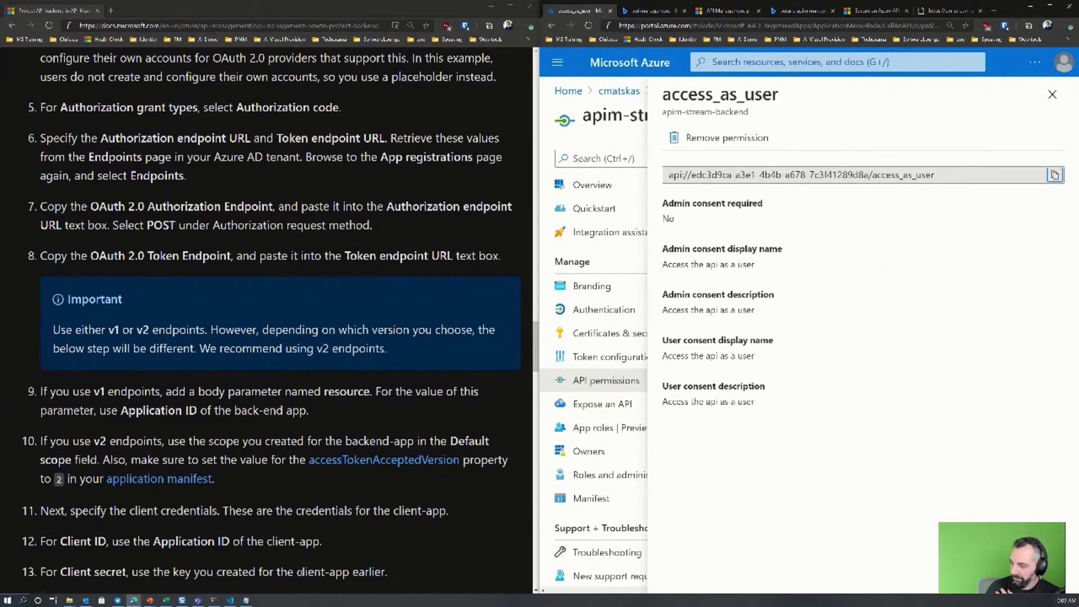
mouse_move(133, 601)
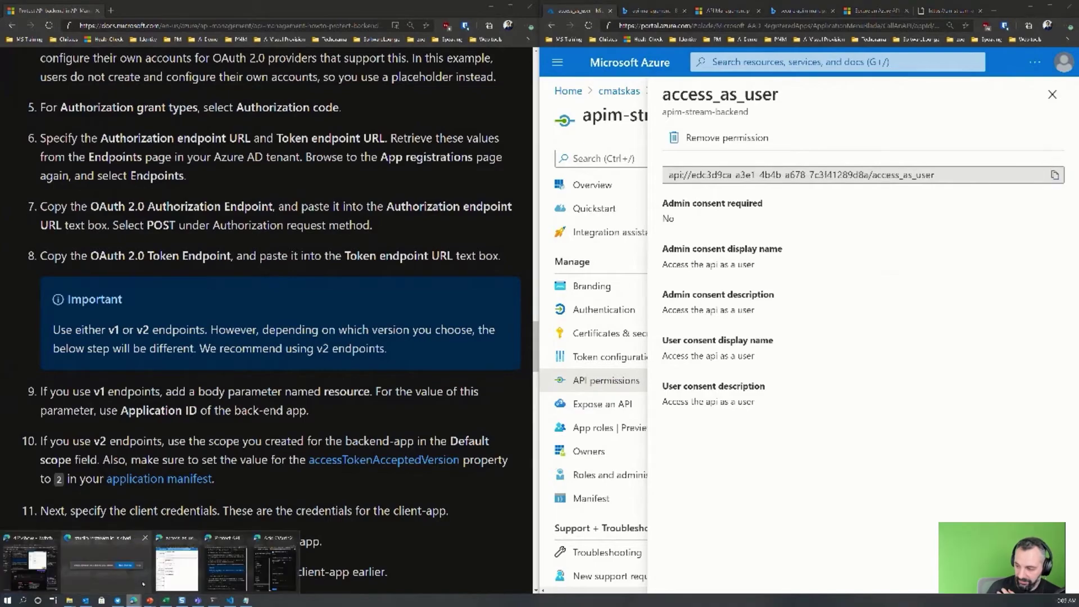
mouse_move(229, 574)
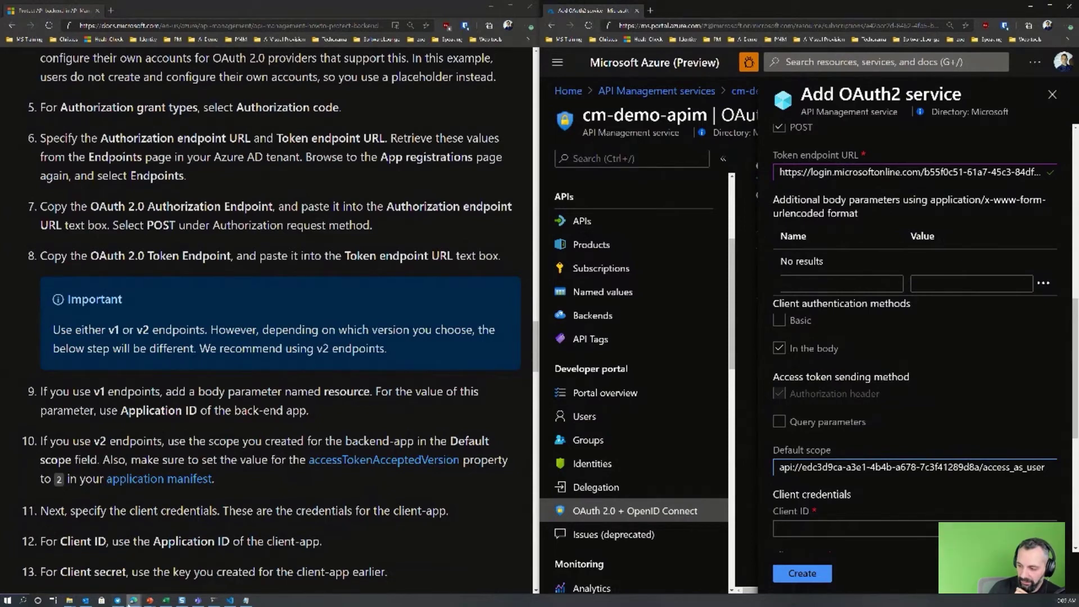
Step: Close the access_as_user details panel and open apim-stream-client's Manifest
click(179, 579)
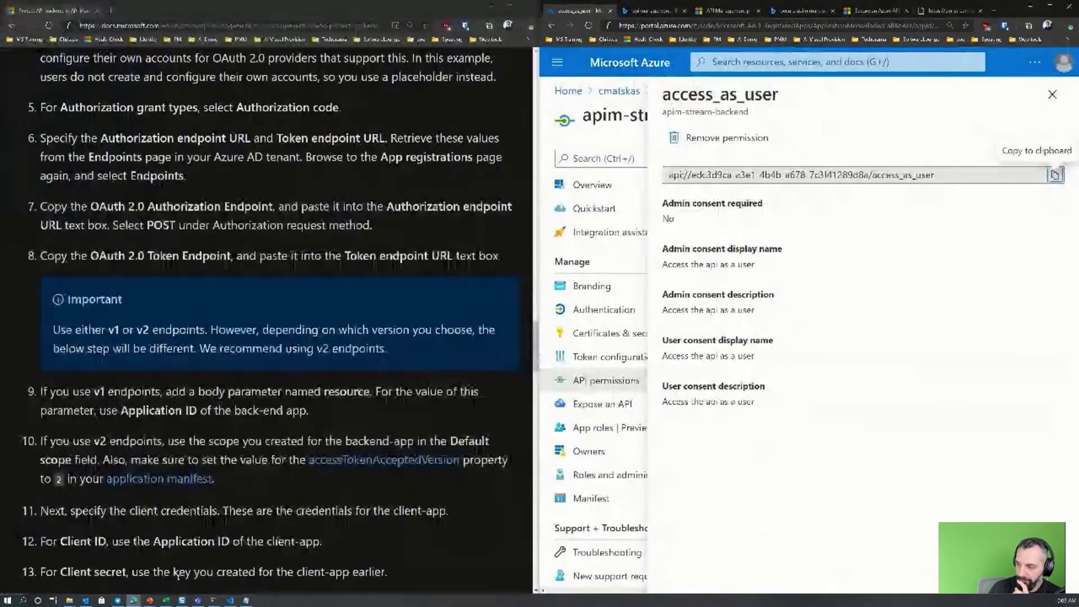
click(1051, 94)
scroll(584, 472, down, 1)
click(588, 493)
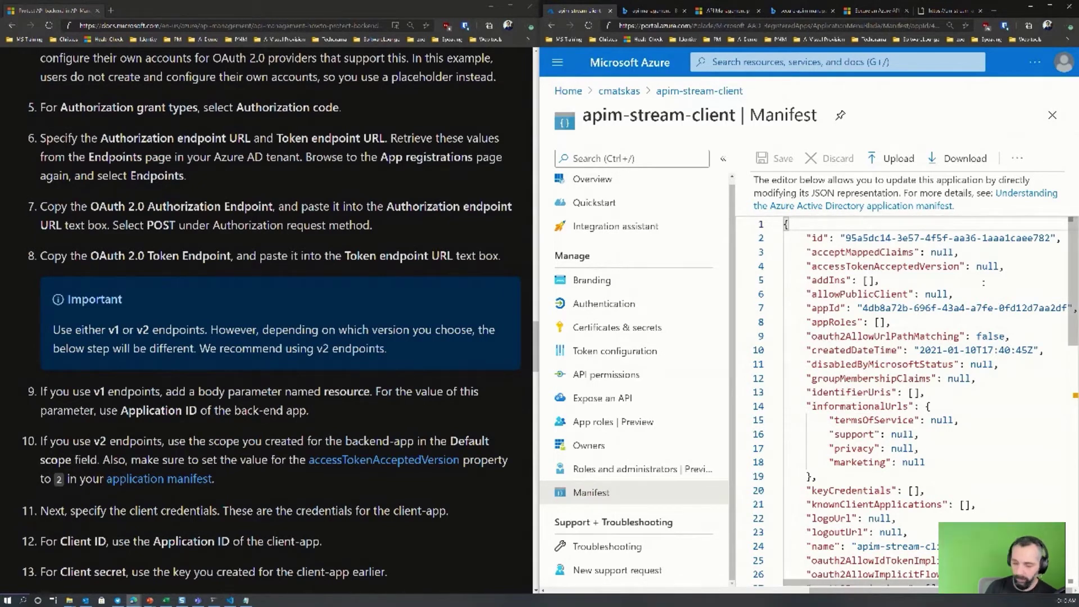
Step: Change accessTokenAcceptedVersion from null to 2 in apim-stream-client's manifest and save
click(988, 266)
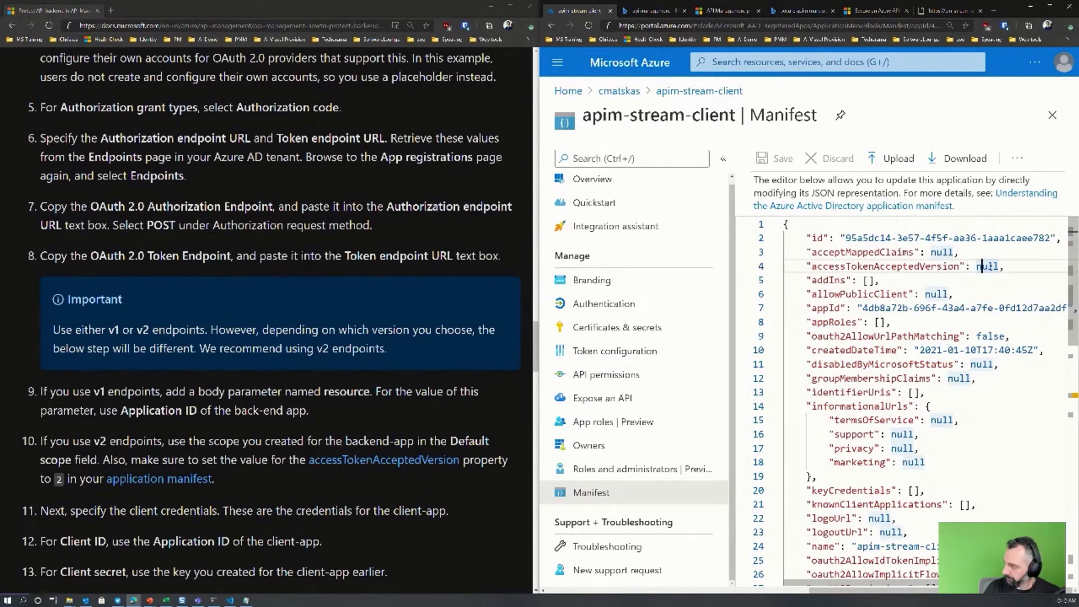
double_click(978, 266)
text(2)
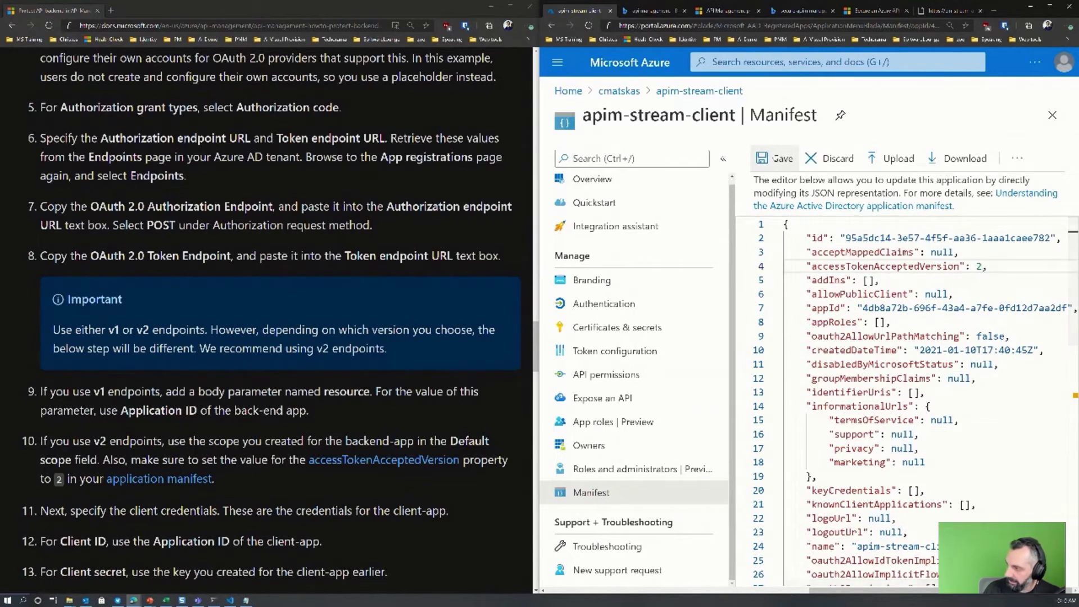
click(774, 158)
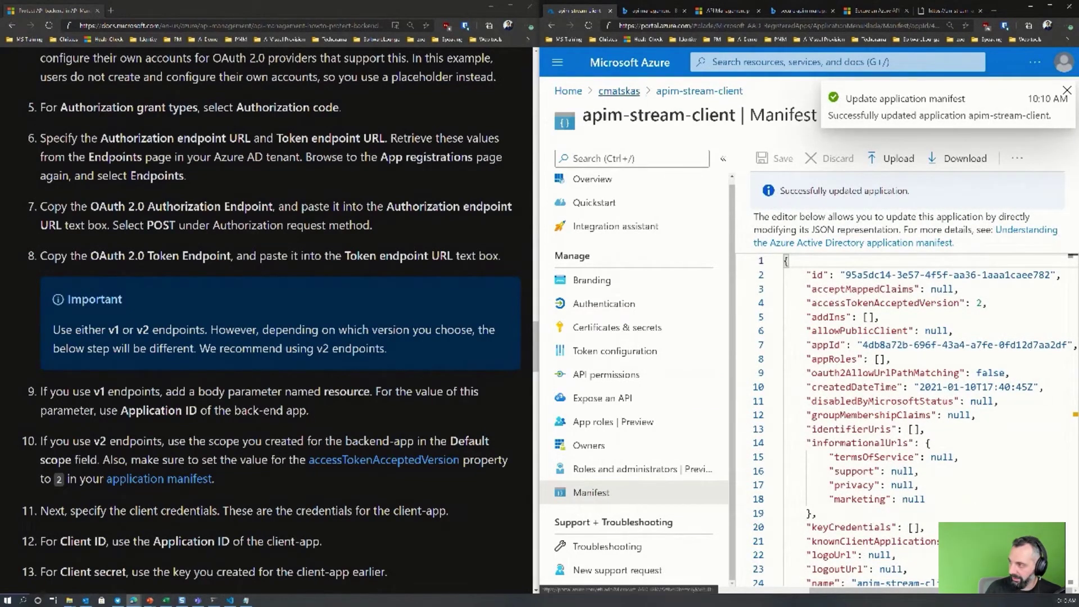
Step: Change accessTokenAcceptedVersion from null to 2 in apim-stream-backend's manifest and save
click(633, 91)
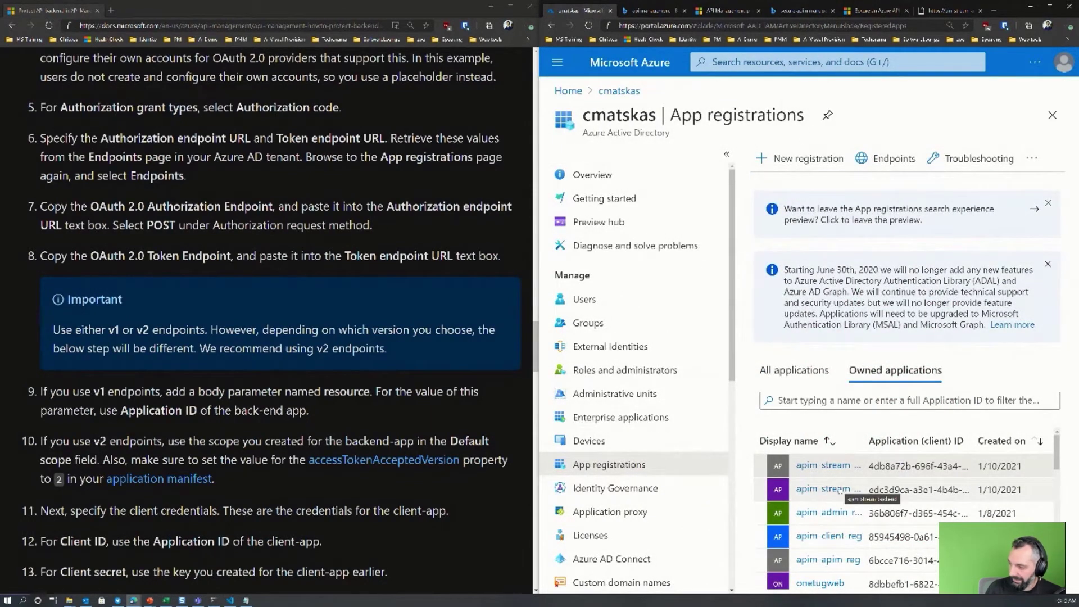
click(837, 488)
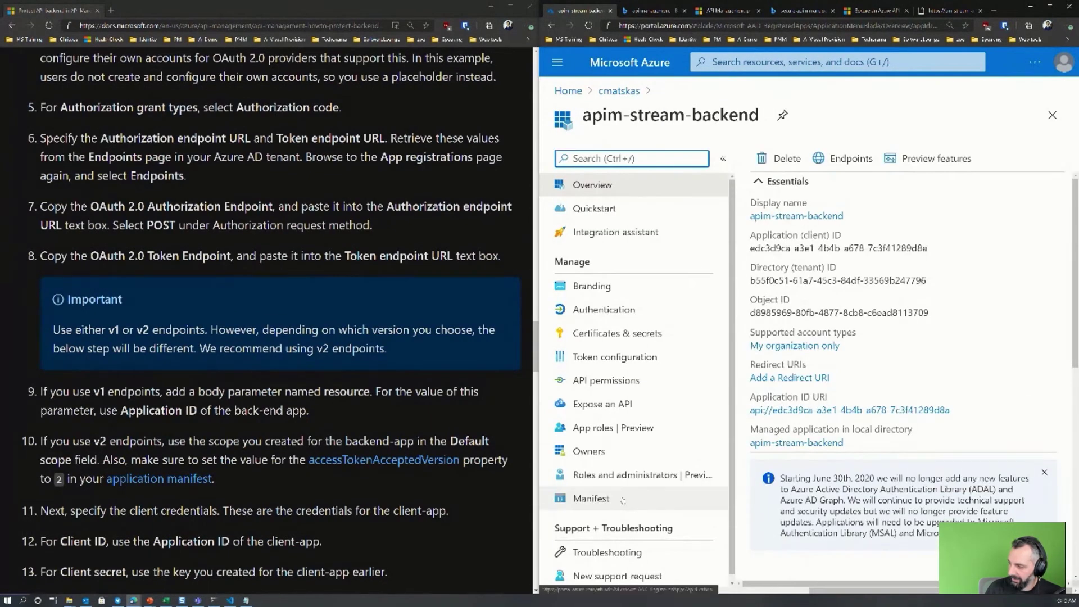
scroll(589, 274, down, 1)
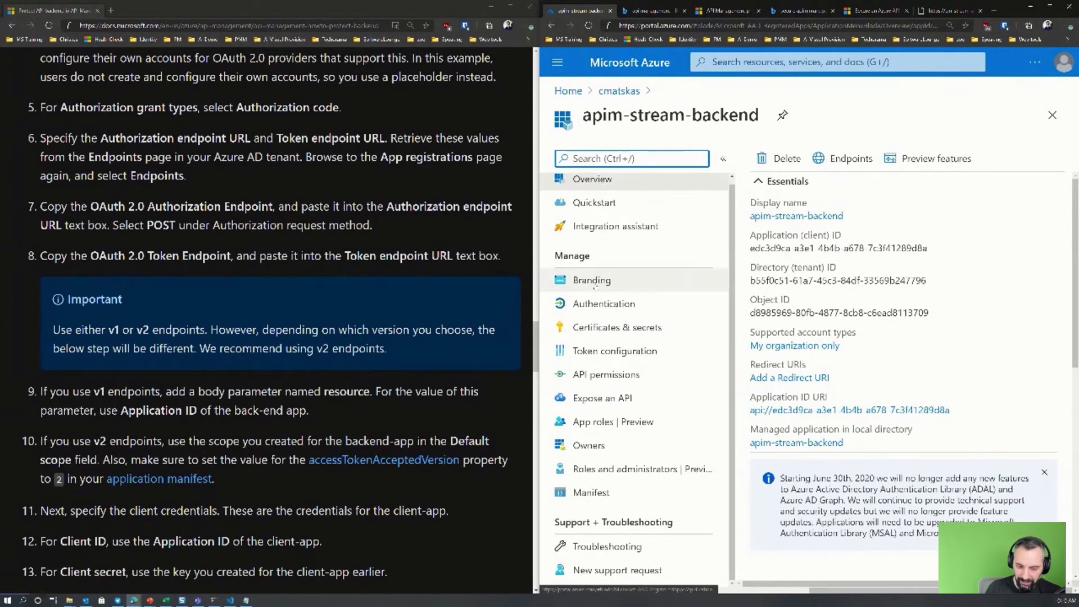
click(590, 492)
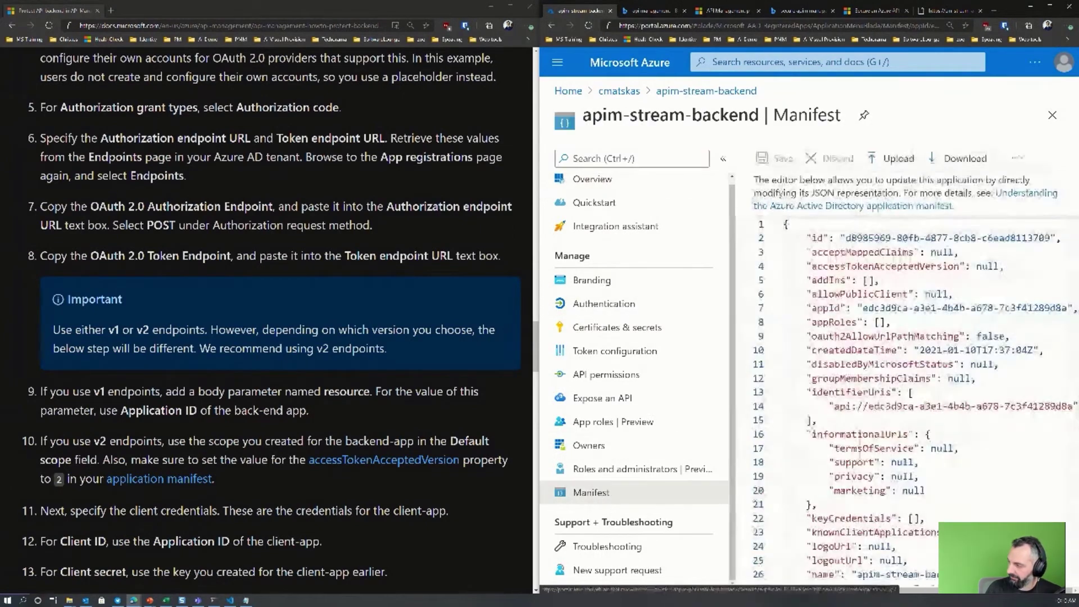
double_click(987, 266)
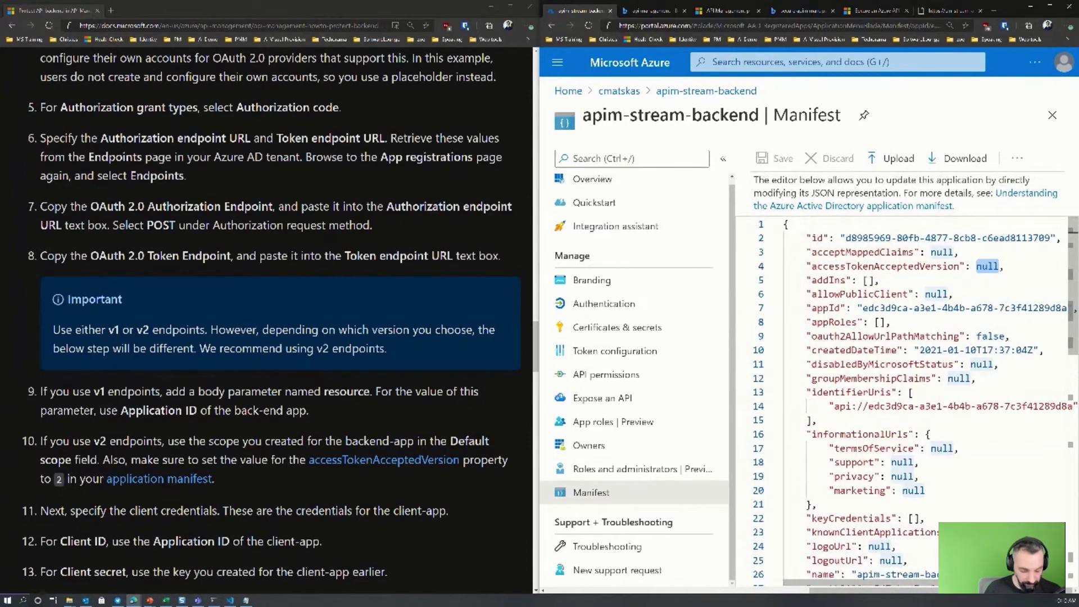
text(2)
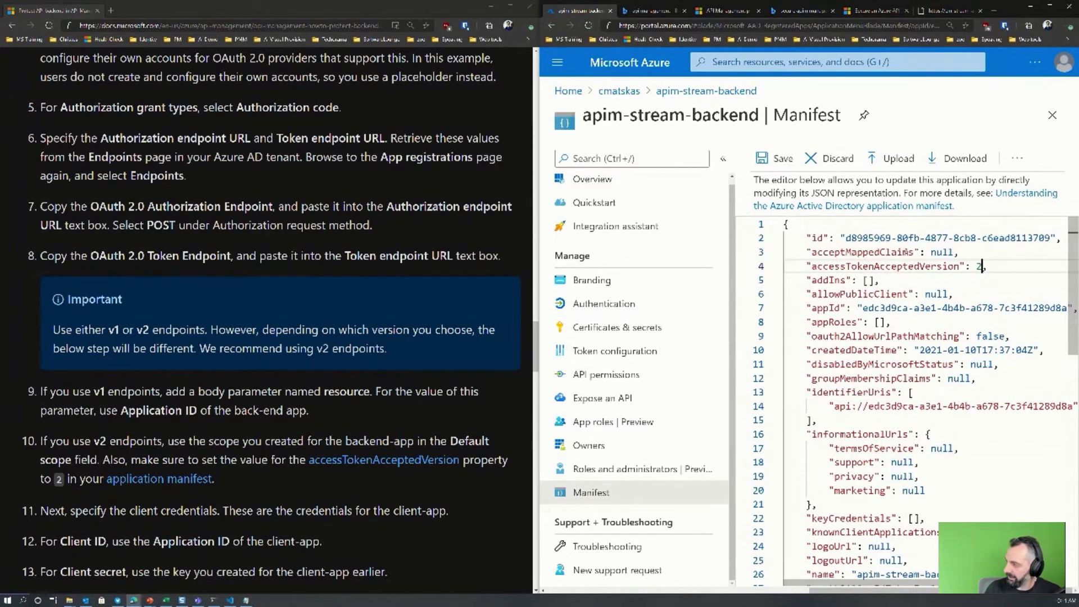
click(774, 158)
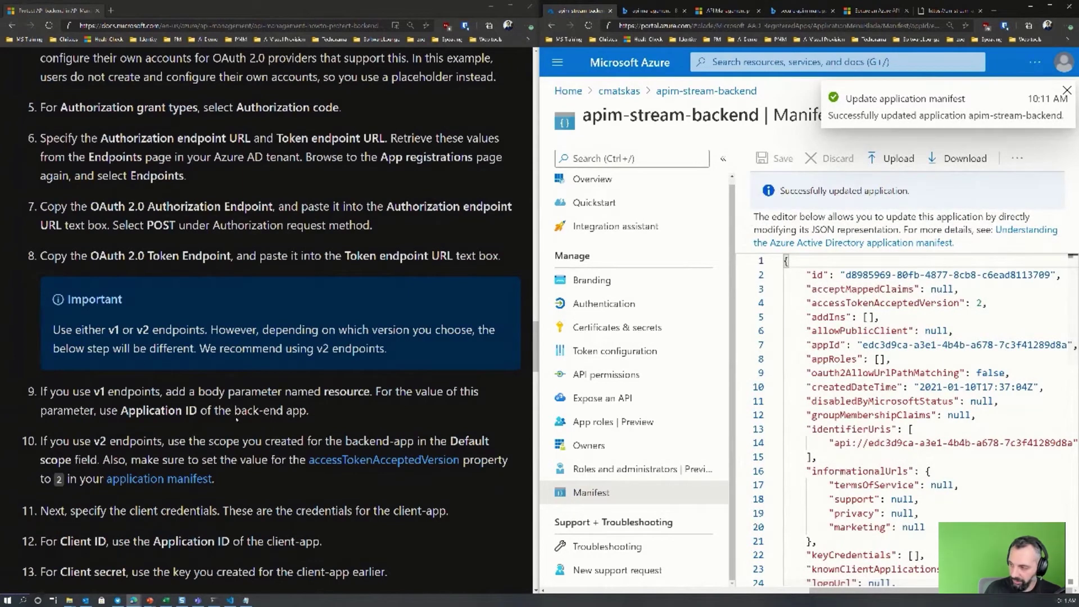
click(1028, 7)
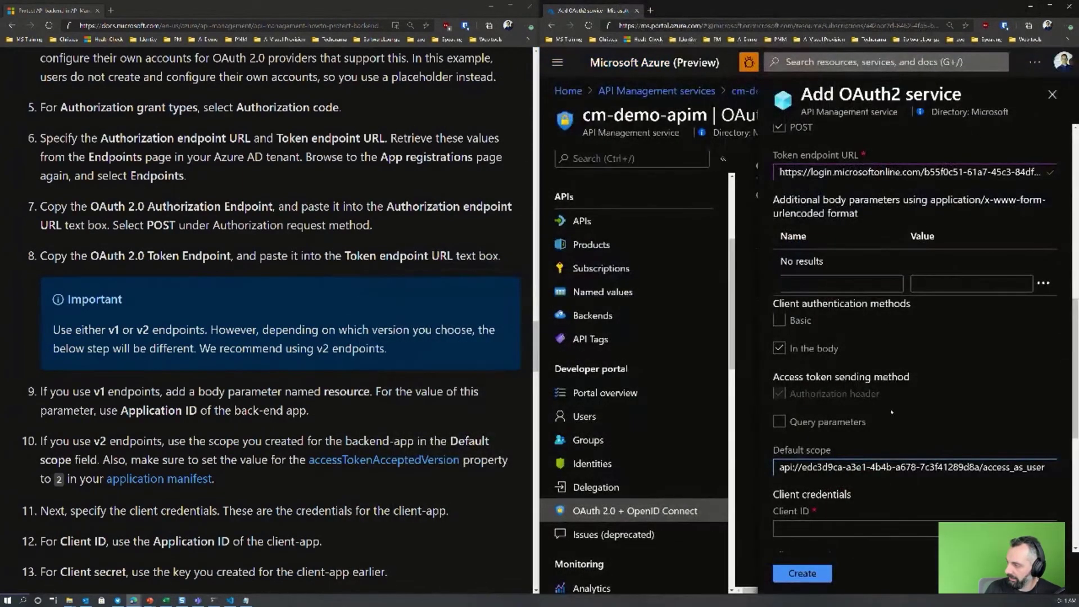
Step: Paste the client app's application ID and secret into Client ID and Client secret
scroll(908, 403, down, 3)
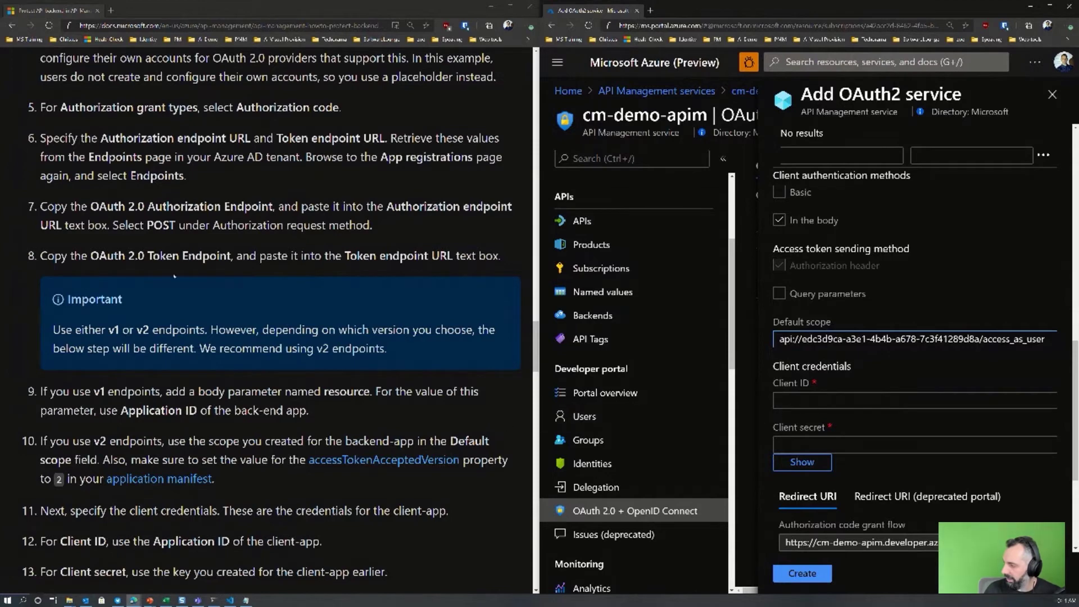
key(alt+Tab)
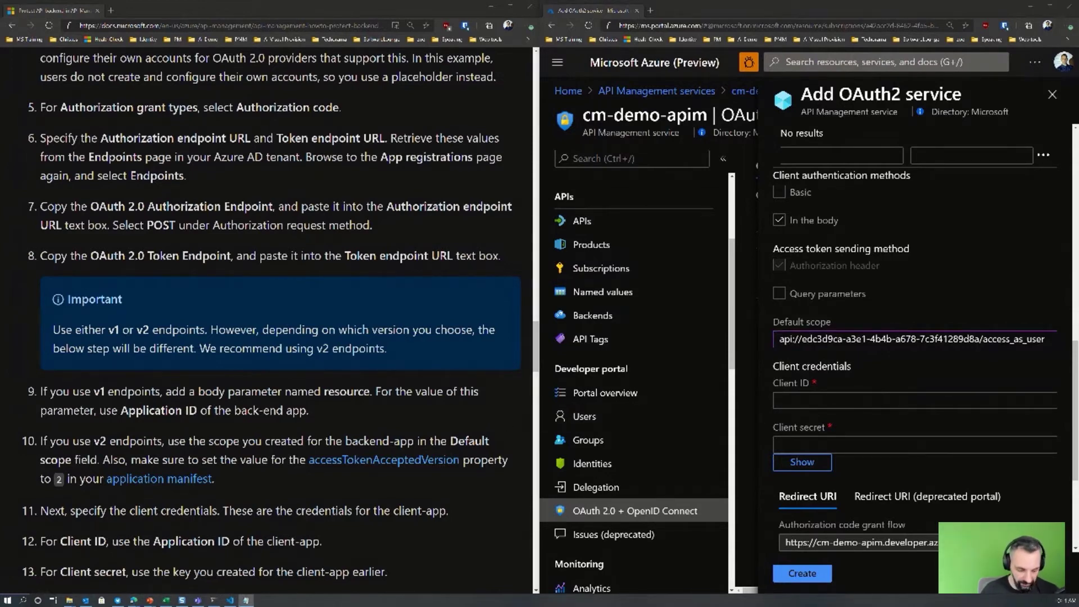
click(836, 400)
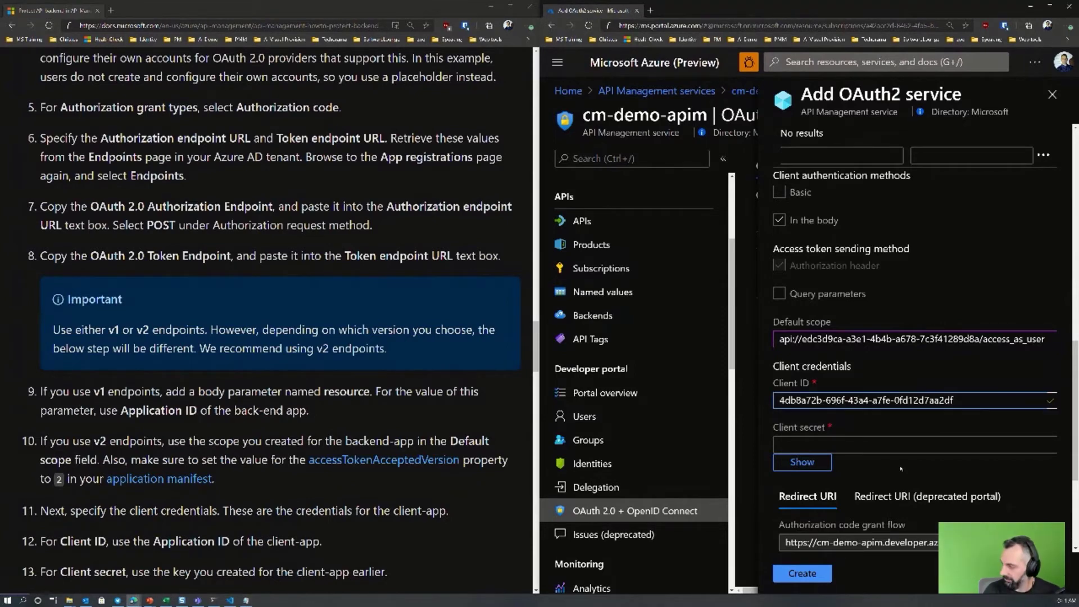
scroll(888, 459, down, 2)
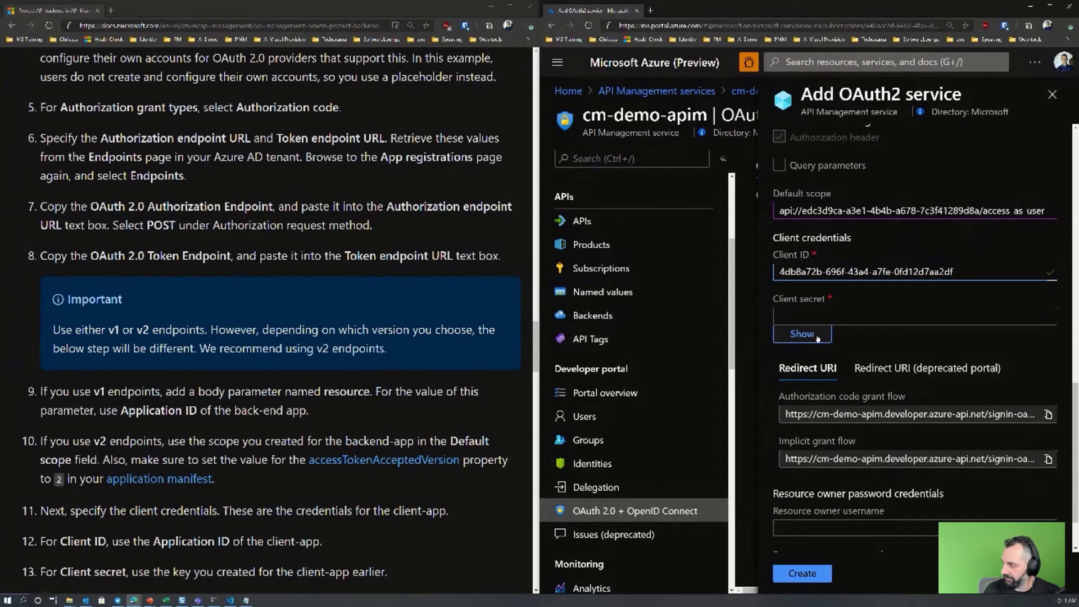
key(alt+Tab)
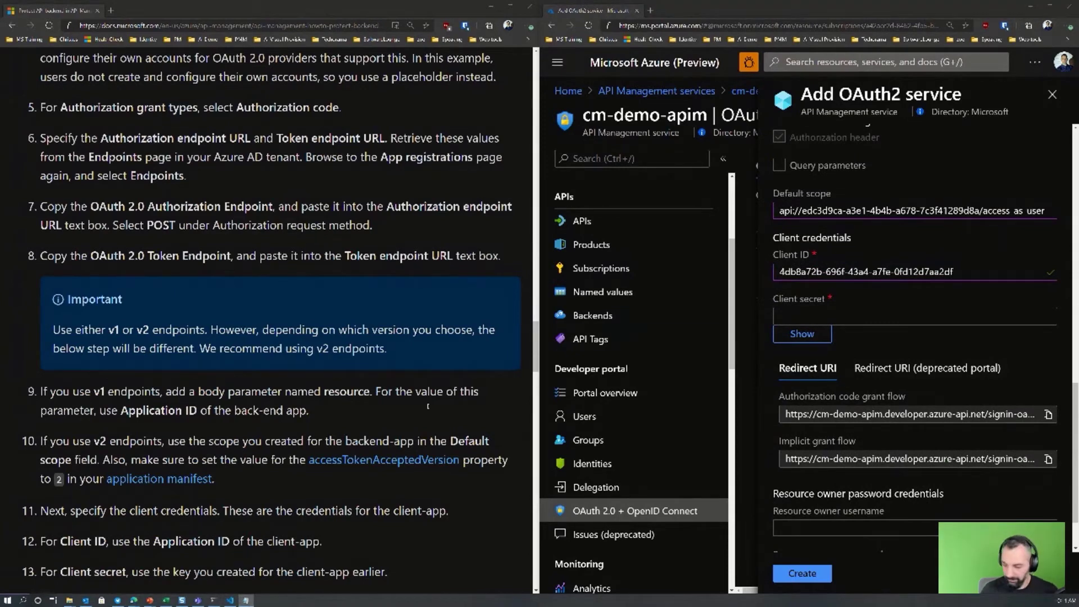
click(848, 316)
key(ctrl+v)
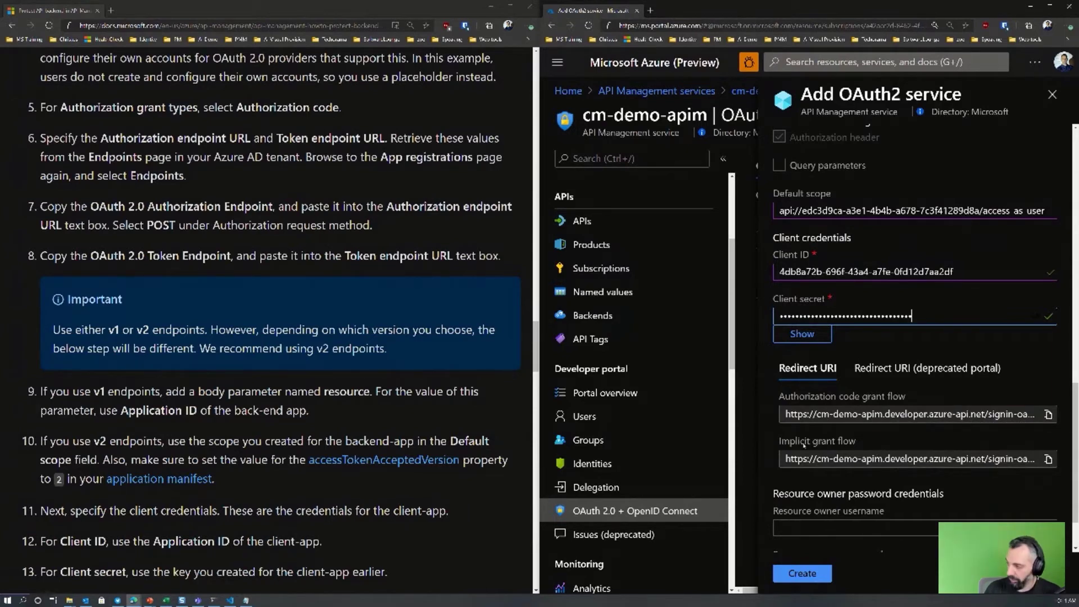
Step: Copy the authorization code grant redirect URL and create the streamauth OAuth2 service
scroll(813, 443, down, 2)
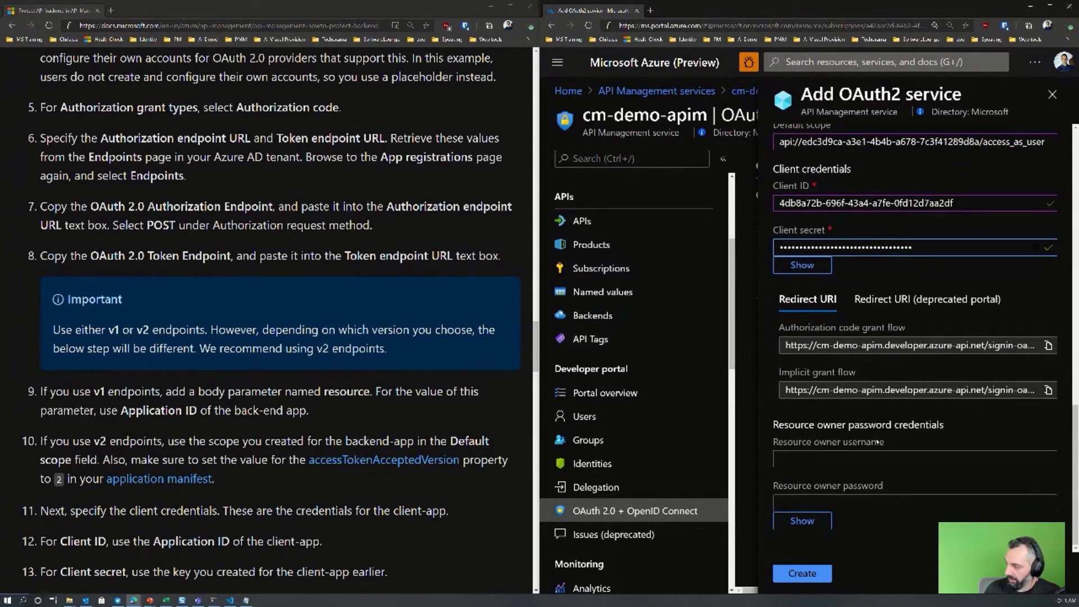
scroll(208, 444, down, 3)
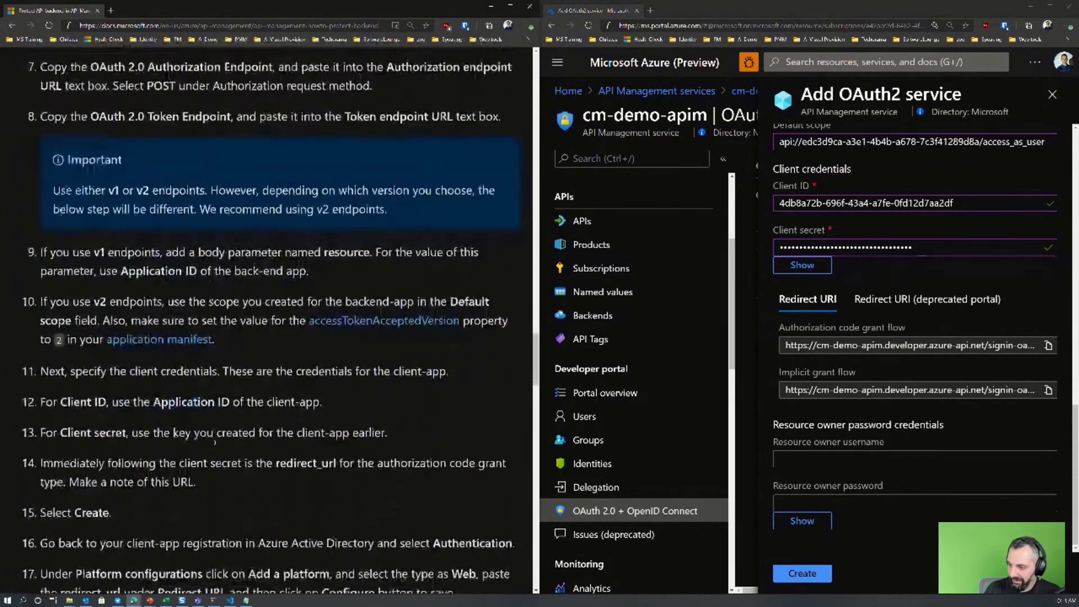
scroll(132, 412, down, 2)
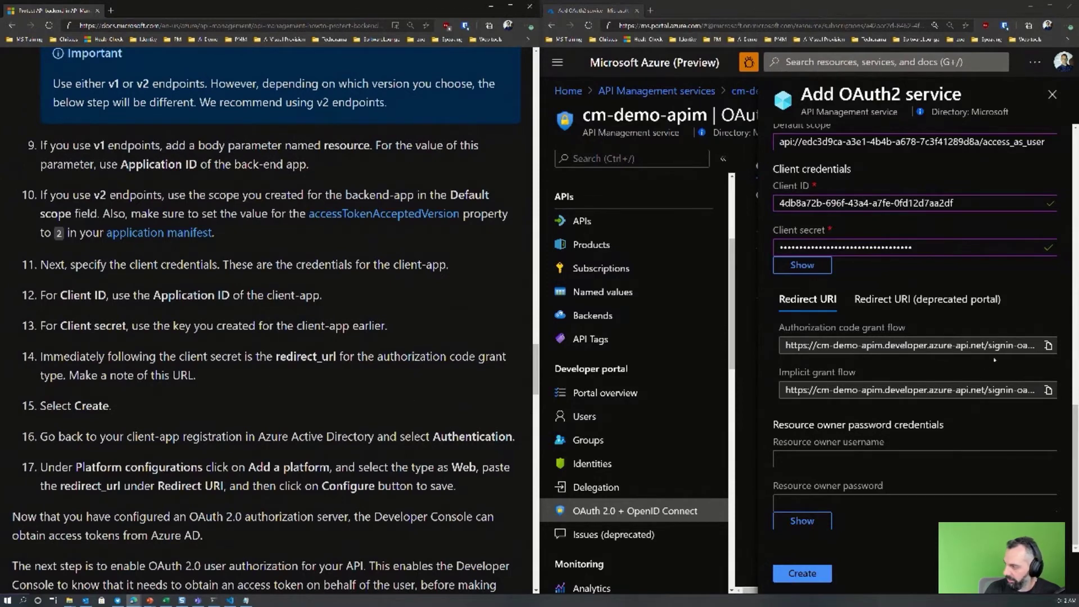
click(1048, 345)
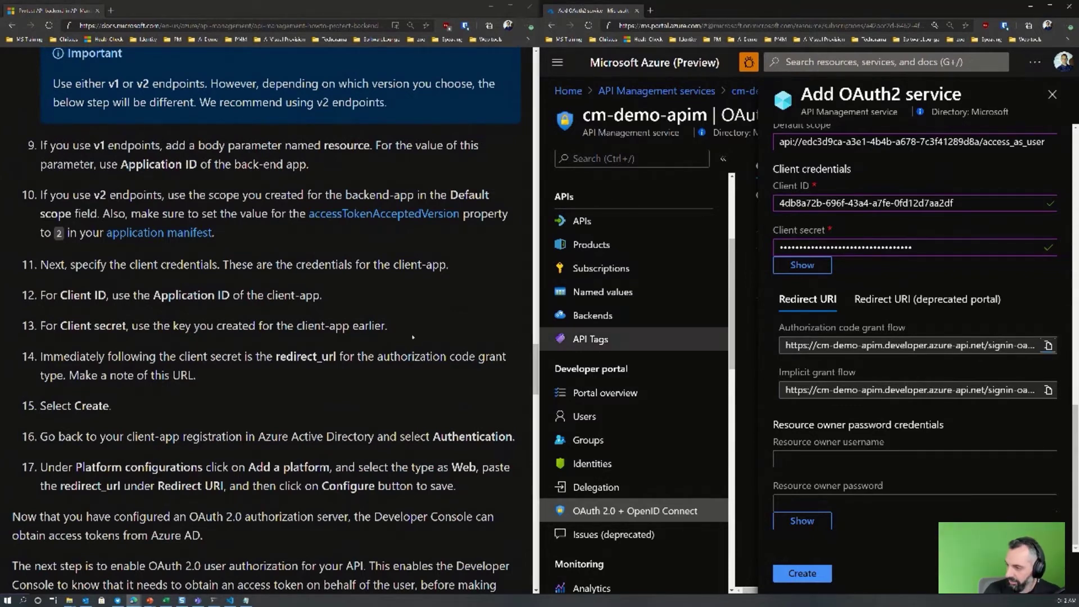
key(alt+Tab)
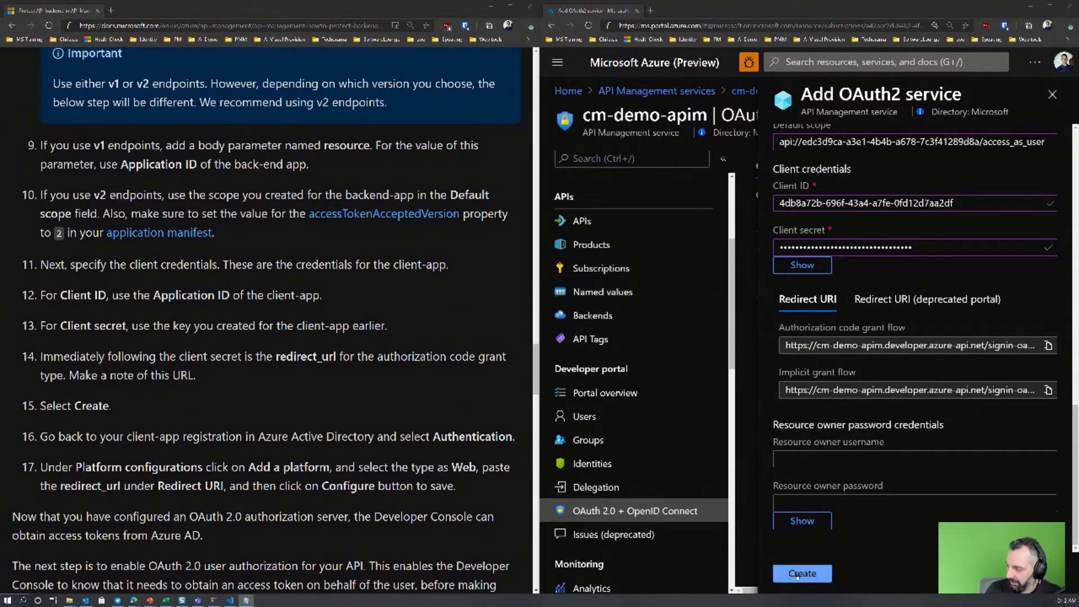
click(809, 573)
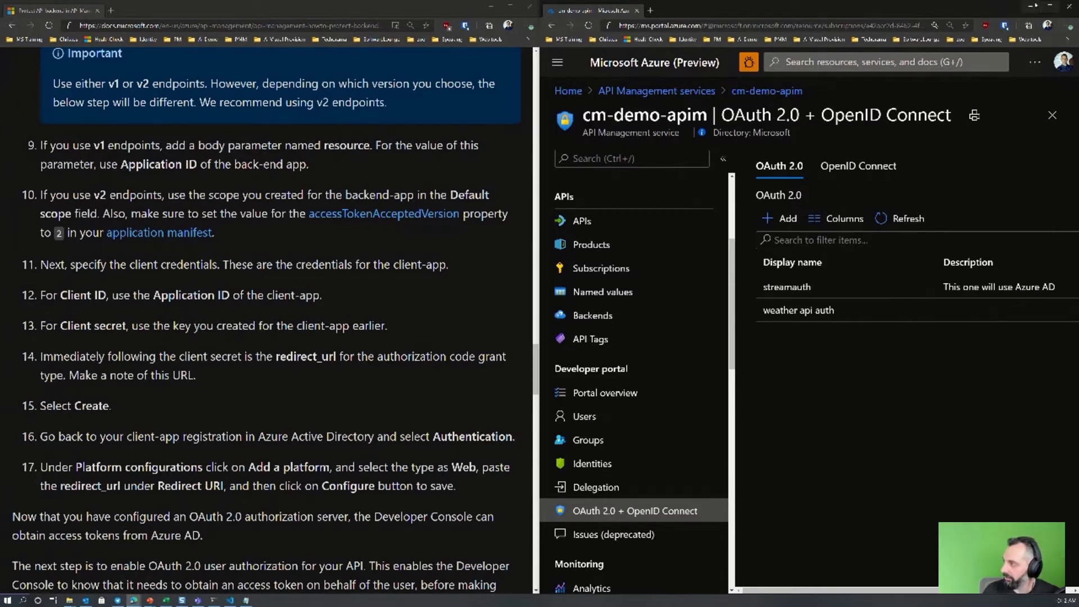
click(1049, 7)
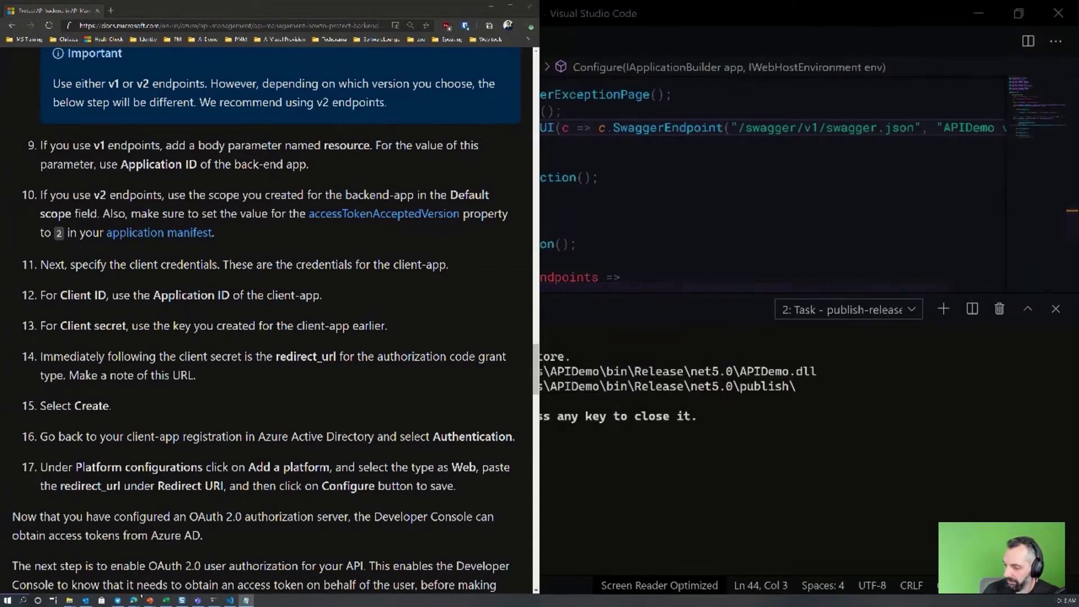
Step: Go from App registrations to apim-stream-client and open its Authentication page
mouse_move(133, 600)
click(176, 564)
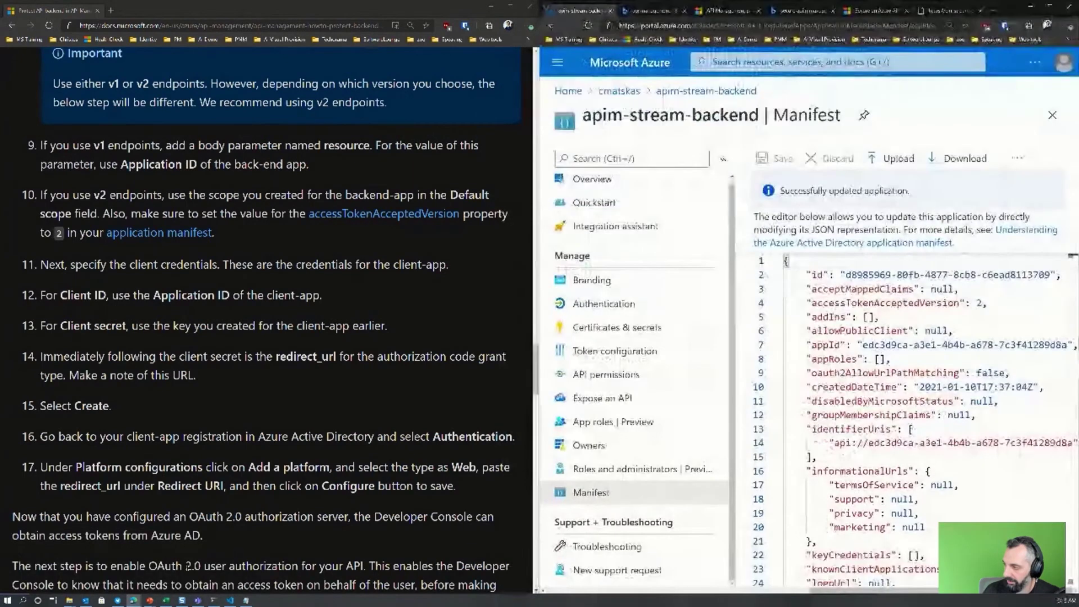
click(621, 91)
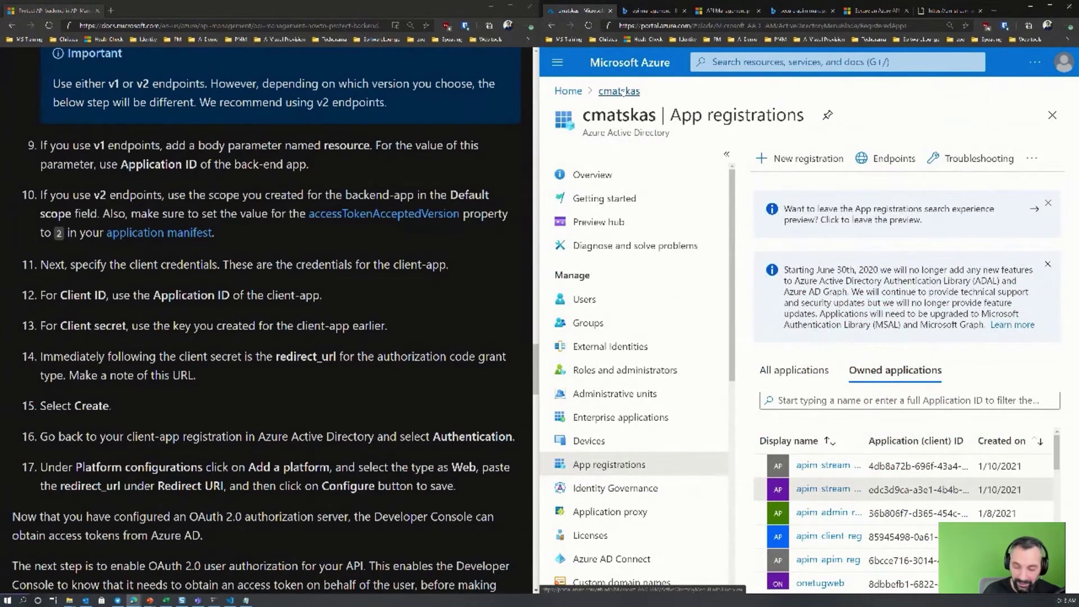
click(824, 466)
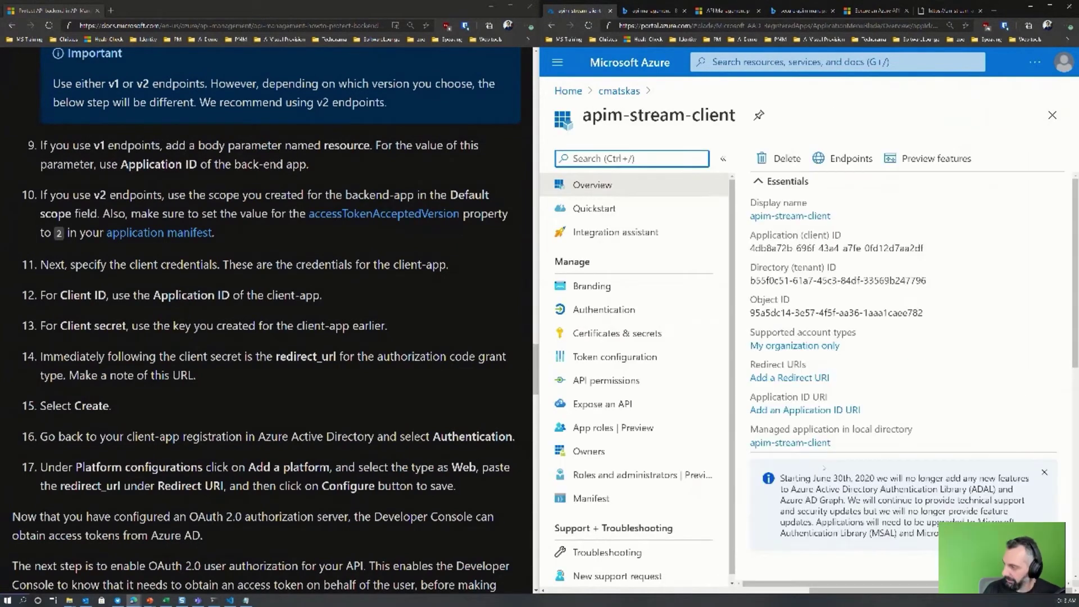
click(600, 311)
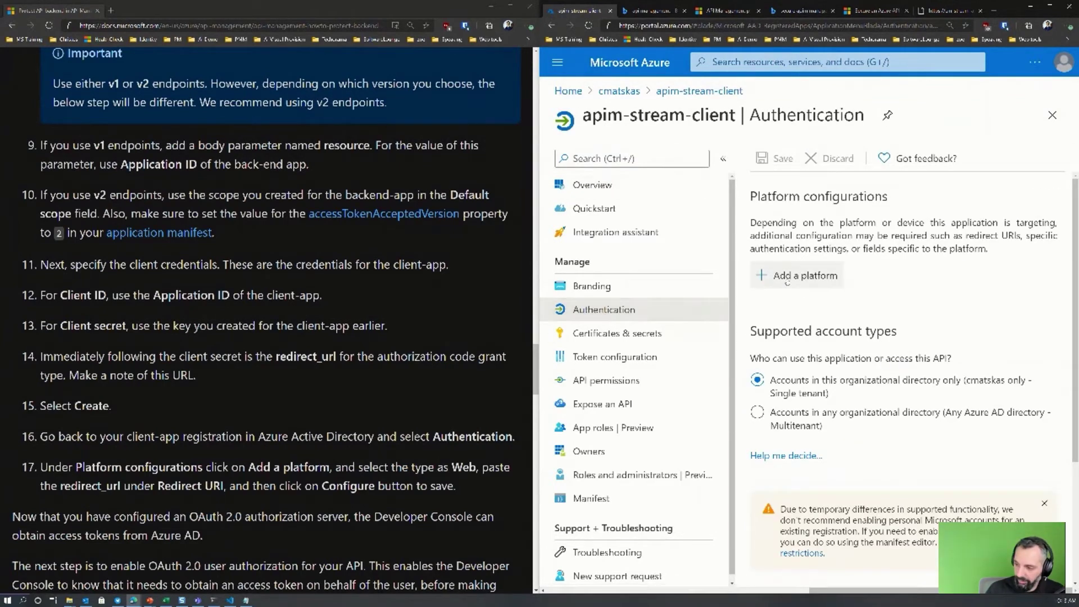
Step: Add a Web platform with the pasted streamauth redirect URI to apim-stream-client, then return to APIM
click(788, 276)
click(758, 208)
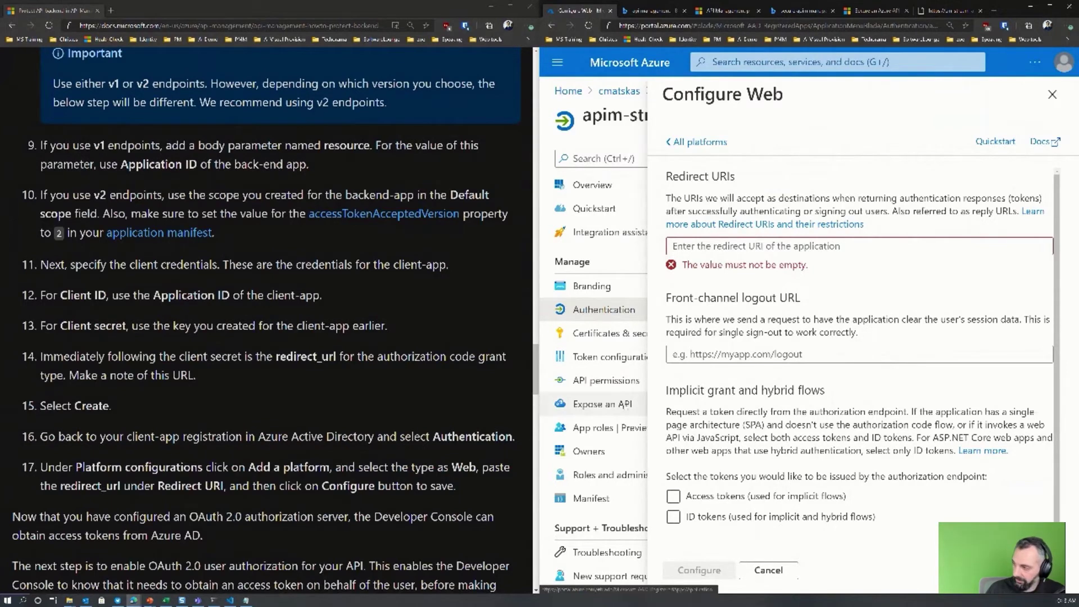
click(712, 245)
text(https://cm-demo-apim.developer.azure-api.net/signin-oauth/code/callback/streamauth)
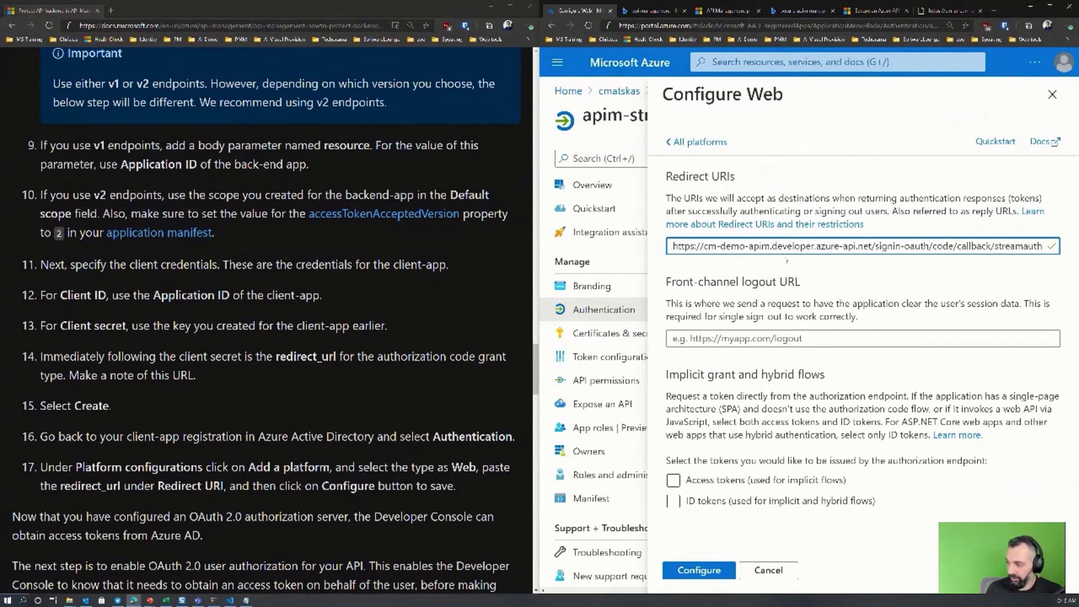
click(699, 570)
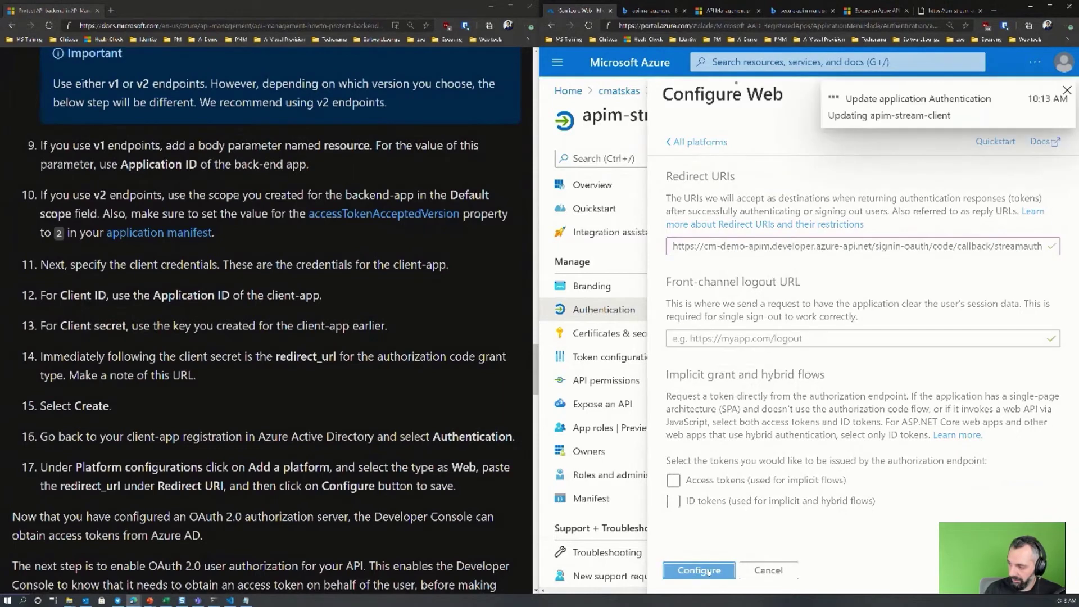
scroll(254, 436, down, 1)
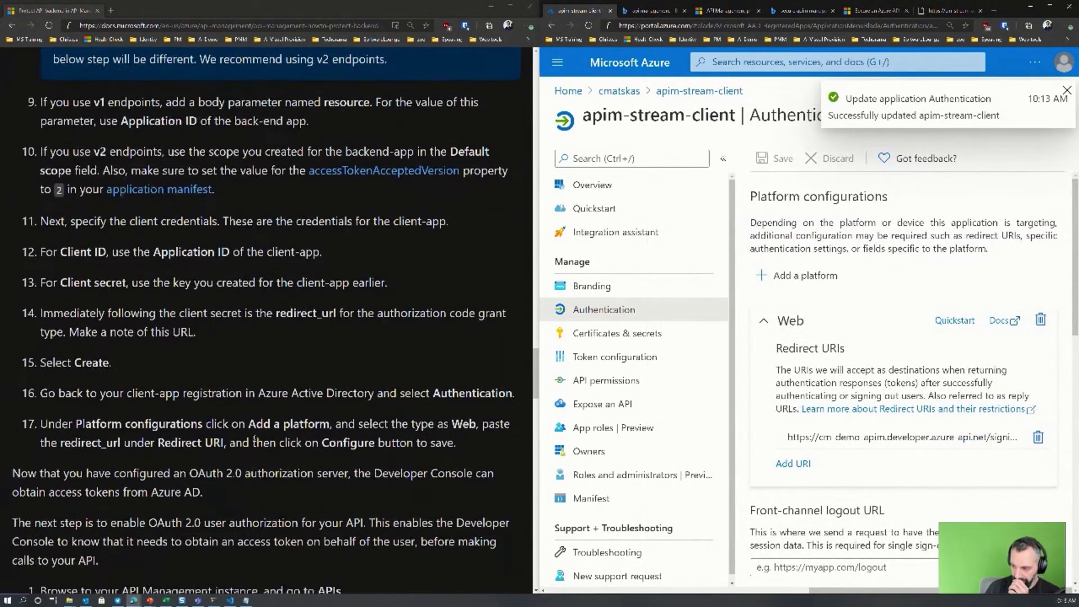
scroll(255, 437, down, 1)
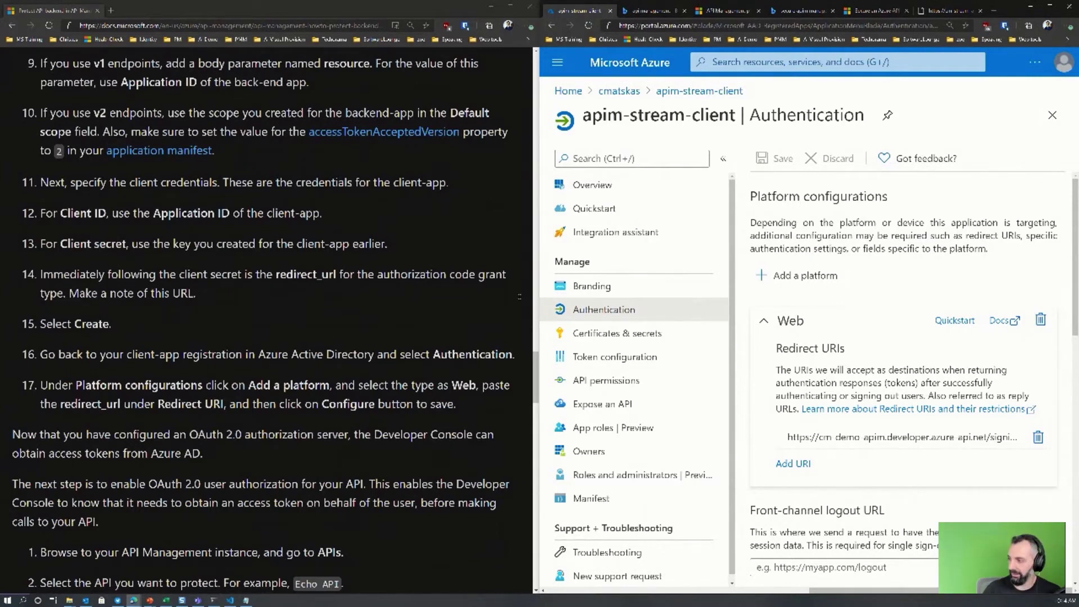
mouse_move(133, 600)
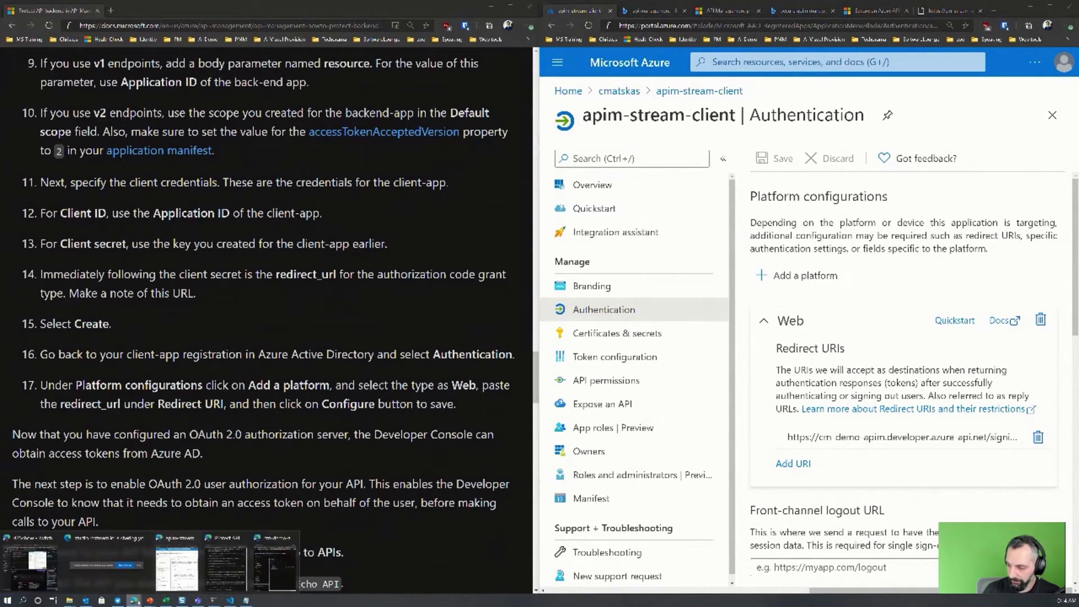
click(277, 572)
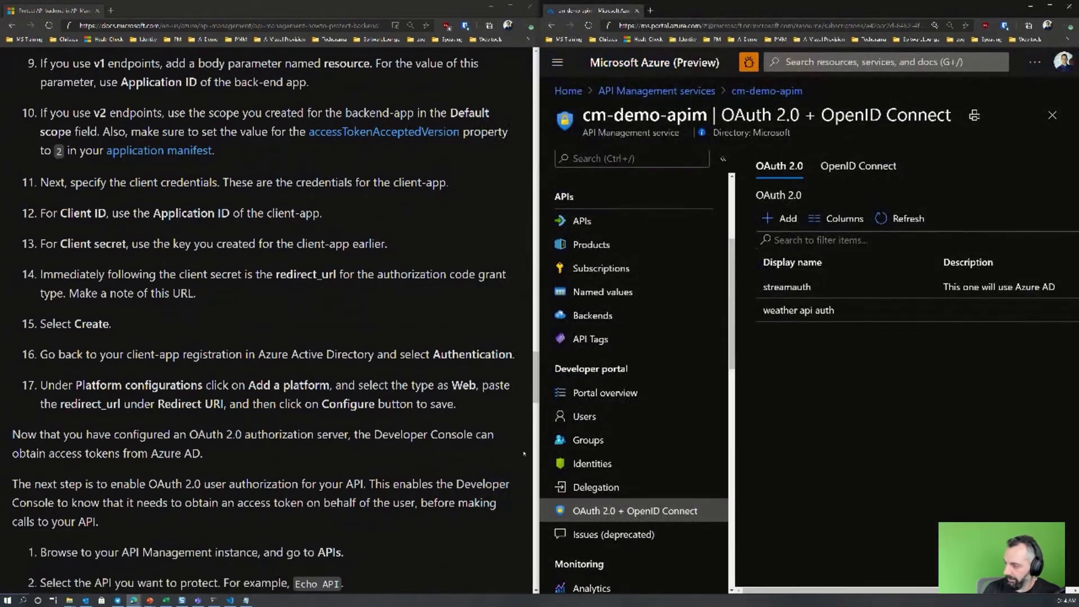
Step: Go to APIs > Echo API > Settings and scroll down to the Security user-authorization options
scroll(372, 448, down, 1)
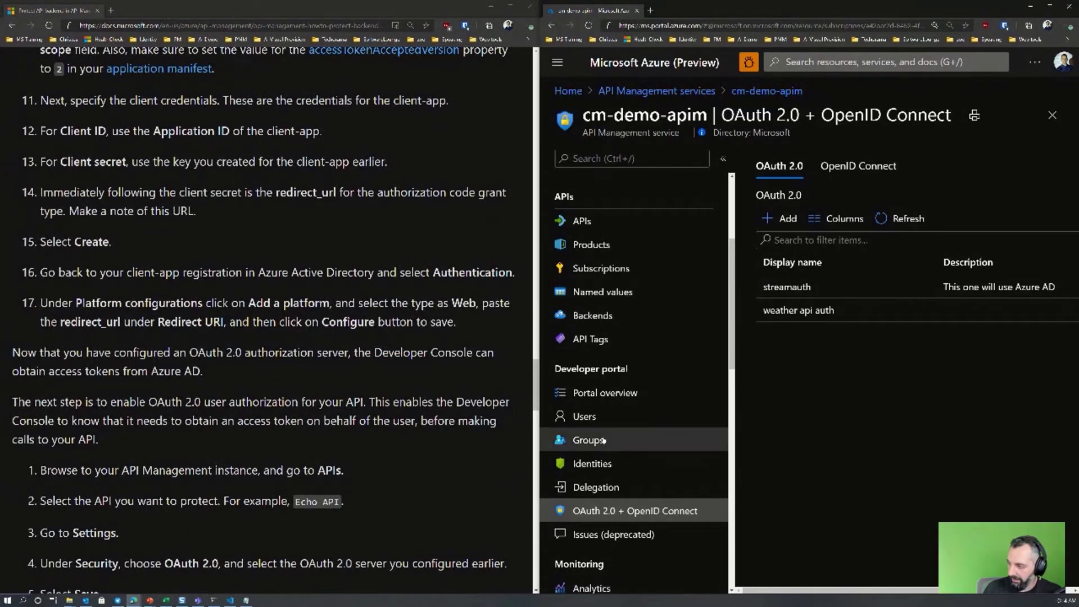
click(583, 222)
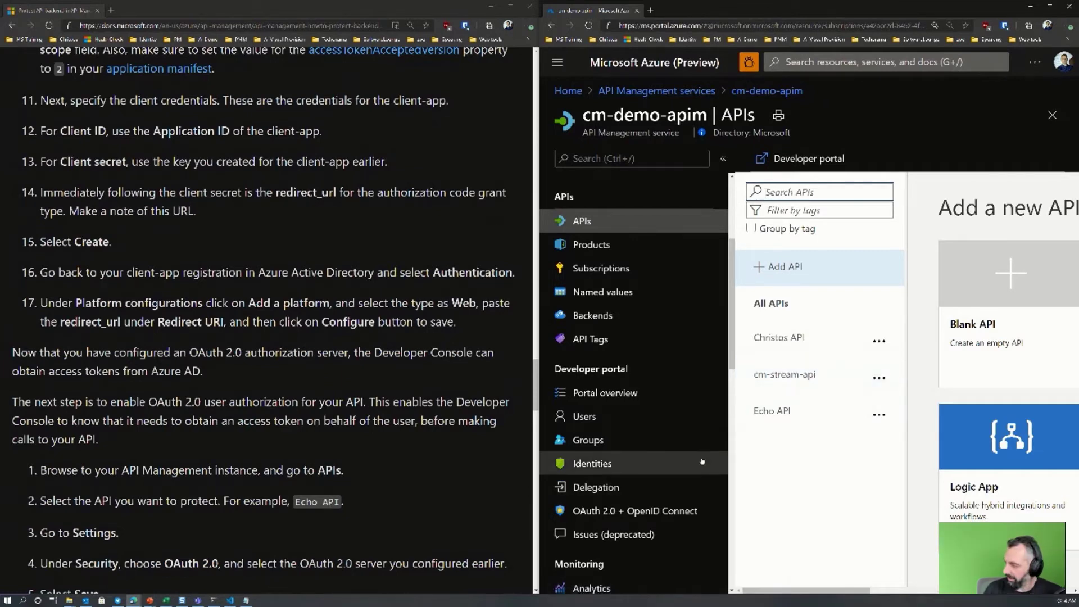
click(776, 421)
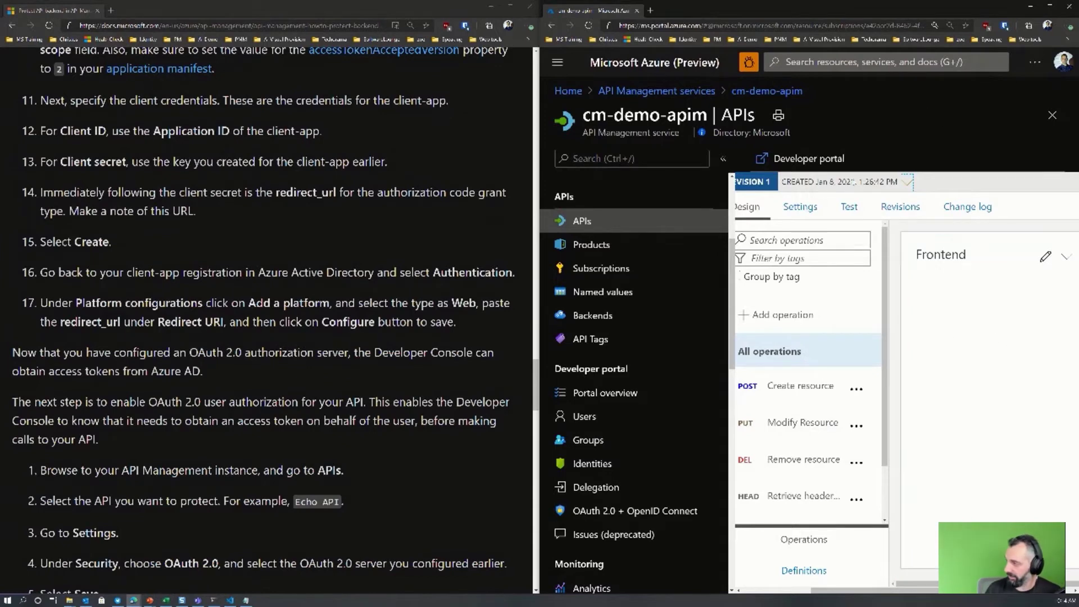
click(797, 207)
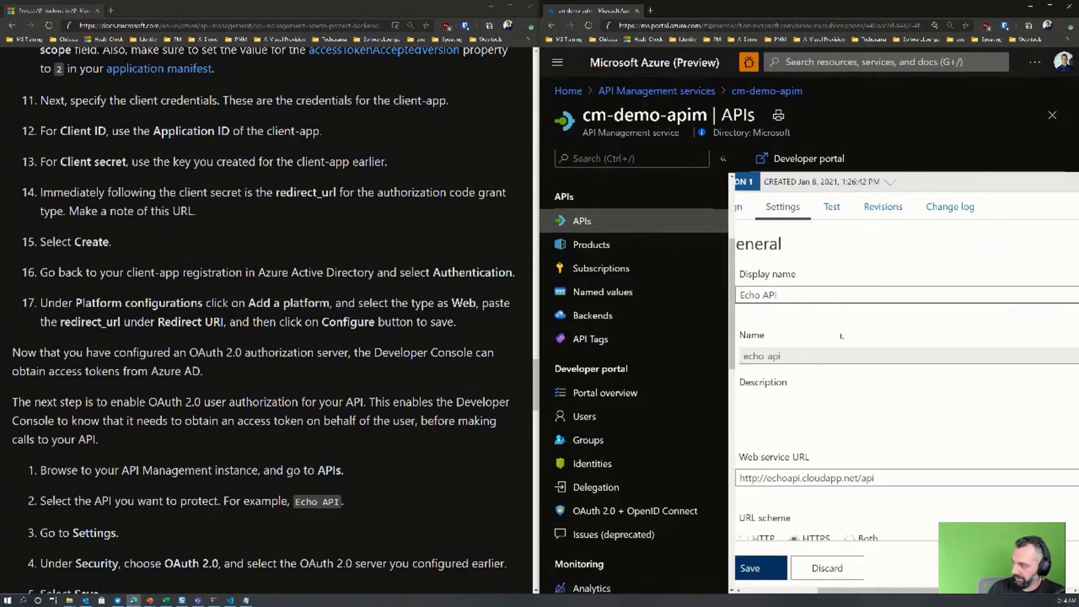
scroll(843, 334, down, 4)
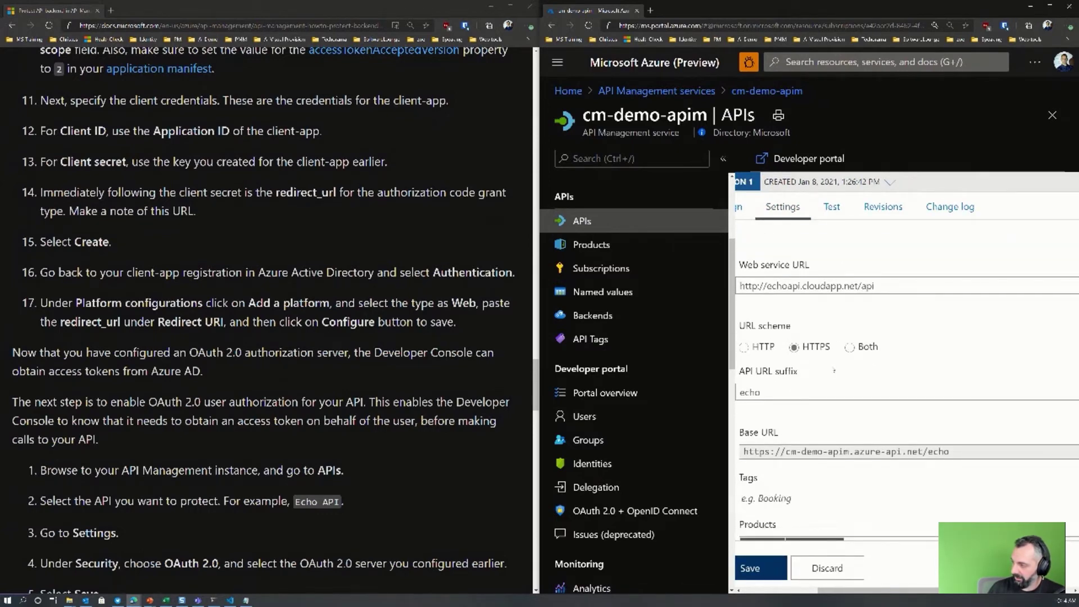
scroll(834, 371, down, 3)
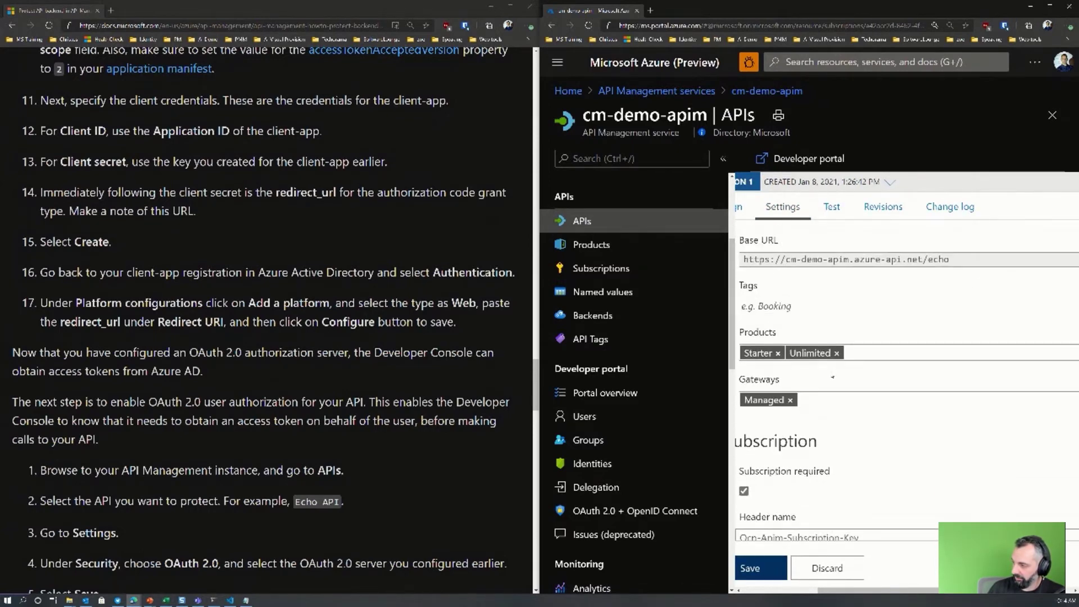
scroll(834, 375, down, 3)
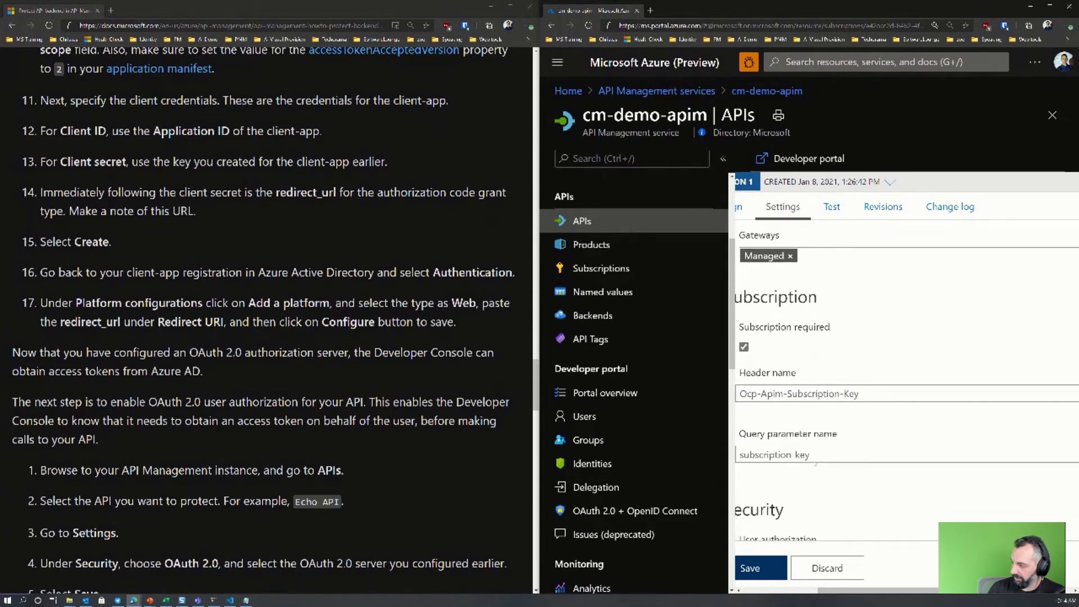
scroll(822, 454, down, 3)
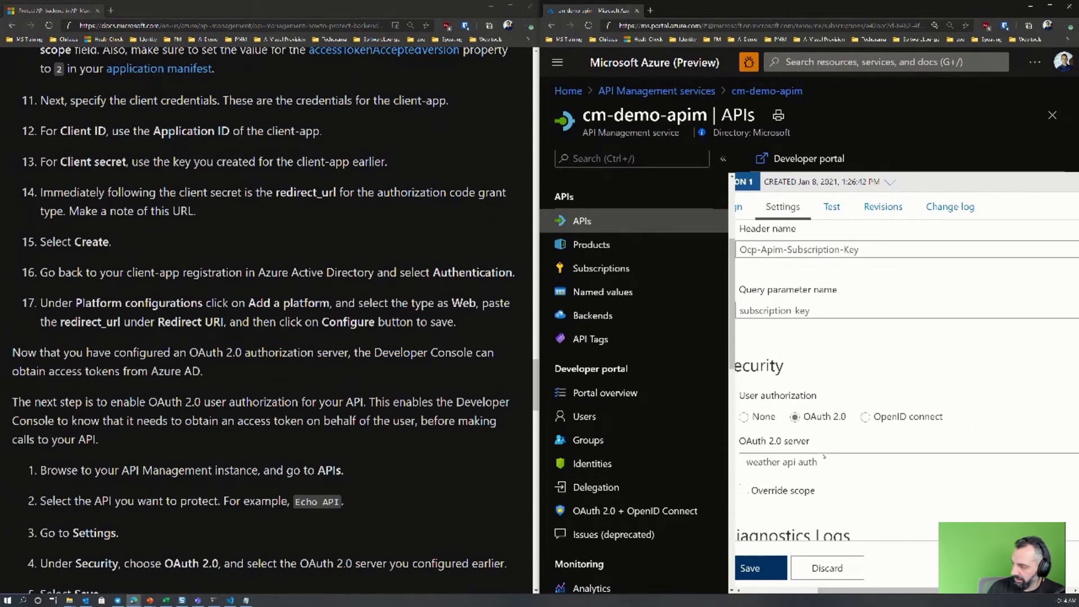
drag(876, 590, 849, 591)
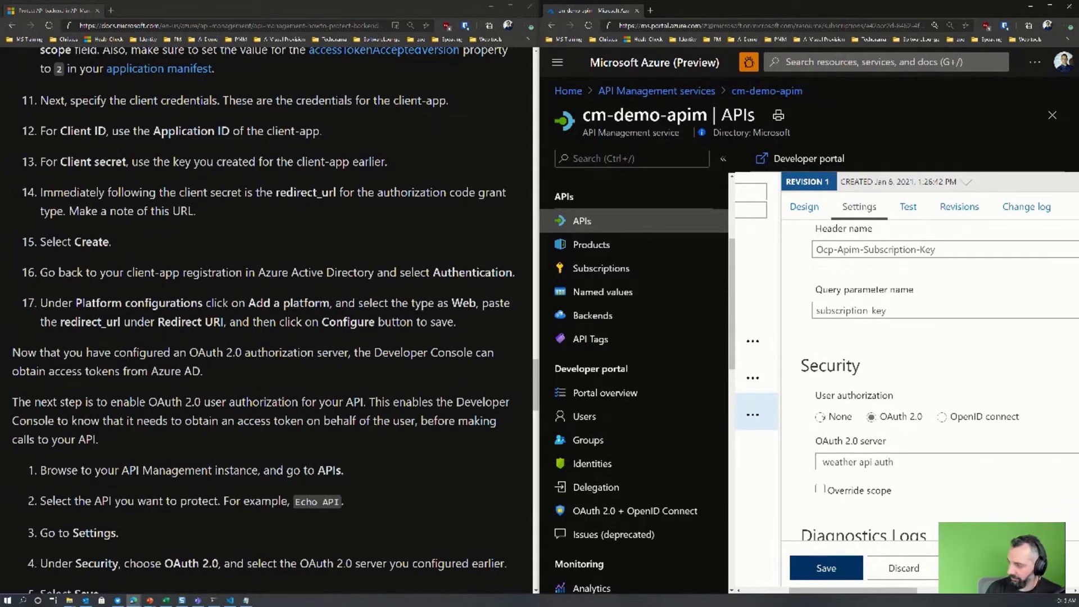
Step: Switch the Echo API's user authorization from none to OAuth 2.0 with the streamauth server and save
click(820, 416)
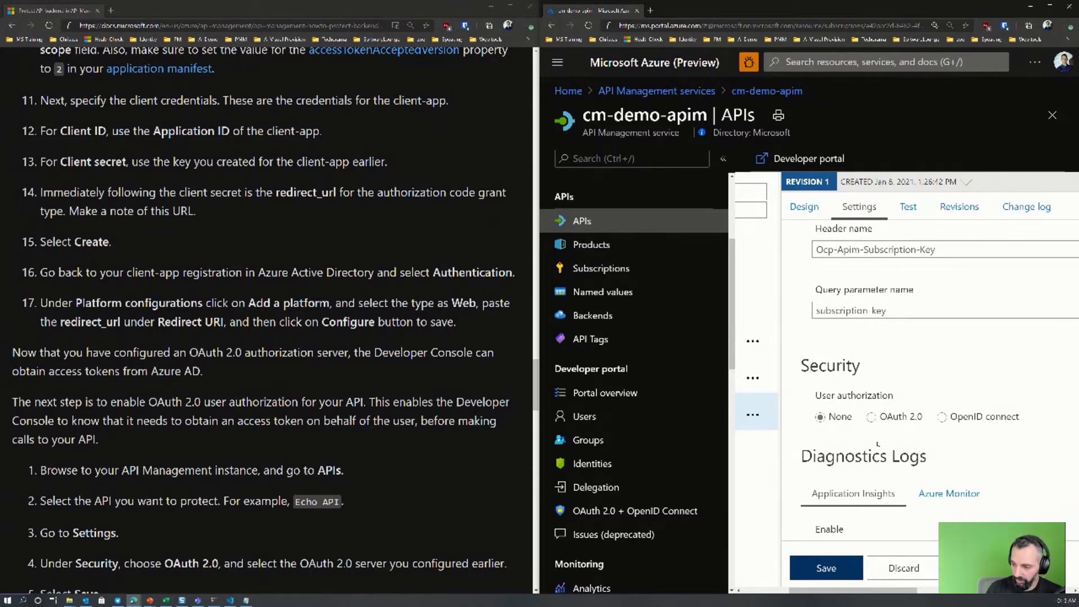
click(887, 417)
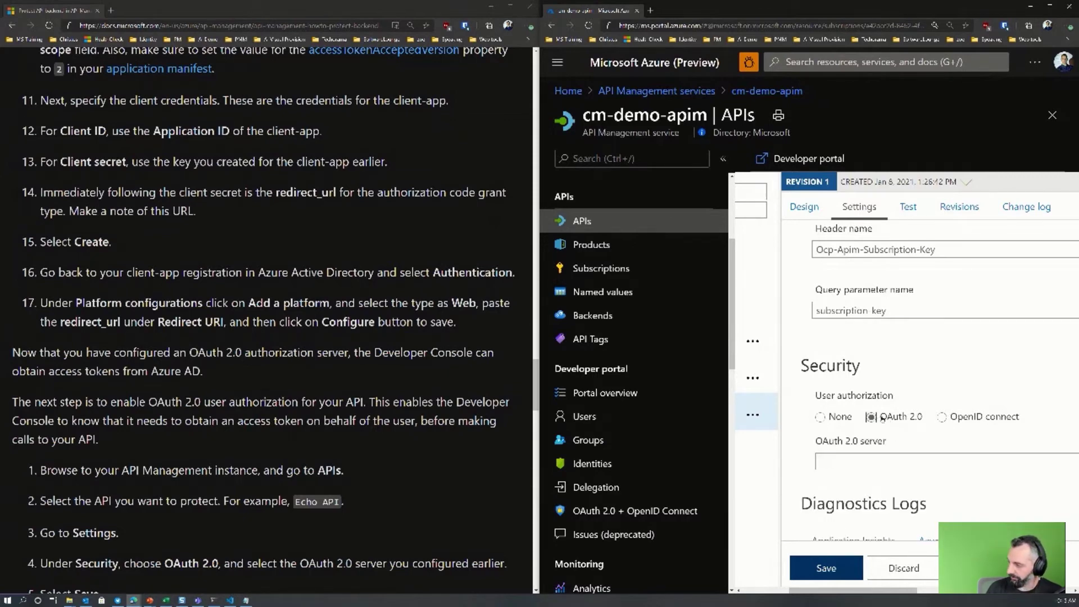
scroll(889, 425, down, 1)
click(873, 419)
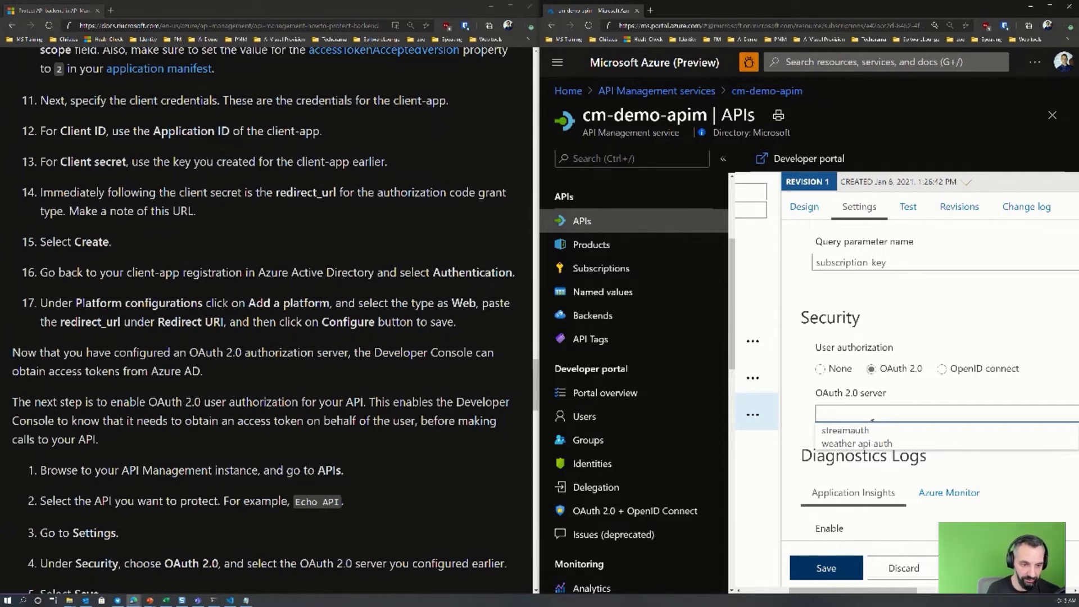
click(867, 430)
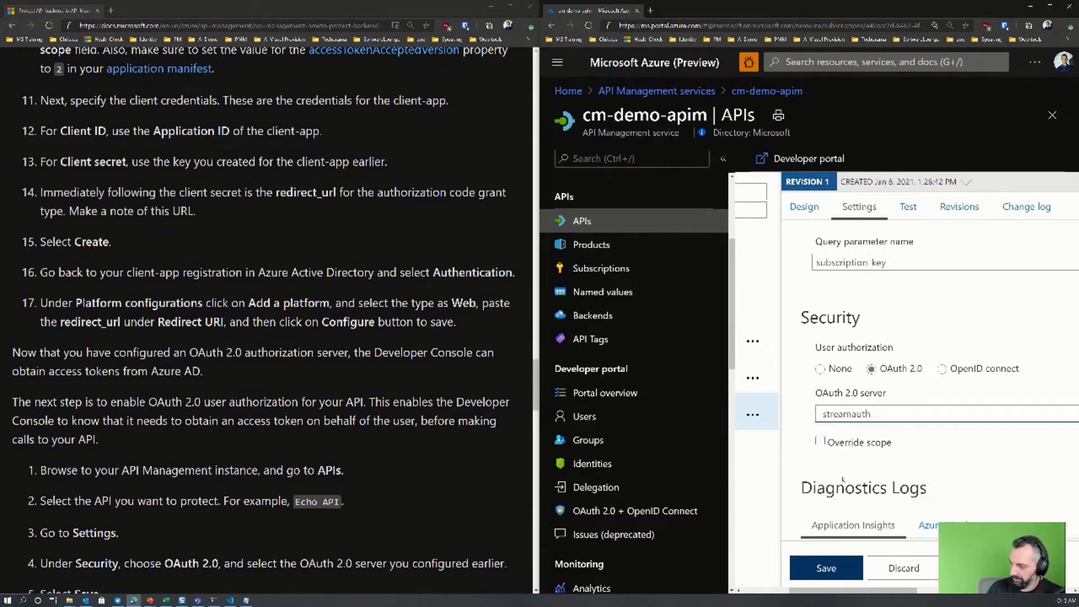
scroll(181, 490, down, 3)
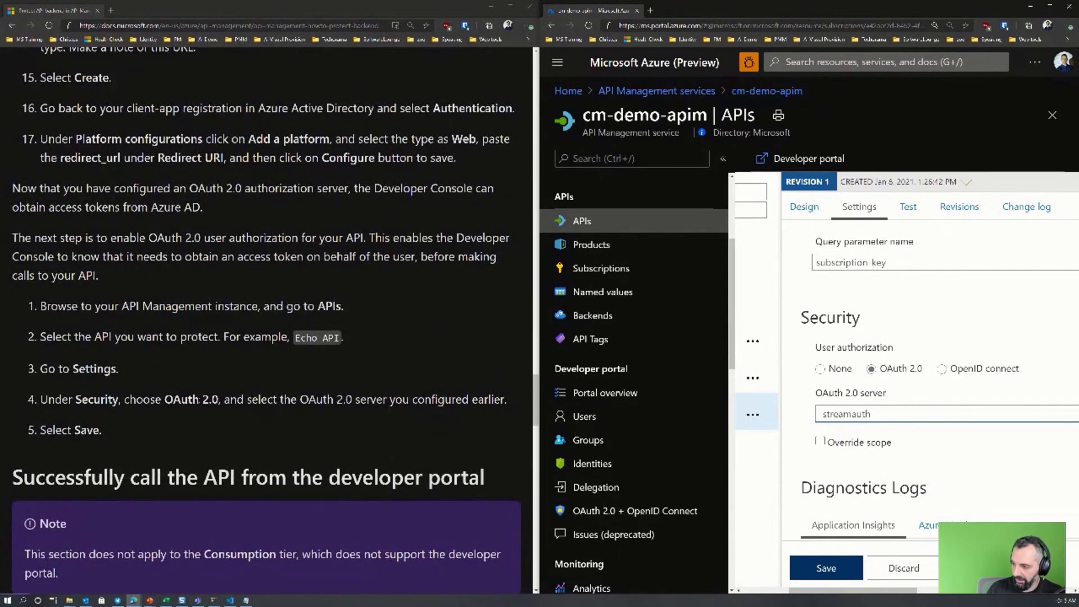
click(826, 568)
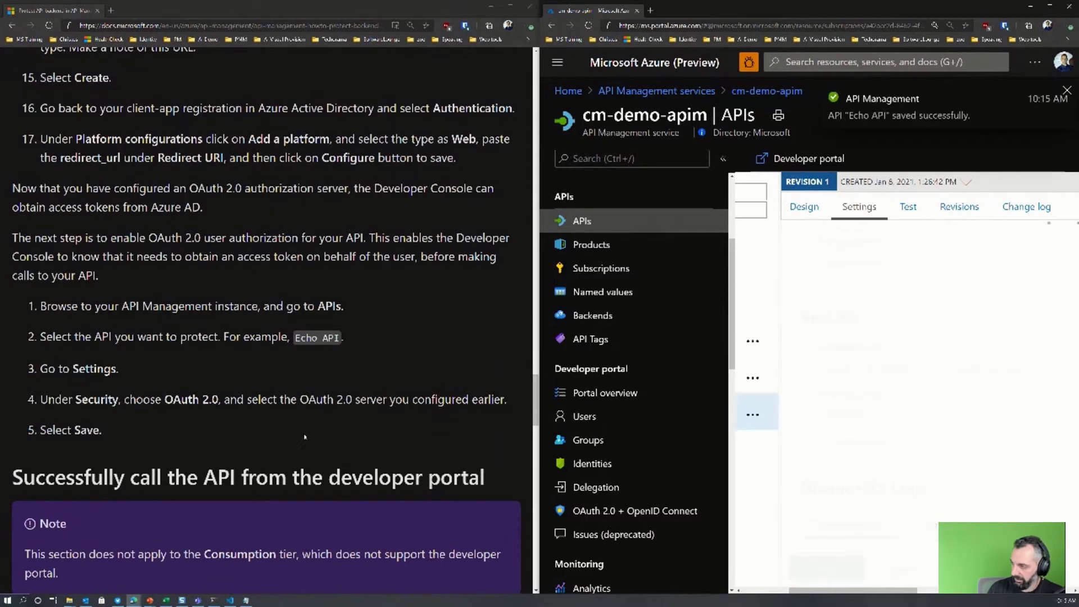
scroll(189, 373, down, 3)
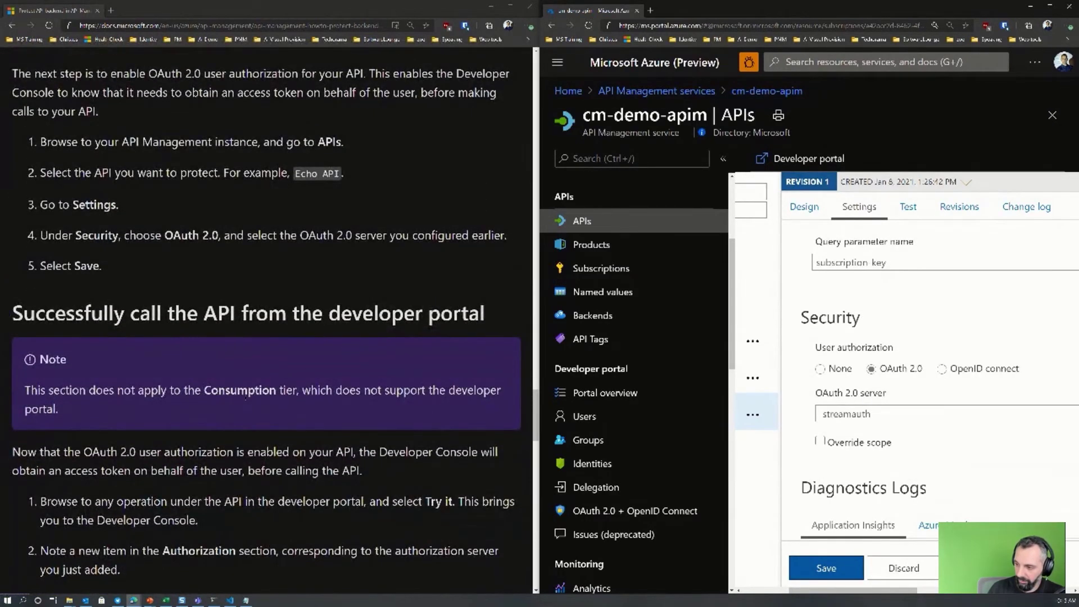
scroll(104, 428, down, 2)
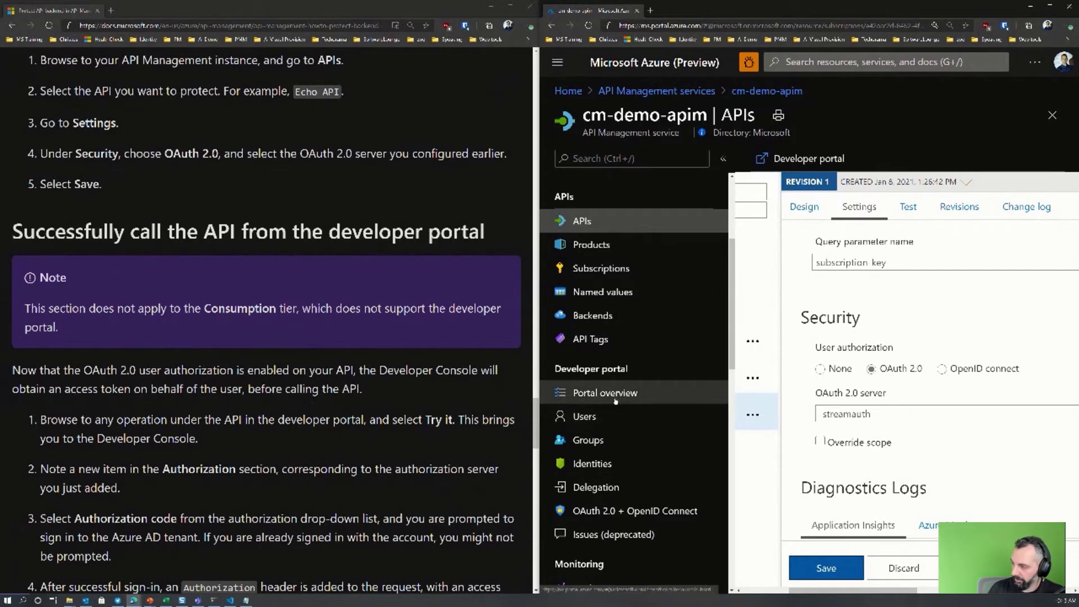
scroll(615, 400, down, 1)
scroll(613, 402, up, 1)
Step: Launch the cm-demo-apim developer portal in a new tab from Portal overview
click(600, 397)
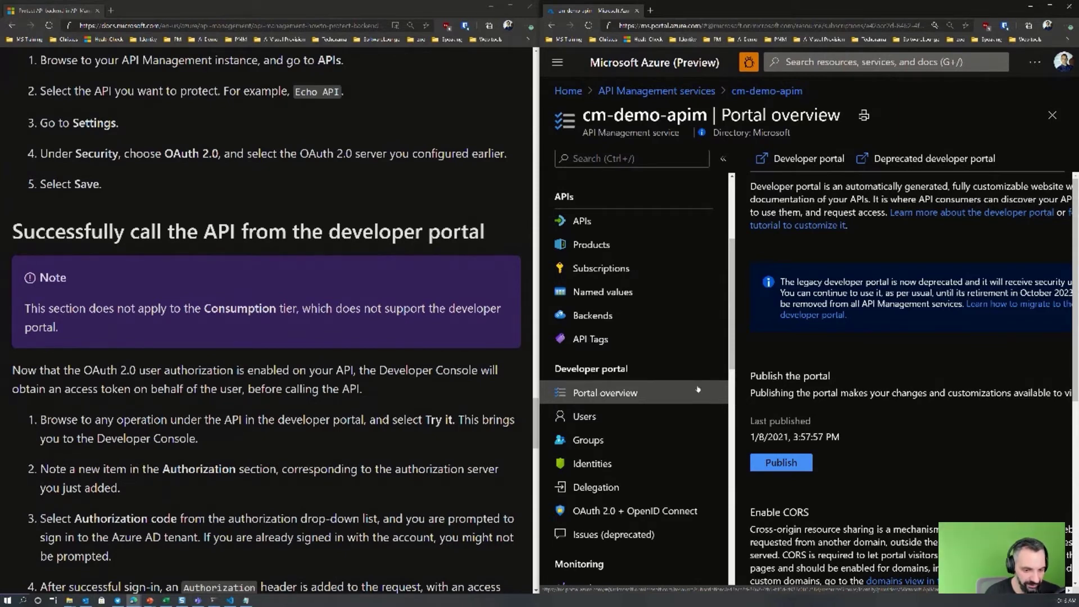
click(808, 159)
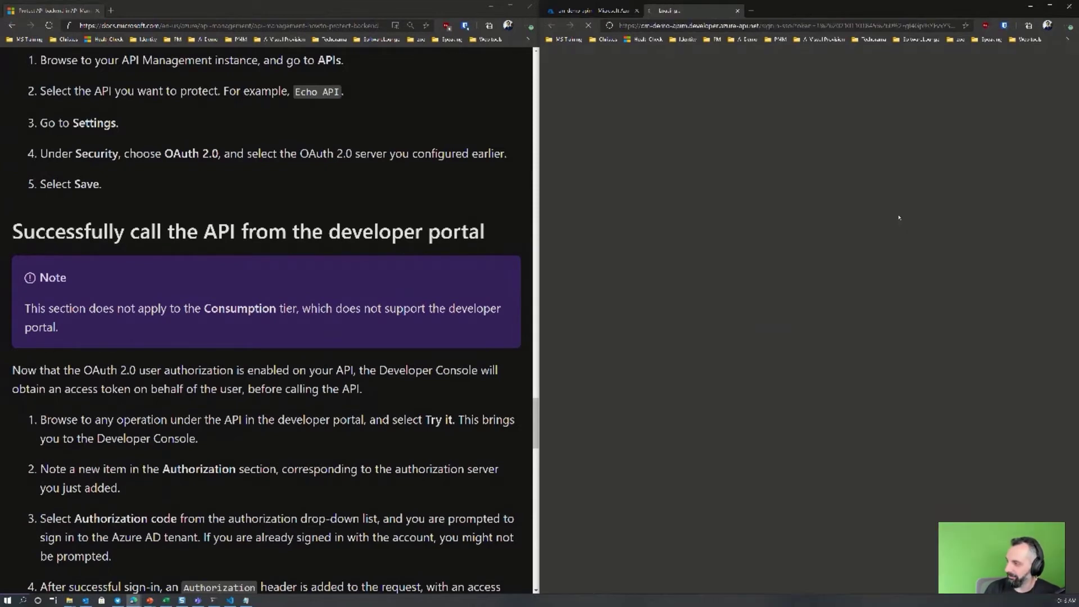
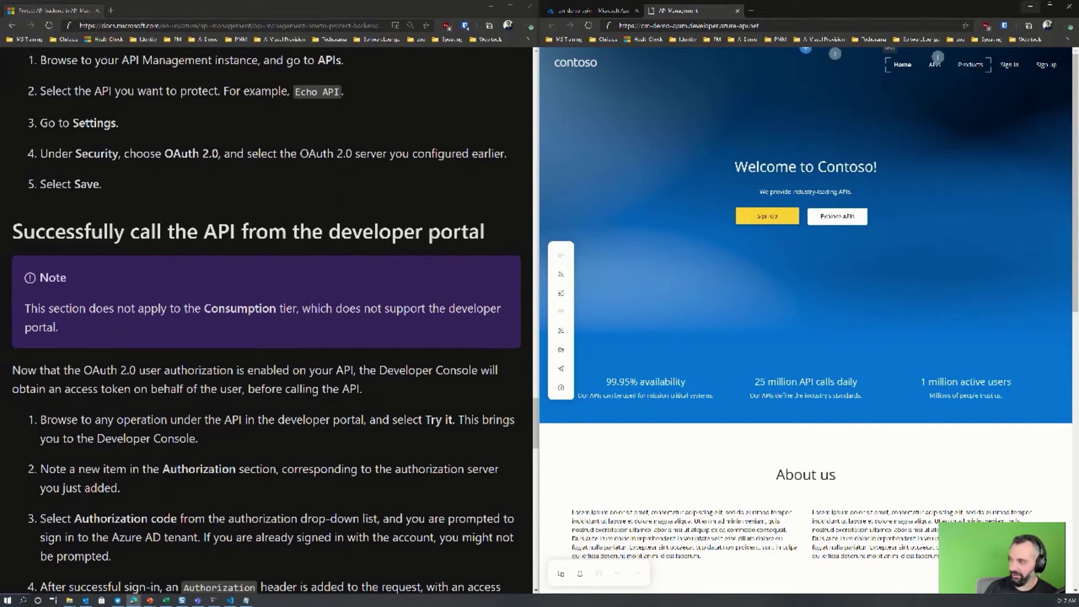
Step: Copy the developer portal URL into a new InPrivate Edge window and go to its Sign in page
click(808, 25)
drag(760, 25, 602, 35)
key(ctrl+c)
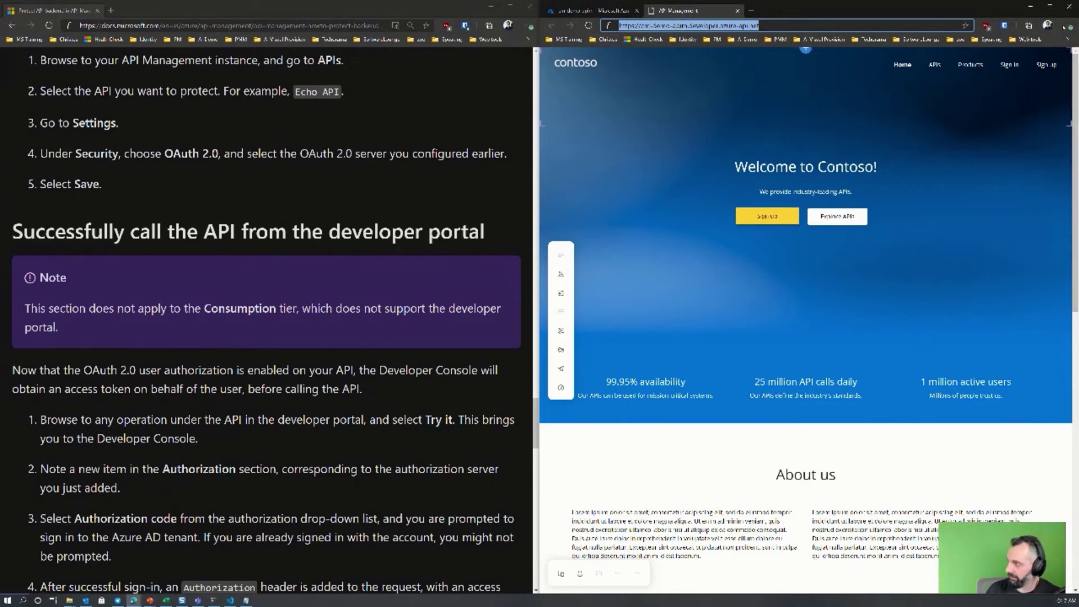
click(1062, 26)
click(981, 86)
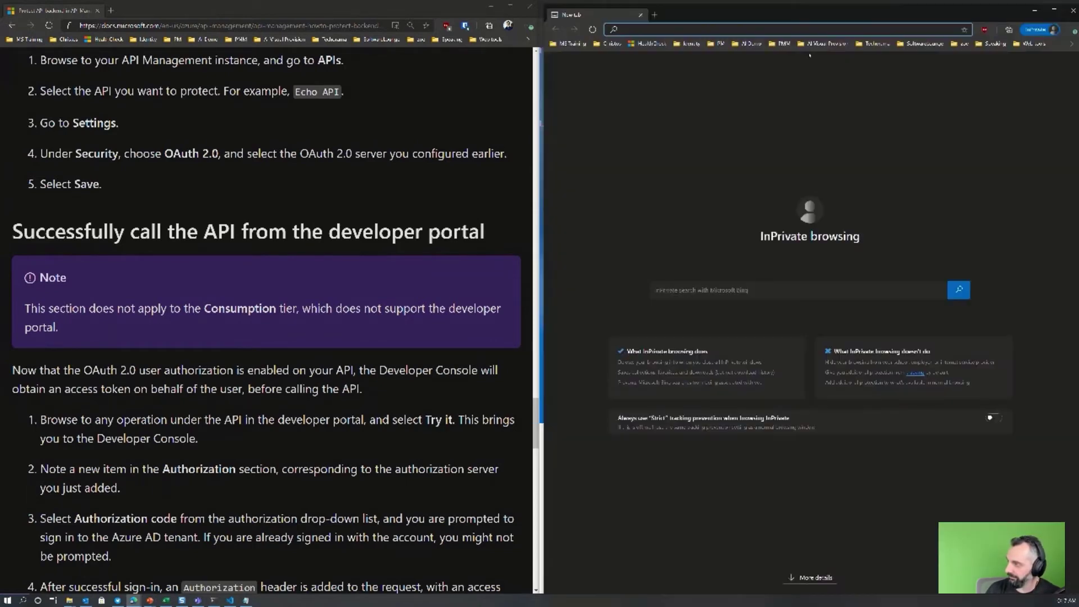
key(ctrl+v)
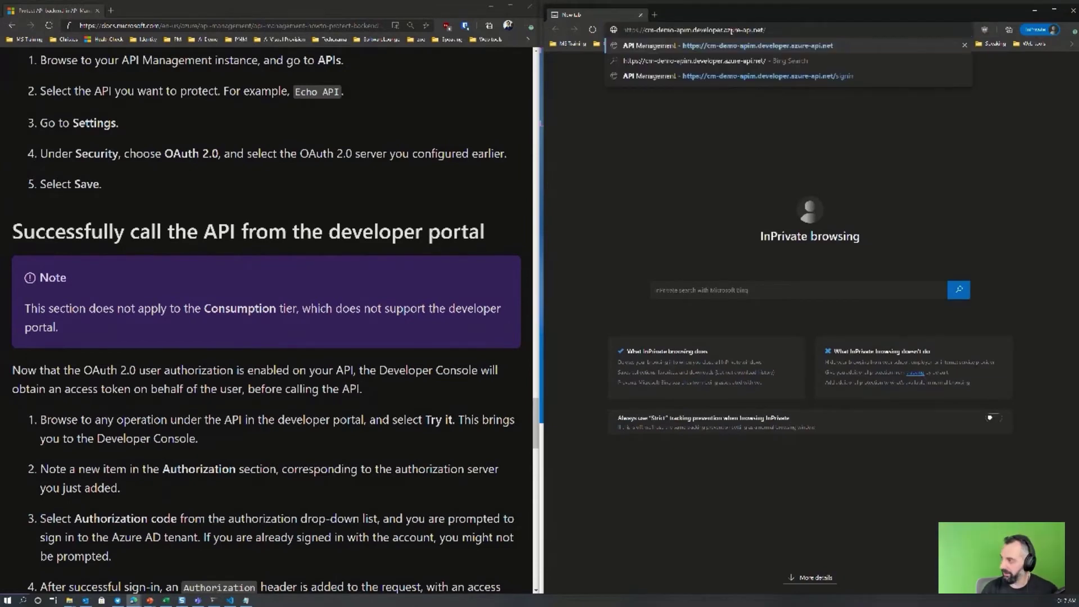
key(Return)
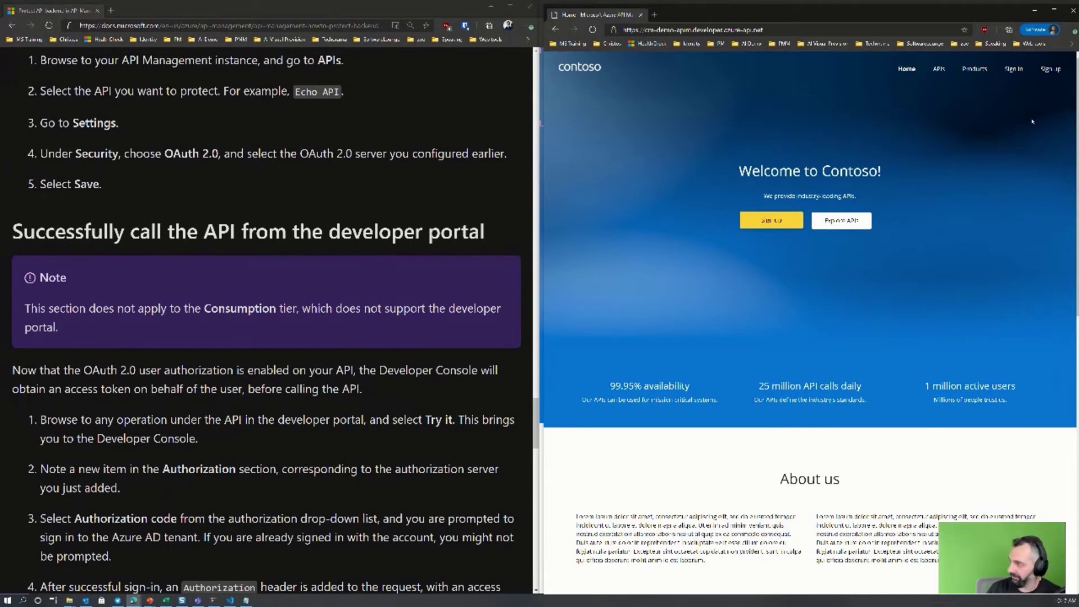
click(1014, 68)
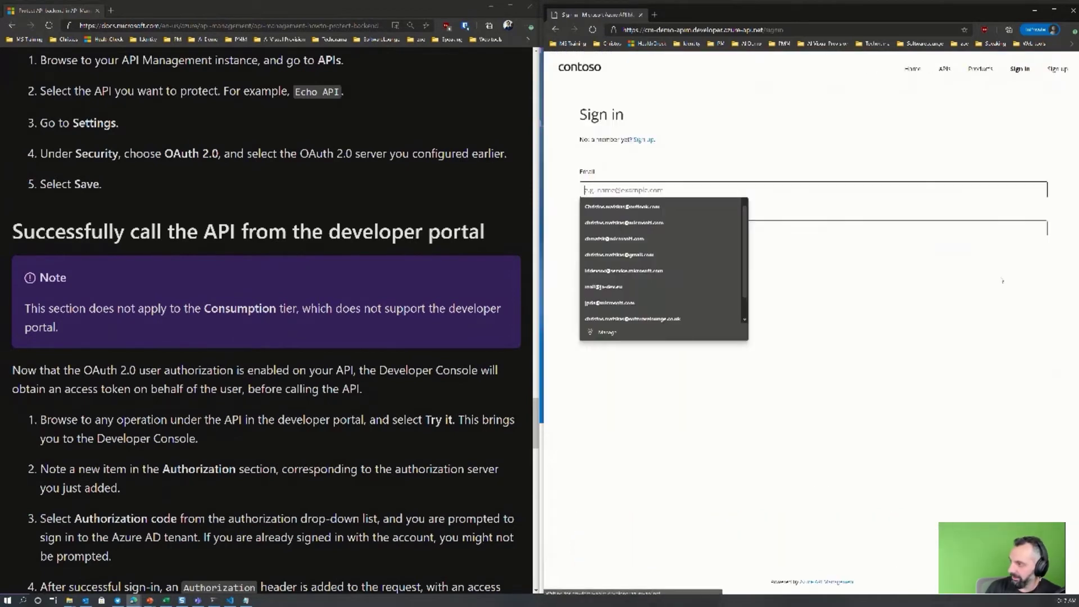
Step: Dismiss the email autofill list and choose the Azure Active Directory sign-in option
click(830, 390)
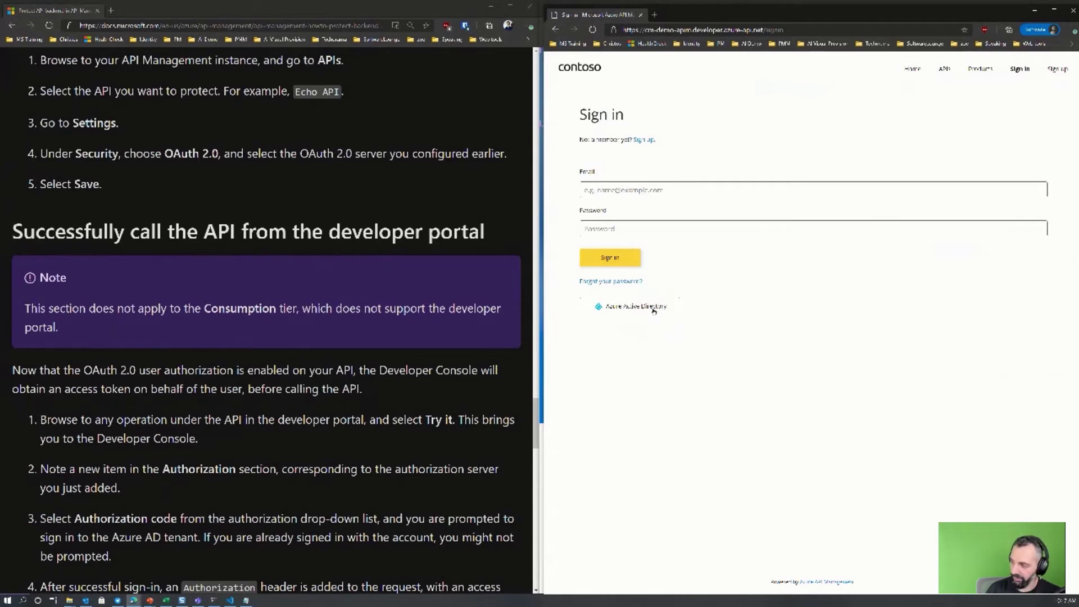
click(636, 306)
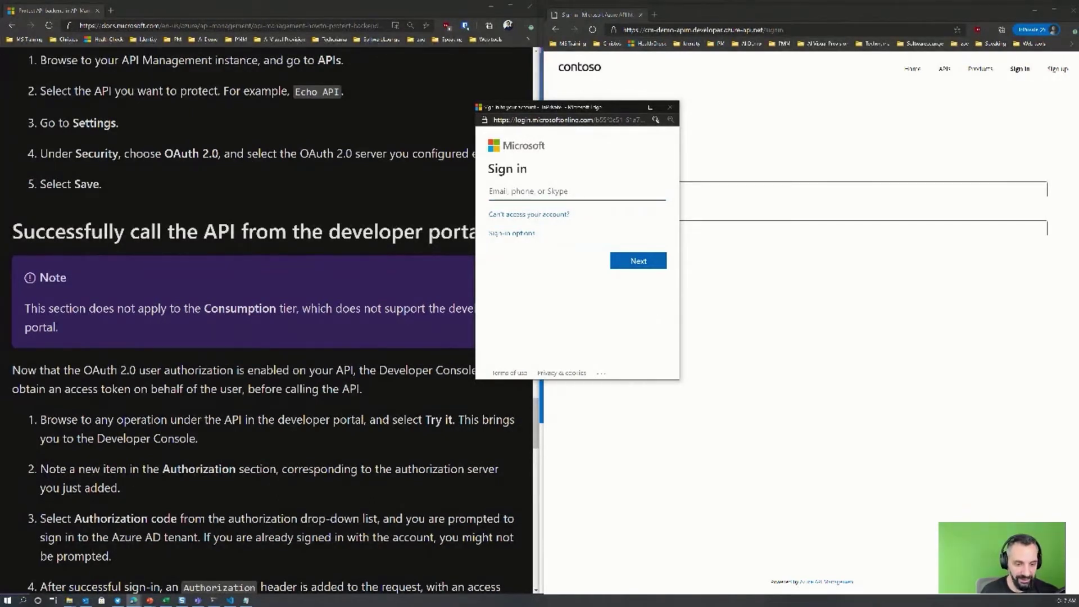
Step: Enter the tenant account's email and password in the Microsoft sign-in window
click(619, 188)
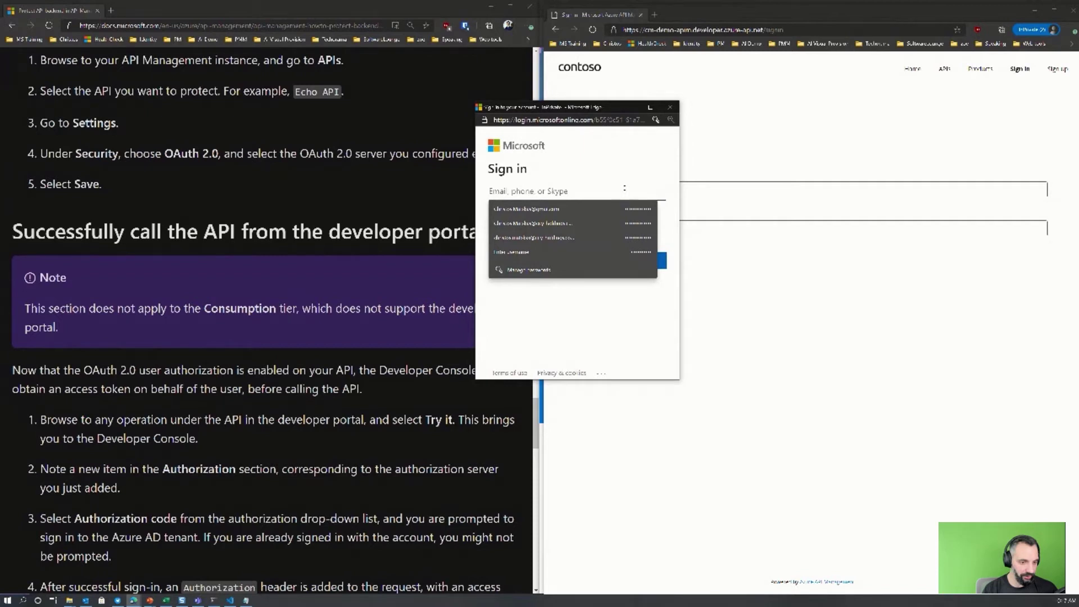
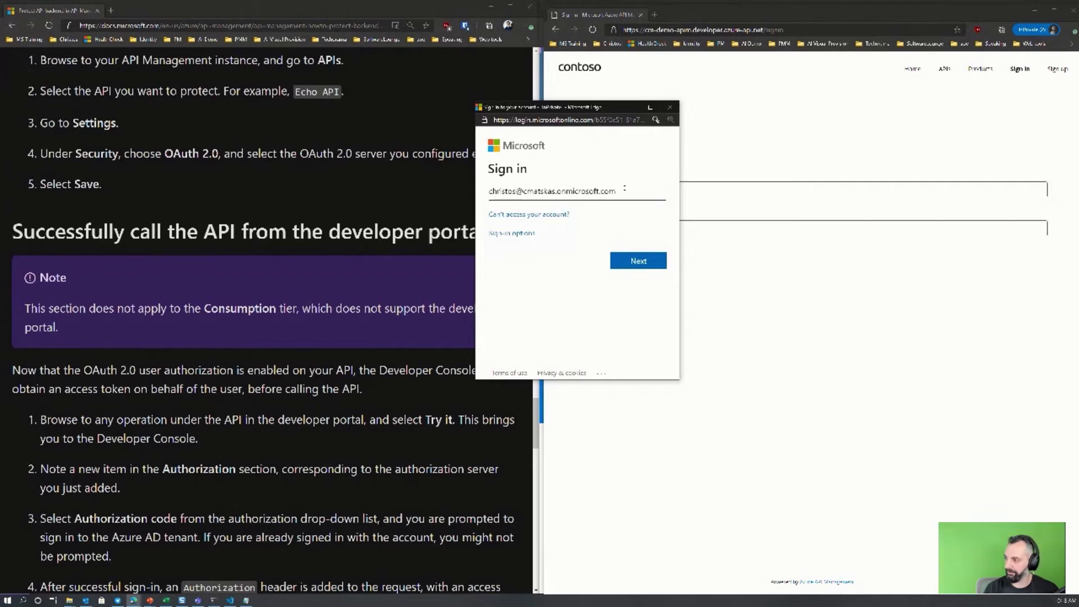
key(Return)
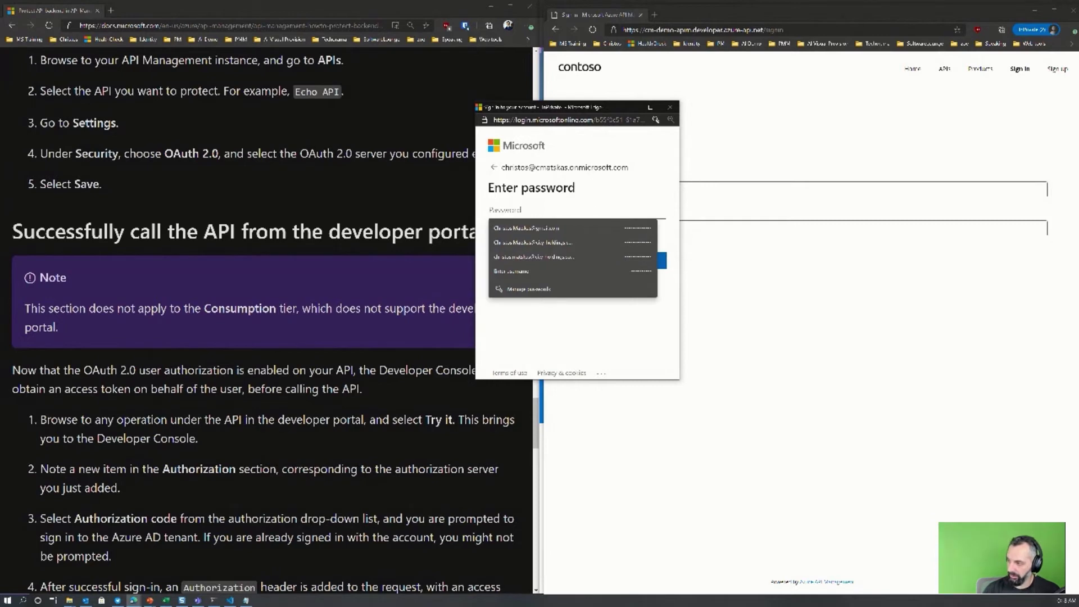
text(***)
key(BackSpace)
key(BackSpace)
key(BackSpace)
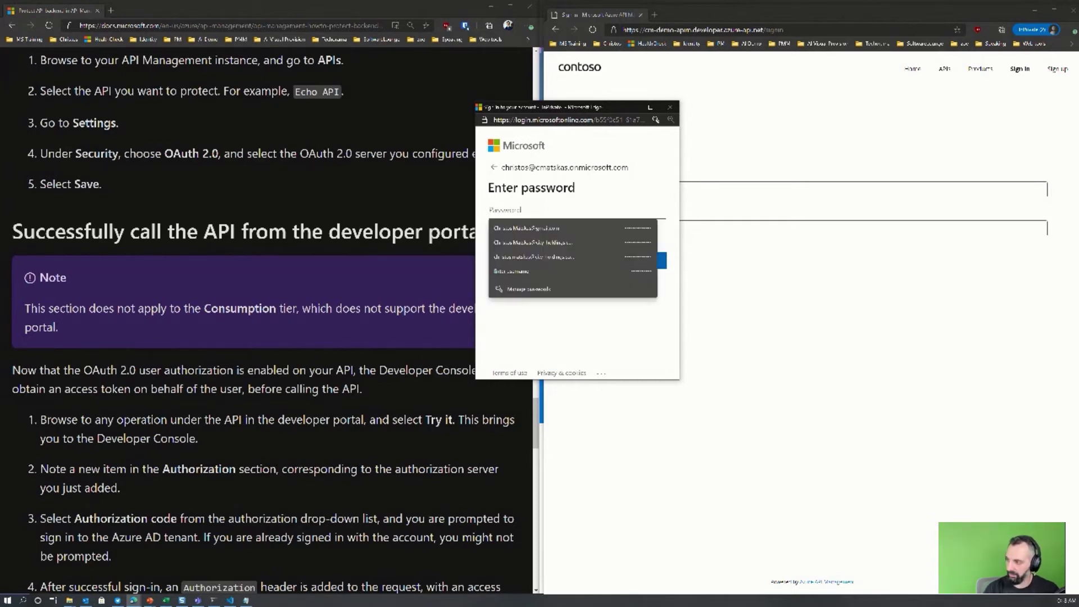
text(***)
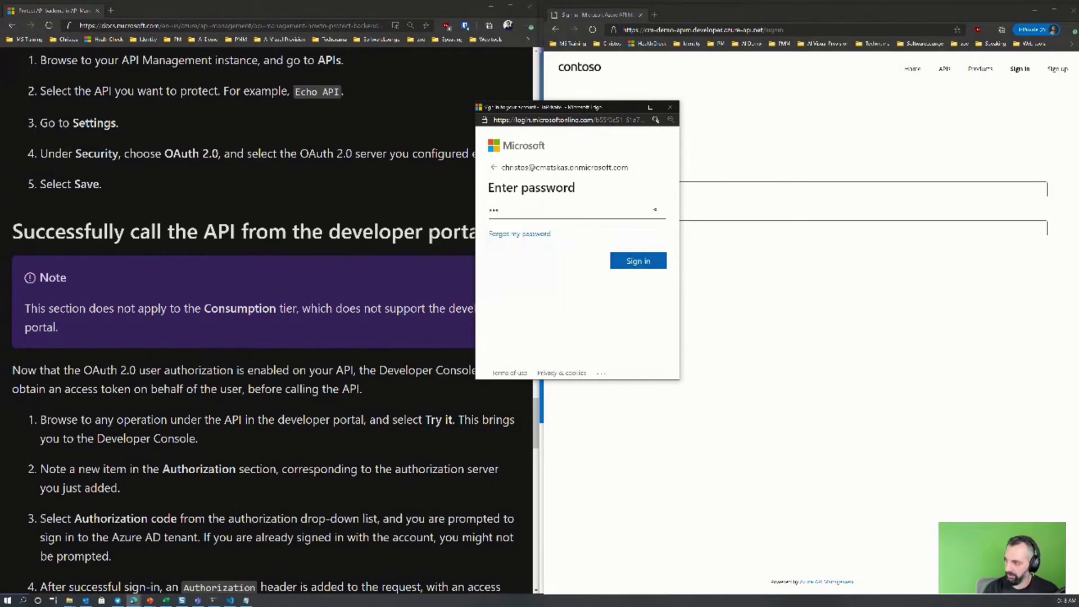
text(********)
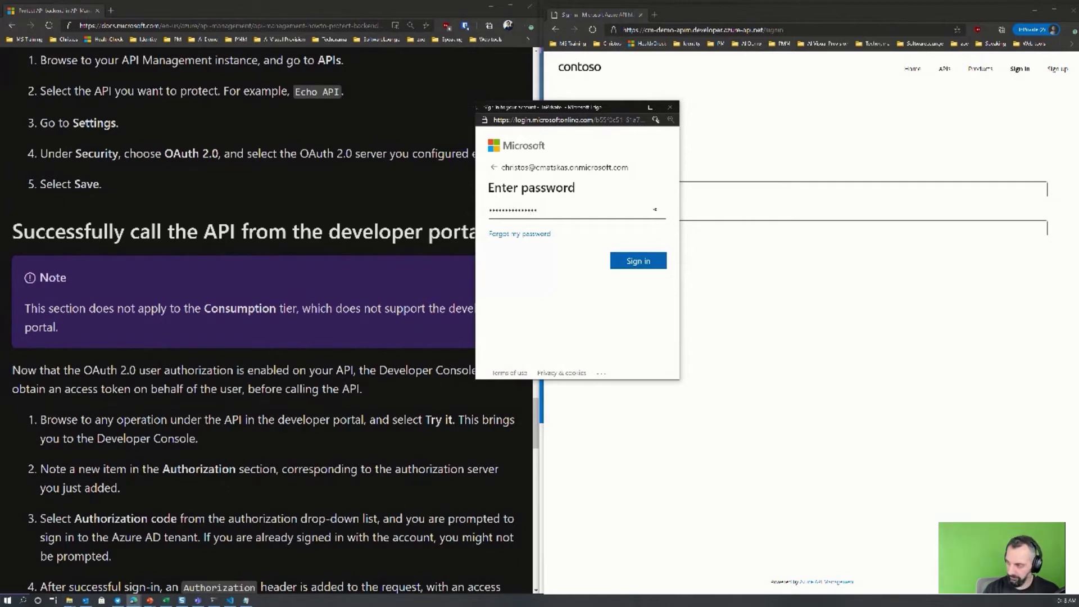
key(Return)
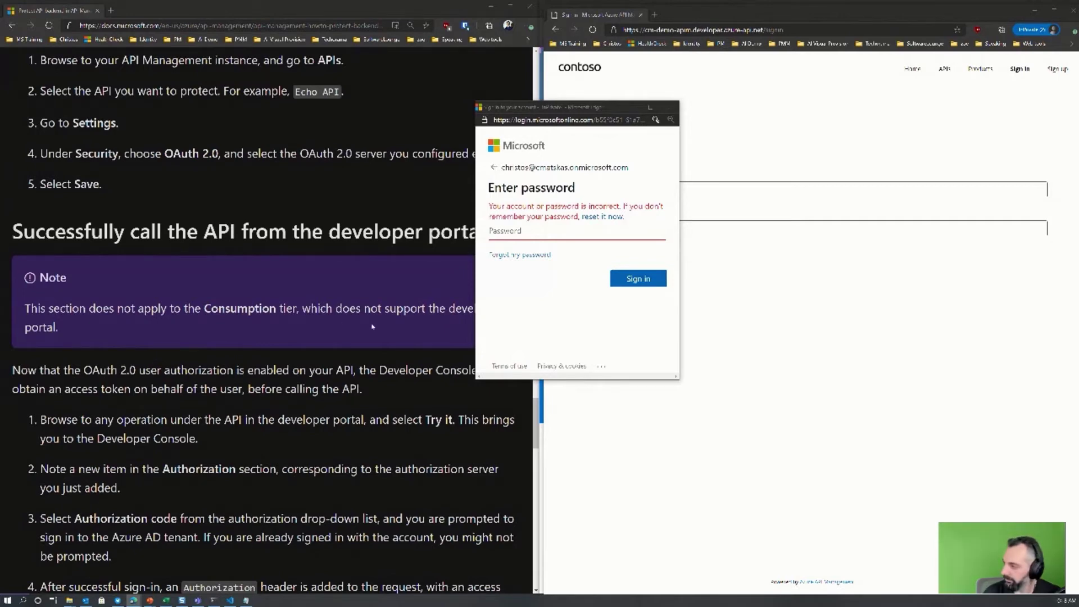
Step: Sign in with the saved password and submit the texted verification code
click(540, 231)
click(539, 247)
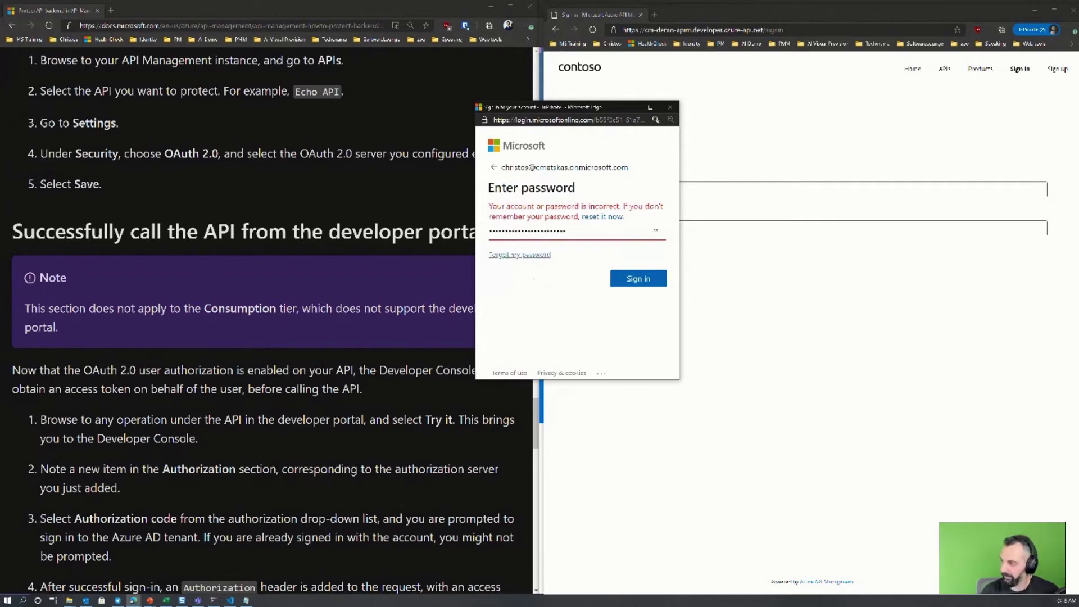
click(639, 279)
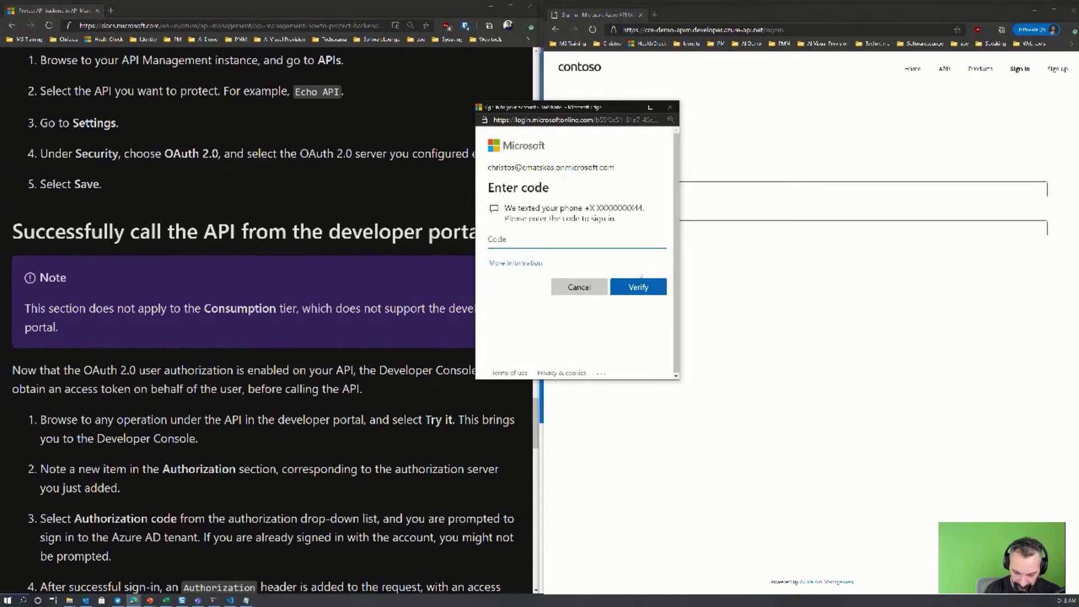
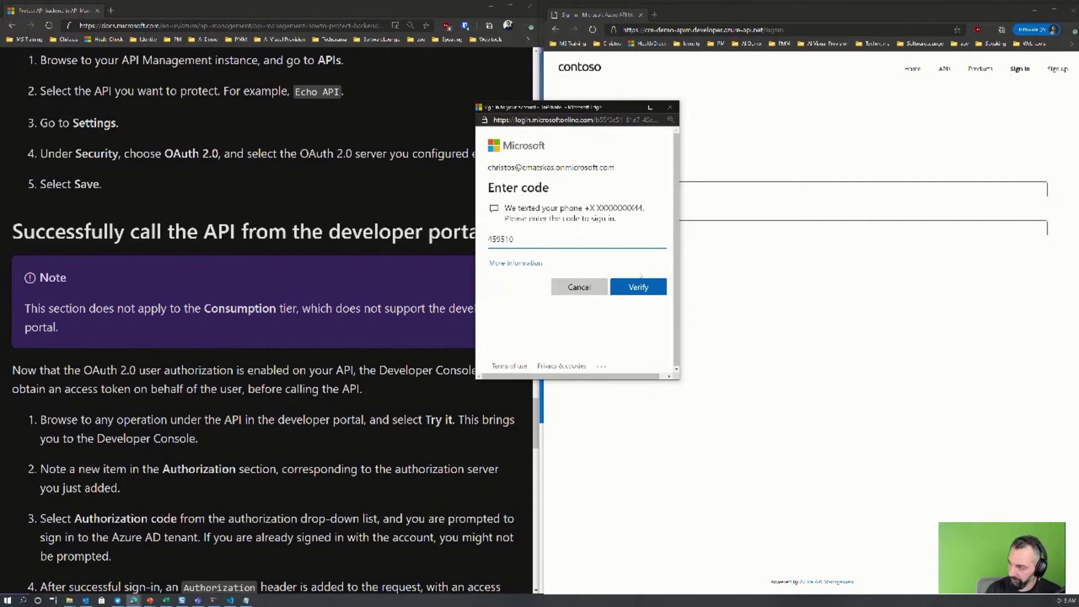
key(Return)
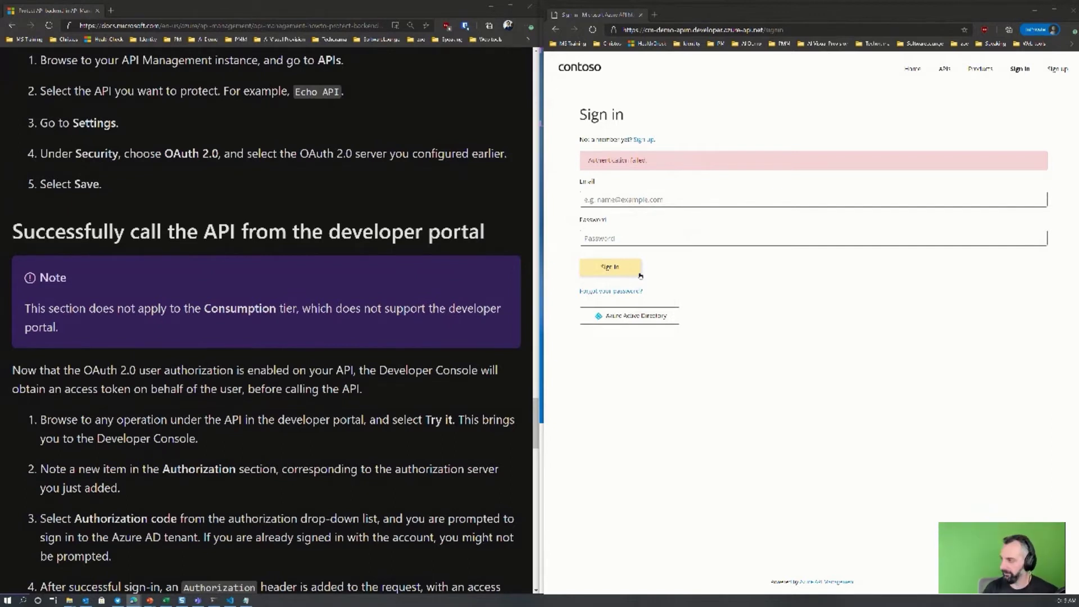
Step: Retry the Azure Active Directory sign-in and cancel the blocked verification attempt
click(627, 317)
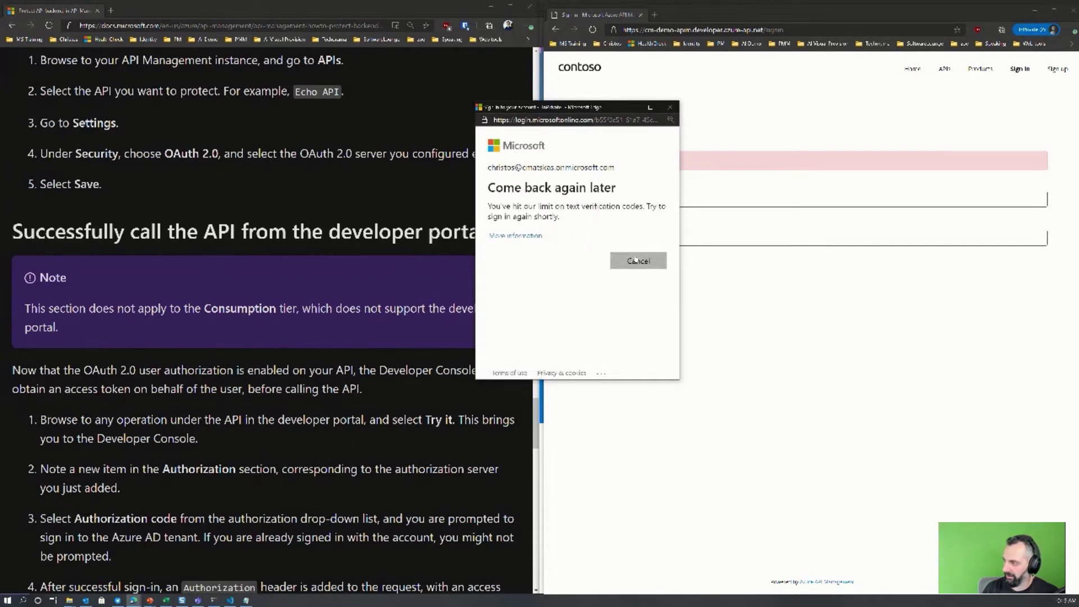
click(523, 236)
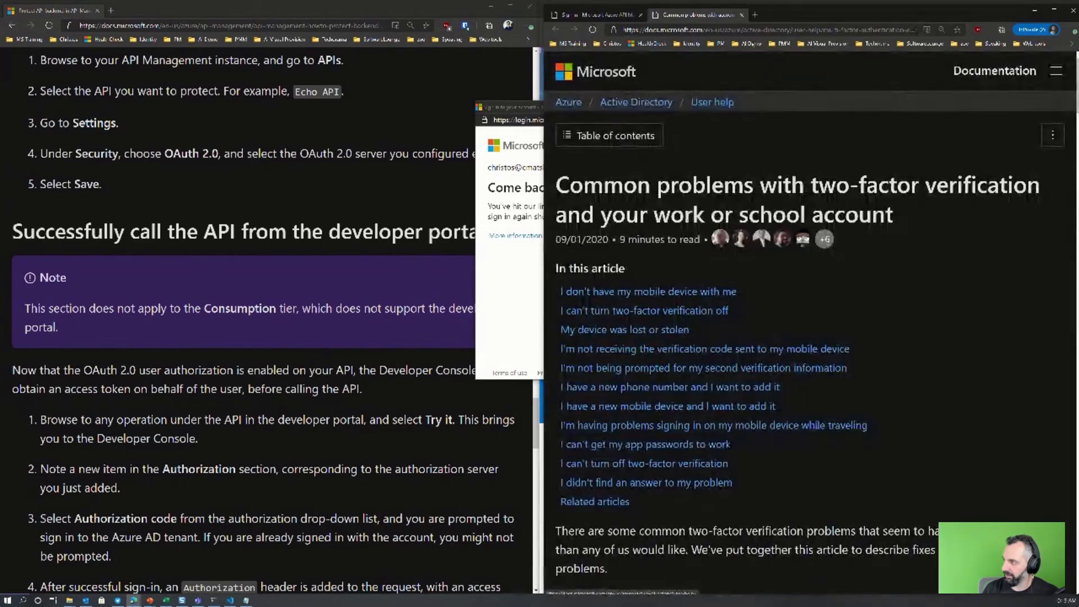
click(742, 14)
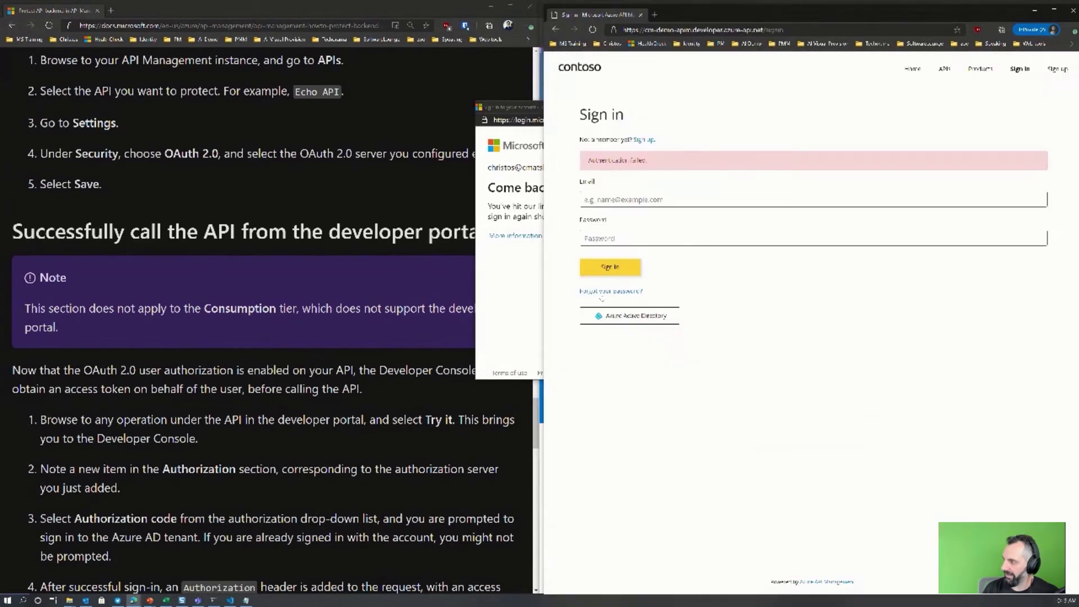
click(528, 284)
click(658, 267)
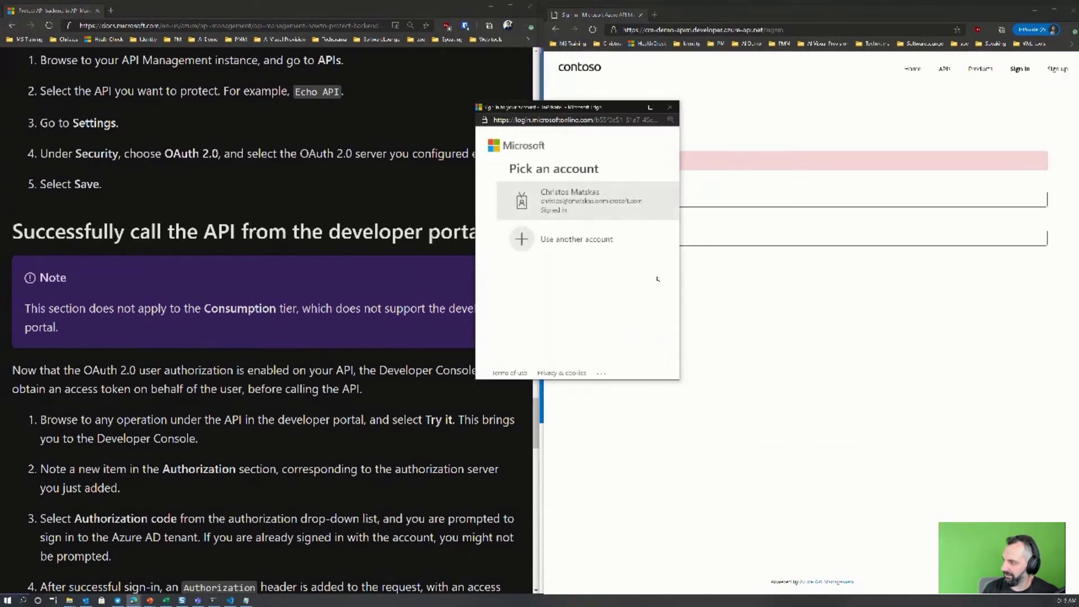
Step: Choose a different, suggested Microsoft account to sign in with
click(540, 239)
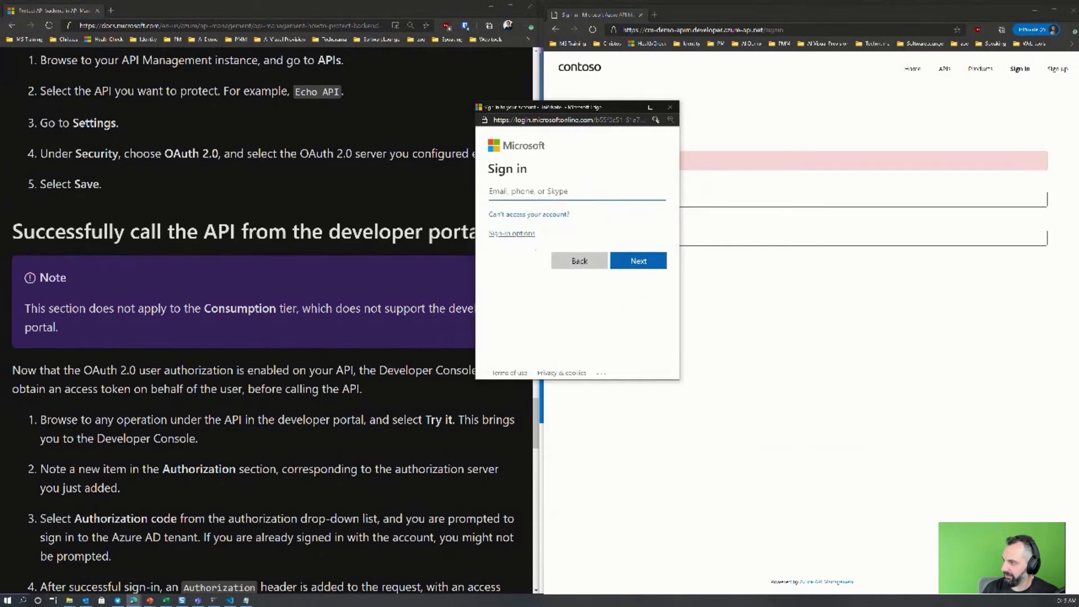
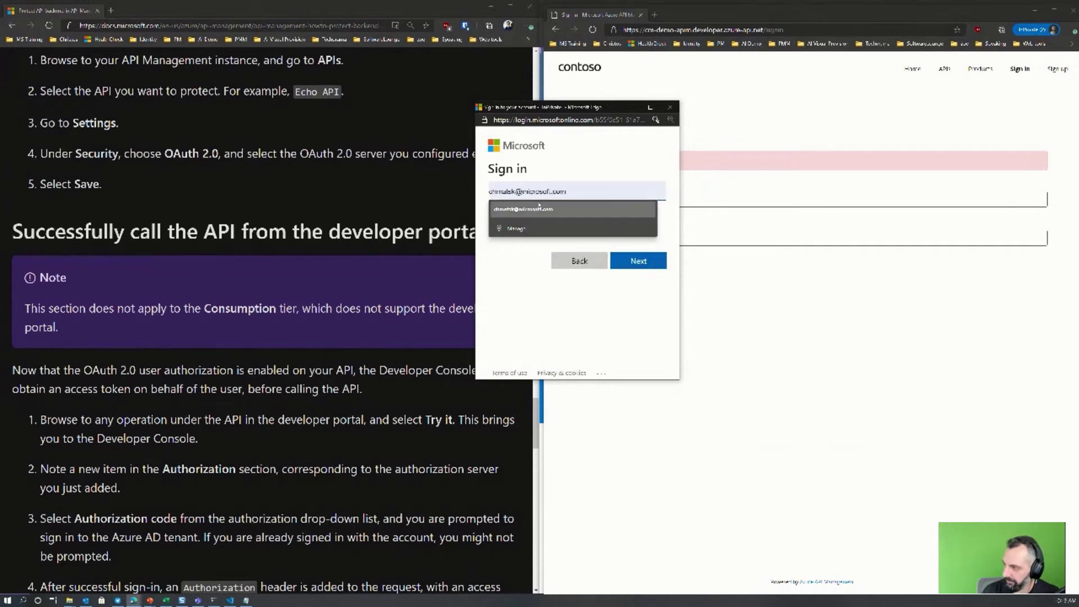
click(529, 209)
click(639, 262)
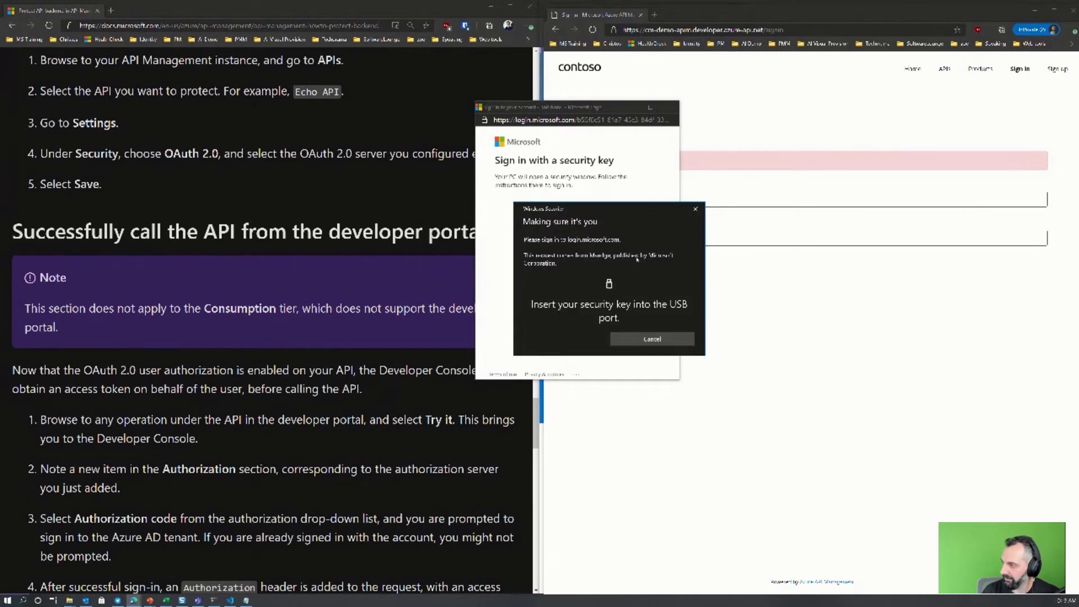
Step: Skip the security key, try the password option, then dismiss the error and return to the Azure portal
click(695, 208)
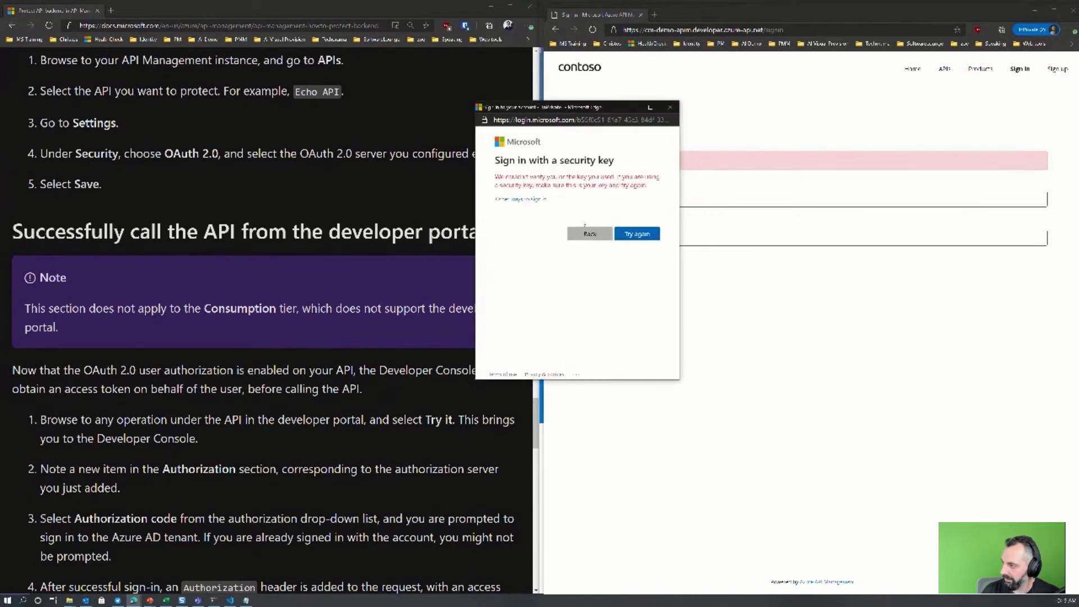
click(533, 201)
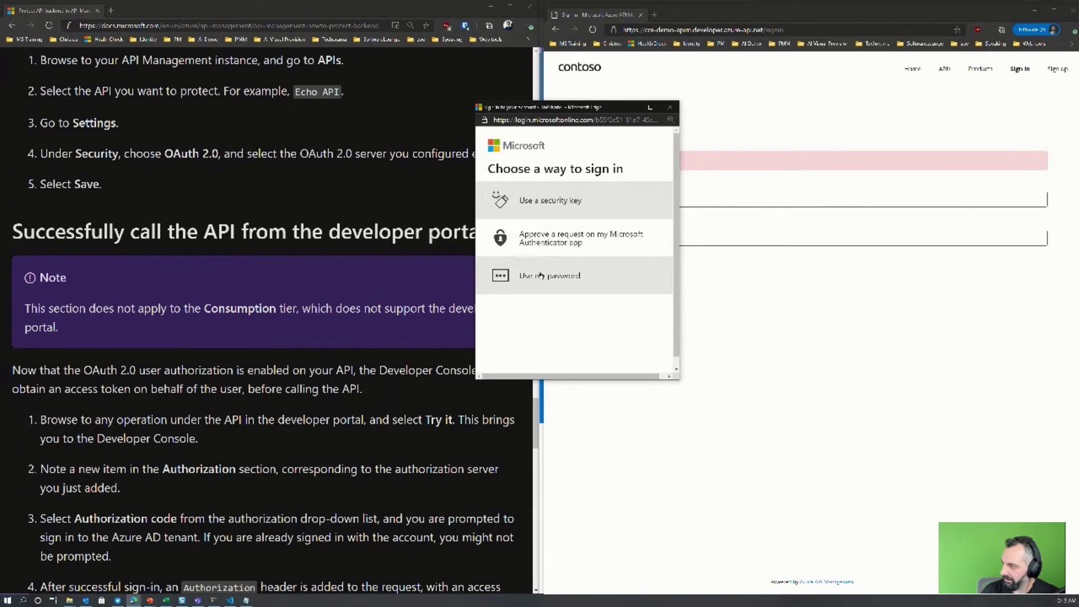
click(541, 276)
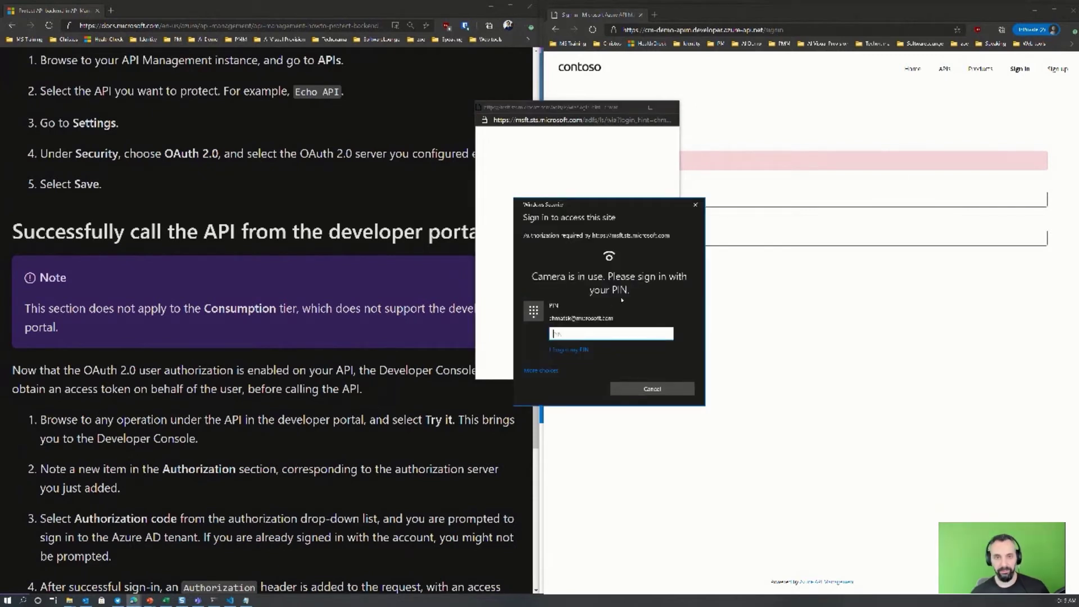
text(******)
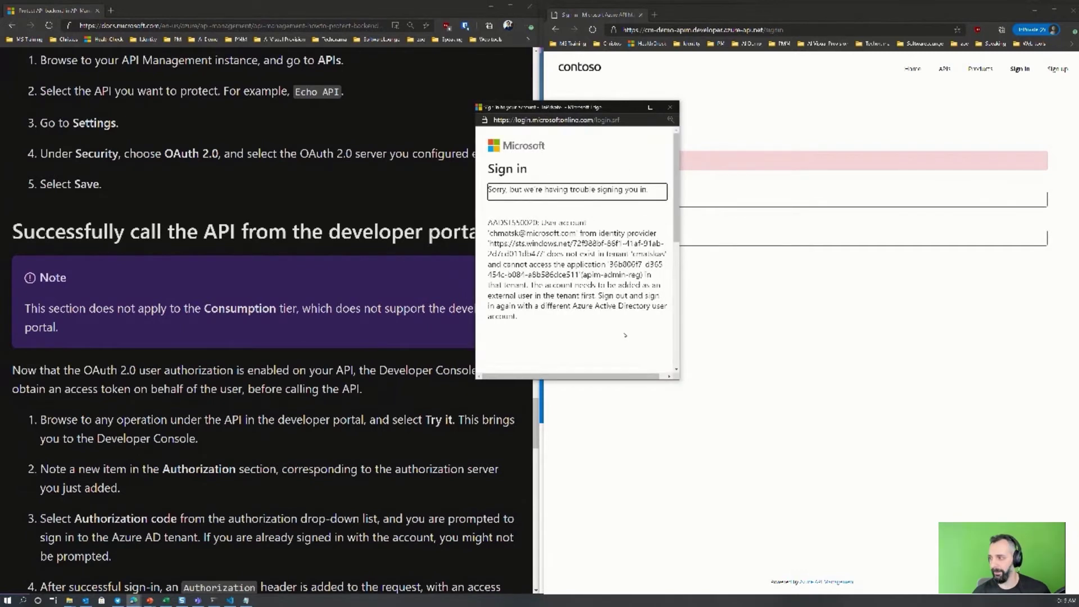
click(670, 107)
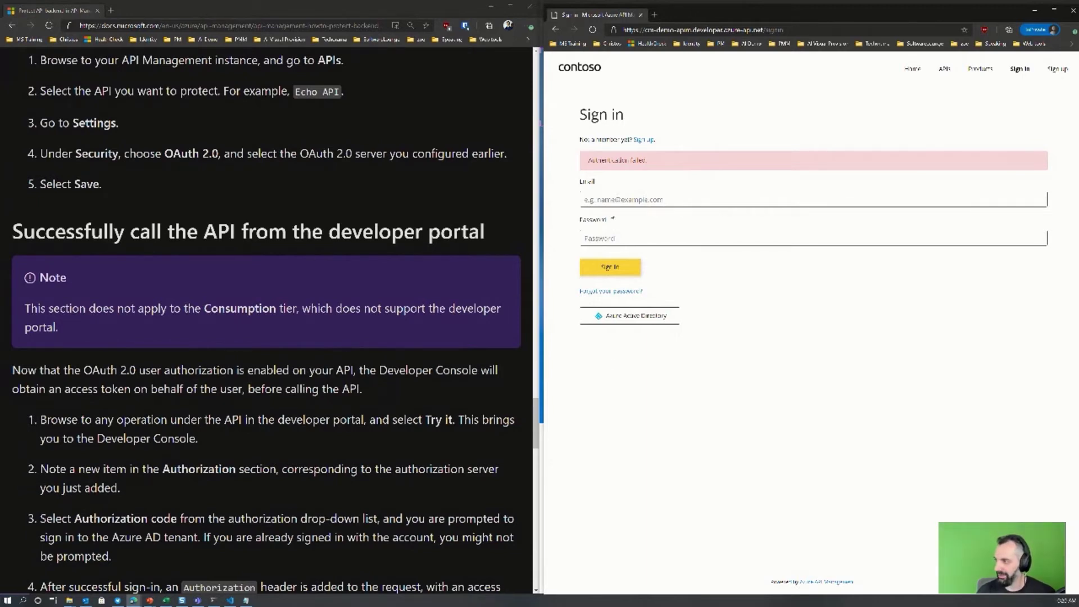
drag(710, 17, 725, 160)
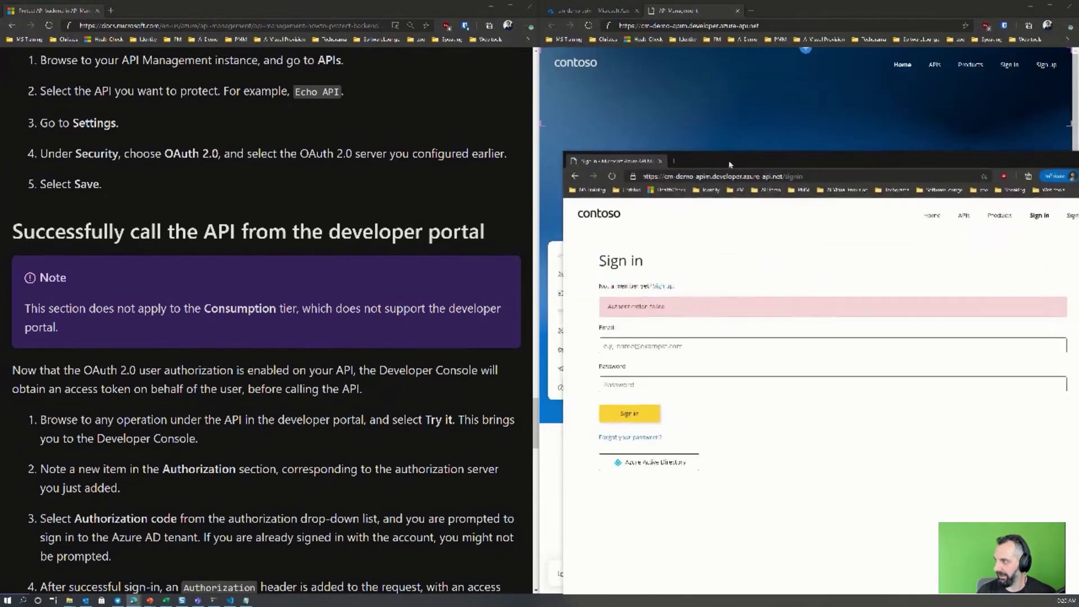
key(alt+Tab)
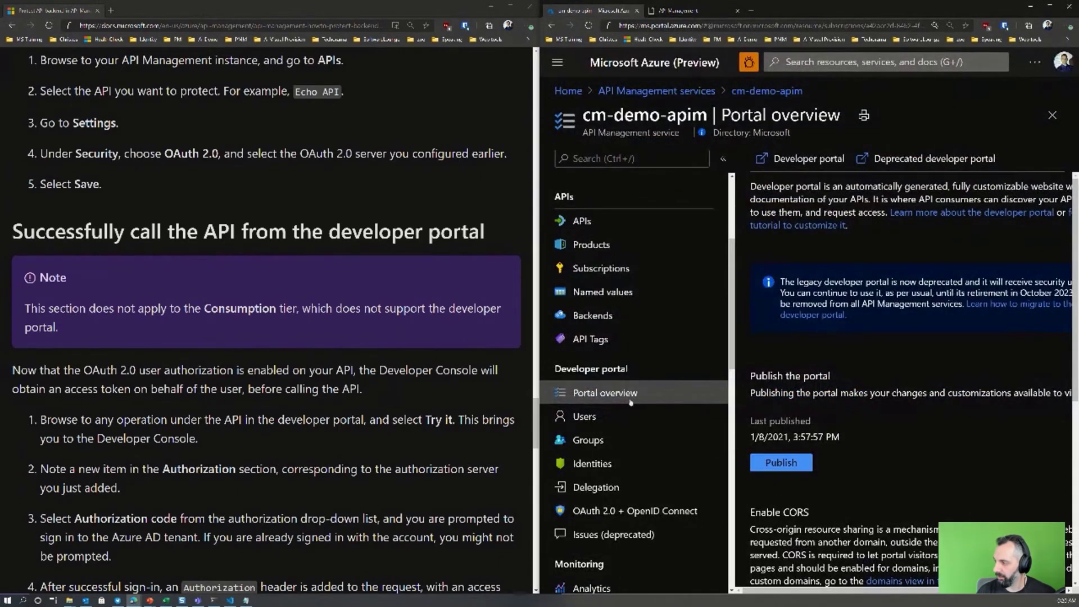
Step: Review the cm-demo-apim Users list (Azure-auth administrator, Basic developer) and close the extra portal tab
click(599, 417)
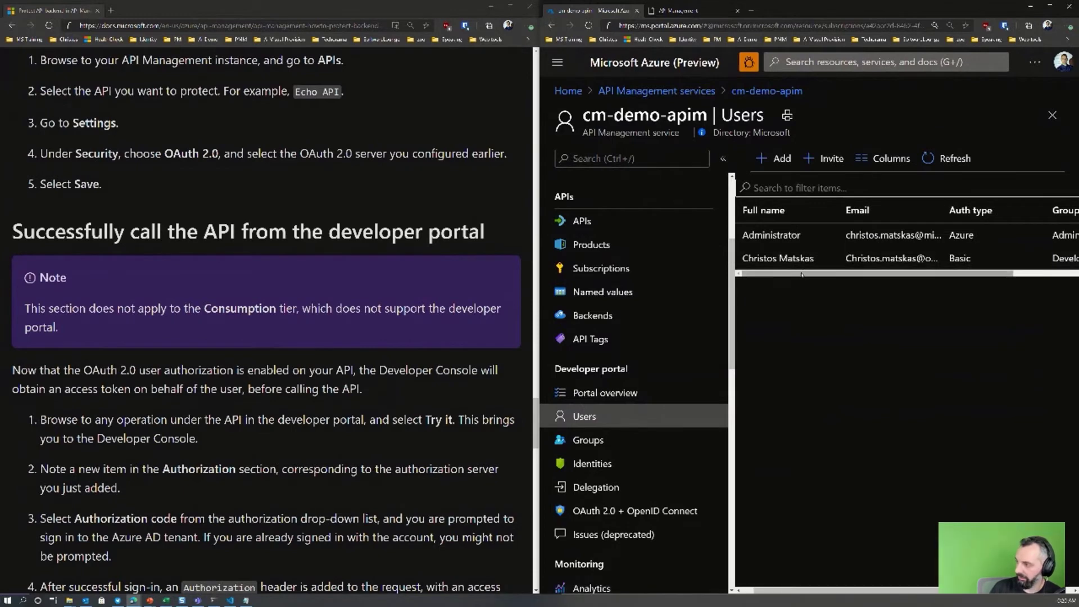
scroll(804, 275, right, 3)
scroll(804, 275, left, 3)
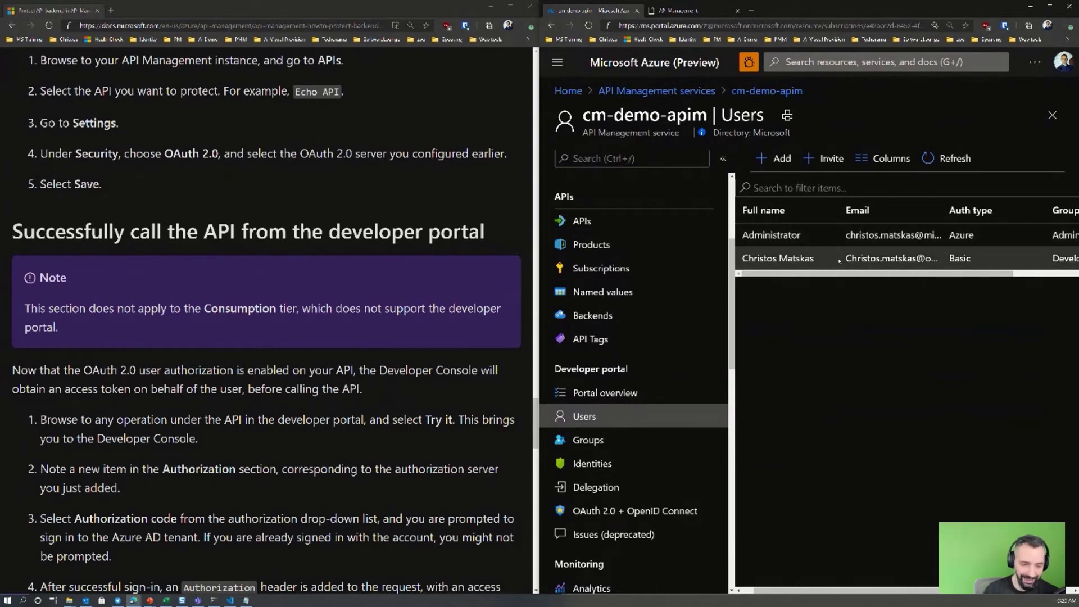
drag(846, 273, 875, 273)
click(680, 10)
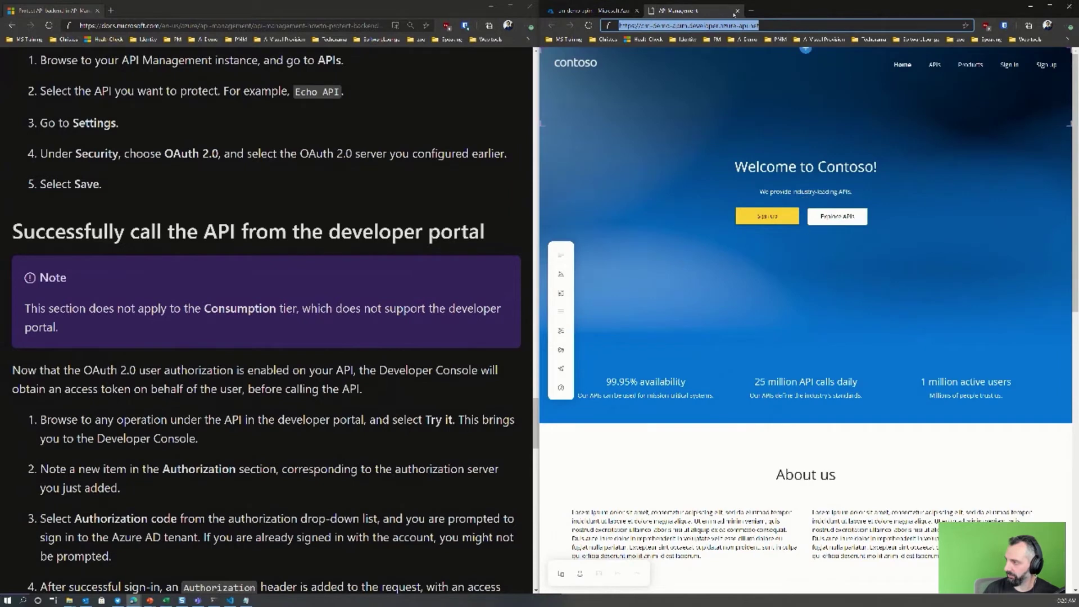
click(737, 10)
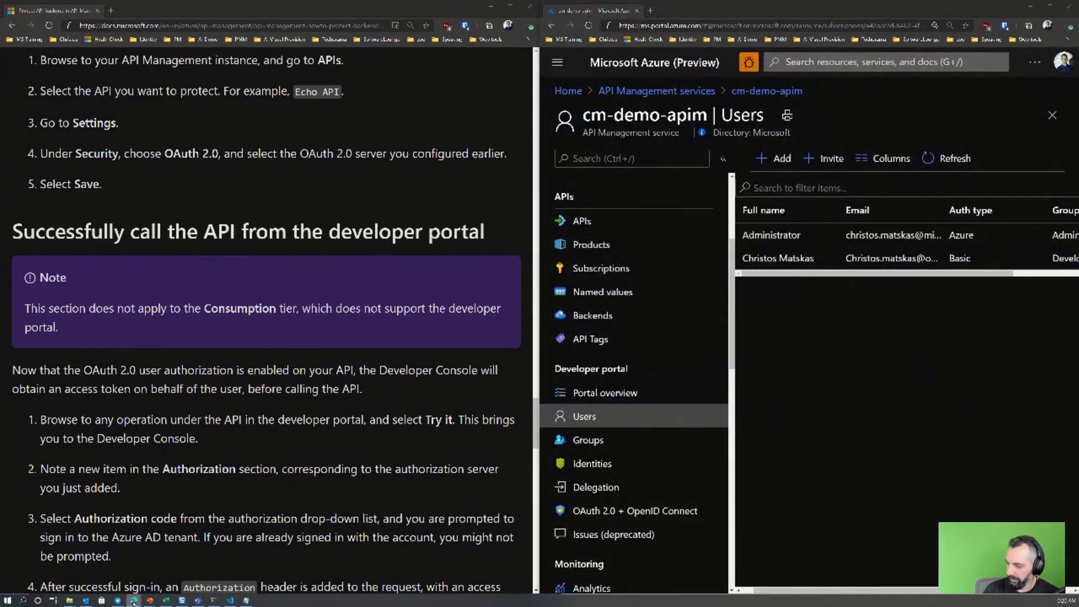
Step: Sign in to the developer portal with the saved Basic account email and its password, then browse APIs
mouse_move(134, 600)
click(324, 568)
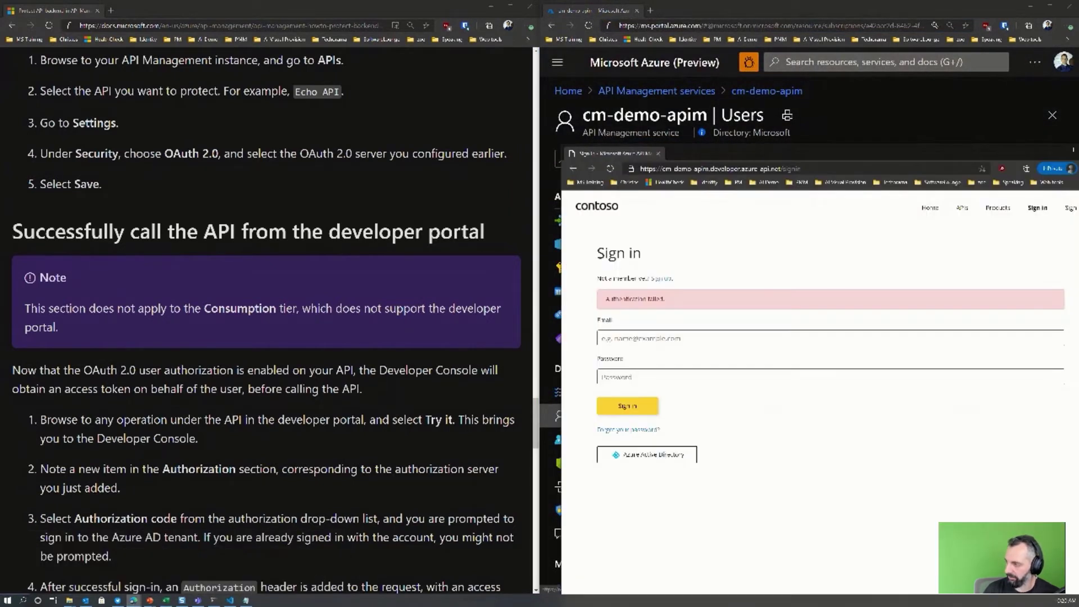
click(627, 338)
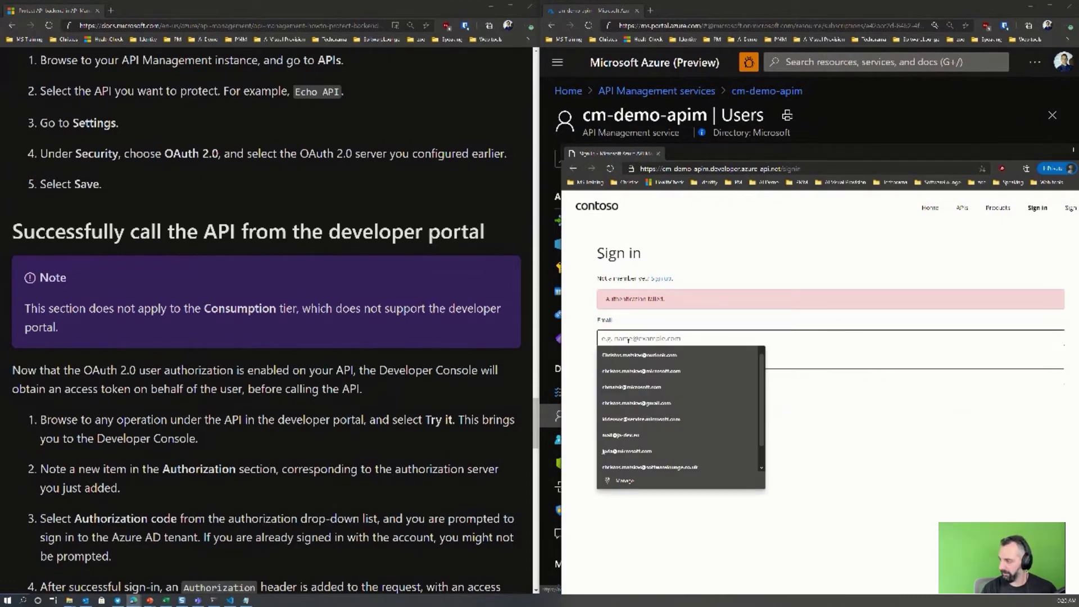
key(Down)
key(Return)
text(••)
text(•••••)
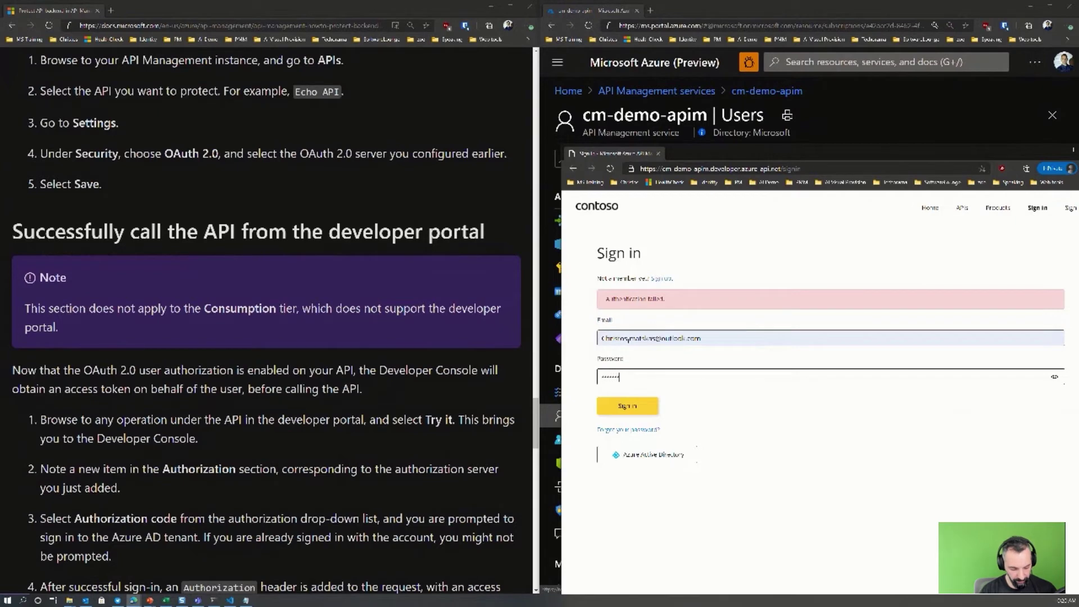
key(Return)
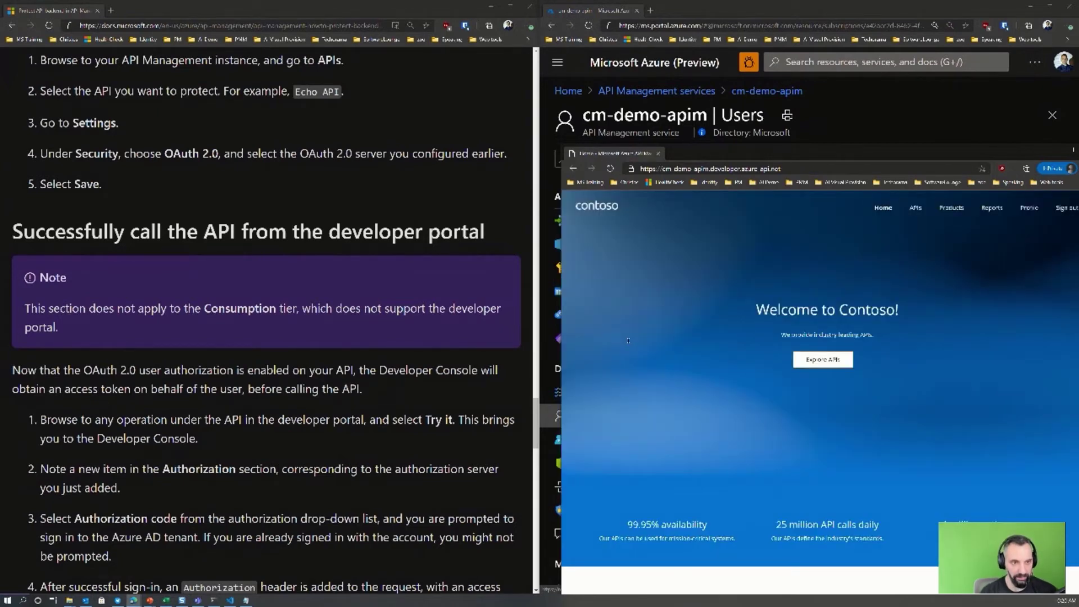
click(915, 208)
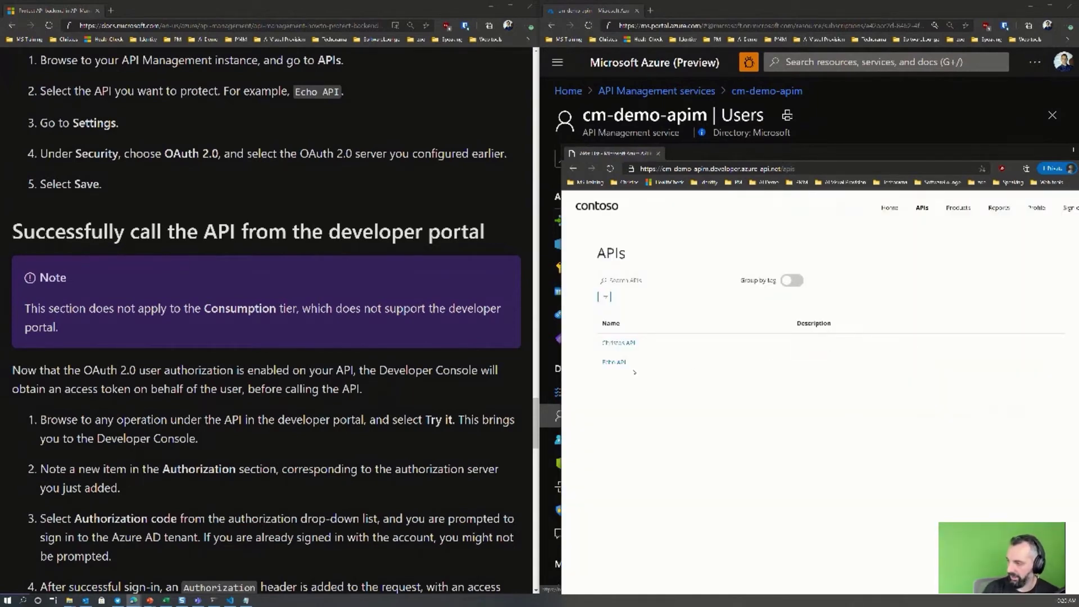
Step: Open Echo API's Retrieve resource operation and maximize the developer portal window
click(613, 362)
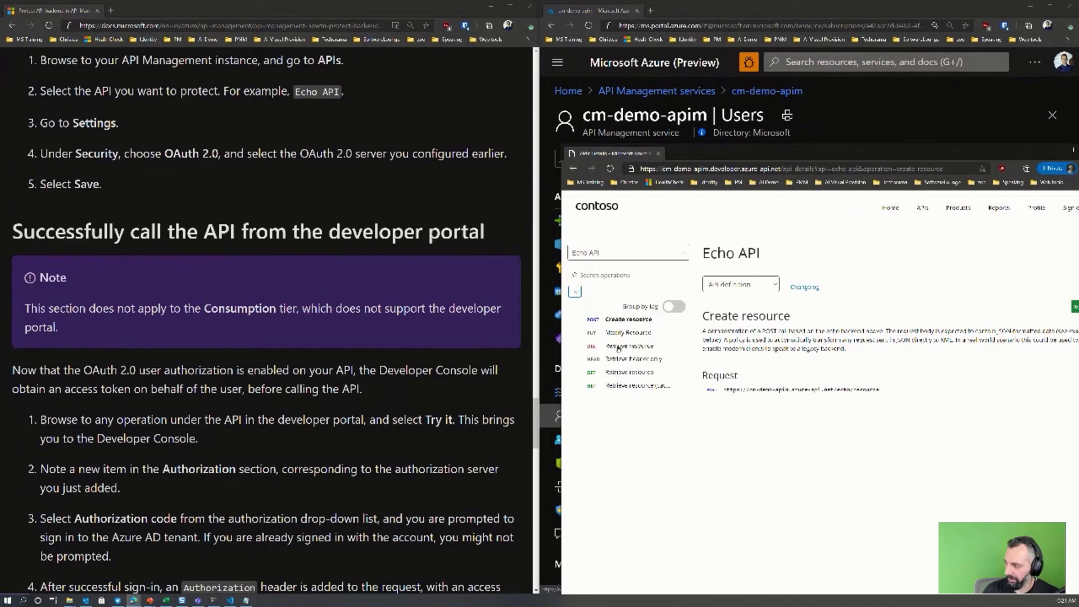
click(622, 373)
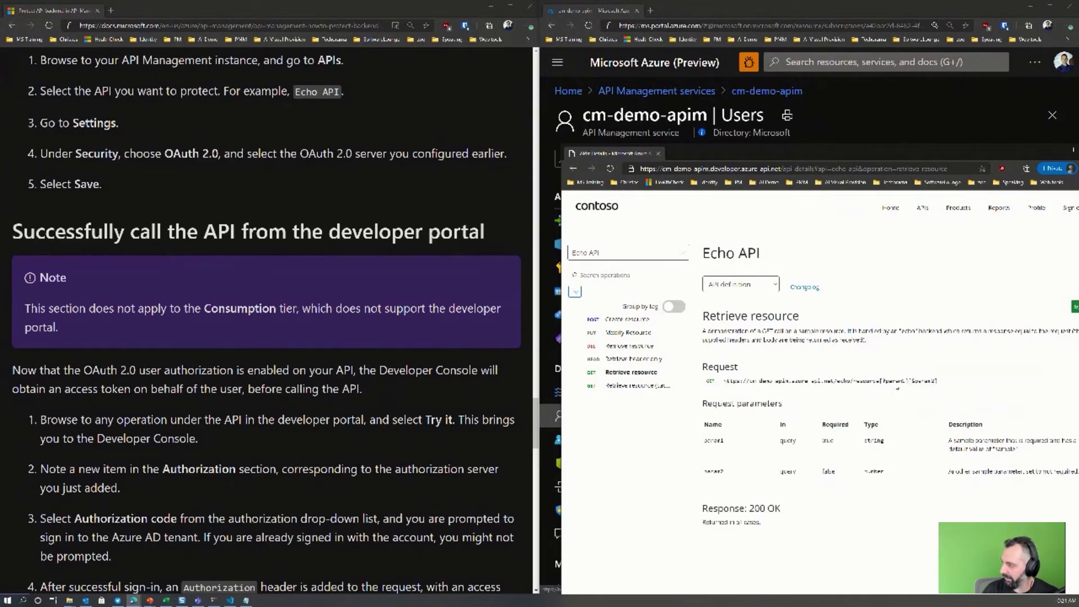
drag(867, 14, 472, 67)
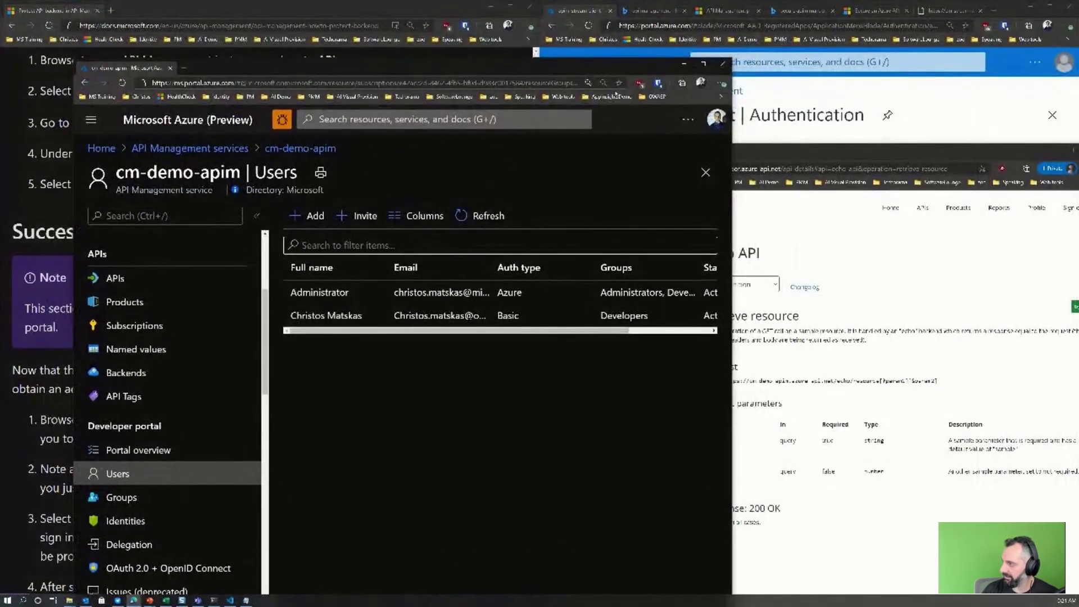
click(683, 63)
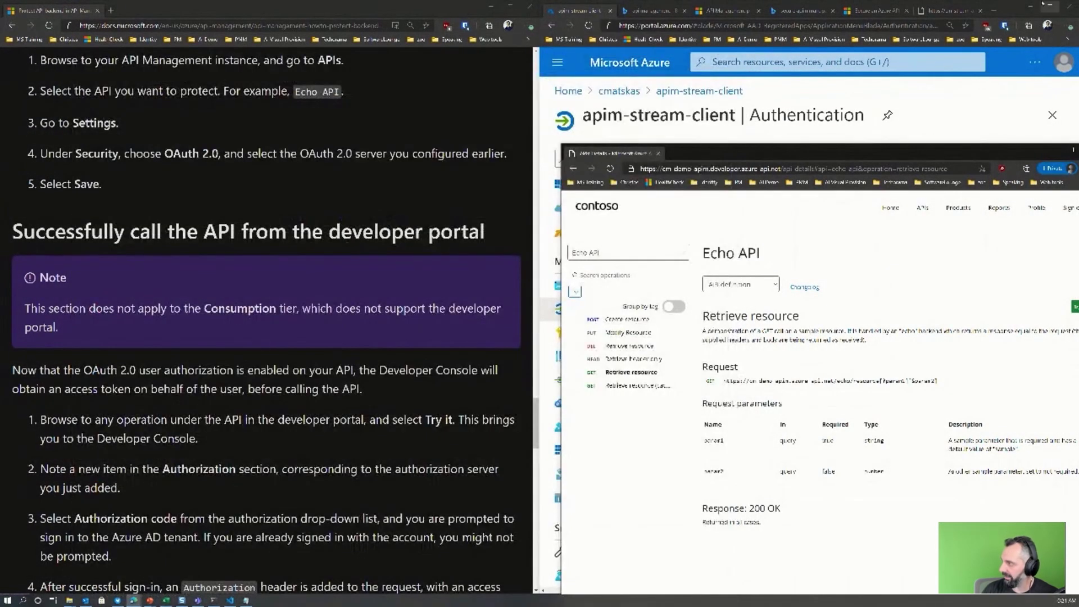
click(1047, 4)
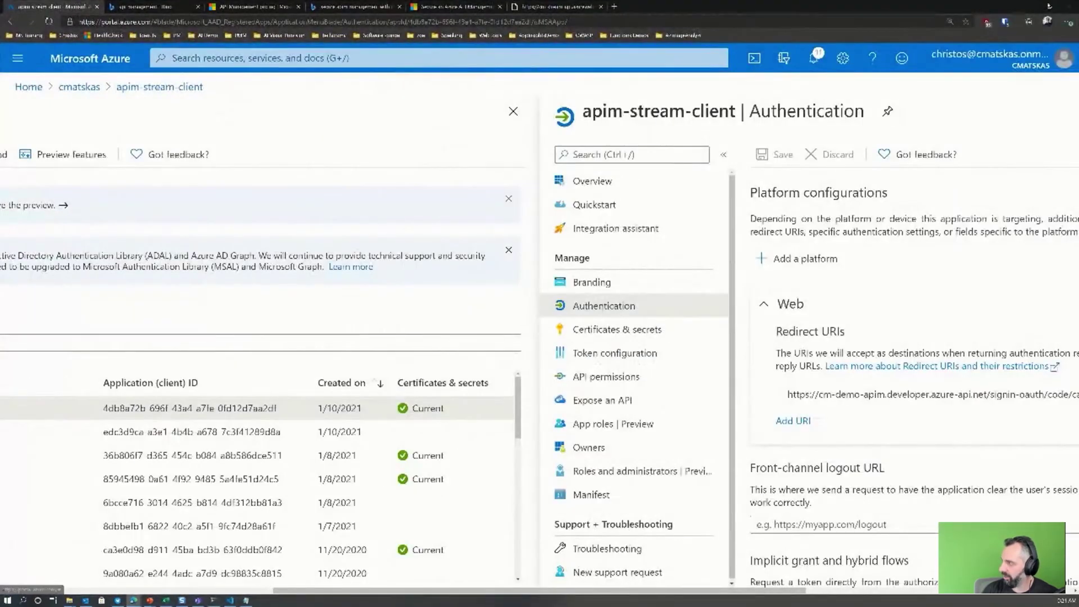
click(1049, 7)
drag(853, 157, 449, 2)
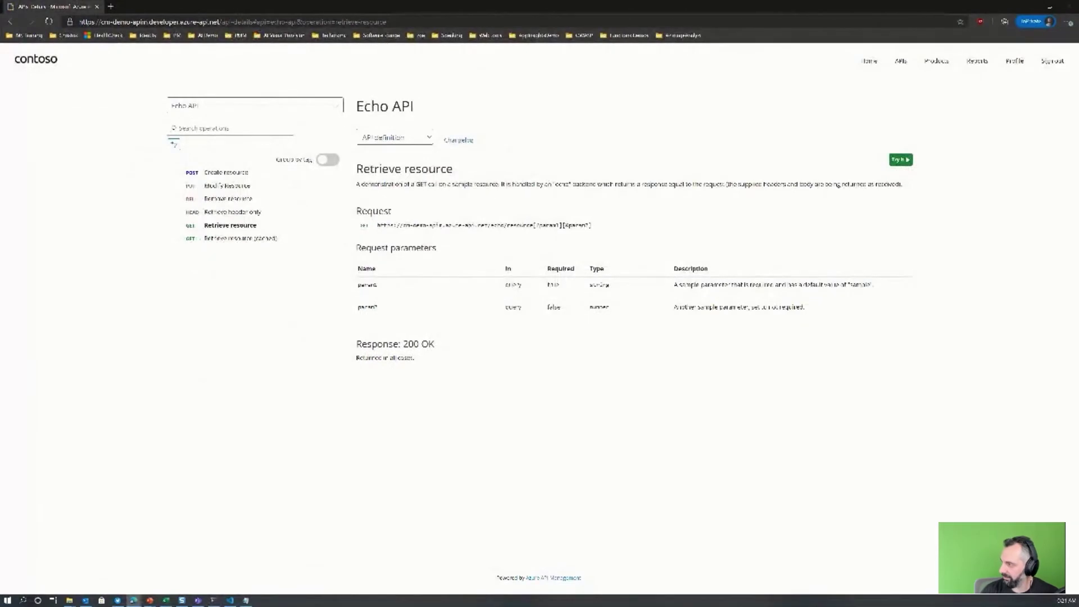
Step: Reset zoom to 100%, open Try it for Retrieve resource, and focus the Subscription key field
key(ctrl+0)
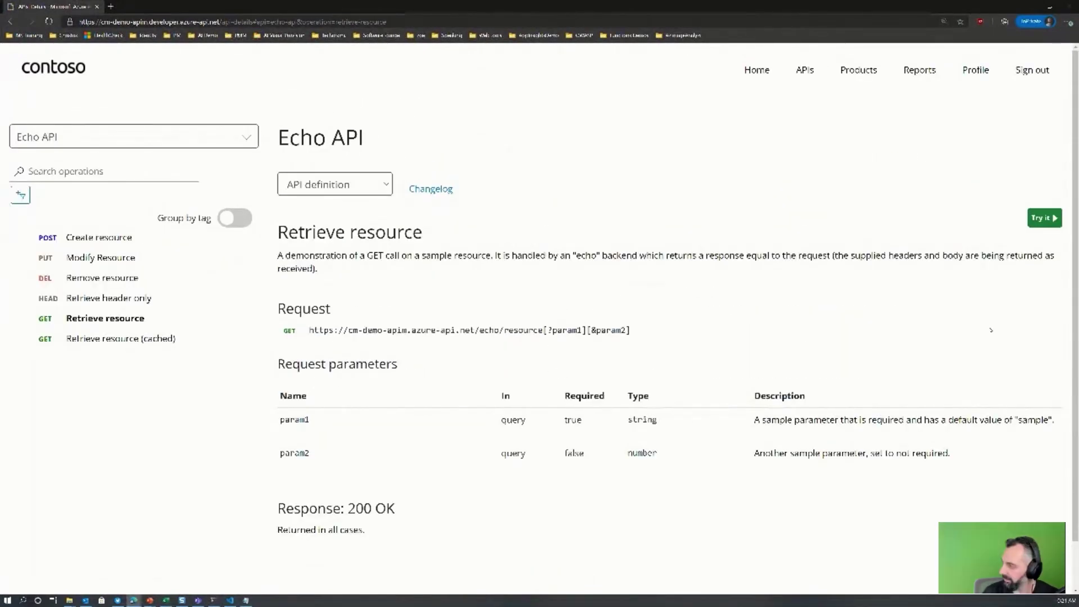
click(1046, 219)
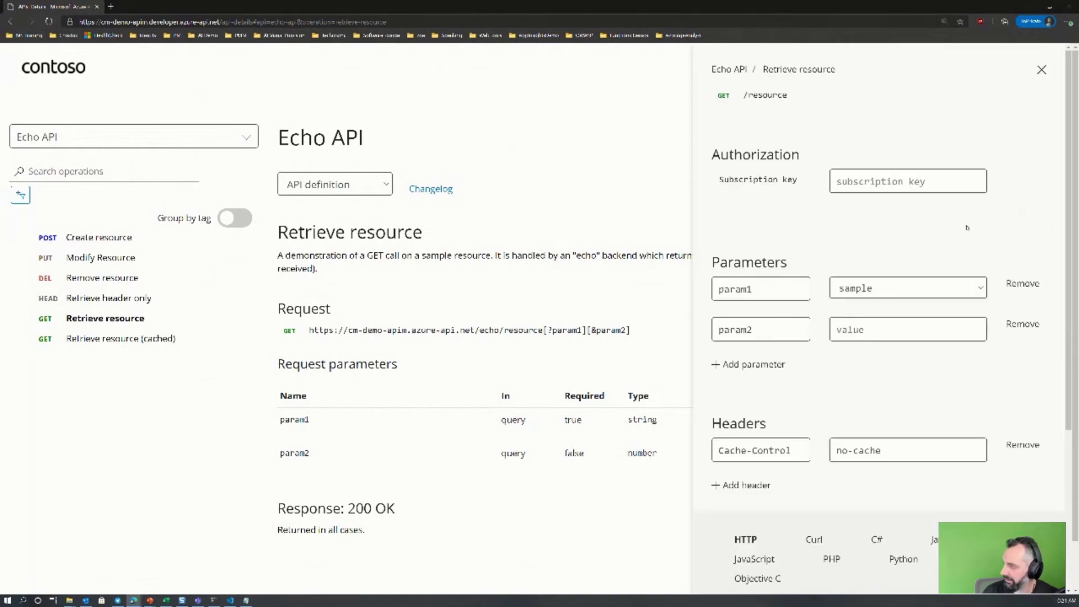
click(876, 182)
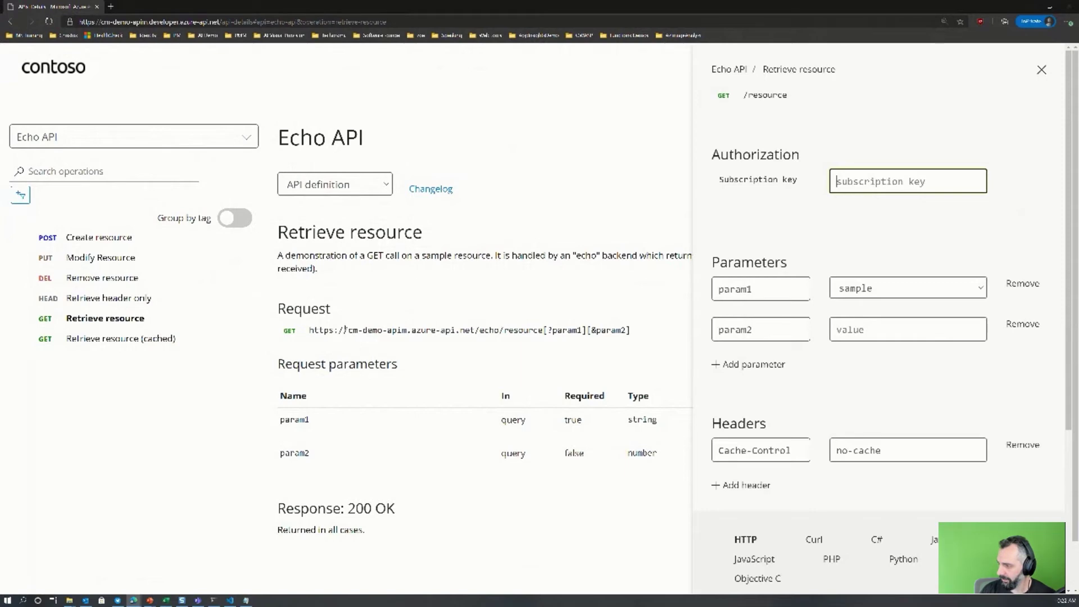
scroll(877, 314, down, 5)
scroll(877, 315, up, 5)
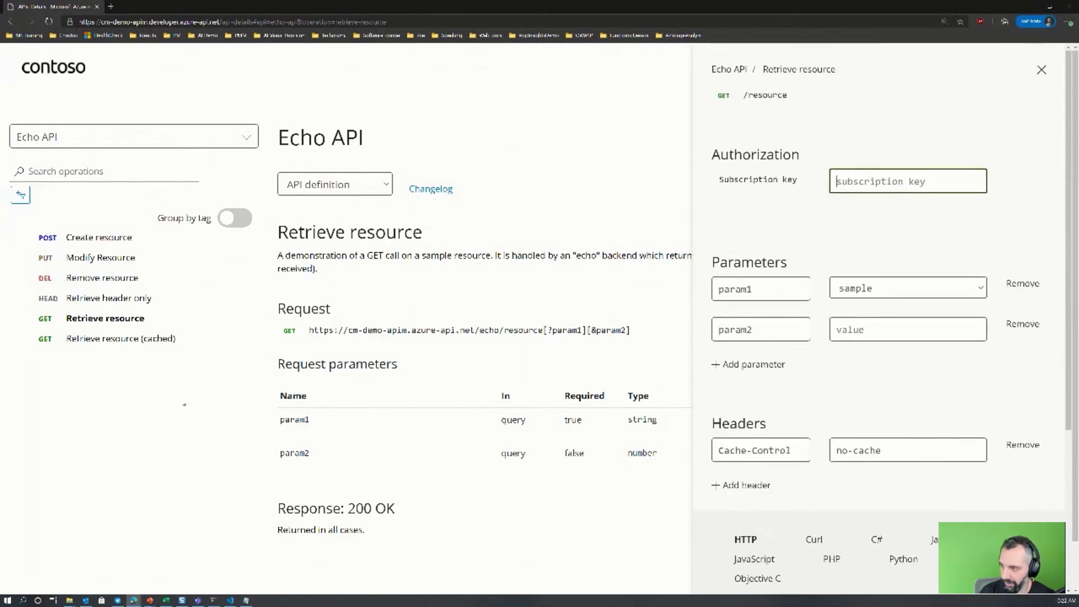
click(133, 600)
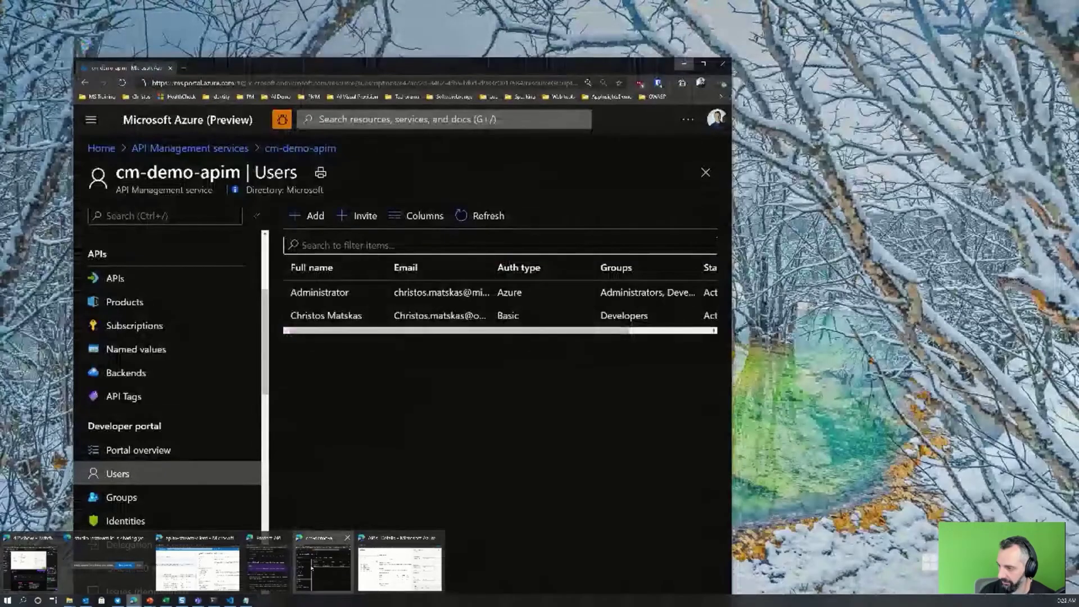
Step: Open cm-demo-apim's Subscriptions page showing Starter, Unlimited and Service subscriptions
click(323, 564)
scroll(207, 398, down, 2)
scroll(207, 398, up, 5)
click(123, 439)
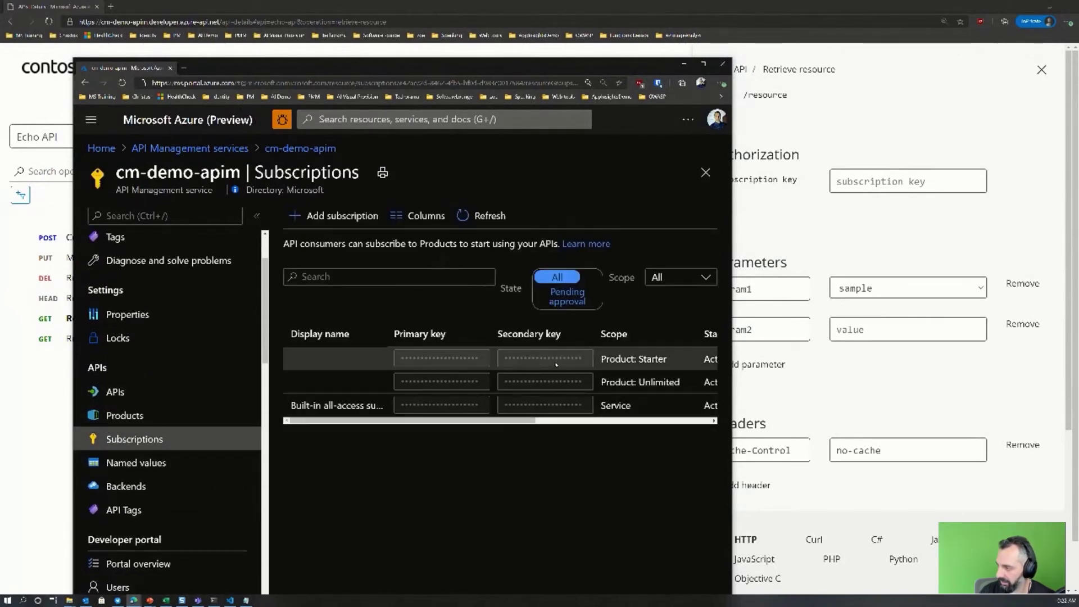
drag(731, 304, 917, 304)
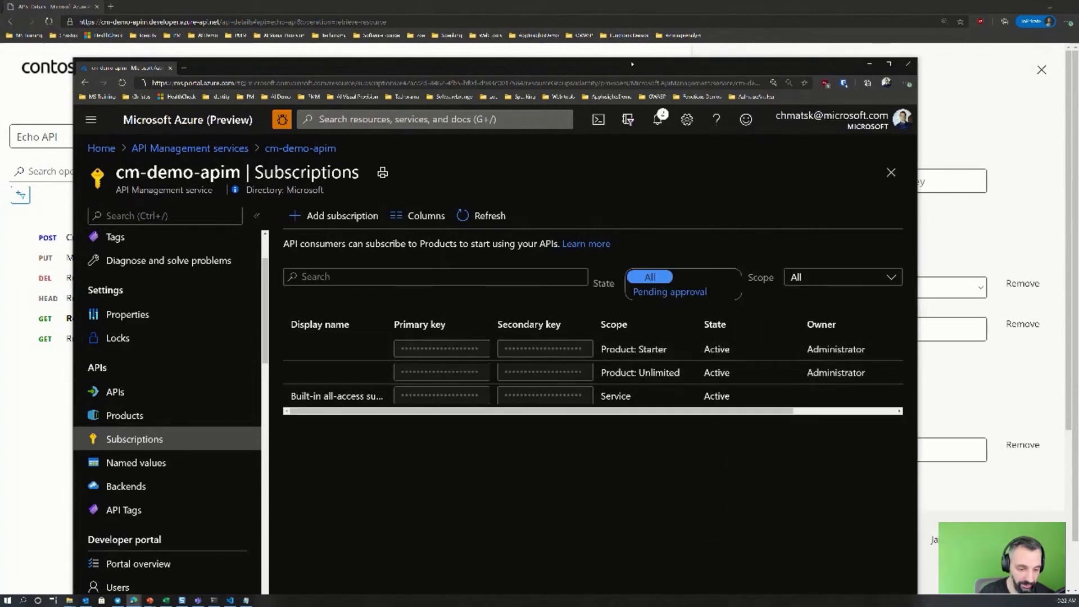
click(870, 63)
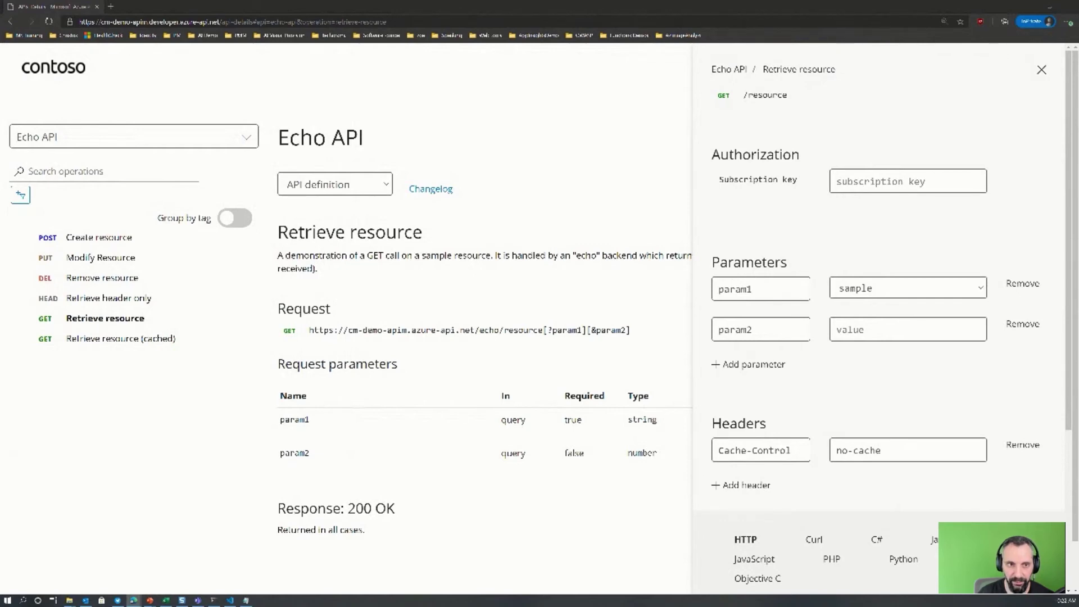
Step: Reveal and copy the Starter subscription's primary key, then return to the developer portal
key(alt+Tab)
drag(564, 52, 581, 24)
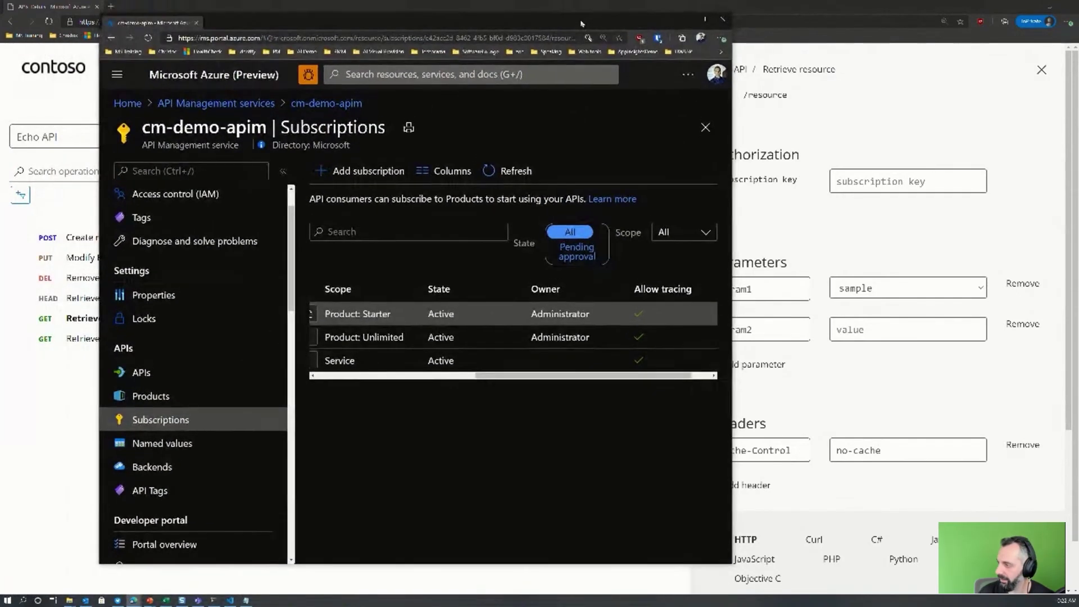
mouse_move(477, 378)
mouse_down()
mouse_move(445, 377)
mouse_move(467, 377)
mouse_up()
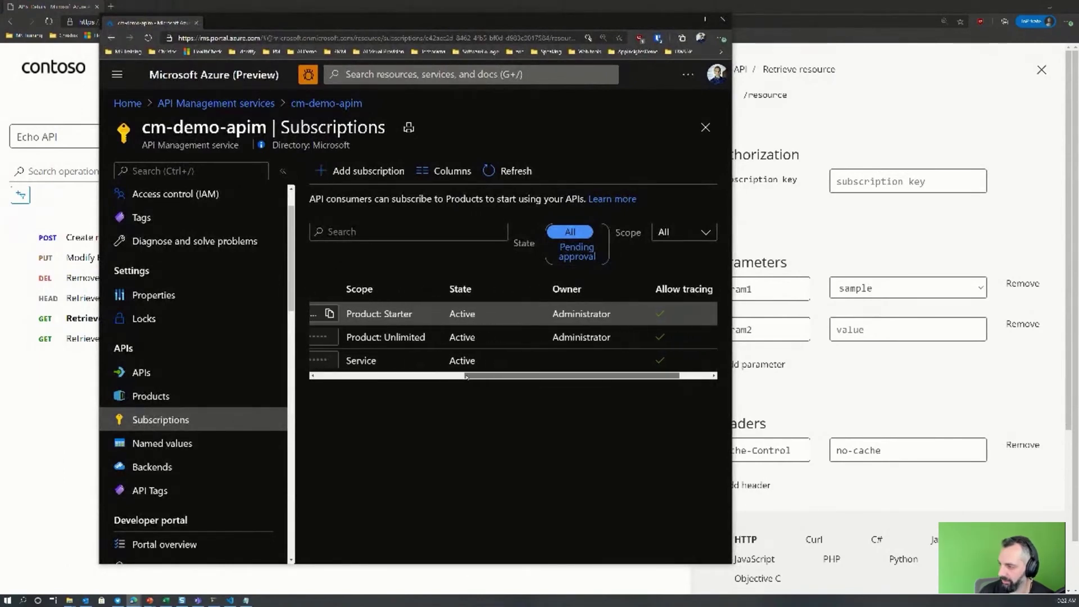
drag(558, 377, 592, 377)
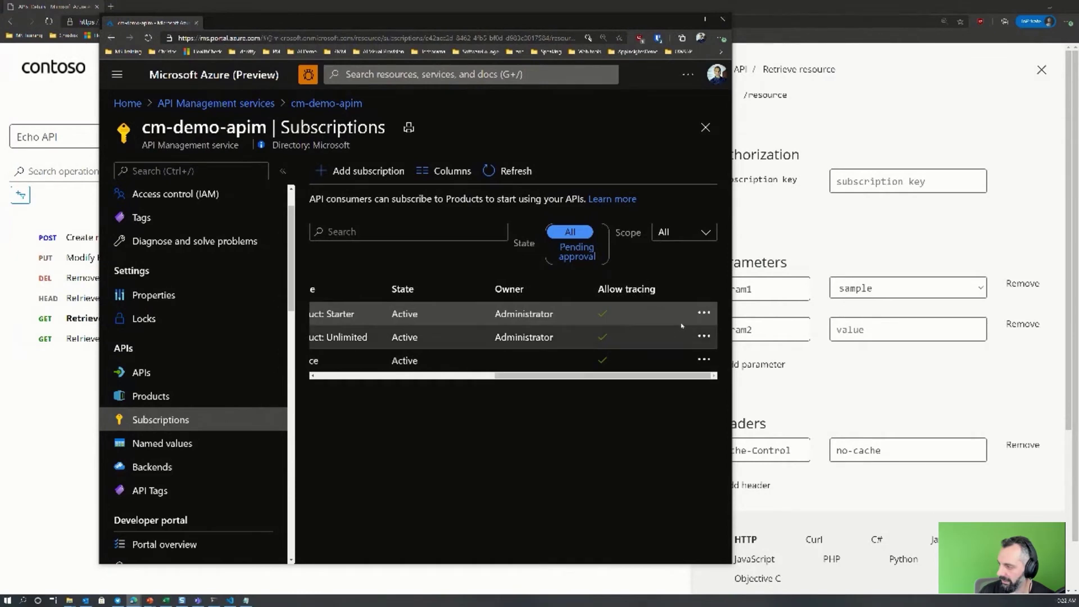
click(703, 313)
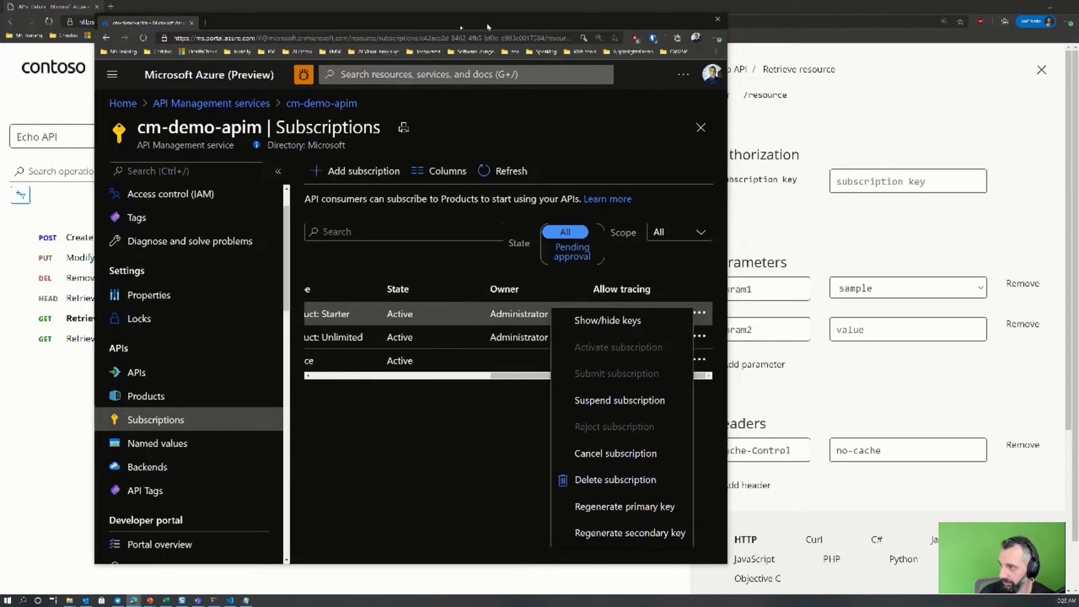
key(alt+Tab)
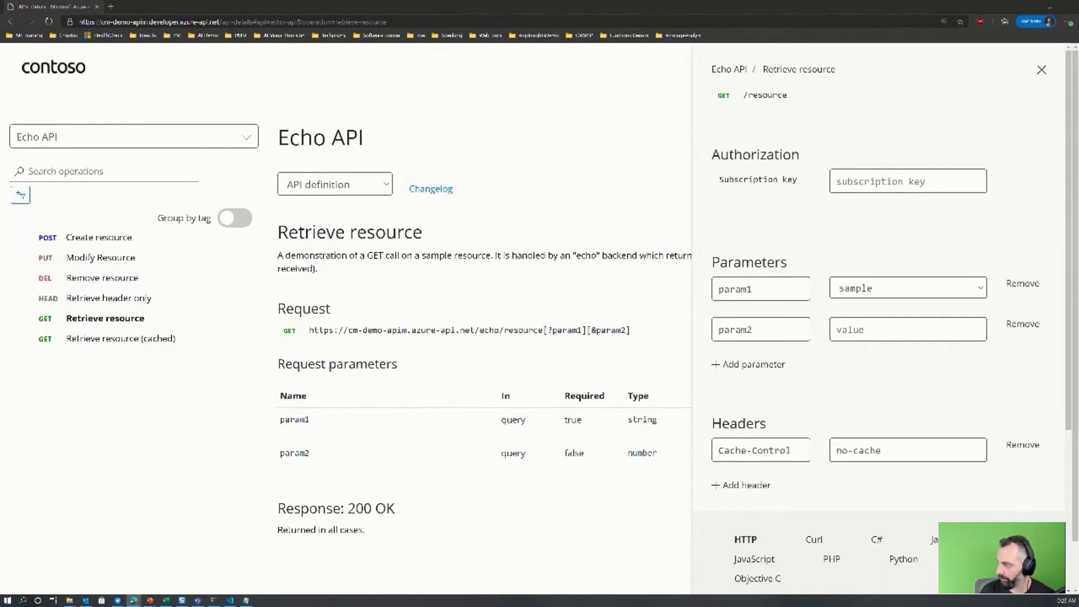
Step: Paste the Starter key and send the Retrieve resource test request, getting 200 OK
click(883, 181)
key(ctrl+v)
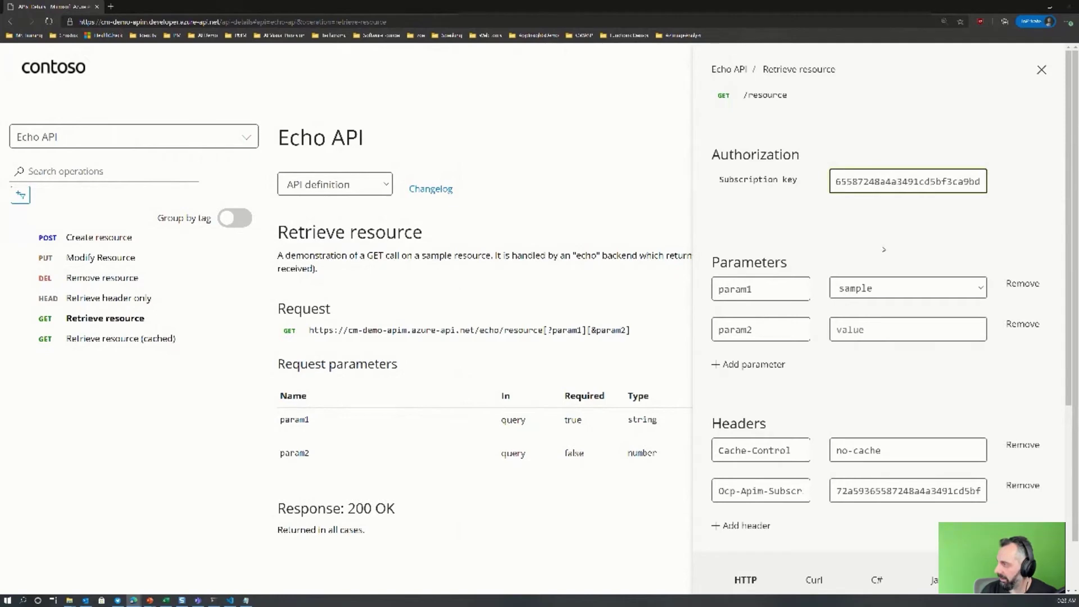
scroll(883, 231, down, 6)
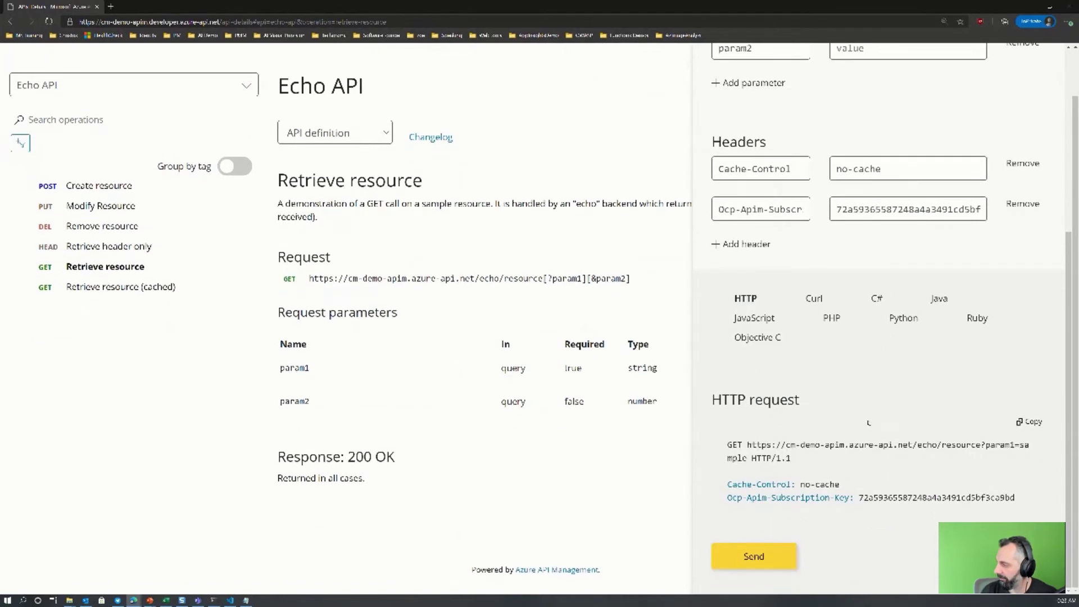
scroll(870, 419, up, 2)
scroll(824, 410, down, 2)
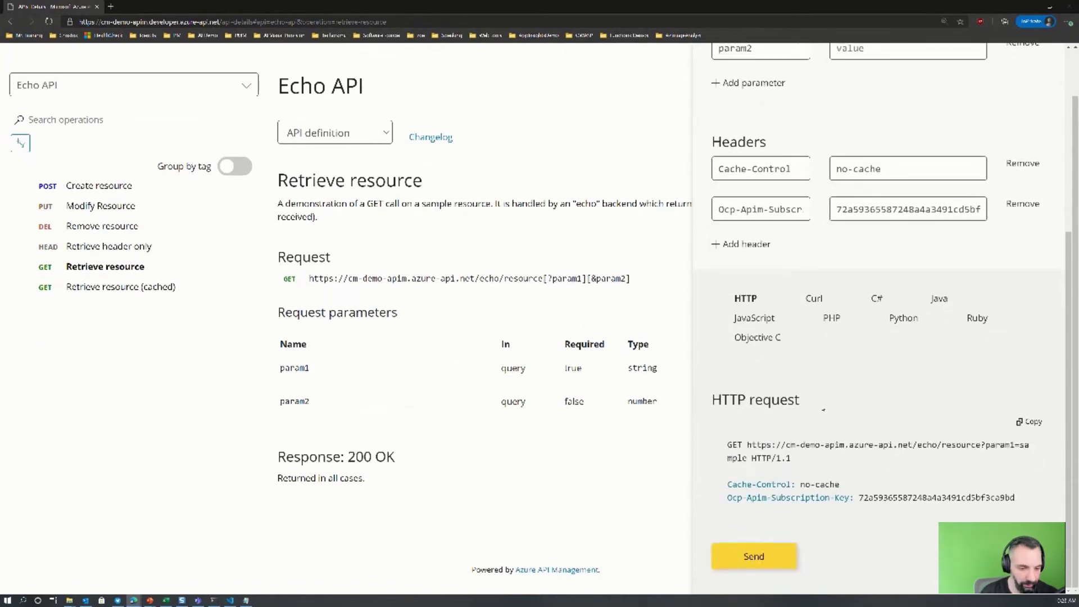
click(745, 554)
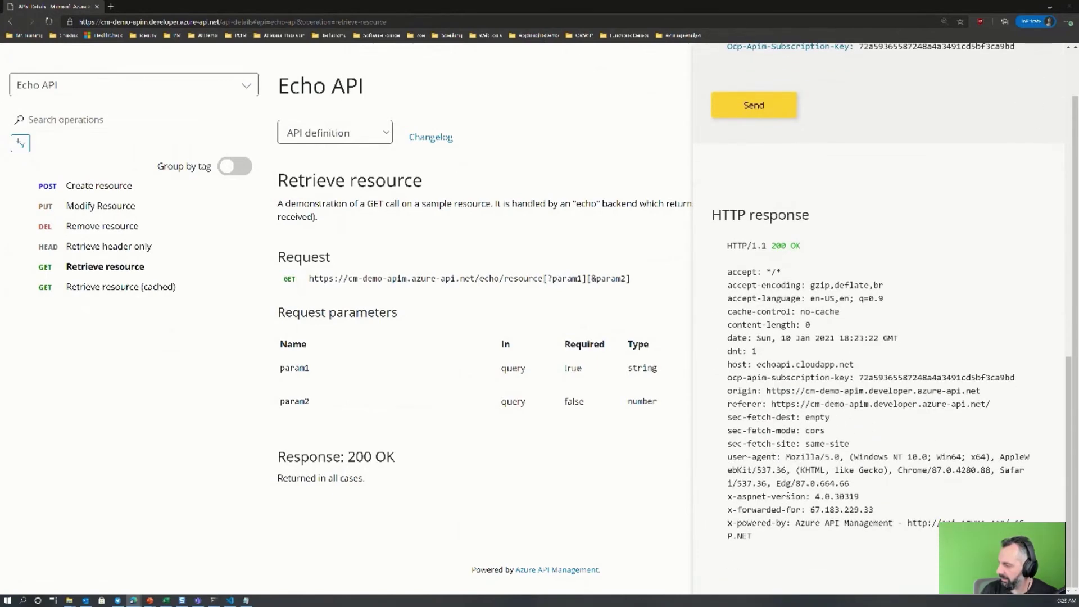
scroll(788, 497, up, 7)
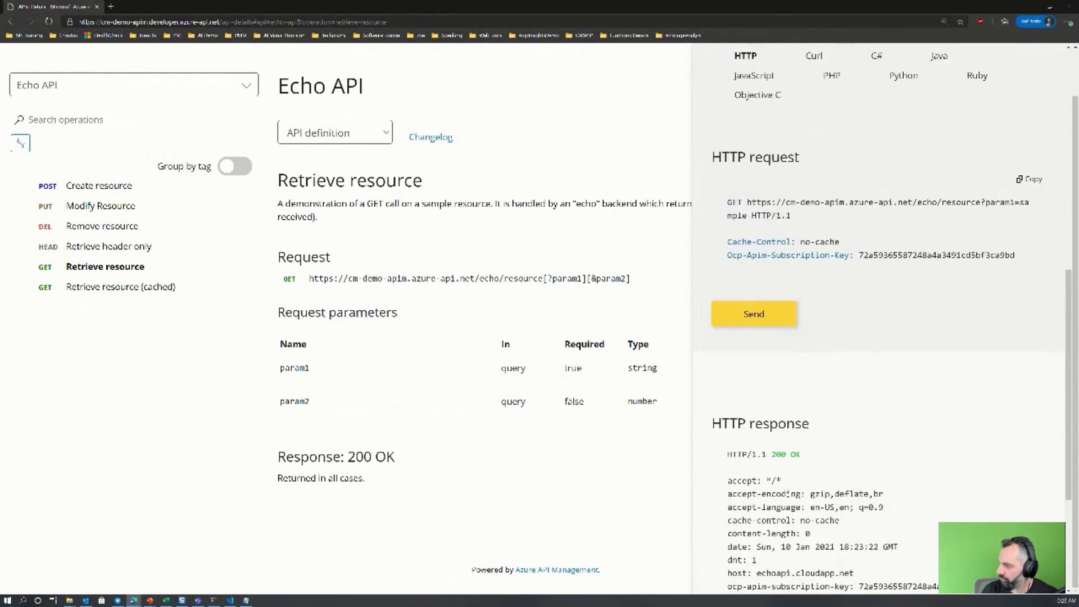
scroll(789, 496, up, 4)
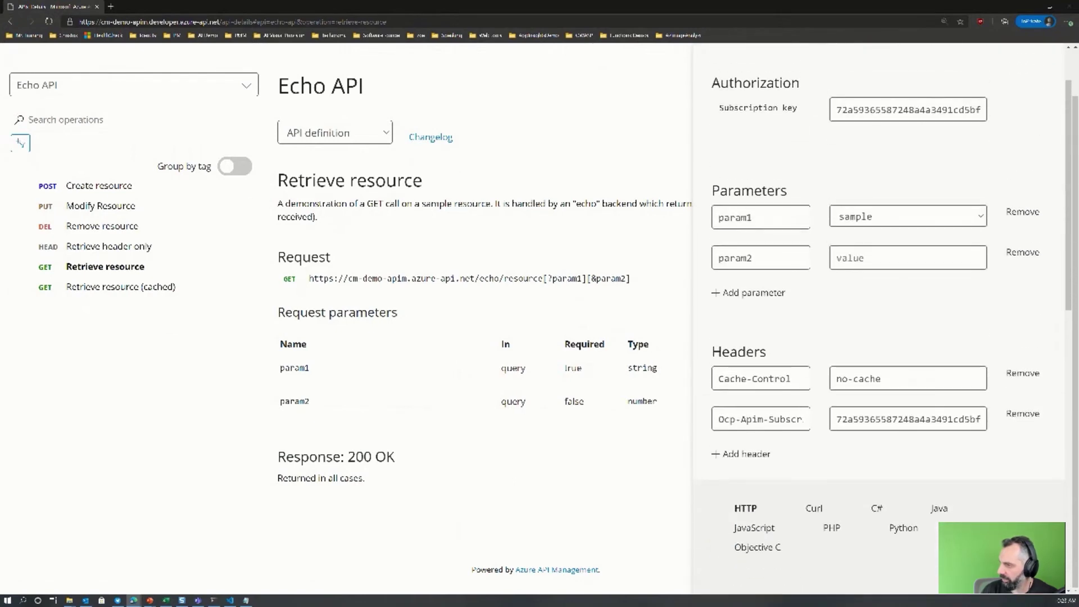
Step: Close the test panel and bring the Azure portal Subscriptions window back full screen
click(335, 133)
key(Escape)
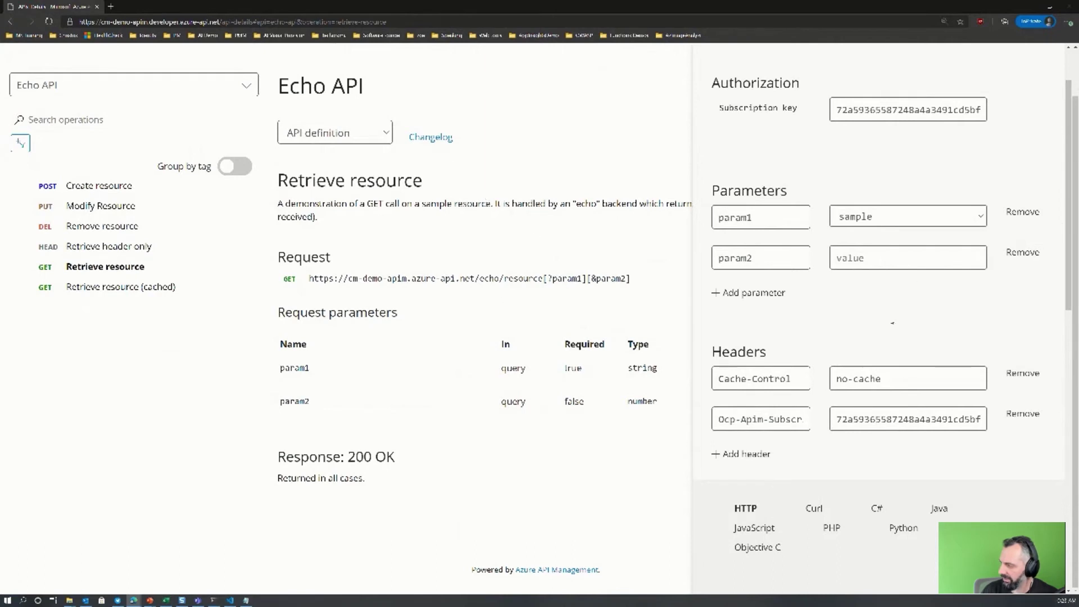
scroll(937, 414, up, 2)
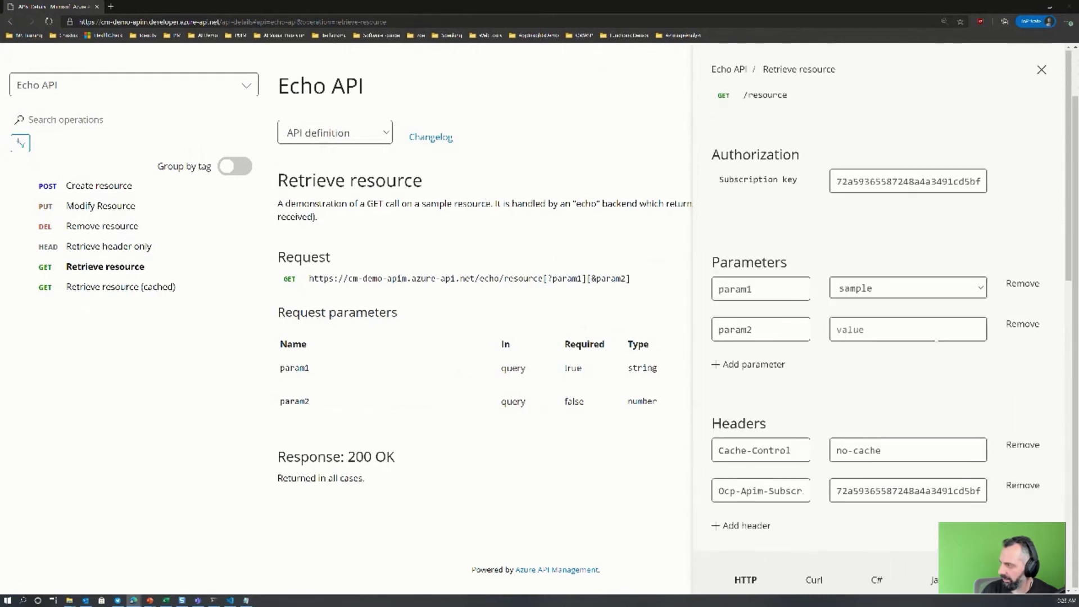
click(1042, 71)
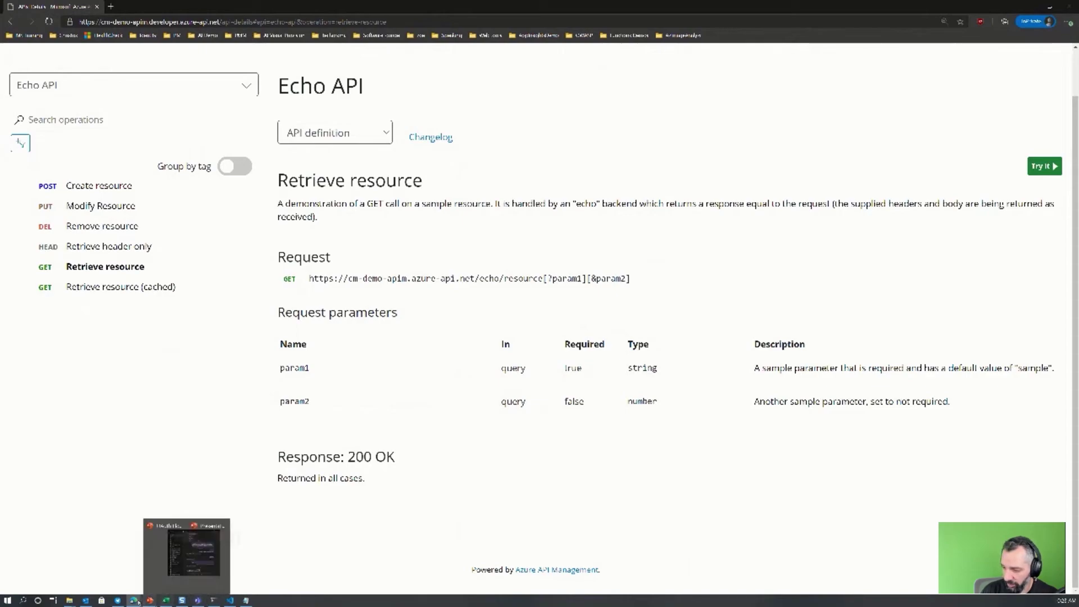
mouse_move(134, 600)
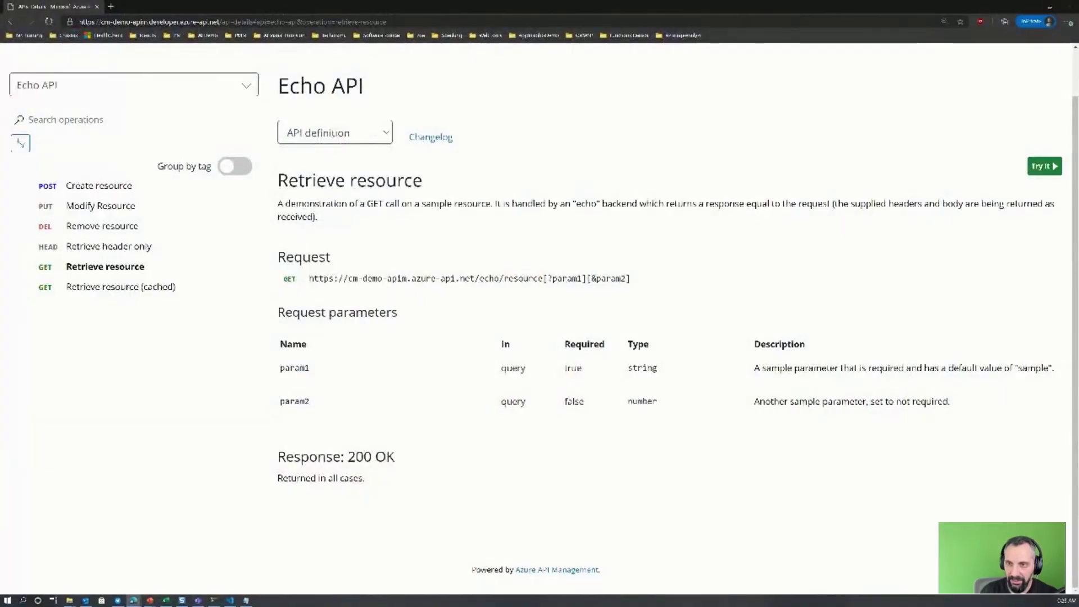
key(alt+Tab)
double_click(745, 4)
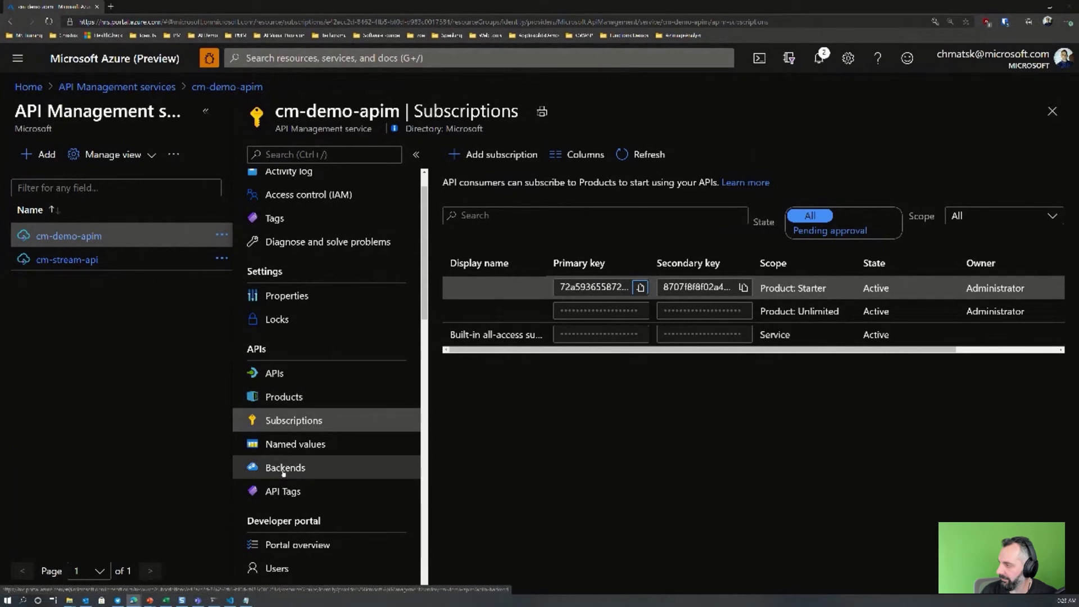
Step: Open Echo API's Settings, confirm OAuth 2.0 via streamauth under Security, and save
scroll(284, 474, down, 3)
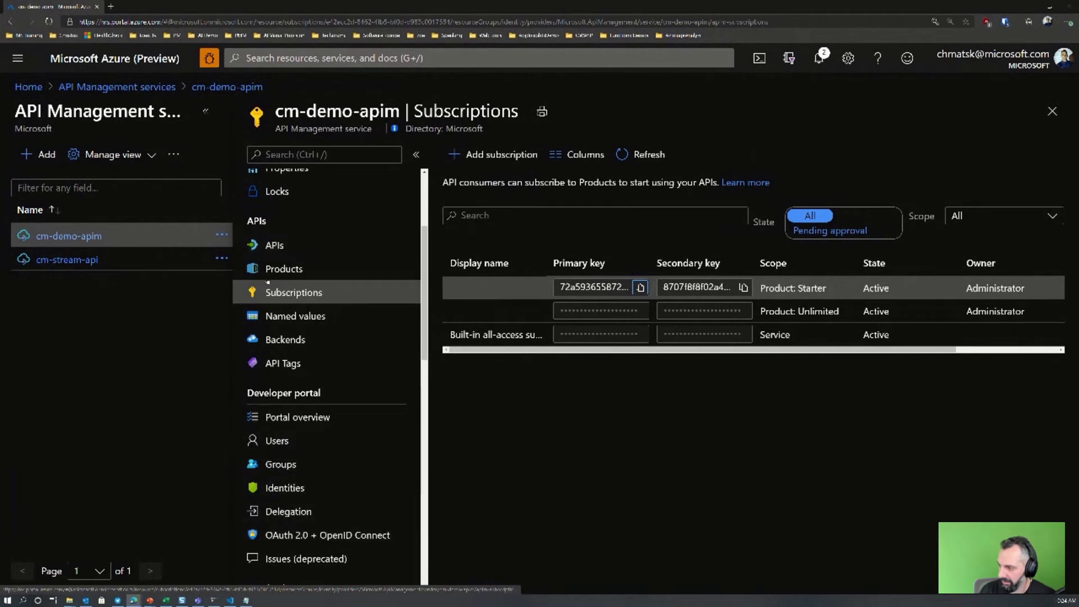
click(263, 244)
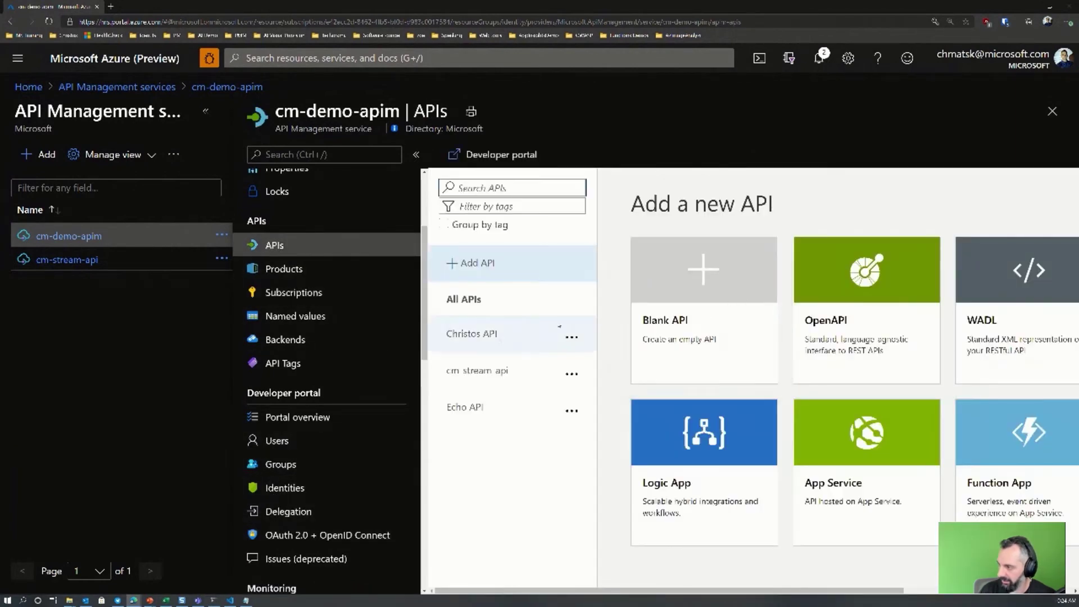
click(466, 407)
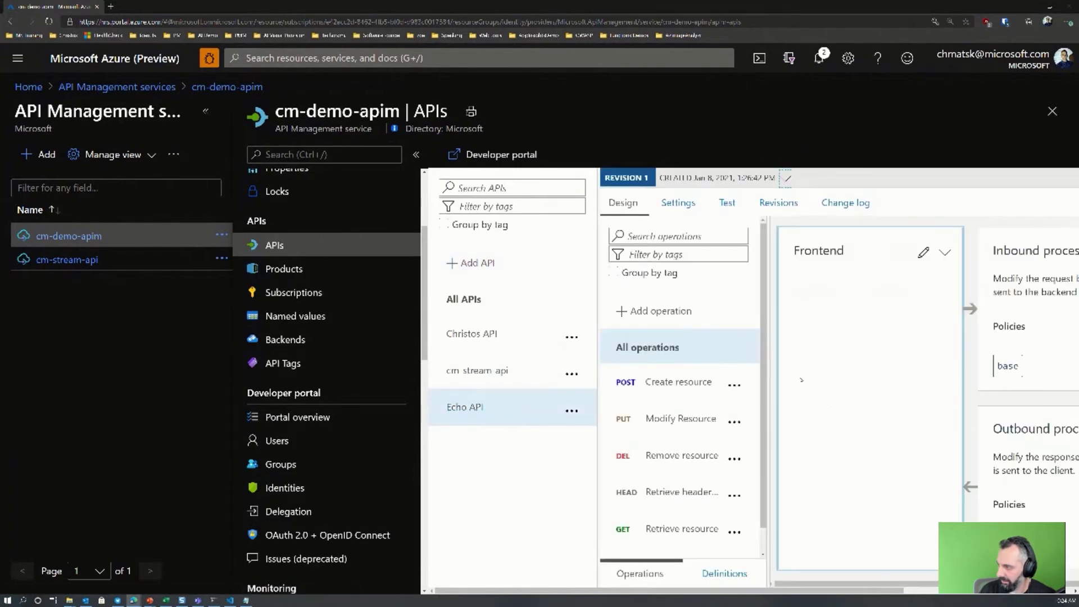
click(680, 205)
scroll(749, 379, down, 5)
scroll(749, 379, down, 5)
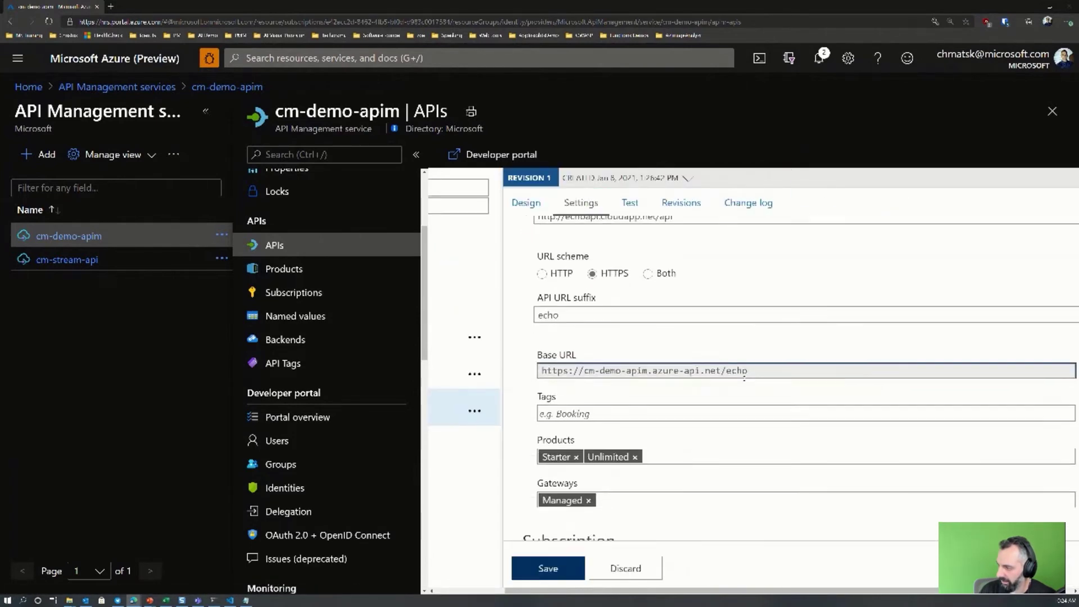
scroll(722, 405, down, 2)
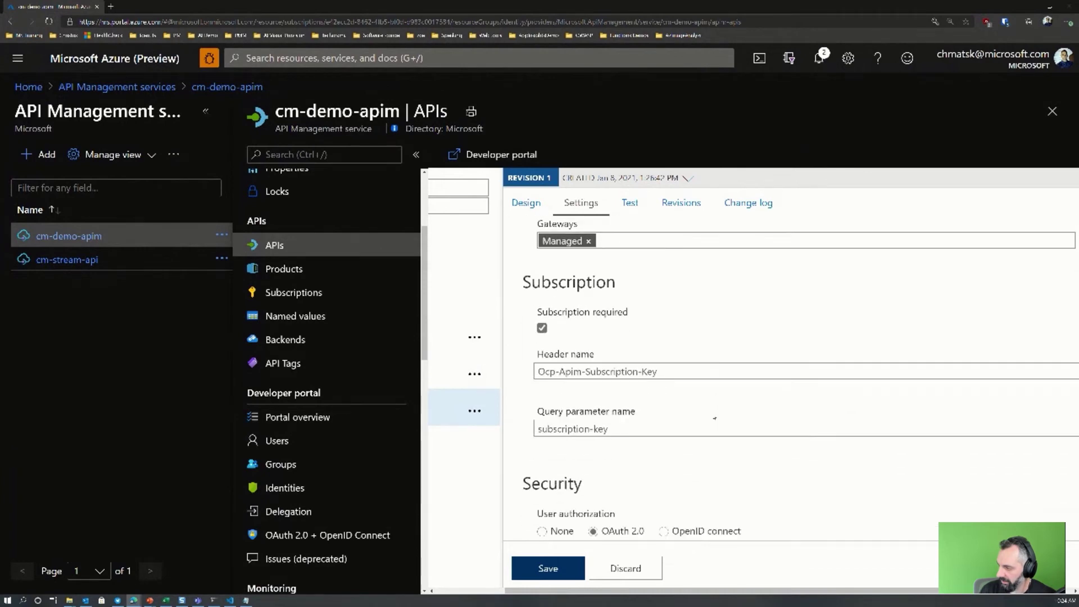
scroll(592, 382, down, 2)
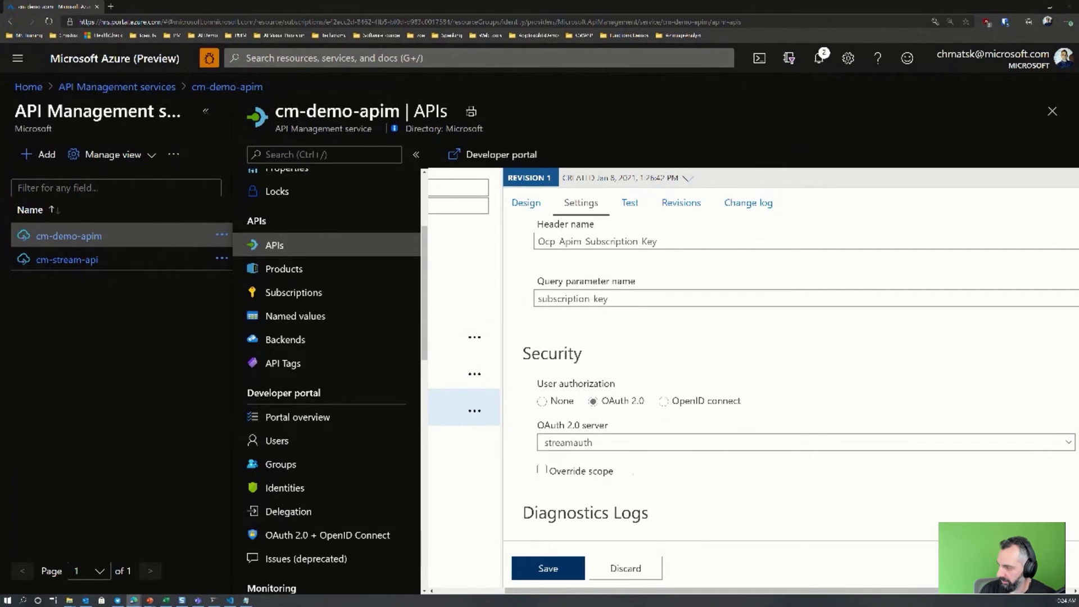
scroll(586, 447, down, 2)
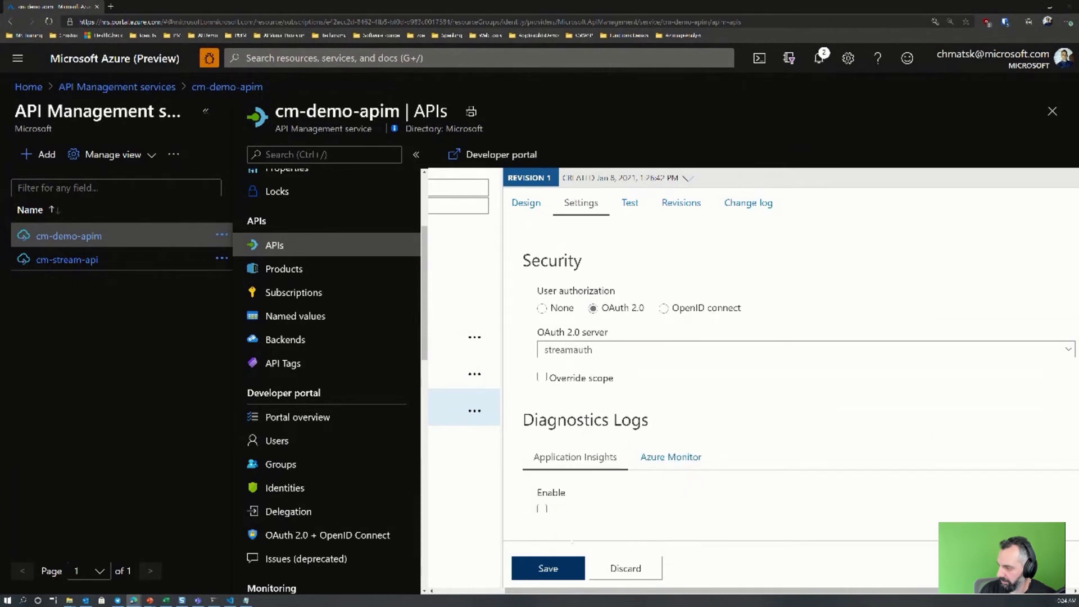
click(548, 568)
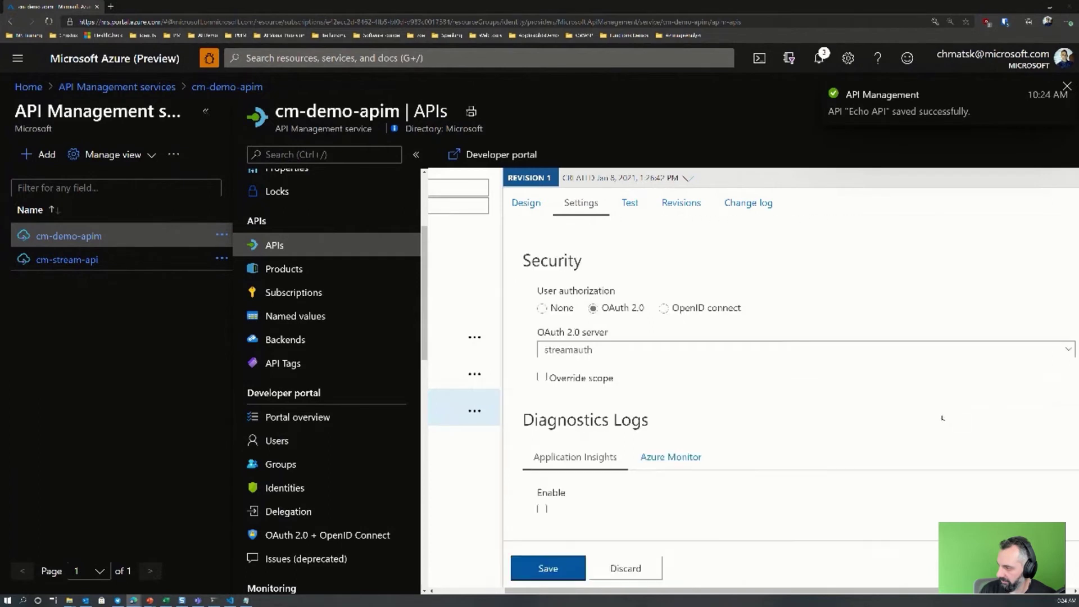
scroll(937, 417, up, 3)
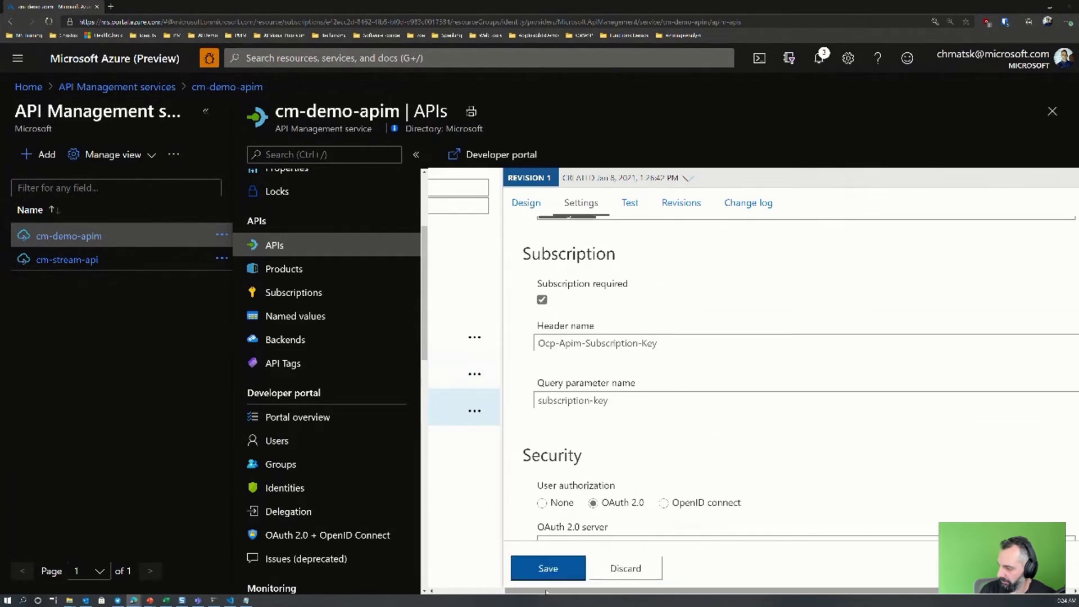
Step: Open cm-stream-api's settings and turn off its subscription requirement
mouse_move(469, 372)
click(469, 372)
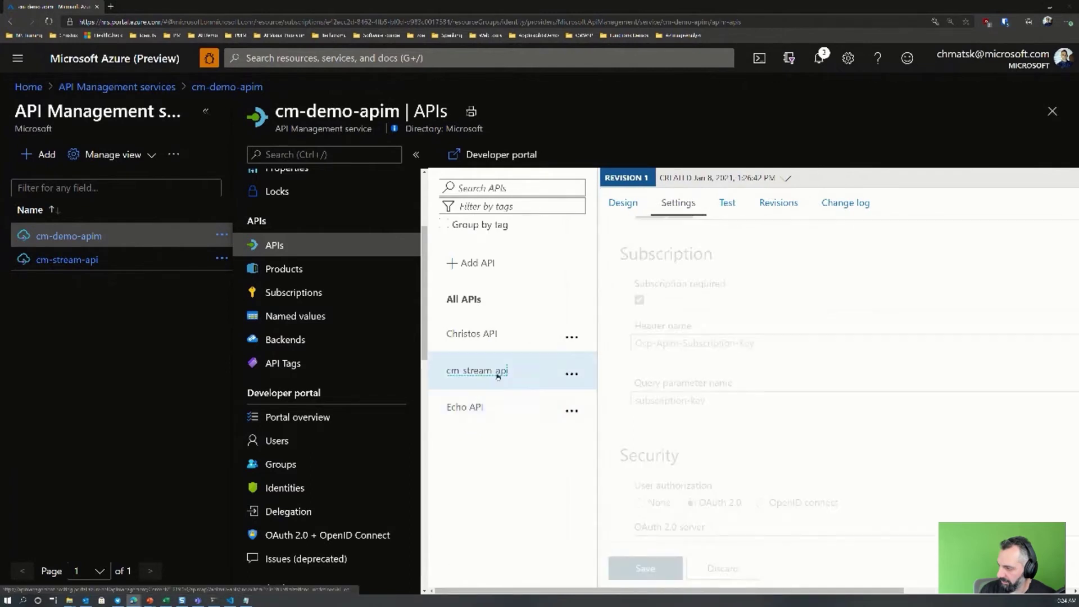
scroll(798, 431, down, 2)
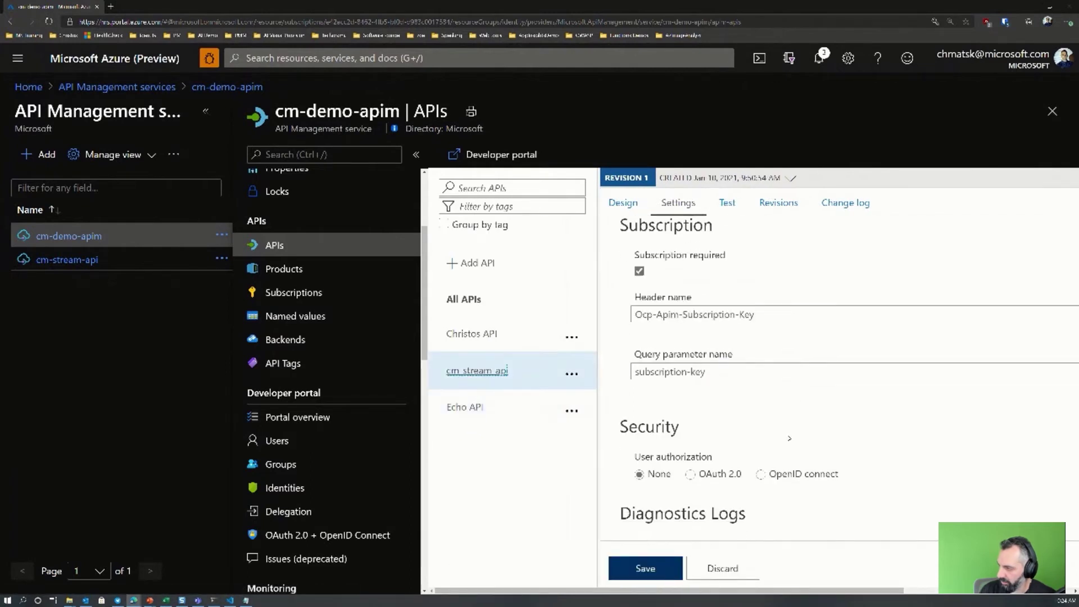
scroll(746, 335, up, 3)
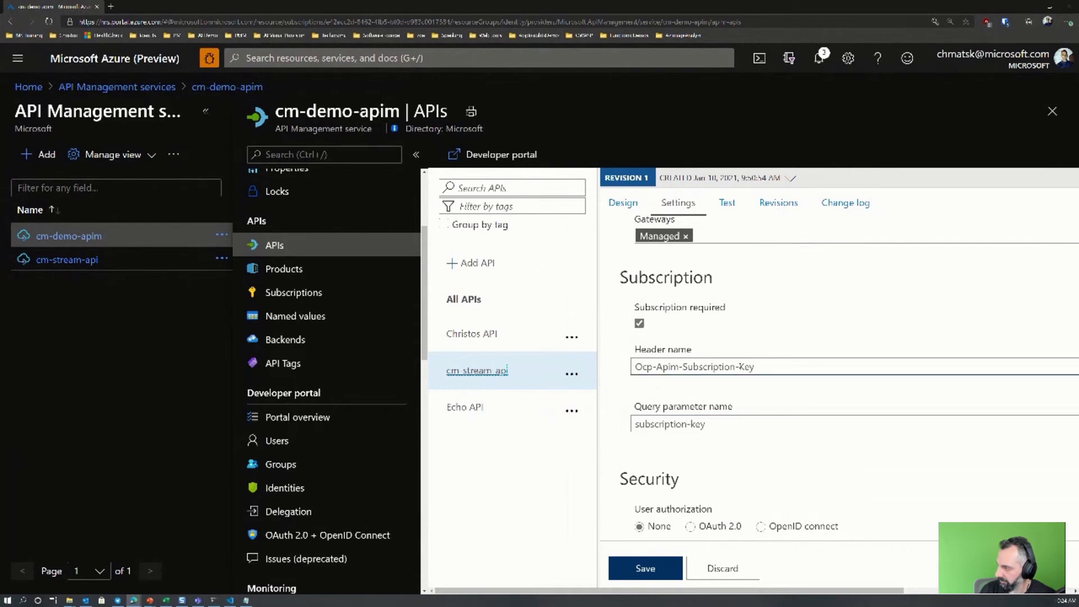
click(639, 323)
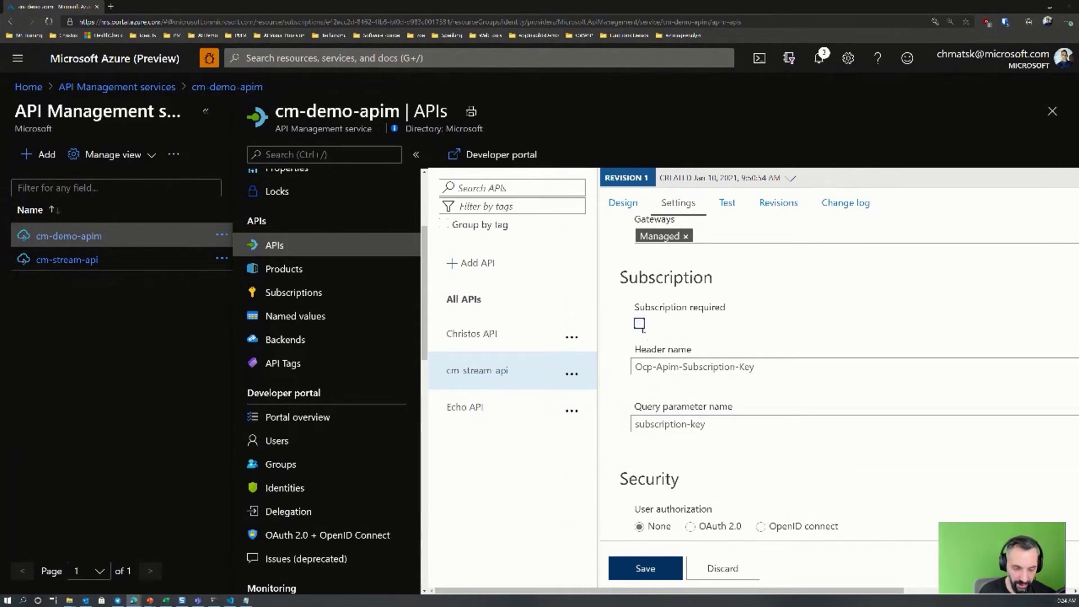
Step: Set cm-stream-api's user authorization to OAuth 2.0 with streamauth, save, and return to the developer portal
scroll(640, 324, down, 3)
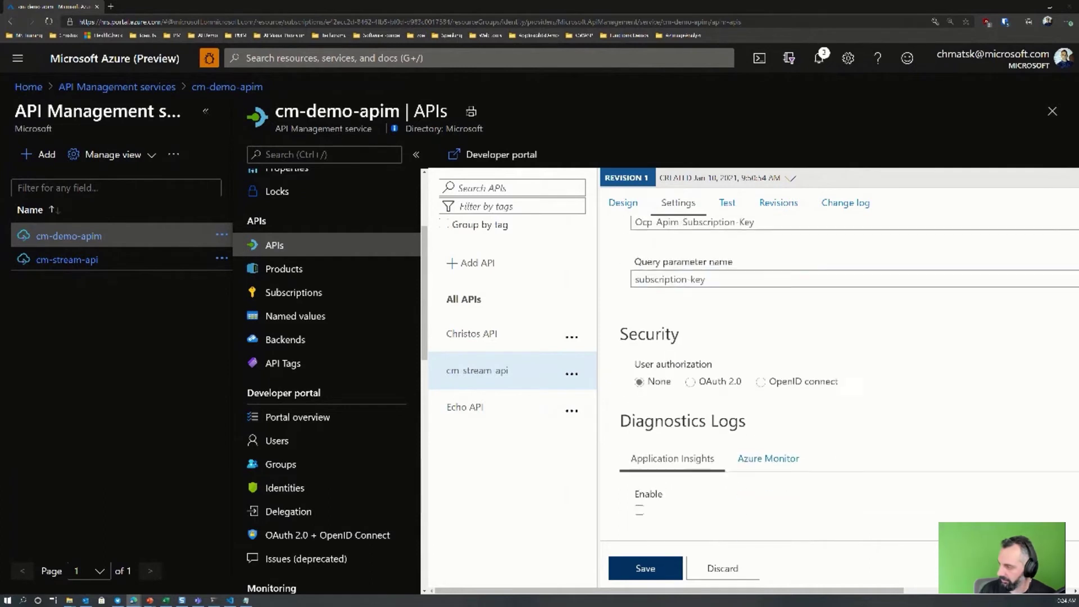
click(690, 381)
click(674, 421)
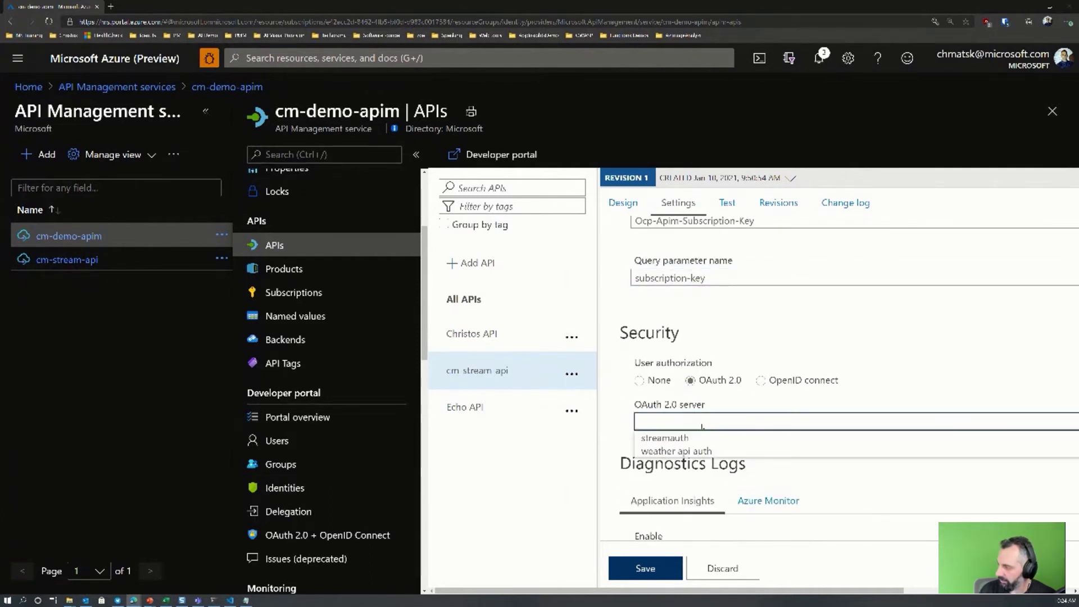
click(679, 437)
click(657, 575)
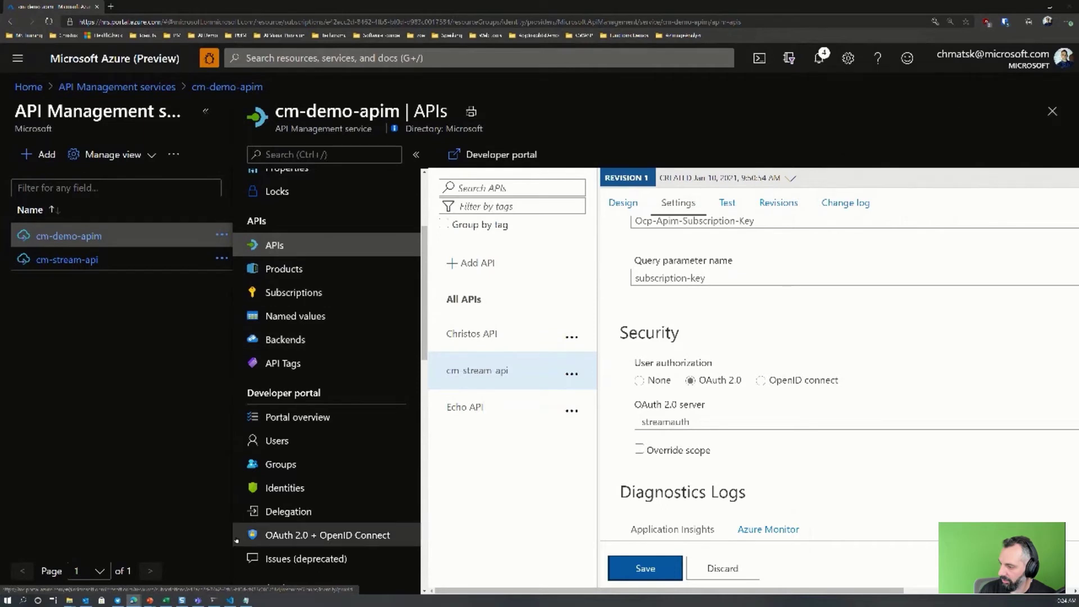
mouse_move(133, 600)
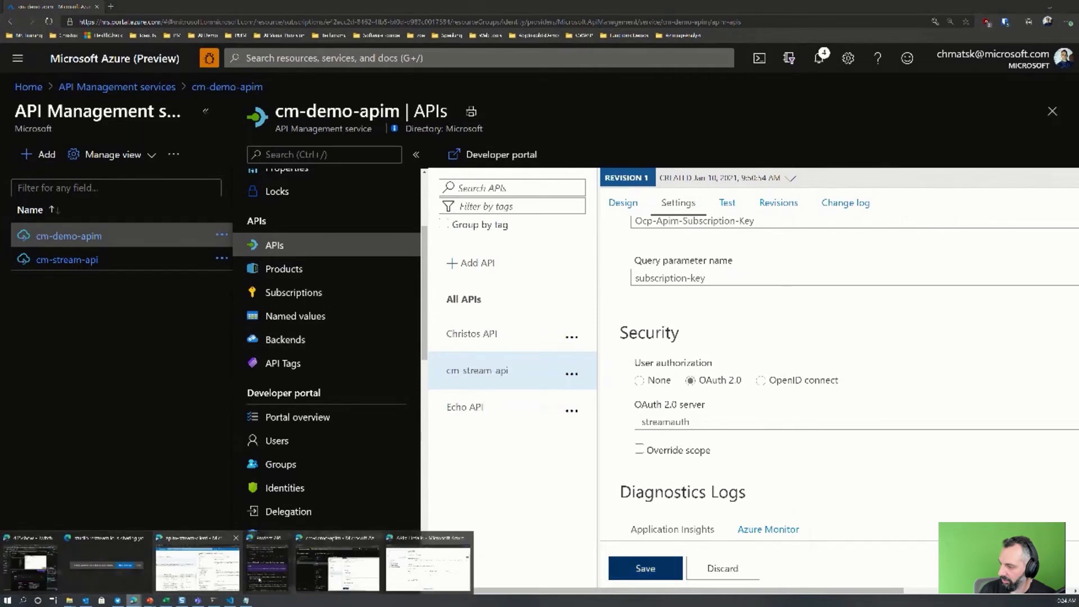
click(427, 565)
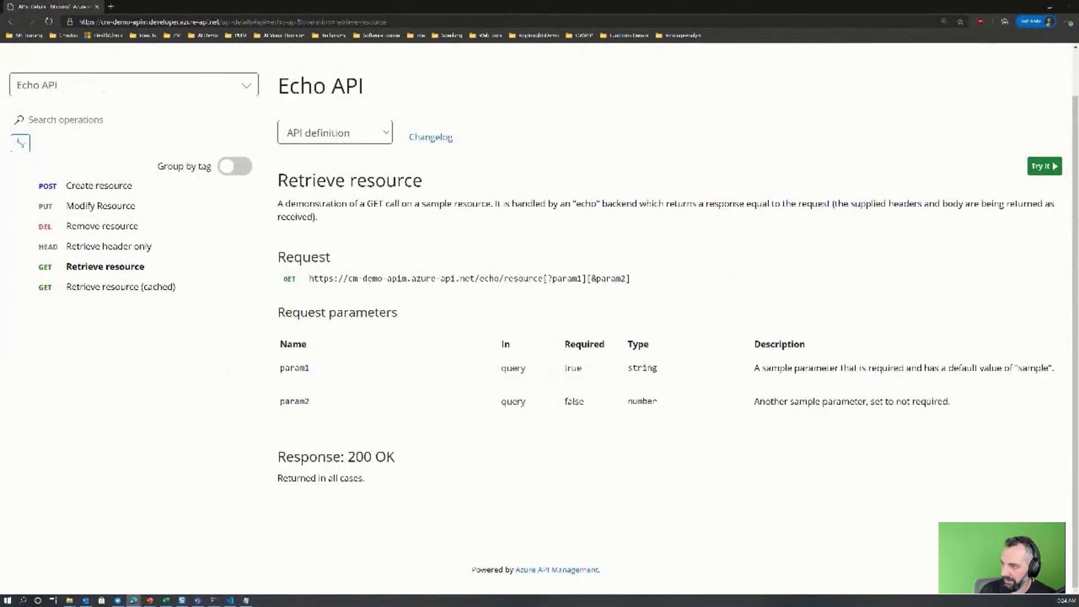
Step: Check that the developer portal lists only Christos API and Echo API, then return to Azure portal
click(104, 89)
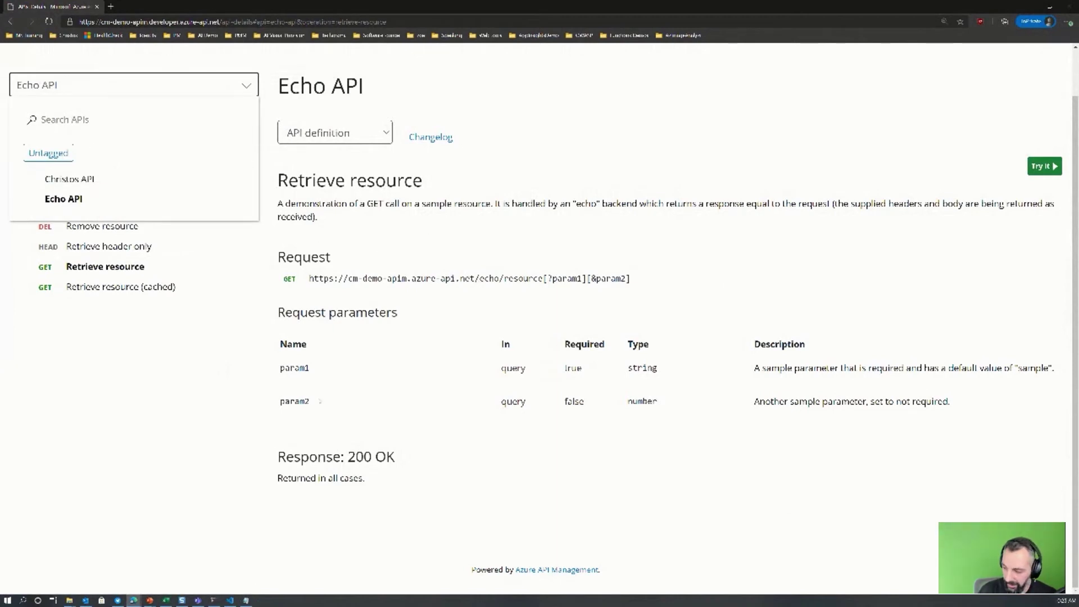
mouse_move(259, 594)
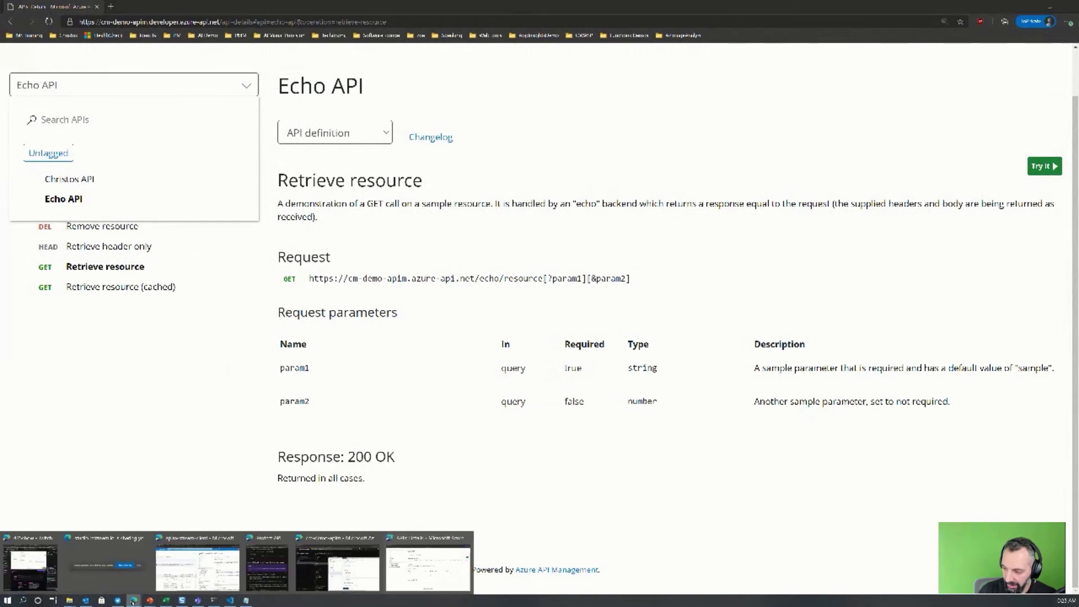
click(337, 564)
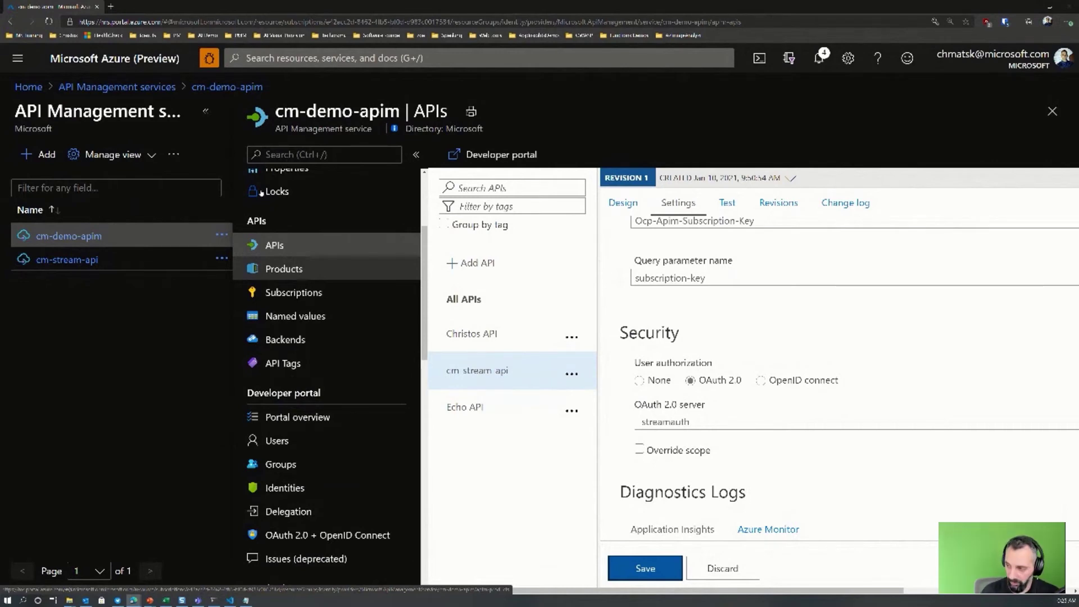
Step: Review the published Starter and Unlimited products, then go back to the APIs list
click(280, 271)
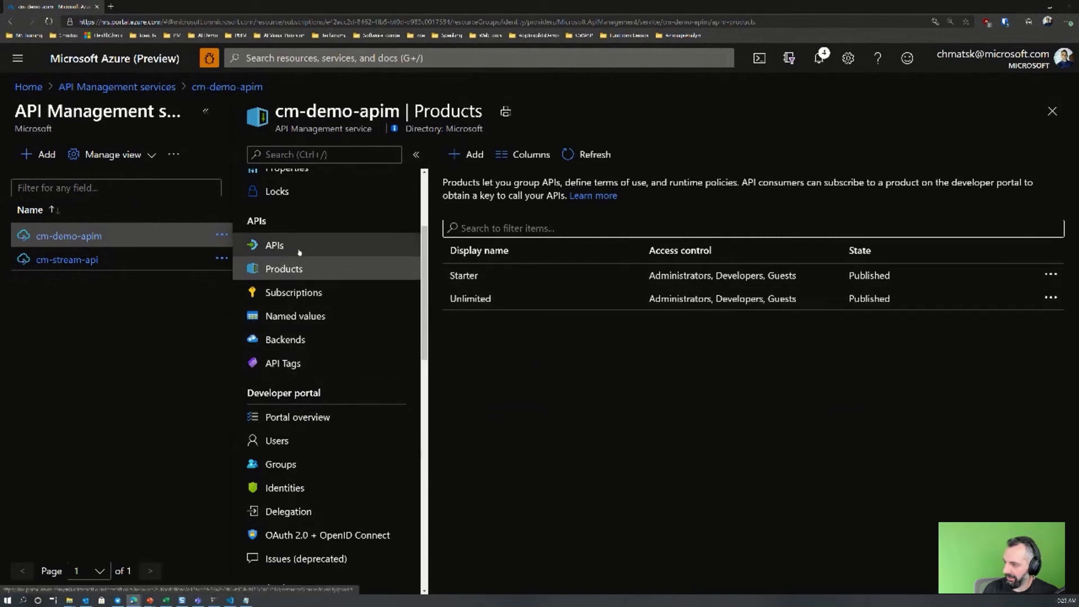
click(1049, 274)
click(801, 384)
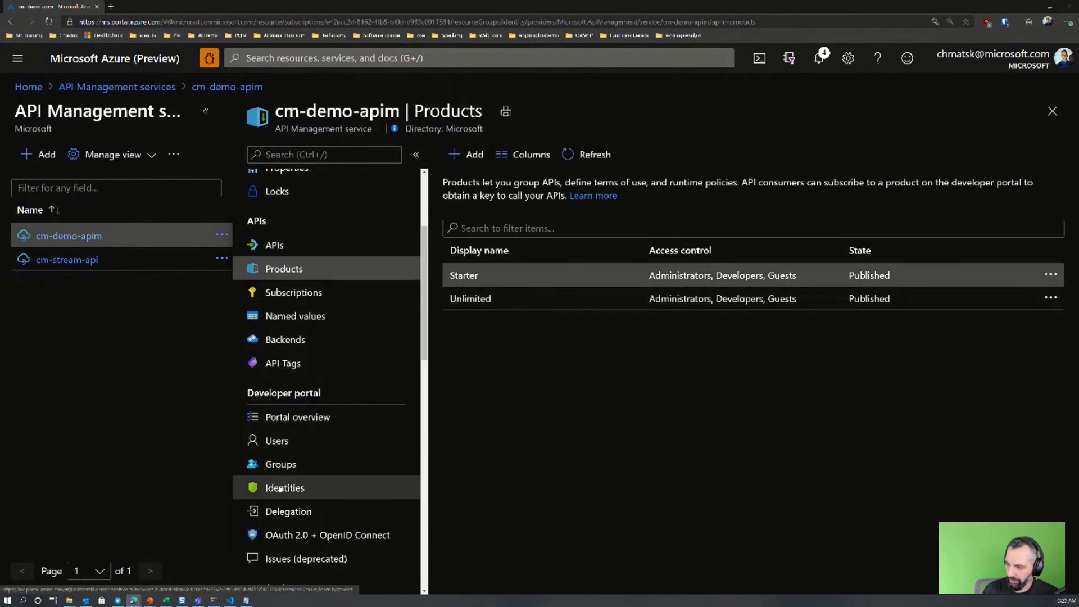
scroll(292, 477, down, 3)
scroll(292, 427, up, 4)
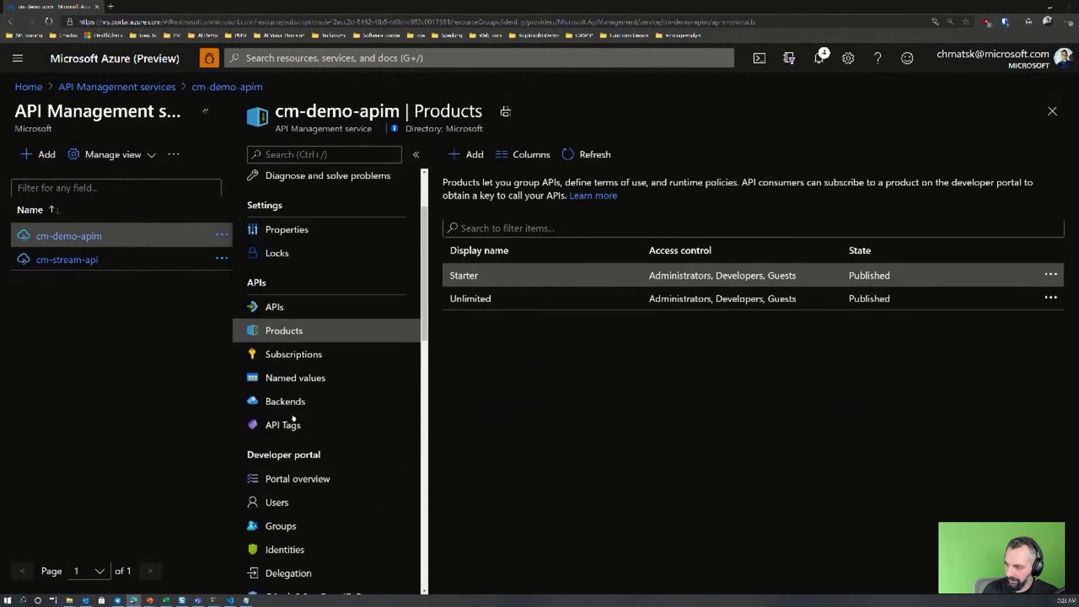
click(274, 309)
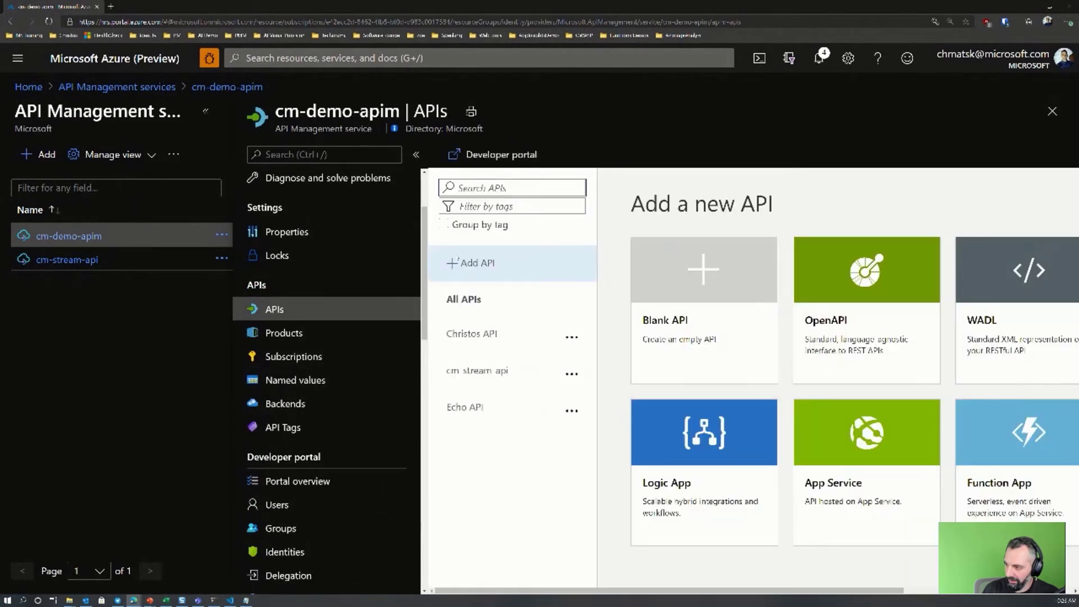
Step: Add cm-stream-api to the Starter and Unlimited products in its settings and save
click(479, 372)
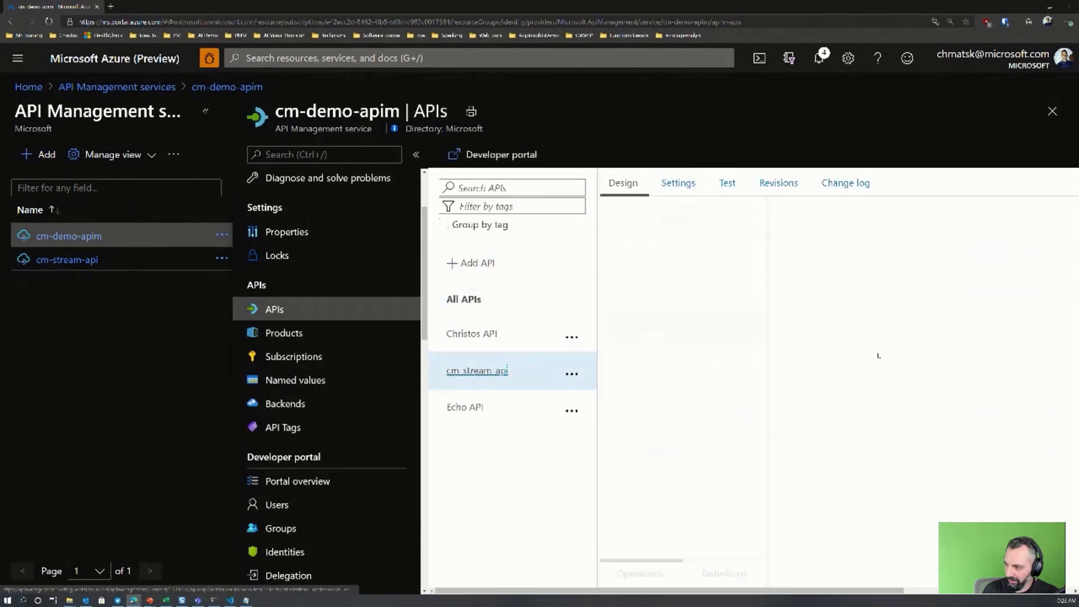
click(677, 202)
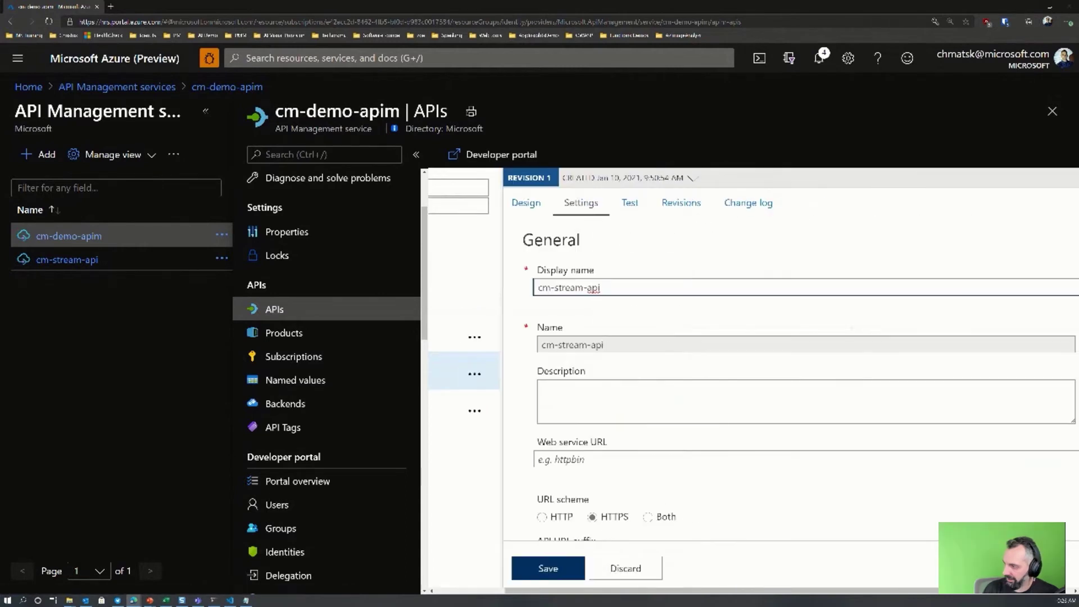
scroll(761, 365, down, 5)
click(609, 405)
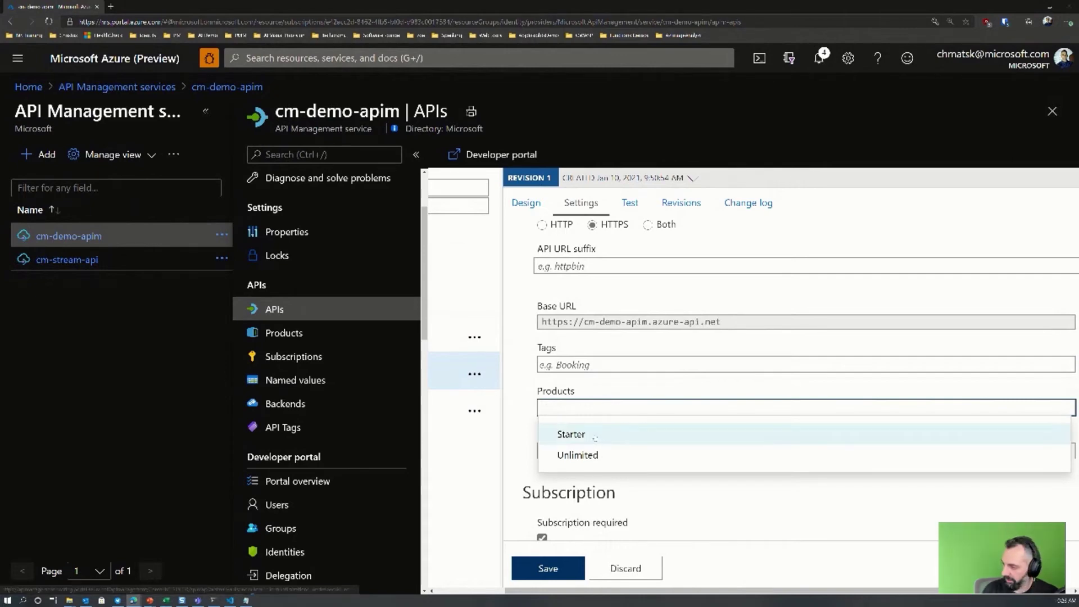
click(595, 435)
click(590, 435)
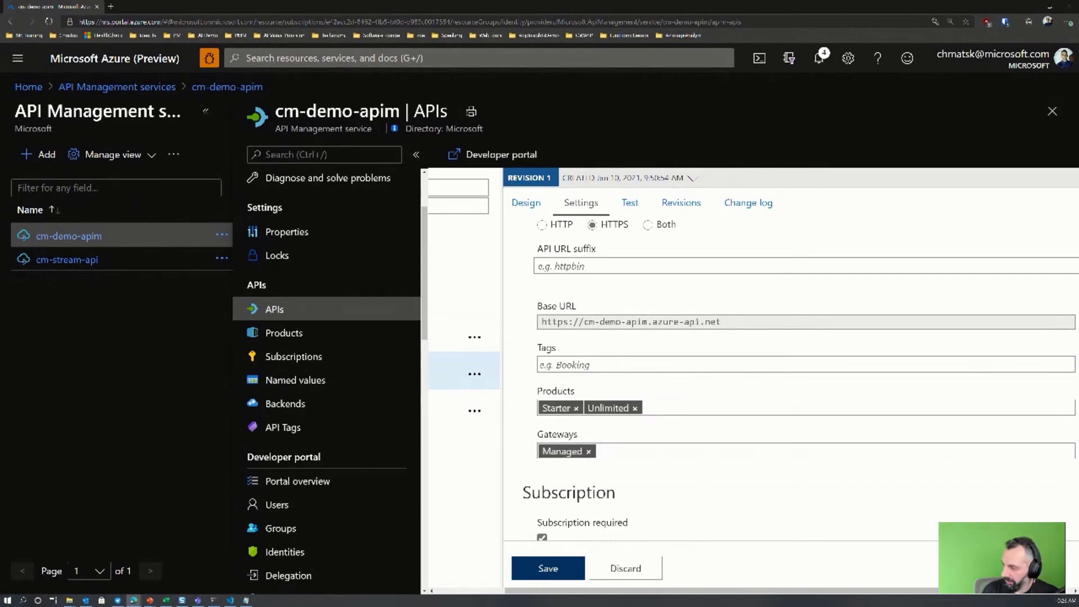
click(560, 575)
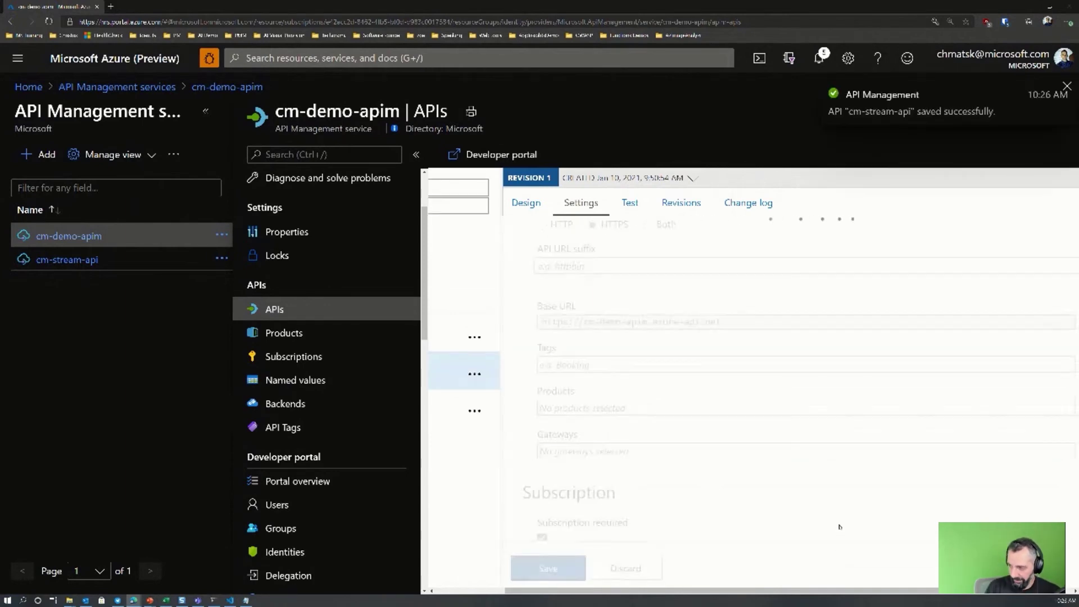
Step: Verify cm-stream-api's Security settings, then bring up the apim-stream-client Authentication page
scroll(668, 339, up, 3)
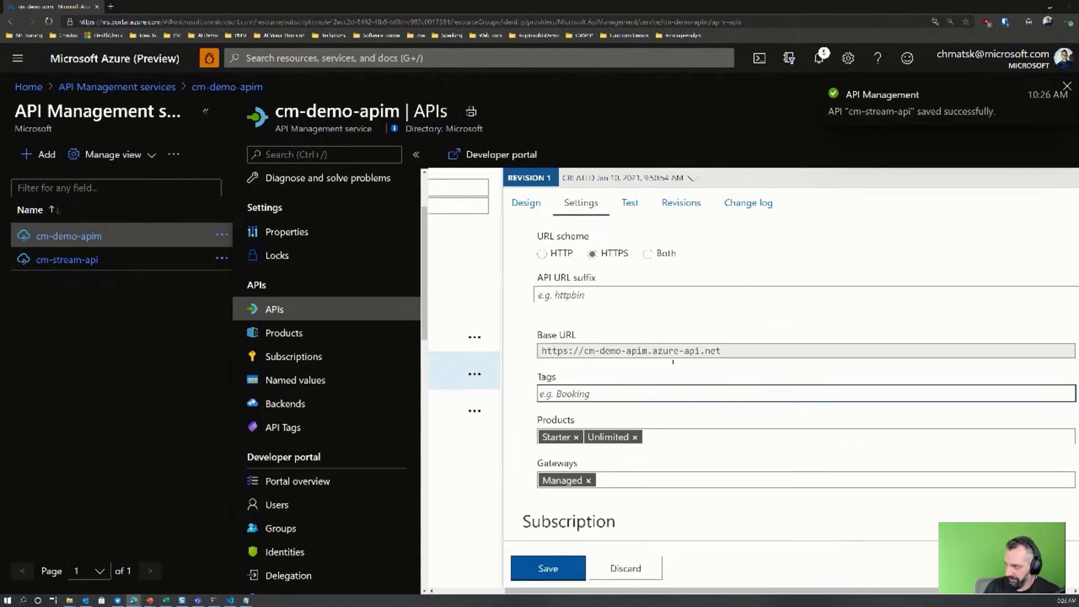
scroll(673, 359, up, 1)
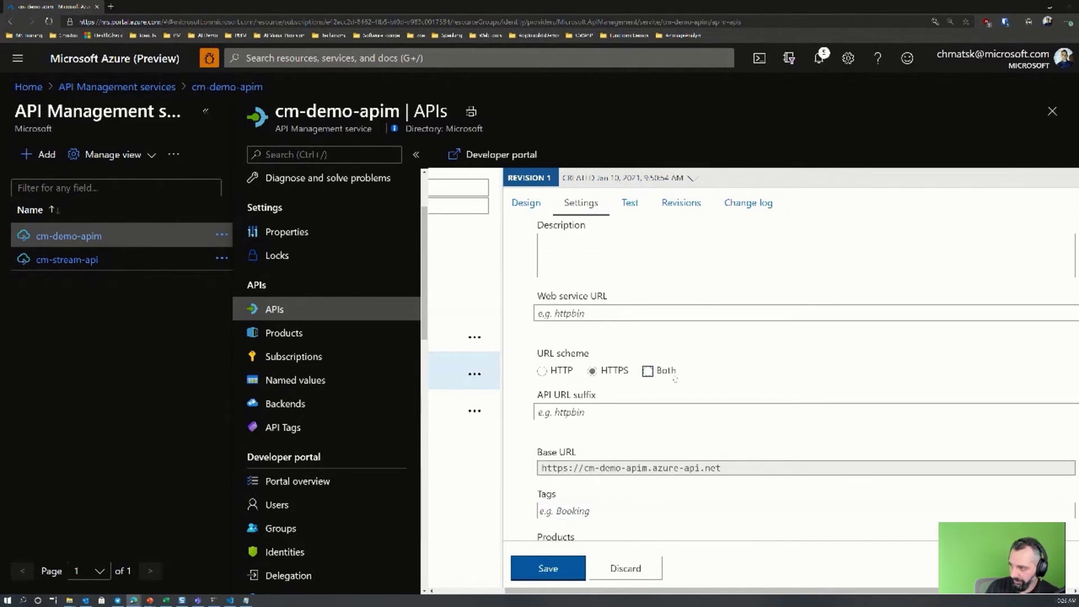
scroll(674, 380, up, 3)
scroll(675, 380, down, 4)
scroll(584, 363, down, 5)
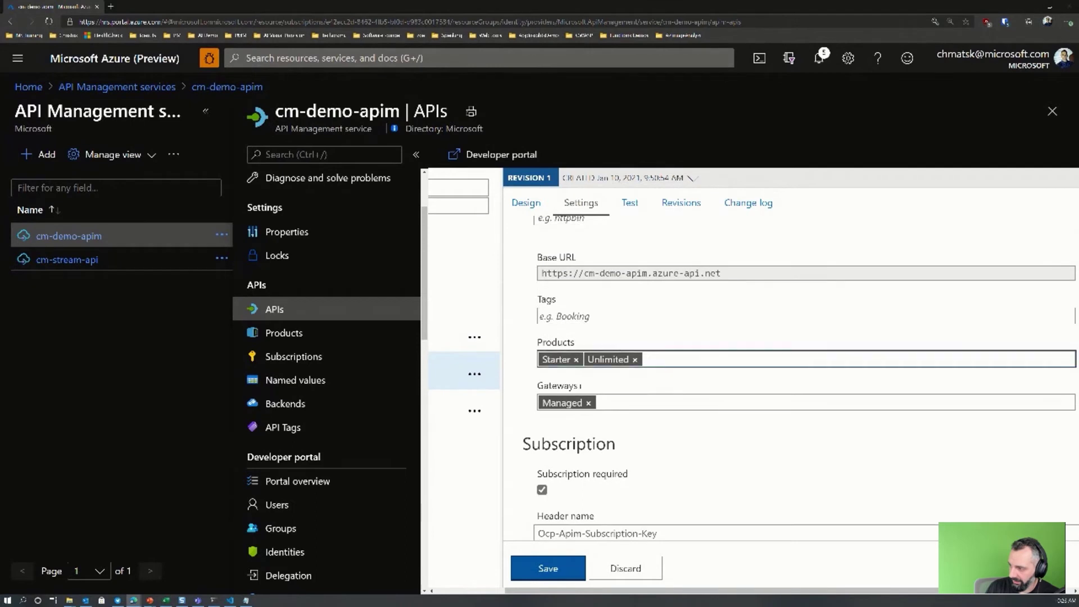
scroll(718, 400, down, 10)
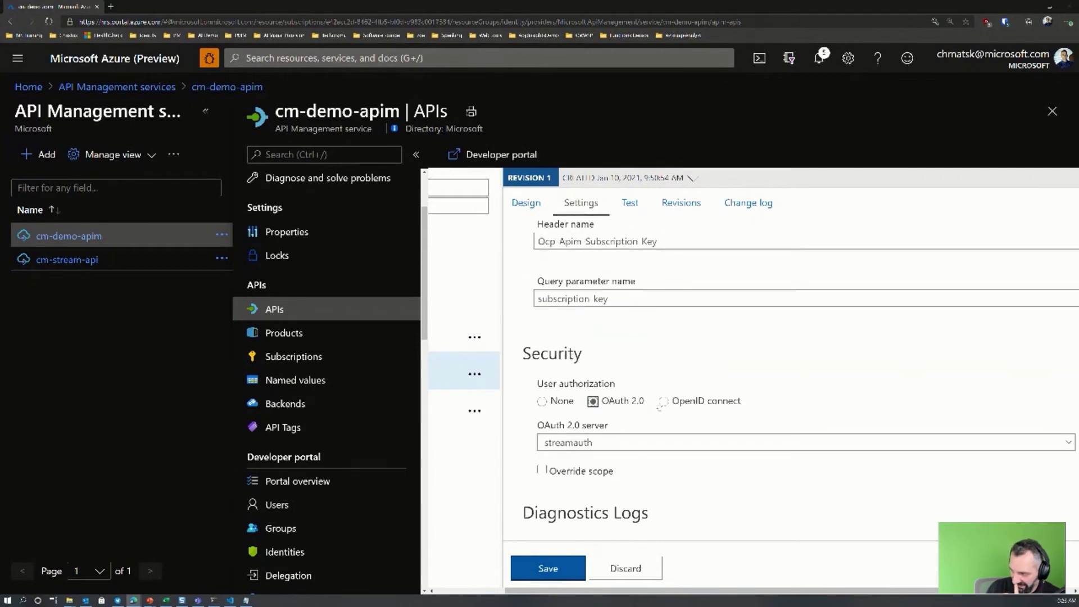
click(621, 407)
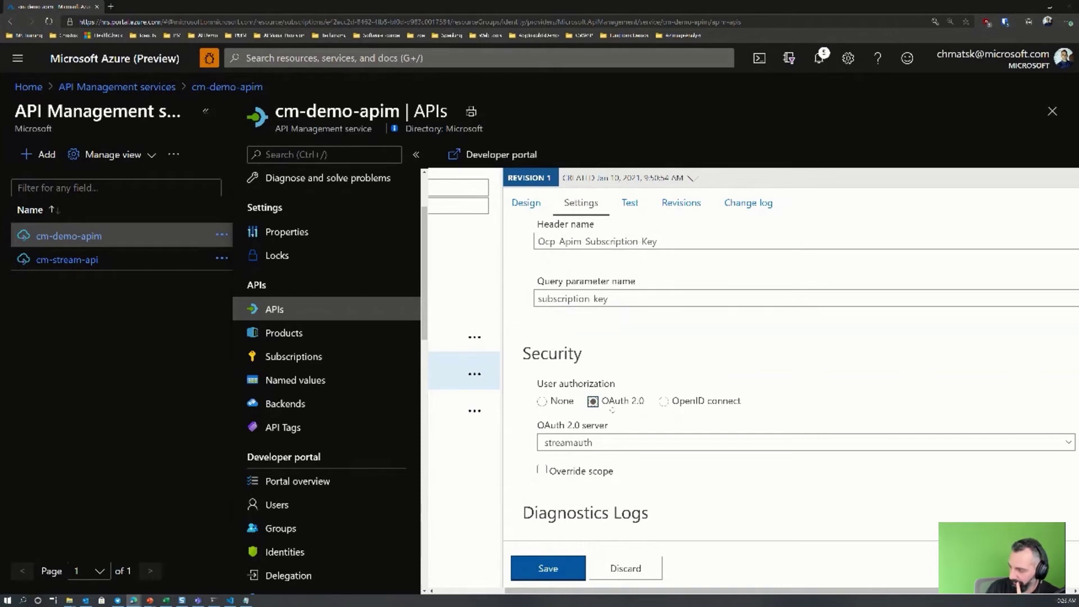
scroll(623, 410, down, 2)
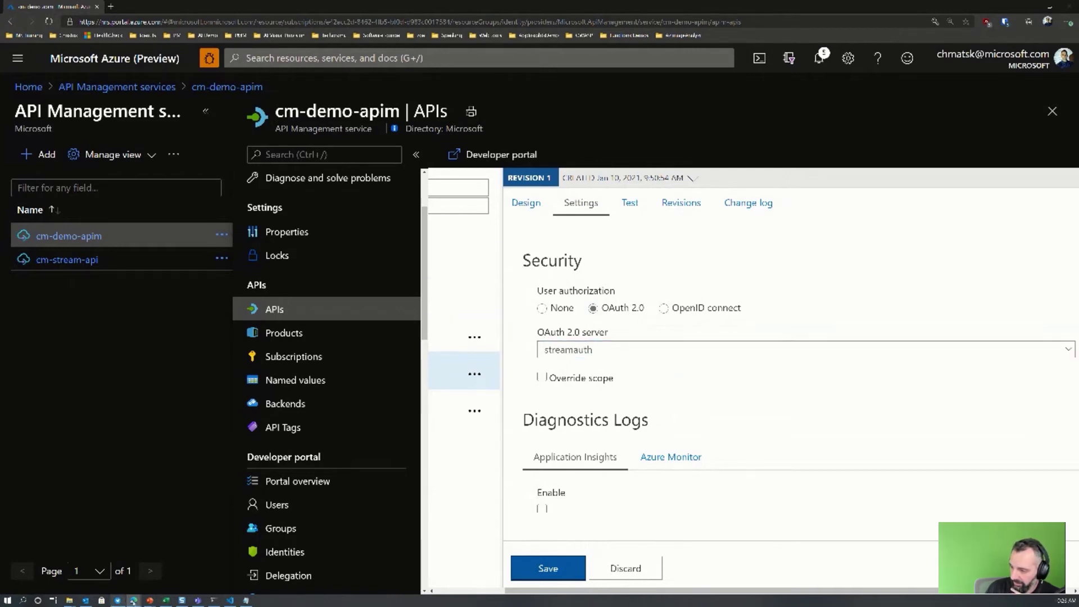
mouse_move(130, 601)
click(196, 559)
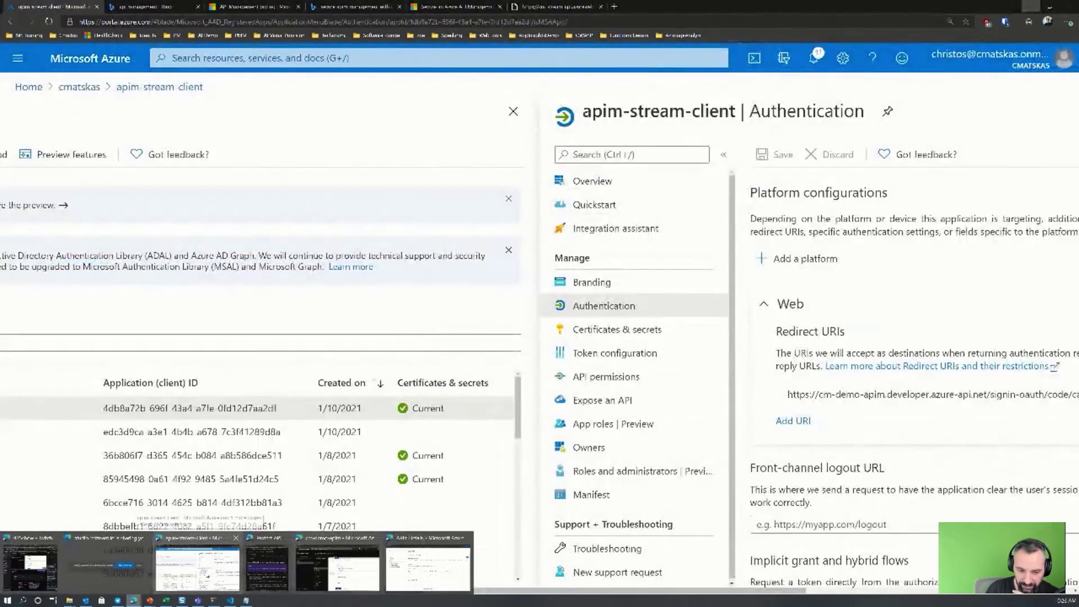
Step: Refresh the developer portal, select cm-stream-api, and open its cm-stream-api_GET operation
click(427, 562)
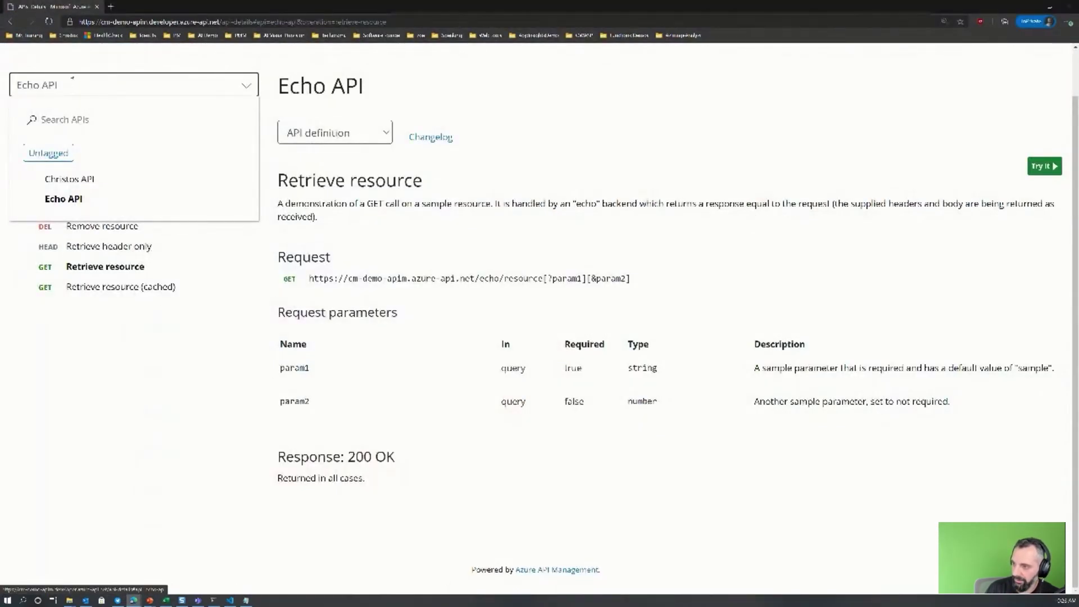
click(64, 198)
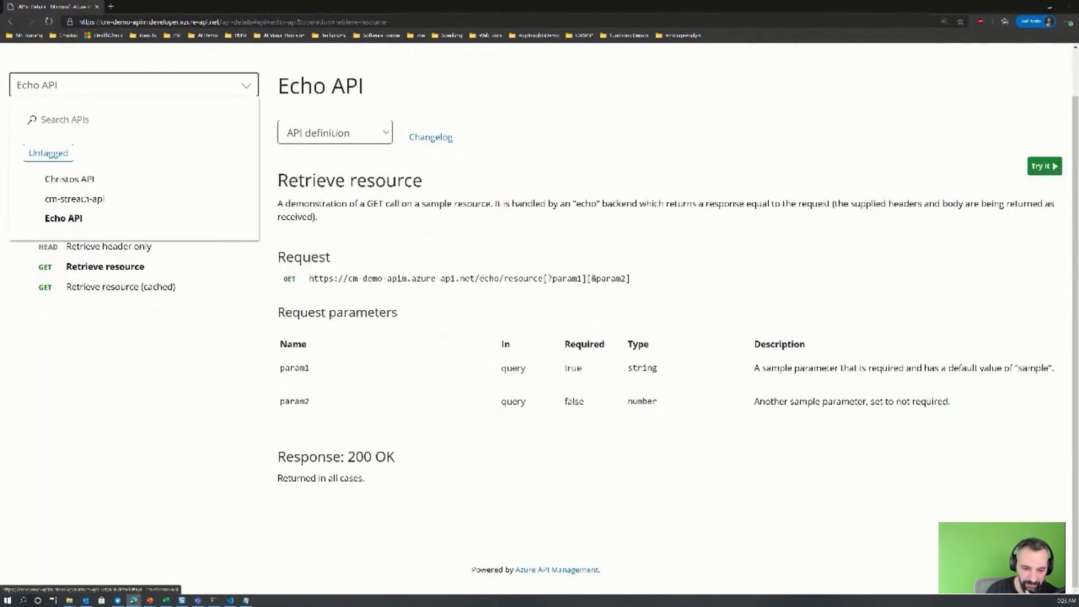
click(84, 199)
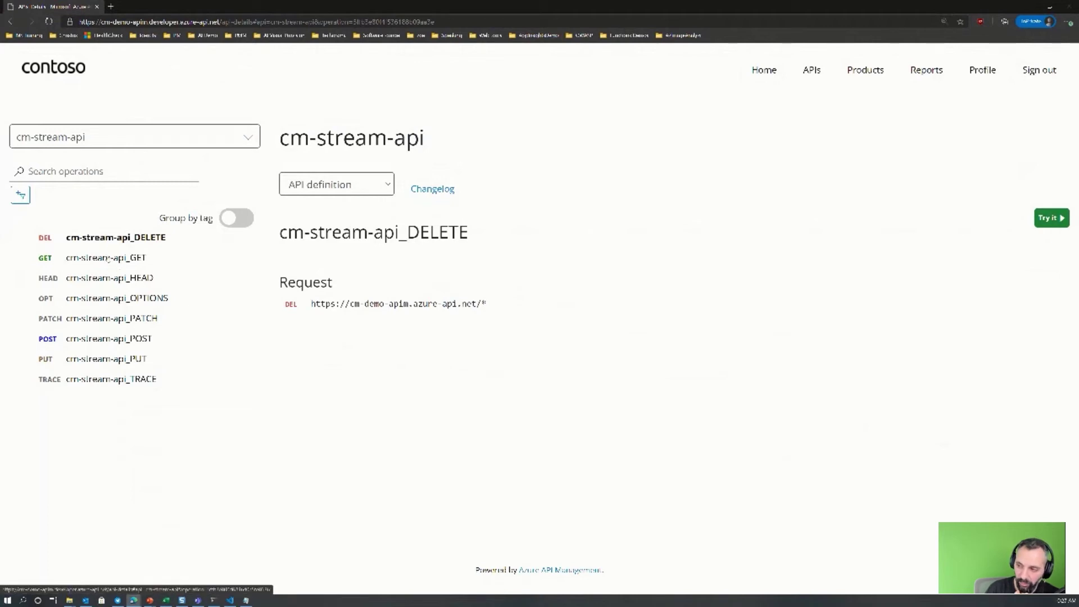
click(109, 258)
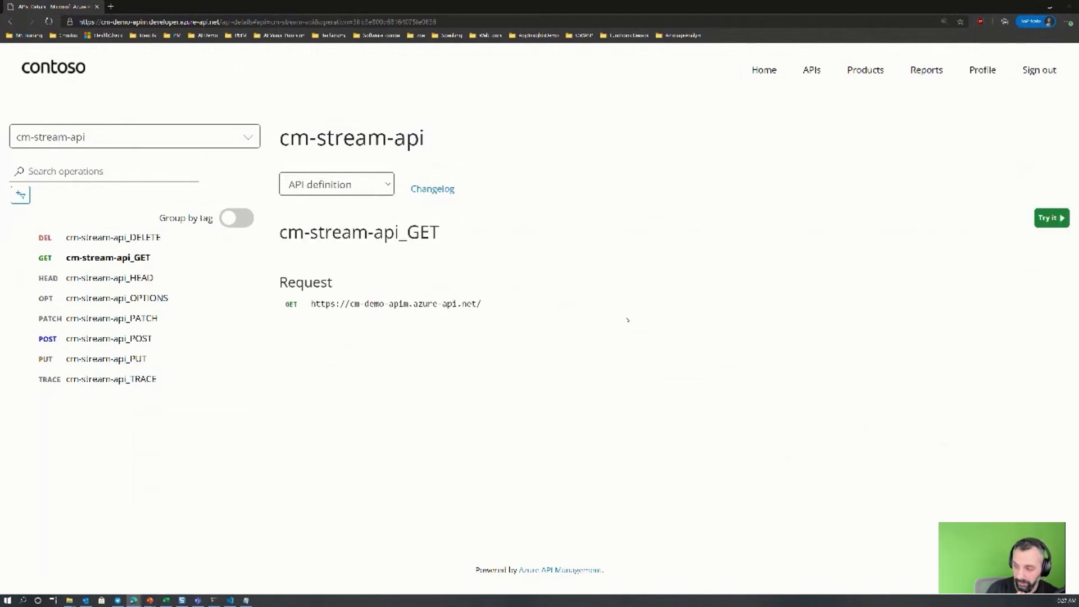
Step: Test cm-stream-api_GET with a subscription key, getting 200 OK with JSON weather forecasts
click(1050, 218)
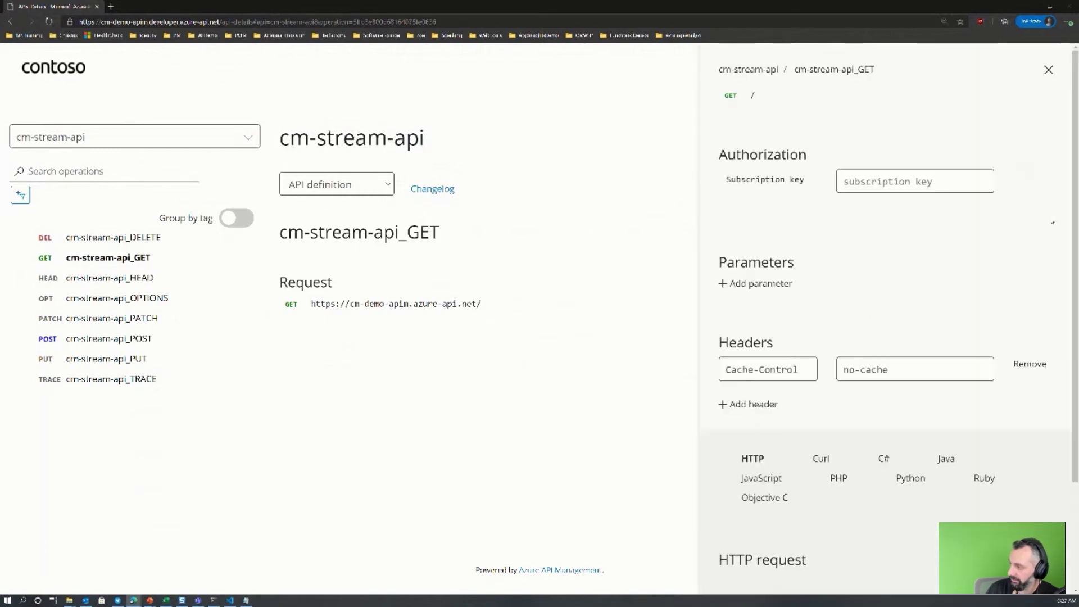
click(882, 181)
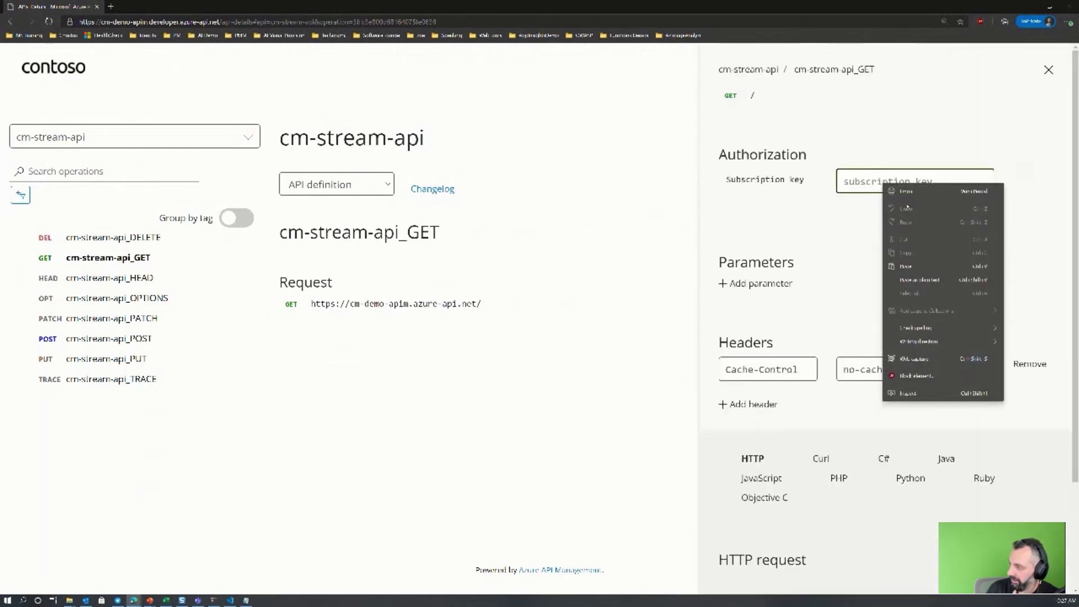
click(916, 270)
scroll(896, 280, down, 3)
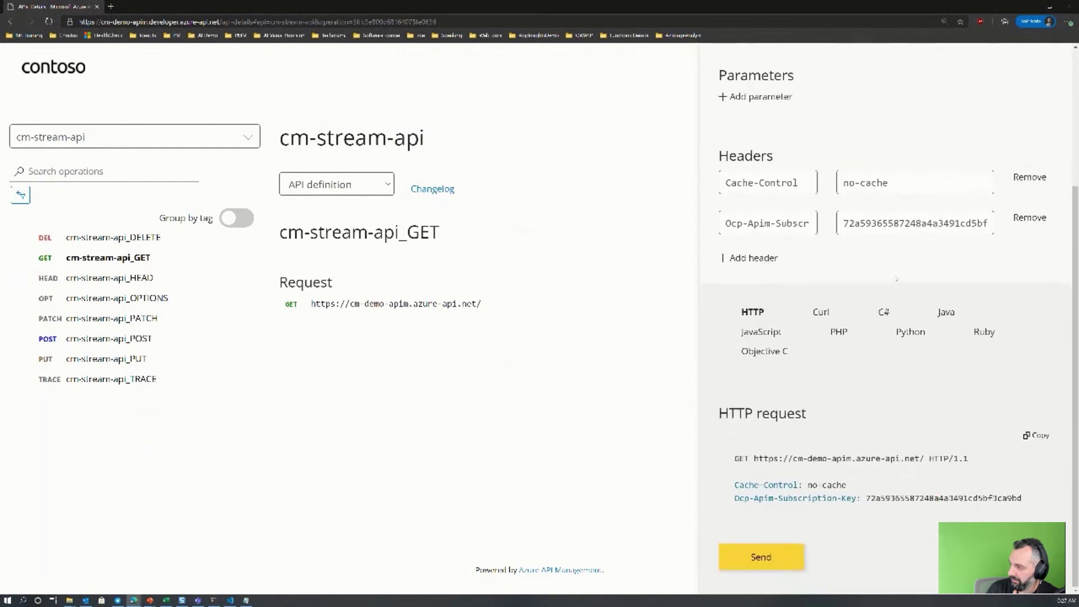
click(761, 556)
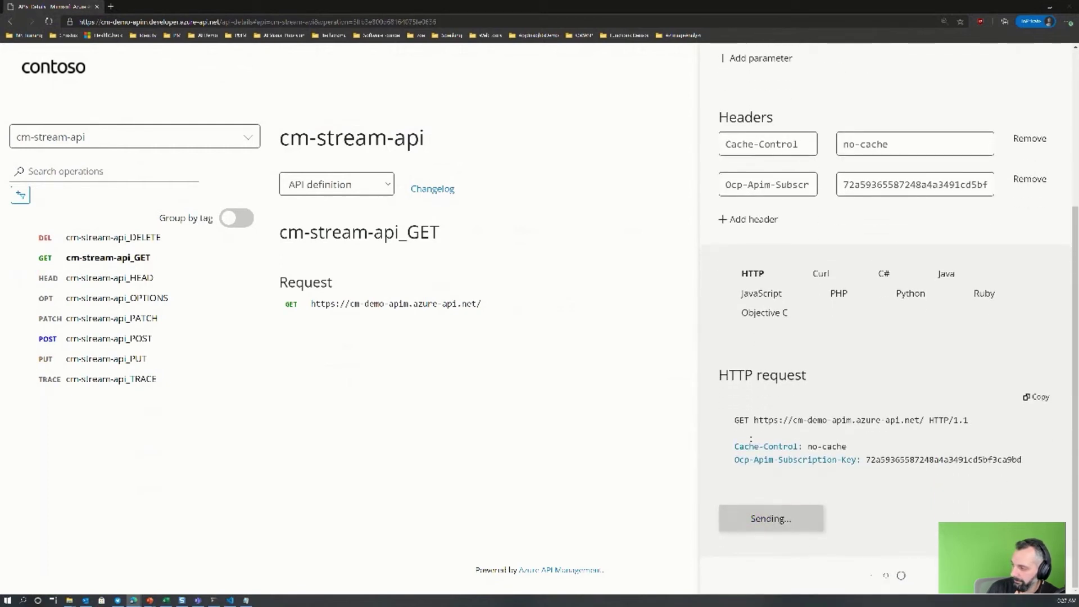
scroll(801, 471, down, 8)
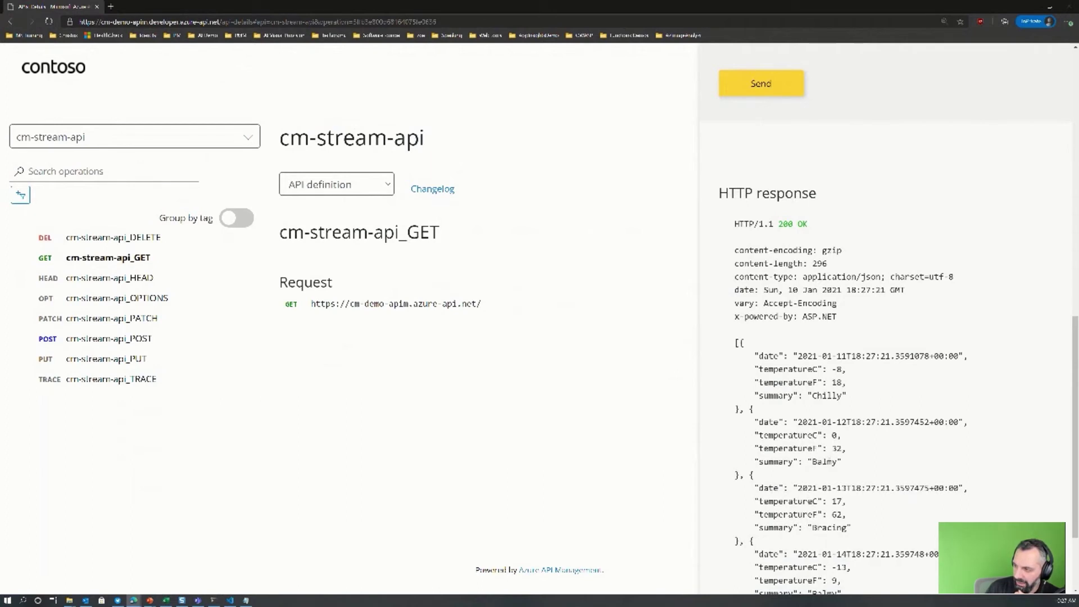
scroll(843, 393, up, 8)
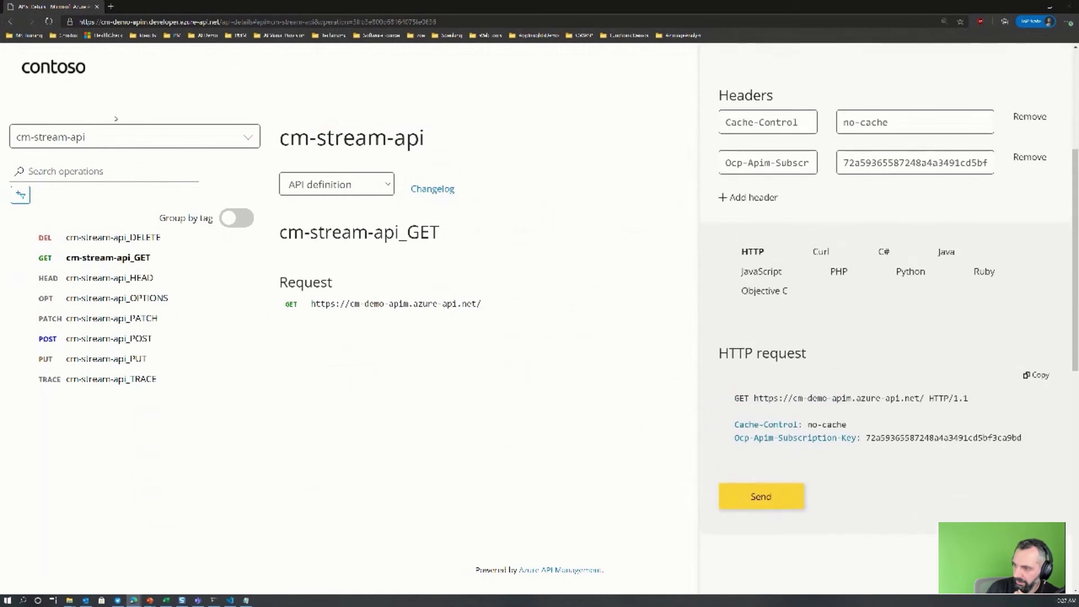
click(115, 138)
Step: Open christos-api_GET's test console and check weather api auth choices, keeping No auth
click(70, 230)
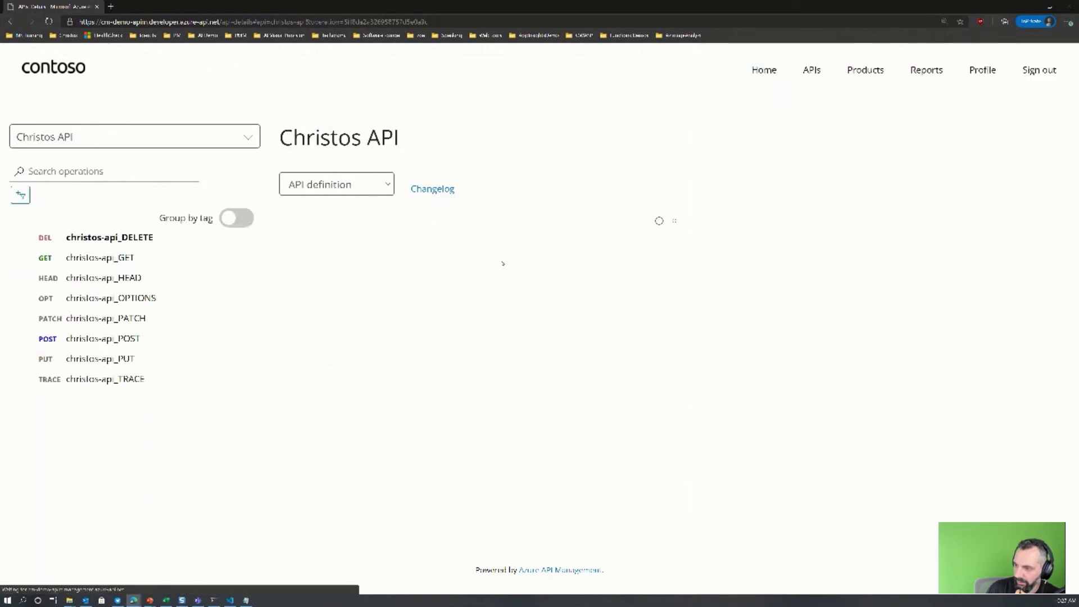
click(84, 259)
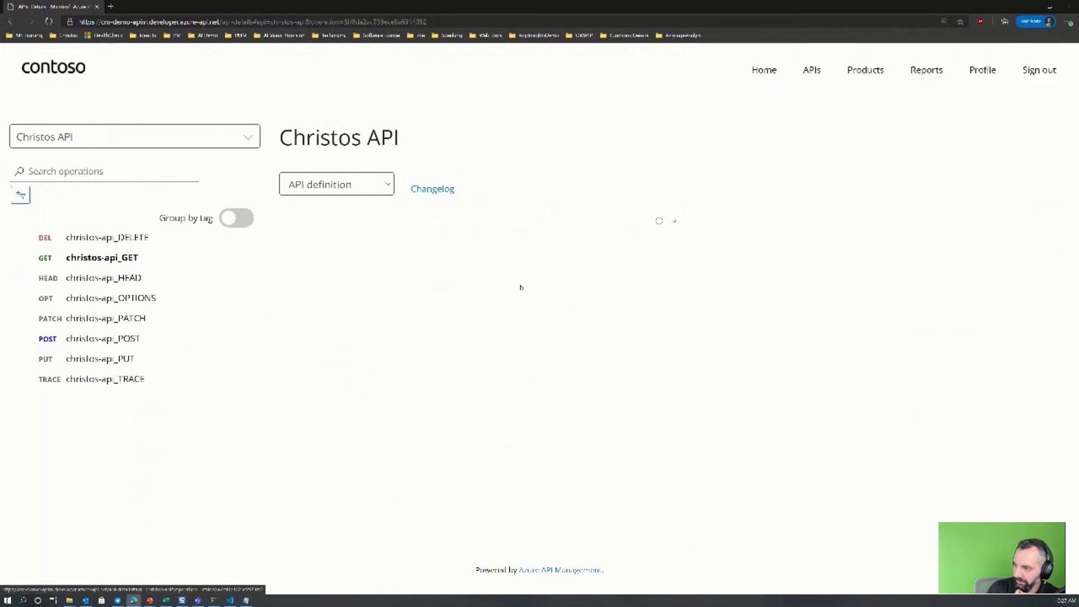
click(1050, 217)
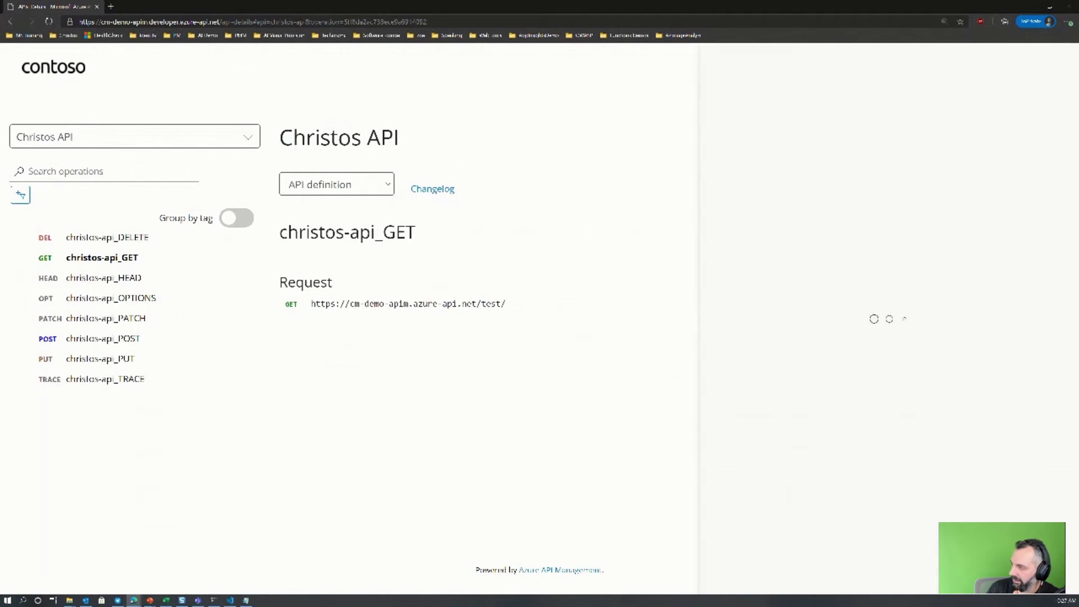
click(872, 180)
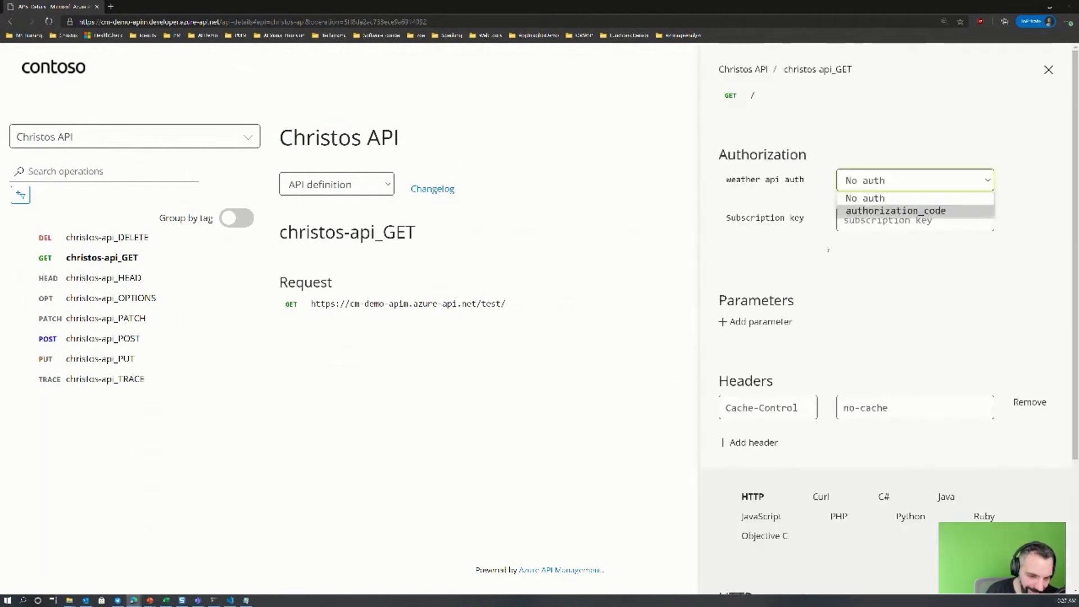
click(842, 266)
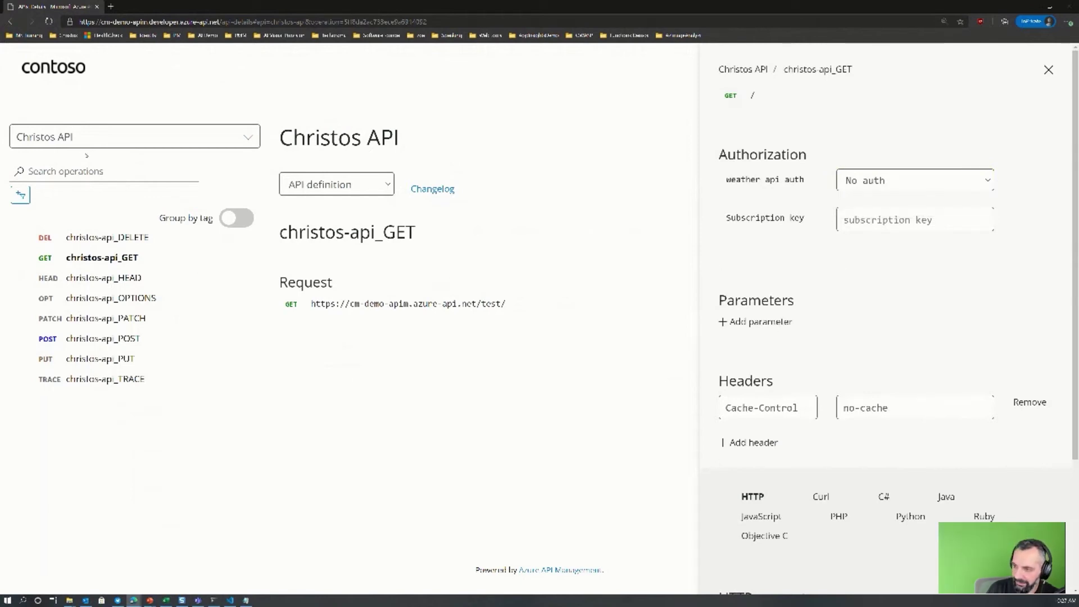
Step: Reopen cm-stream-api_GET's test console to compare its authorization options
click(76, 136)
click(74, 250)
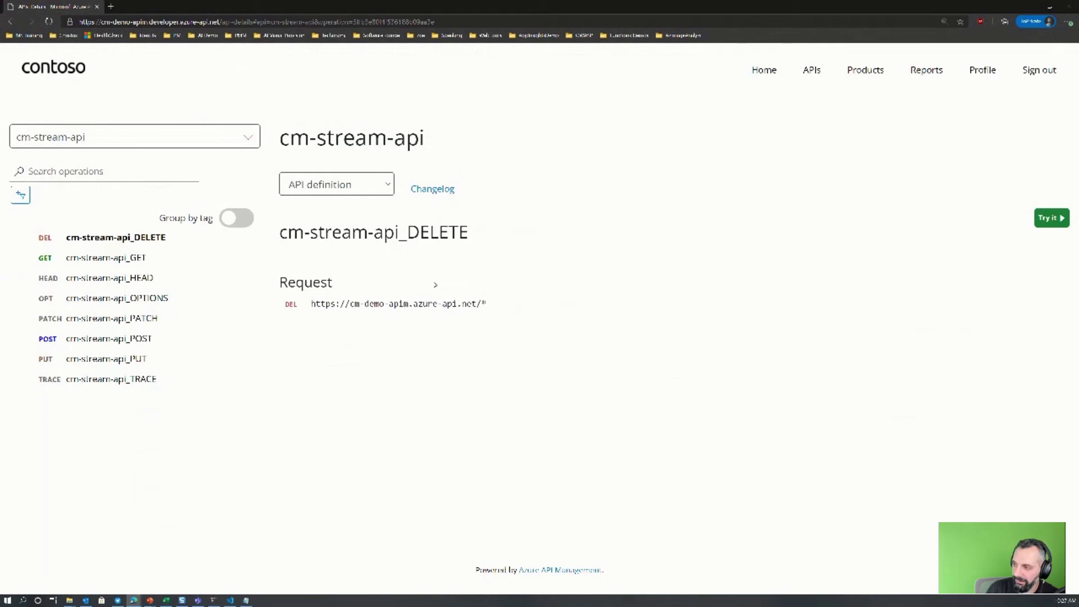
click(112, 258)
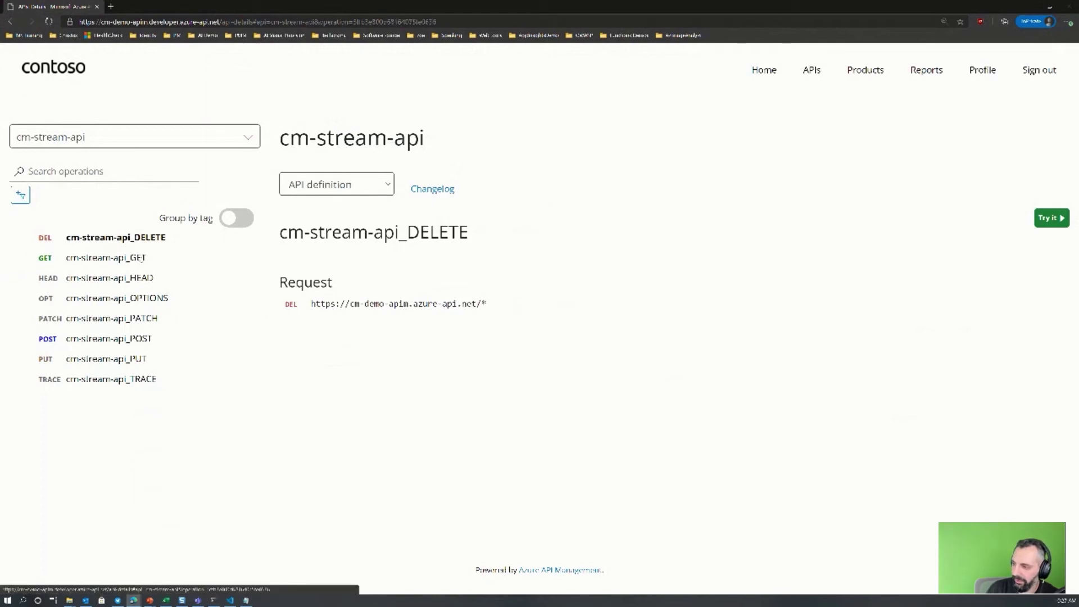
click(1049, 218)
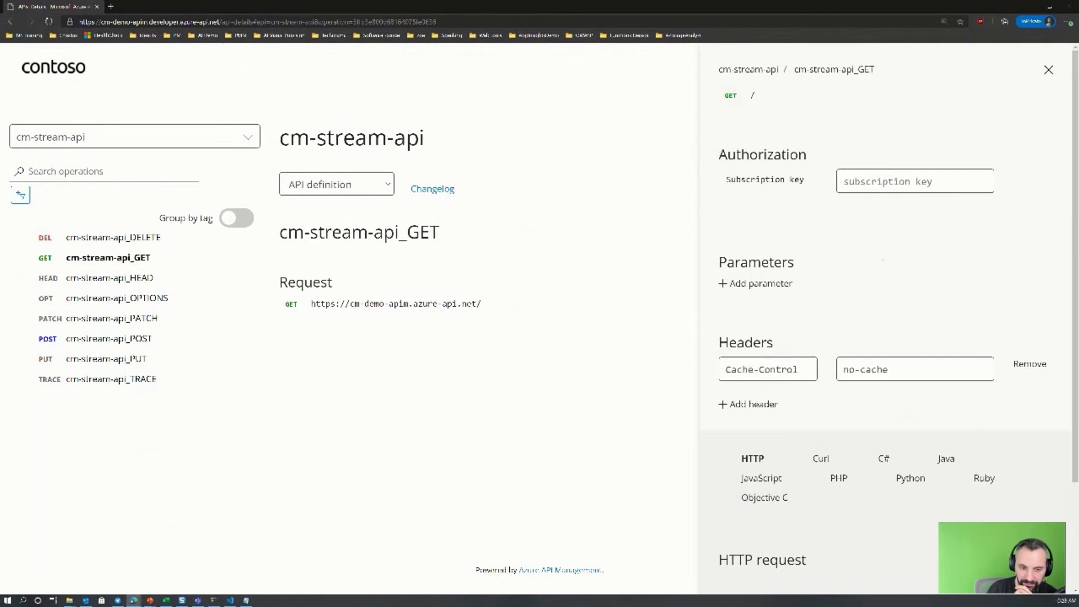
scroll(877, 258, down, 3)
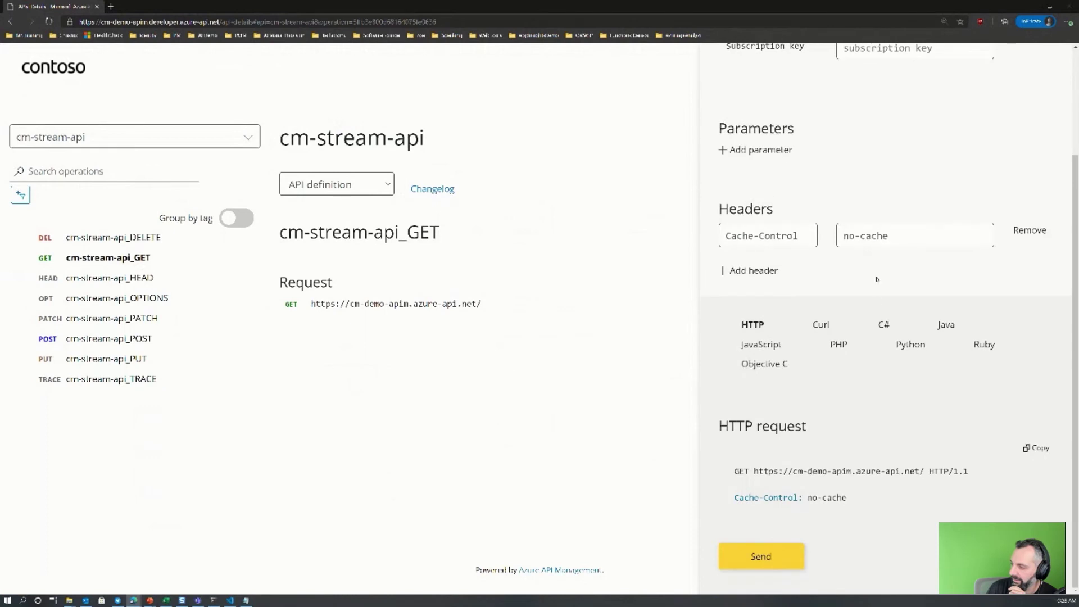
scroll(891, 309, up, 3)
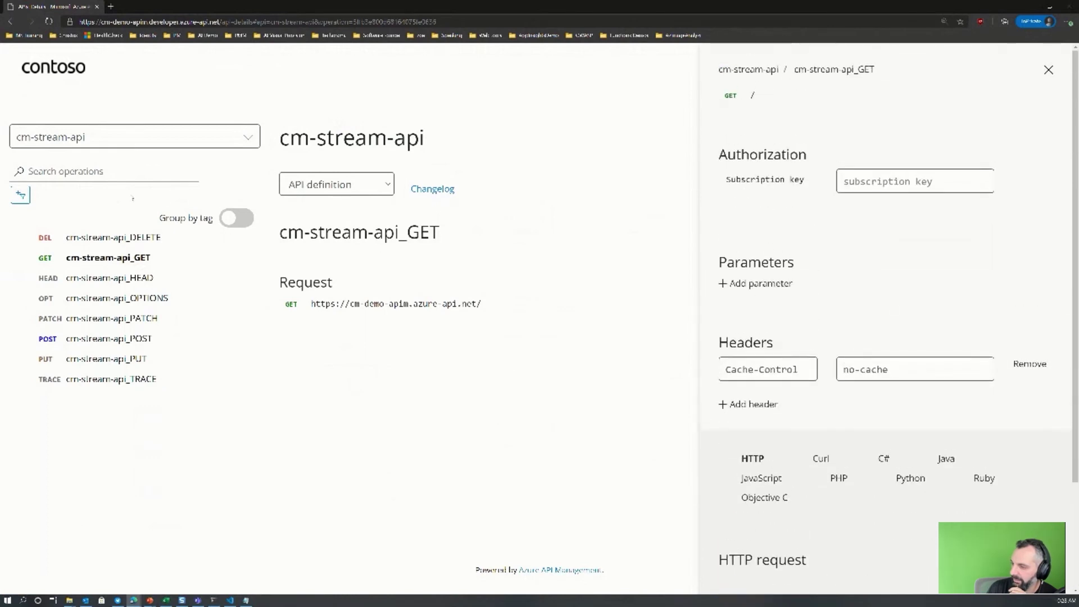
Step: Switch back to Christos API and reopen the christos-api_GET test console
click(113, 137)
click(73, 238)
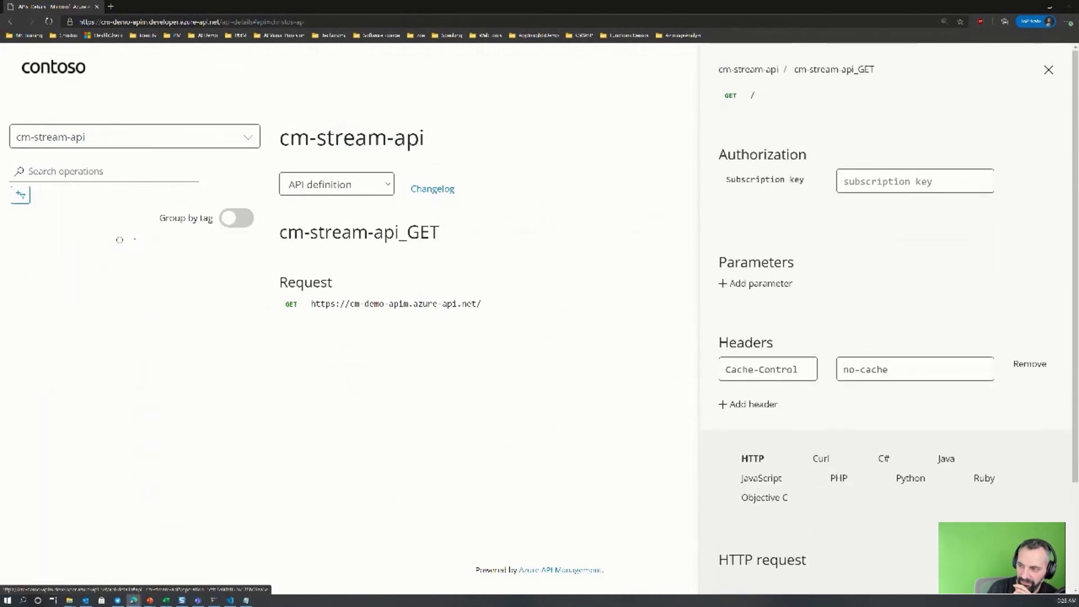
click(90, 261)
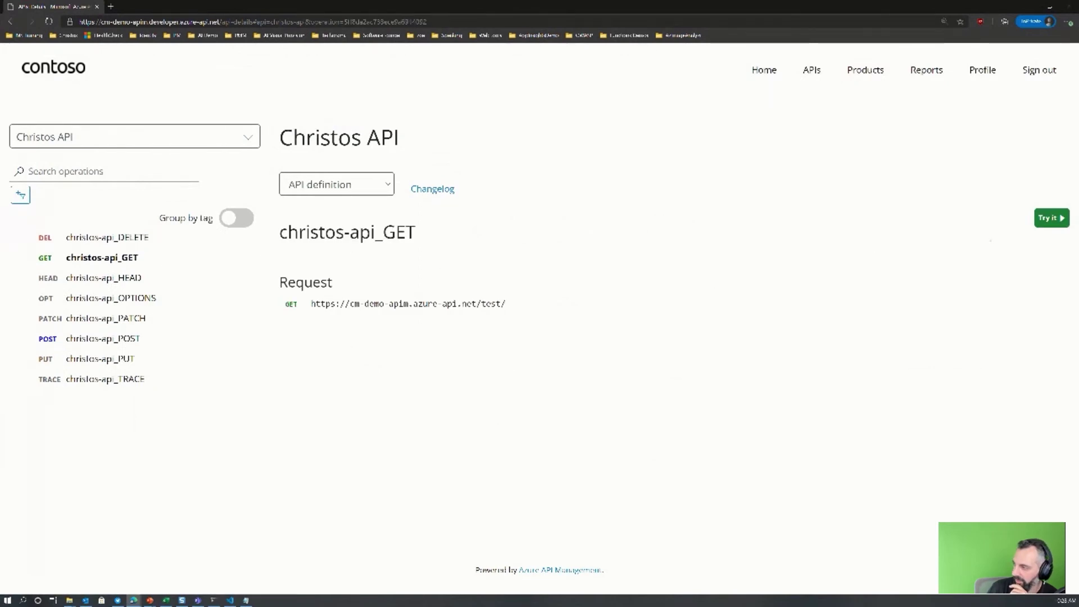
click(1051, 217)
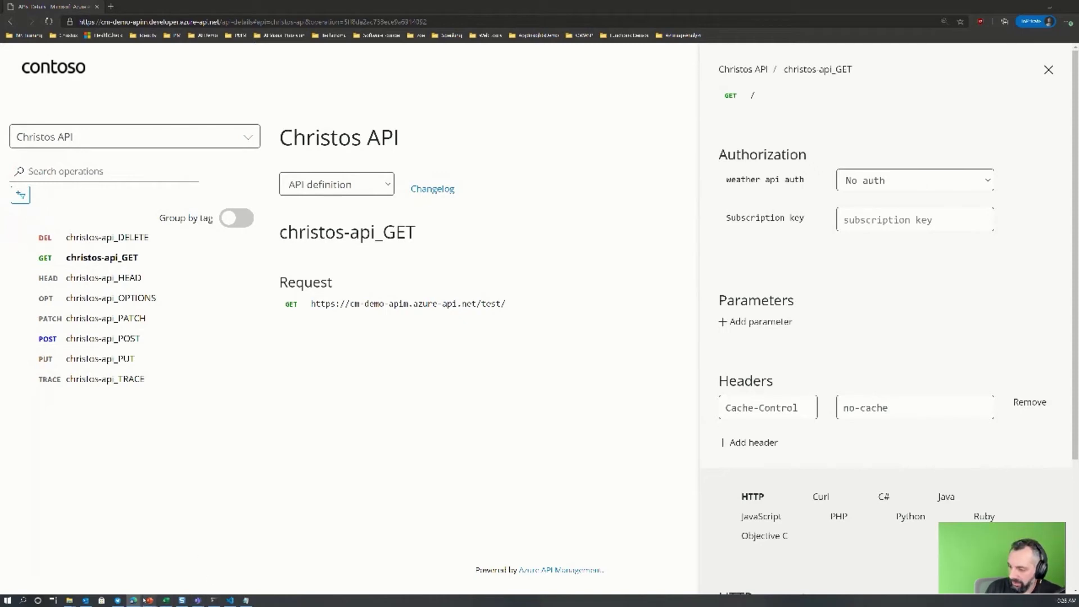
Step: Back in the Azure portal, inspect the GET operation's frontend details on the Design tab
mouse_move(133, 599)
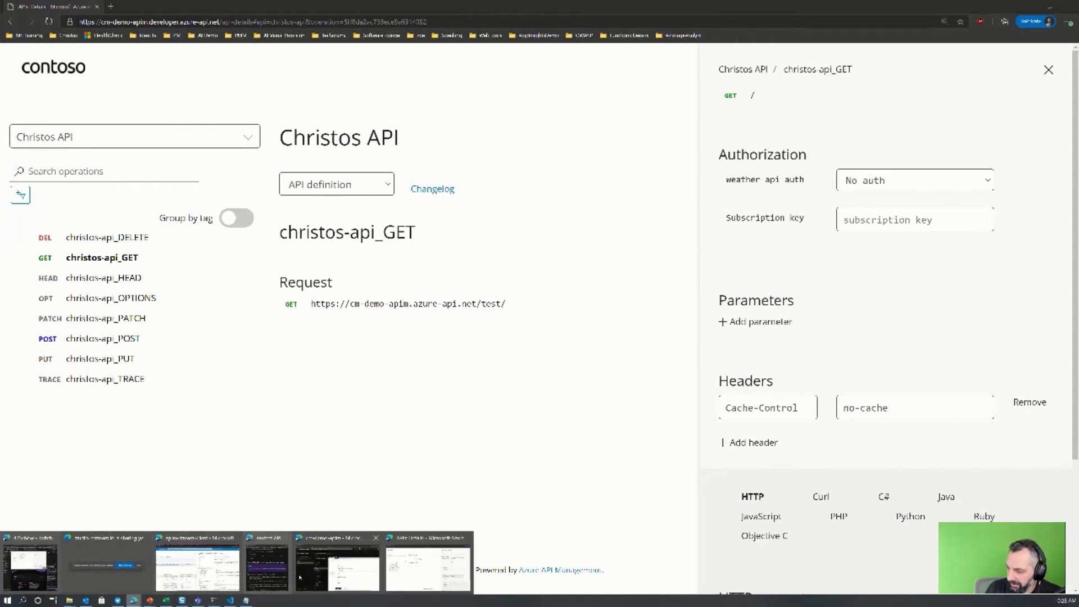
click(337, 567)
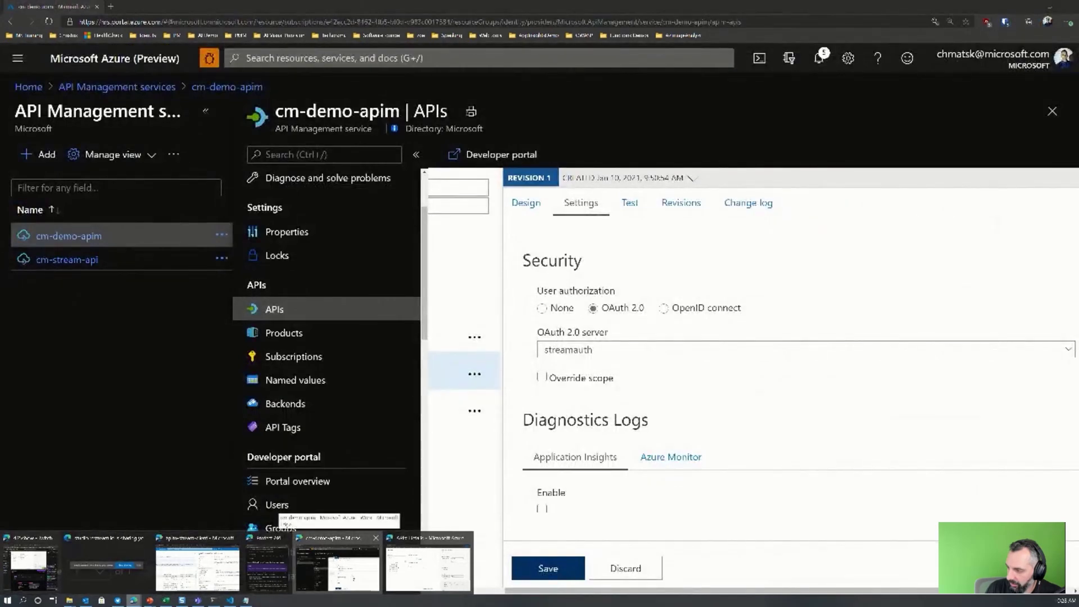
scroll(704, 395, up, 3)
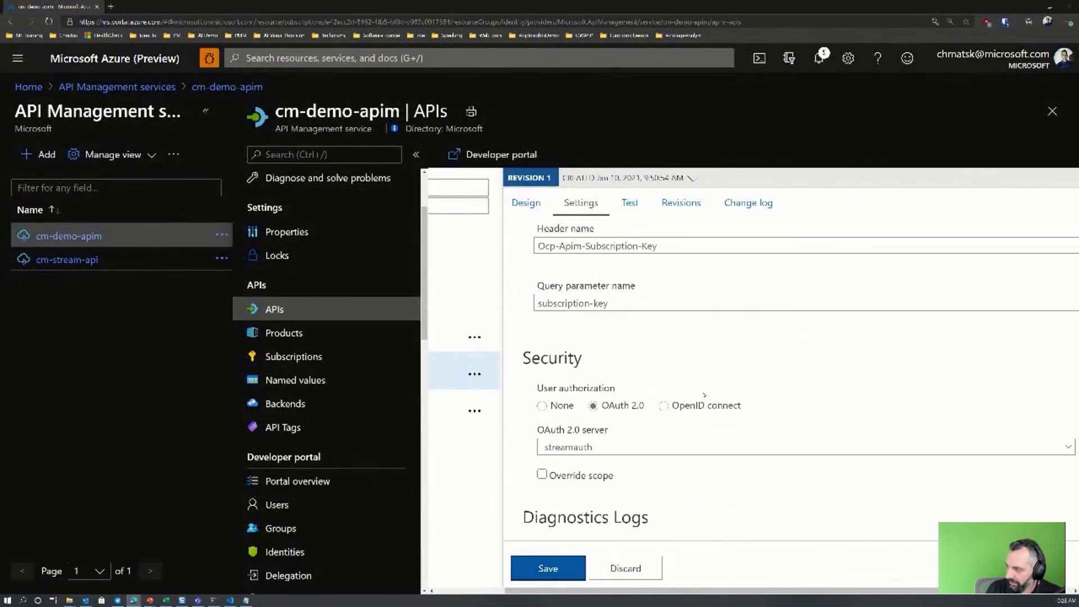
scroll(677, 371, down, 3)
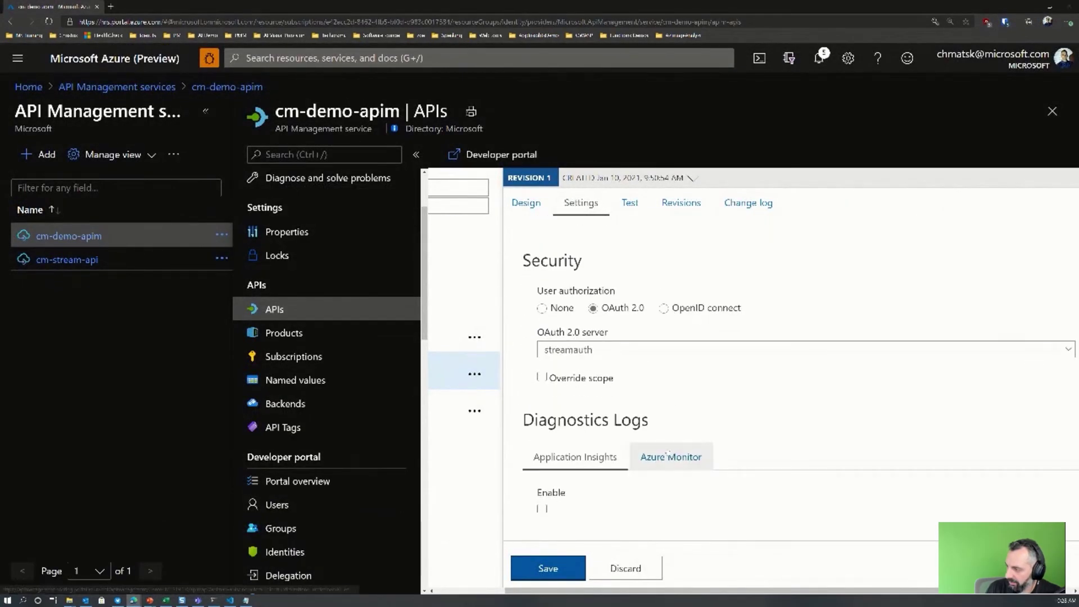
scroll(671, 432, up, 1)
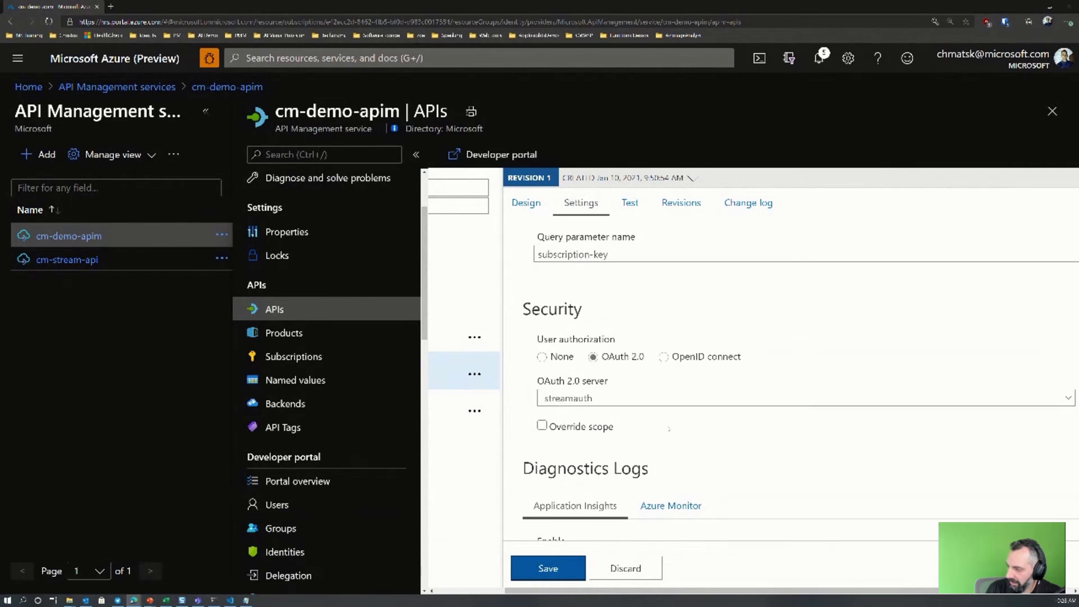
scroll(668, 428, up, 7)
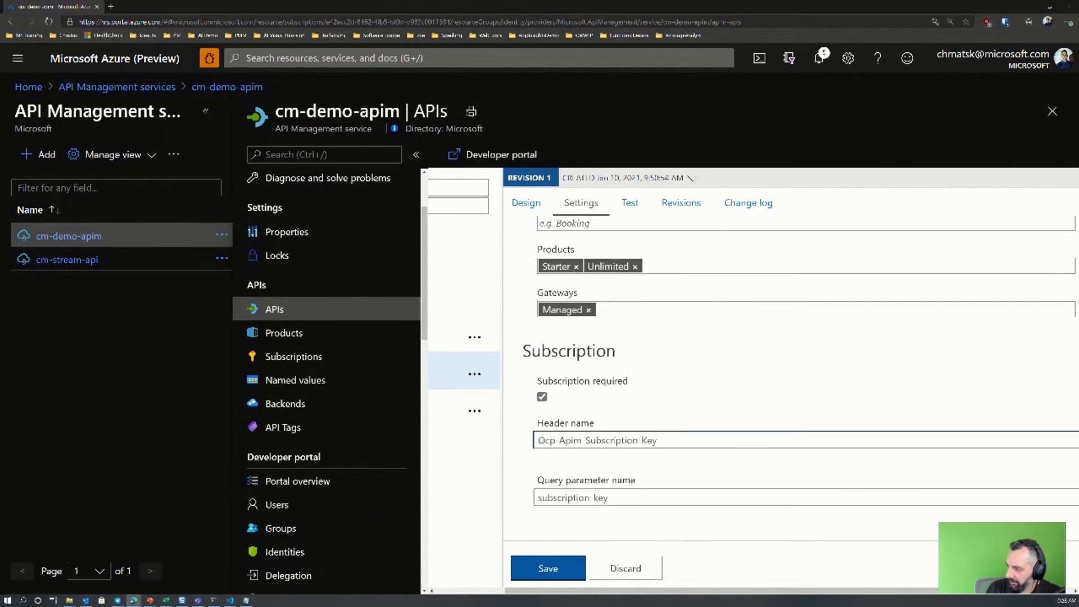
scroll(668, 428, up, 3)
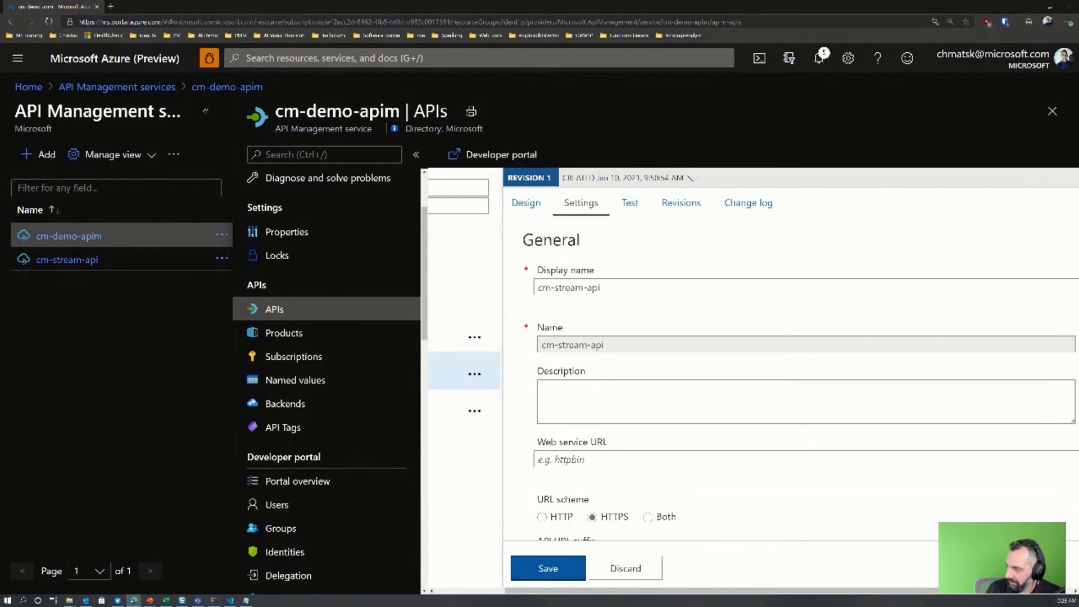
click(526, 203)
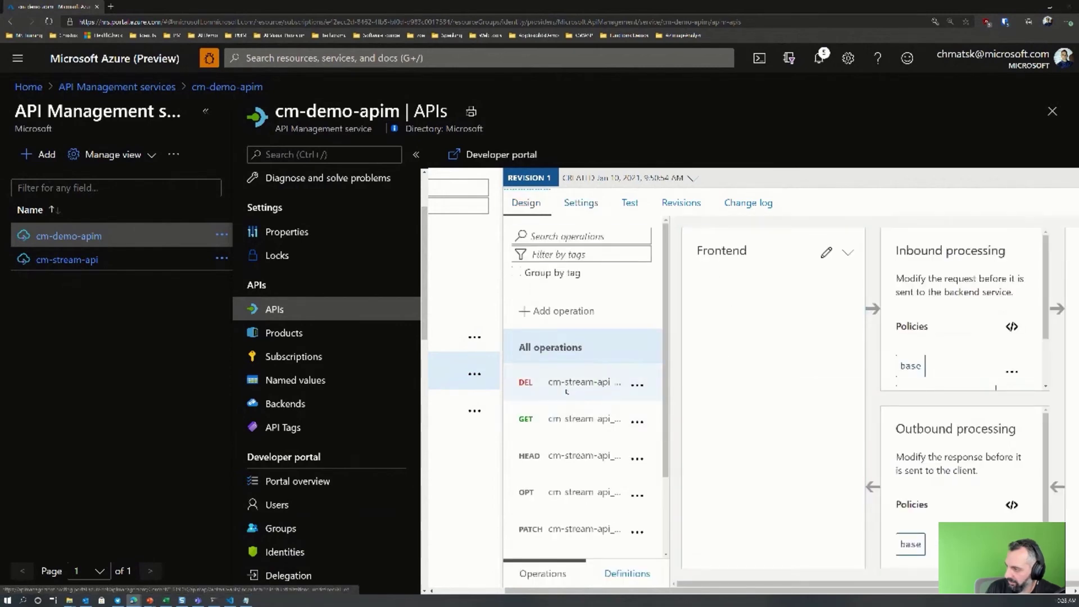
click(568, 419)
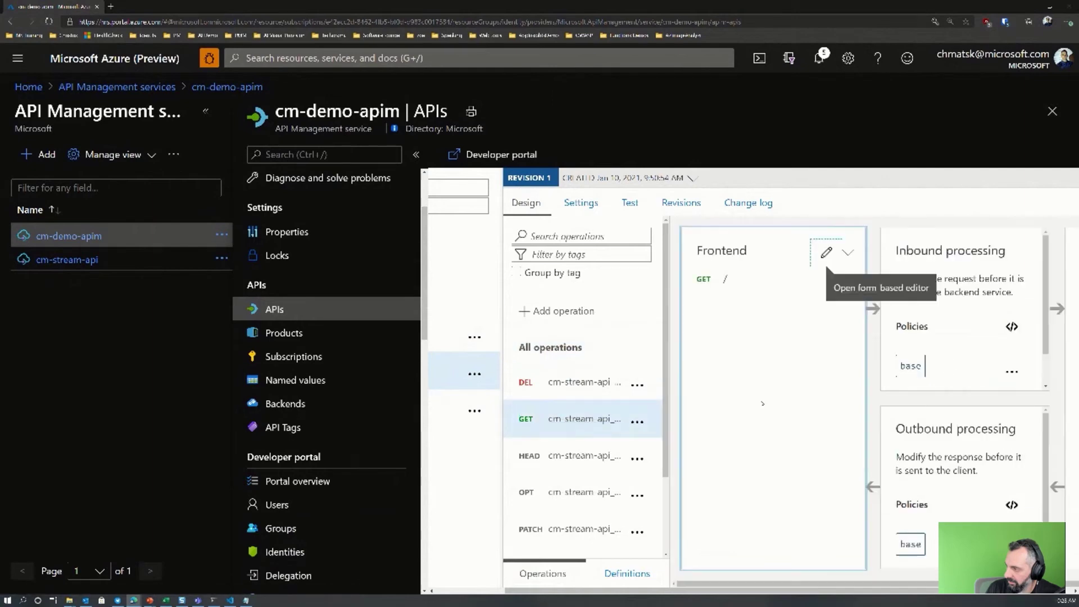
drag(815, 584, 844, 584)
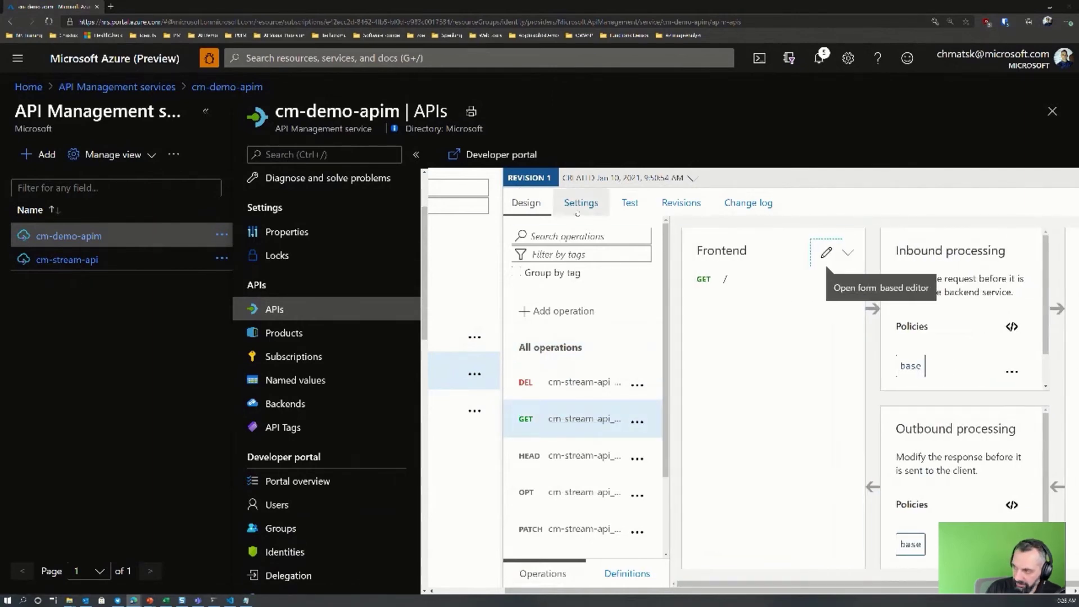
Step: Show the API's Settings Security section with OAuth 2.0 via streamauth
click(580, 202)
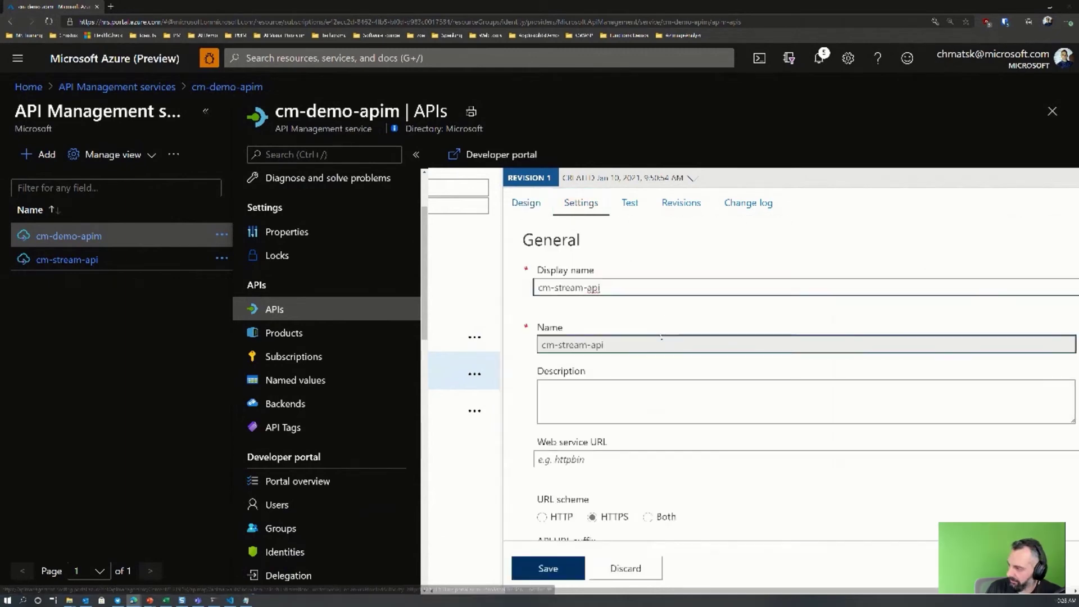
scroll(660, 436, down, 1)
scroll(659, 436, down, 8)
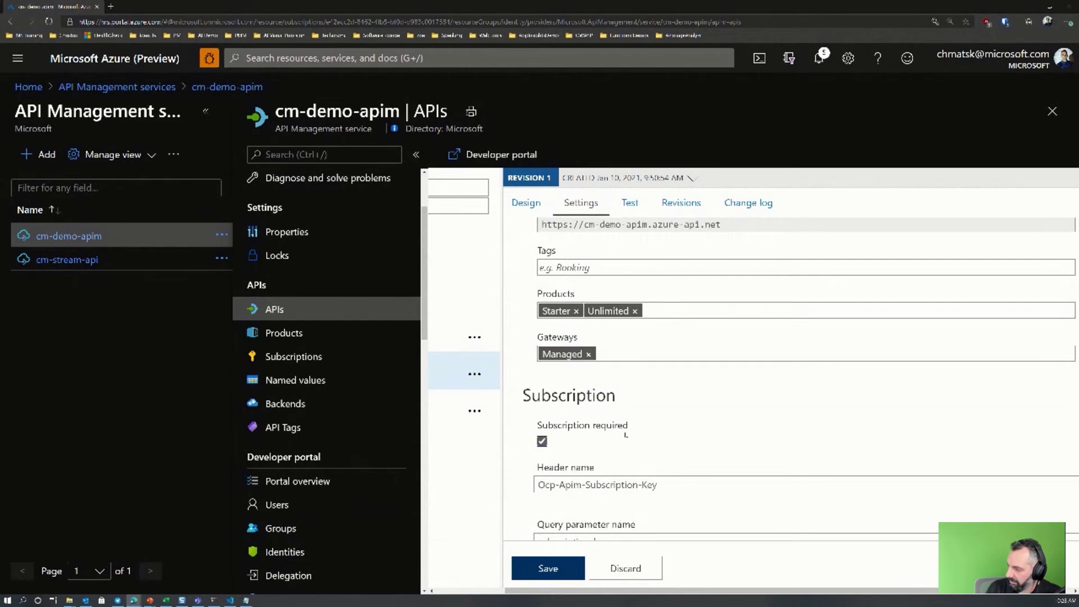
scroll(583, 442, down, 3)
scroll(582, 442, down, 2)
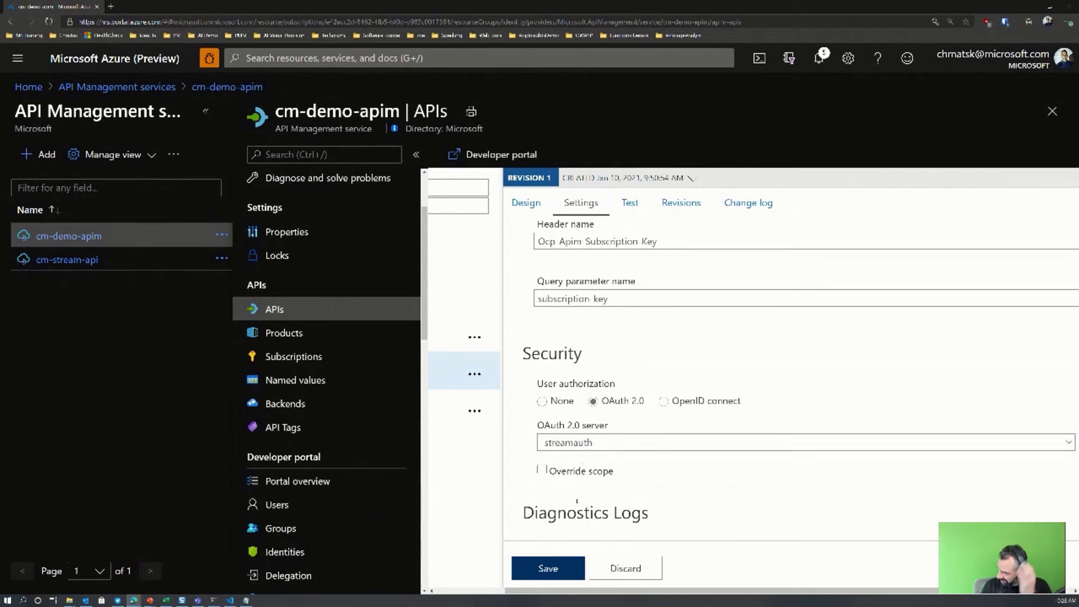
scroll(577, 500, down, 2)
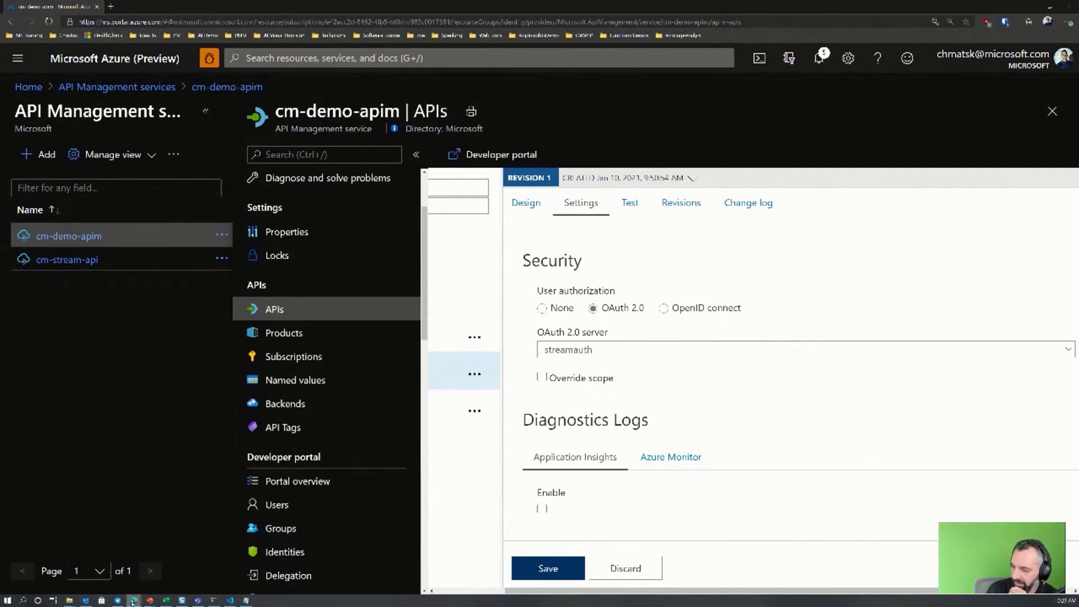
Step: Bring up the docs page at the 'Enable OAuth 2.0 user authorization' section
mouse_move(132, 600)
click(267, 564)
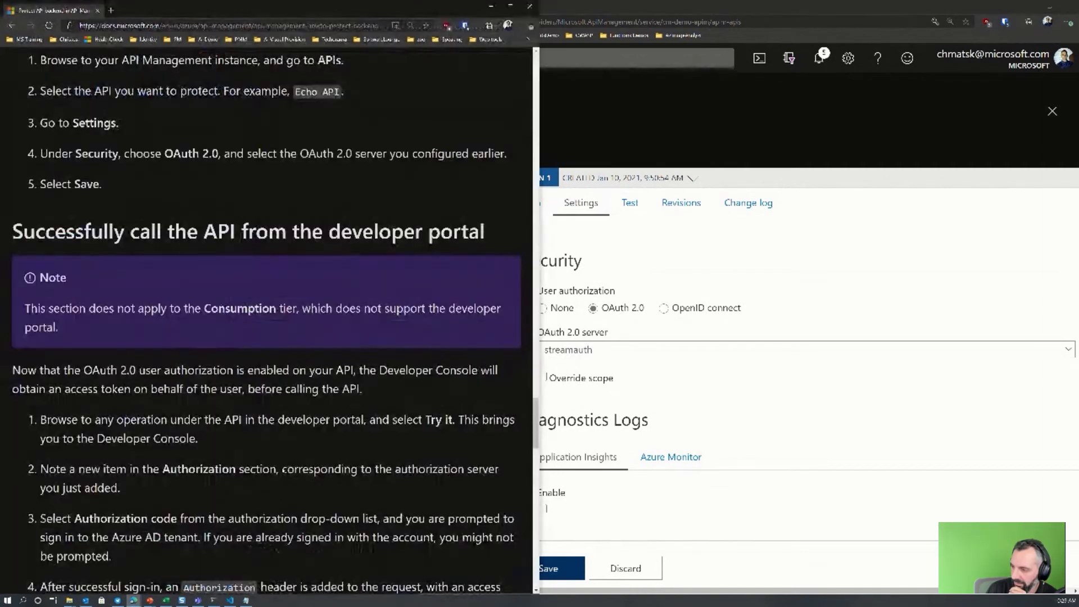
scroll(251, 346, up, 10)
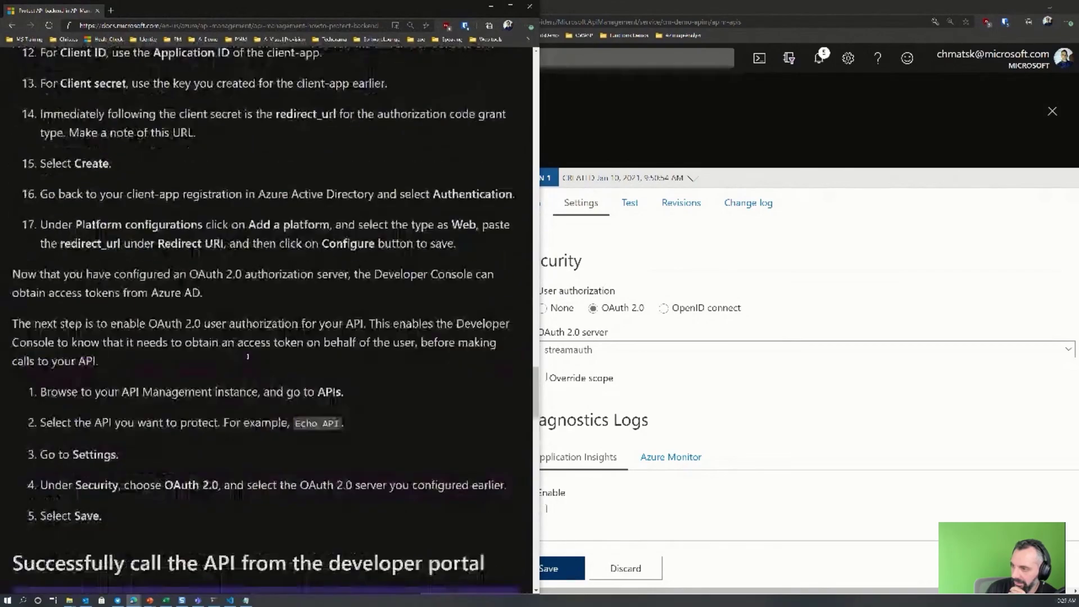
scroll(251, 345, up, 13)
scroll(251, 346, down, 4)
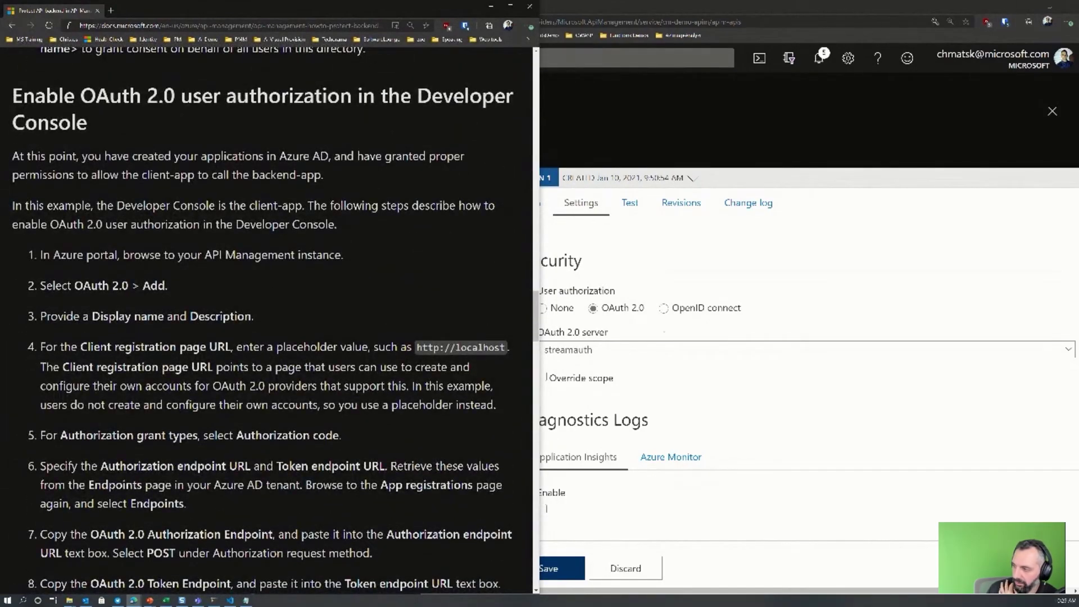
Step: Snap the Azure portal window to the half of the screen beside the docs
click(746, 270)
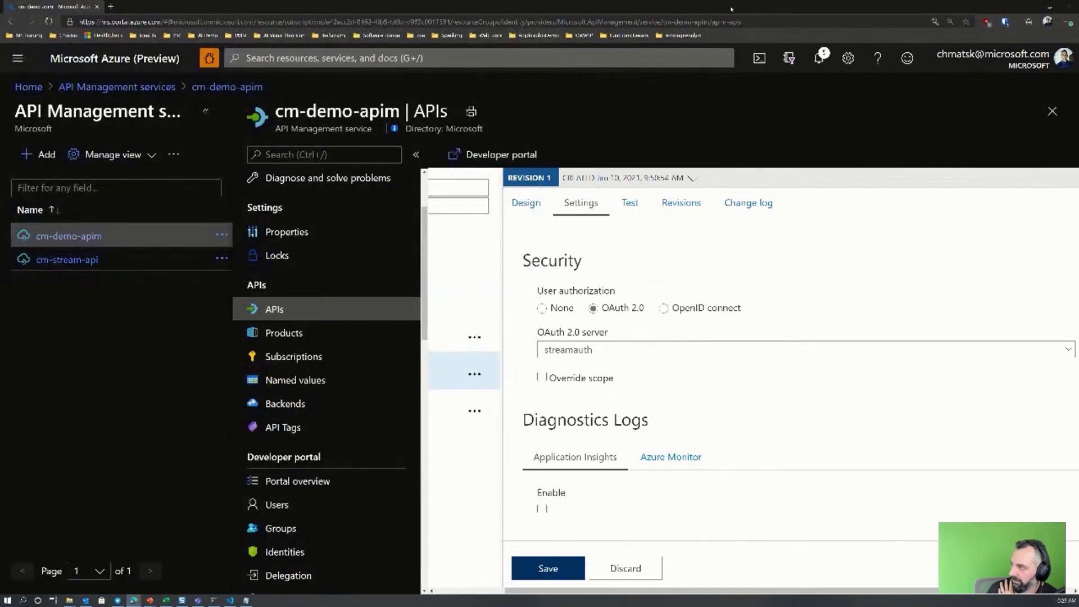
double_click(730, 9)
scroll(440, 273, down, 1)
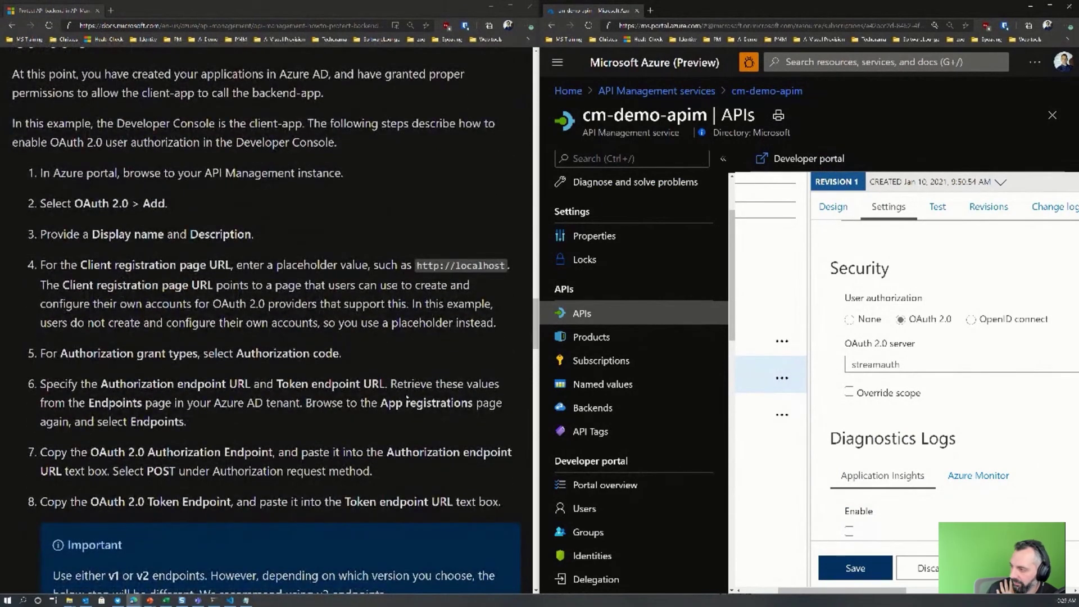
scroll(601, 483, down, 3)
Step: Open the streamauth authorization server in cm-demo-apim and review its settings down to the Redirect URI section
click(600, 479)
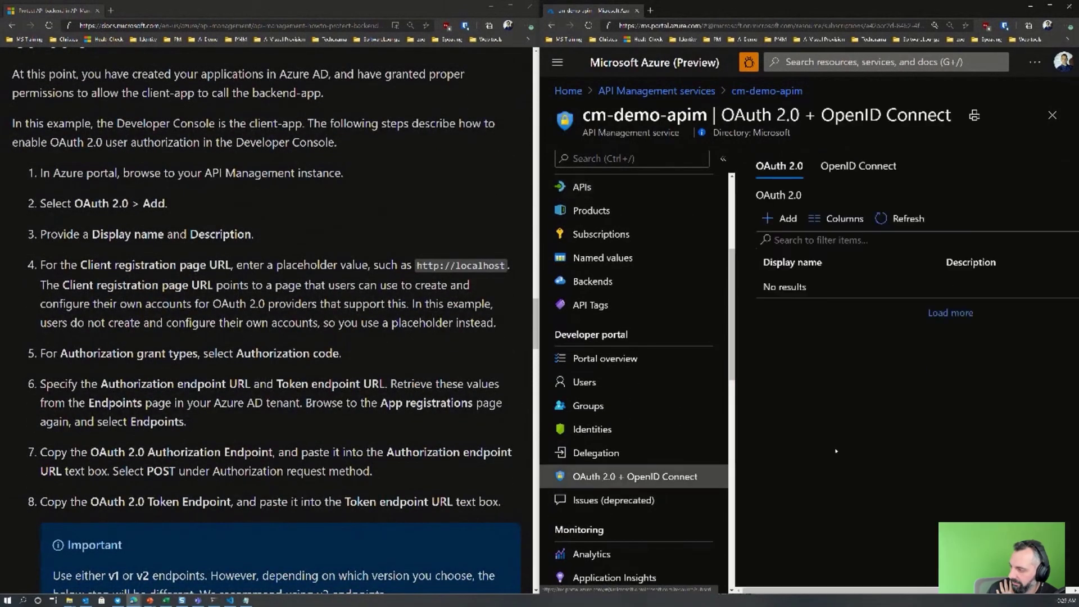
click(798, 292)
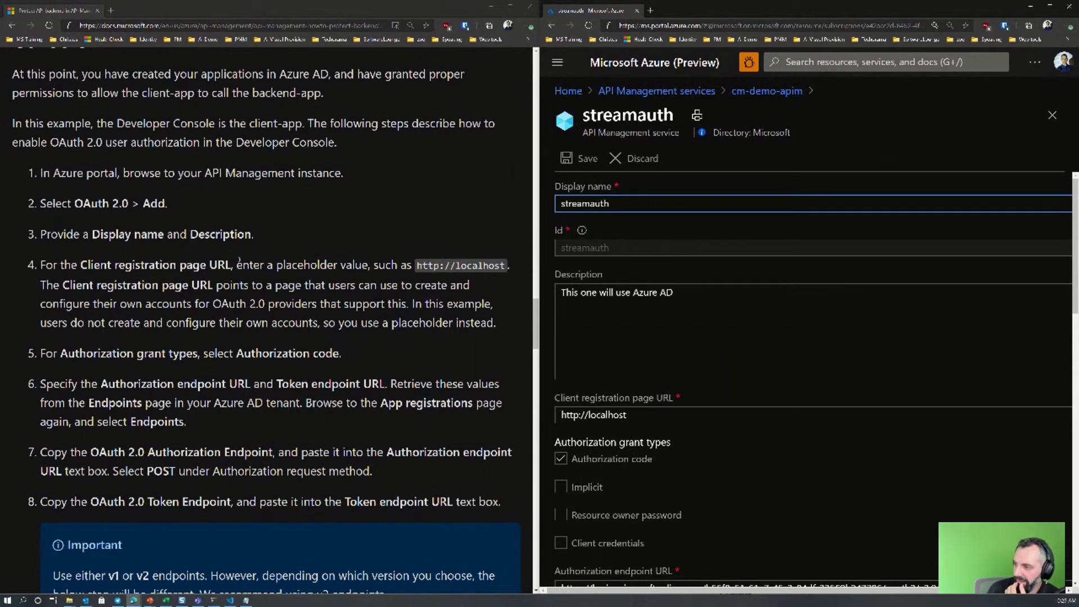
scroll(393, 242, down, 2)
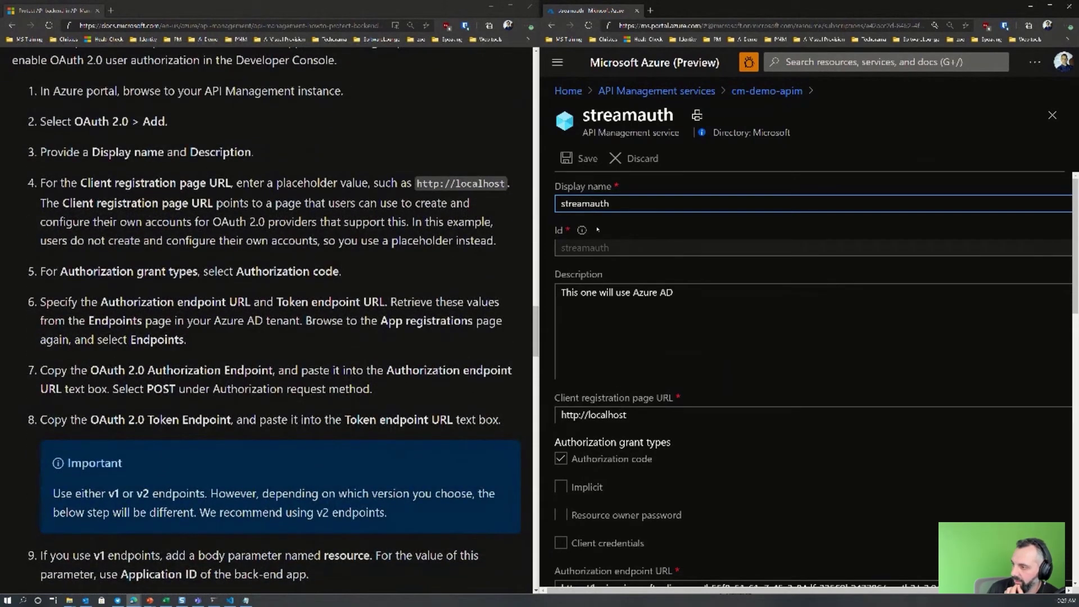
scroll(639, 399, down, 1)
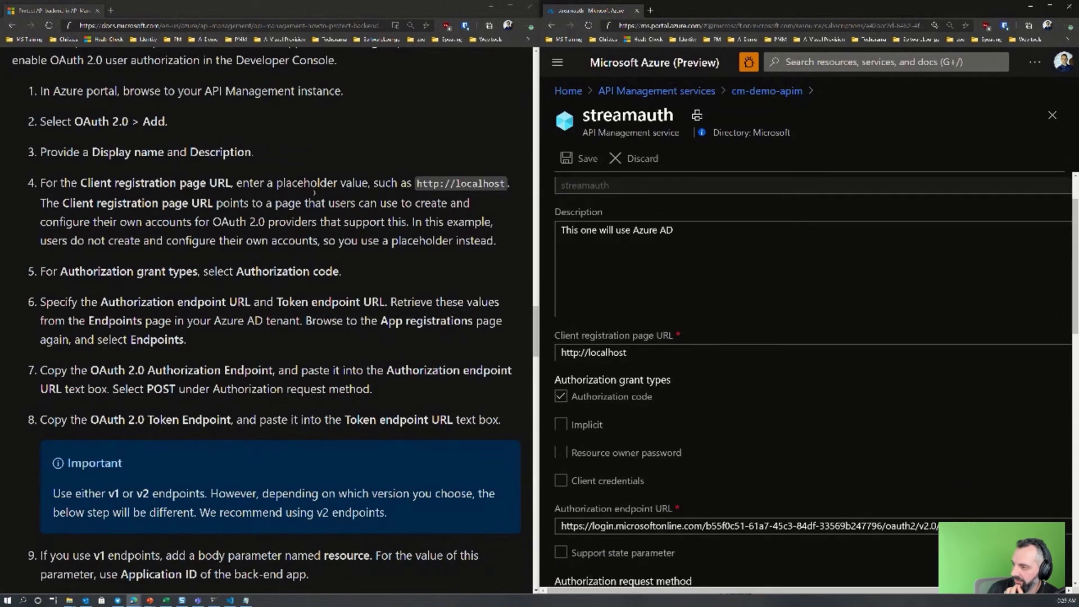
scroll(130, 301, down, 2)
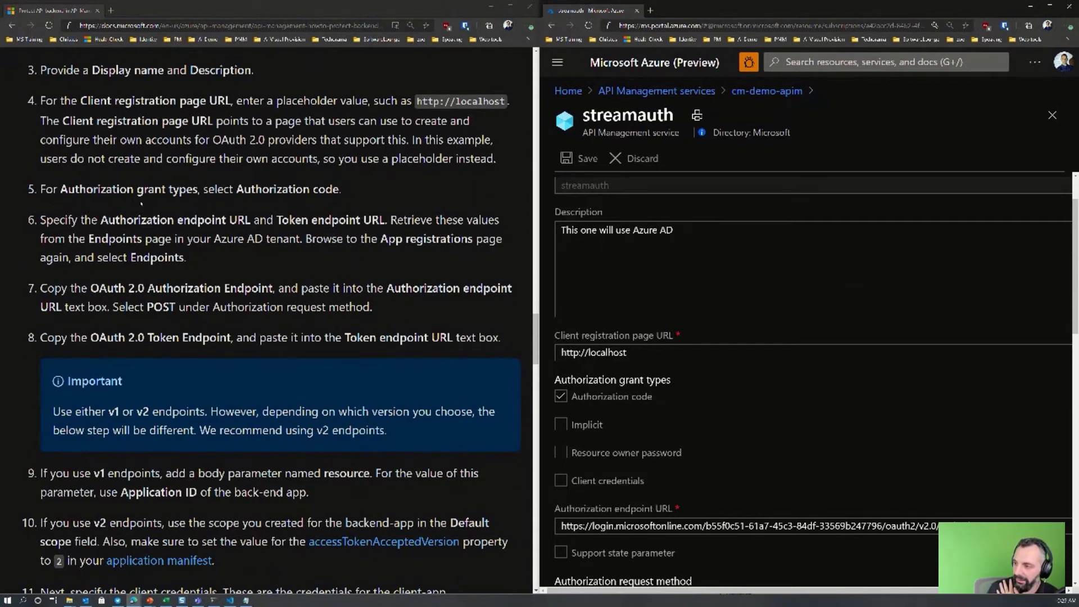
scroll(721, 460, down, 2)
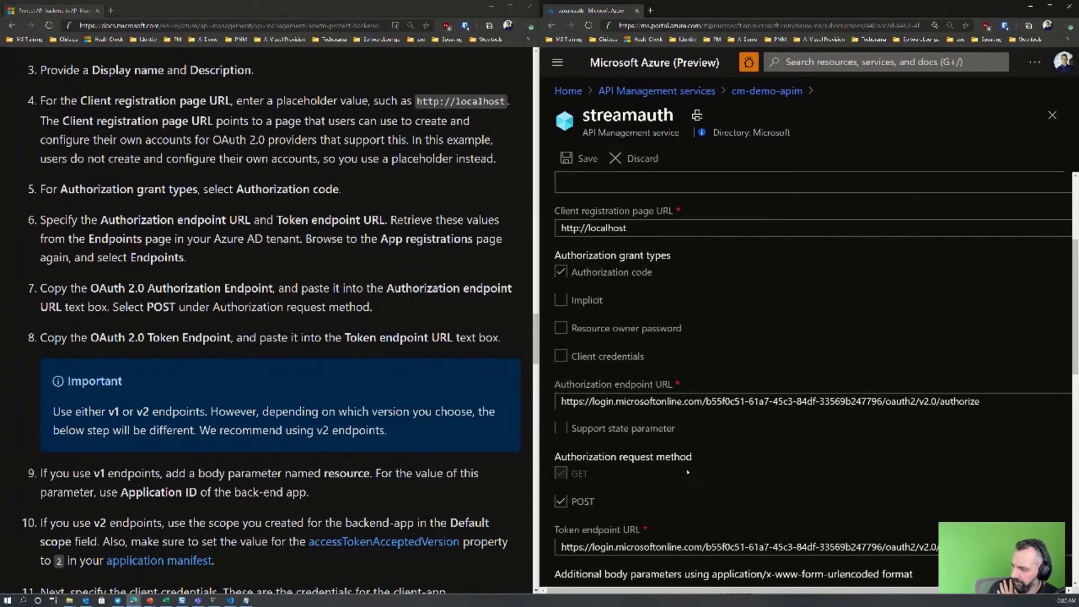
scroll(612, 482, down, 1)
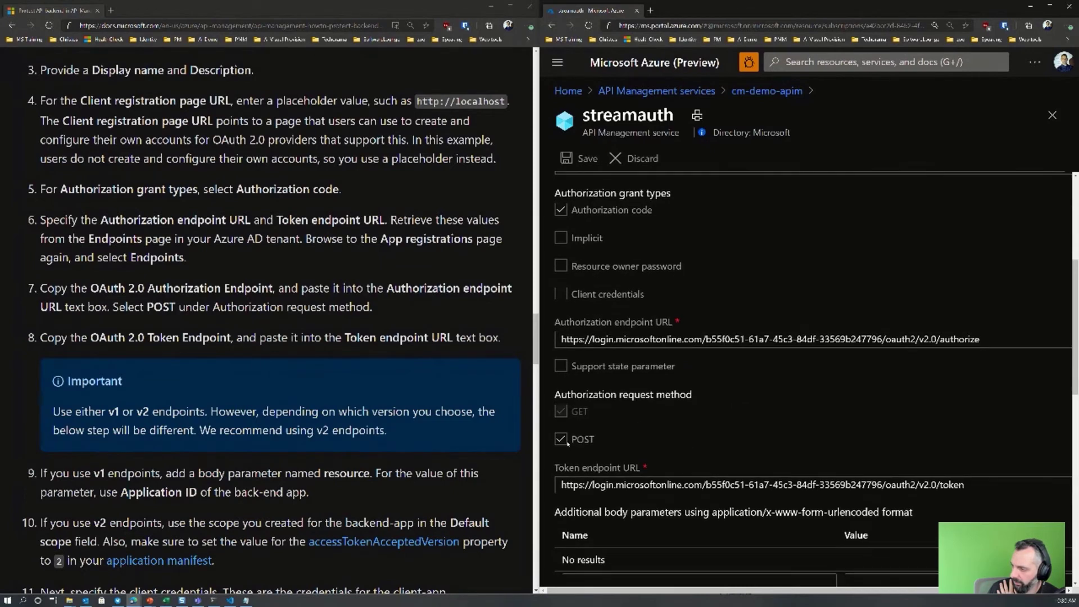
scroll(141, 333, down, 1)
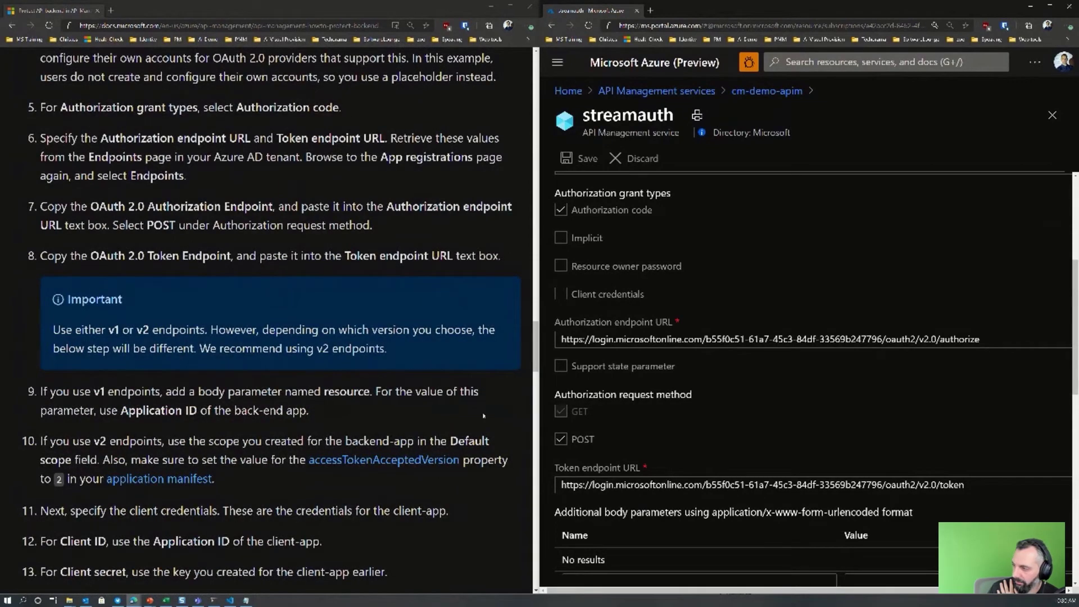
scroll(732, 476, down, 3)
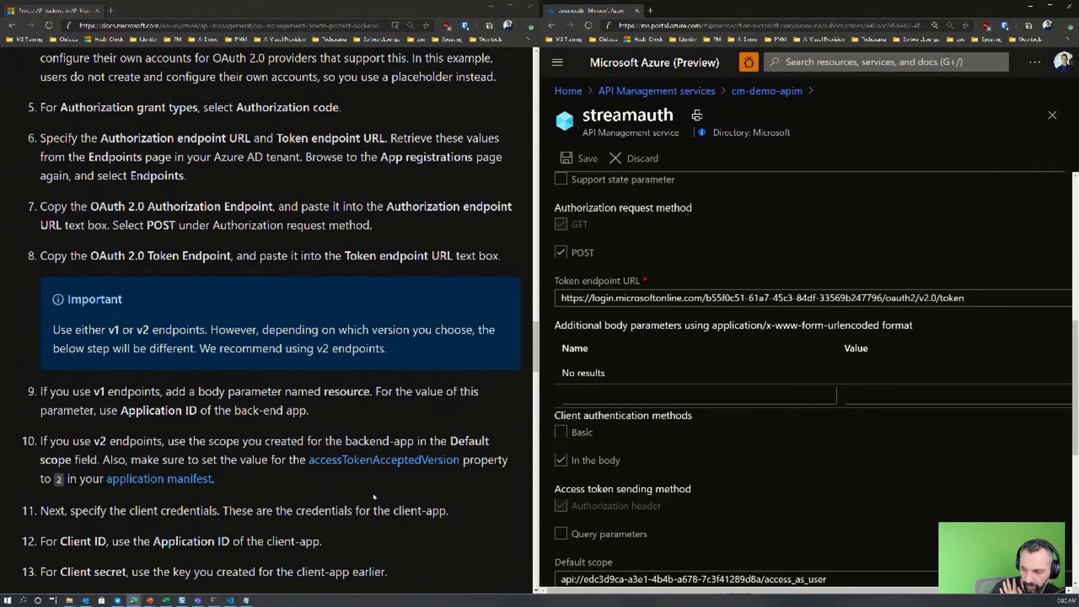
scroll(731, 484, down, 2)
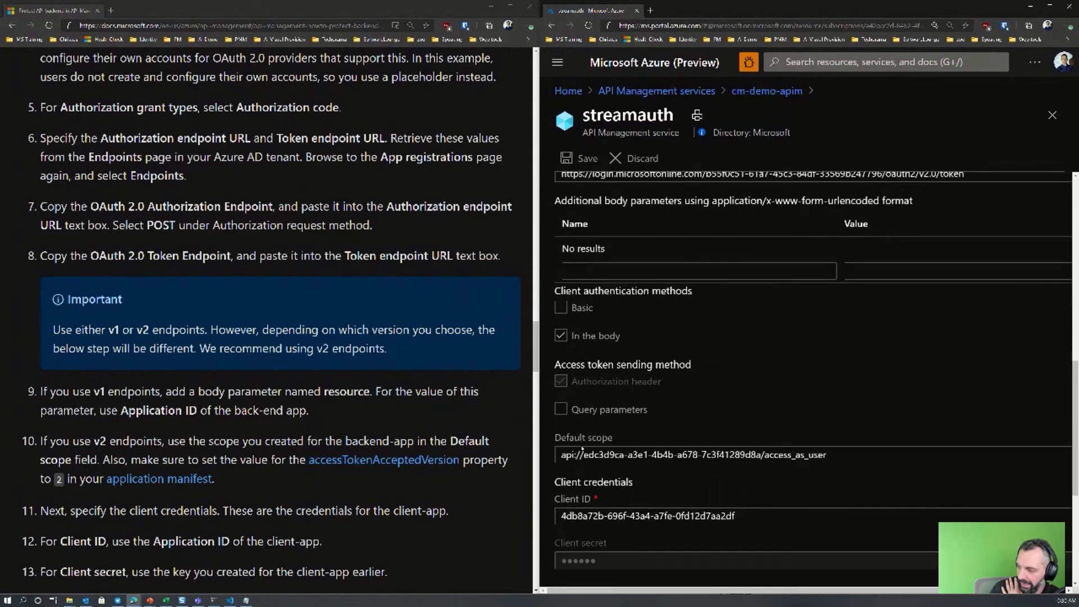
scroll(270, 314, down, 2)
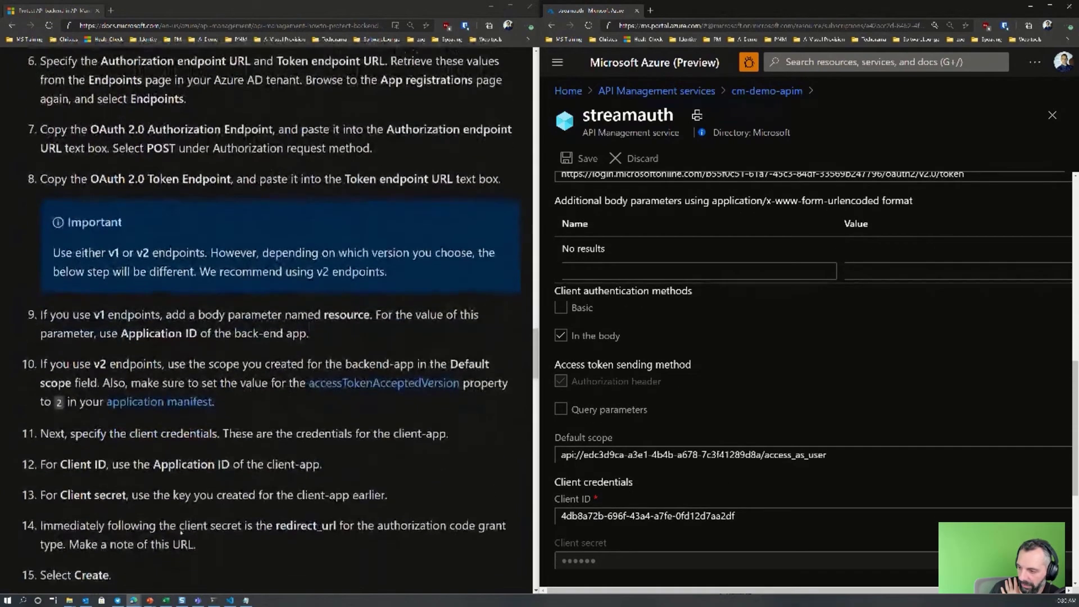
scroll(654, 508, down, 2)
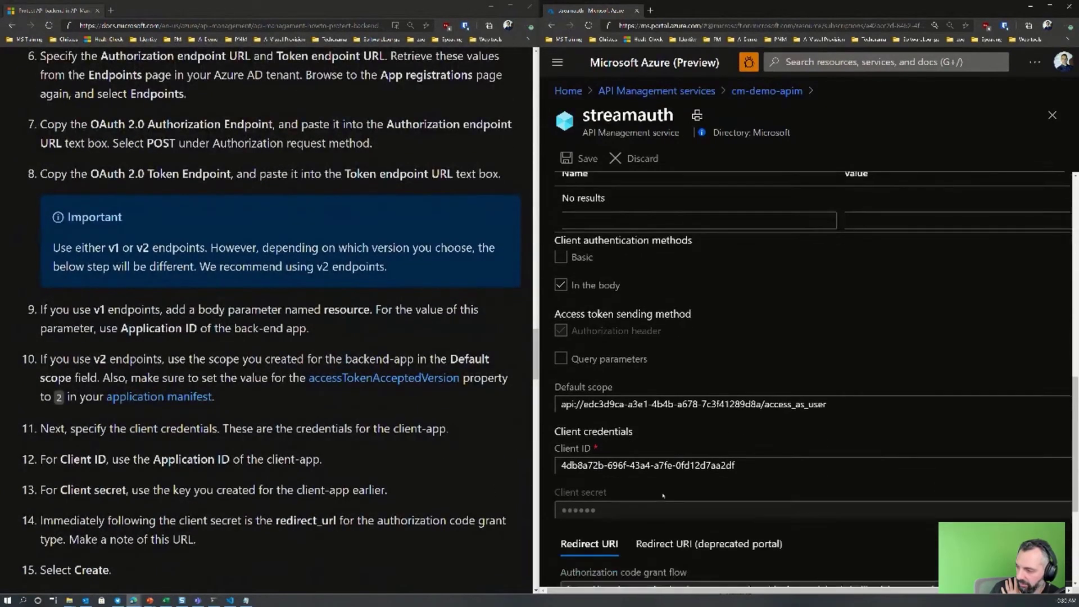
scroll(153, 482, down, 3)
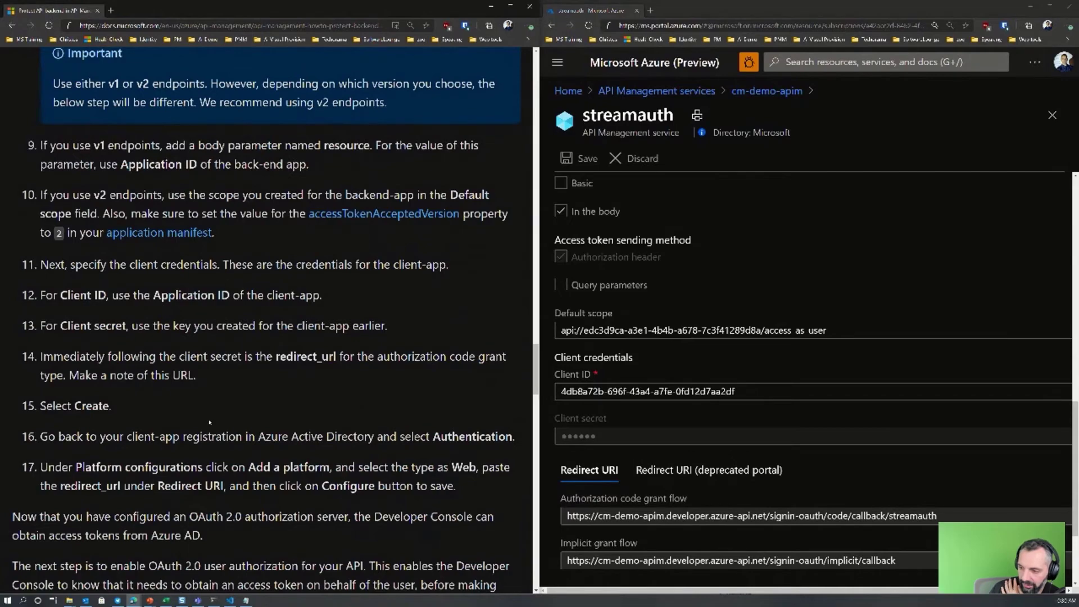
scroll(186, 432, down, 2)
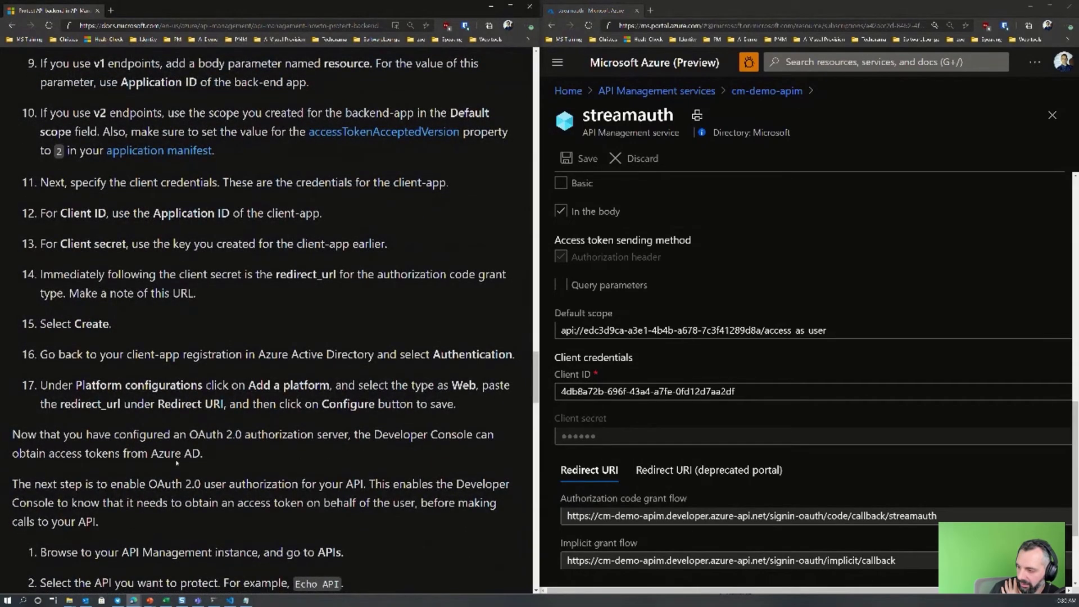
scroll(191, 462, down, 2)
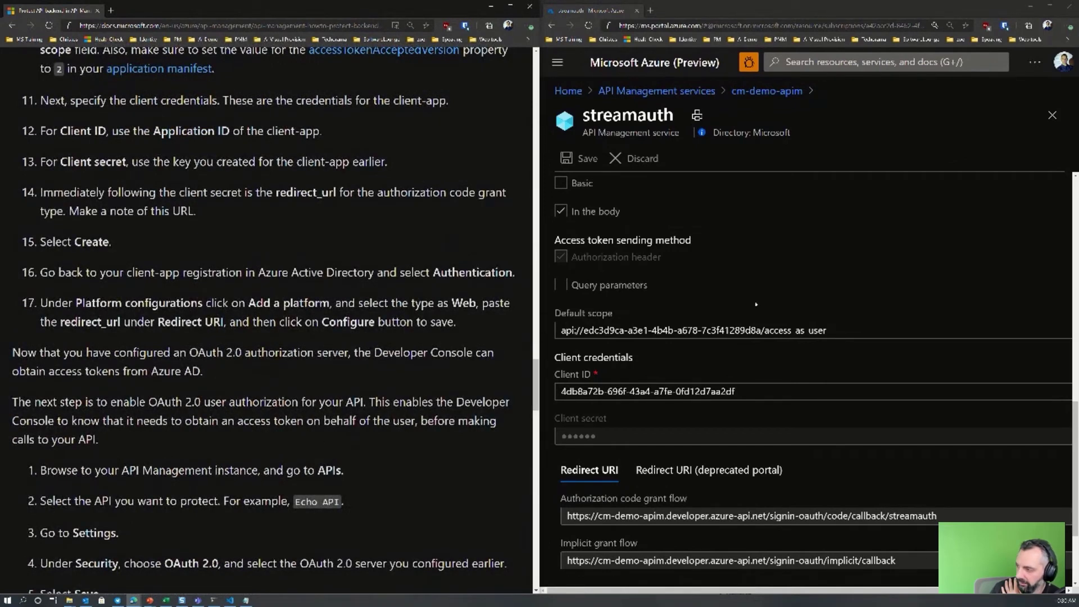
scroll(785, 419, down, 1)
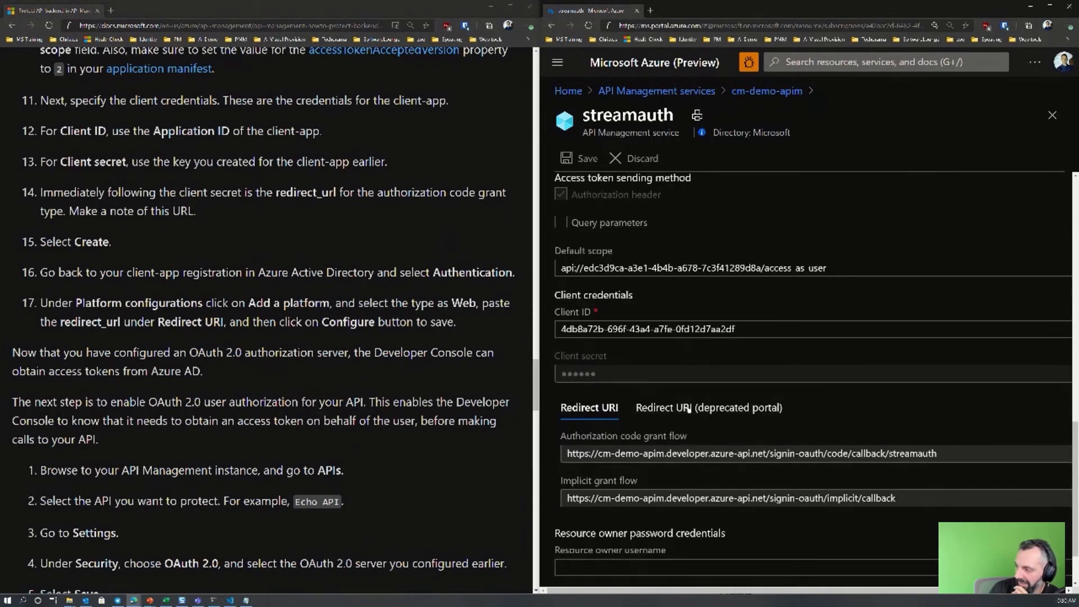
scroll(690, 416, down, 1)
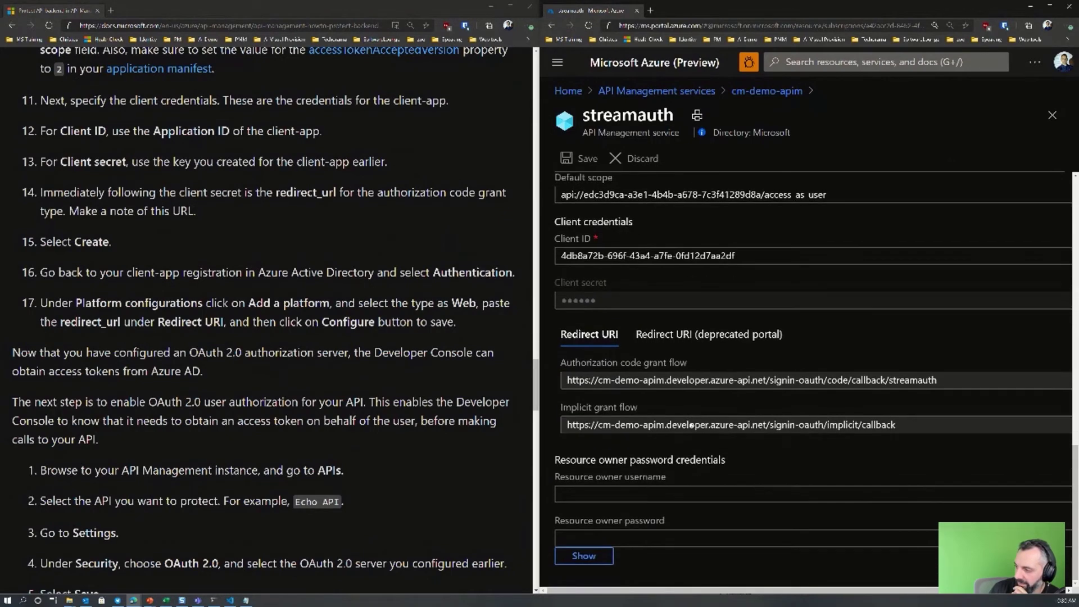
Step: Open the settings of cm-stream-api in the cm-demo-apim instance
click(655, 90)
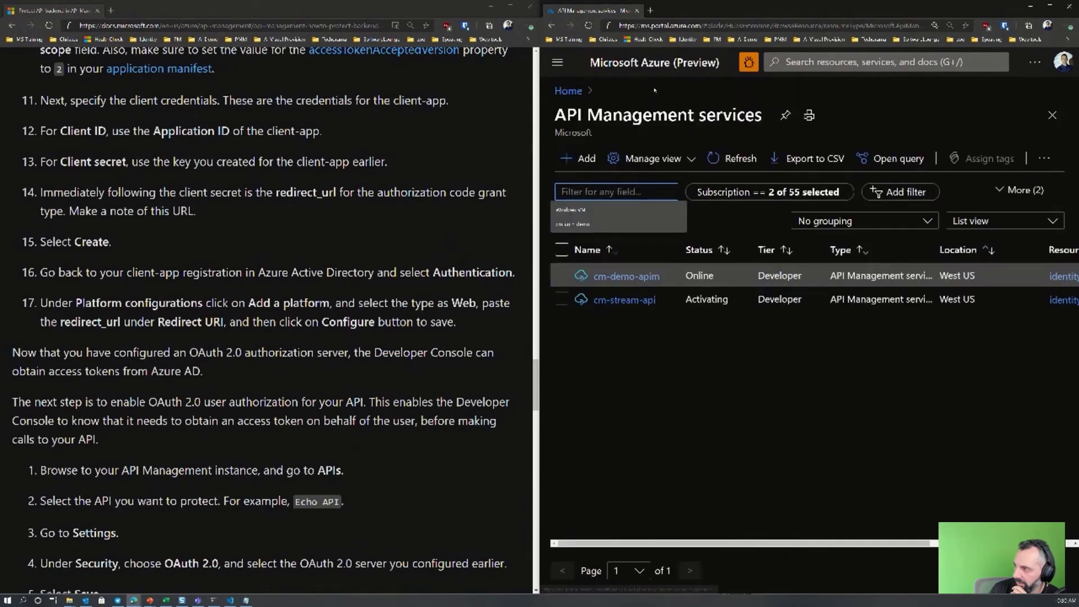
click(625, 276)
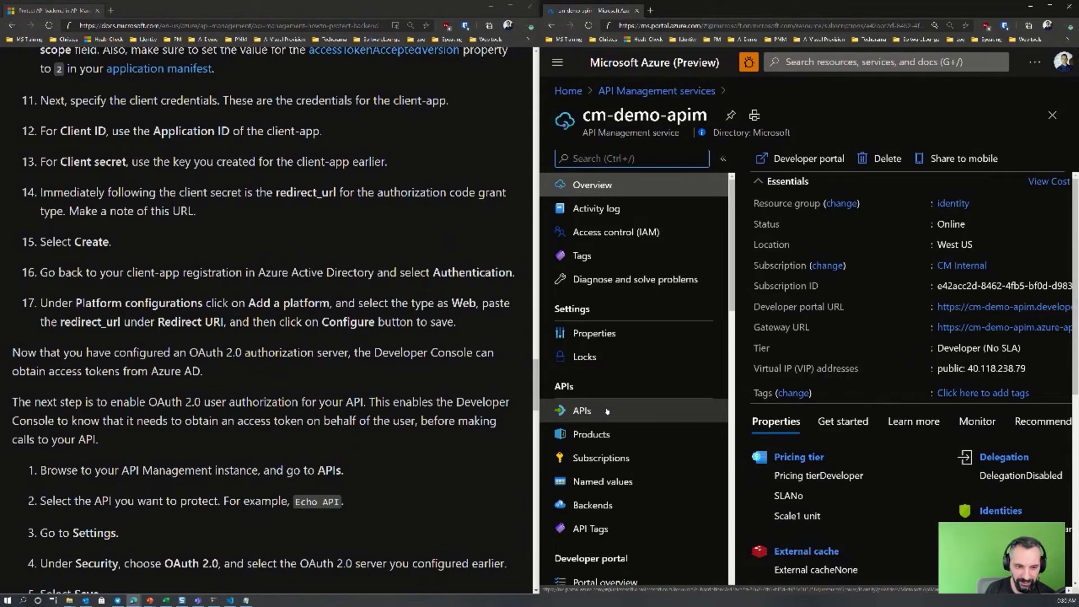
scroll(607, 411, down, 2)
scroll(174, 435, down, 2)
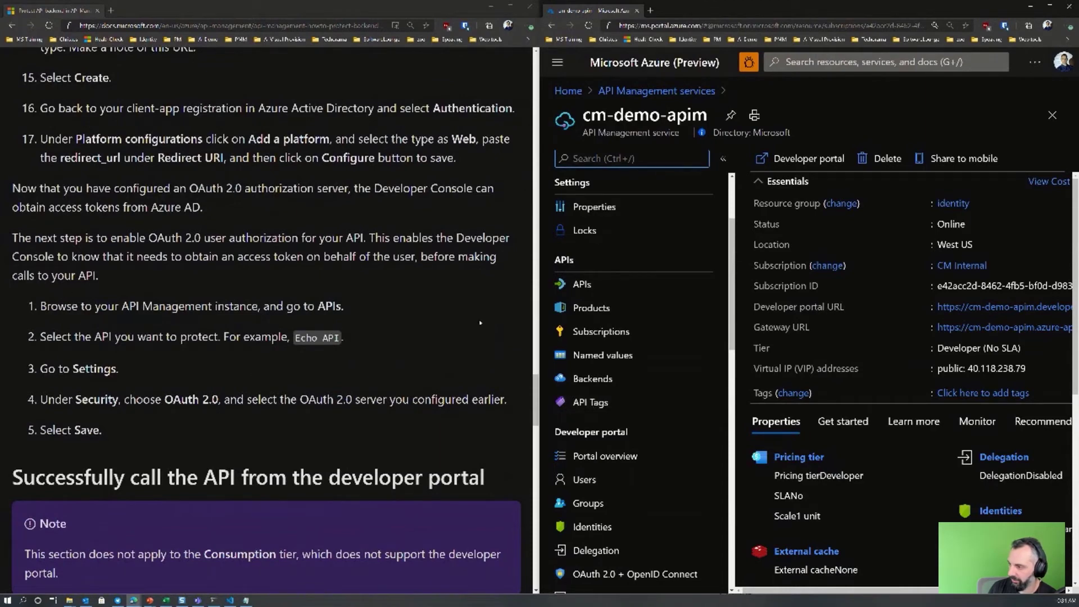
click(584, 285)
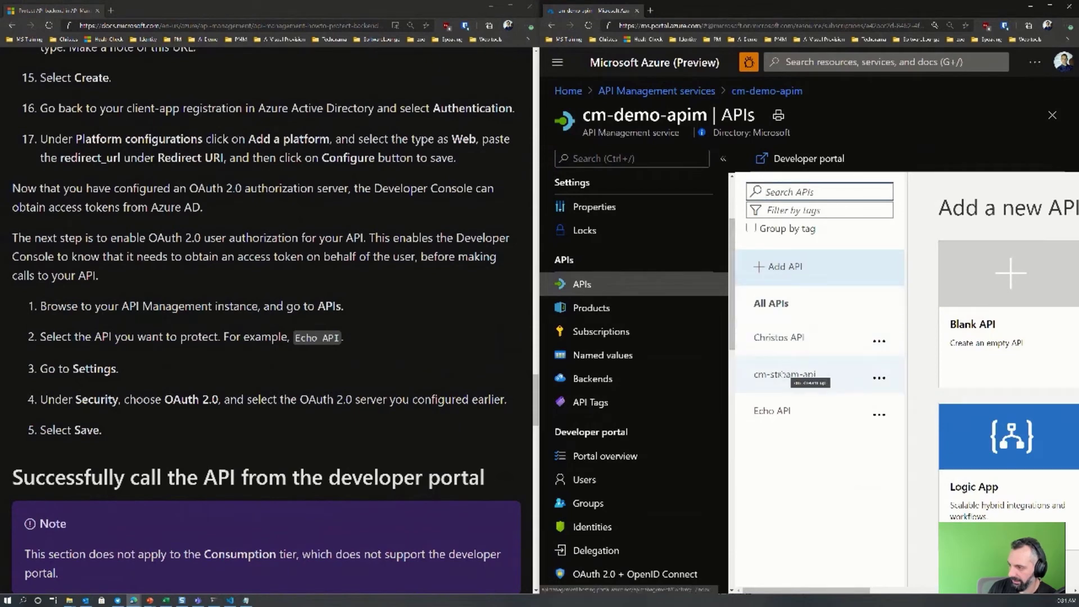
click(783, 374)
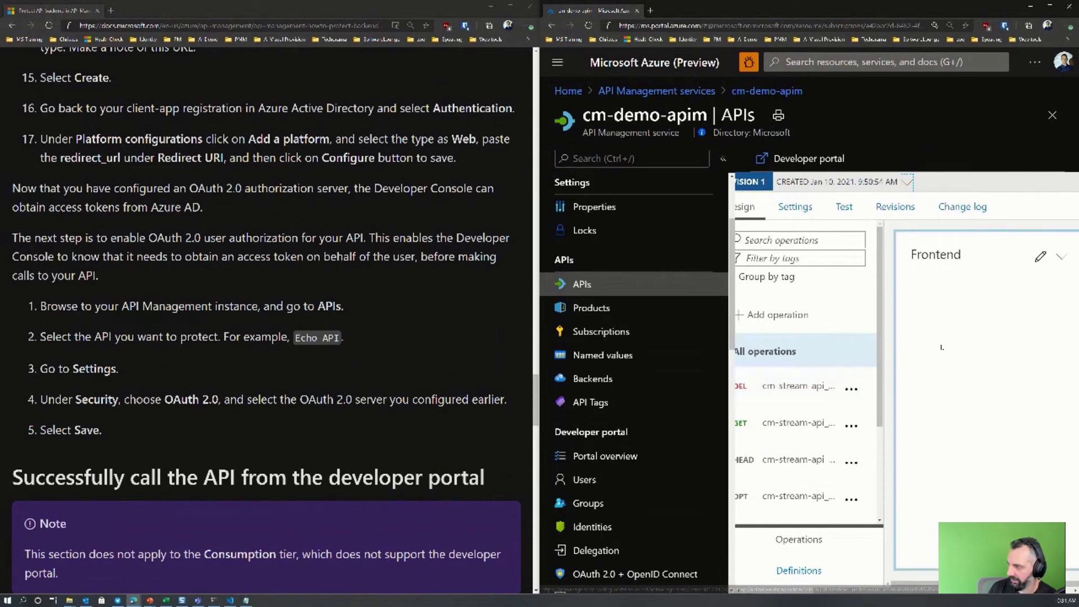
click(812, 208)
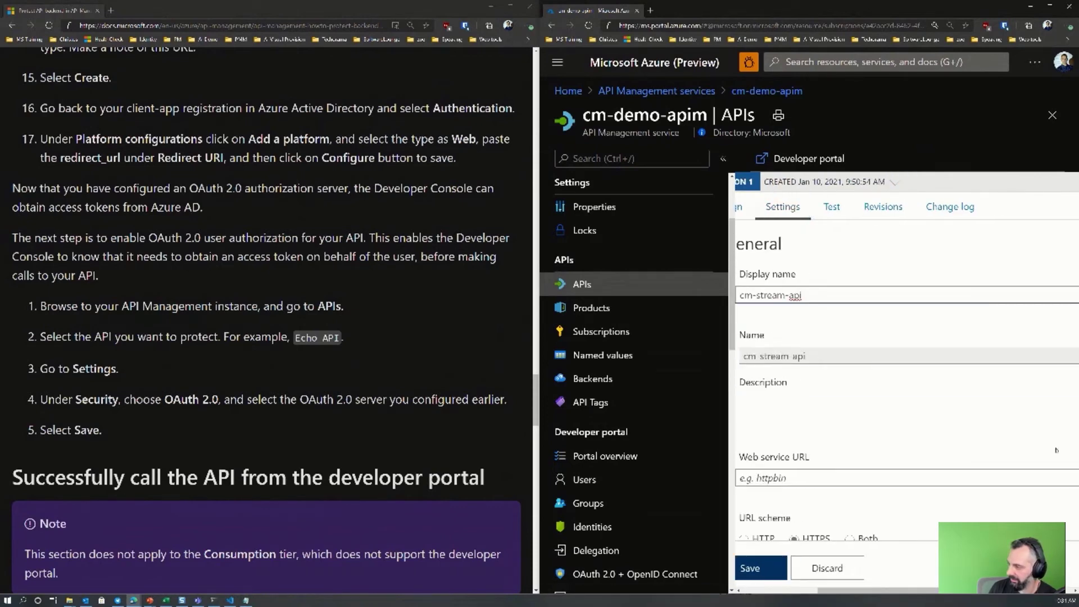
Step: Set Security to OAuth 2.0 with the streamauth server, save, and return to the developer portal
scroll(991, 459, down, 8)
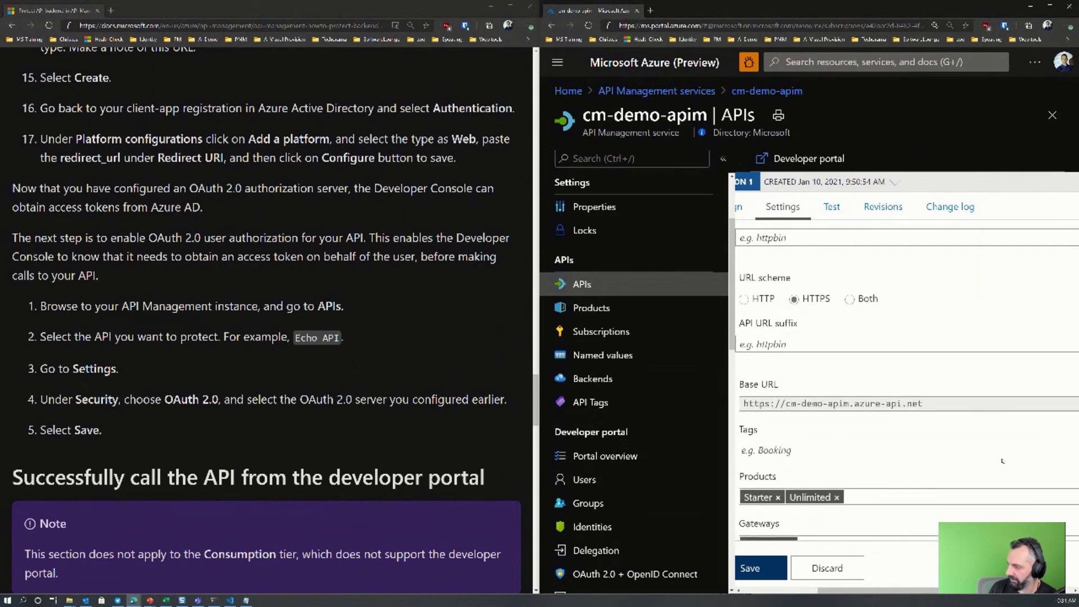
scroll(991, 459, down, 3)
drag(853, 591, 833, 594)
scroll(849, 443, down, 3)
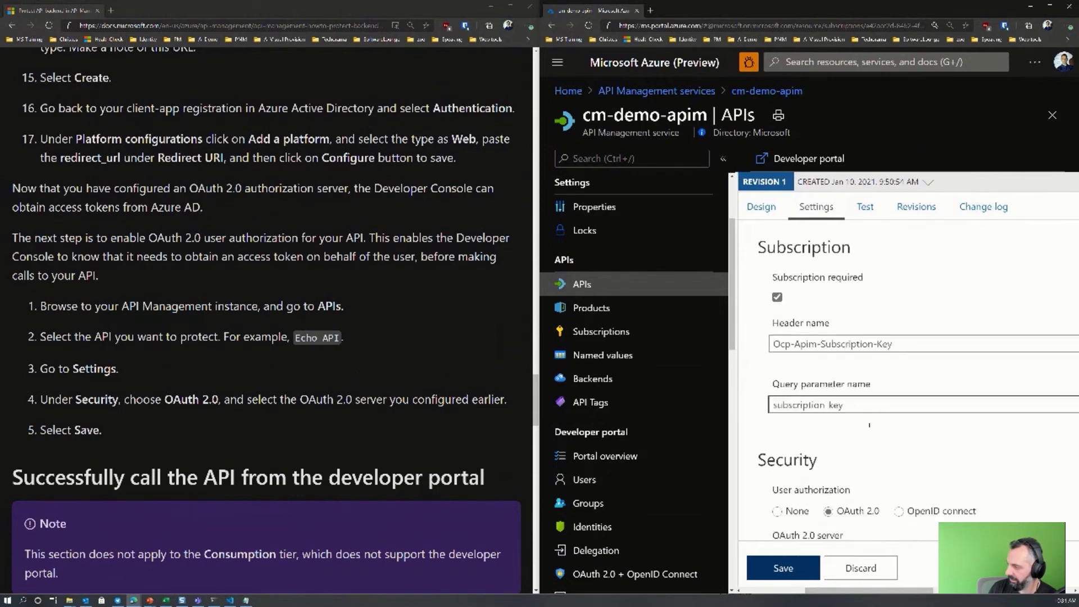
scroll(907, 380, down, 2)
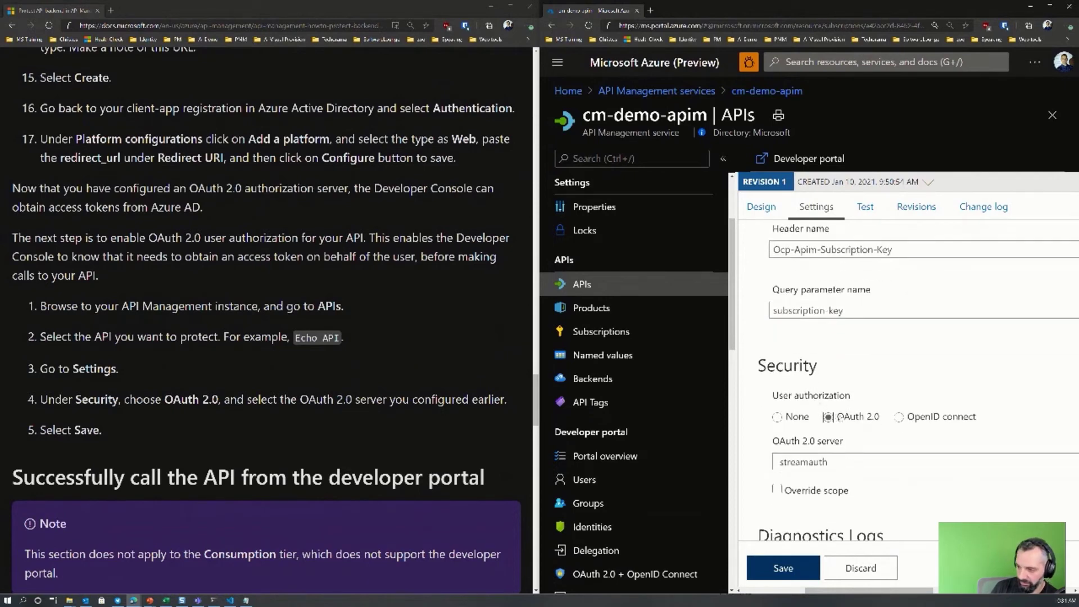
scroll(860, 429, down, 3)
scroll(860, 428, down, 1)
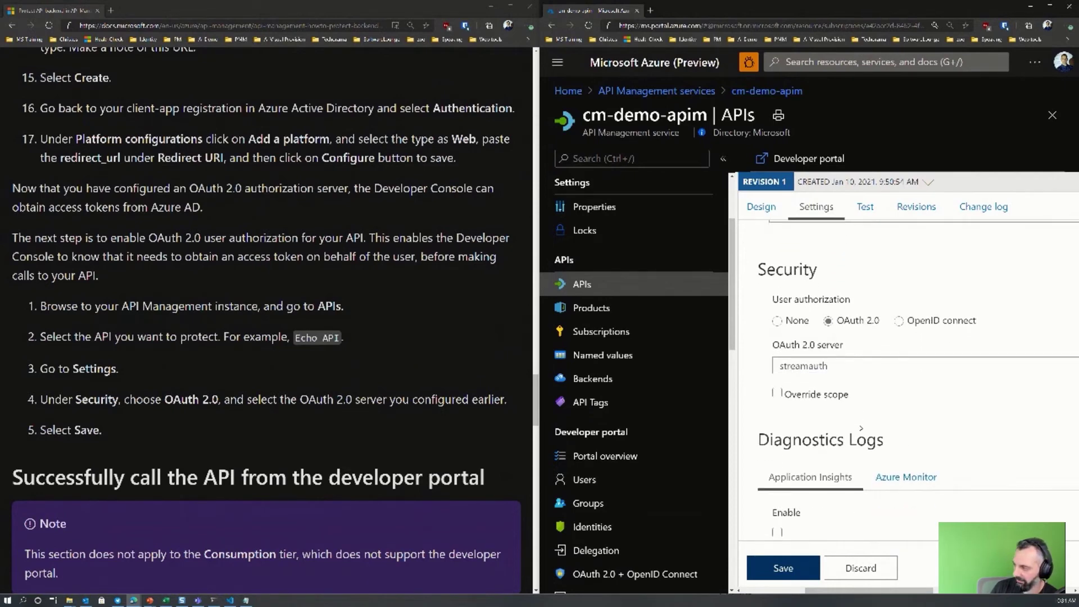
click(849, 366)
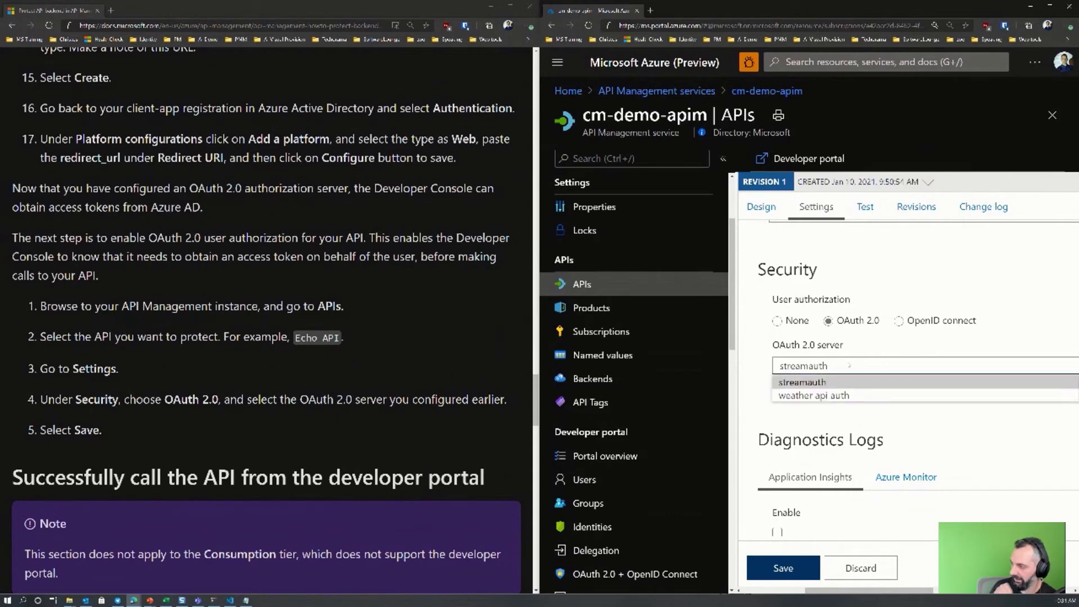
click(849, 366)
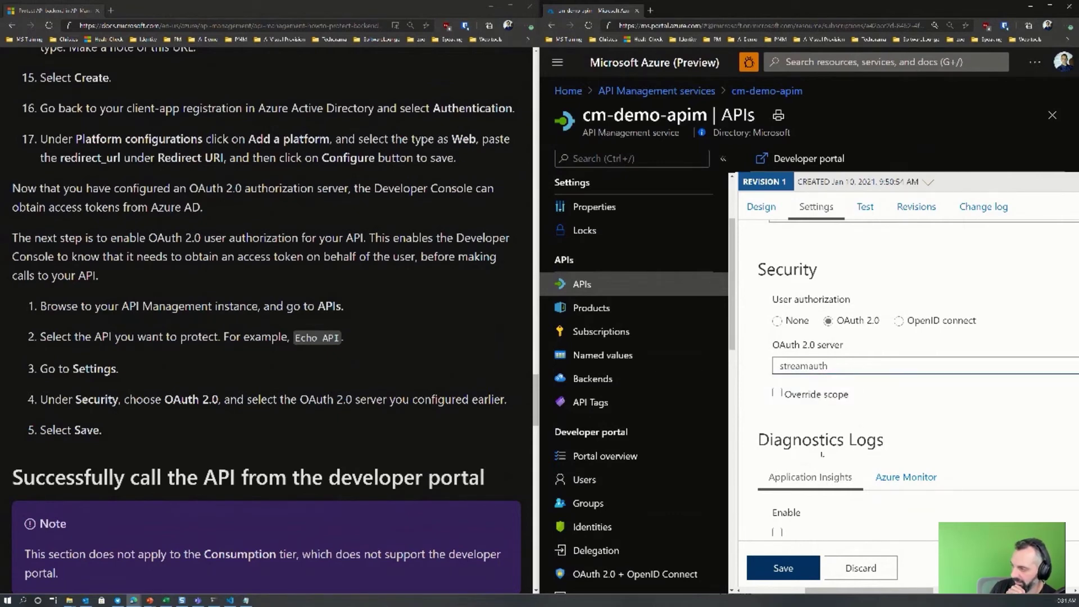
scroll(917, 368, down, 1)
click(800, 574)
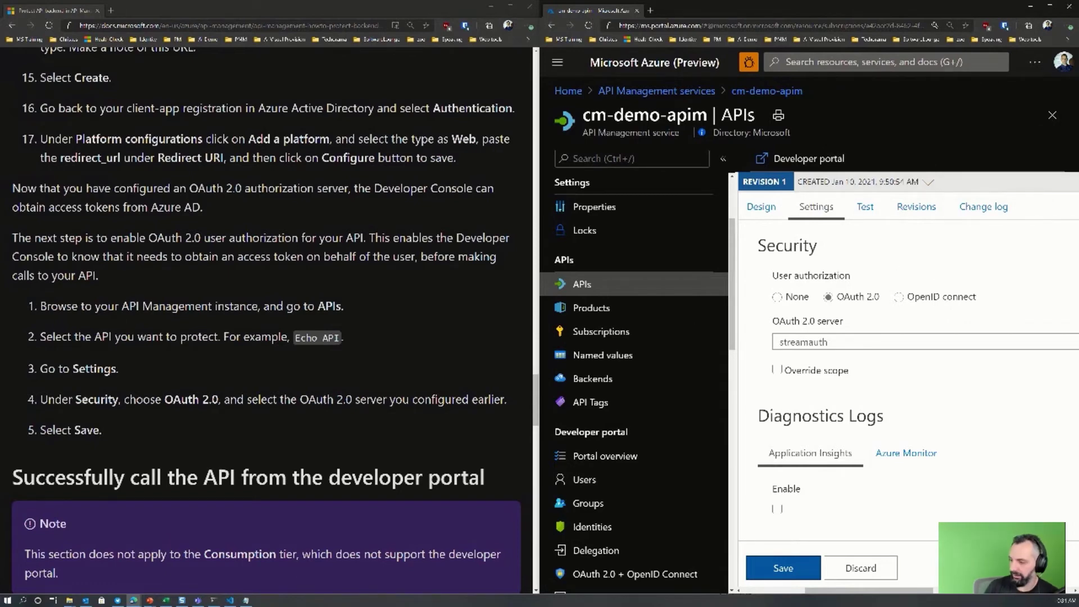
mouse_move(133, 601)
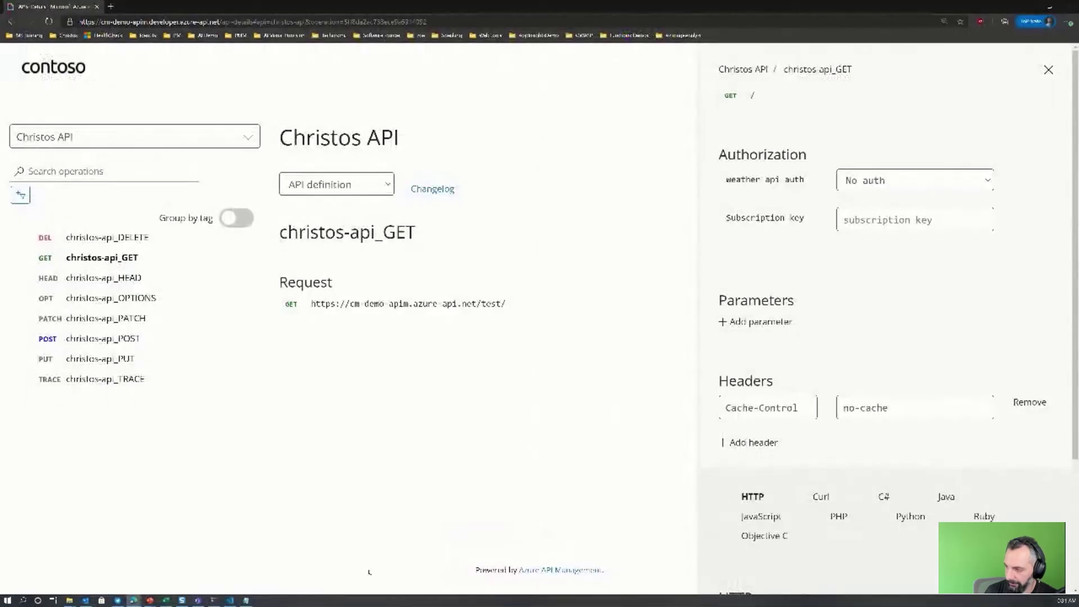
click(293, 561)
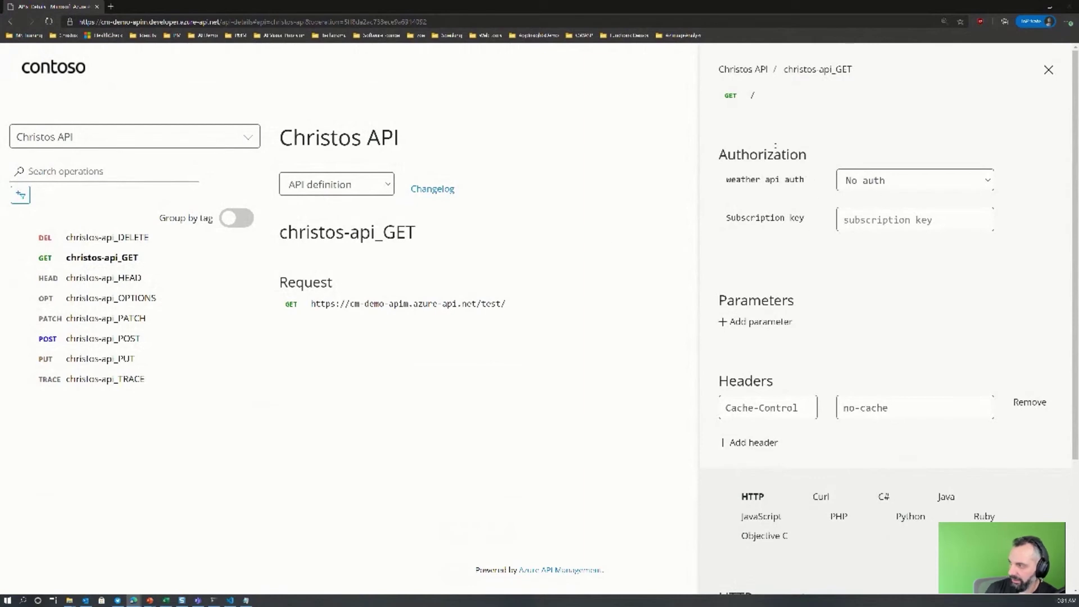
Step: Open the Echo API's Create resource test console, then bring the Azure portal window back
click(340, 185)
click(509, 137)
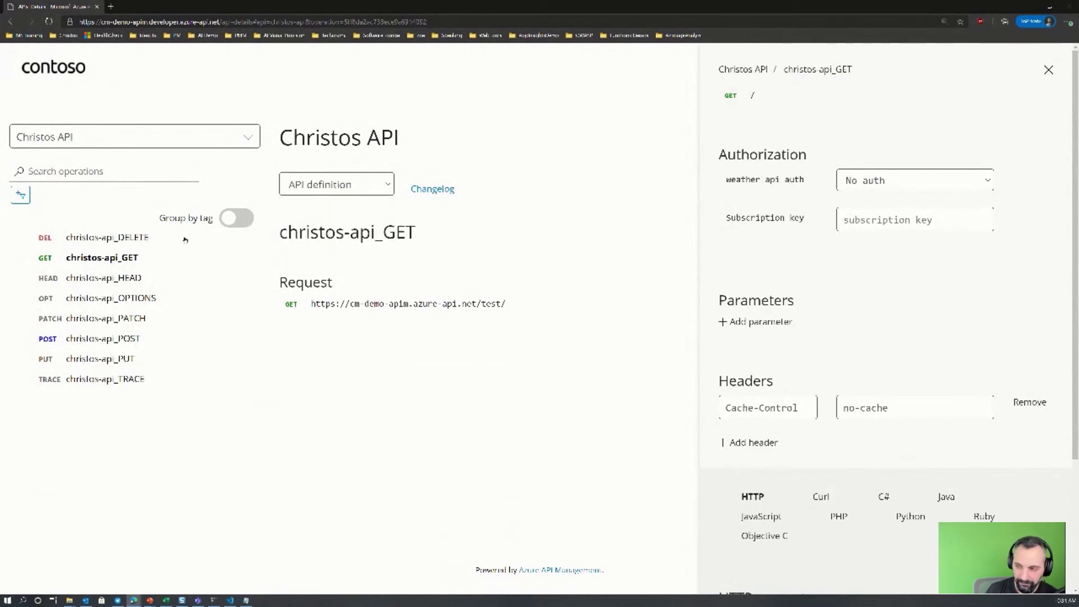
click(77, 140)
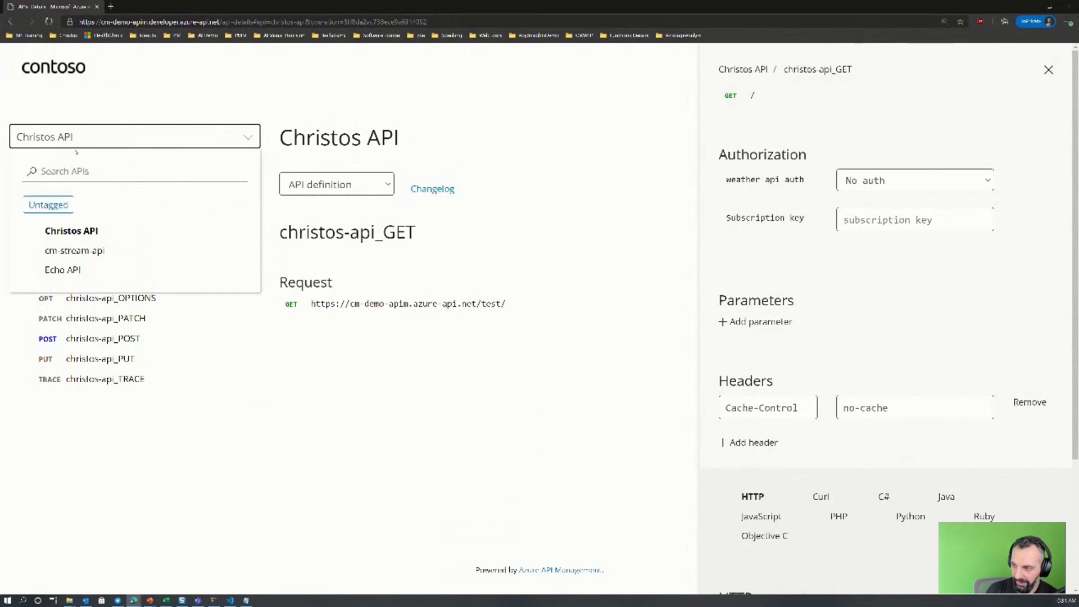
click(66, 270)
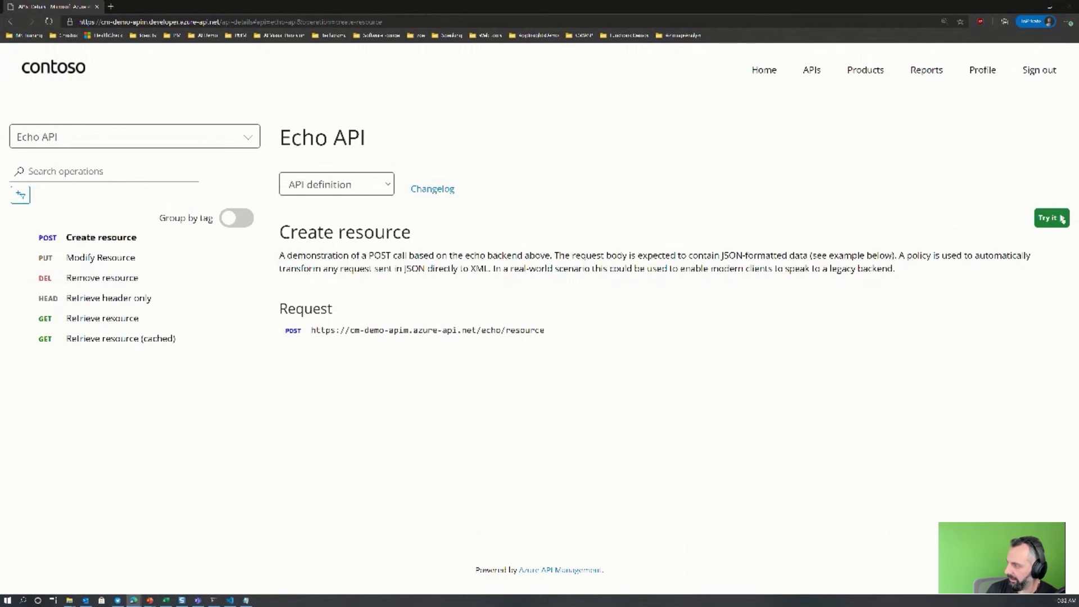
click(1051, 218)
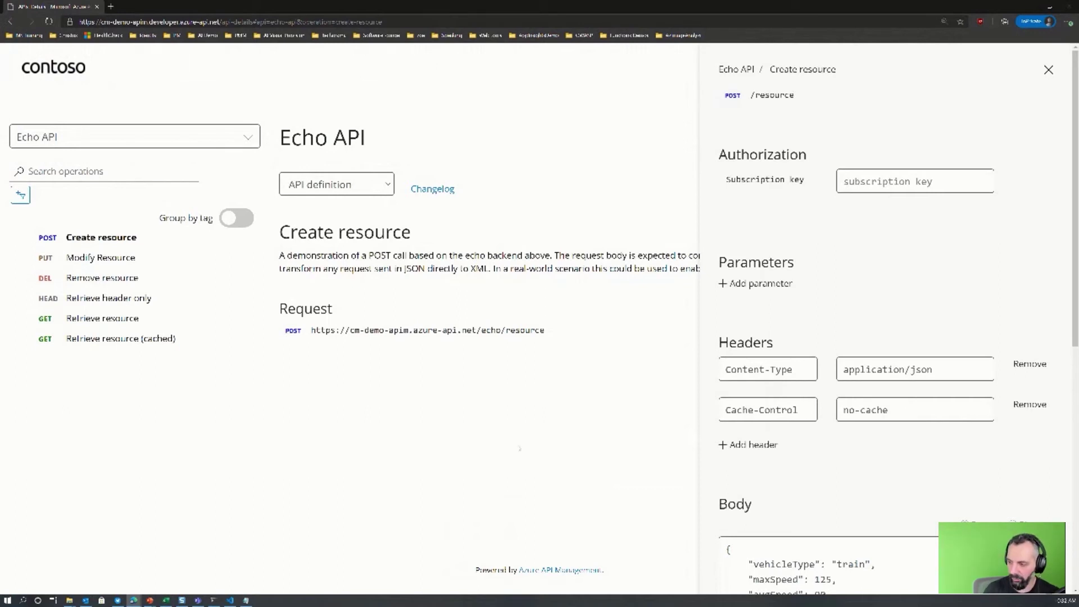
mouse_move(134, 599)
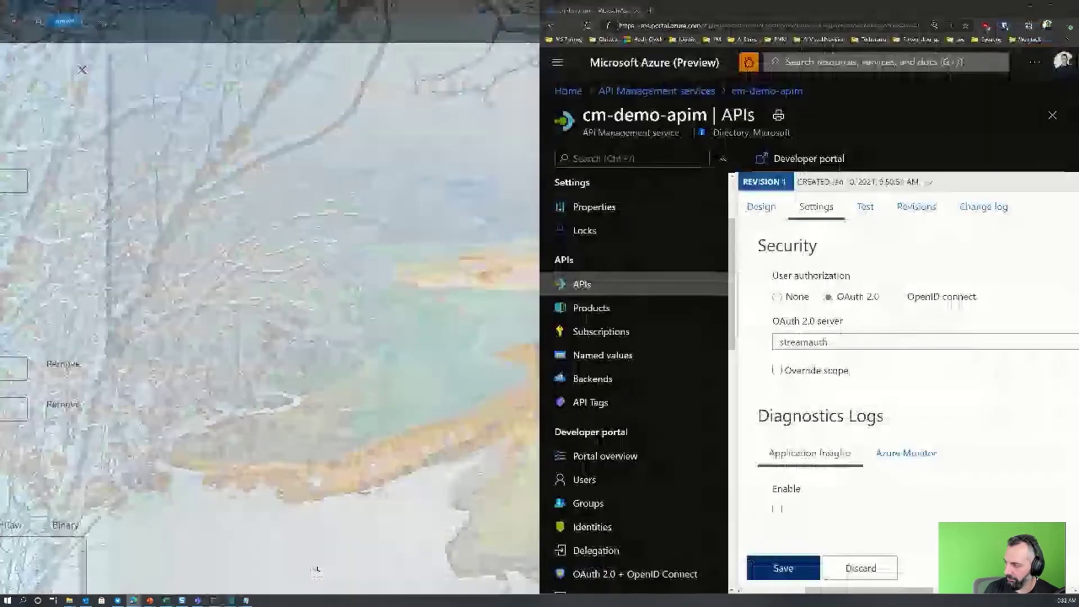
click(315, 568)
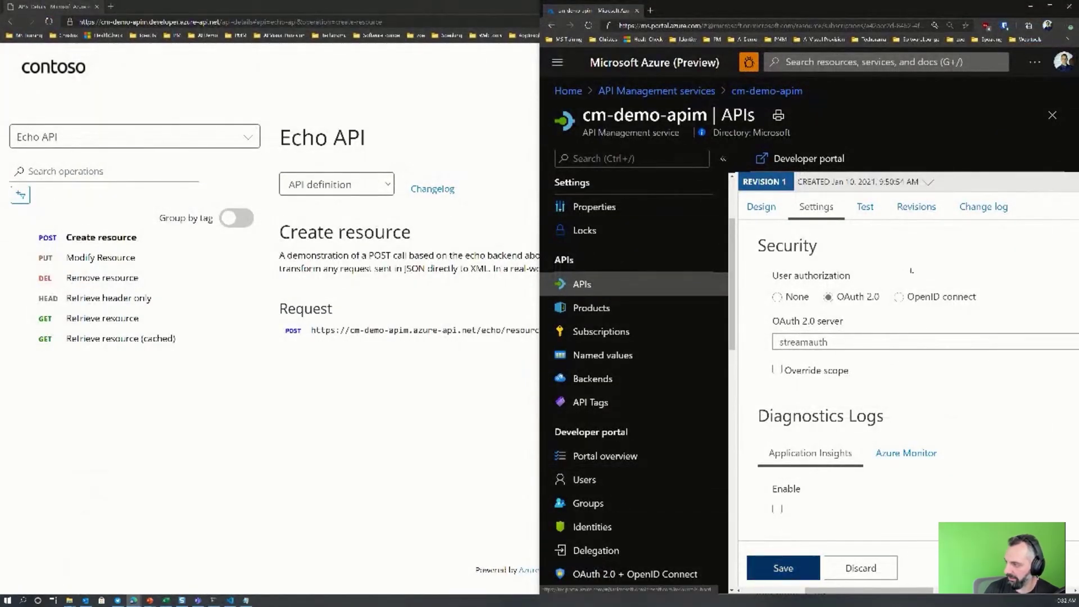
Step: Change cm-stream-api's OAuth 2.0 server to weather api auth and save
click(860, 341)
click(837, 372)
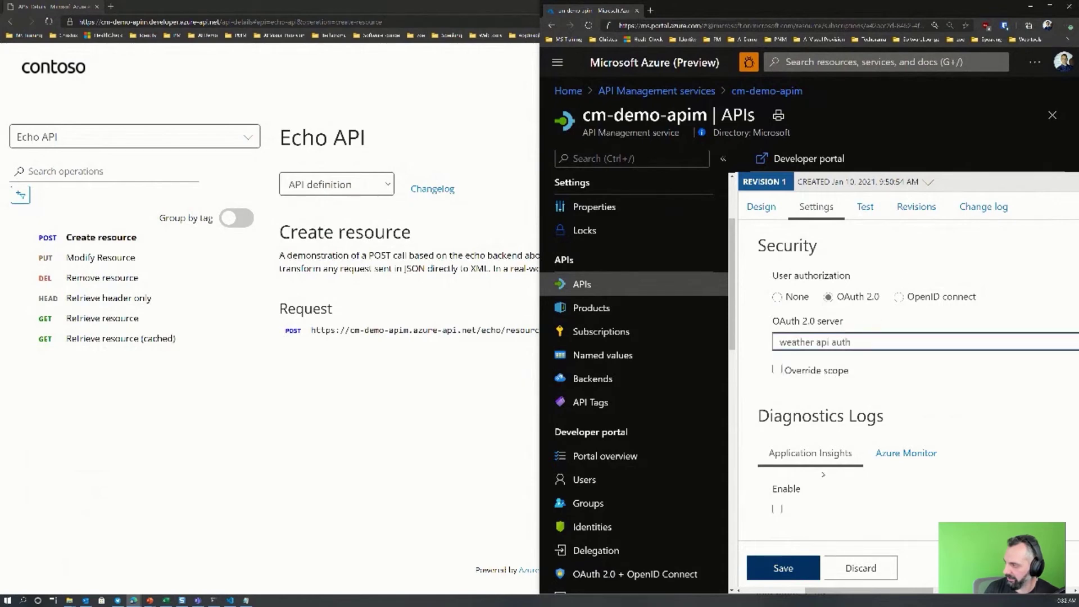
click(783, 567)
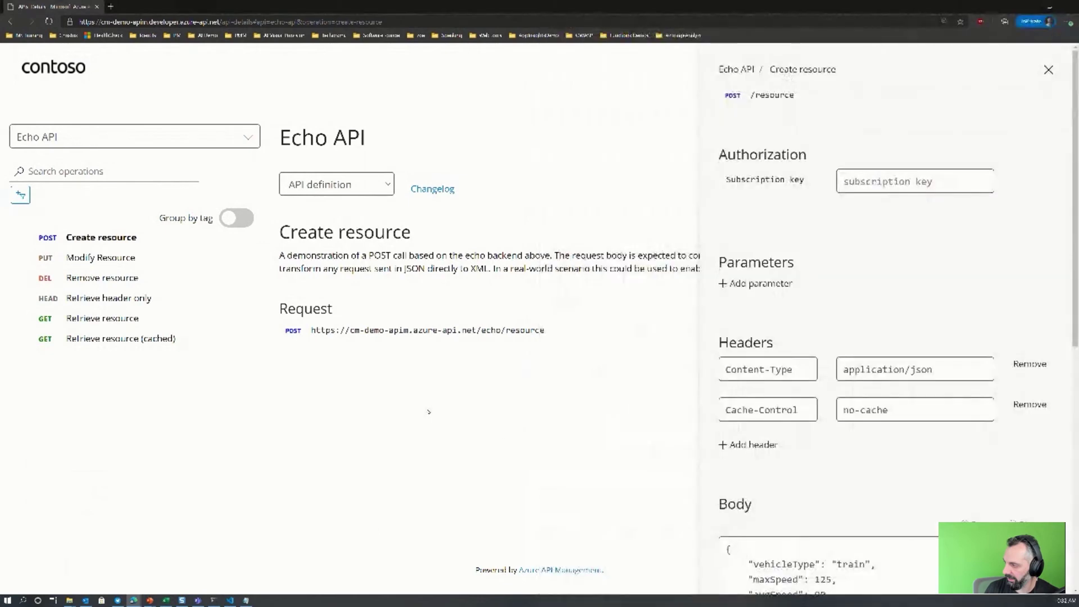
Step: Reload the developer portal and open the cm-stream-api_DELETE test console
key(F5)
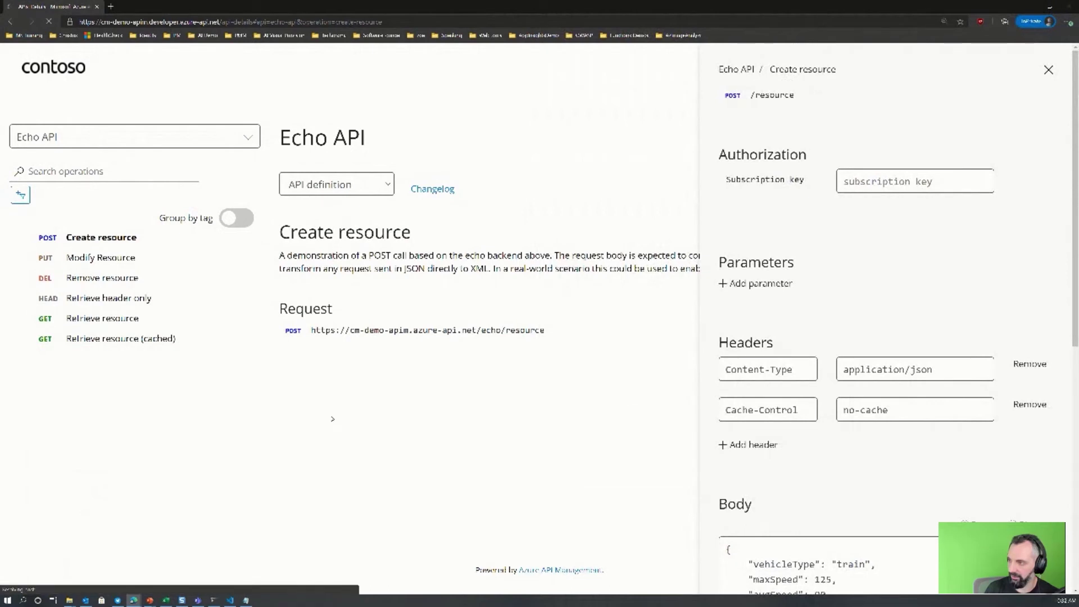
click(135, 136)
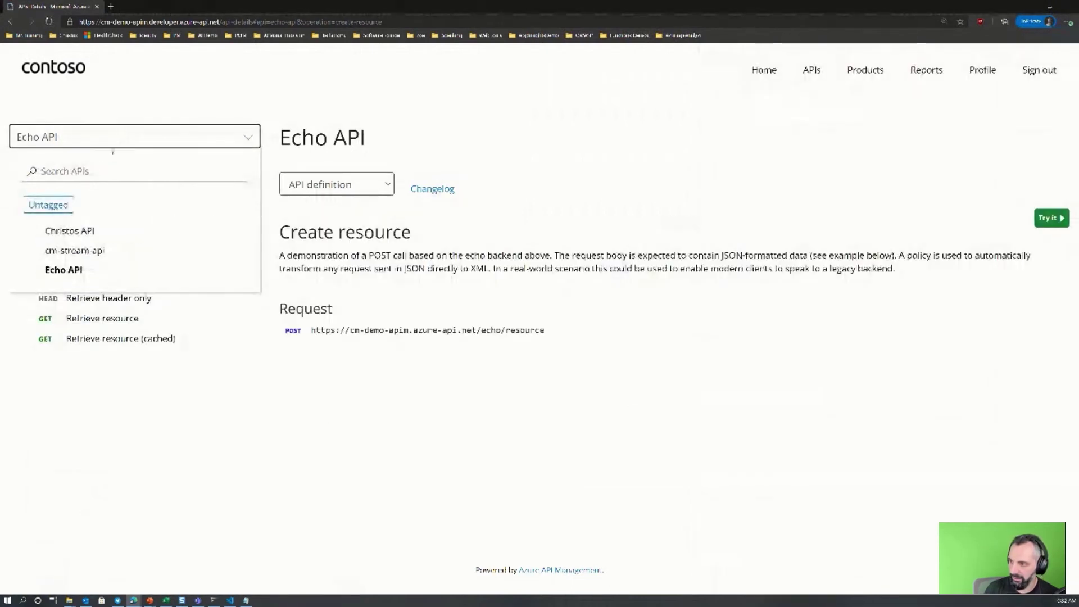
click(74, 251)
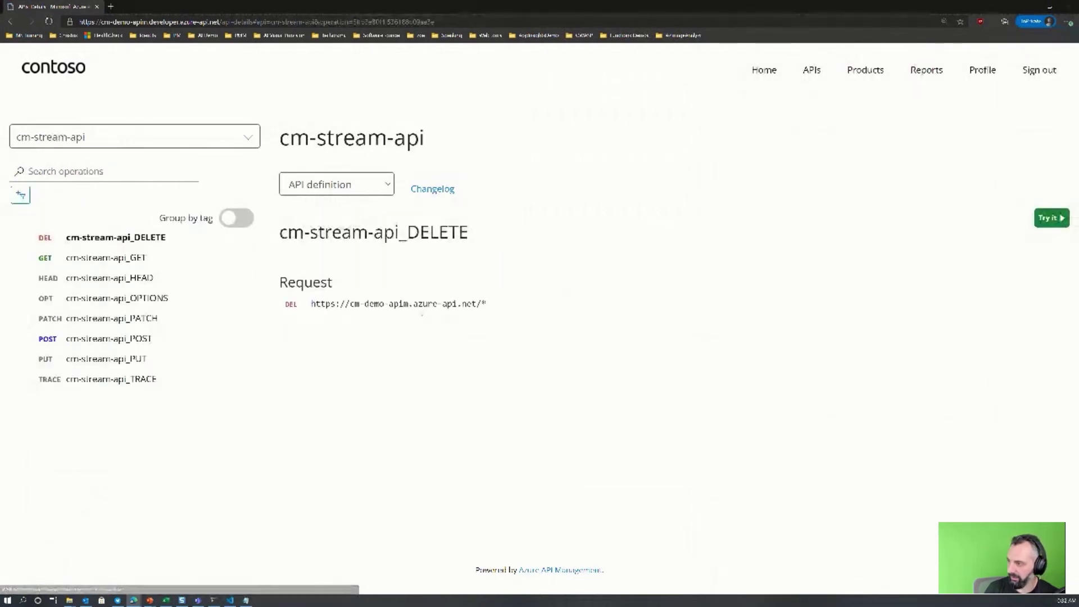
click(1052, 218)
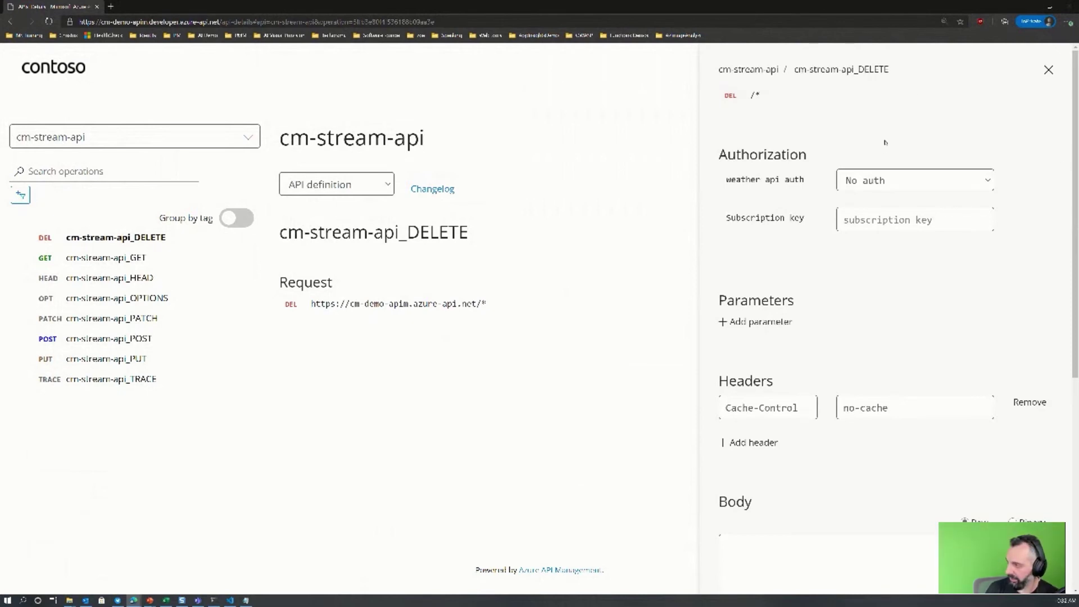
Step: Choose authorization_code for weather api auth and complete the Microsoft sign-in with the texted code
click(881, 180)
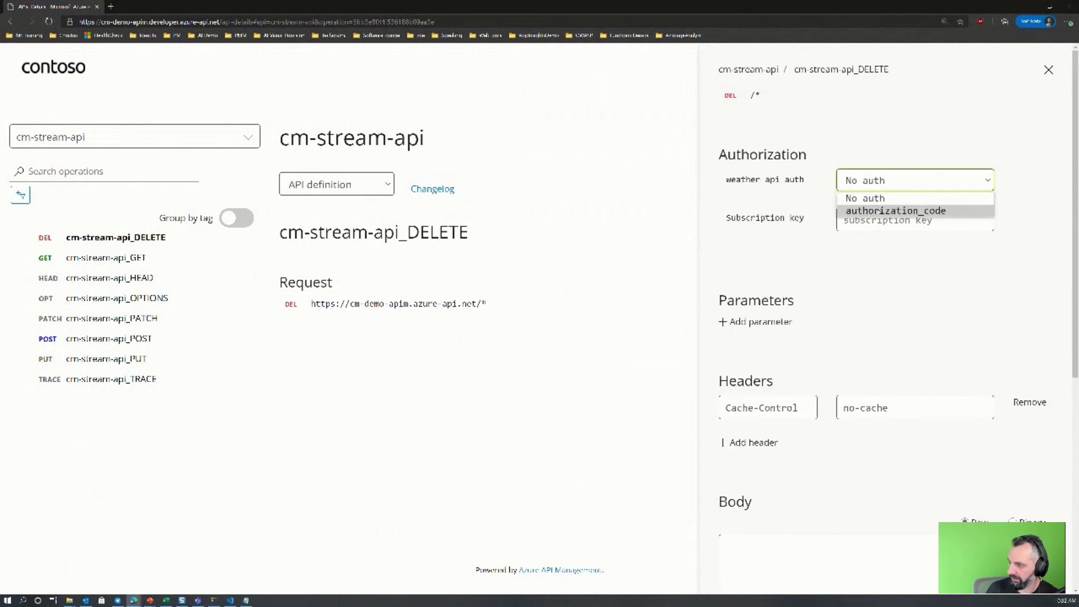
click(896, 211)
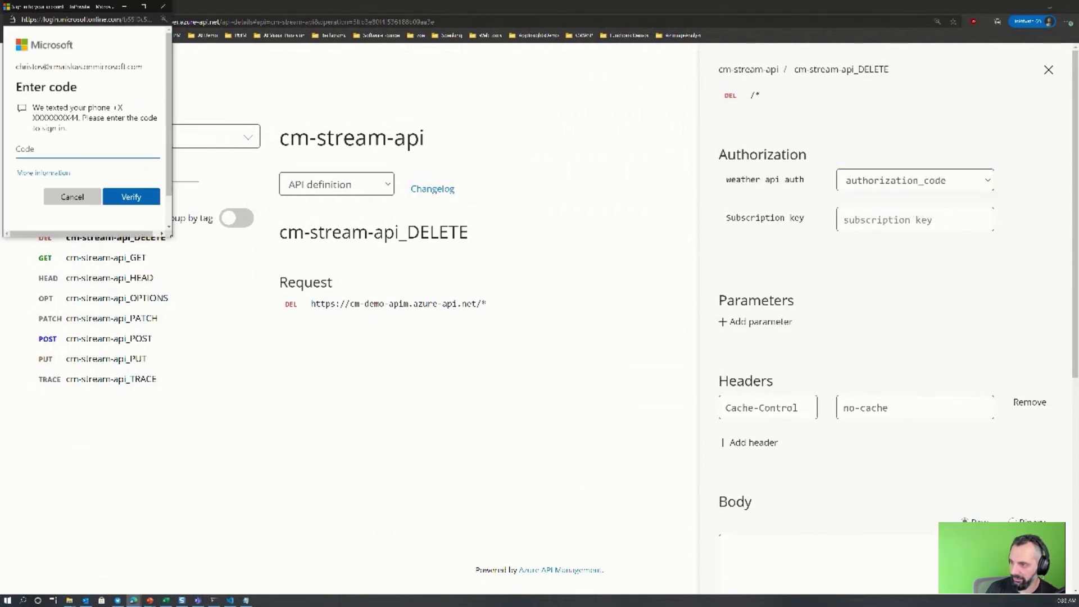
drag(93, 8, 242, 92)
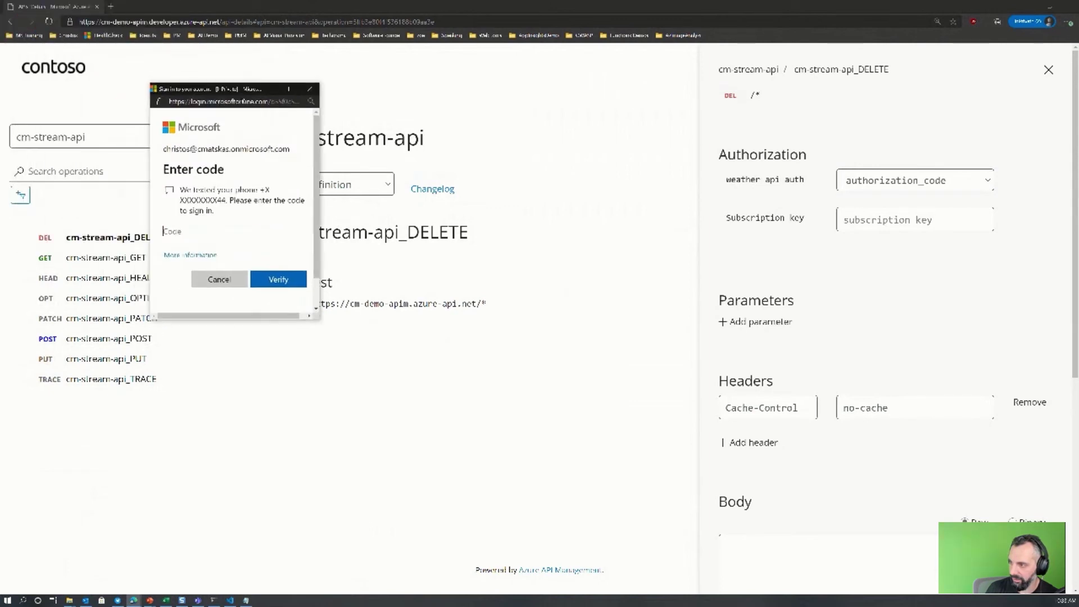
drag(317, 322, 468, 437)
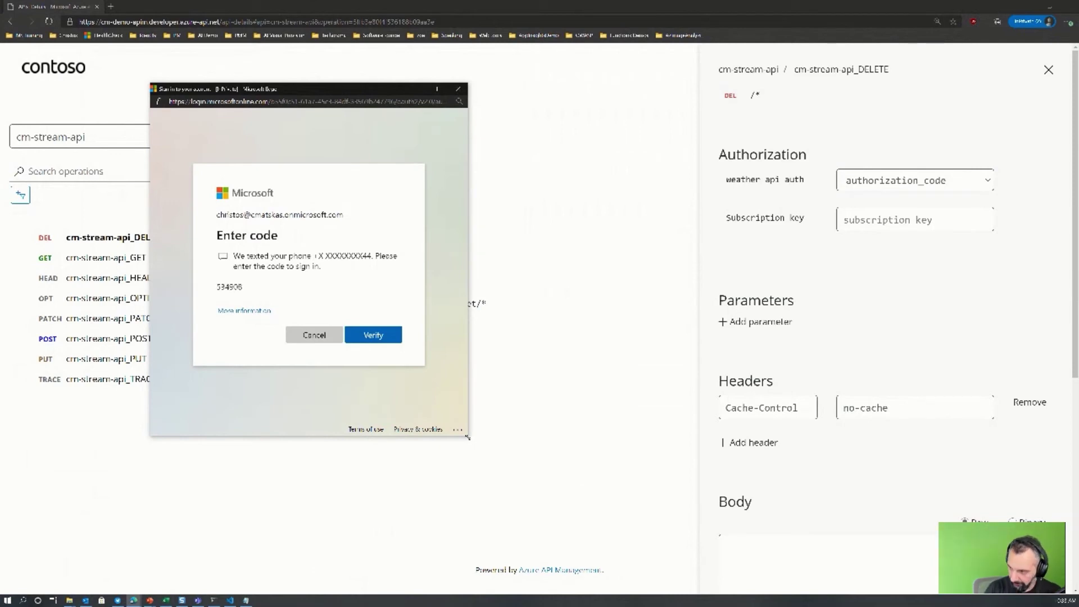
click(393, 336)
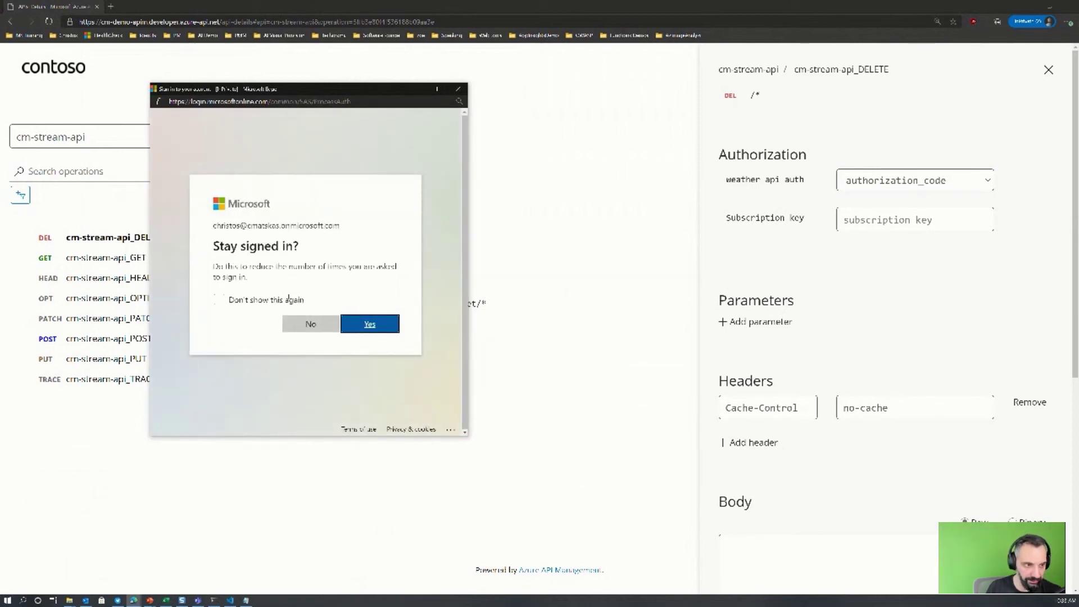
click(365, 324)
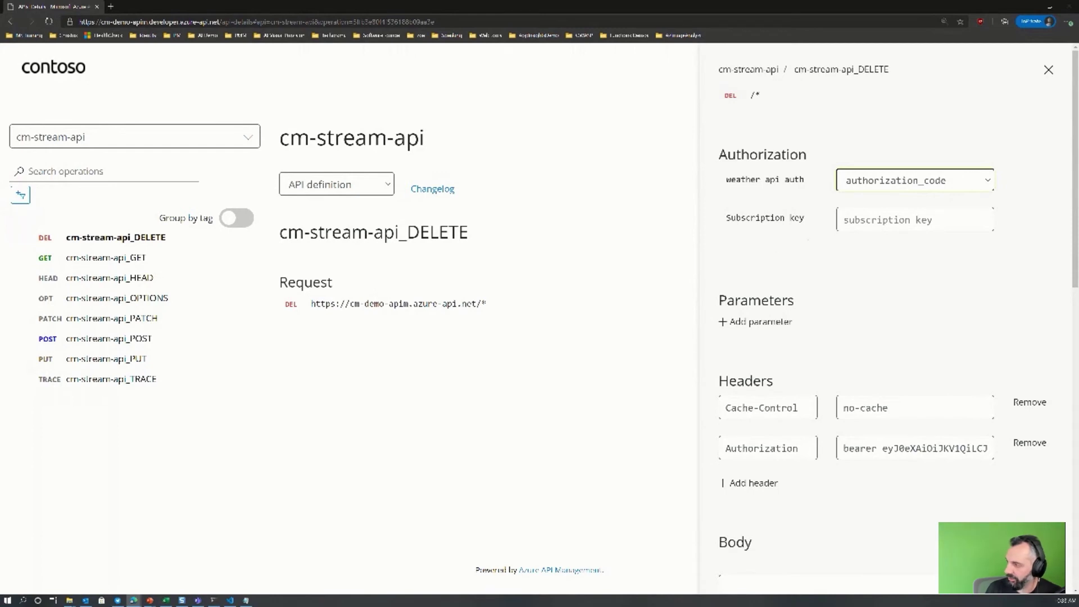
key(Tab)
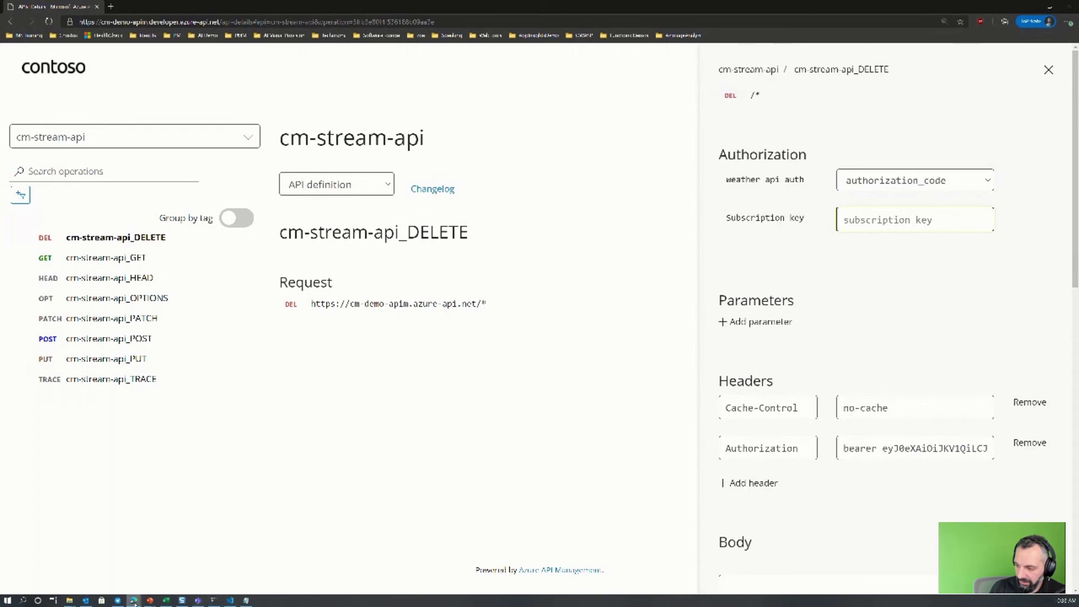
Step: Copy the Starter subscription's primary key from the Subscriptions list in Azure portal
mouse_move(134, 601)
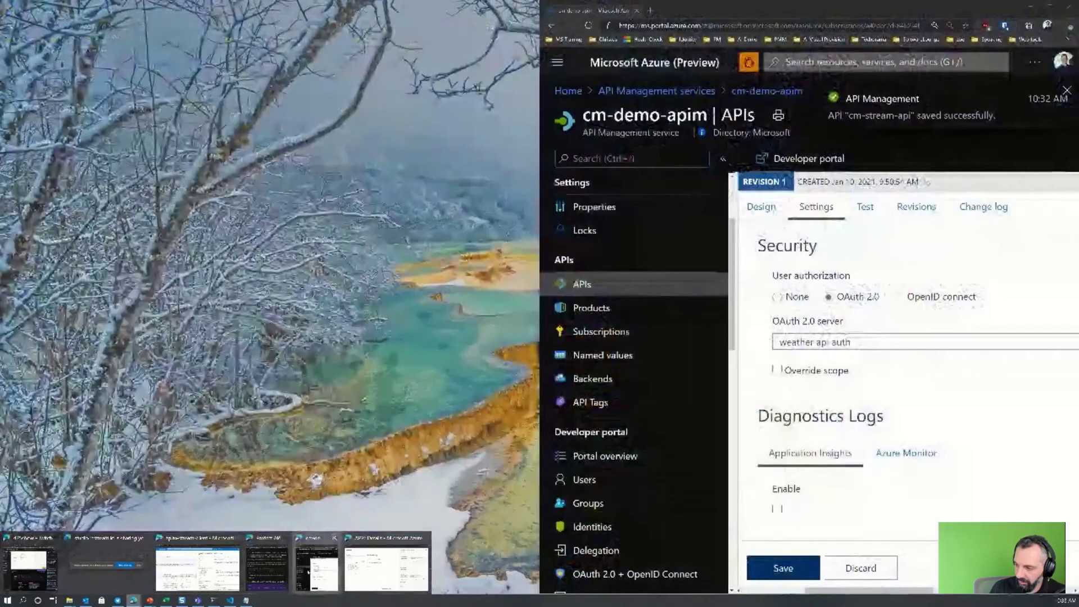
click(308, 572)
click(600, 332)
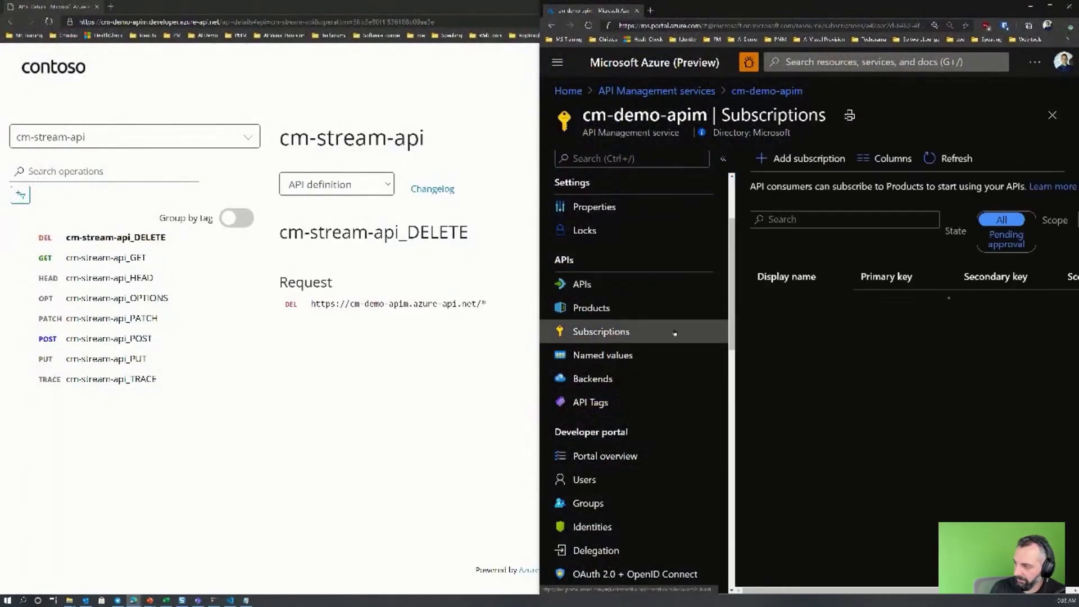
drag(962, 362, 1052, 360)
scroll(1052, 357, right, 5)
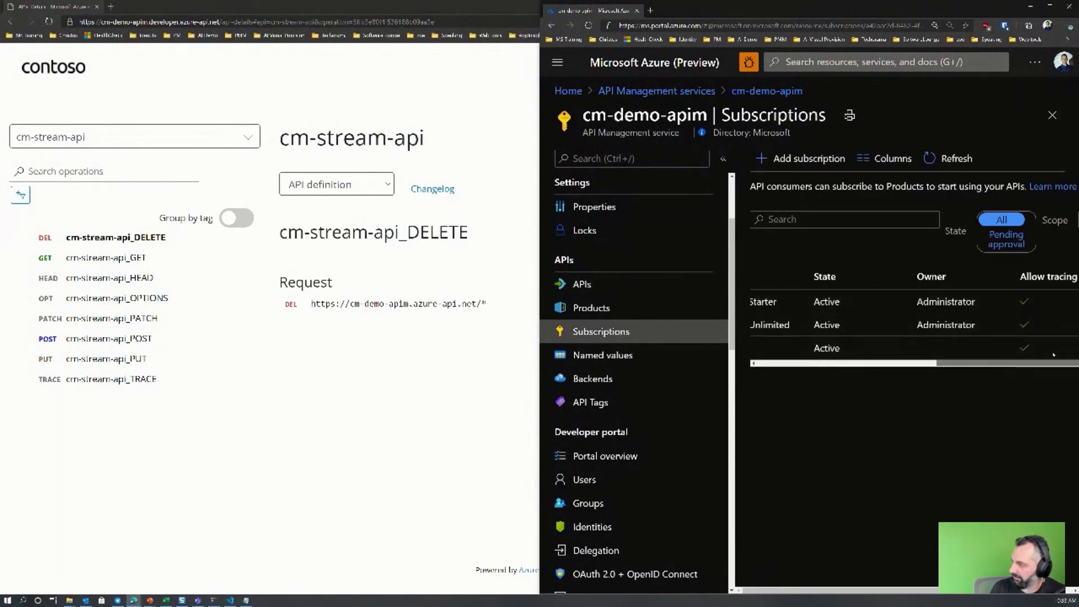
drag(539, 199, 353, 198)
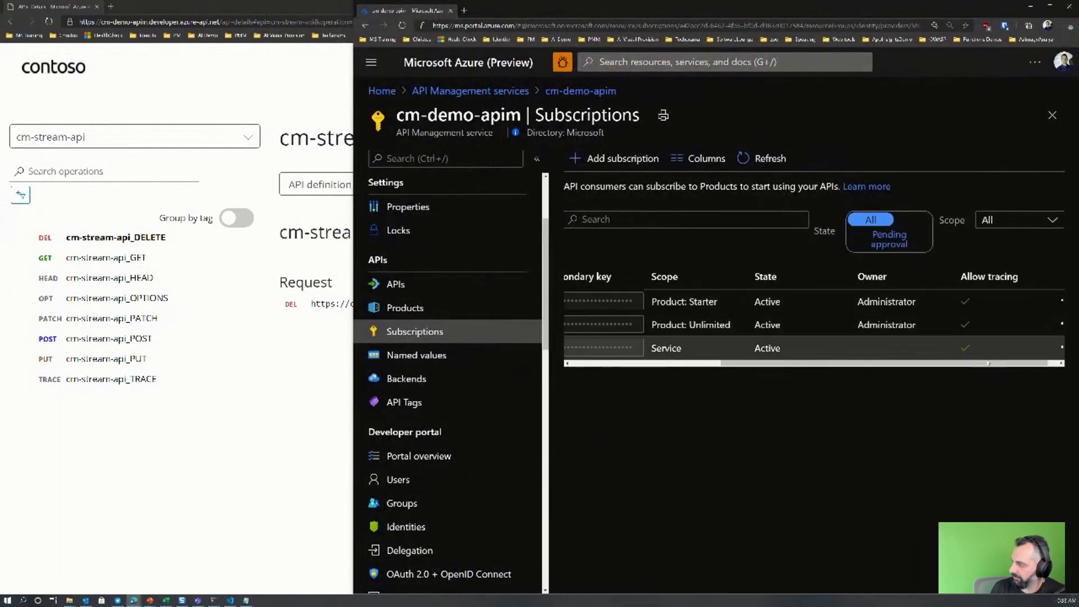
click(1052, 300)
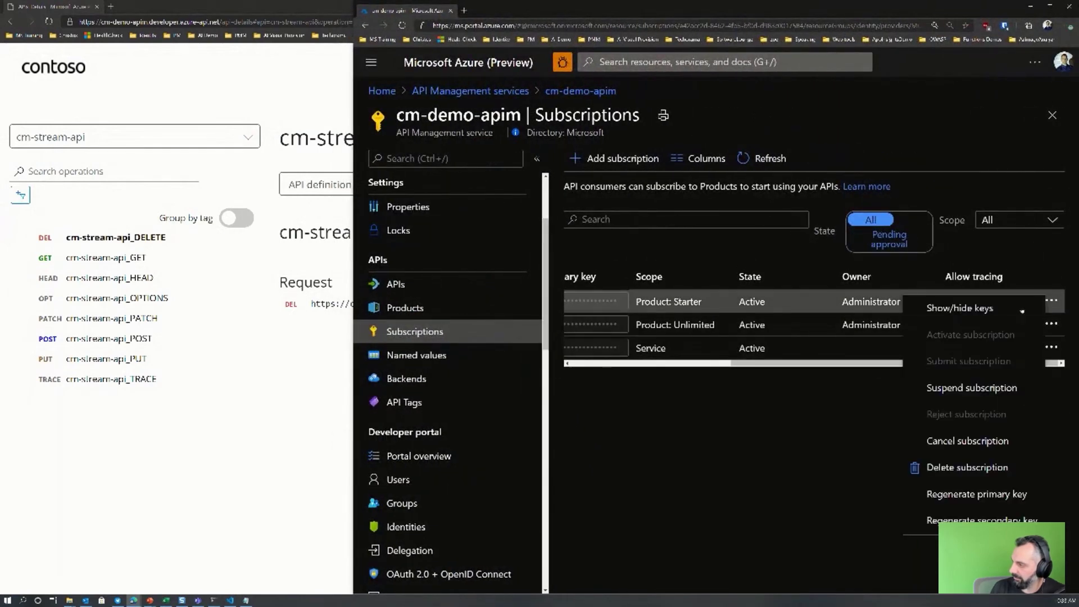
click(986, 309)
click(619, 302)
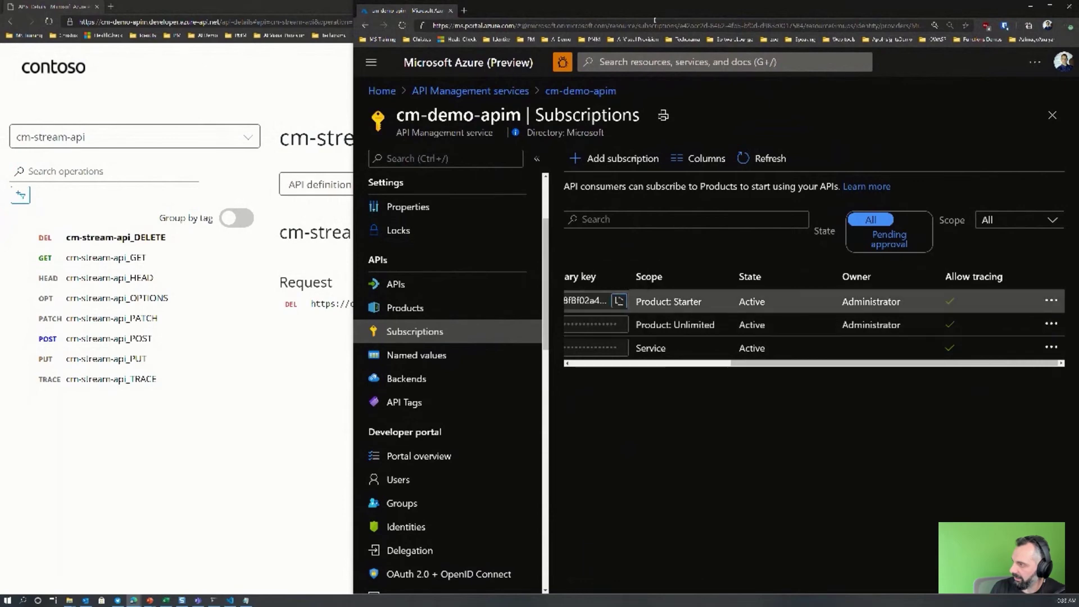
Step: Paste the key into the DELETE test console's Subscription key field
key(alt+Tab)
click(915, 220)
key(ctrl+v)
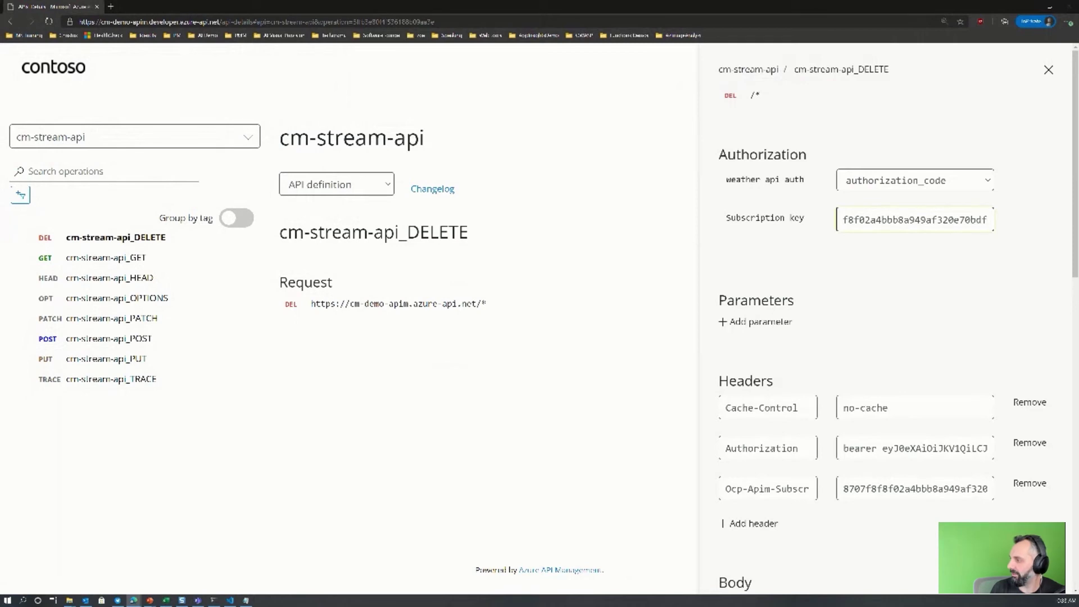
Step: Delete the extra tail of the pasted key and switch to the cm-stream-api_GET operation
drag(847, 219, 1024, 264)
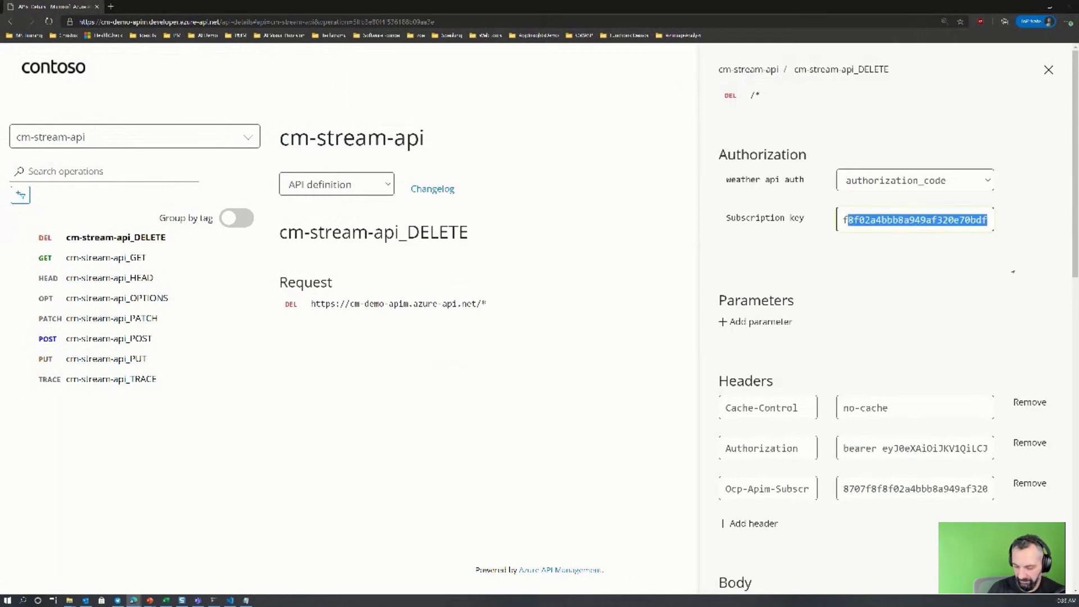
key(BackSpace)
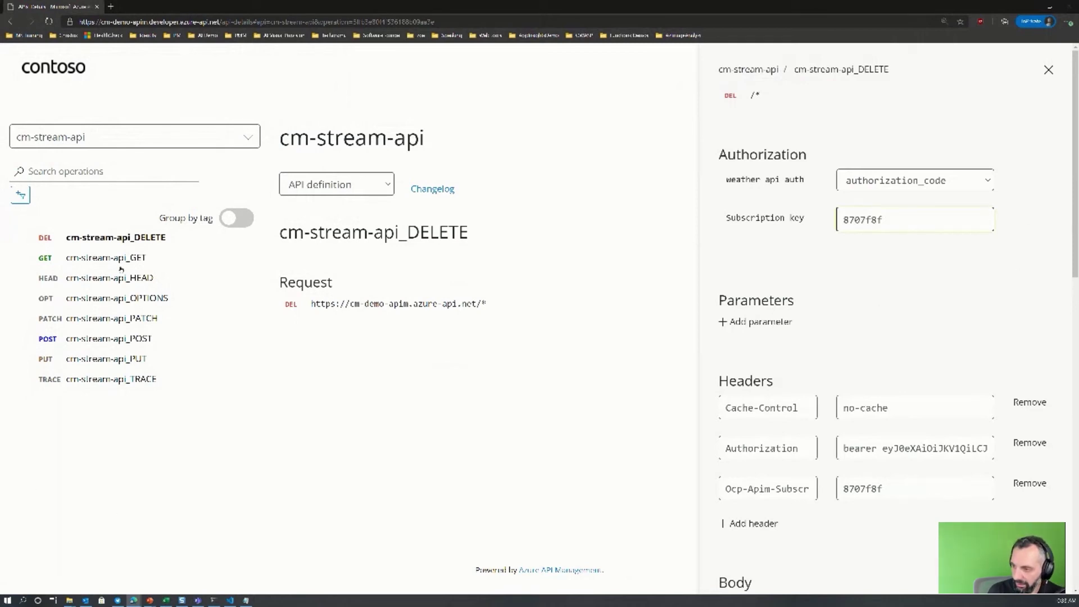
click(121, 259)
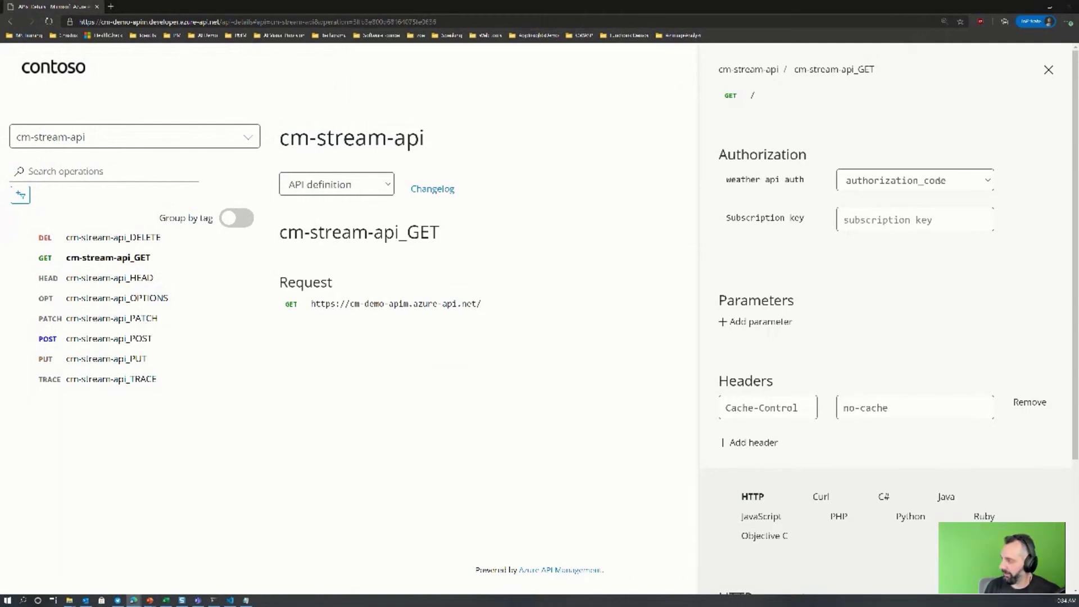
Step: Paste the subscription key into the GET request and check the Ocp-Apim-Subscription-Key header in the preview
click(898, 218)
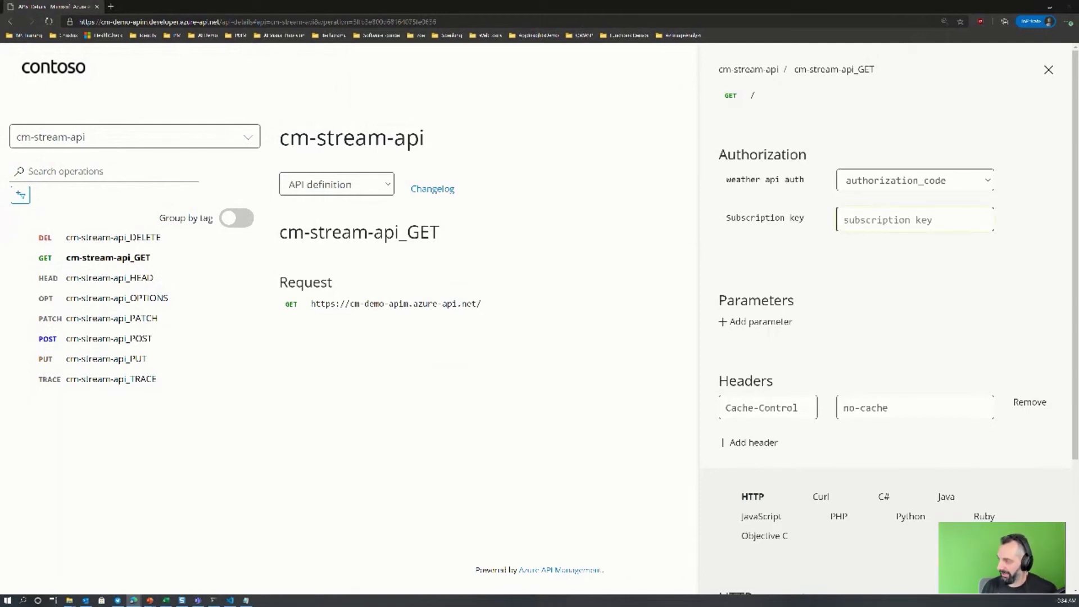
key(ctrl+v)
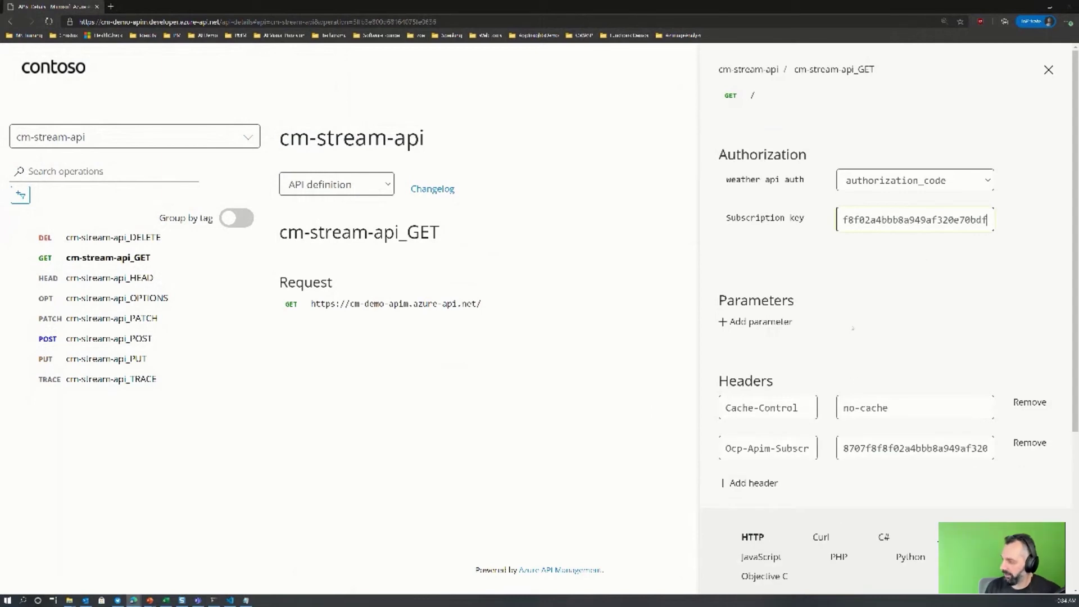
scroll(888, 325, down, 2)
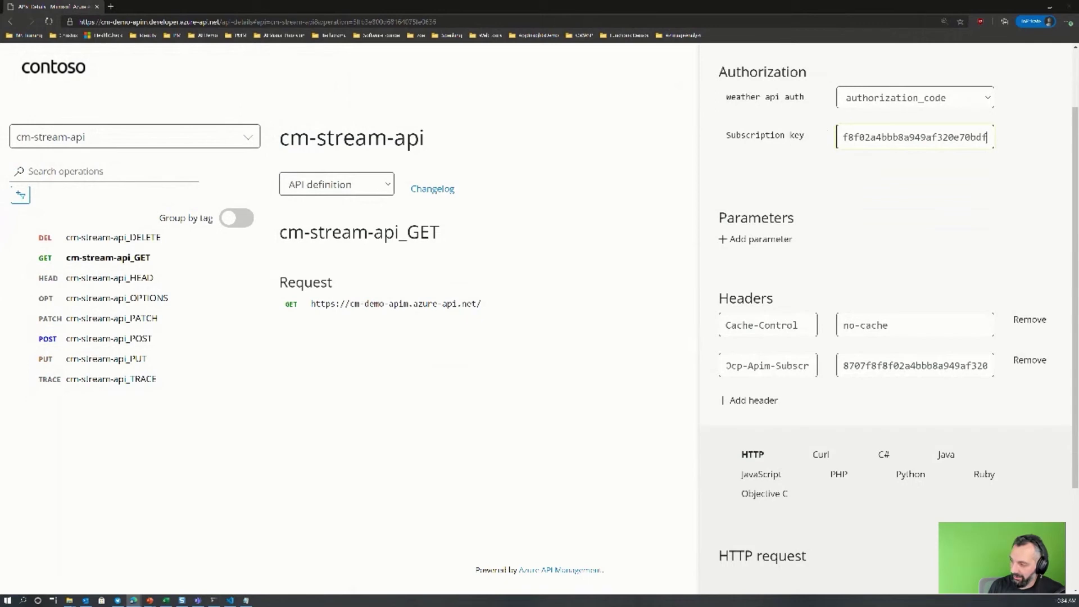
drag(726, 365, 811, 365)
click(836, 399)
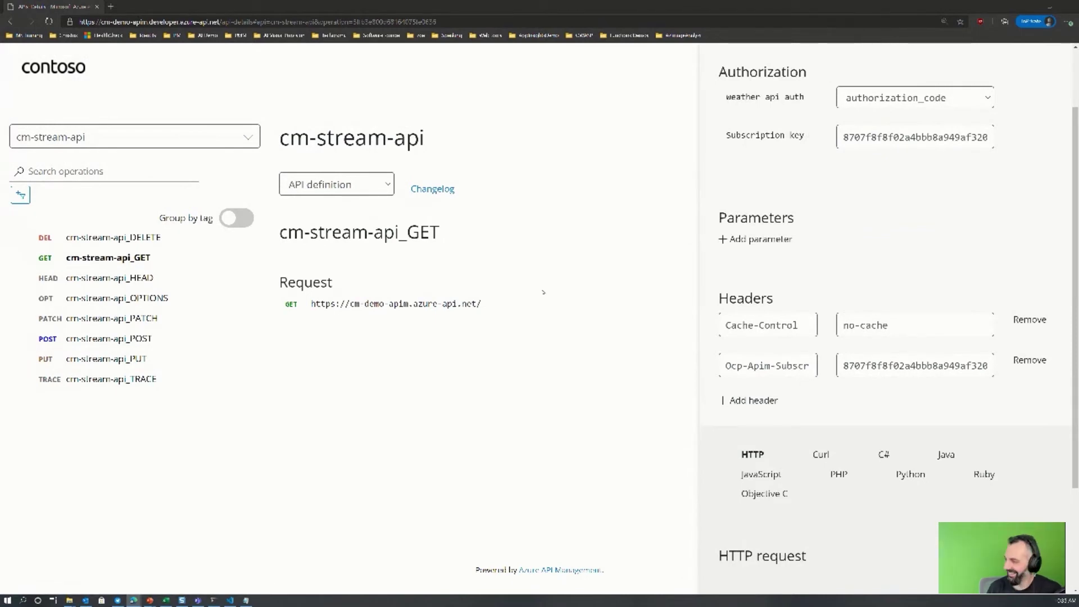
scroll(899, 279, down, 3)
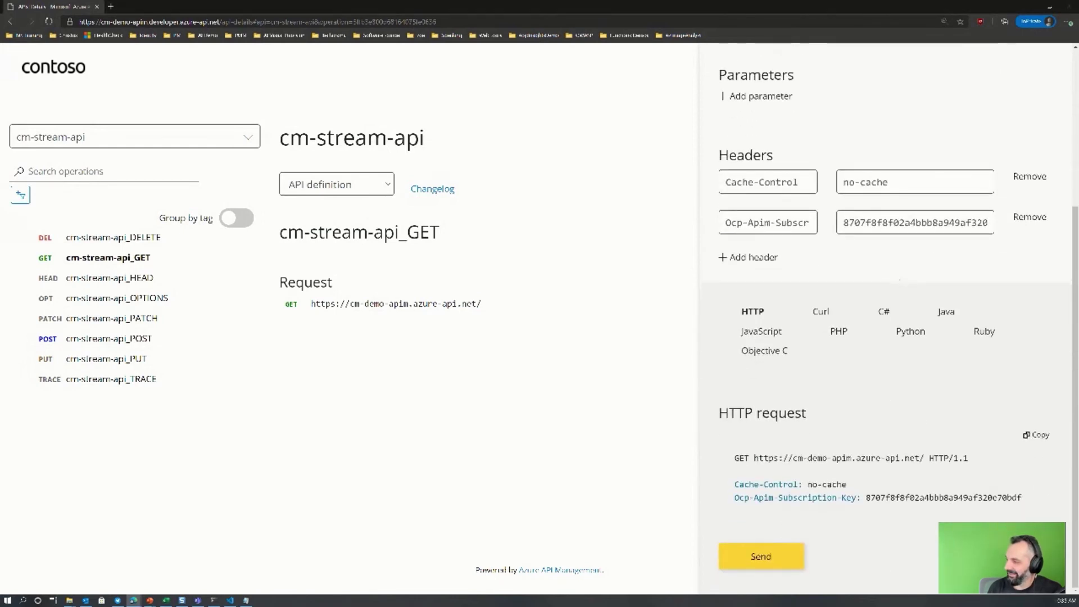
scroll(899, 280, up, 3)
scroll(858, 416, down, 3)
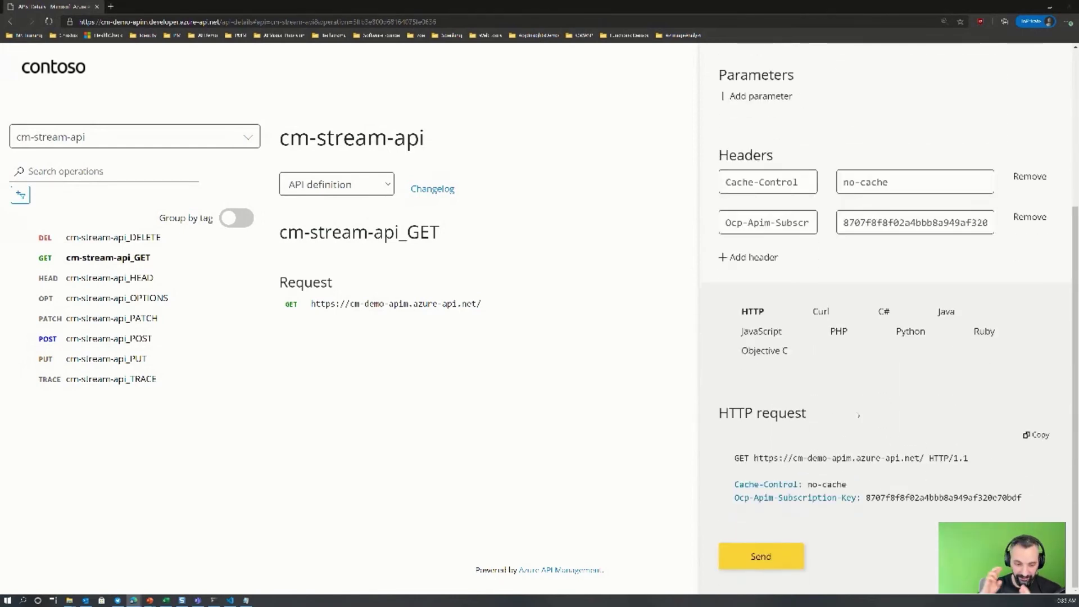
Step: Send the GET request, review the 200 OK weather forecast JSON, and open a new InPrivate tab
click(760, 556)
scroll(986, 457, down, 4)
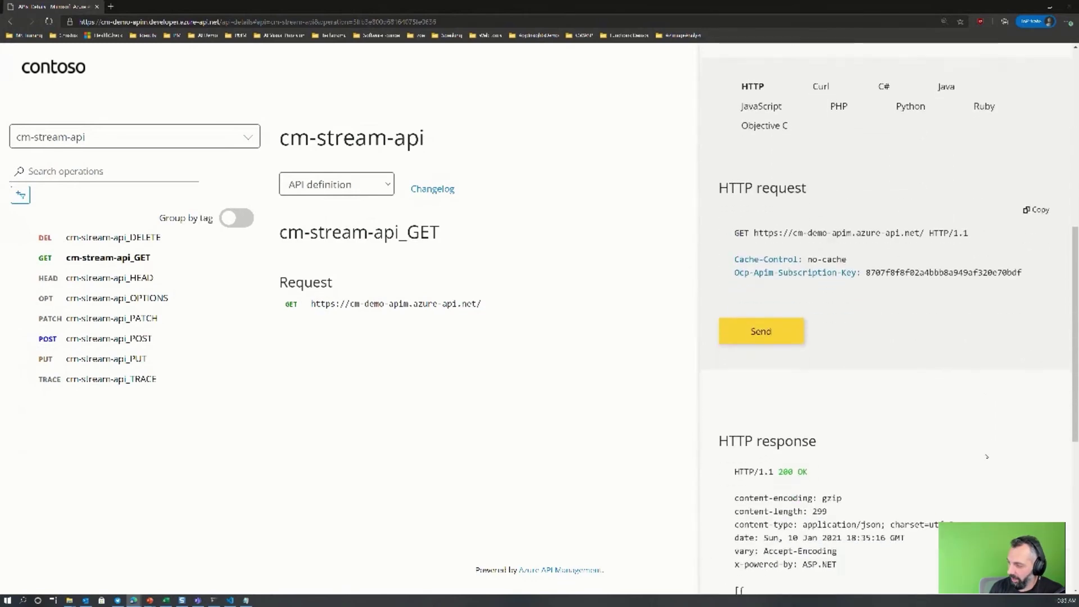
scroll(887, 319, down, 5)
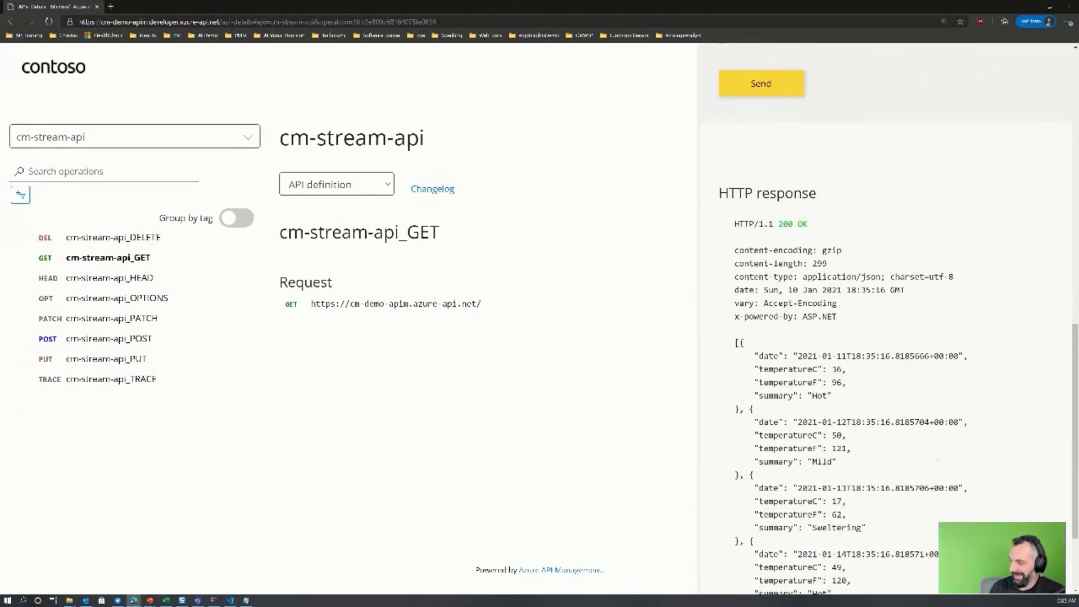
scroll(888, 318, down, 1)
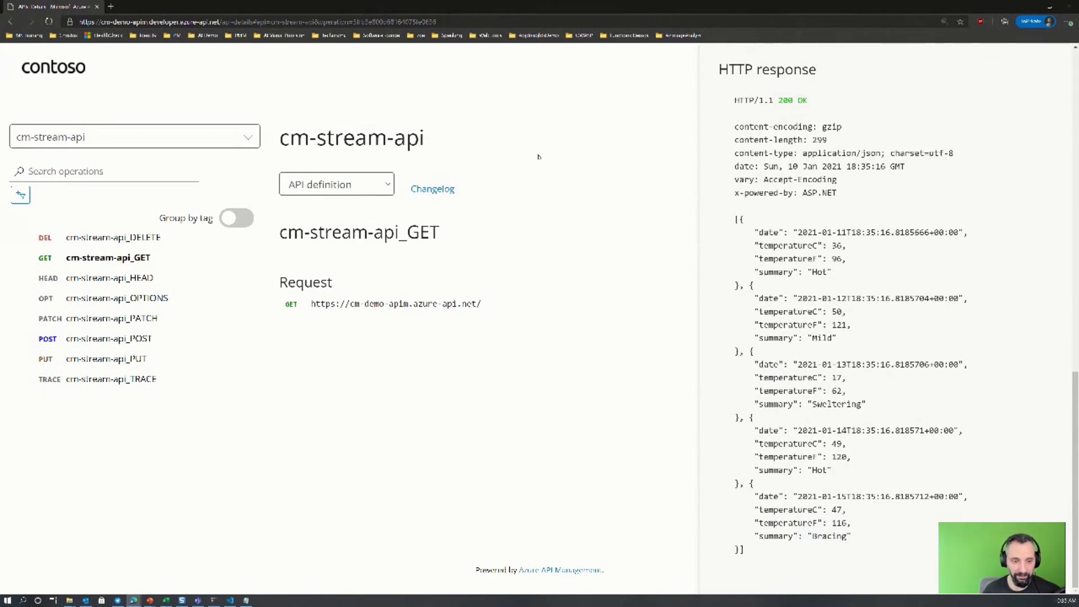
click(110, 7)
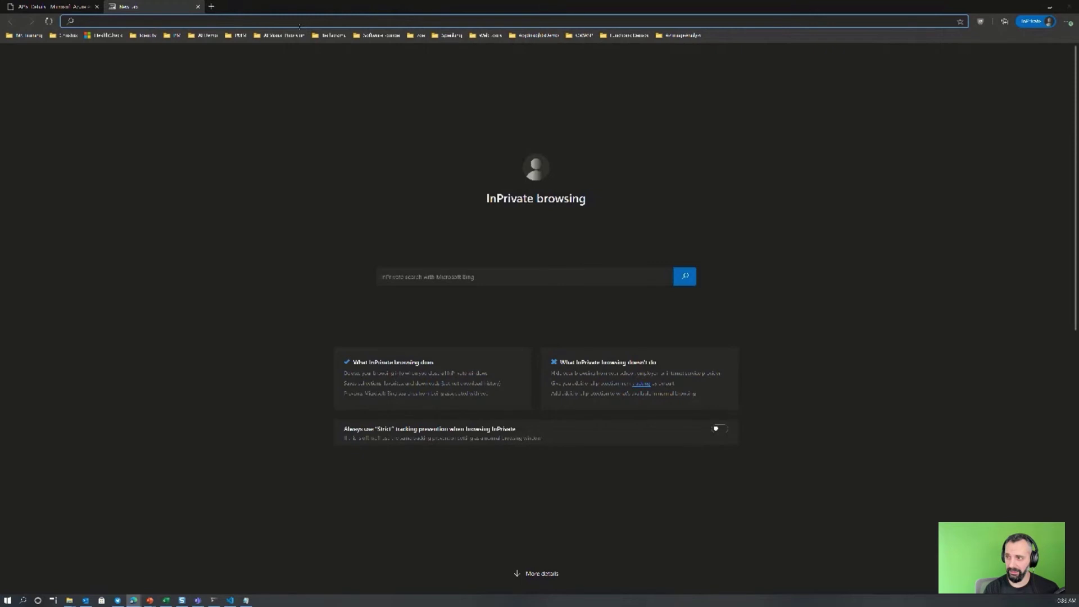
Step: Load github.com in the private browsing window, then close that window
text(gity)
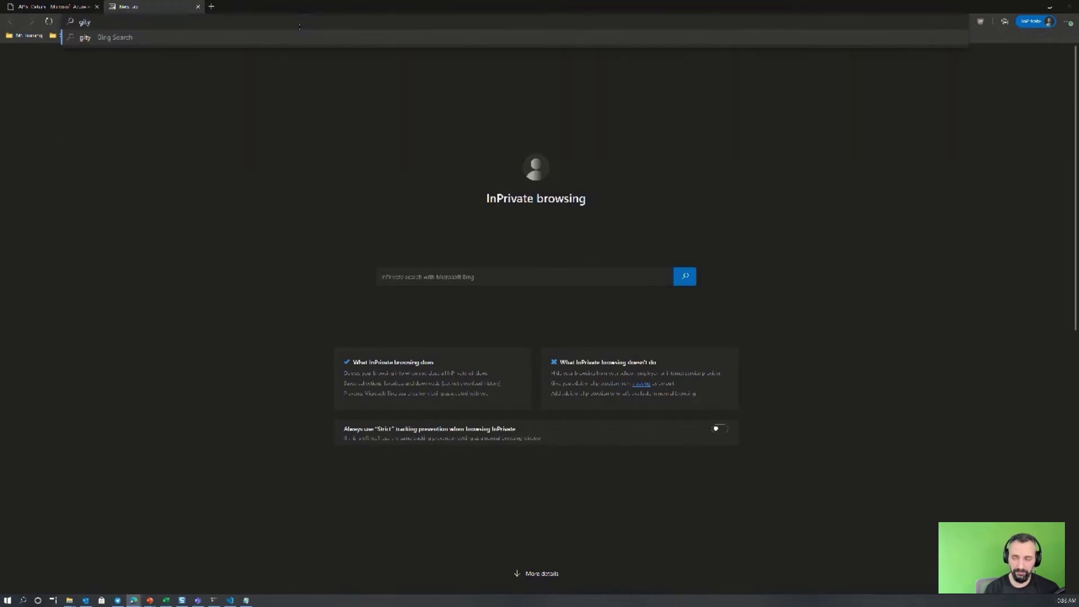
key(BackSpace)
text(h)
key(Return)
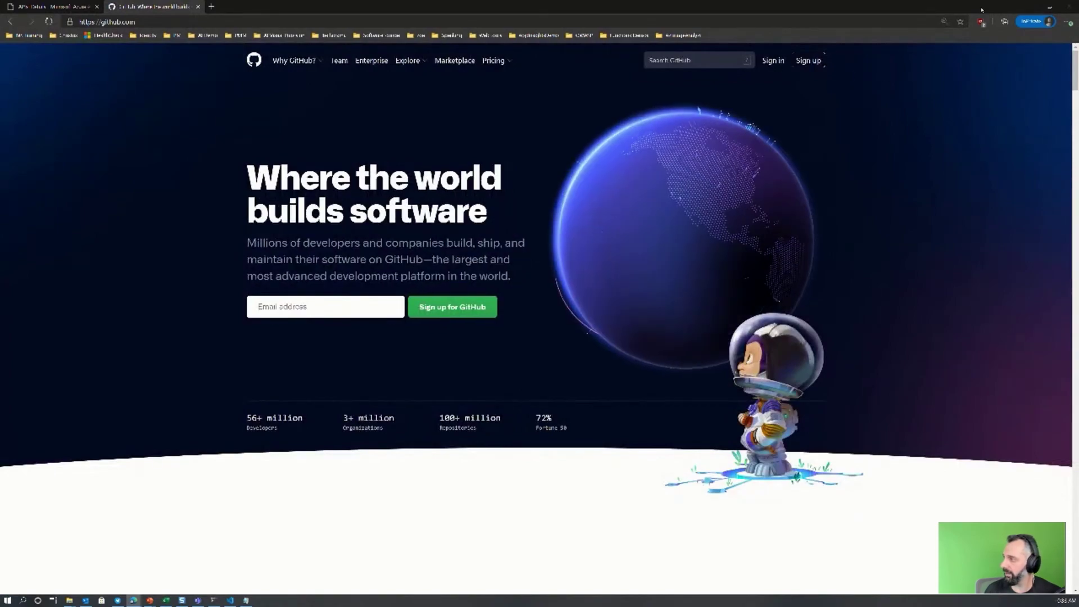
click(1034, 8)
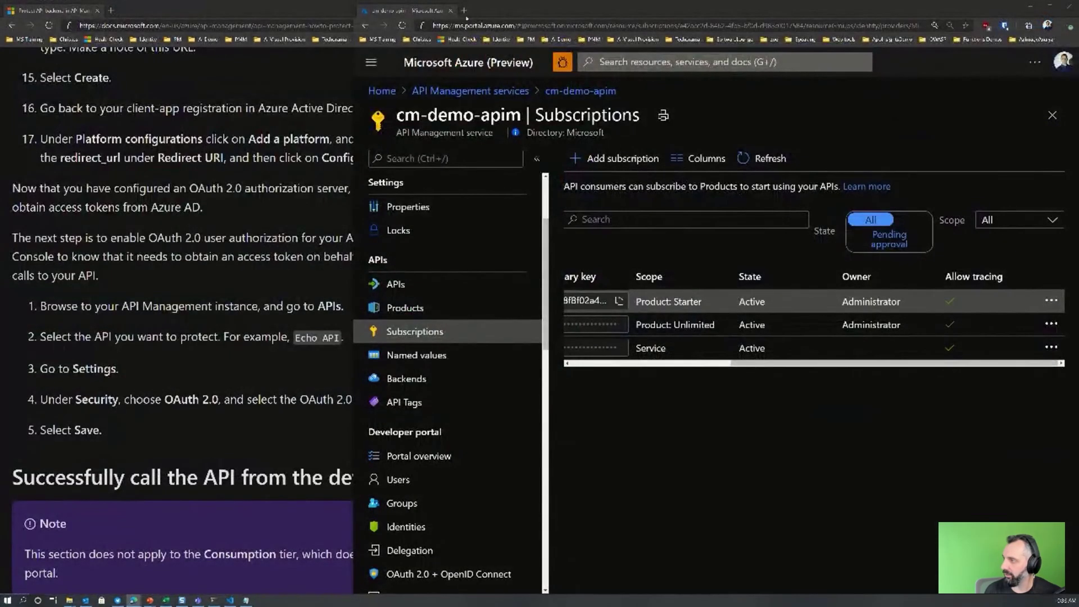
Step: Open the signed-in GitHub dashboard in a new tab of the main browser
click(471, 12)
text(gith)
key(Return)
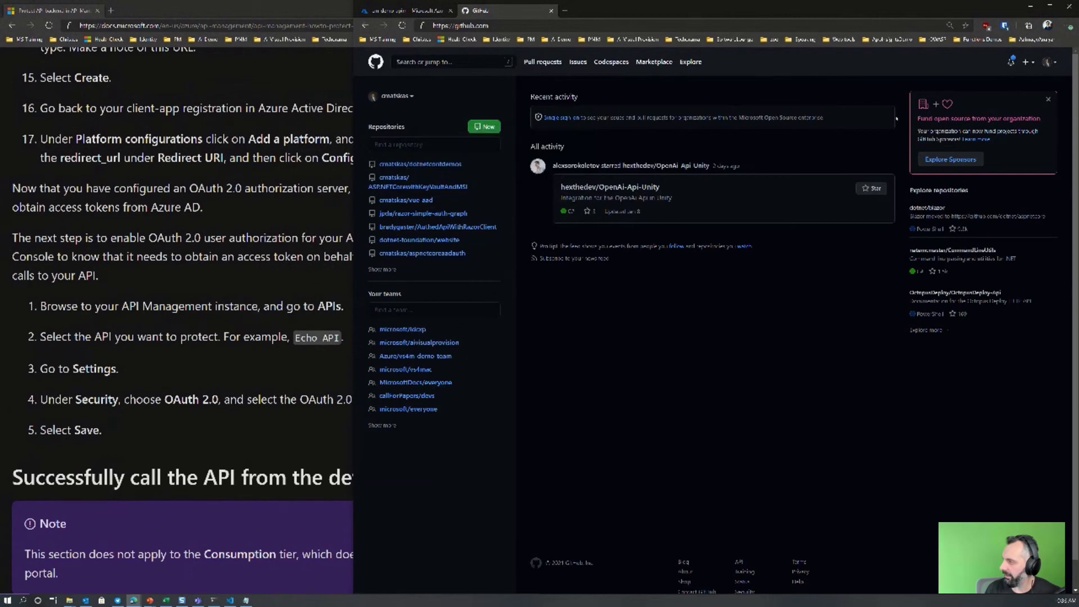
Step: From Your repositories, open apim-test-client-with-auth and scroll through its zoomed-in Program.cs code
click(1049, 61)
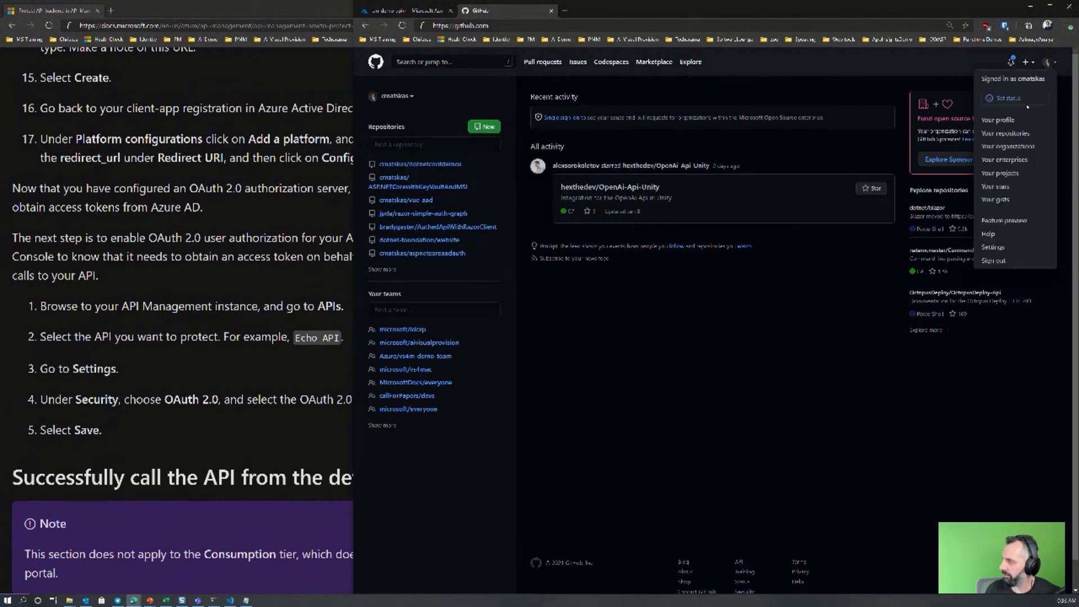
click(1005, 132)
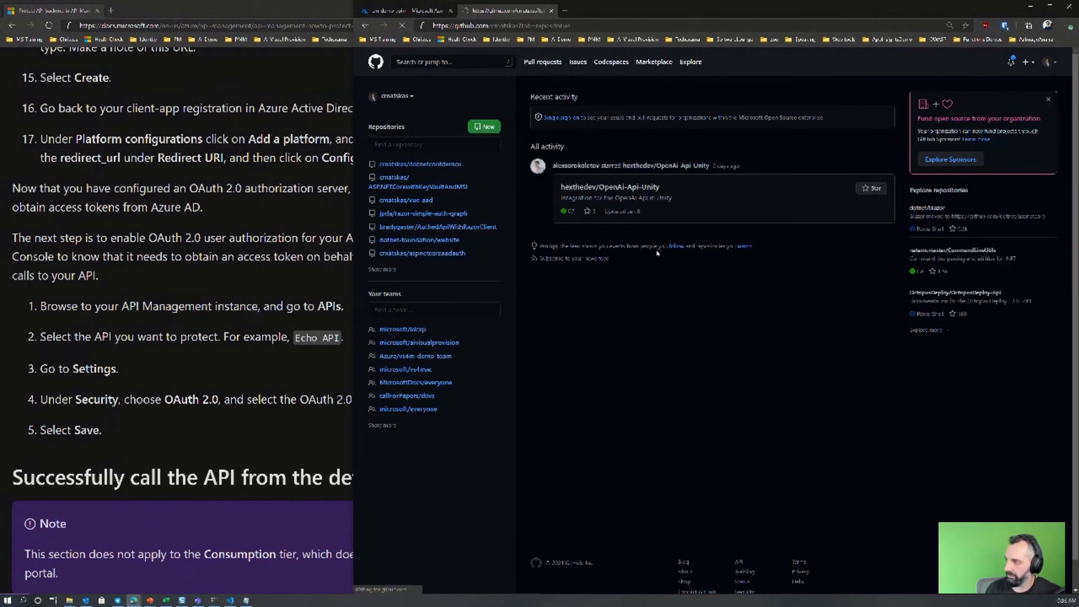
key(ctrl+plus)
key(ctrl+plus)
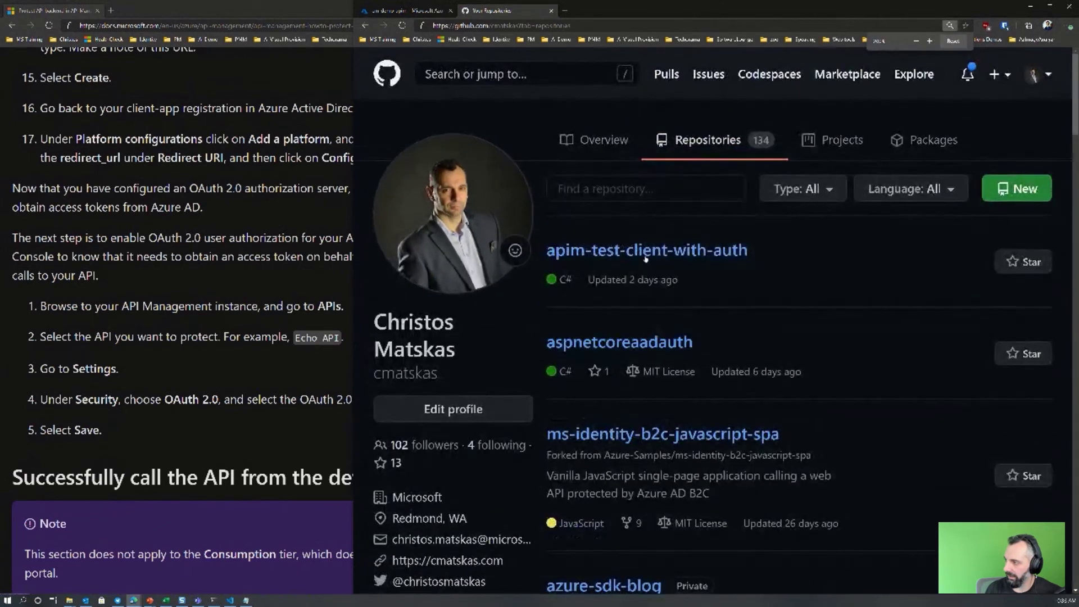
click(703, 251)
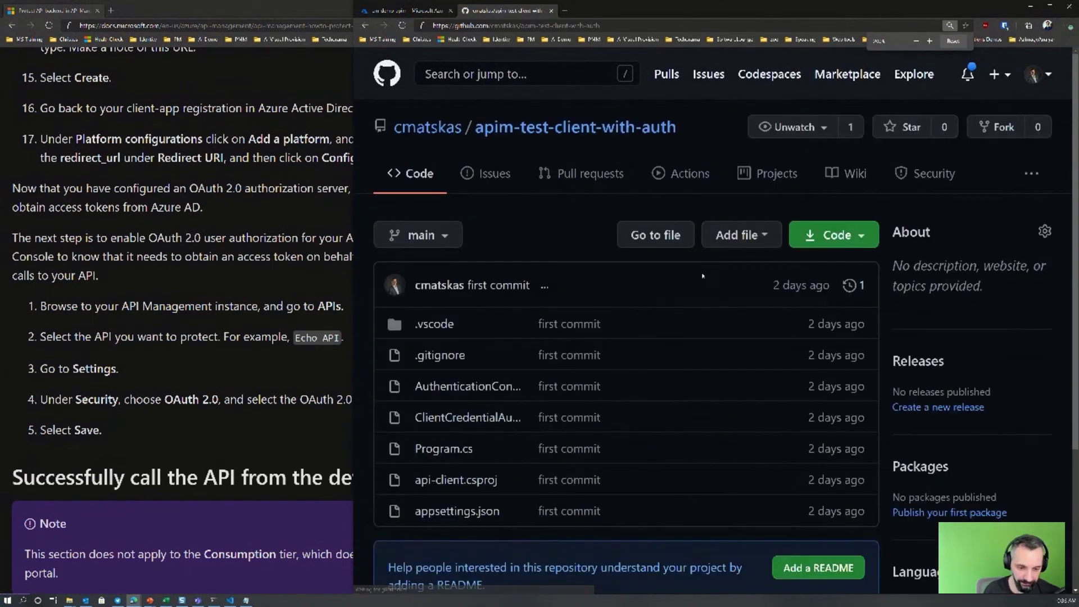
scroll(413, 417, down, 3)
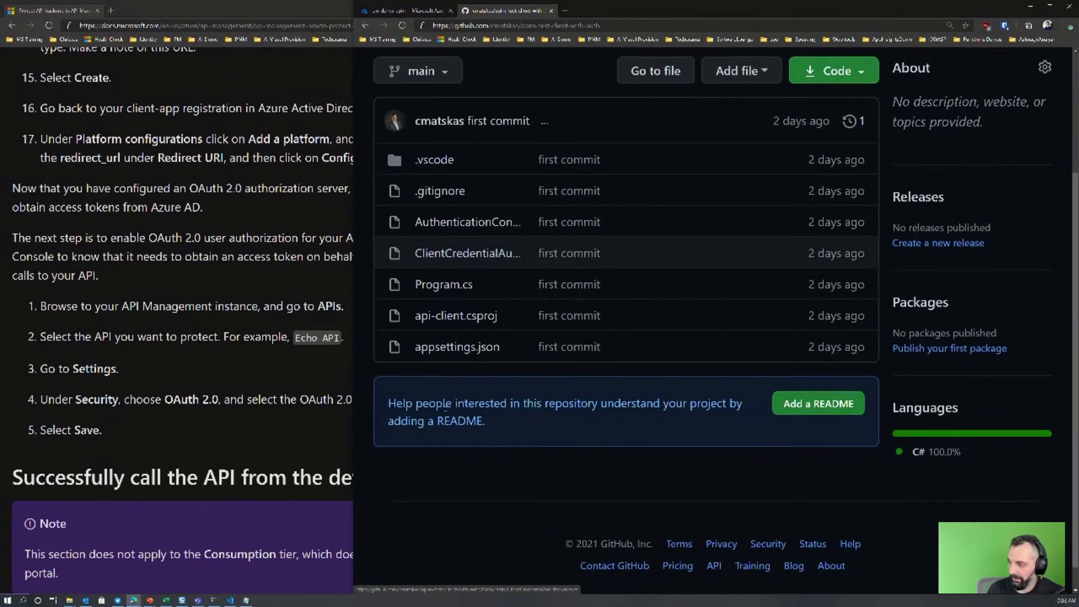
click(433, 285)
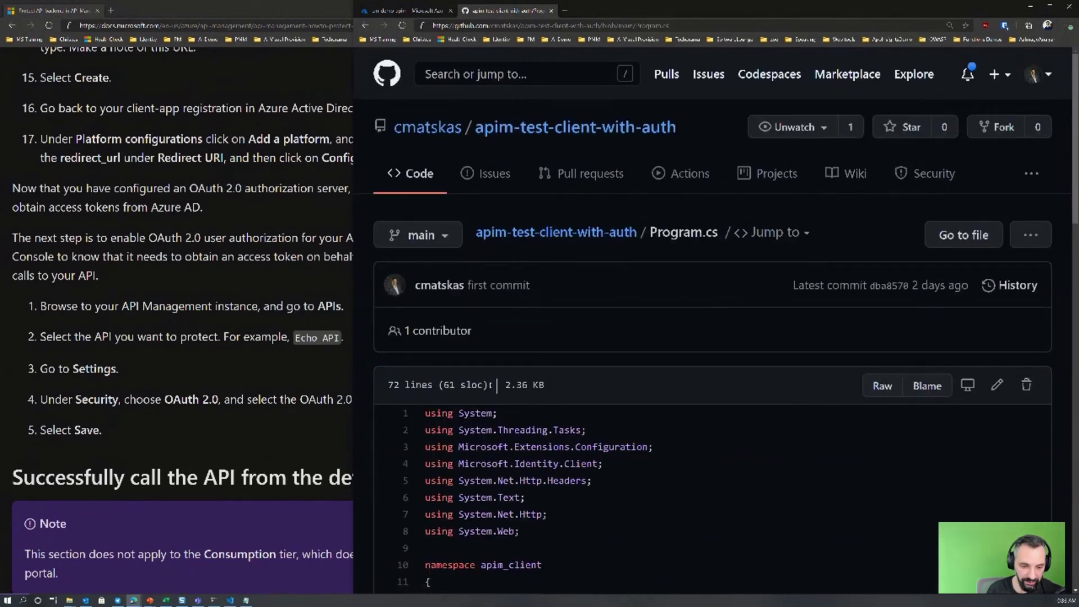
scroll(423, 310, down, 7)
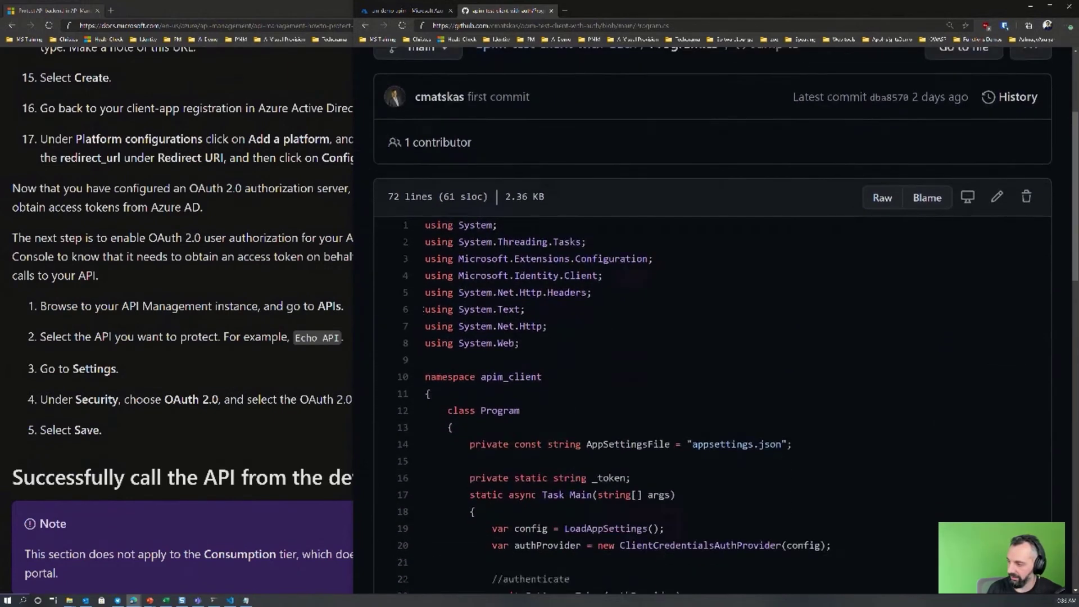
scroll(423, 315, down, 2)
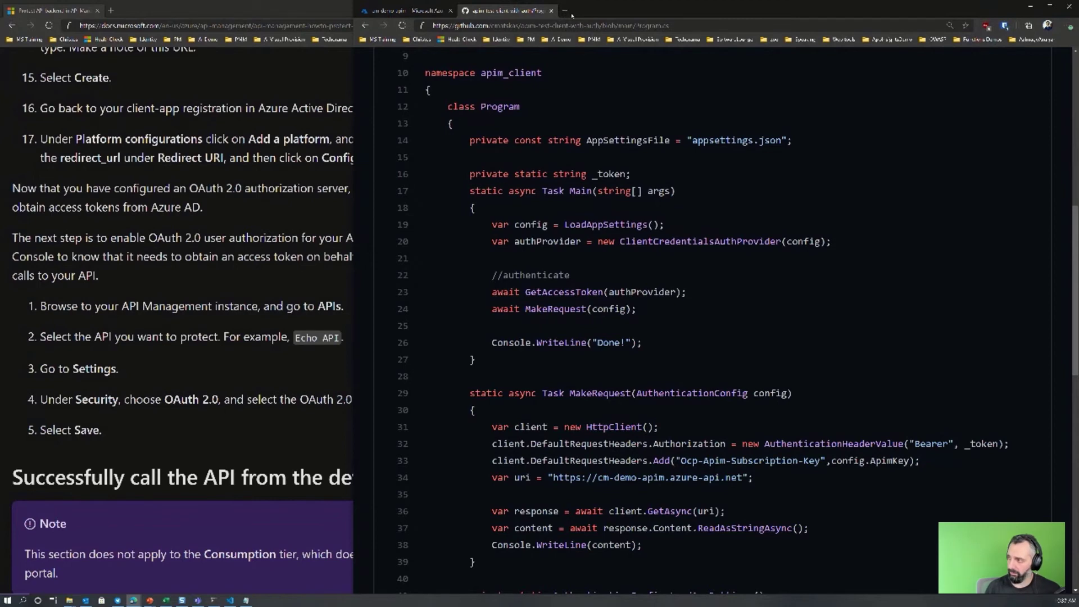
Step: Open the cmatskas.com post on a .NET Core daemon app calling MS Graph with a certificate
click(566, 11)
text(cmatskas.com)
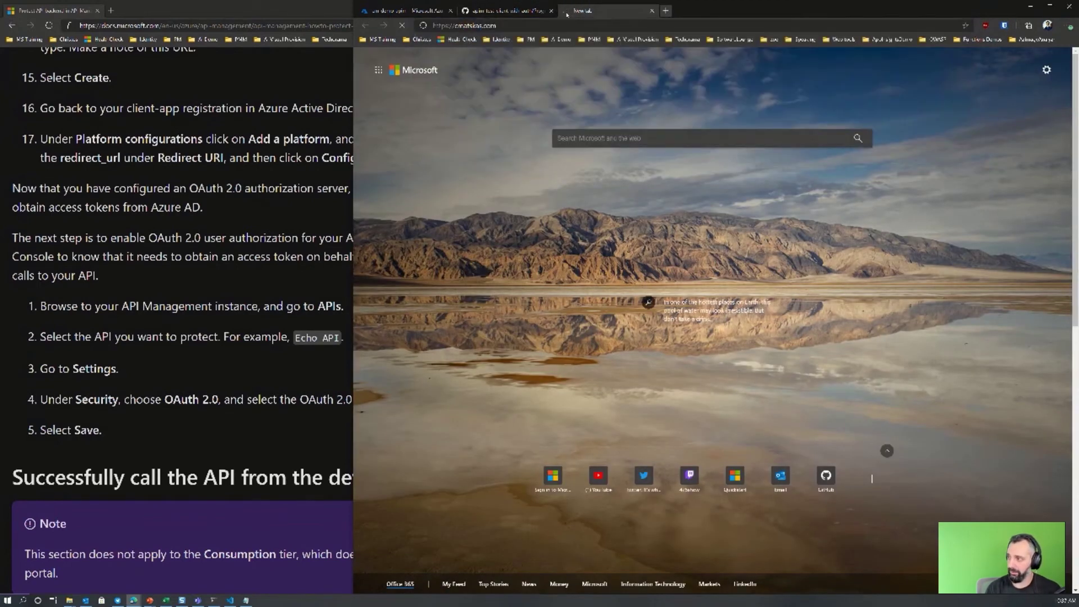
key(Return)
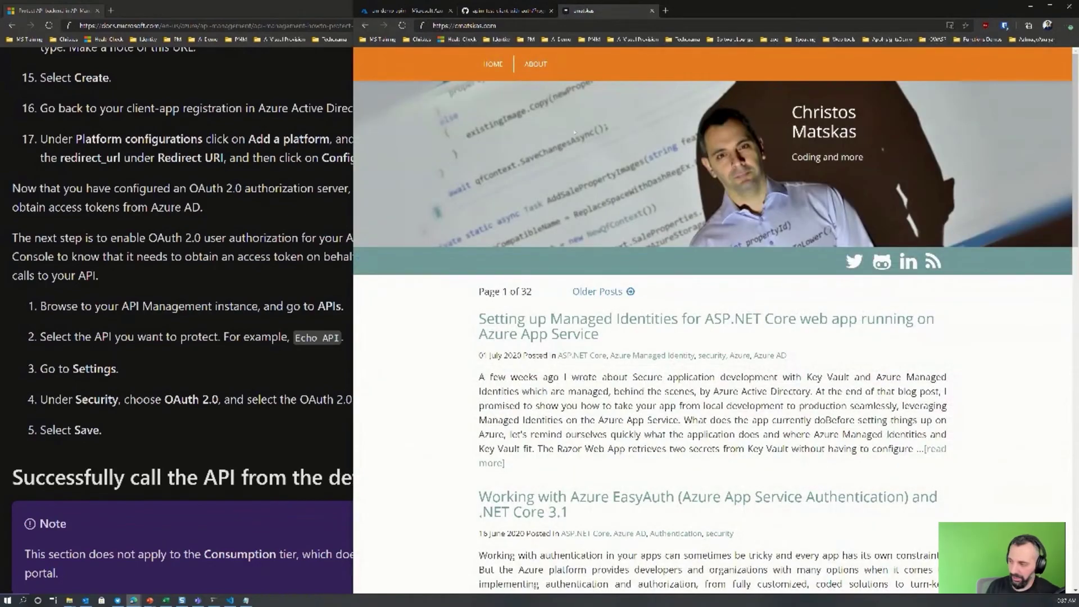
scroll(714, 314, down, 5)
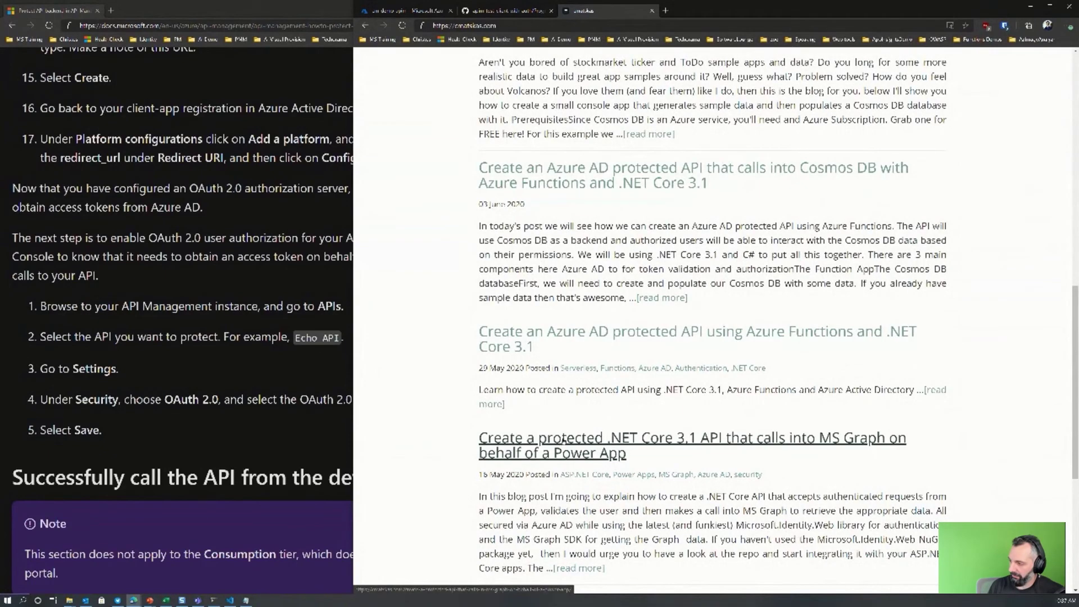
scroll(559, 444, down, 3)
scroll(541, 444, down, 2)
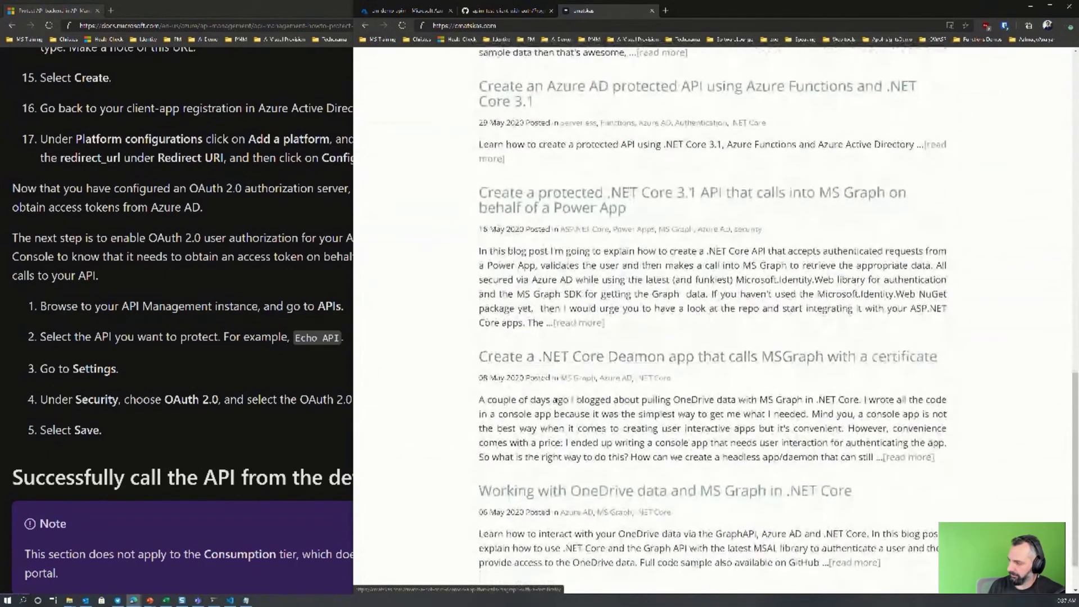
click(555, 357)
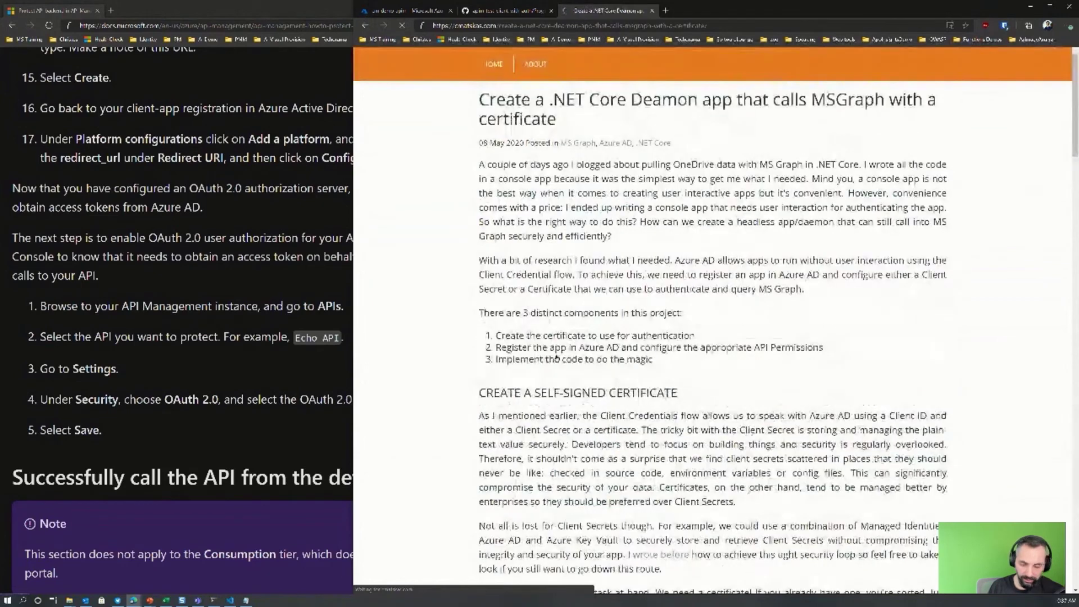
Step: Copy the blog post's URL and return to the Program.cs tab
click(598, 26)
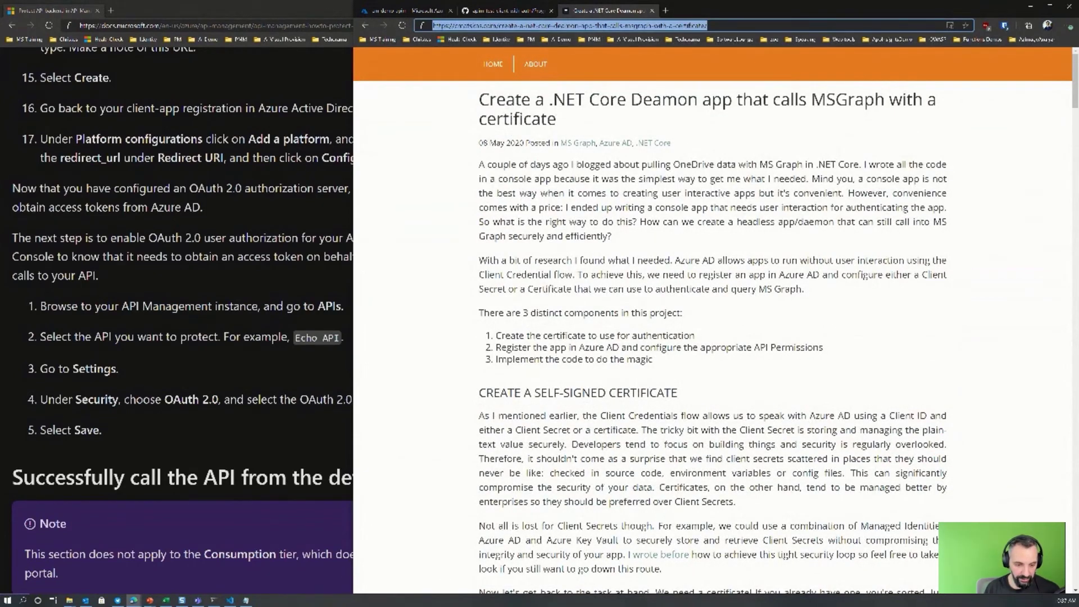
key(alt+Tab)
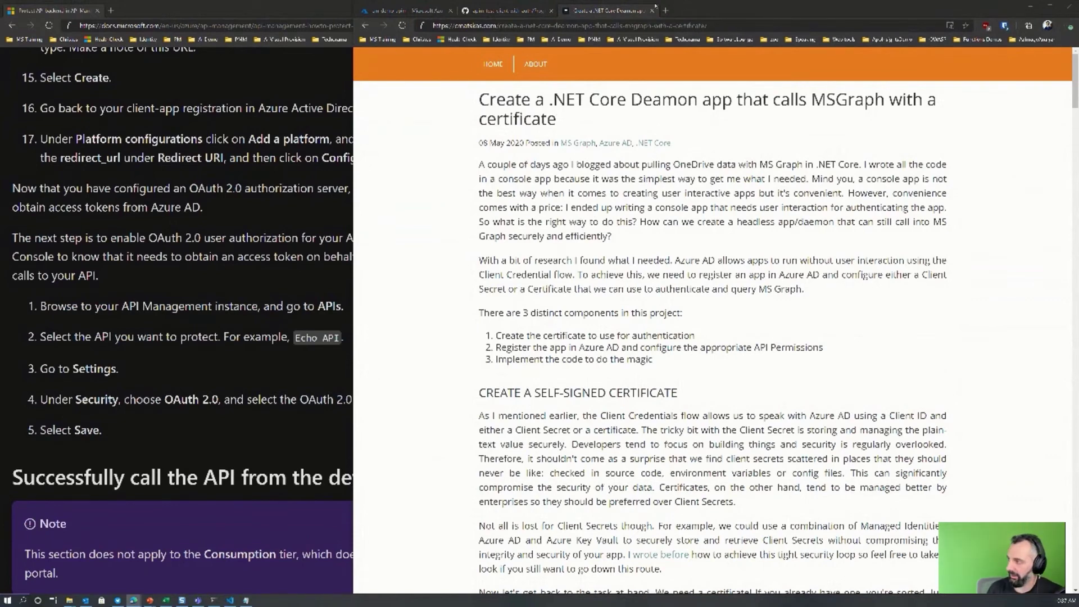
click(507, 11)
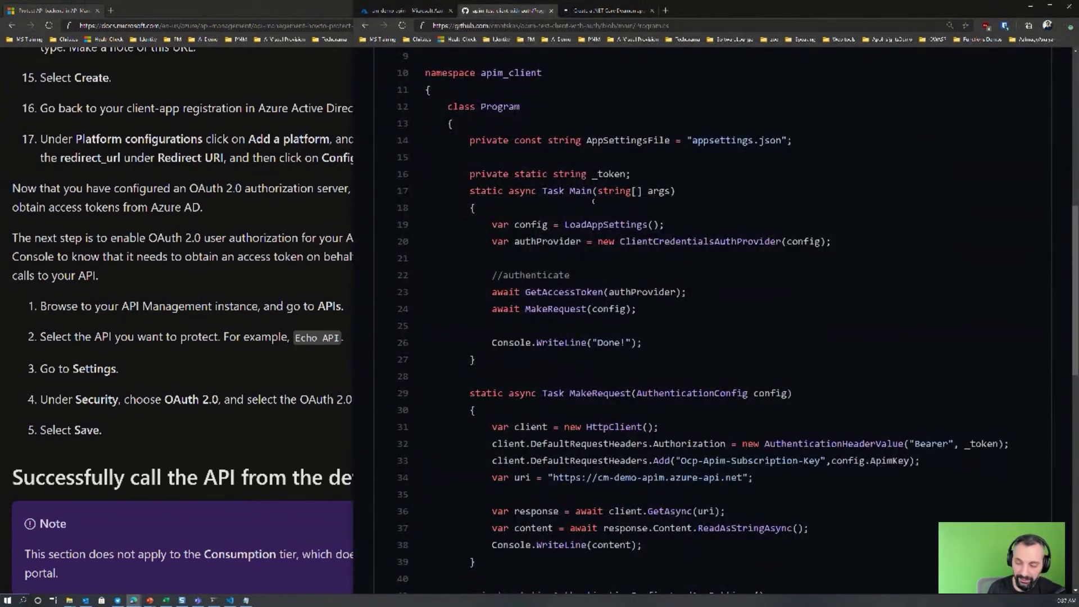
Step: Copy the Program.cs page address and open the repository's appsettings.json
click(600, 25)
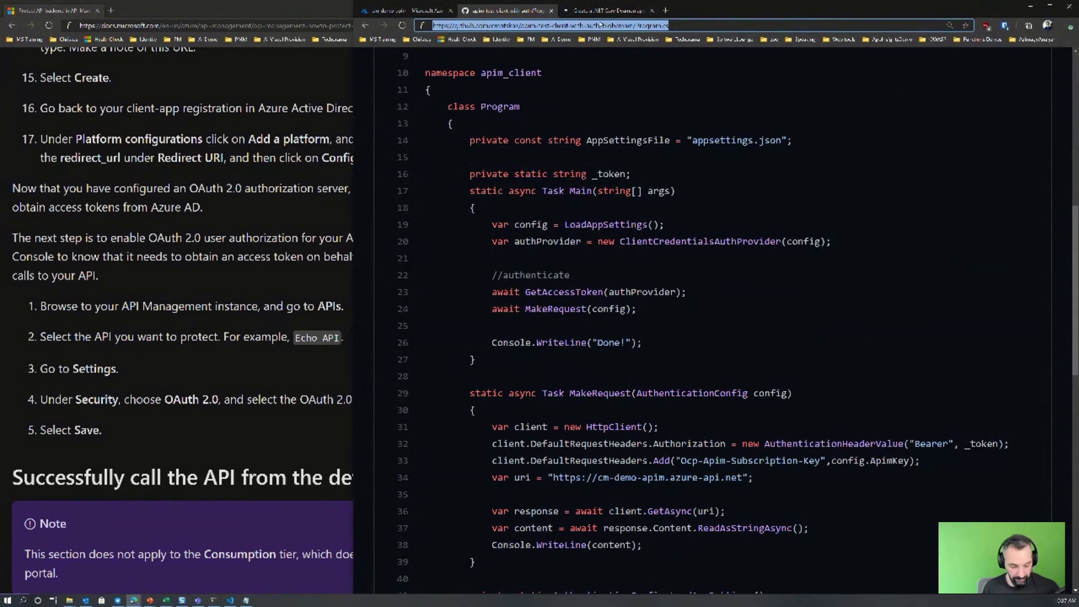
key(alt+Tab)
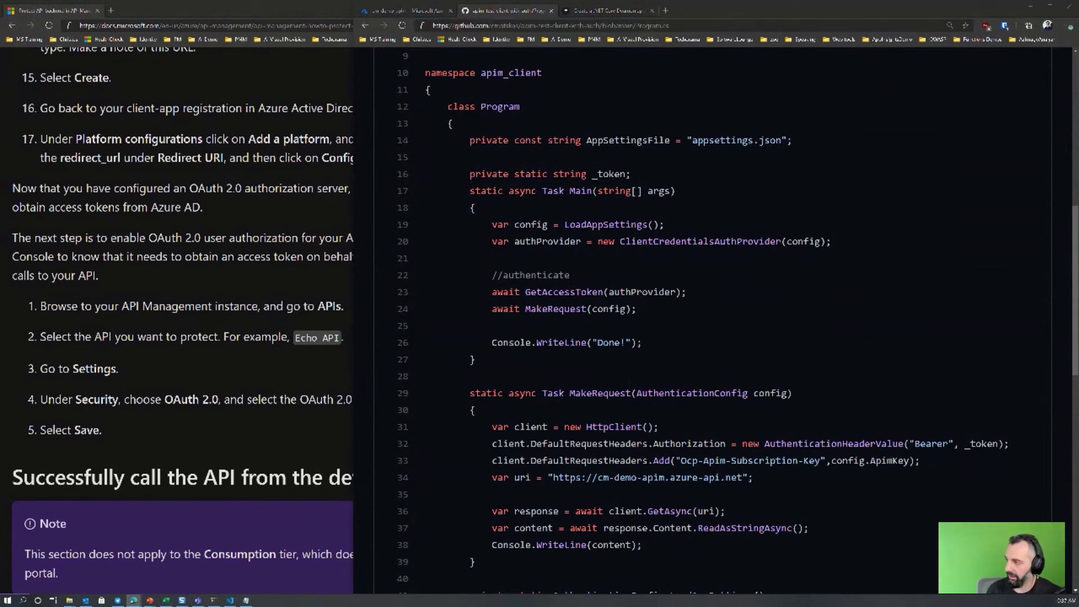
scroll(180, 281, up, 2)
scroll(622, 151, up, 6)
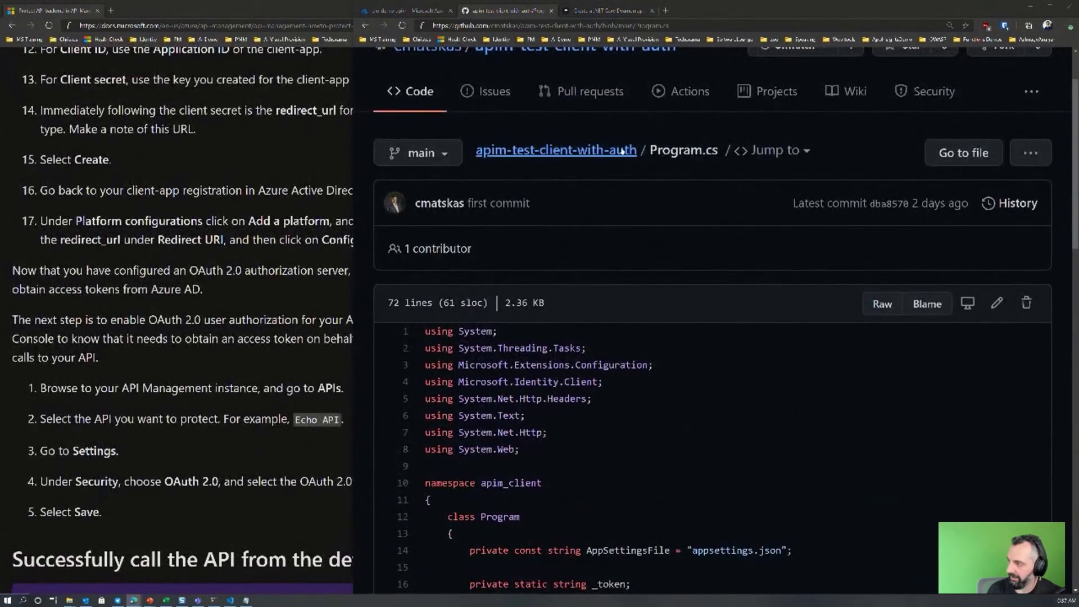
click(622, 151)
scroll(542, 419, down, 6)
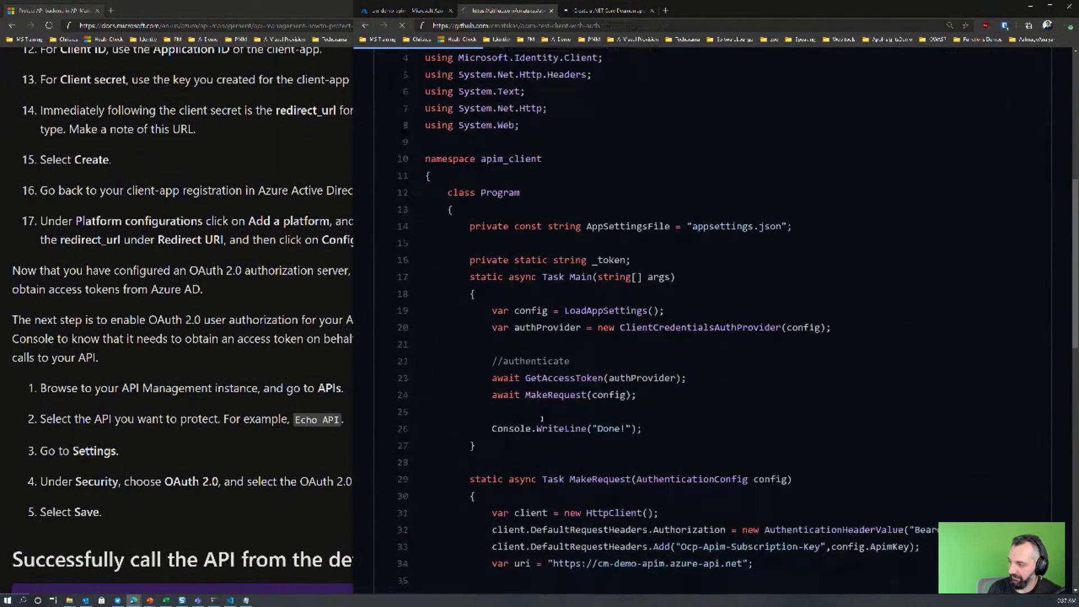
click(453, 510)
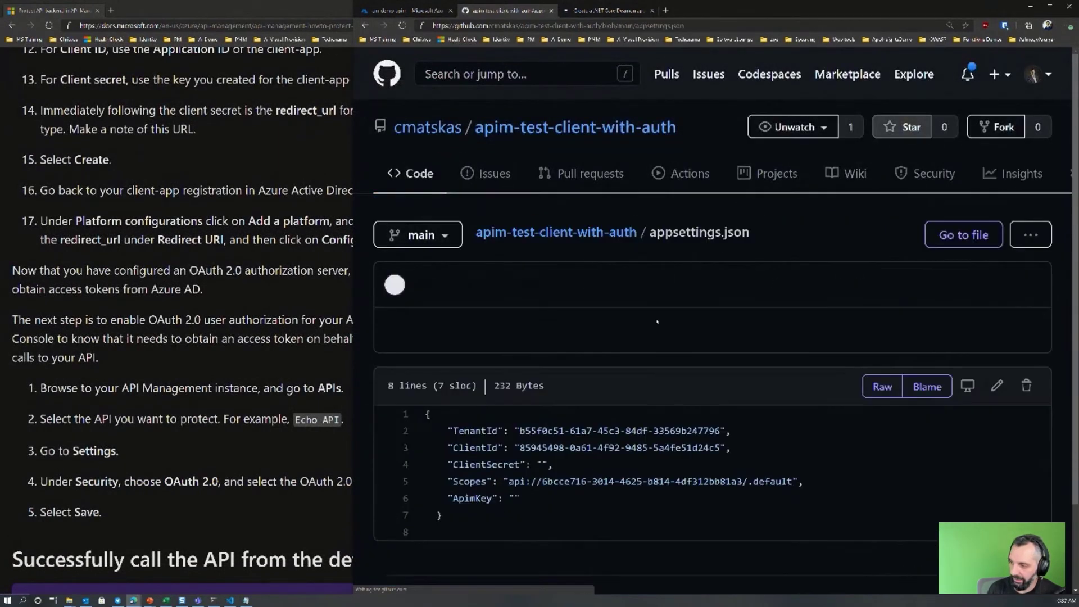
Step: Highlight the empty ClientSecret and ApimKey values, check the APIM subscriptions, then return to the file list
scroll(492, 368, down, 2)
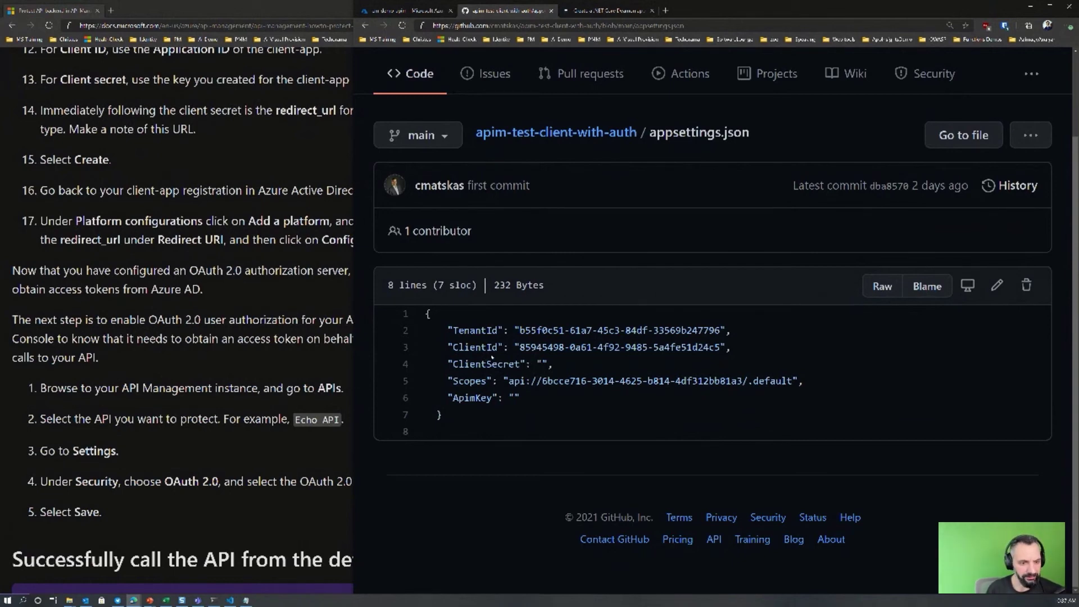
double_click(474, 364)
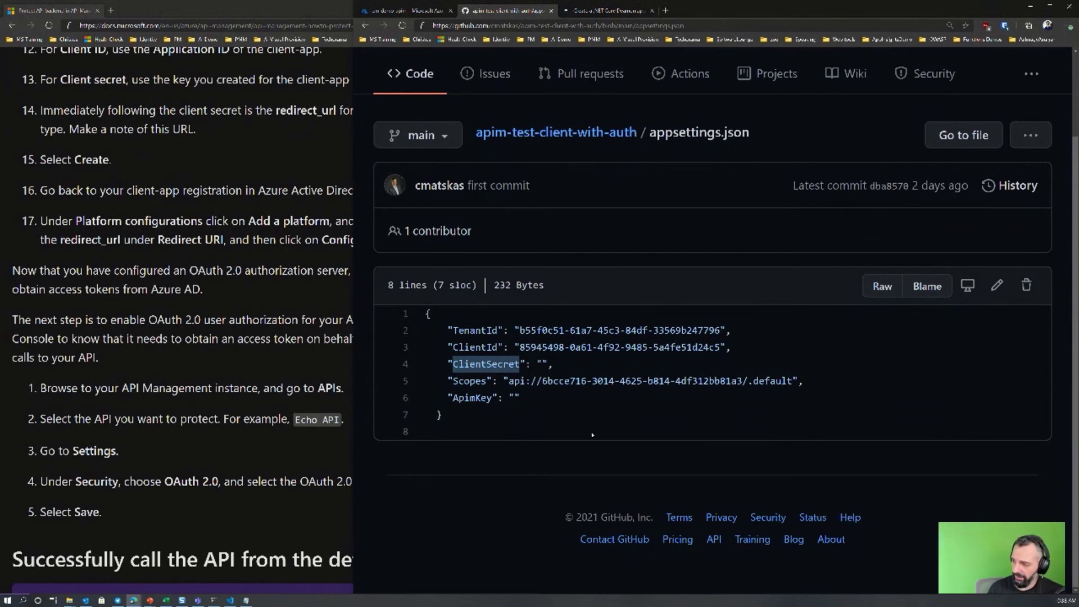
double_click(477, 399)
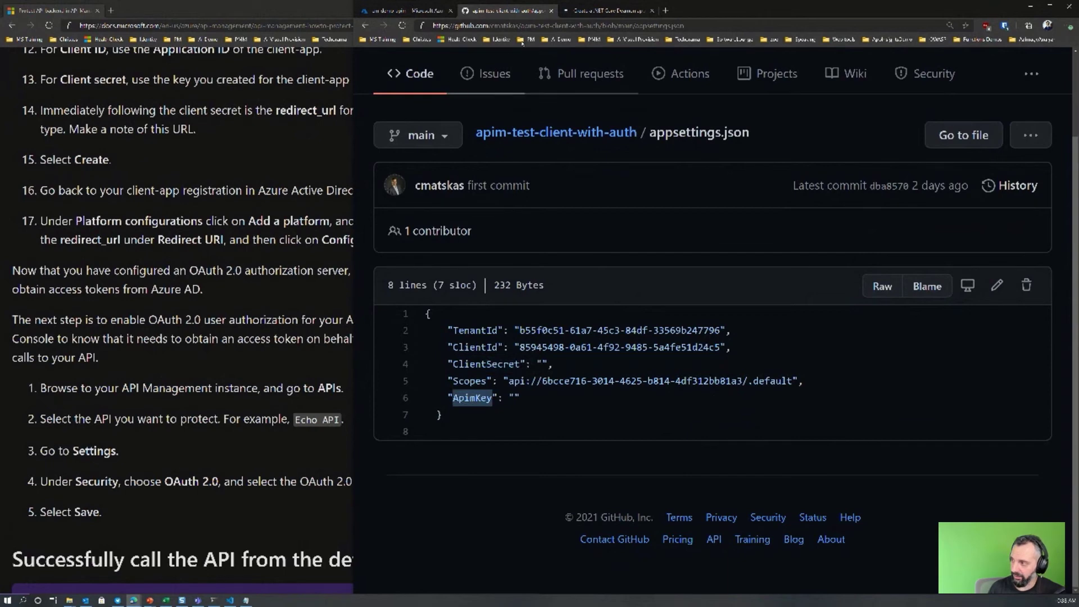
click(403, 11)
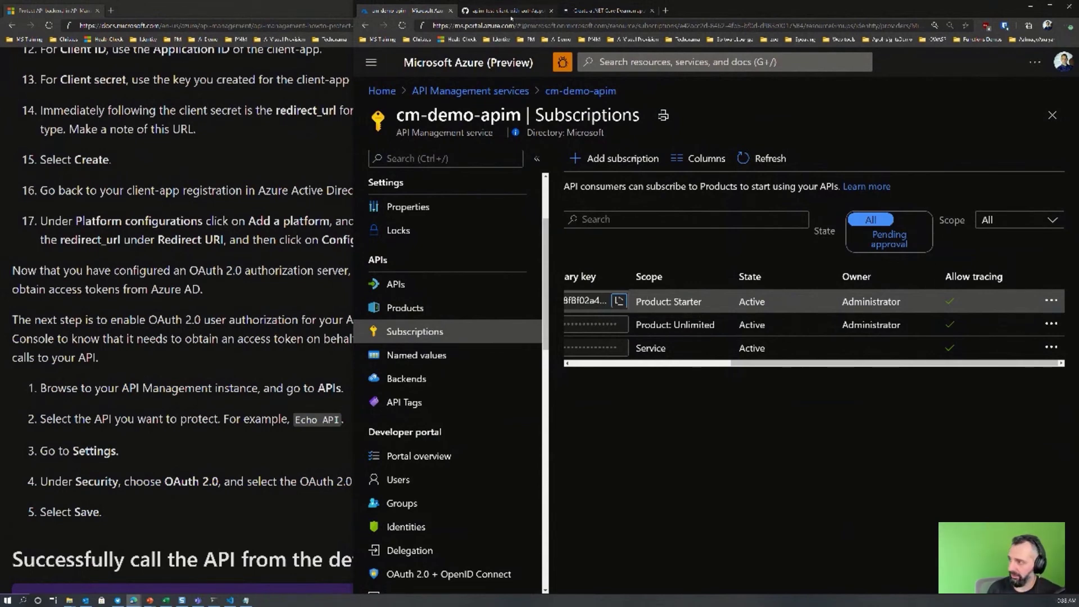
click(509, 12)
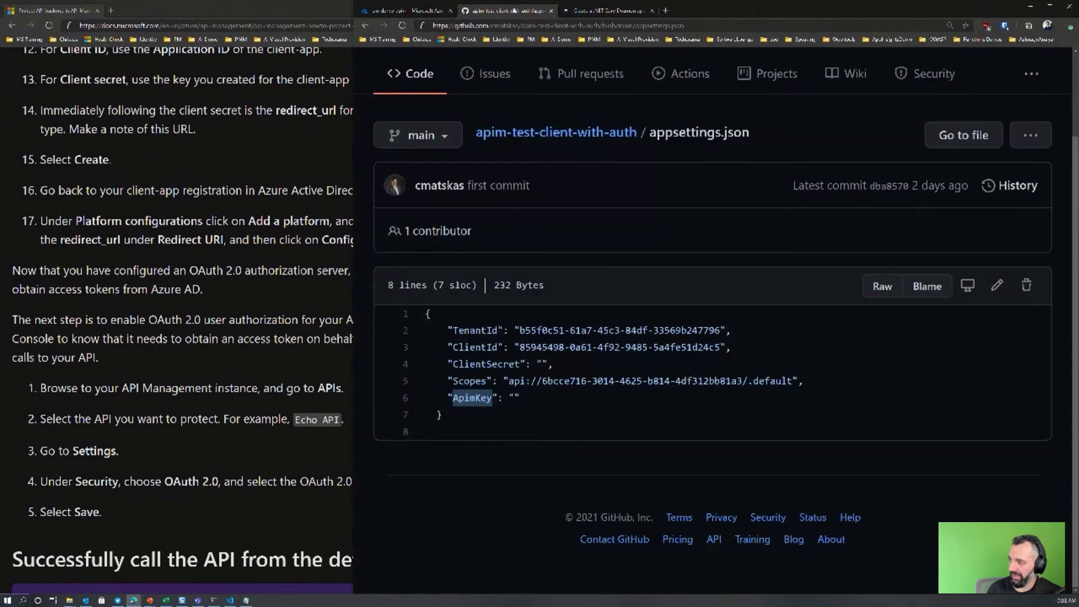
click(590, 135)
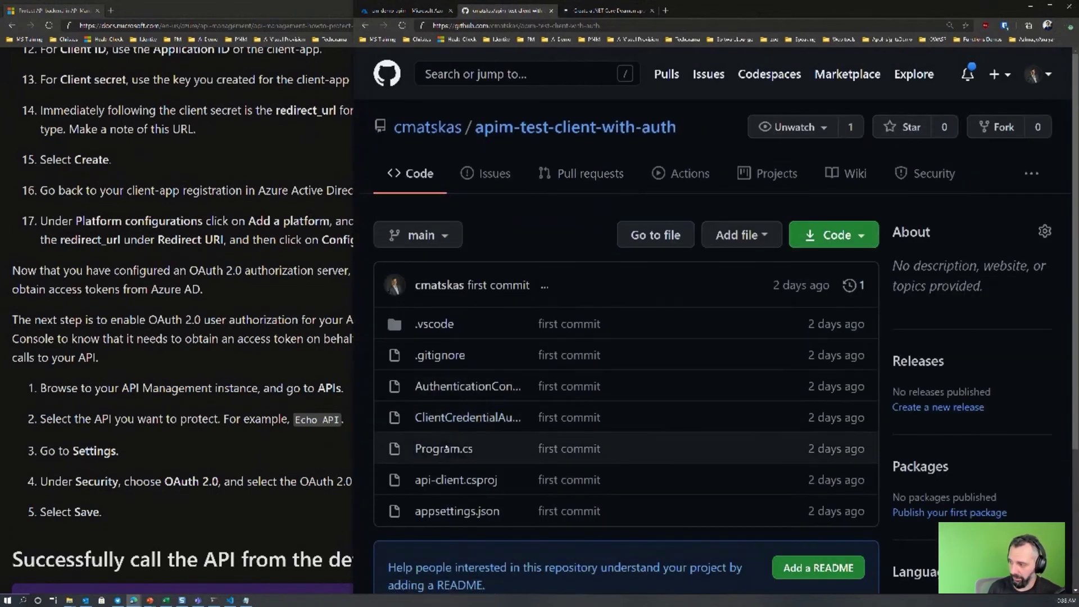
Step: Open Program.cs and highlight GetAccessToken, ClientCredentialsAuthProvider, _token and MakeRequest
click(444, 447)
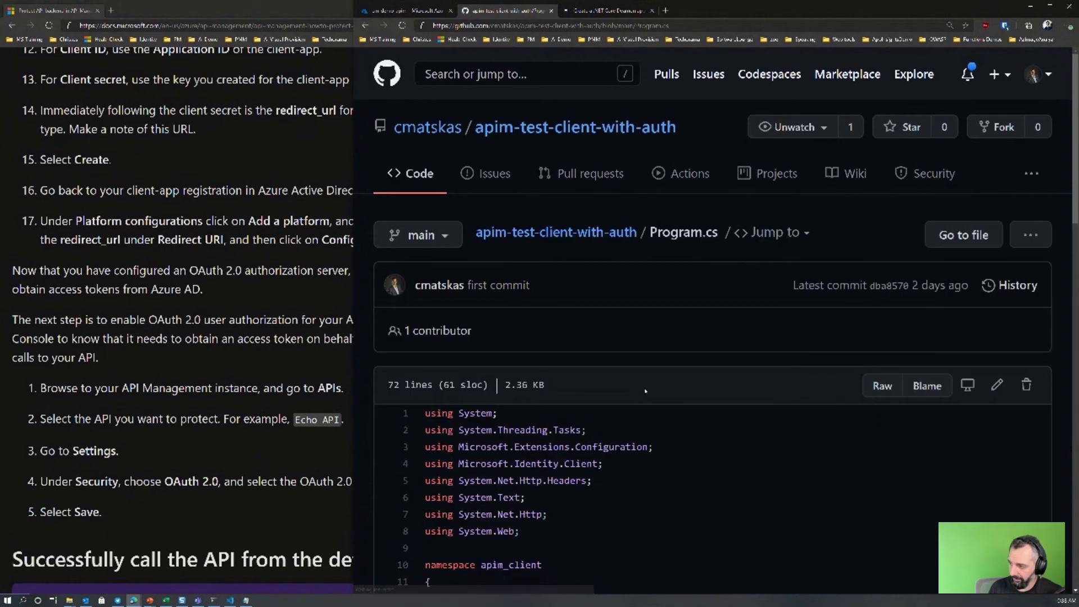
scroll(645, 390, down, 8)
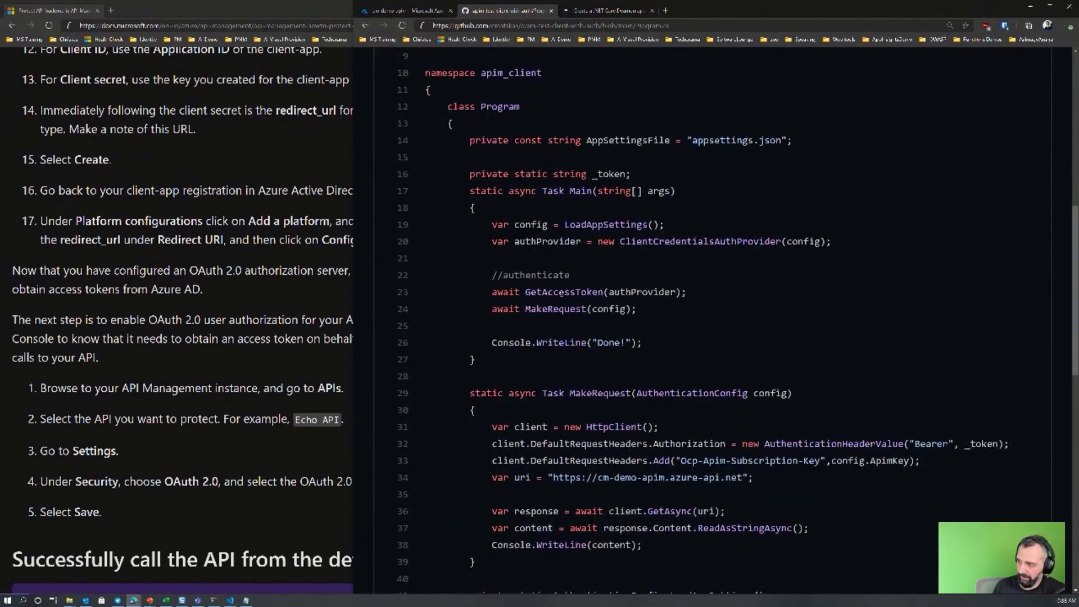
double_click(561, 293)
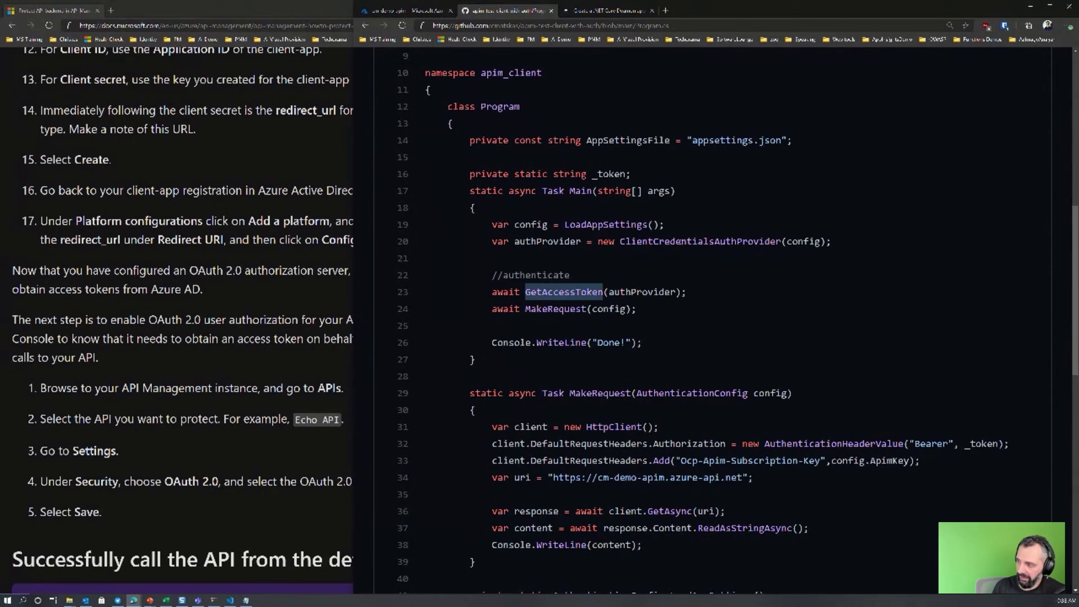
double_click(678, 242)
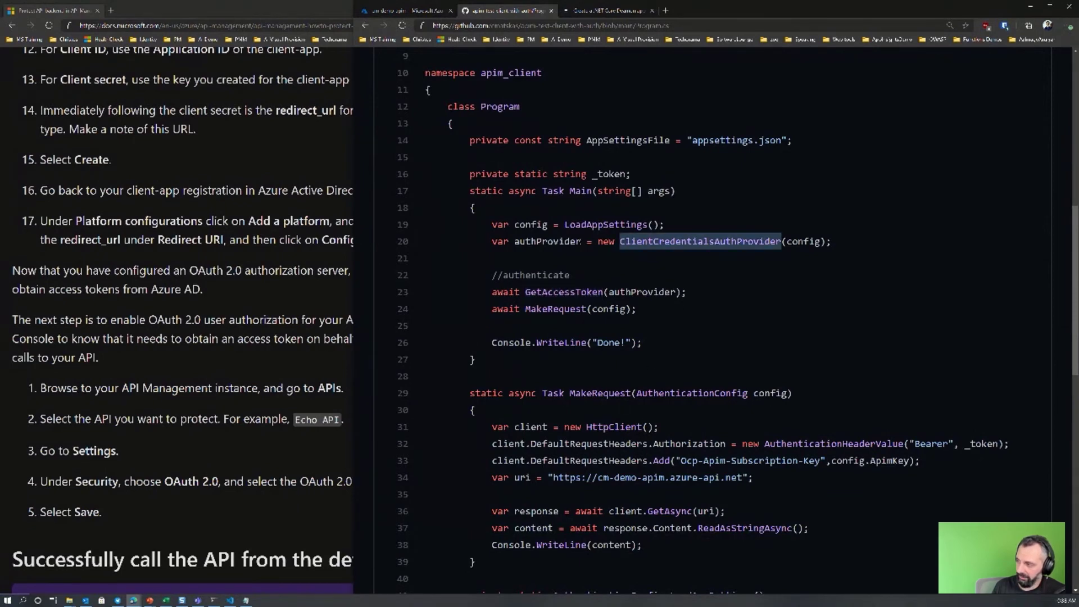
click(559, 302)
double_click(559, 293)
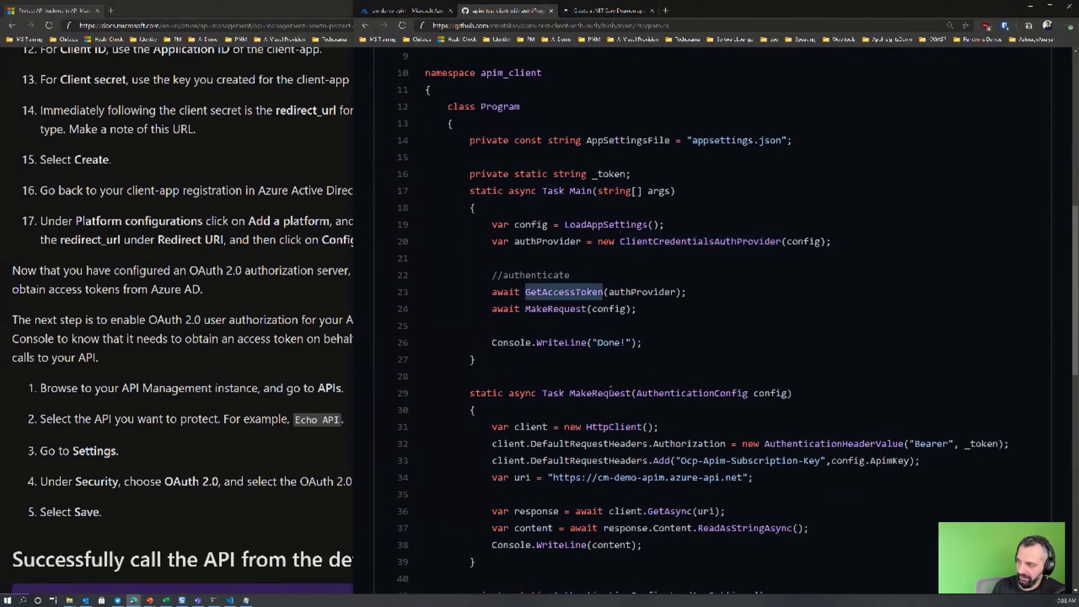
double_click(617, 174)
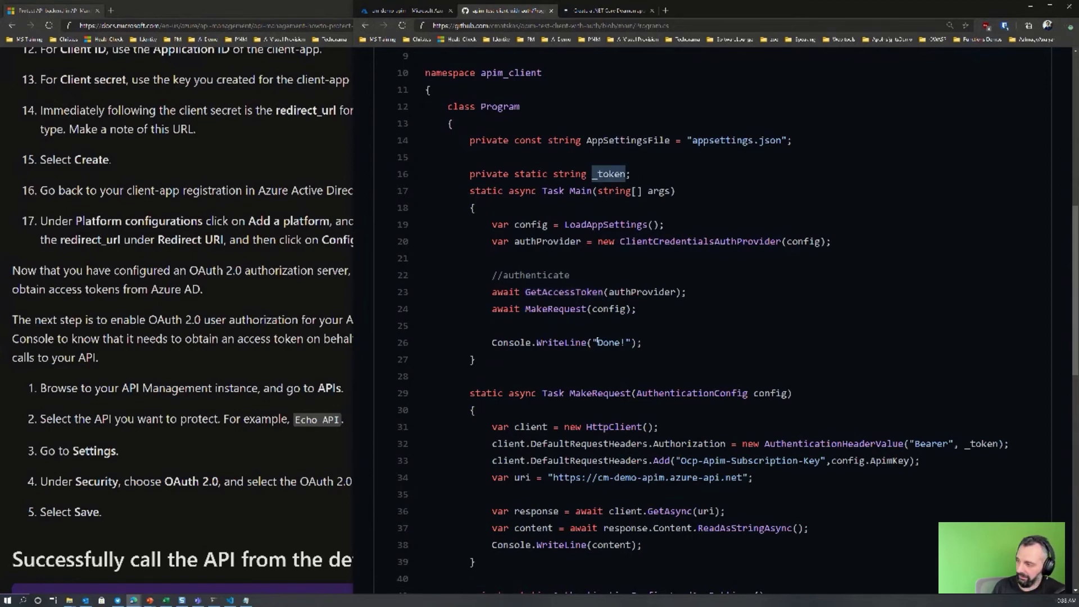
double_click(553, 309)
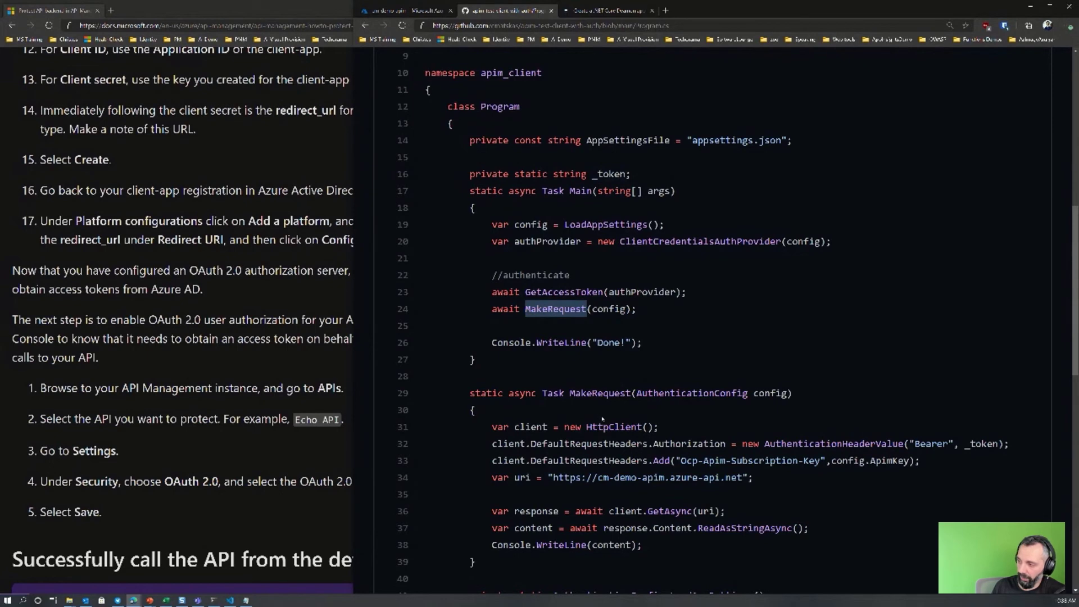
Step: Point out the cm-demo-apim endpoint uri in MakeRequest, then bring the Docs article forward
scroll(601, 418, down, 5)
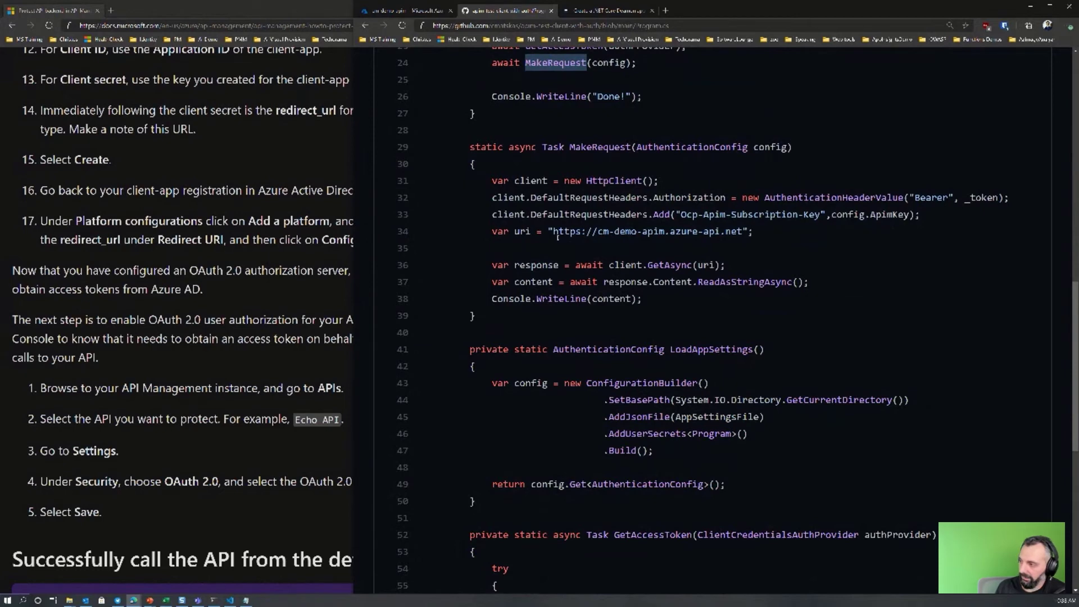
click(518, 231)
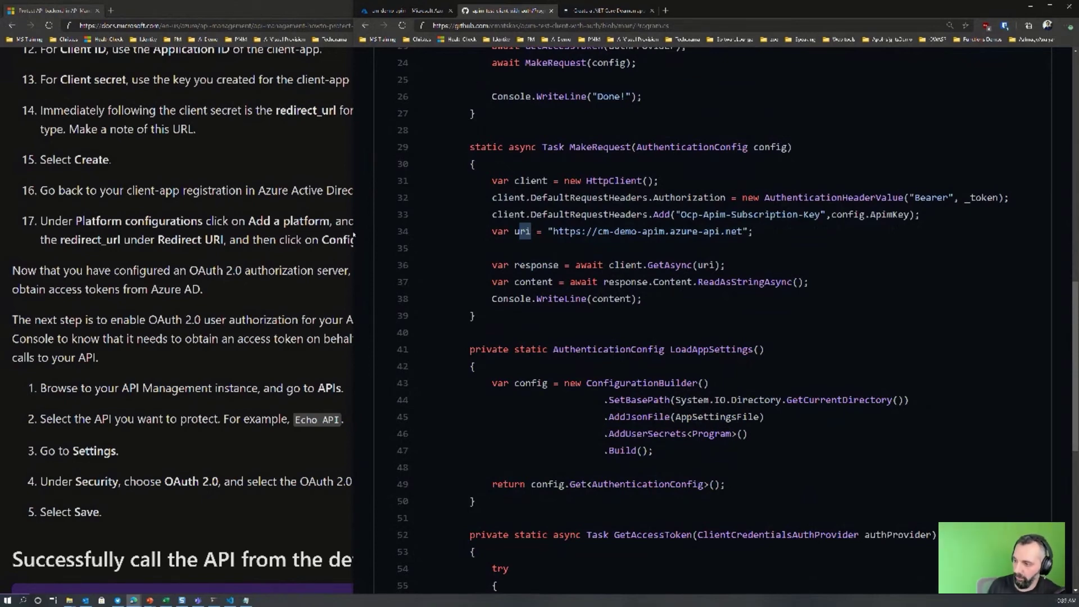
click(302, 290)
scroll(302, 290, down, 6)
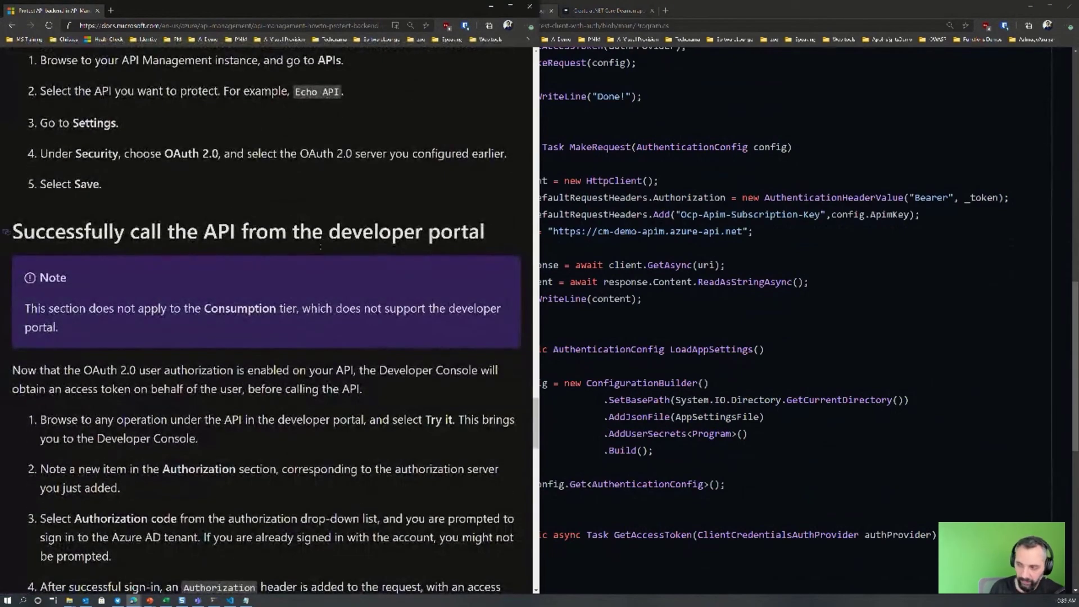
Step: Scroll the Docs article to 'Configure a JWT validation policy to pre-authorize requests'
scroll(368, 236, down, 5)
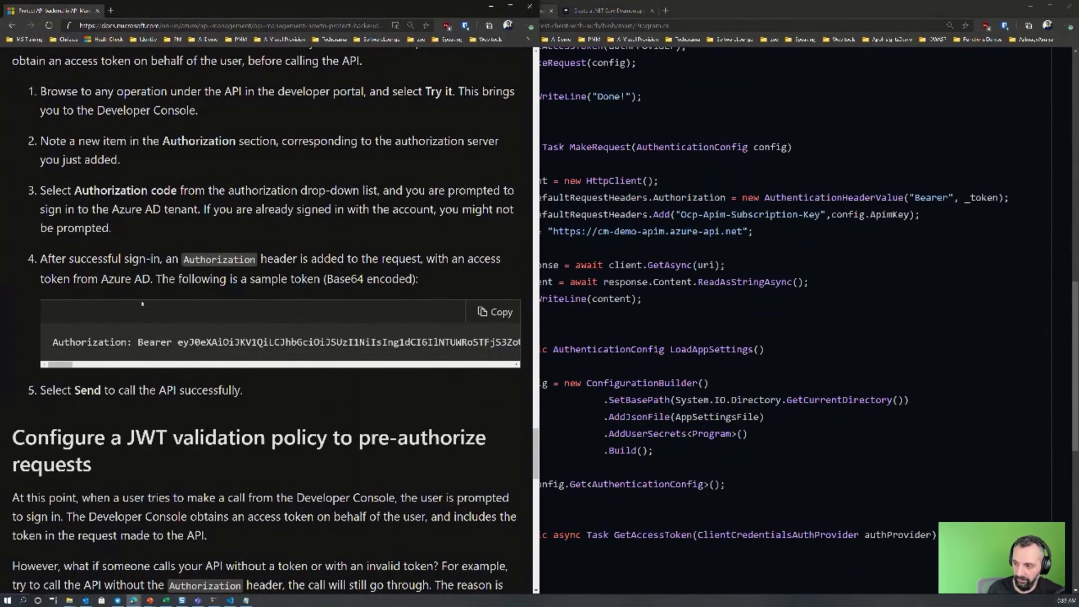
scroll(199, 359, down, 3)
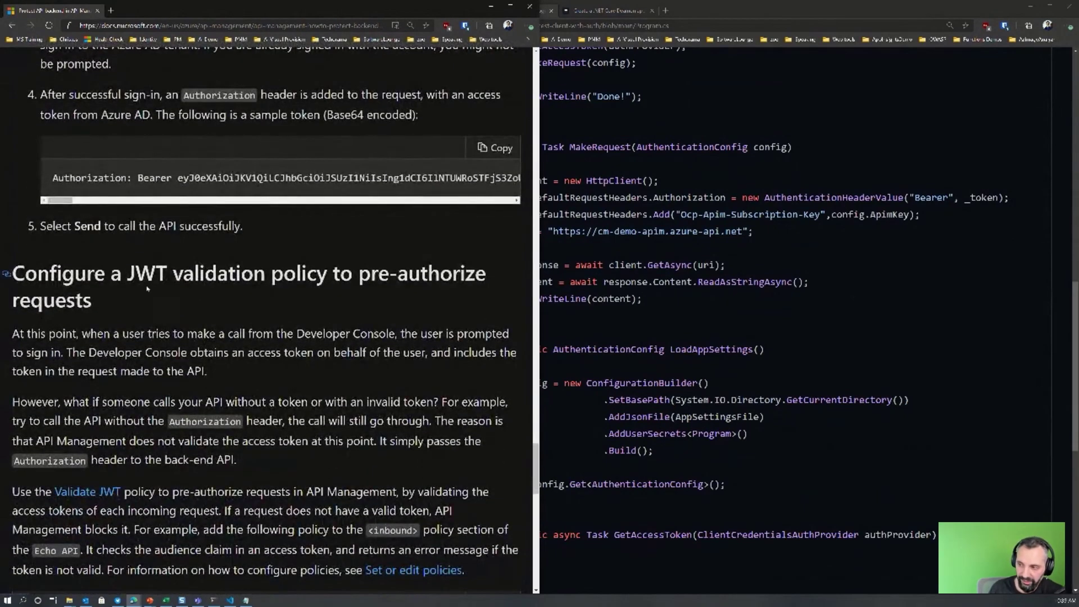
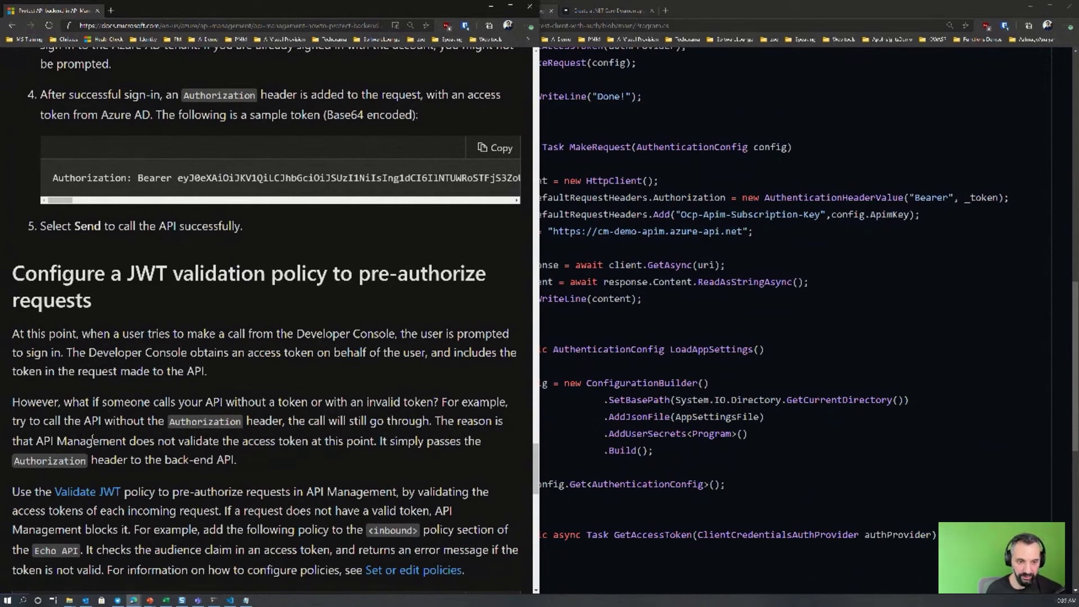
Step: Copy the validate-jwt policy XML from the Docs section 'Configure a JWT validation policy'
scroll(93, 440, down, 3)
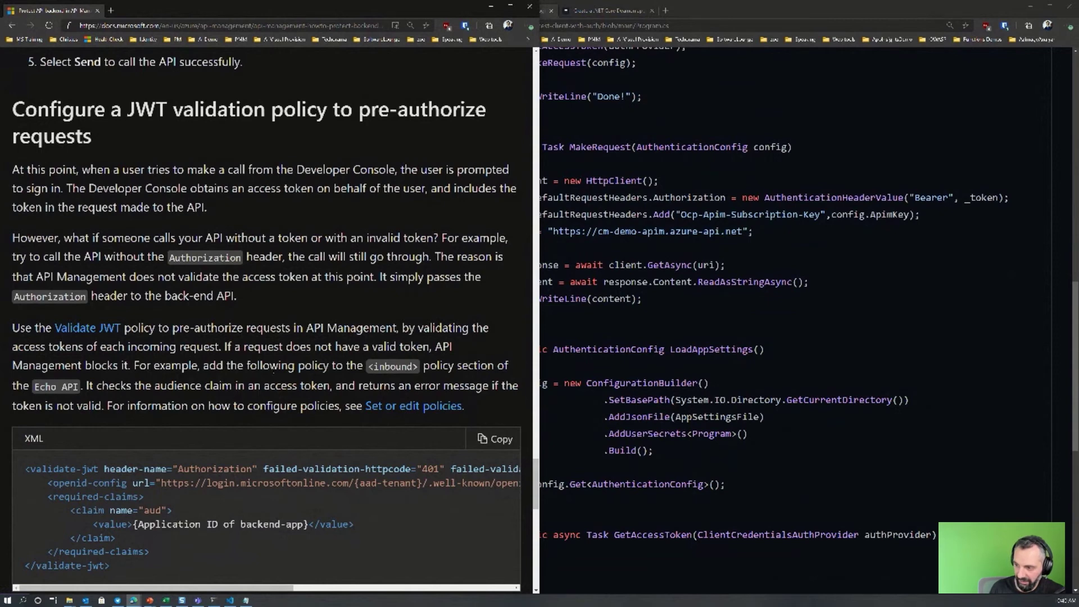
scroll(187, 376, down, 1)
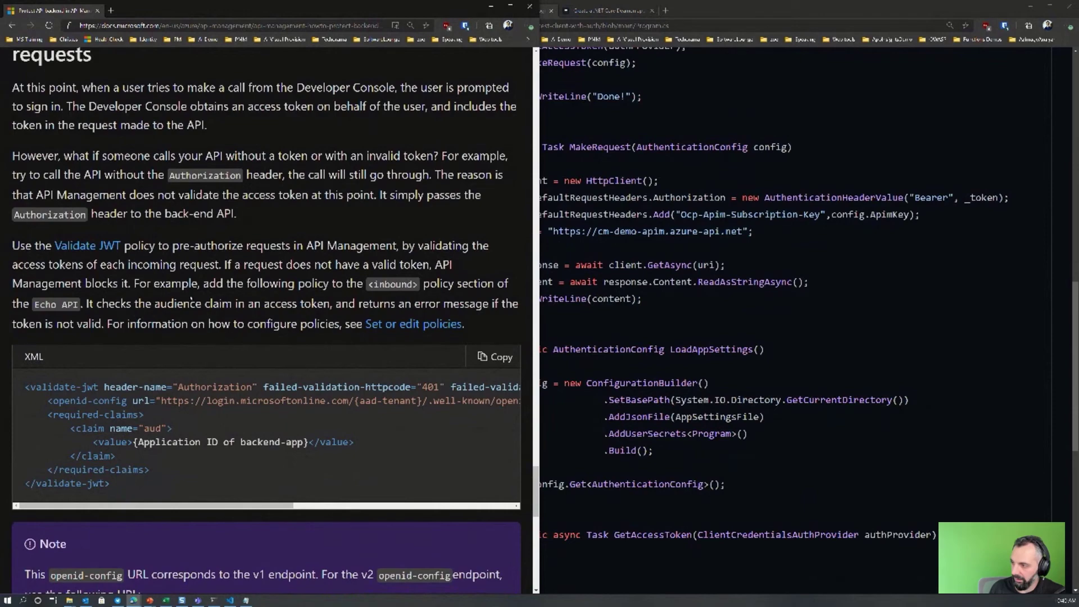
scroll(189, 356, down, 2)
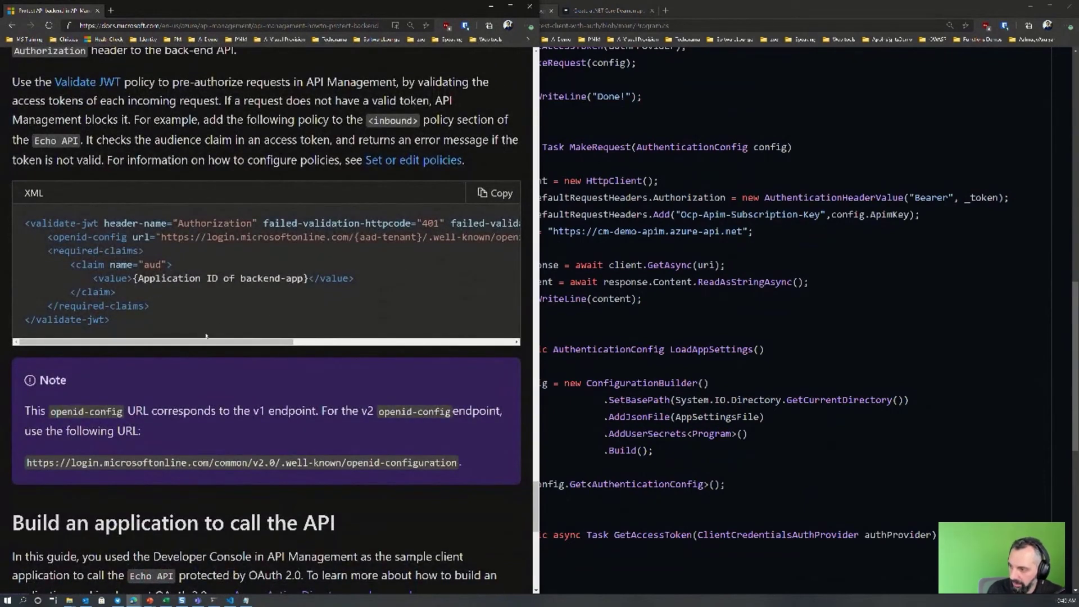
drag(208, 341, 179, 339)
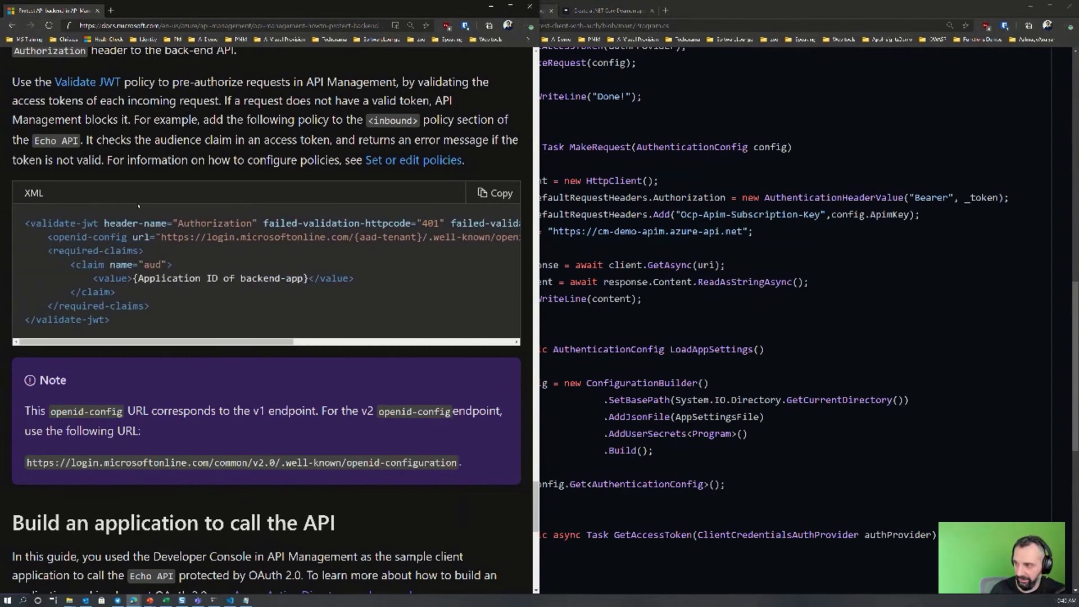
drag(210, 342, 254, 343)
scroll(257, 238, right, 3)
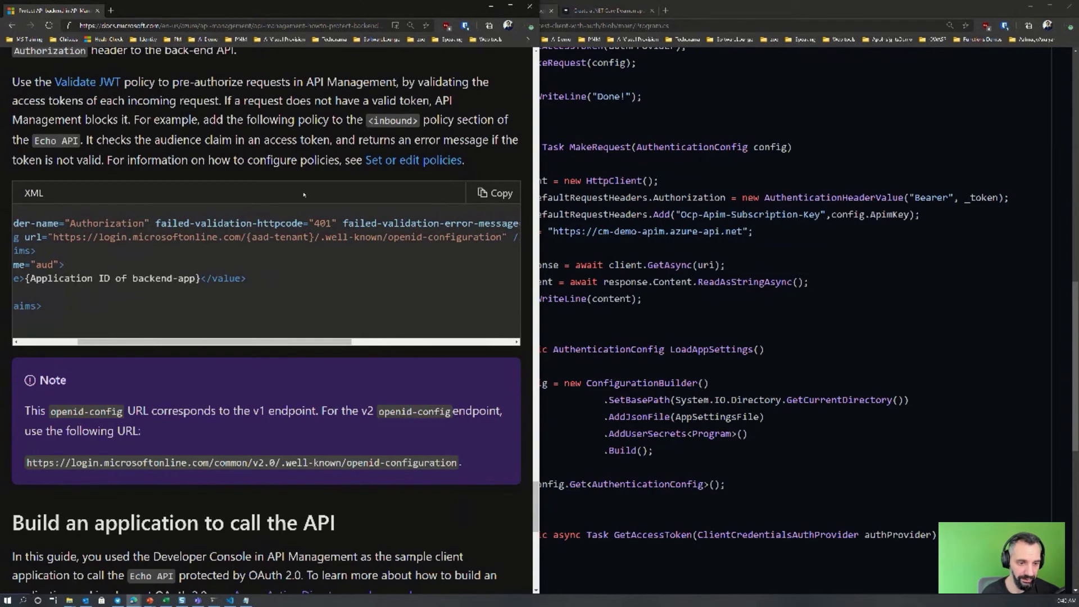
scroll(116, 304, left, 3)
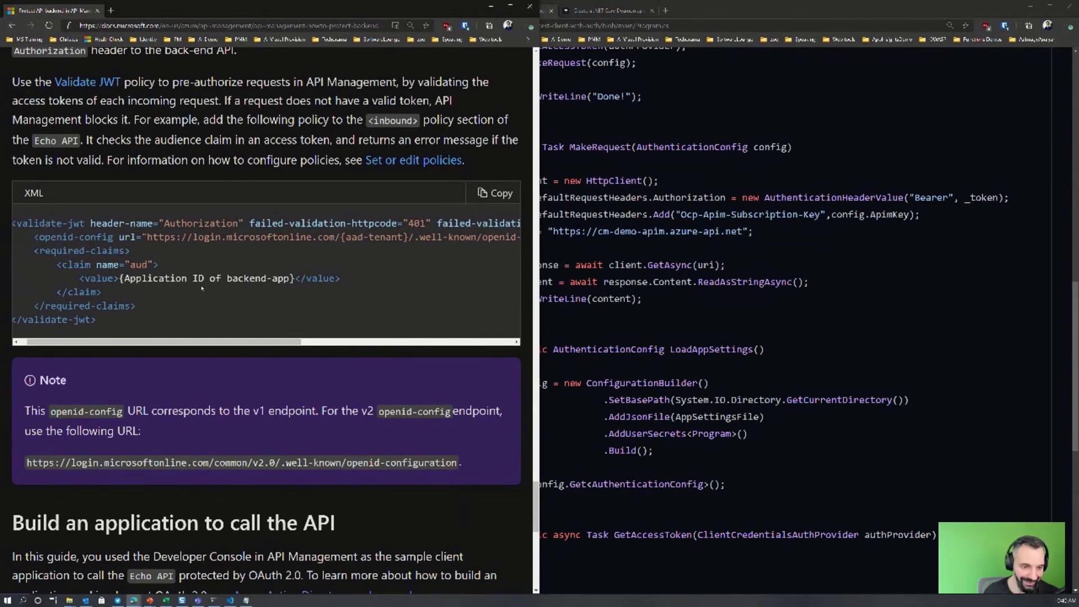
drag(179, 317, 15, 224)
key(ctrl+c)
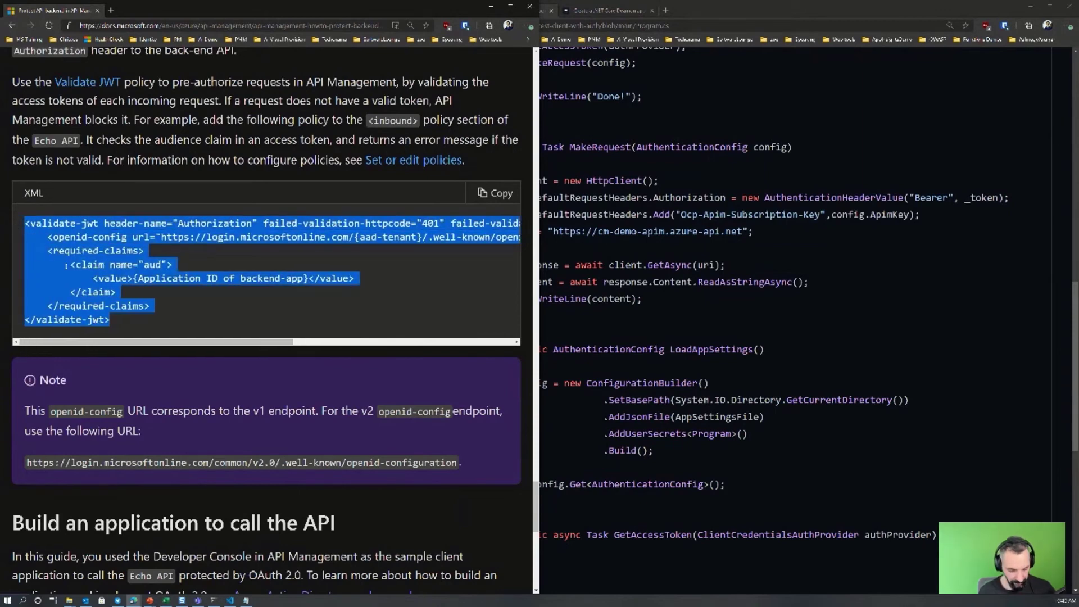
click(705, 370)
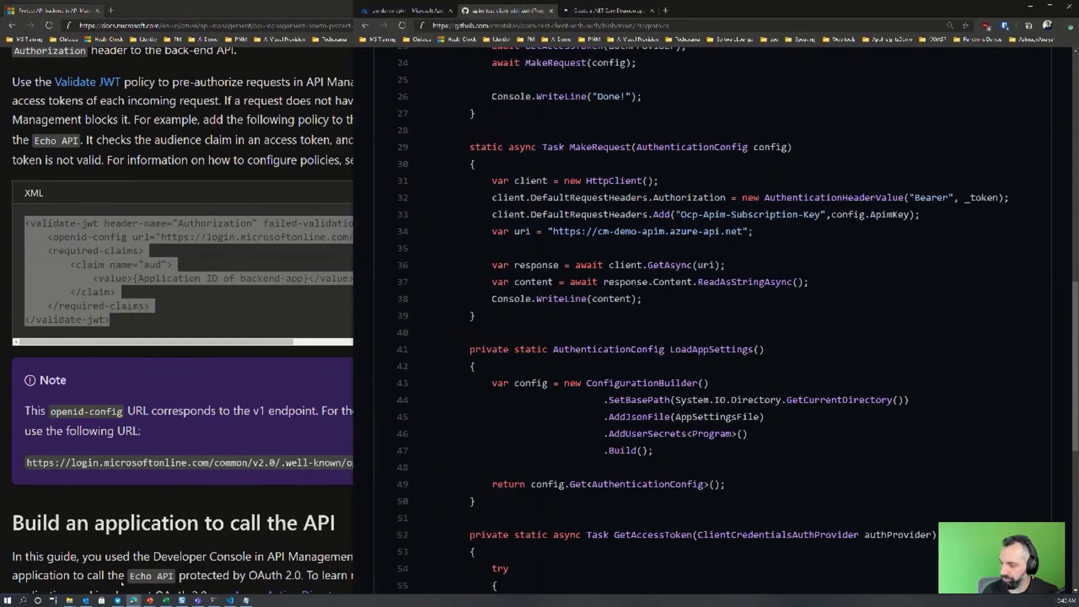
Step: Create test.json in the APIDemo project and paste the validate-jwt snippet into it
click(229, 600)
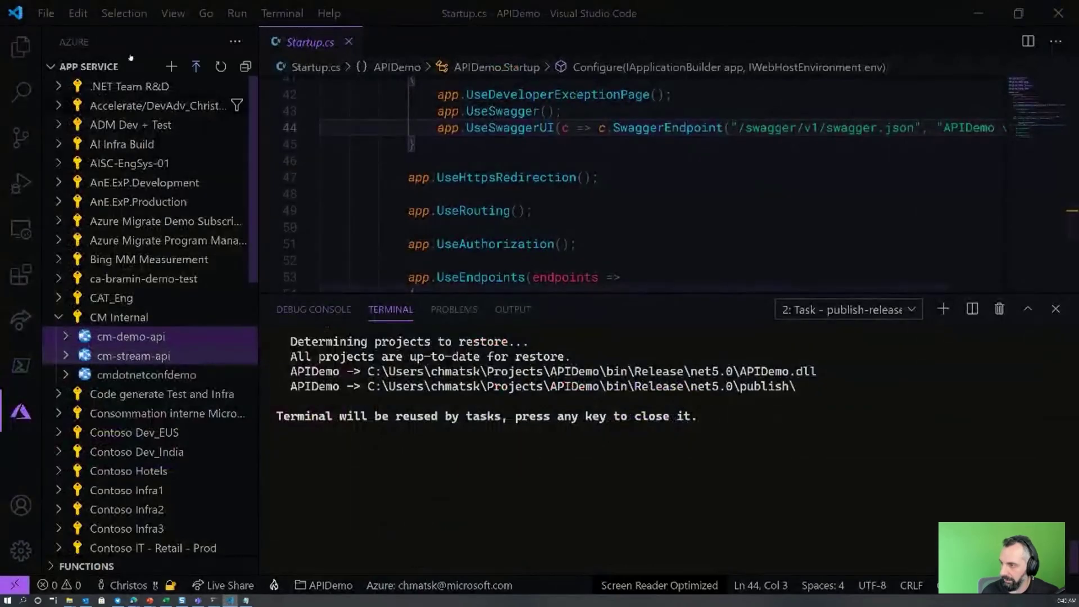
key(ctrl+shift+e)
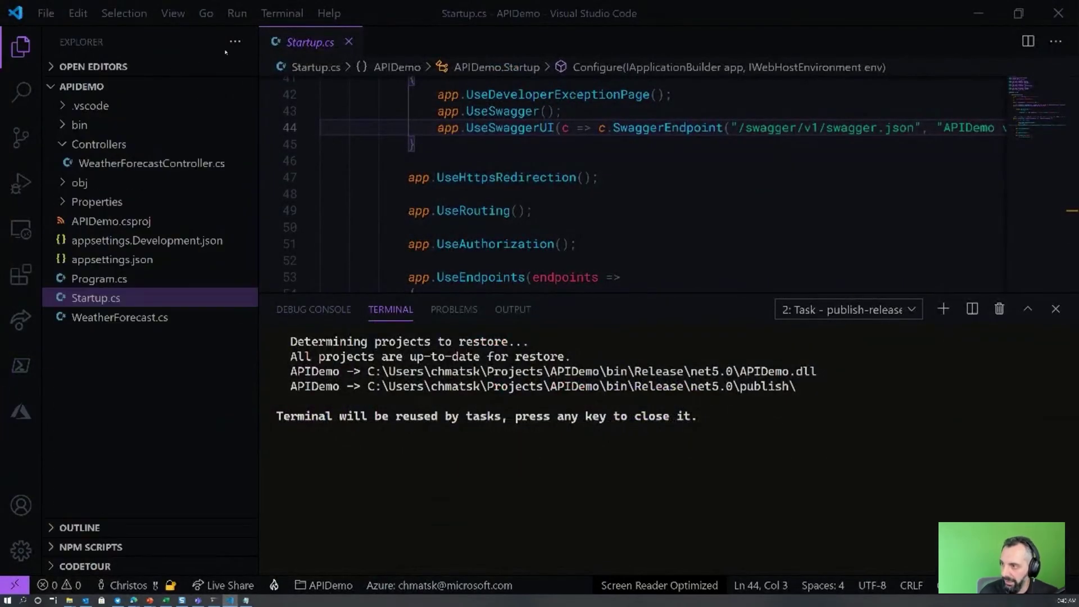
click(172, 86)
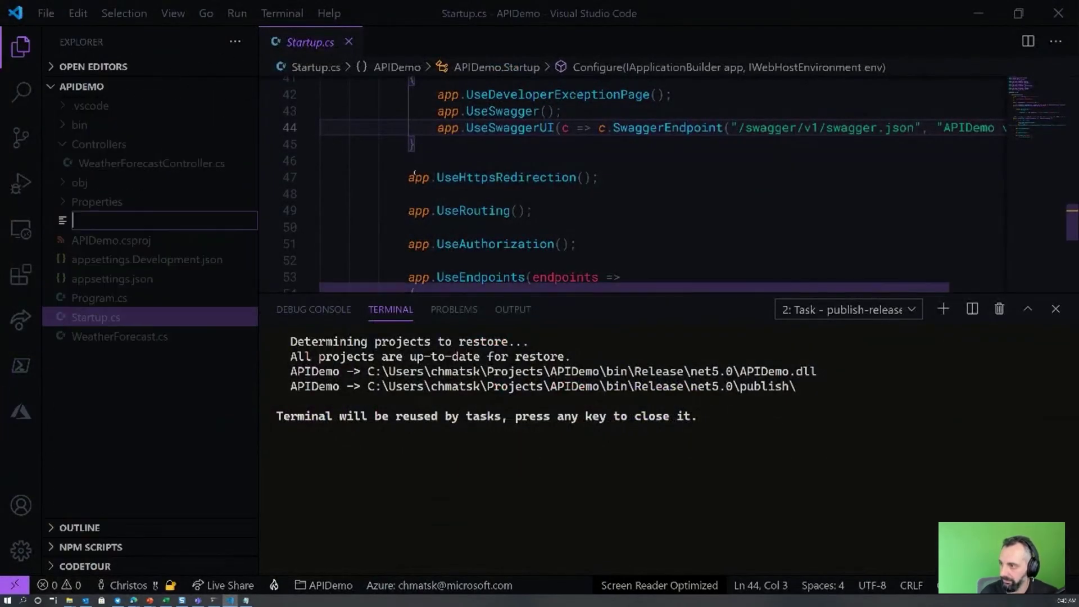
text(te)
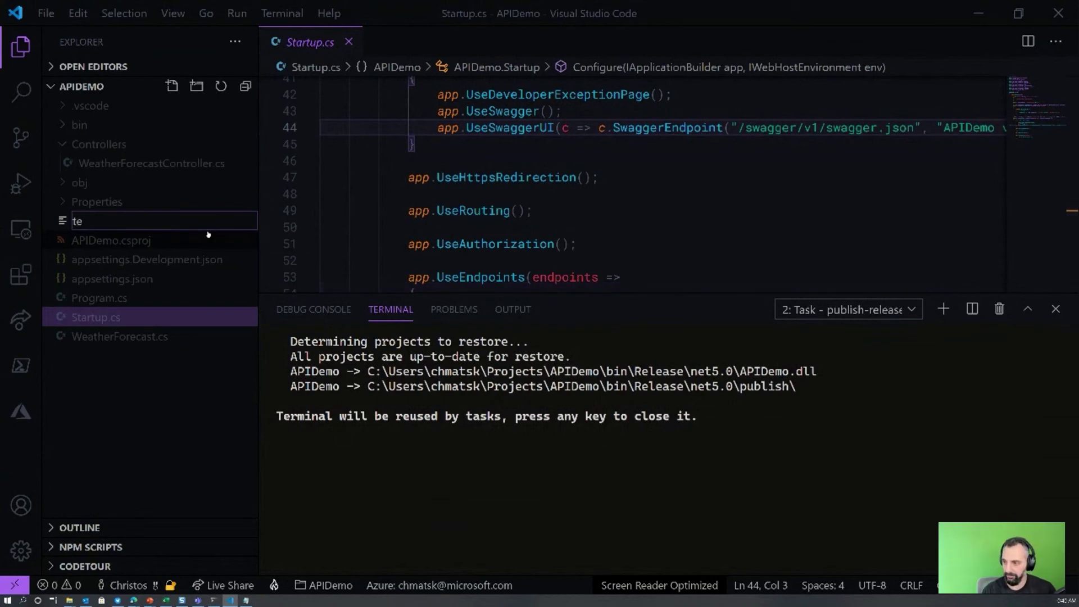
text(st.json)
key(Return)
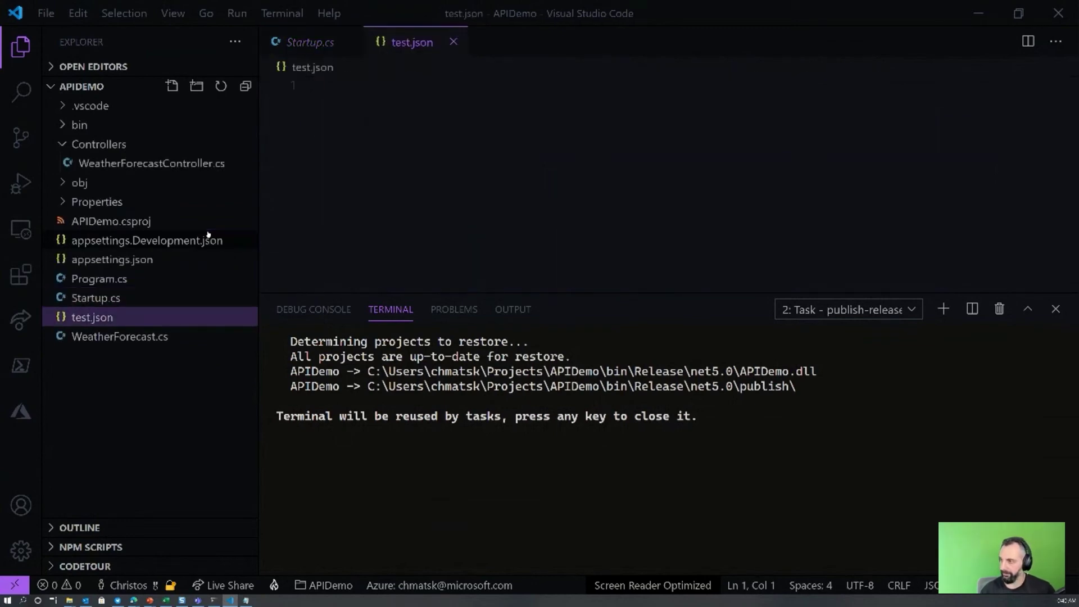
key(ctrl+v)
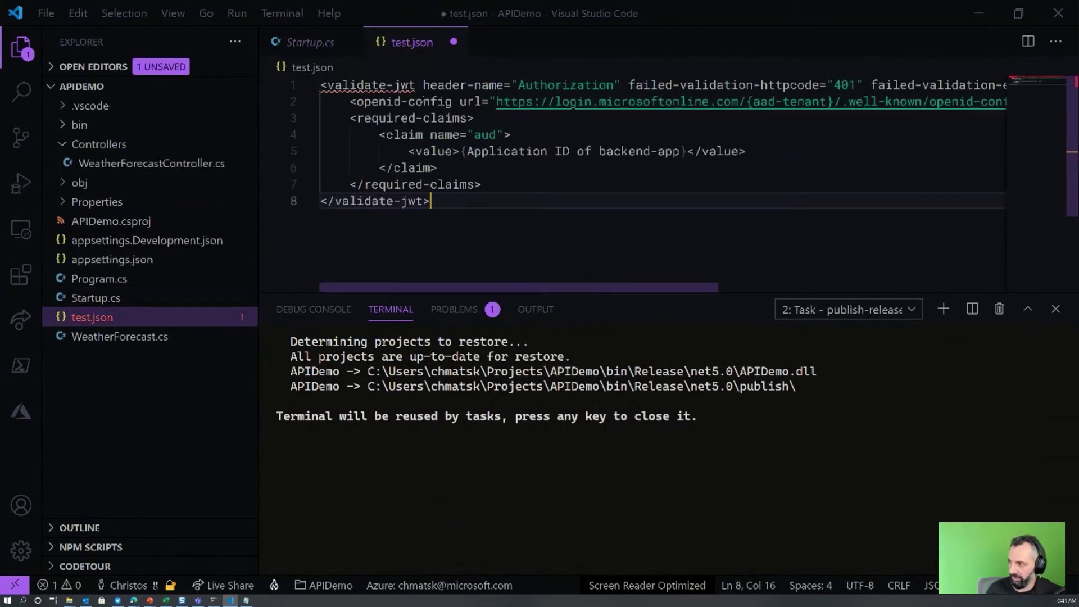
scroll(538, 289, right, 4)
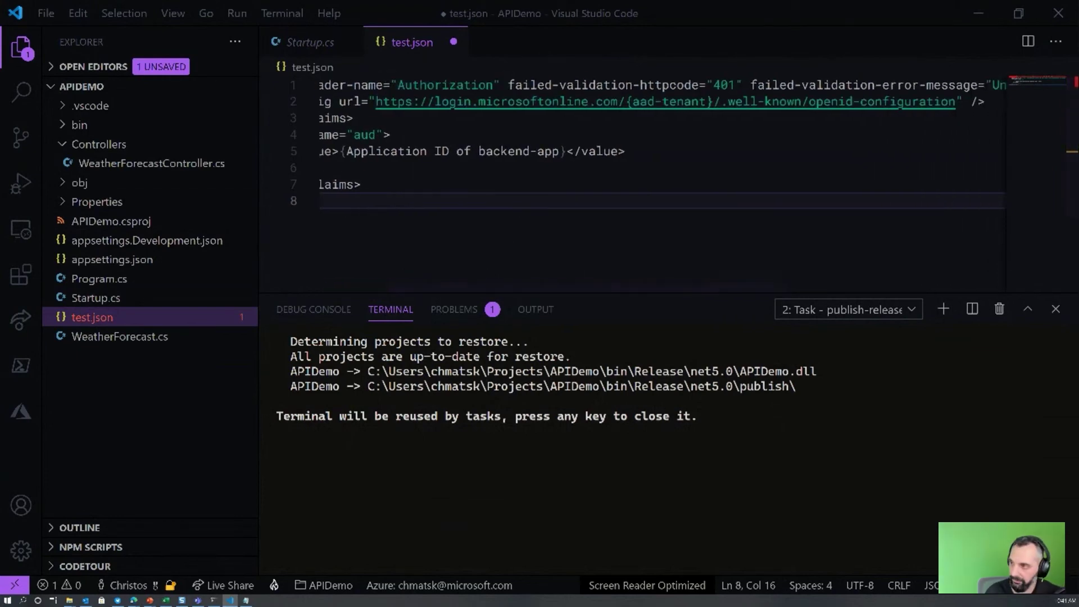
click(133, 601)
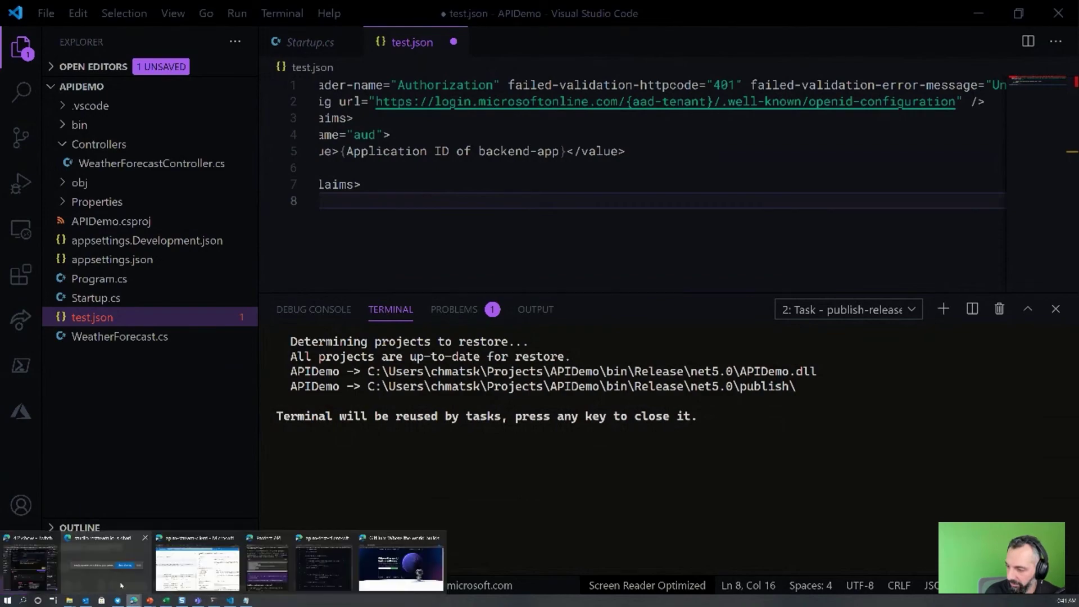
click(196, 562)
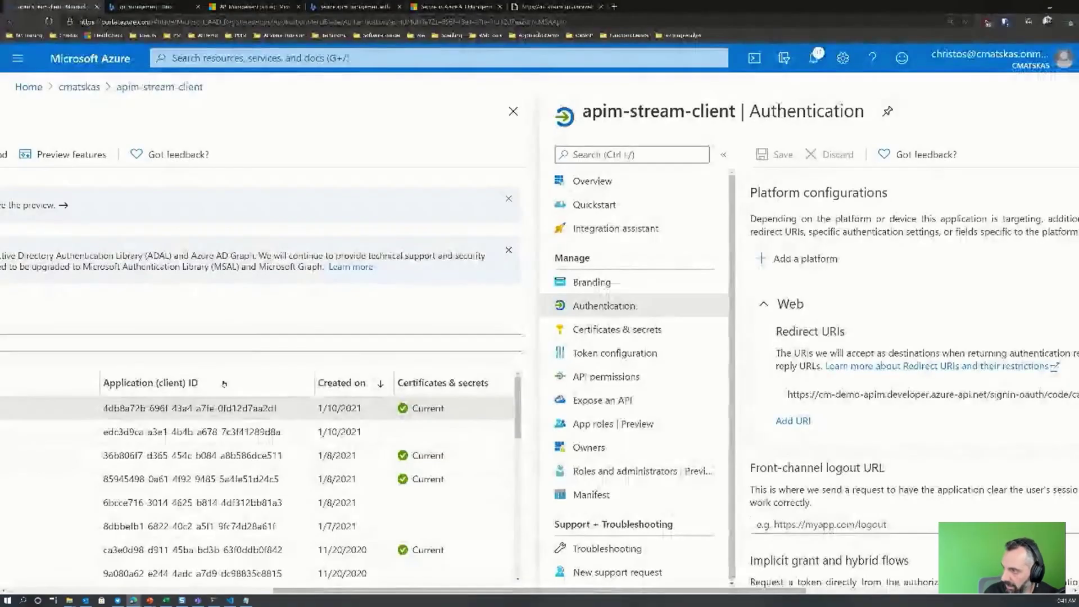
Step: Show the OAuth and OpenID endpoint URLs of the apim-stream-backend app registration
drag(541, 590, 805, 587)
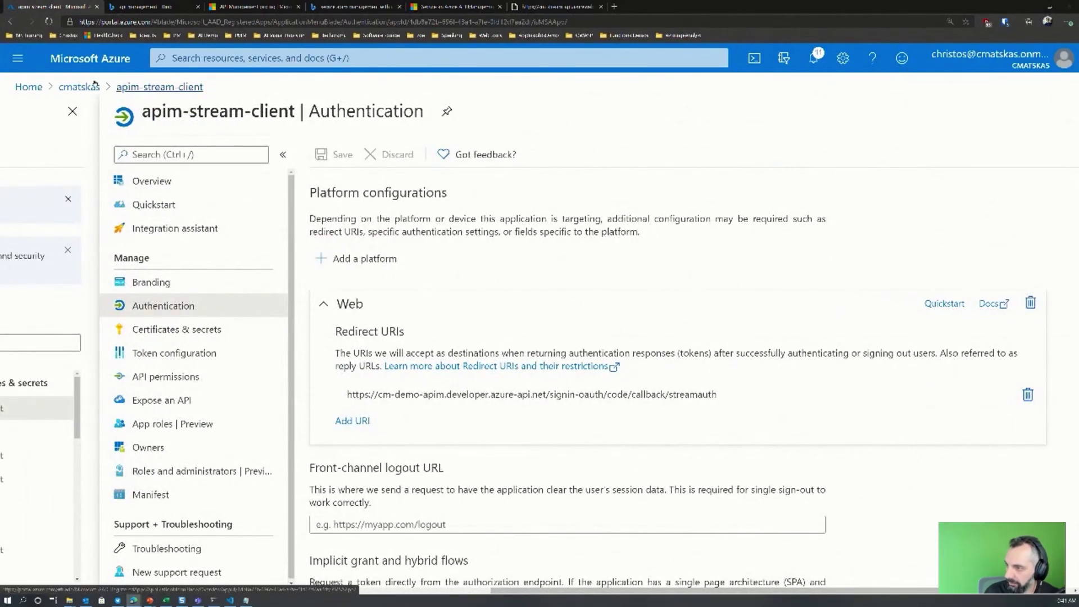
click(84, 87)
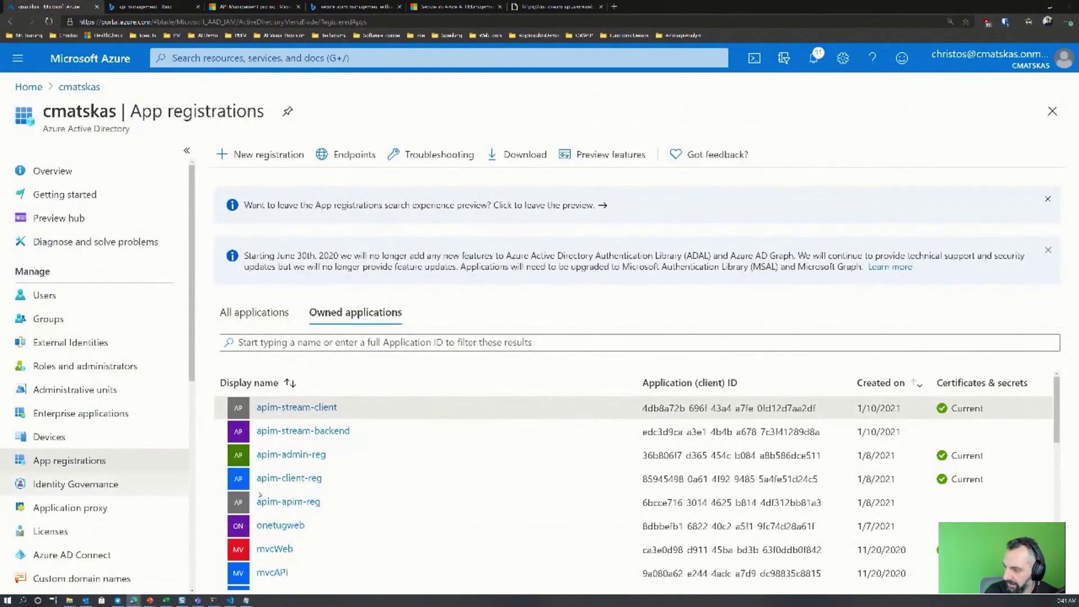
click(325, 432)
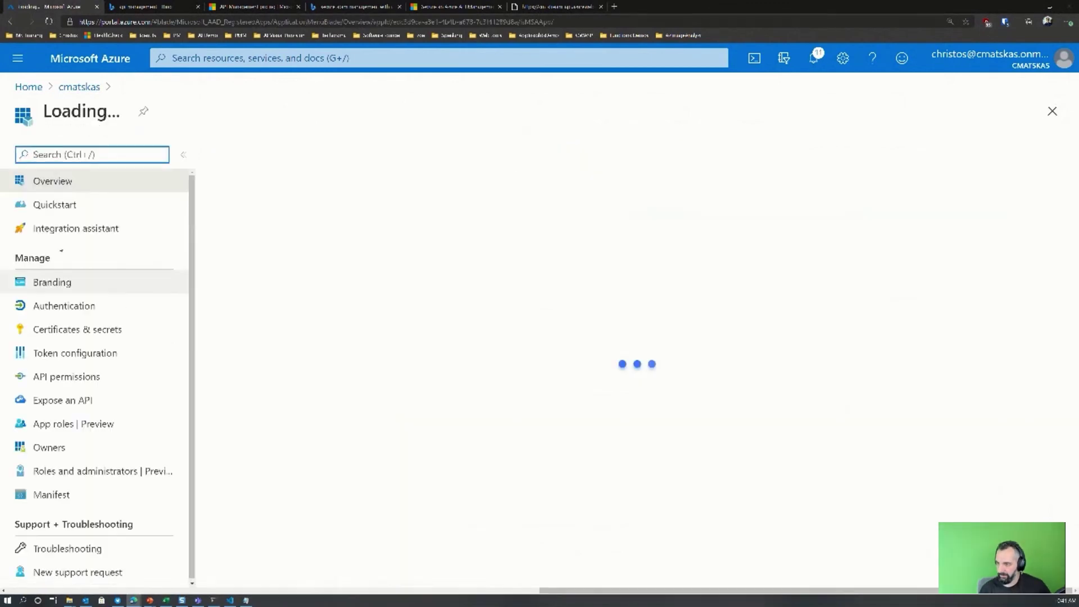
click(303, 154)
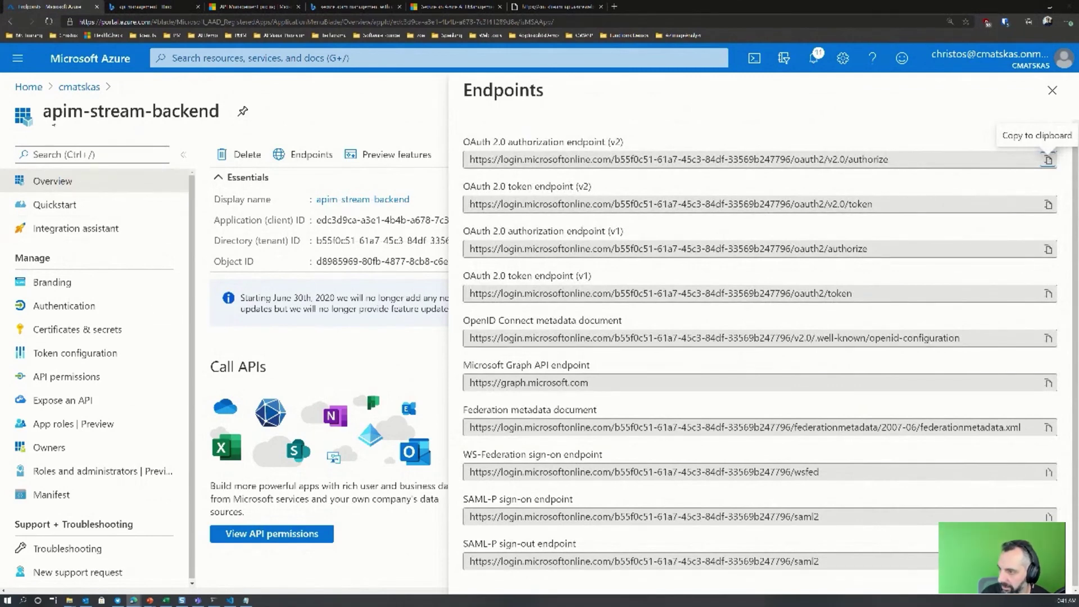
Step: Copy the tenant's primary domain from the directory Overview page
click(79, 87)
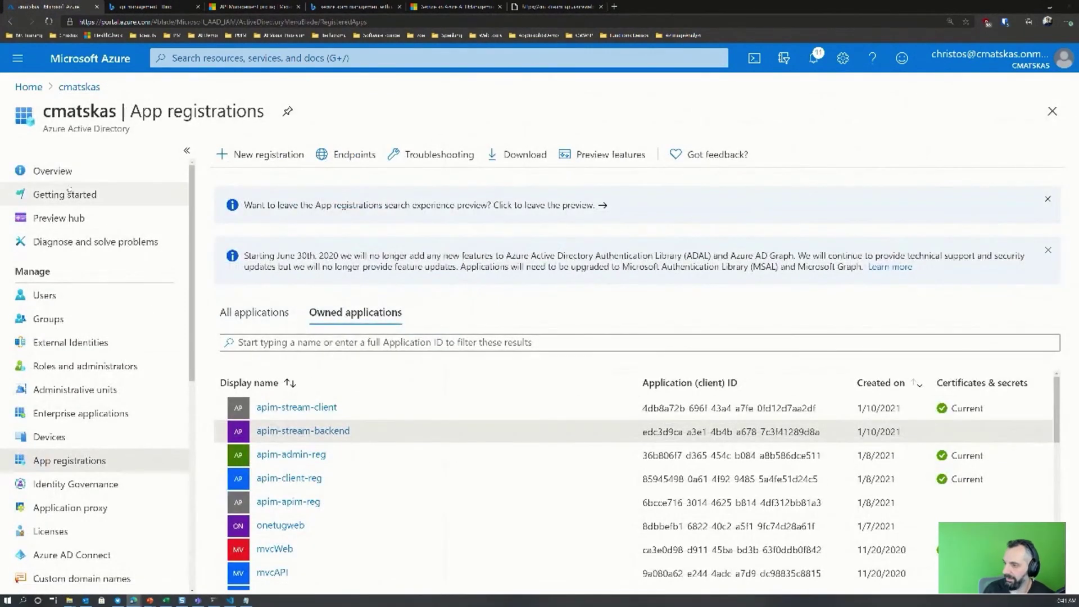
click(52, 171)
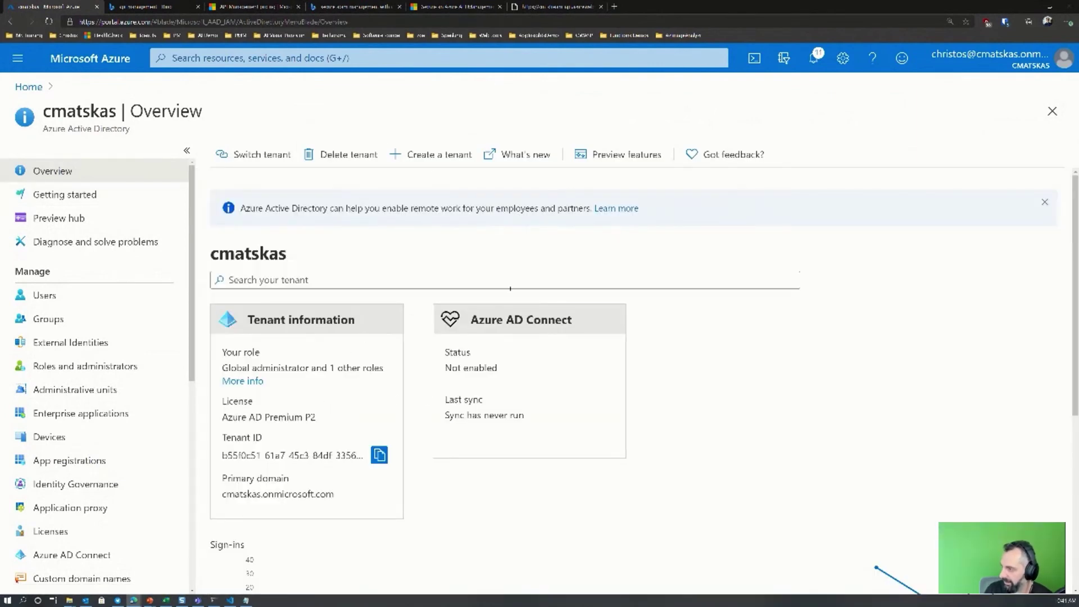
scroll(542, 270, down, 5)
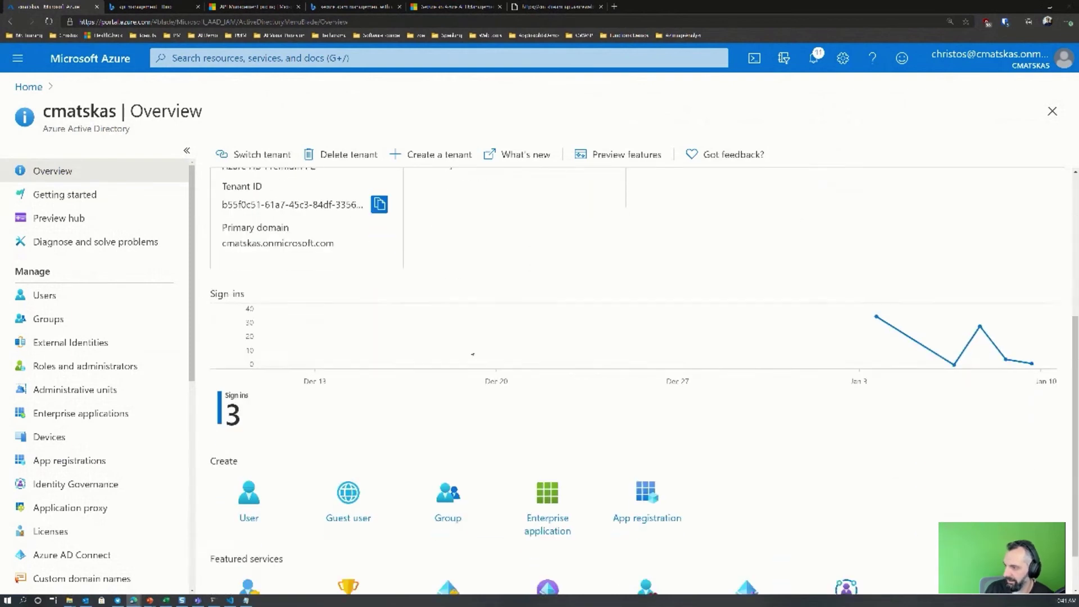
scroll(337, 260, up, 1)
drag(335, 302, 234, 303)
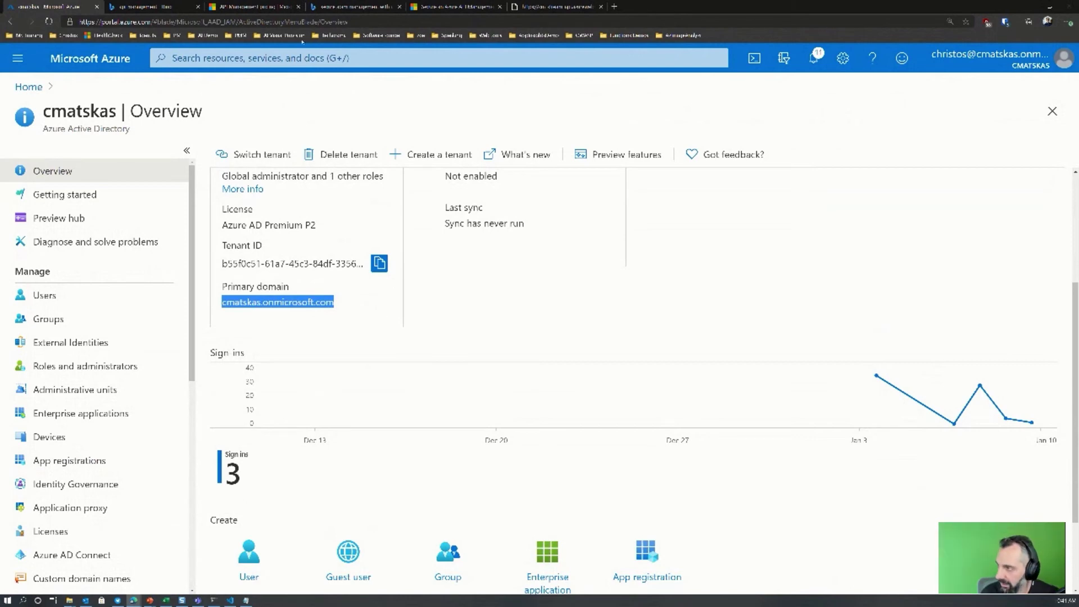
click(230, 600)
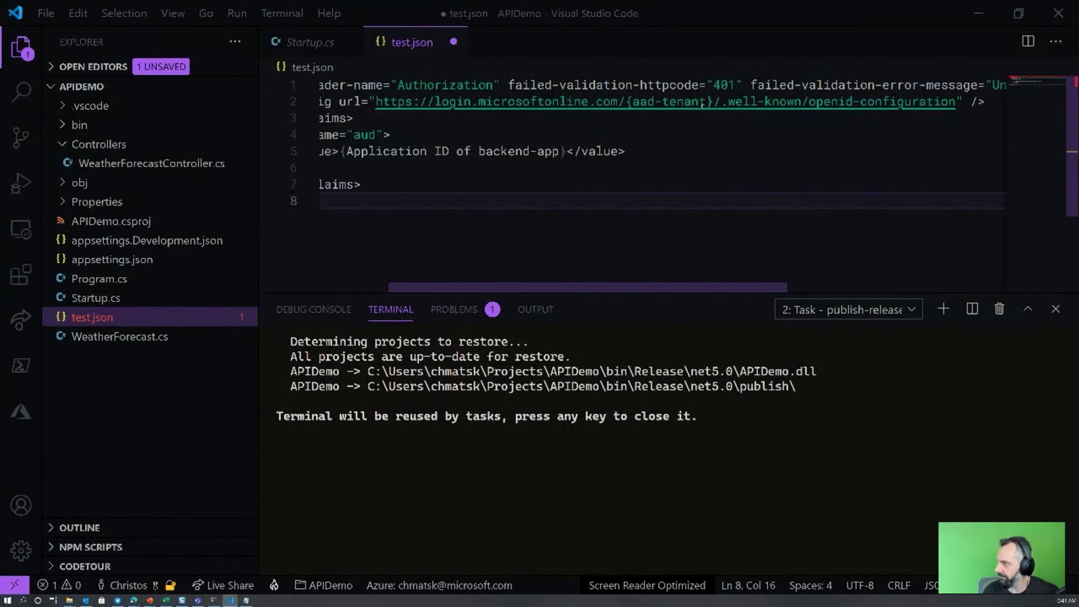
Step: Replace {aad-tenant} in test.json's openid-config URL with the primary domain, then return to the tenant overview
drag(712, 101, 626, 102)
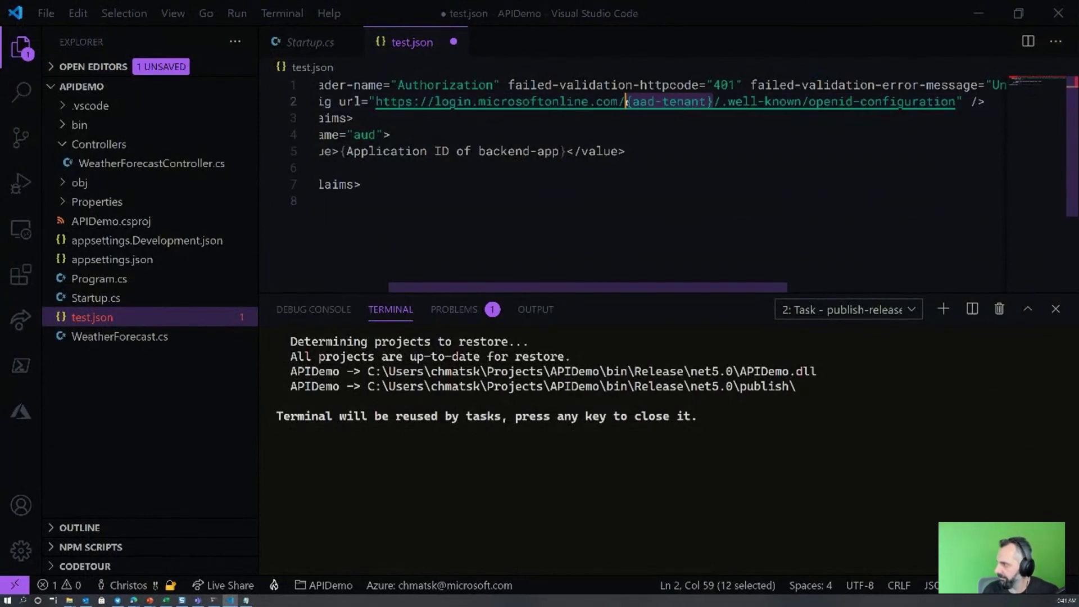
text(cmatskas.onmicrosoft.com)
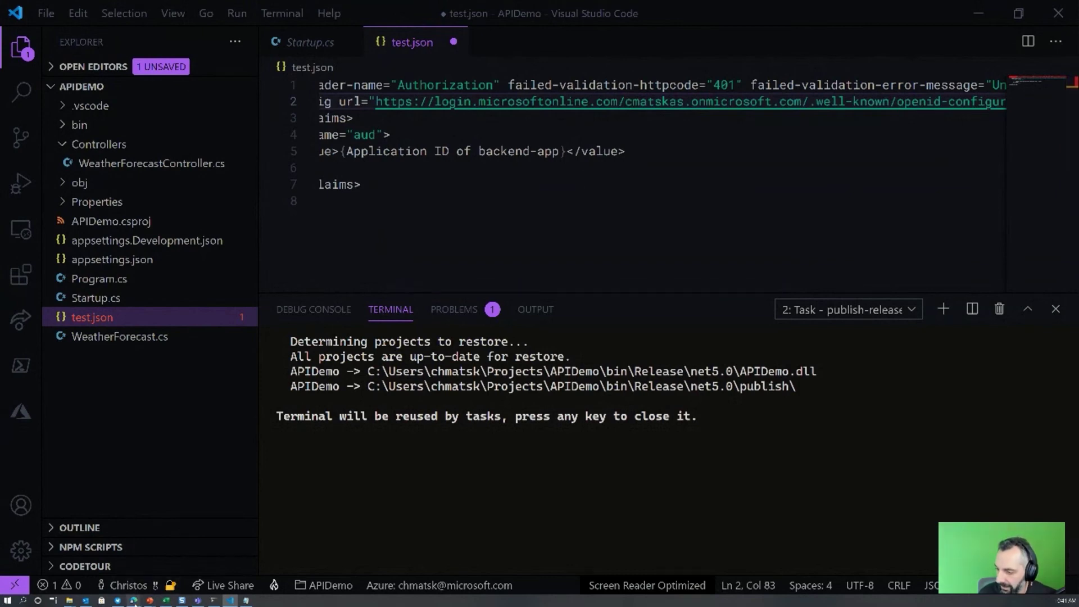
mouse_move(134, 601)
click(203, 569)
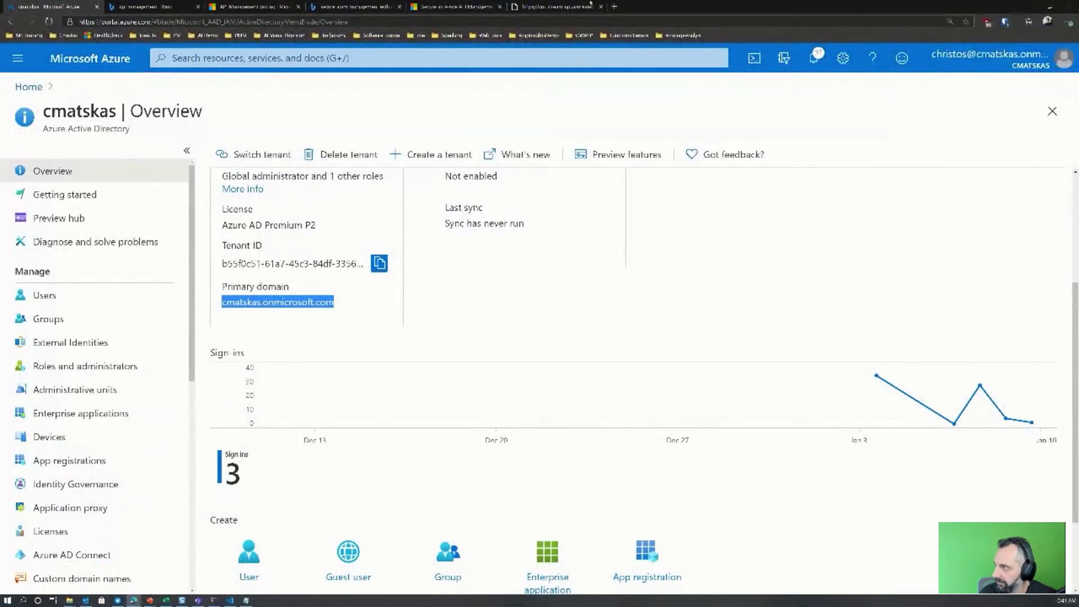
key(ctrl+t)
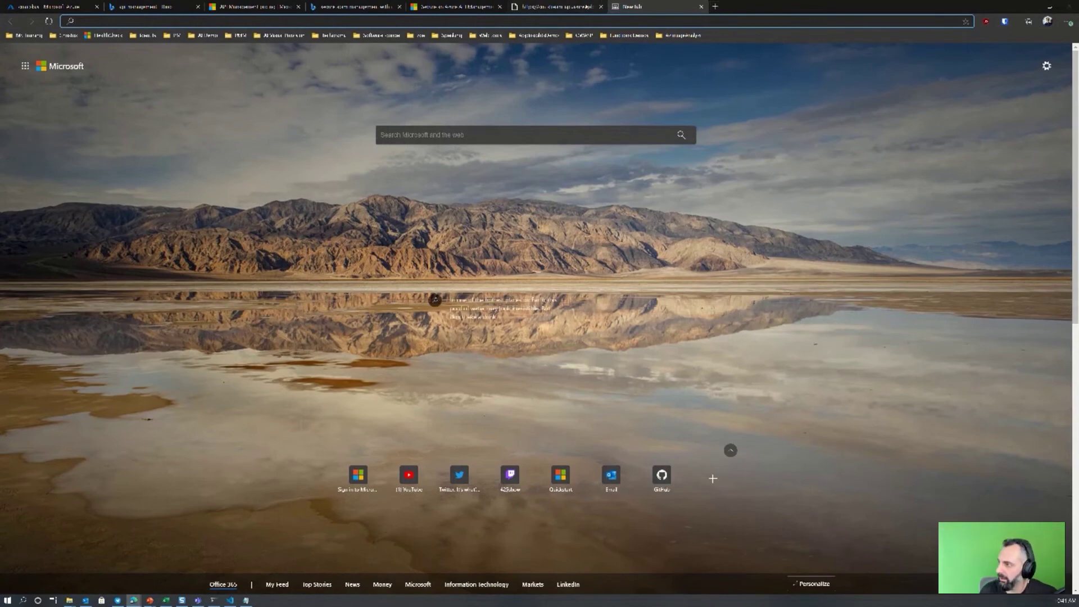
click(557, 6)
click(644, 9)
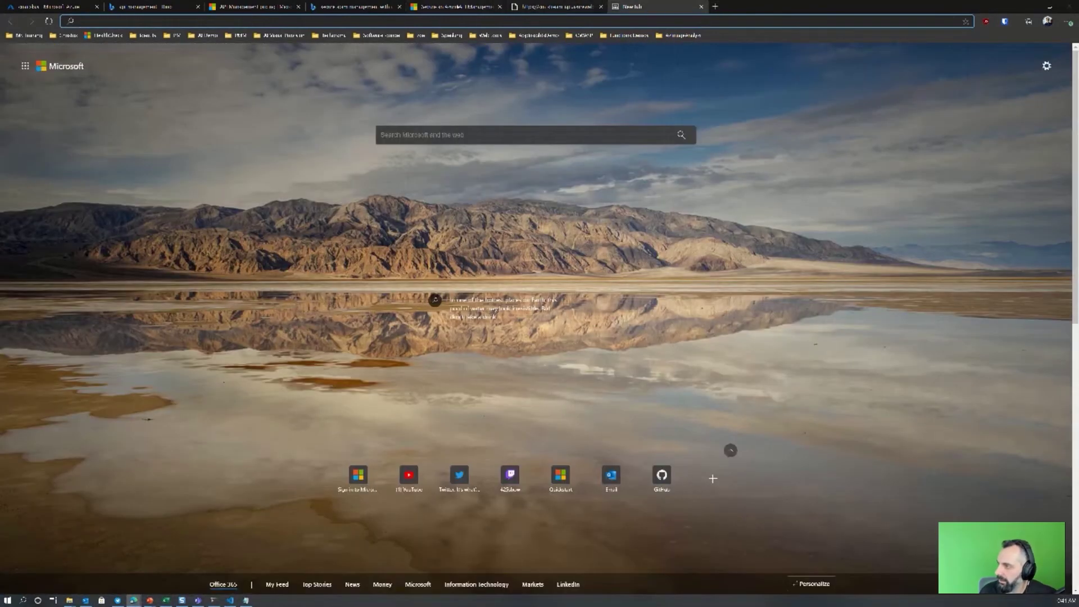
click(51, 6)
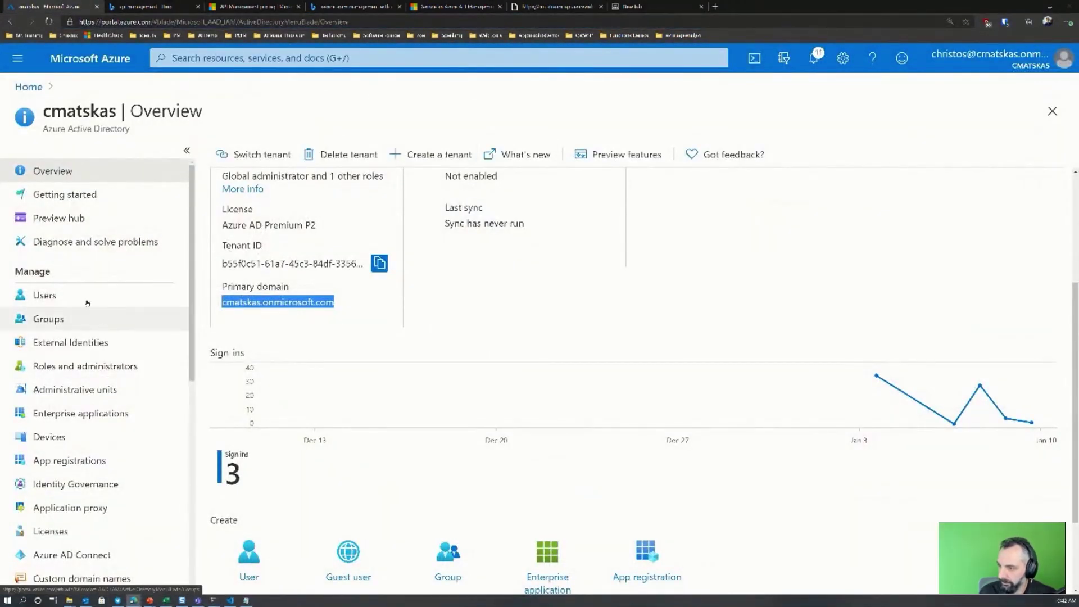
Step: Select the tenant ID inside the directory's OpenID Connect metadata endpoint URL
click(57, 463)
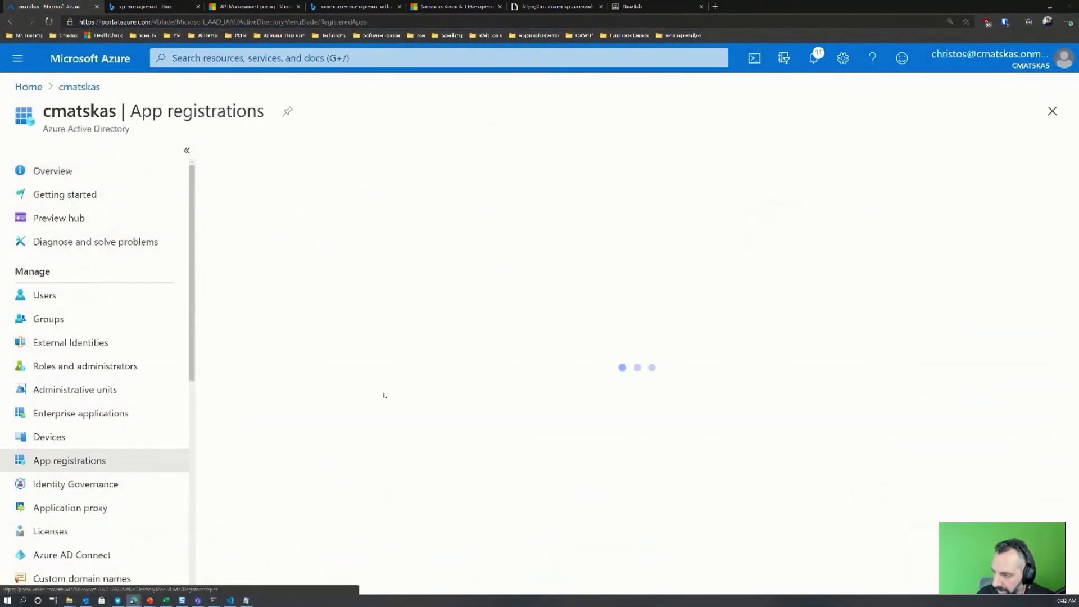
click(326, 154)
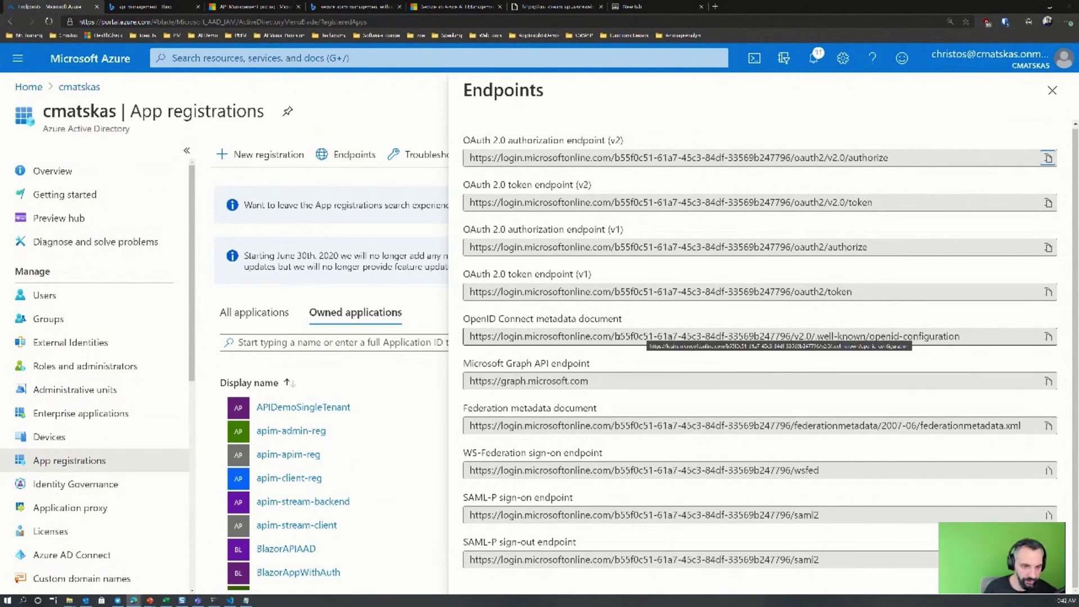
drag(614, 336, 792, 337)
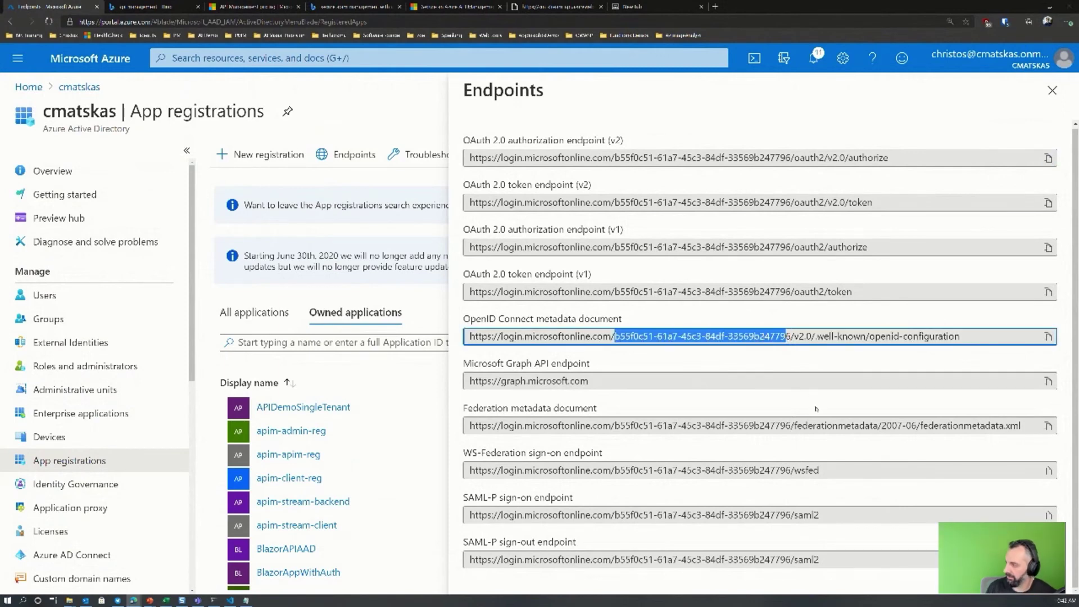
key(shift+Right)
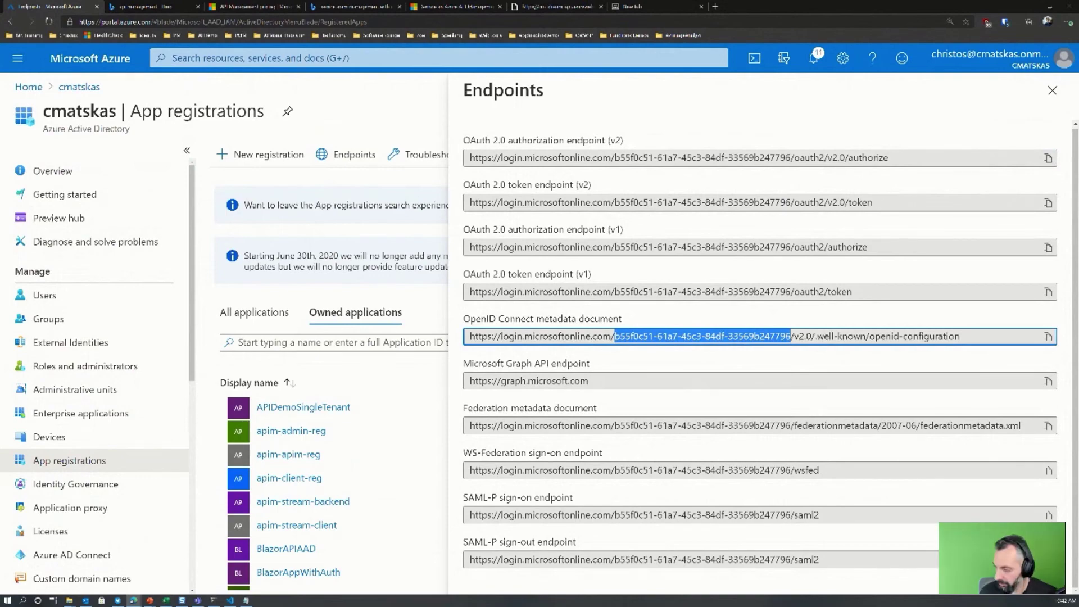
Step: Paste the tenant ID over the primary domain in test.json's openid-config URL
key(alt+Tab)
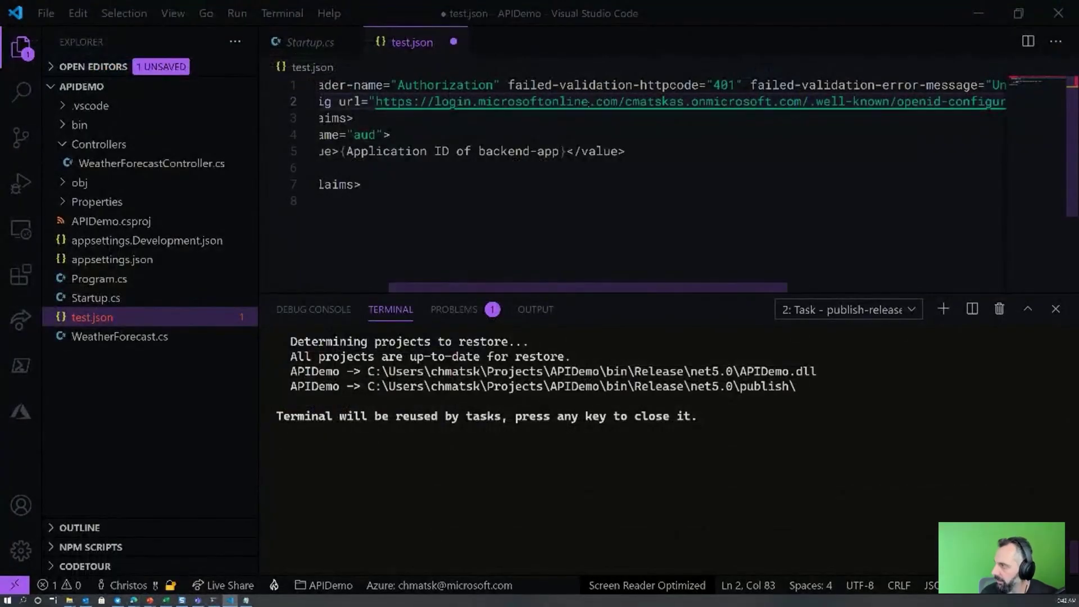
mouse_move(631, 292)
mouse_down()
mouse_move(755, 287)
mouse_move(650, 286)
mouse_up()
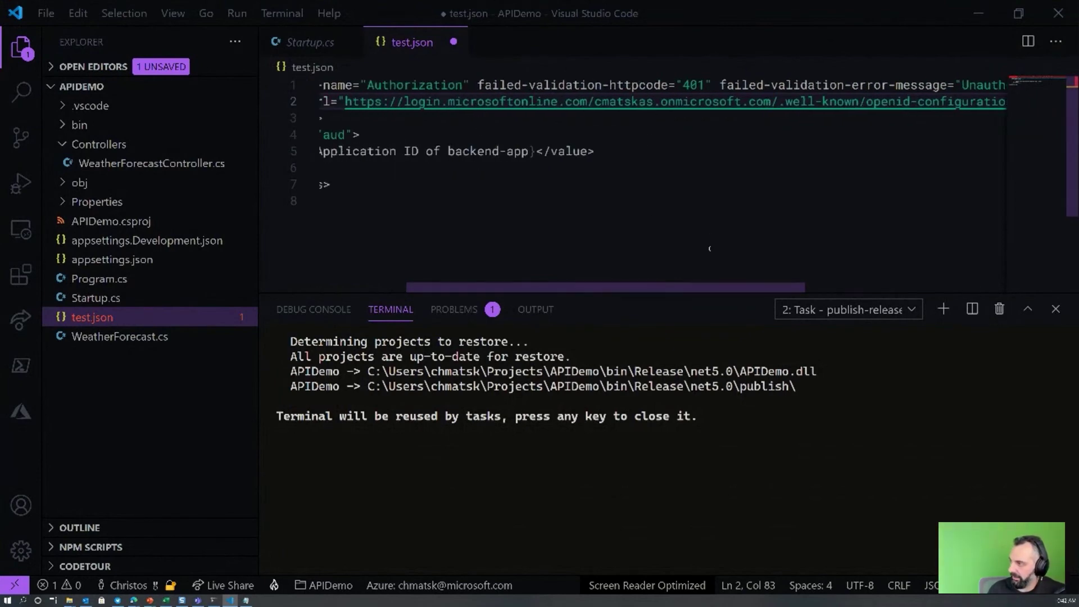
drag(782, 285, 879, 280)
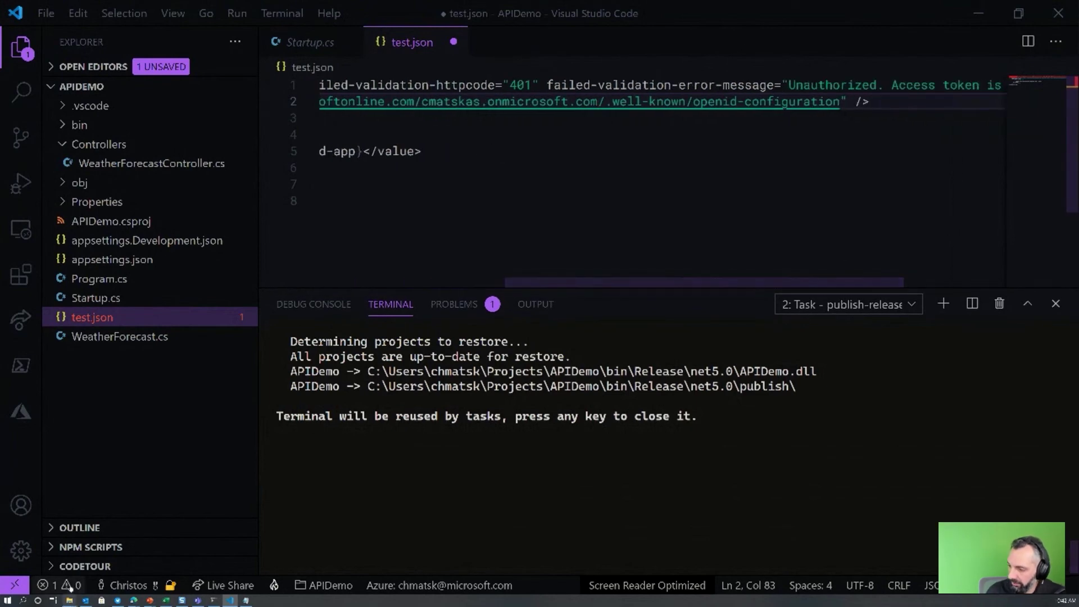
mouse_move(135, 602)
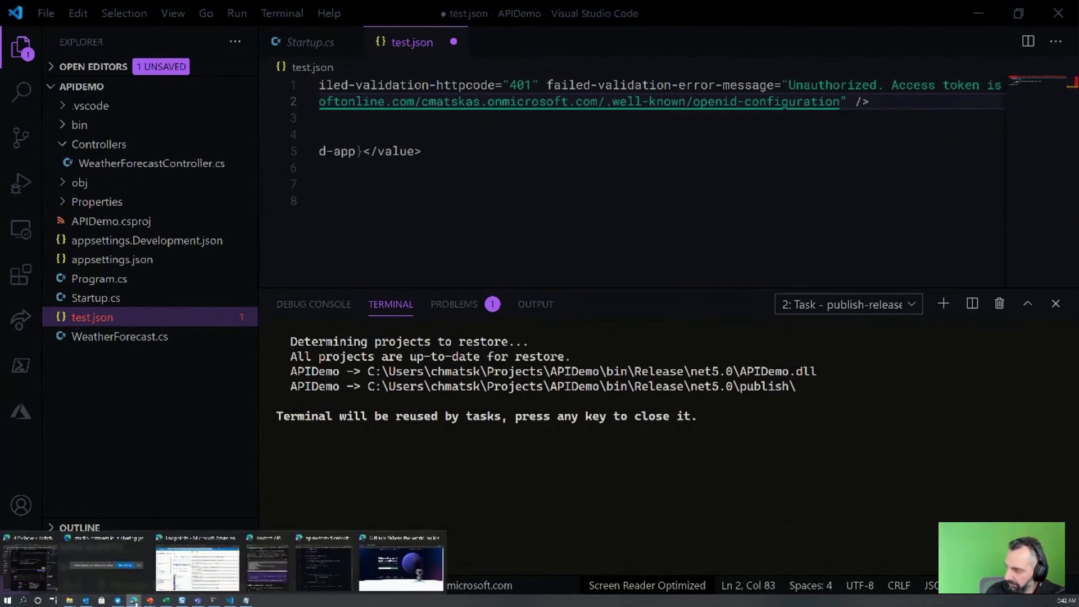
click(186, 562)
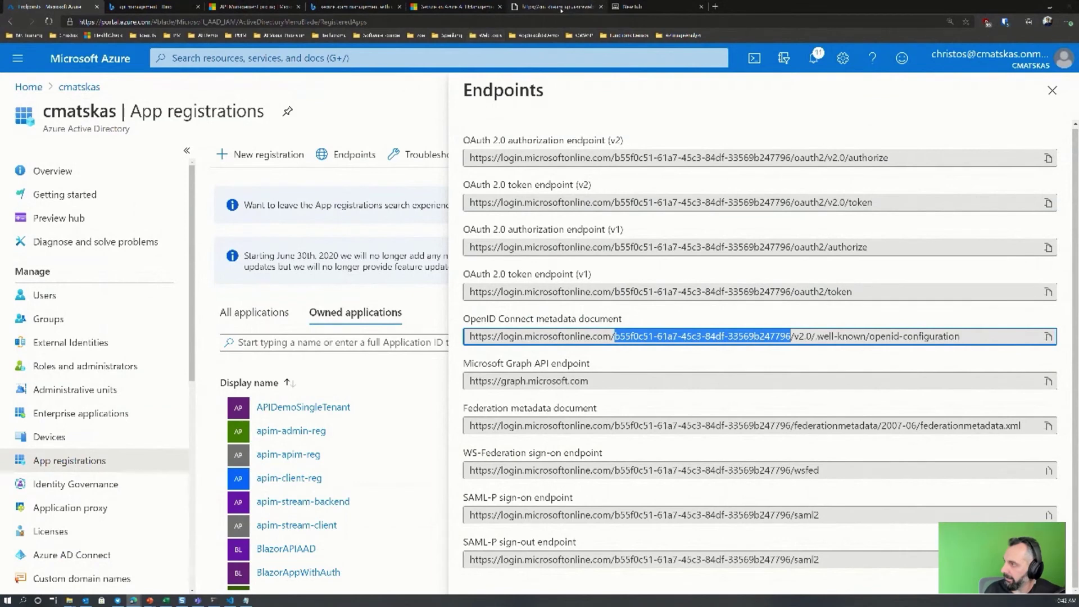
click(559, 8)
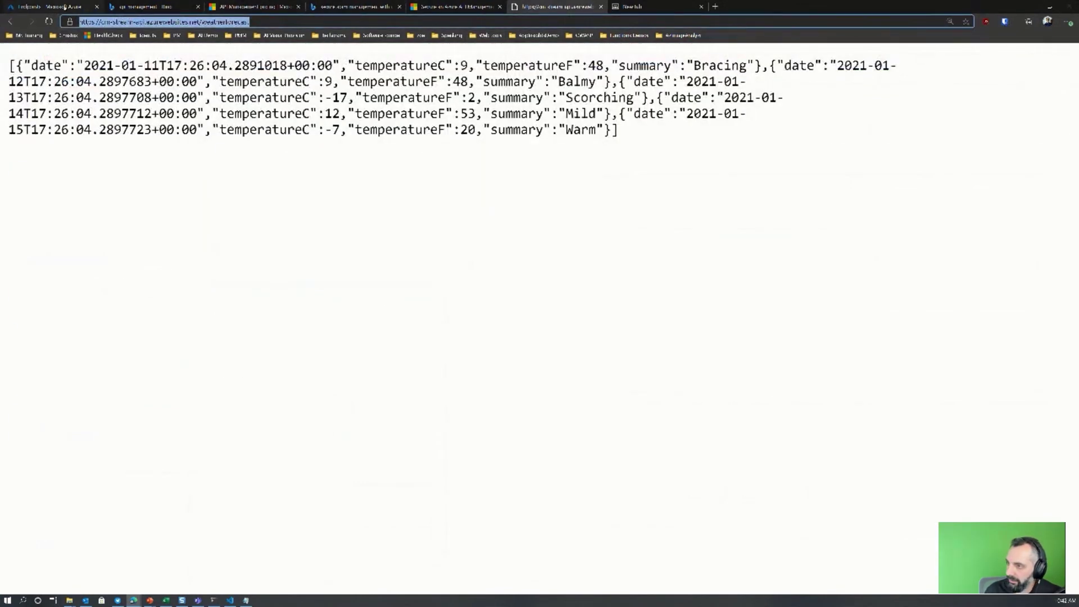
click(63, 6)
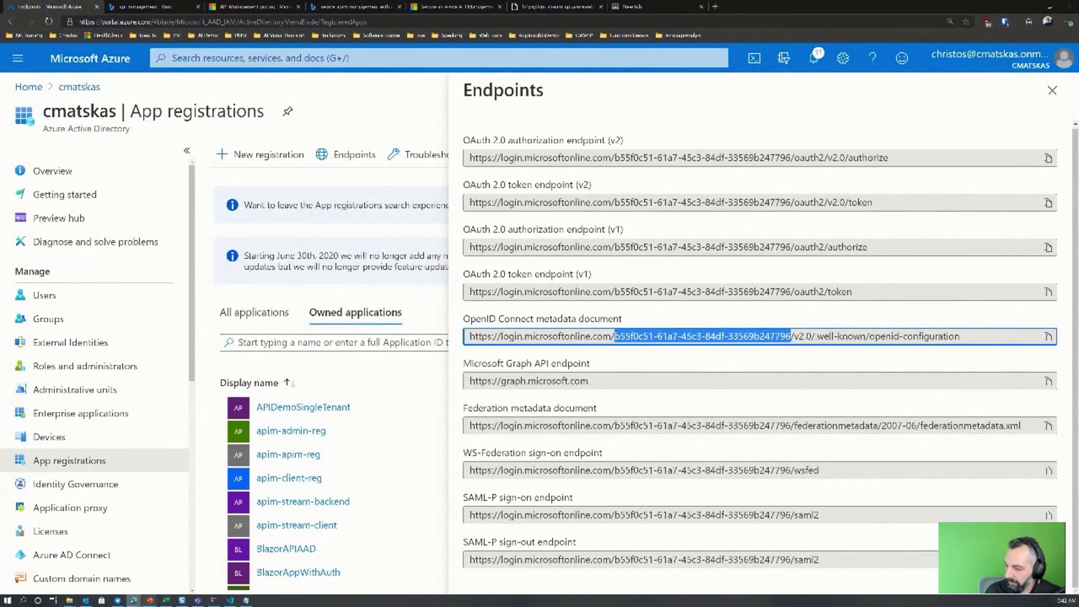
click(133, 600)
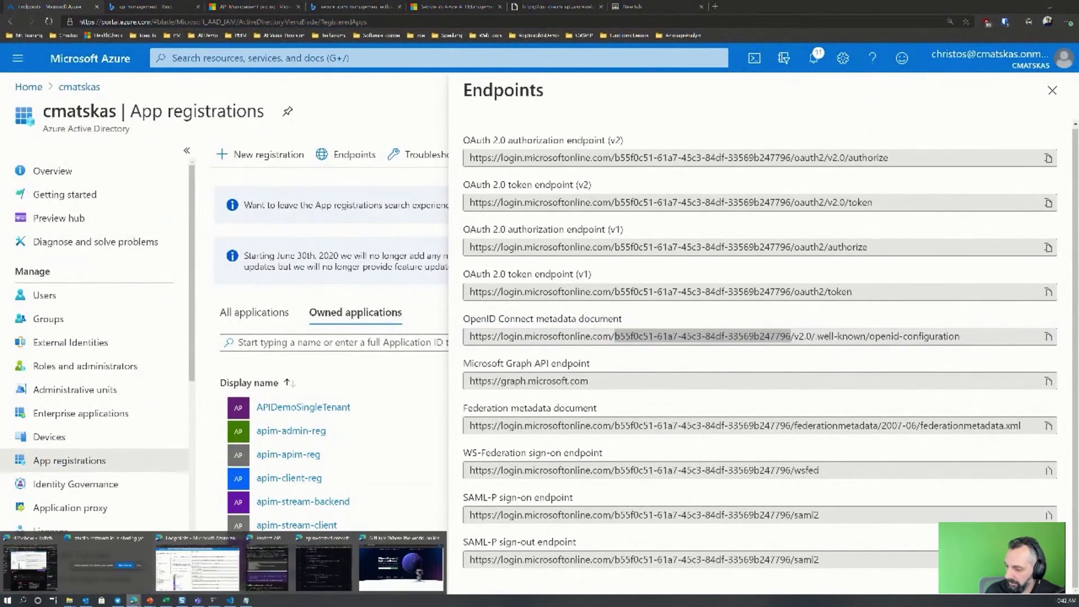
click(323, 562)
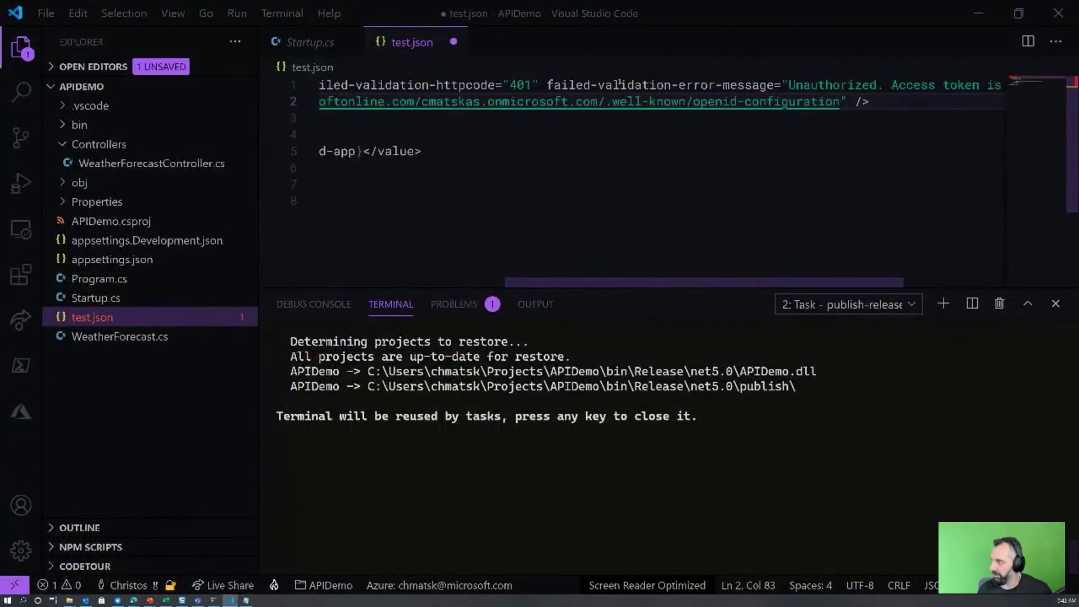
drag(599, 103, 423, 102)
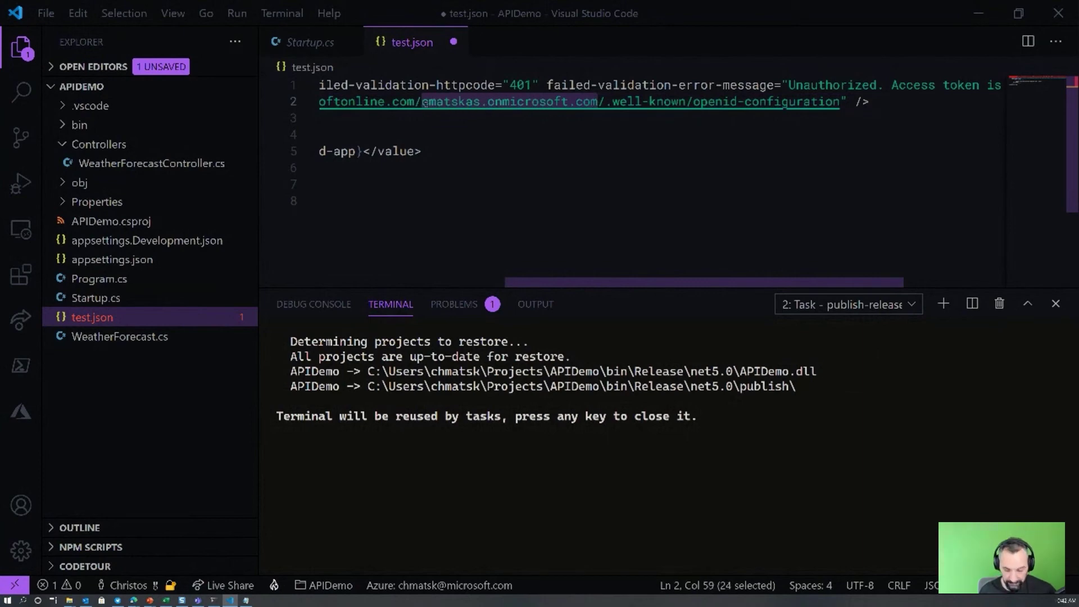
text(b55f0c51-61a7-45c3-84df-33569b247796)
drag(583, 286, 436, 262)
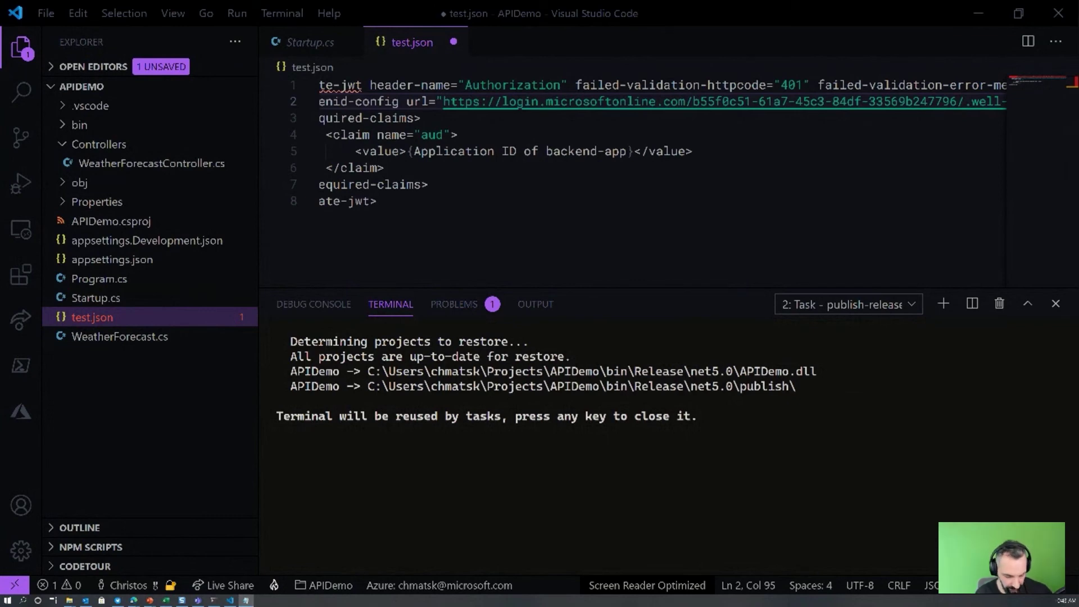
Step: Paste the backend app's application ID over {Application ID of backend-app} in the aud claim
click(419, 167)
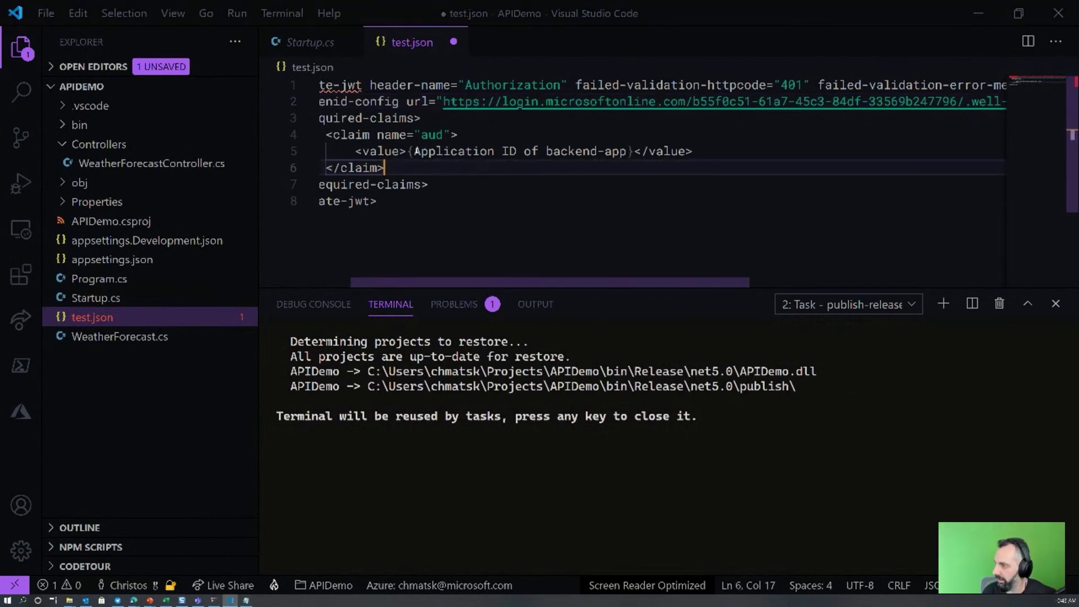
drag(407, 150, 635, 151)
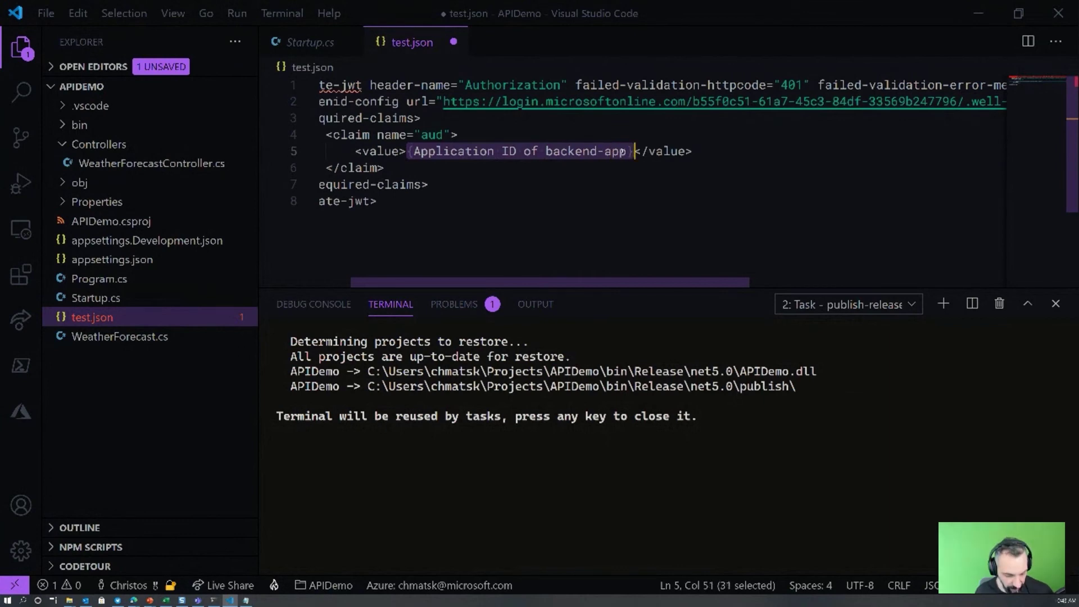
text(edc3d9ca-a3e1-4b4b-a678-7c3f41289d8a)
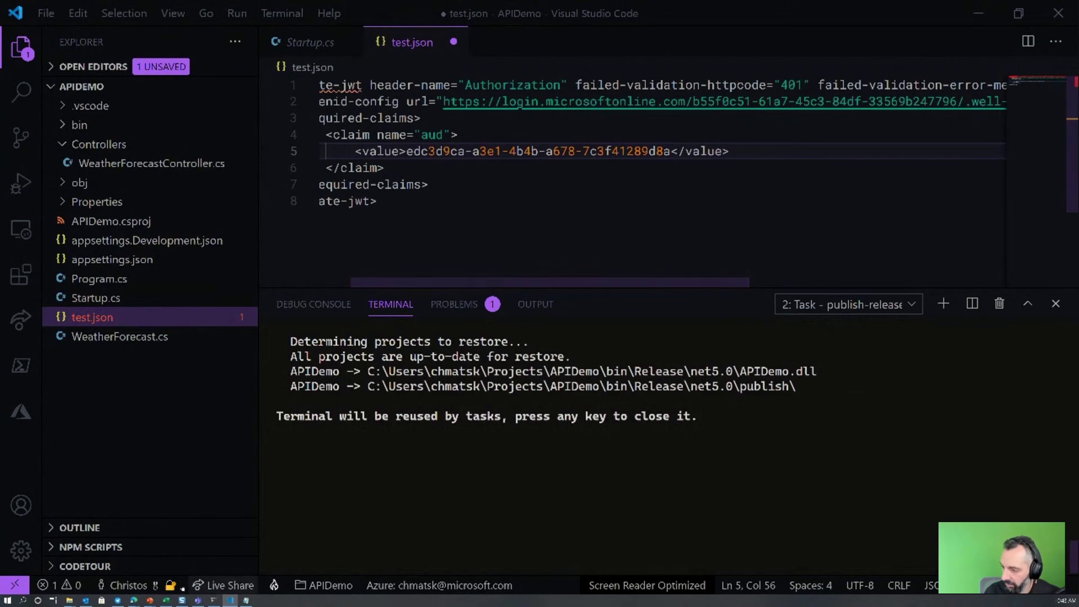
Step: Open the newest apim-stream-backend registration to confirm its client ID matches the aud value
mouse_move(134, 602)
click(180, 562)
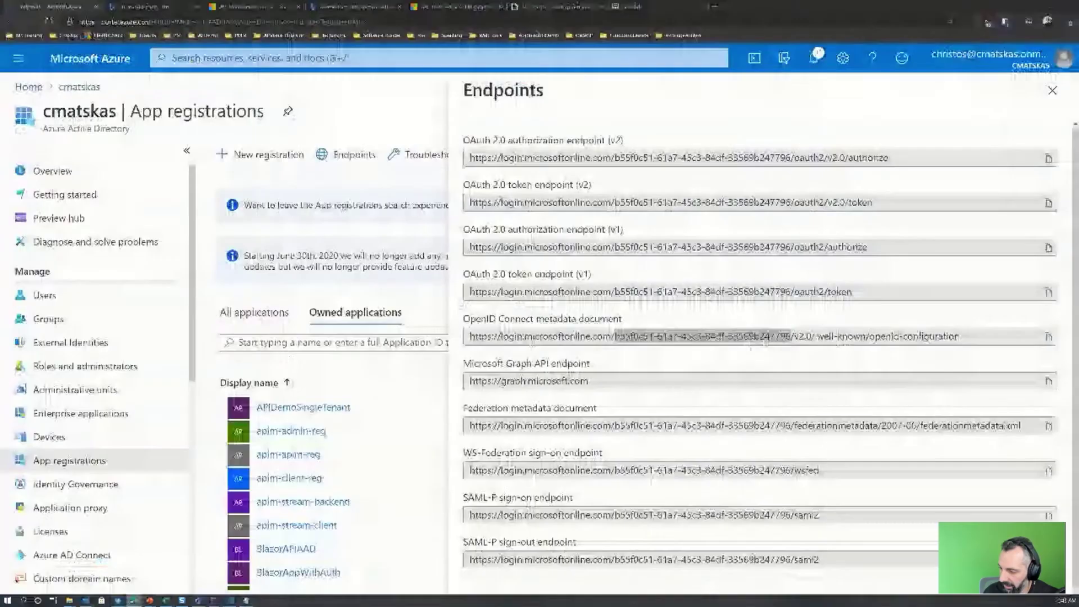
click(69, 461)
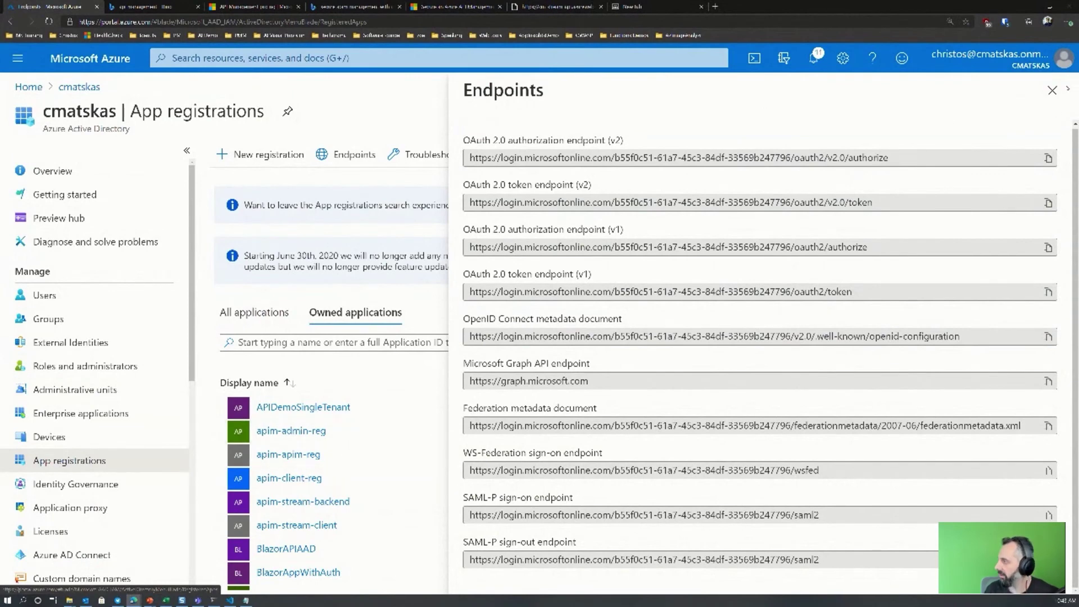
click(1052, 90)
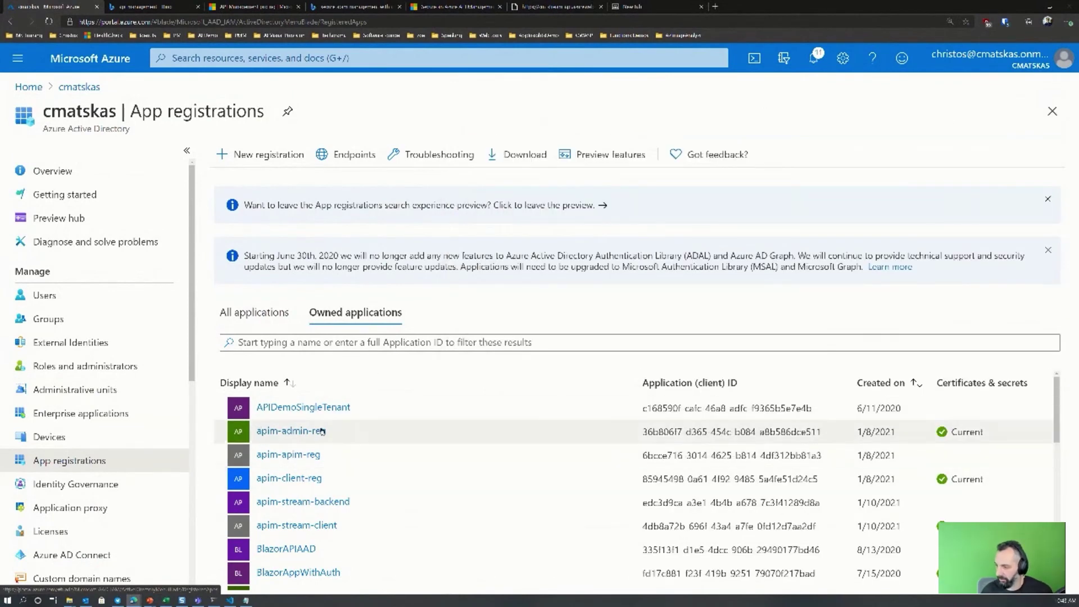
click(892, 381)
click(892, 381)
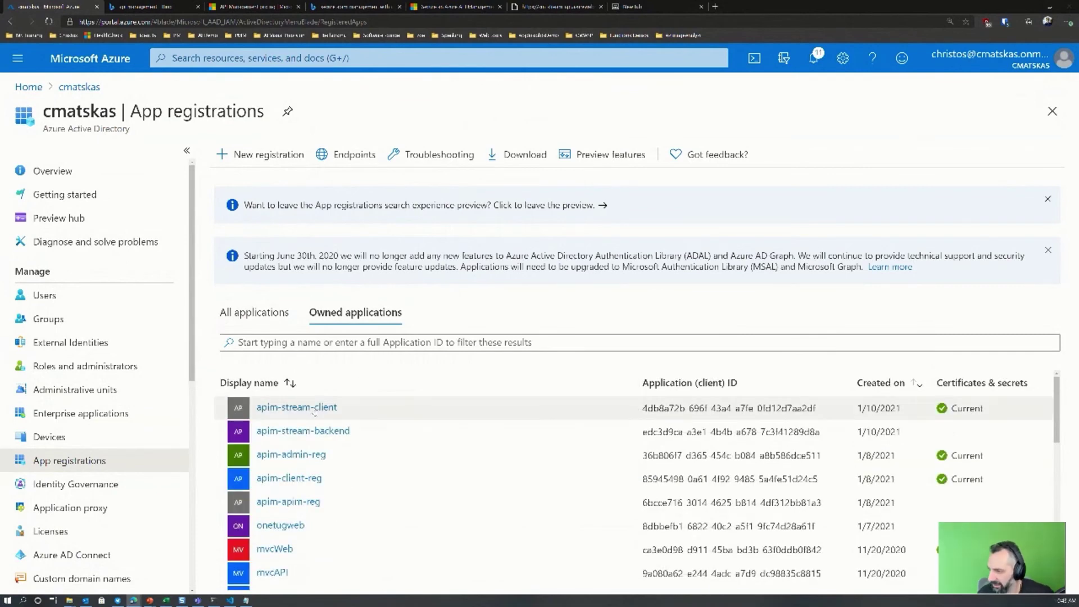
click(313, 430)
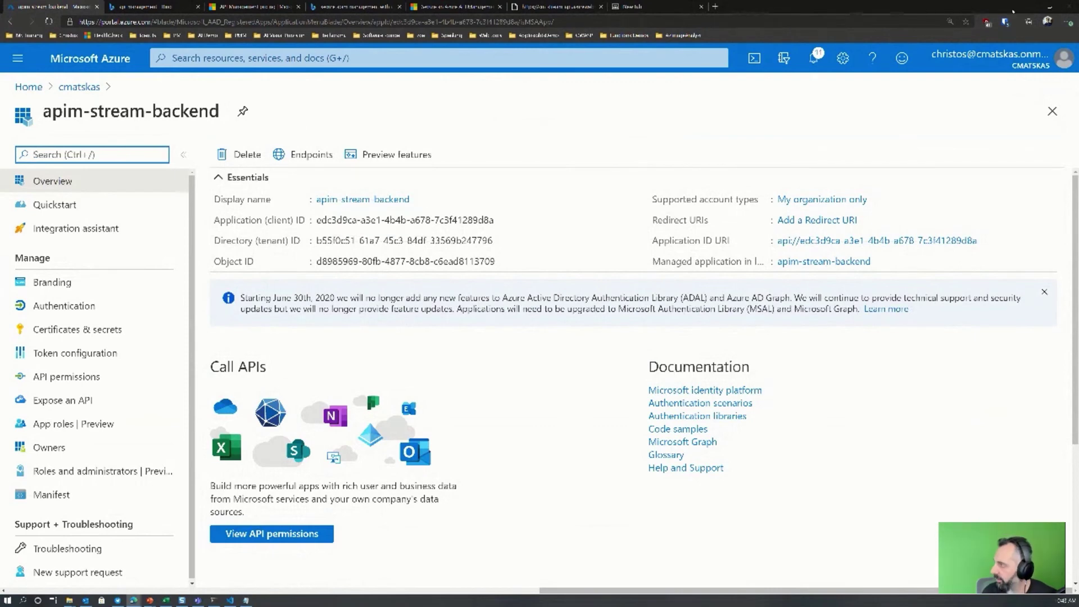
Step: Select all of test.json and bring the Docs and GitHub browser window back in front
click(1032, 7)
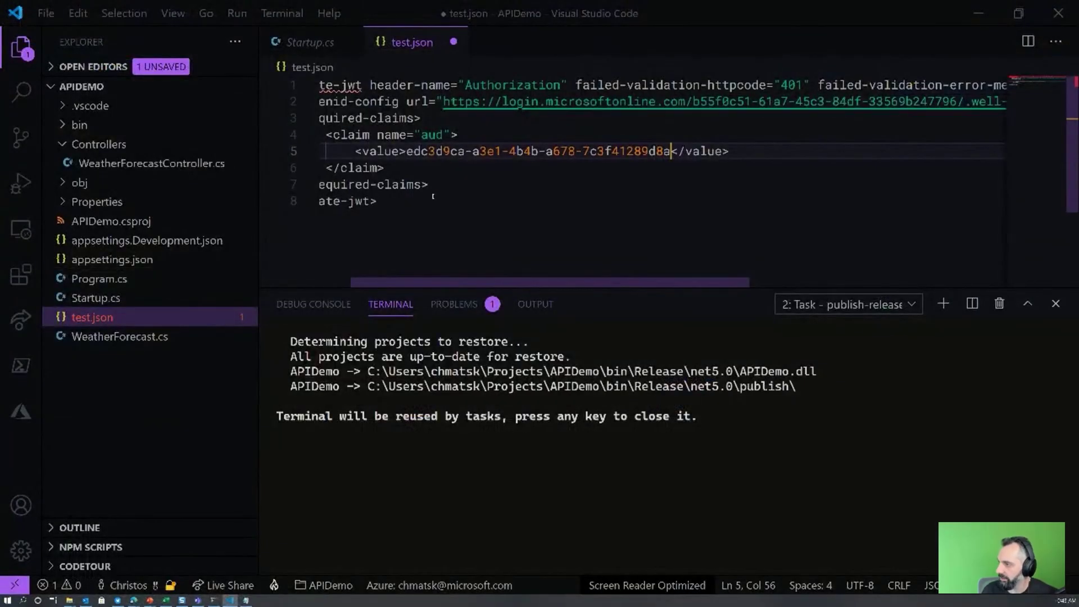
key(ctrl+a)
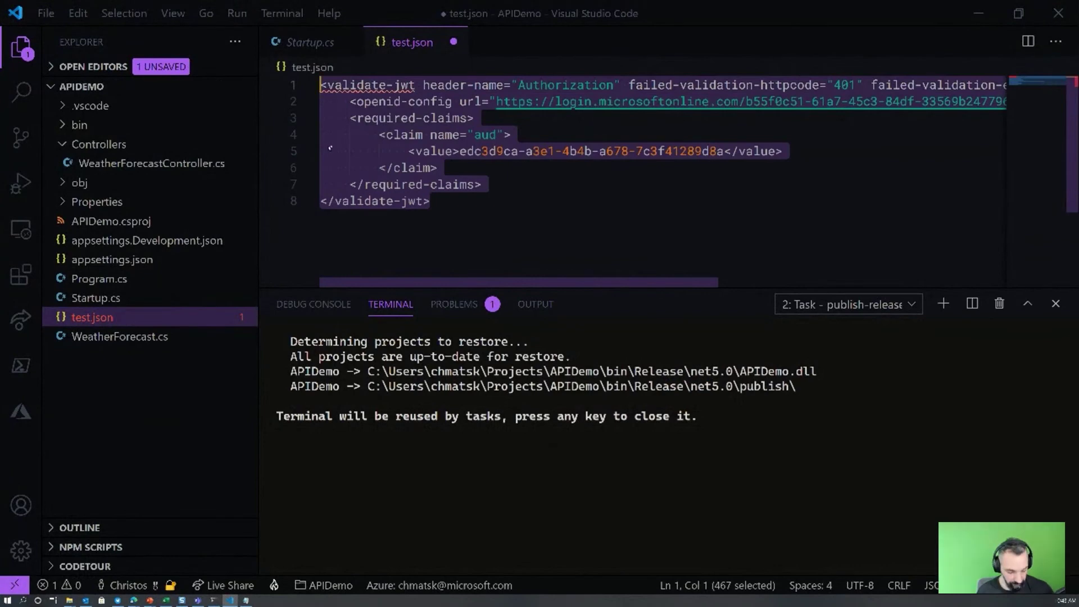
click(967, 11)
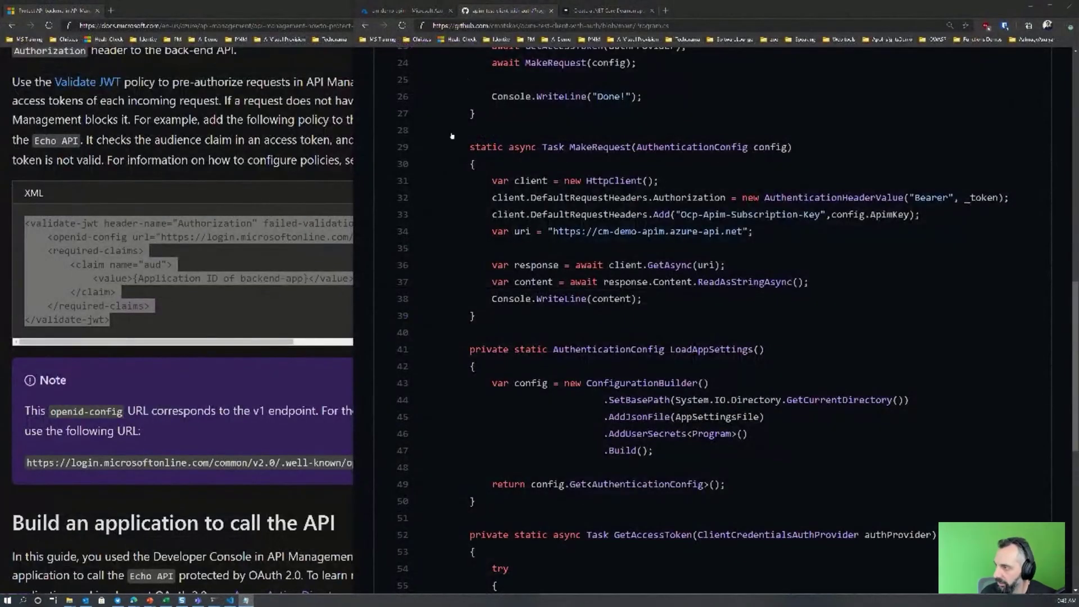
Step: Open cm-stream-api's design view and start adding an inbound processing policy
click(403, 10)
drag(353, 337, 537, 343)
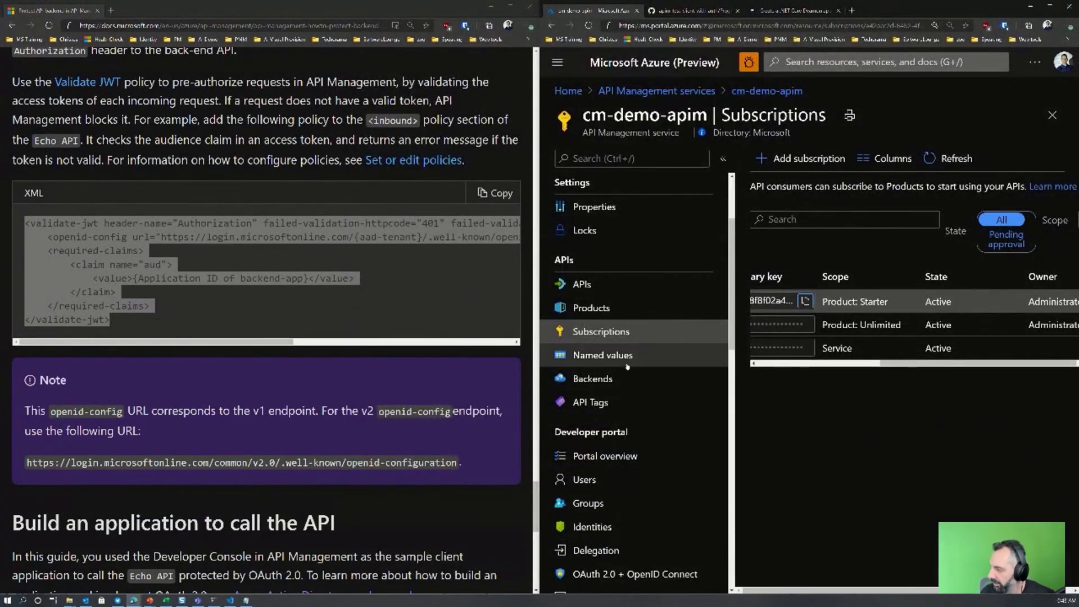
scroll(616, 482, down, 3)
scroll(616, 482, down, 1)
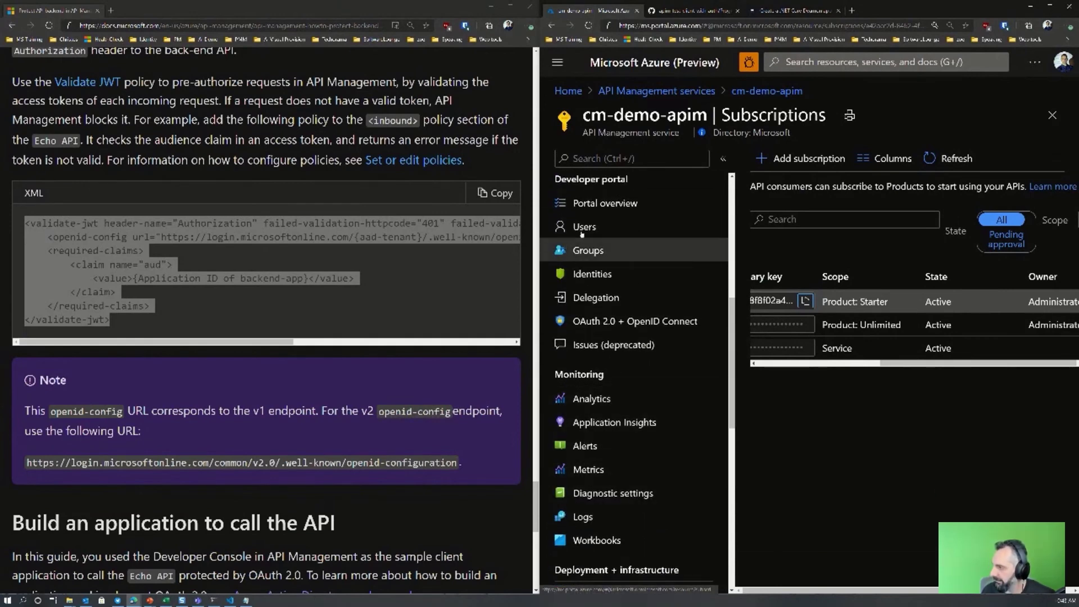
scroll(573, 242, up, 4)
click(589, 291)
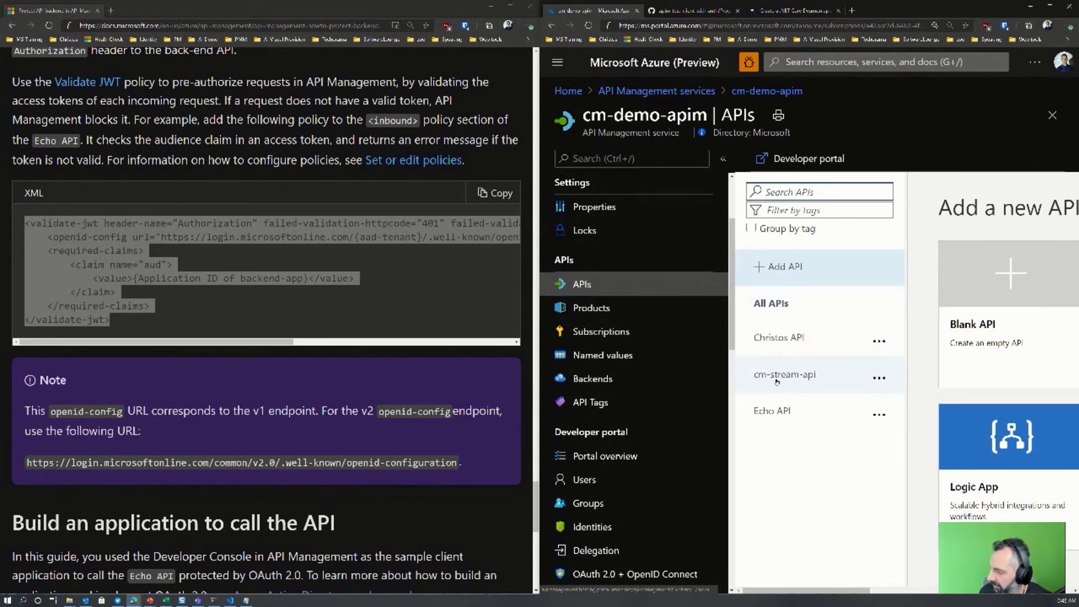
click(785, 374)
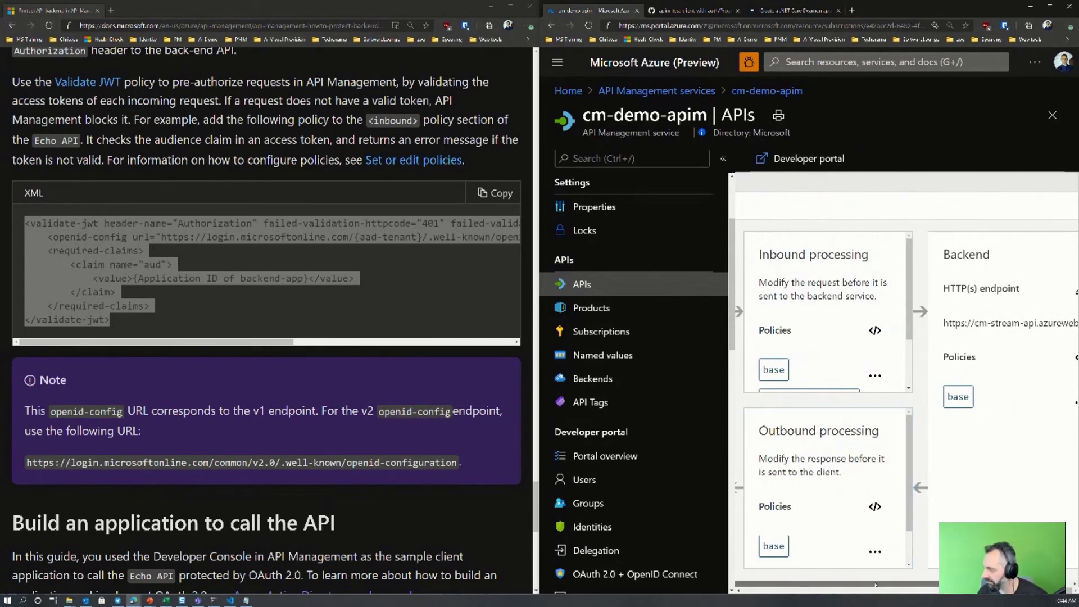
scroll(846, 328, down, 2)
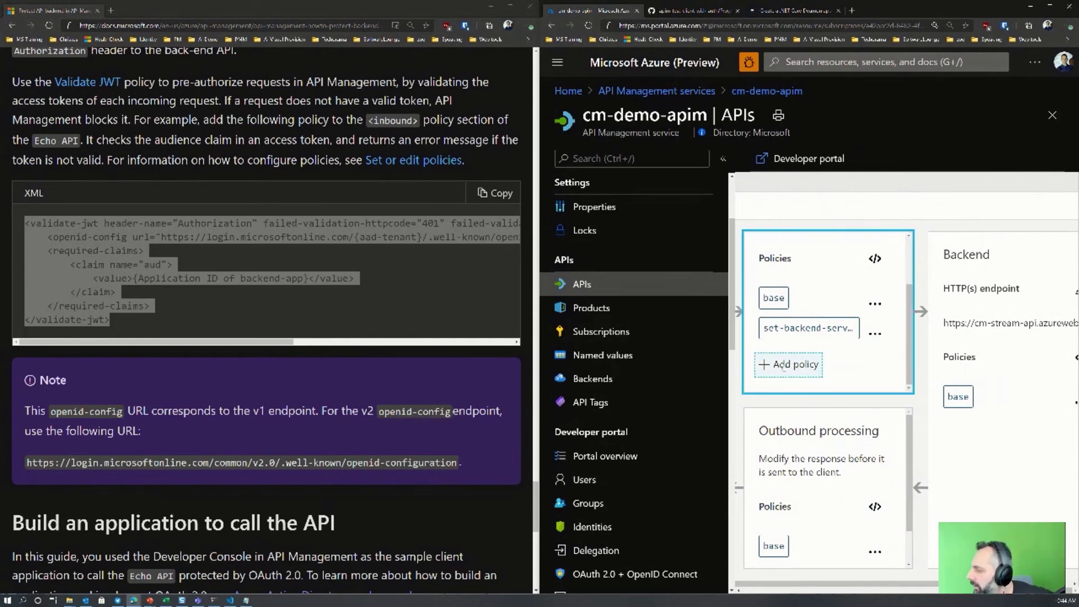
click(786, 364)
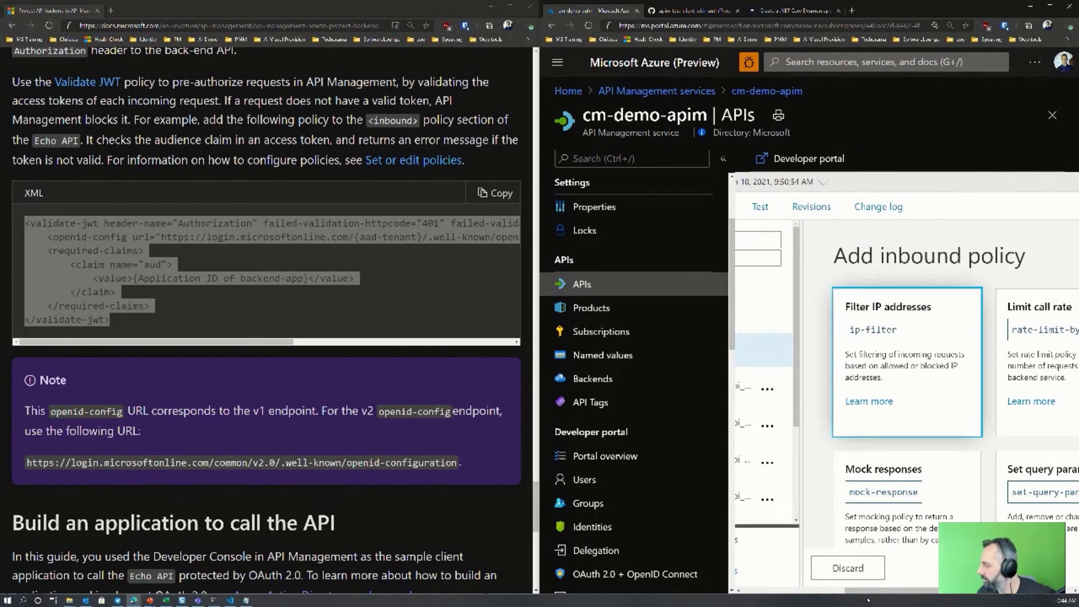
mouse_move(870, 594)
mouse_down()
mouse_move(905, 594)
mouse_move(877, 594)
mouse_up()
Step: Maximise the portal and scroll through the inbound policy gallery
click(1049, 5)
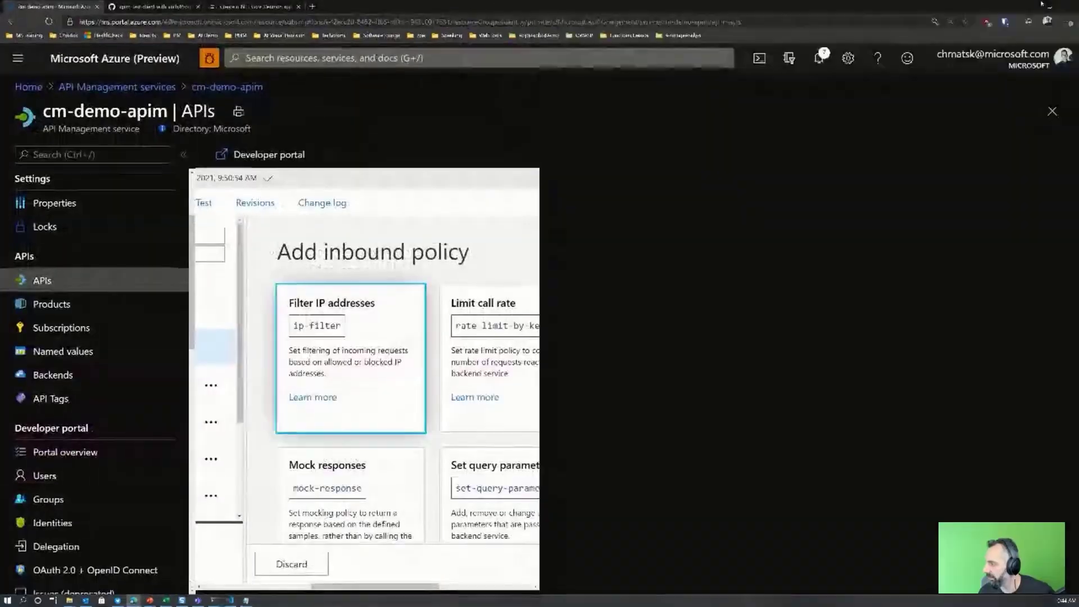
scroll(412, 424, down, 2)
scroll(870, 337, down, 3)
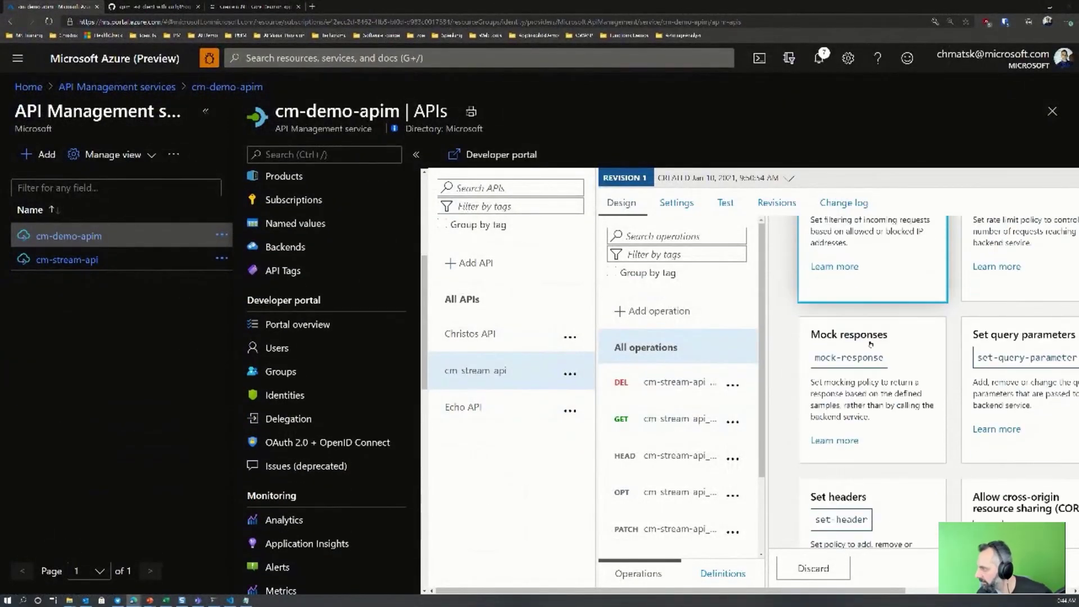
drag(486, 591, 589, 596)
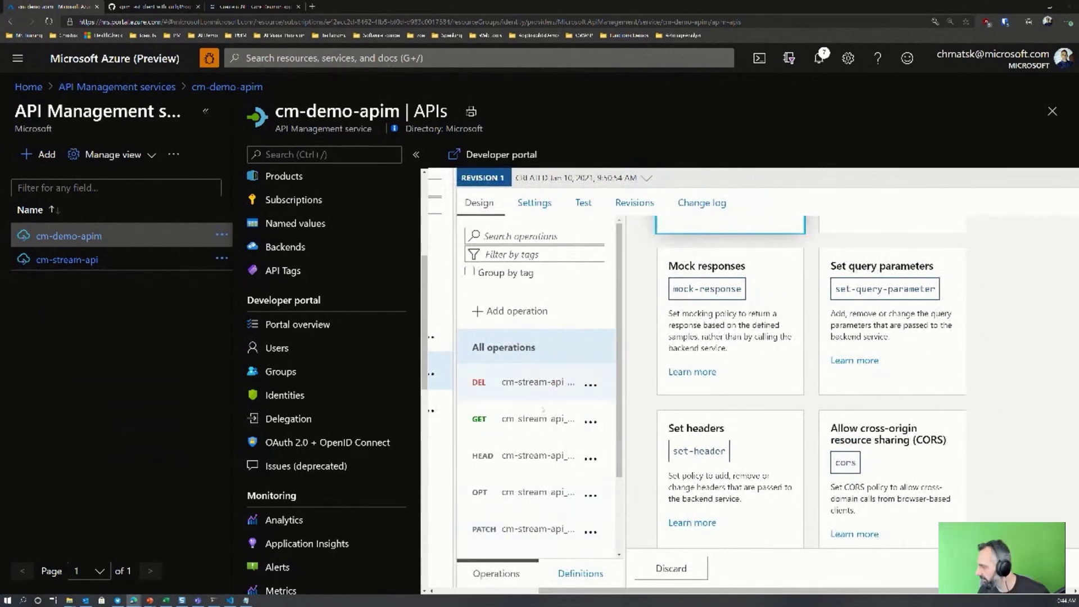
scroll(891, 381, down, 1)
scroll(891, 381, down, 5)
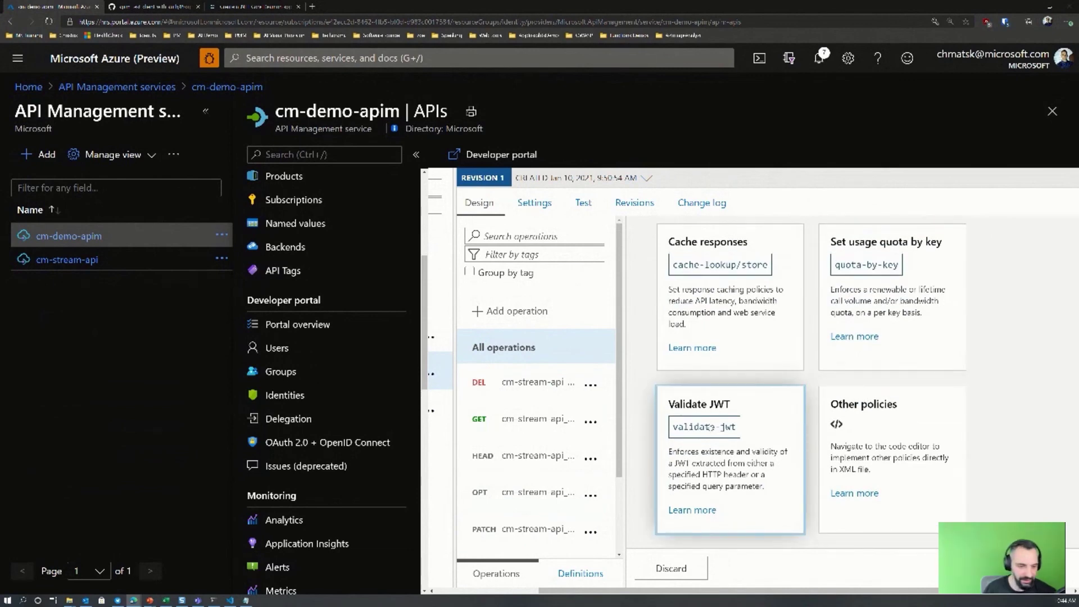
Step: Preview the Validate JWT policy form and discard it without adding
click(705, 427)
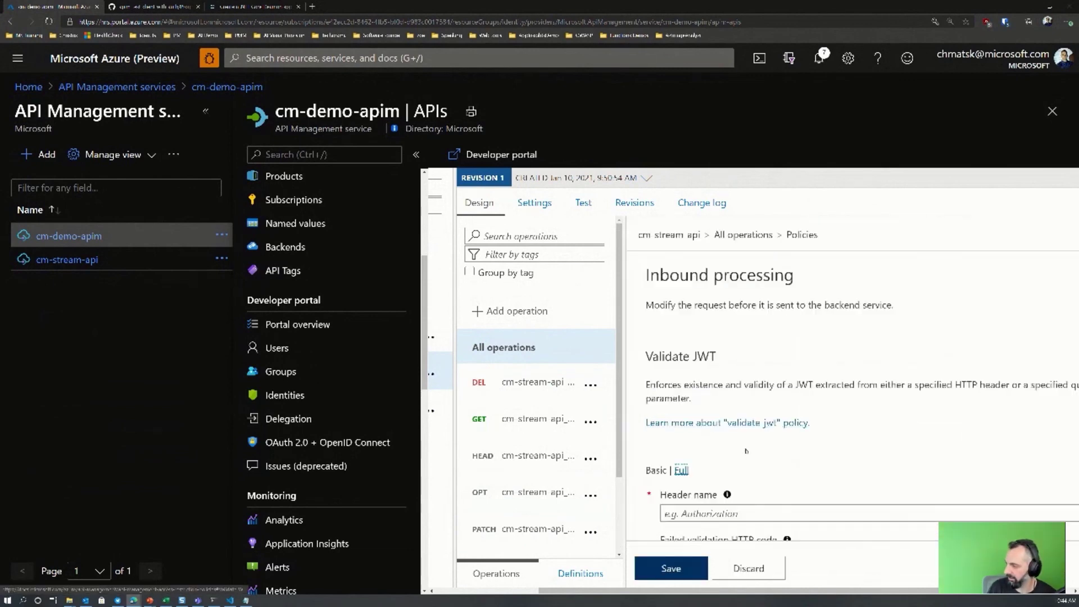
scroll(733, 389, down, 3)
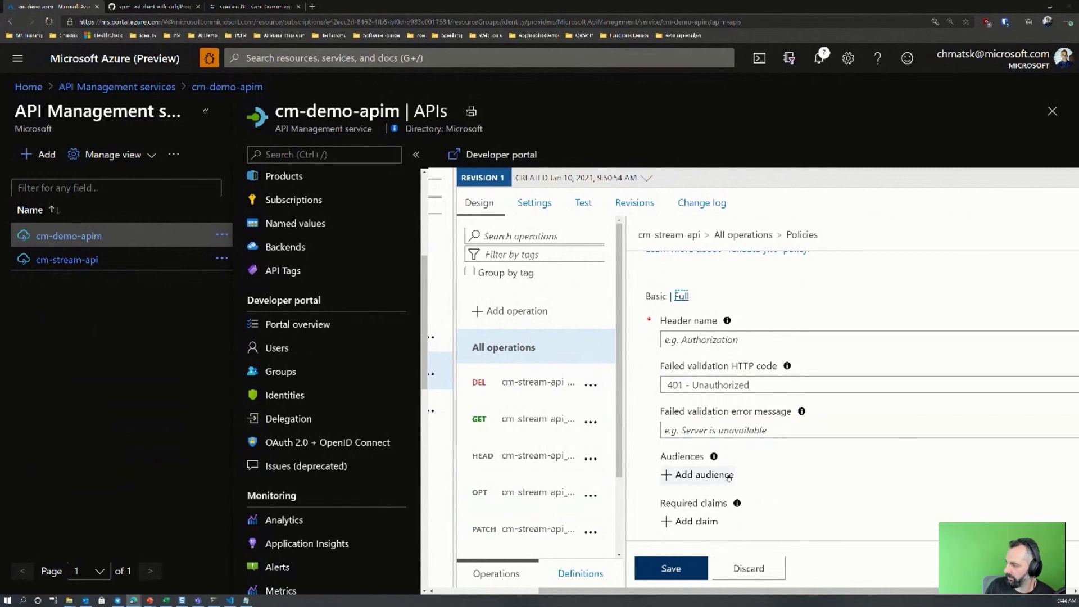
scroll(702, 475, up, 3)
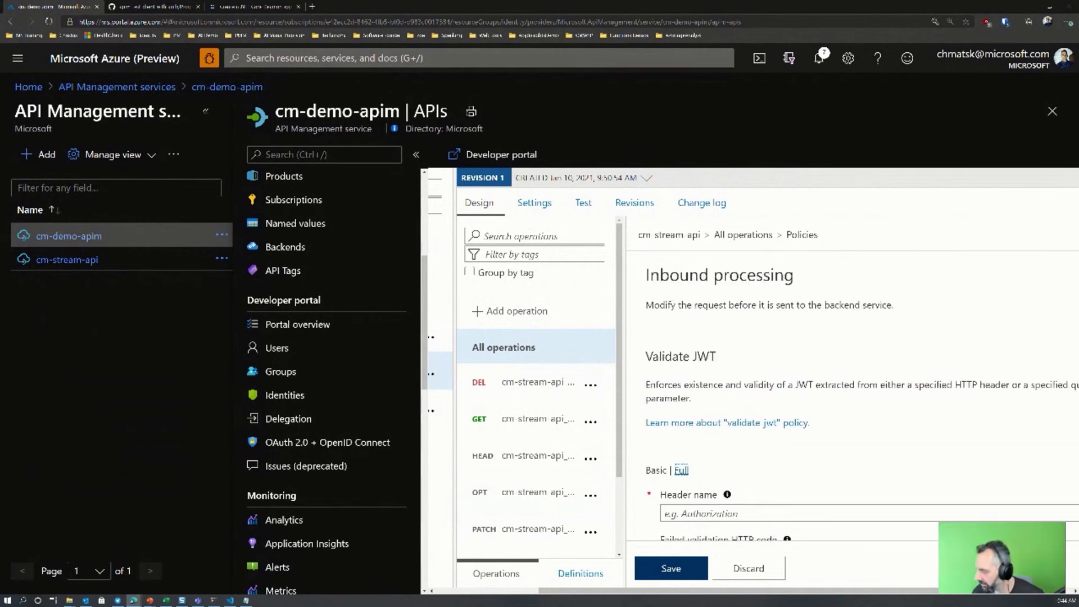
click(749, 568)
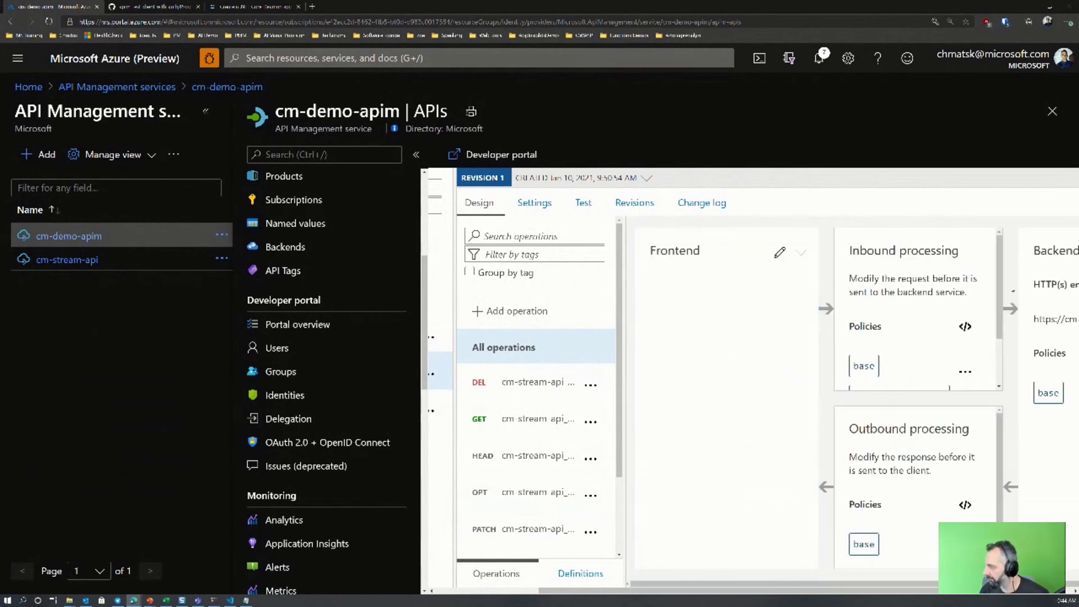
scroll(894, 330, down, 2)
click(894, 330)
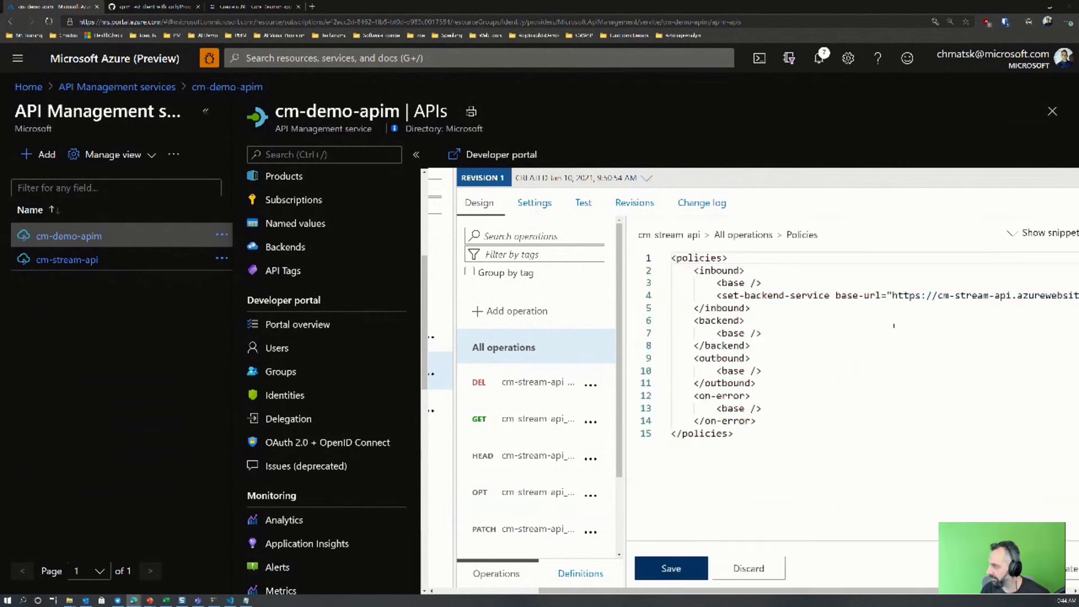
click(748, 568)
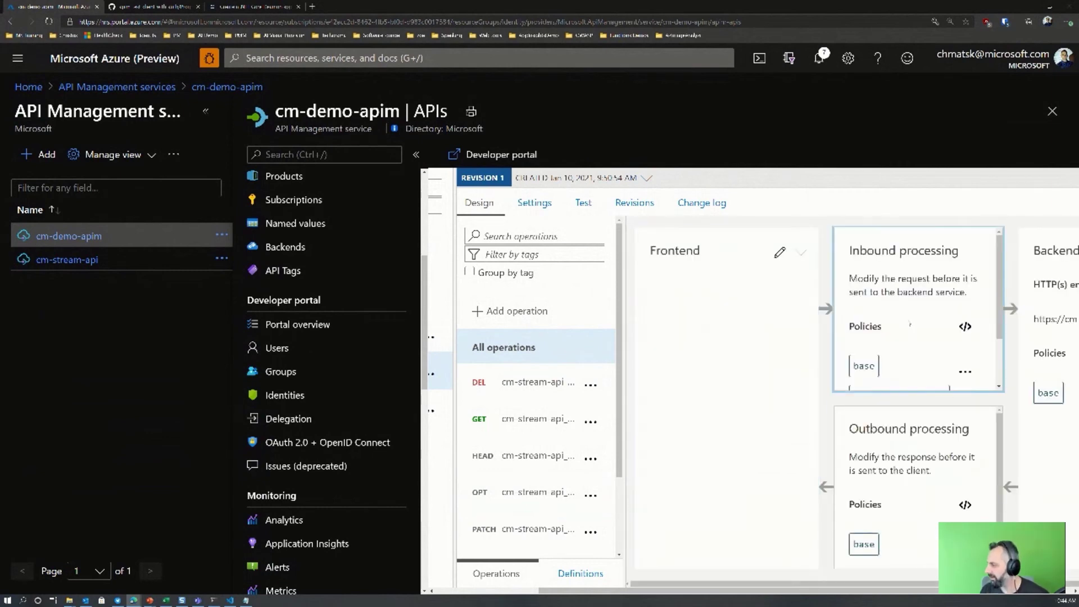
scroll(912, 326, down, 1)
click(878, 361)
scroll(846, 422, down, 4)
scroll(845, 423, down, 5)
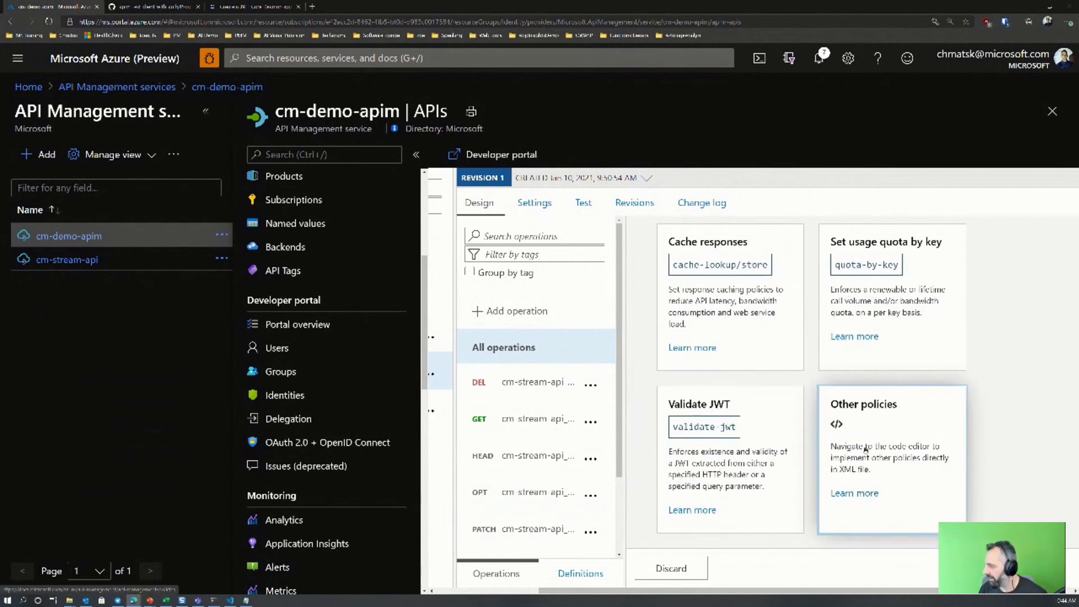
scroll(745, 426, up, 6)
scroll(744, 426, up, 1)
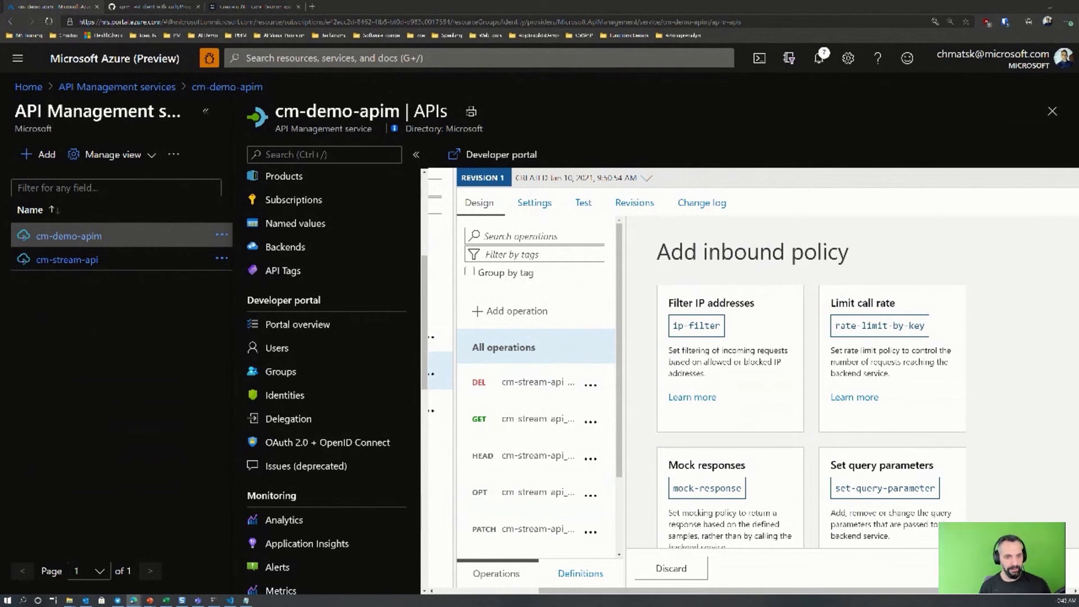
scroll(730, 394, down, 10)
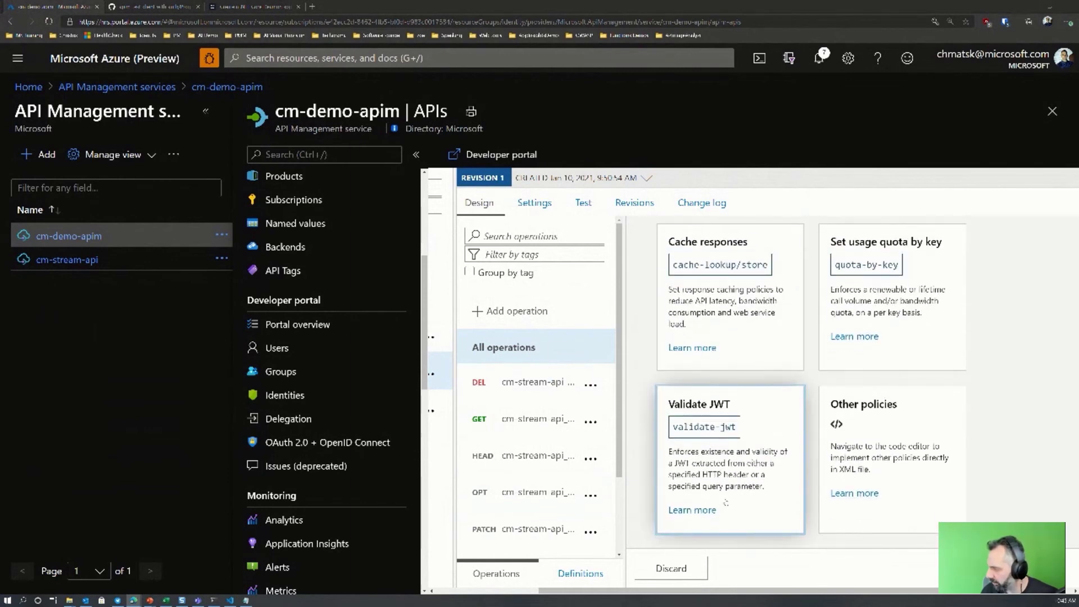
click(698, 427)
scroll(820, 422, down, 2)
scroll(820, 422, down, 3)
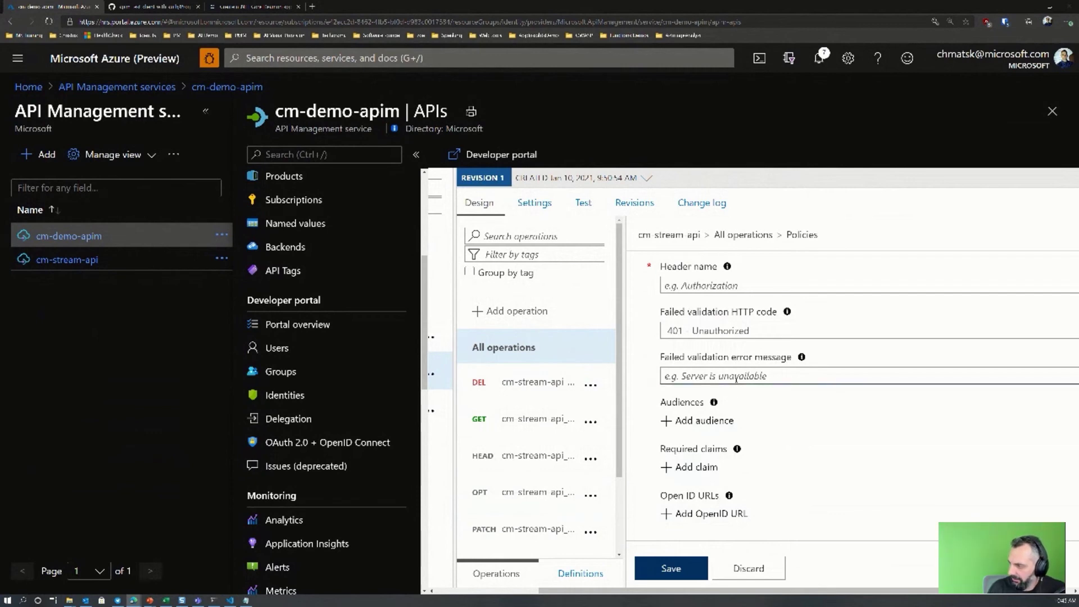
scroll(736, 377, up, 4)
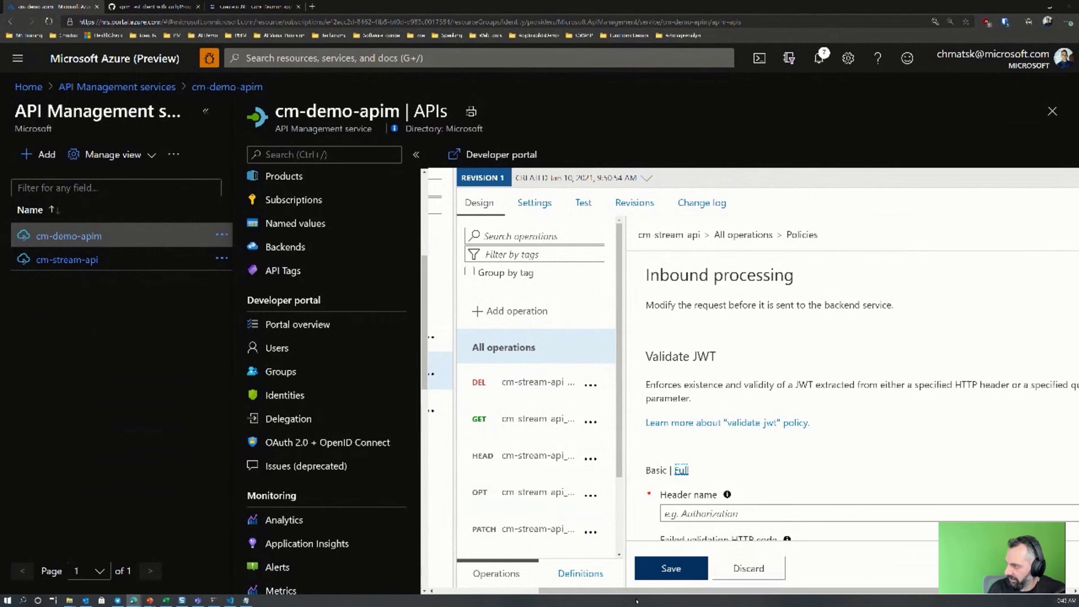
drag(636, 591, 702, 591)
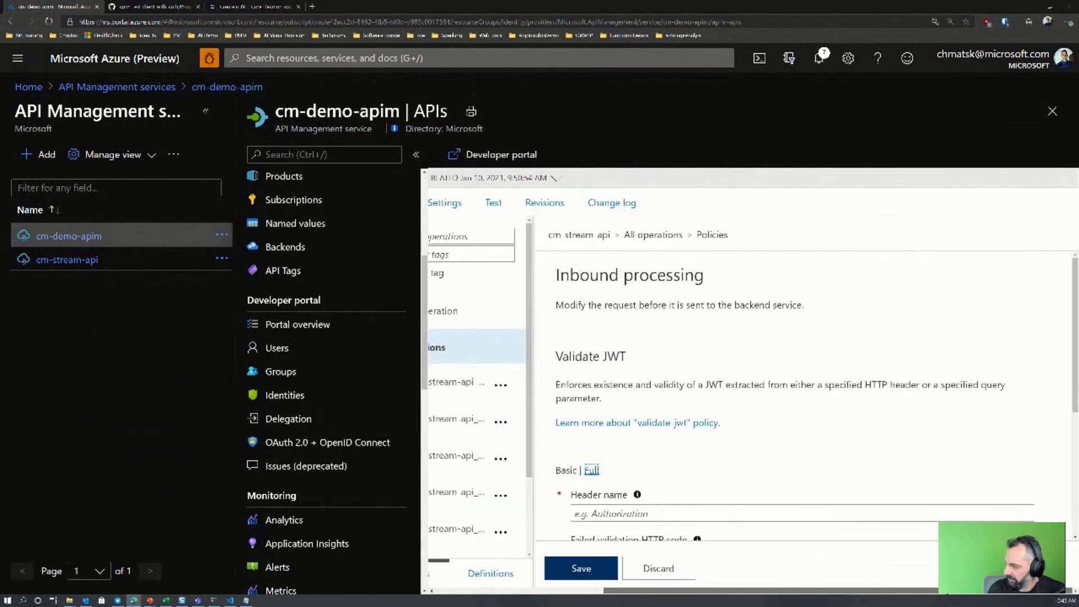
scroll(714, 496, down, 4)
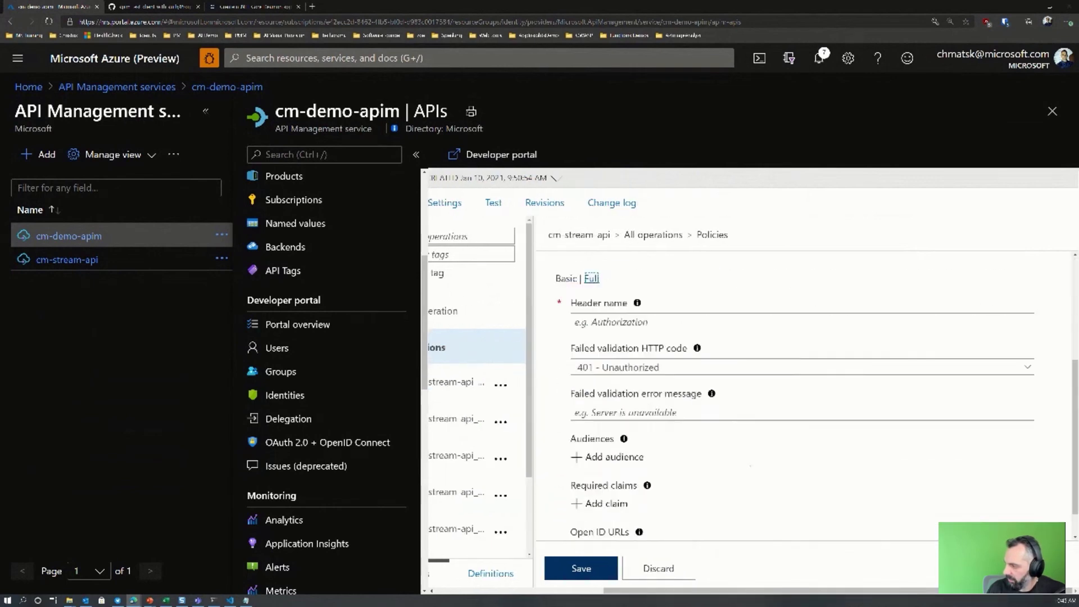
scroll(665, 462, up, 4)
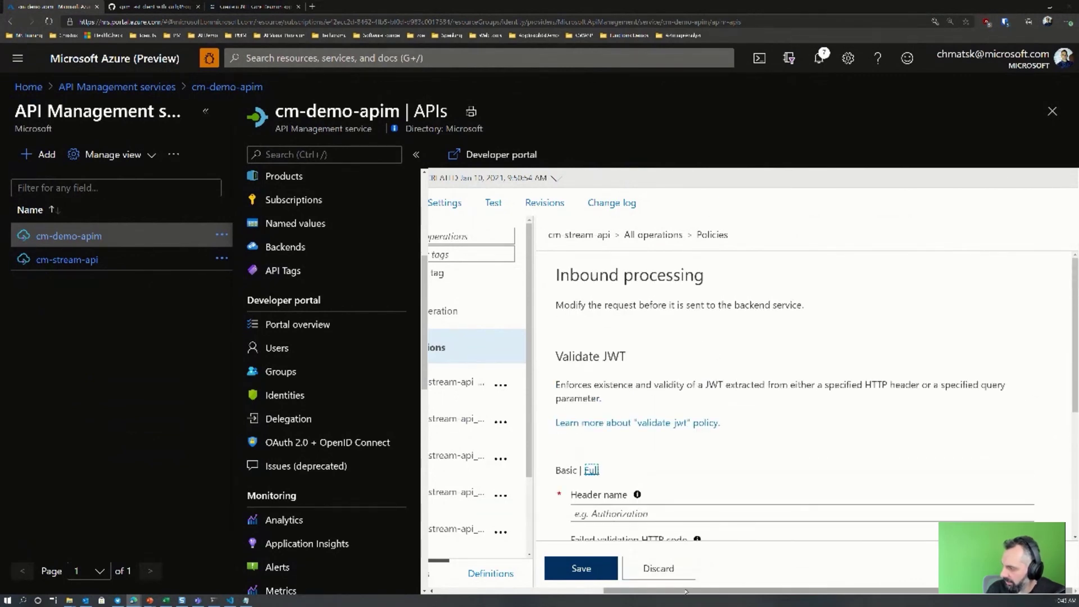
drag(681, 591, 512, 592)
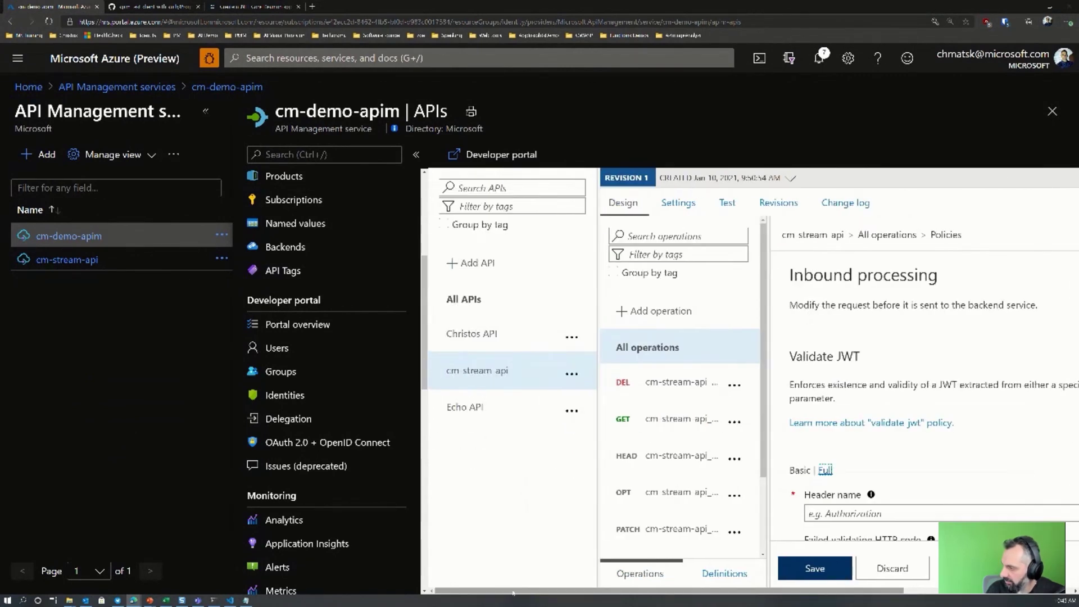
click(892, 568)
scroll(826, 588, right, 1)
scroll(809, 590, right, 5)
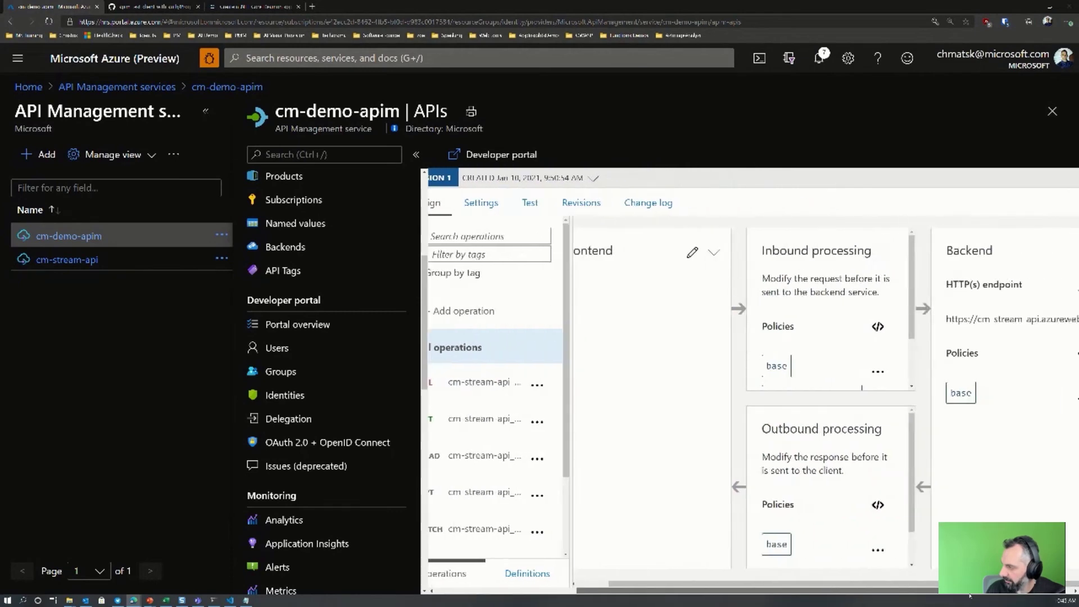
click(841, 326)
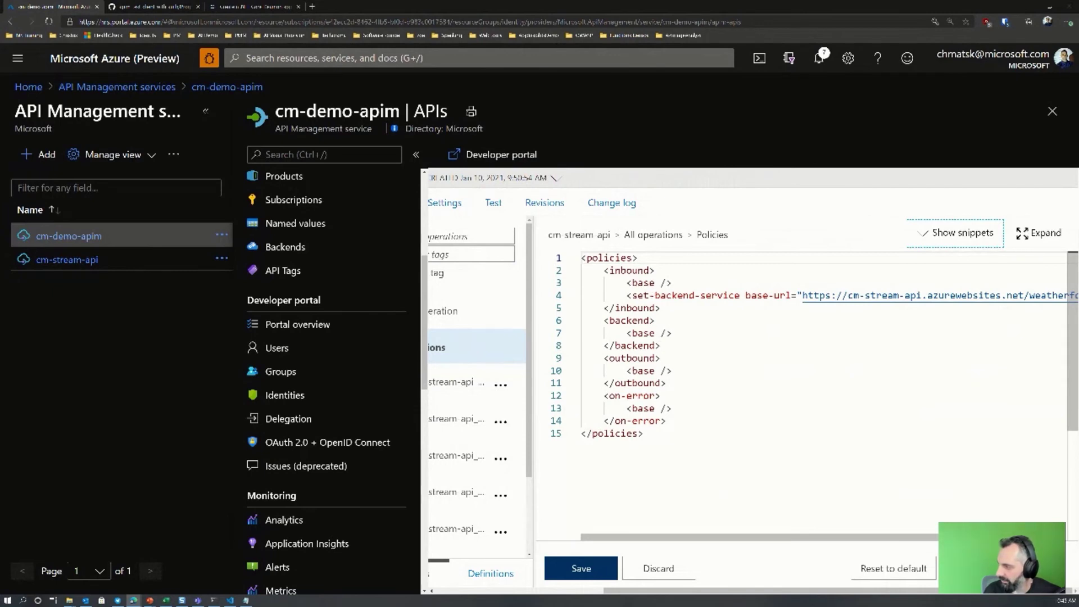
Step: Paste the validate-jwt block after set-backend-service in the inbound XML, indent it, and save
drag(692, 537, 766, 536)
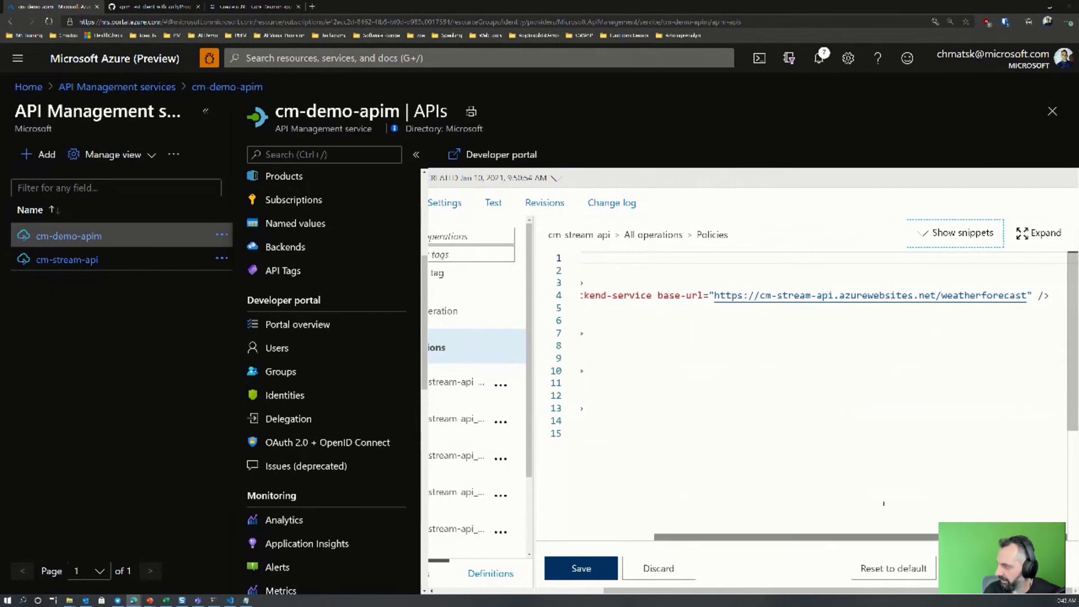
click(1050, 295)
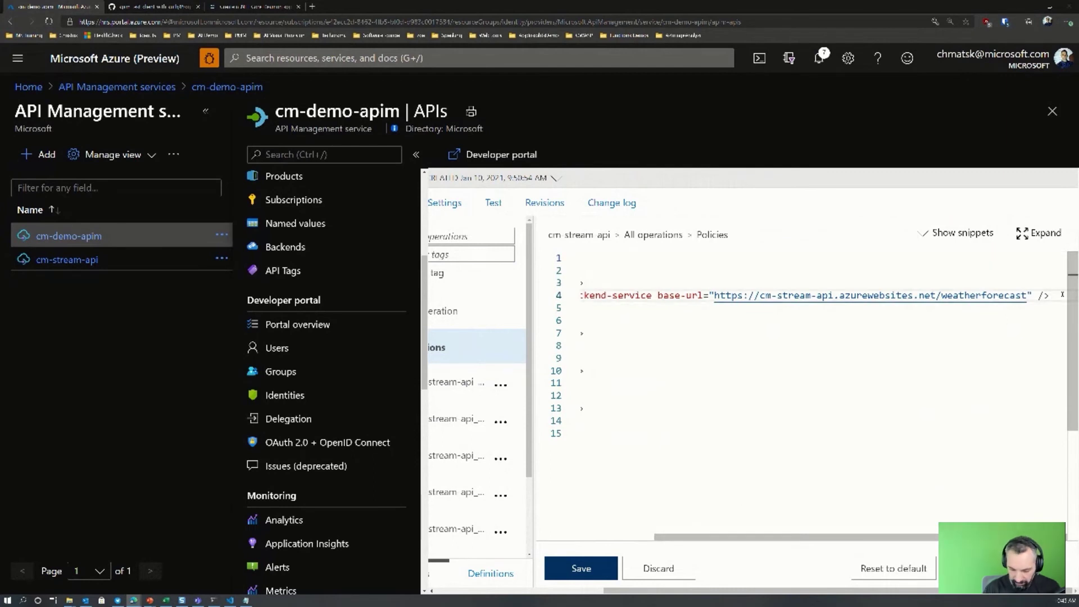
key(Return)
key(ctrl+v)
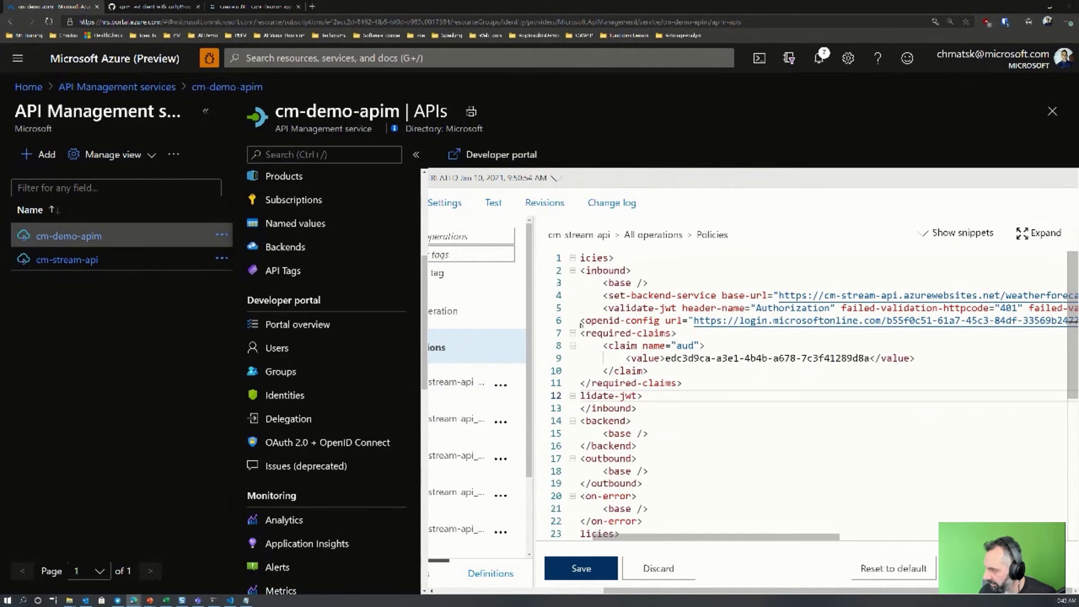
drag(641, 396, 582, 320)
key(Tab)
key(Tab)
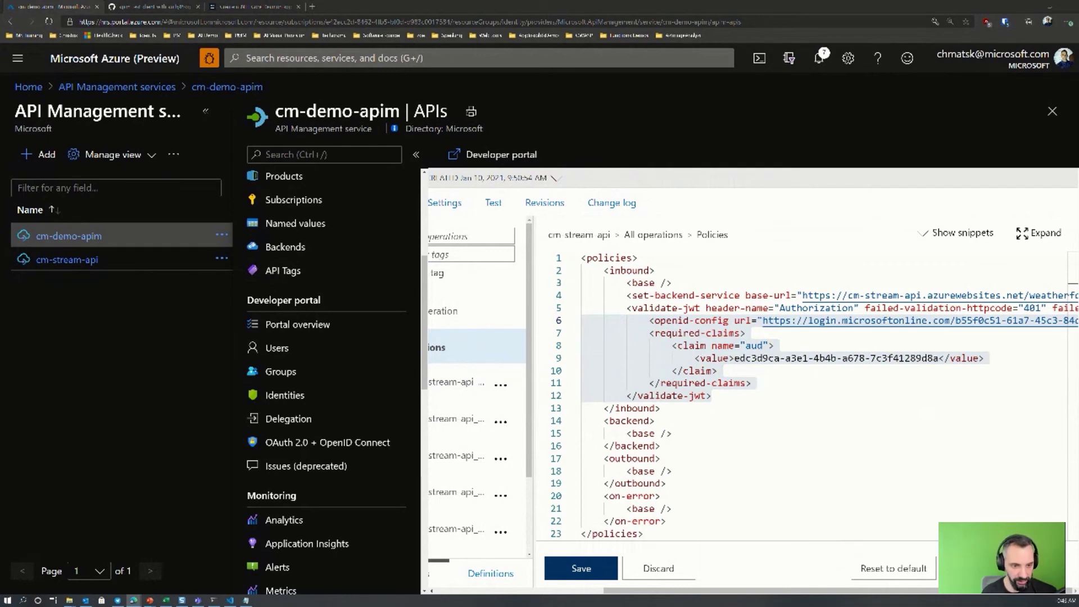
click(586, 573)
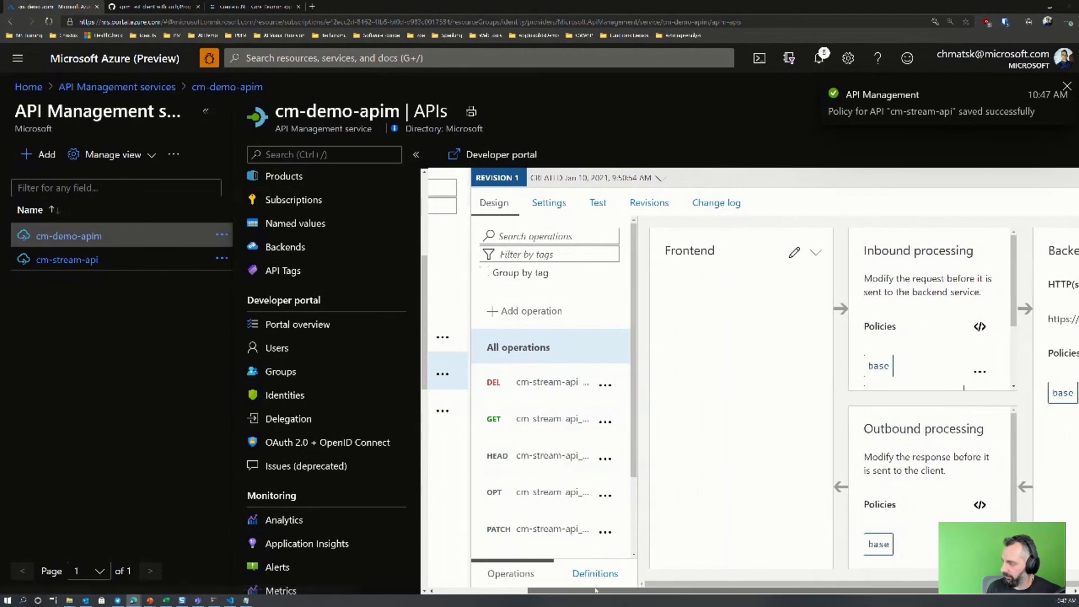
Step: Preview the saved validate-jwt policy XML under Inbound processing, then bring up the Protect API docs window
scroll(789, 365, right, 2)
scroll(789, 365, down, 2)
mouse_move(813, 340)
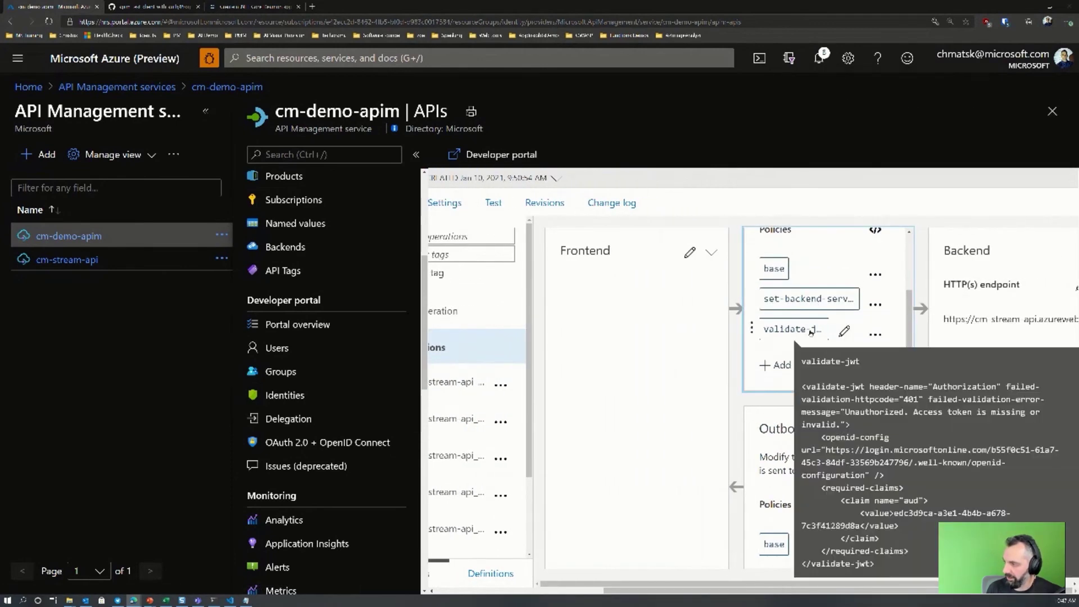
mouse_move(813, 300)
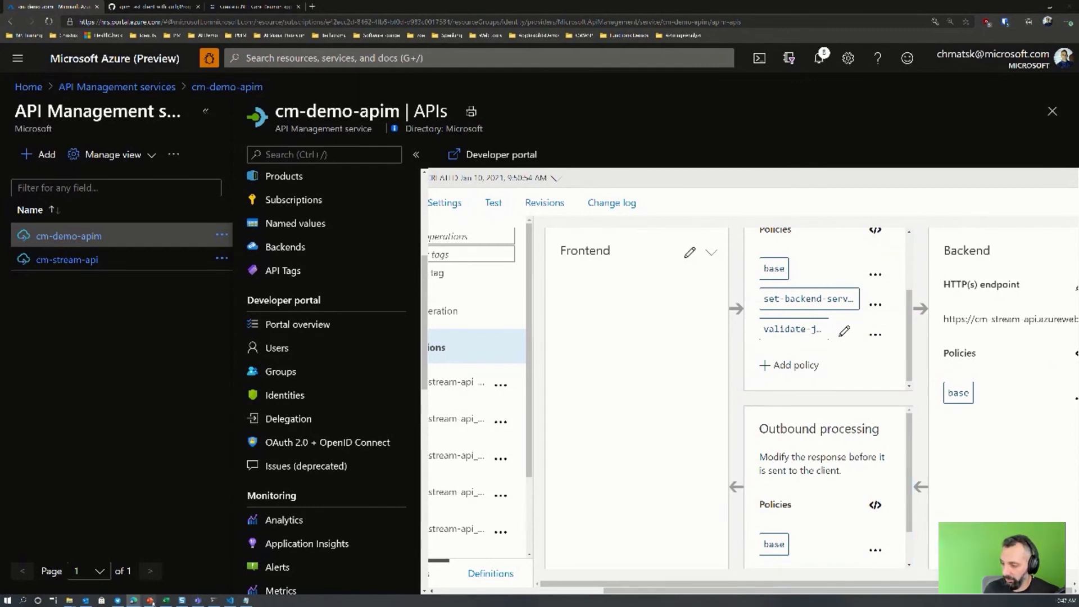
mouse_move(133, 600)
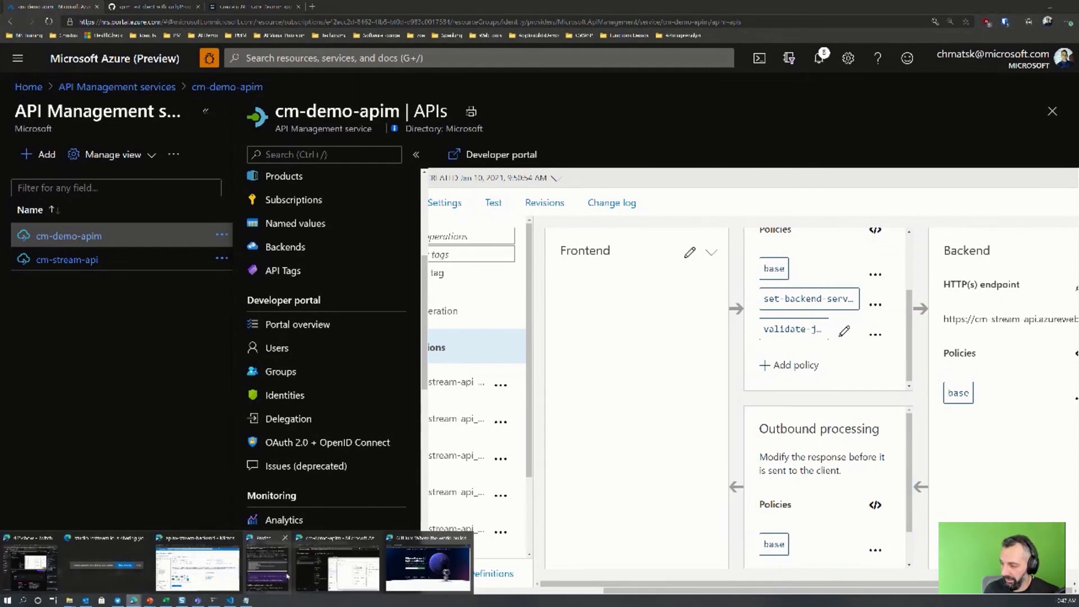
click(269, 564)
Step: Review the validate-jwt sample XML in the Protect API docs, then switch to the other browser window
scroll(200, 429, down, 2)
scroll(201, 429, down, 2)
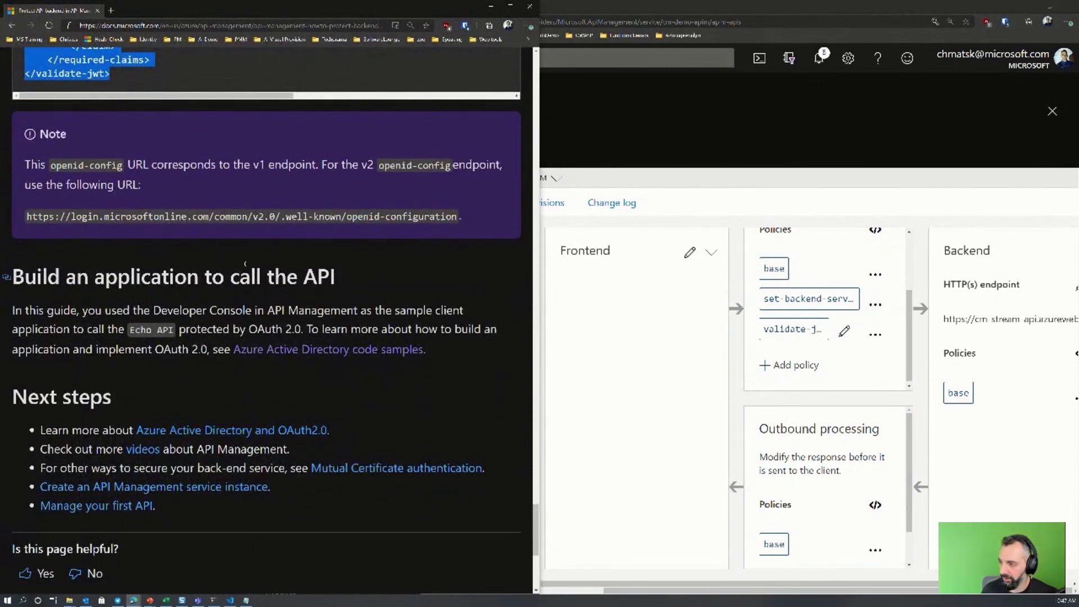
scroll(244, 272, up, 3)
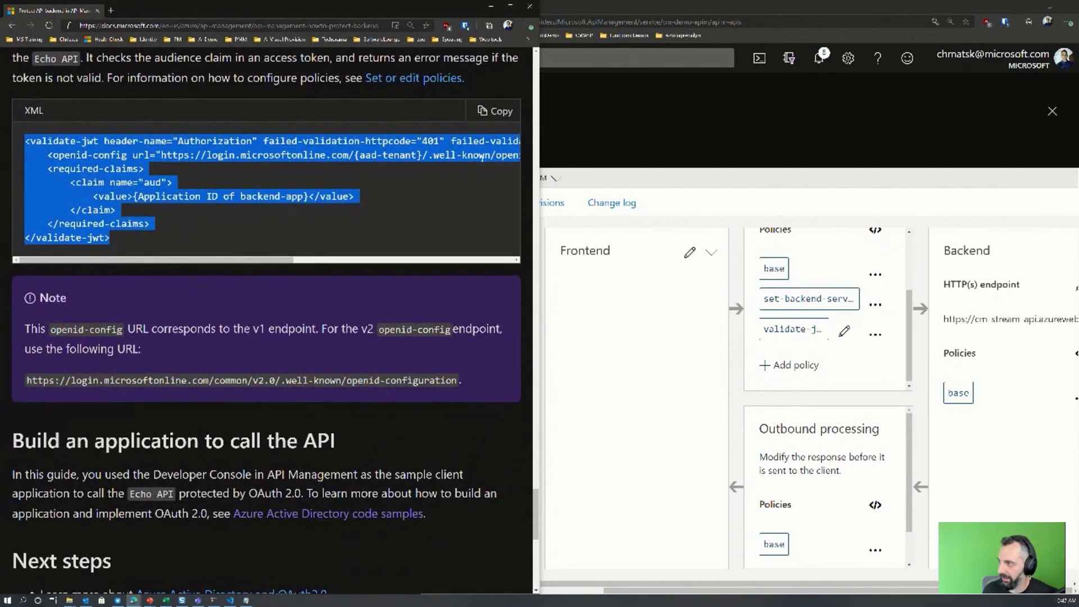
click(133, 600)
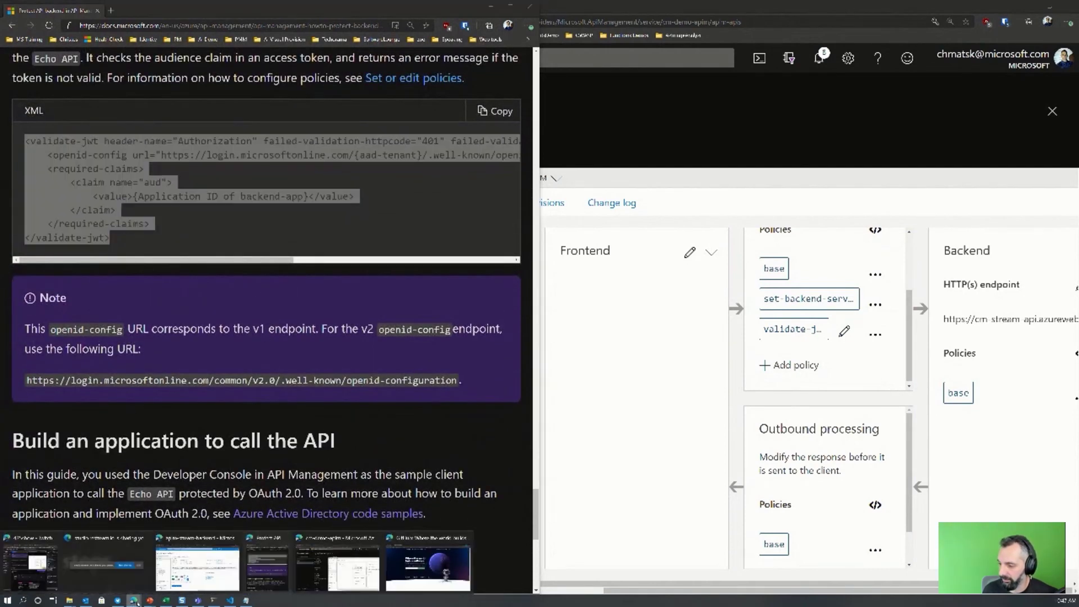
mouse_move(286, 578)
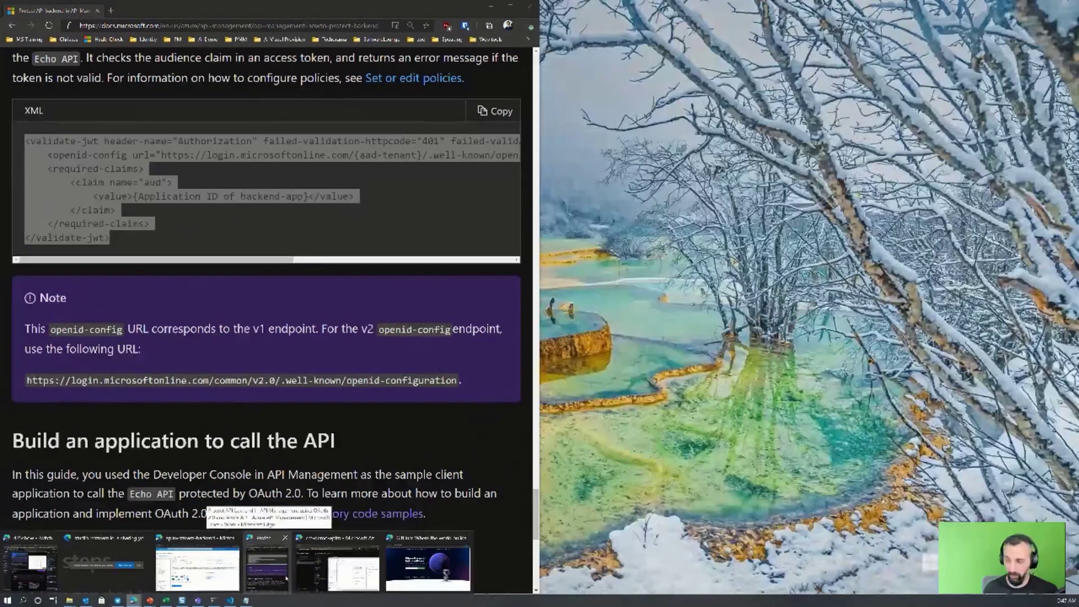
click(427, 568)
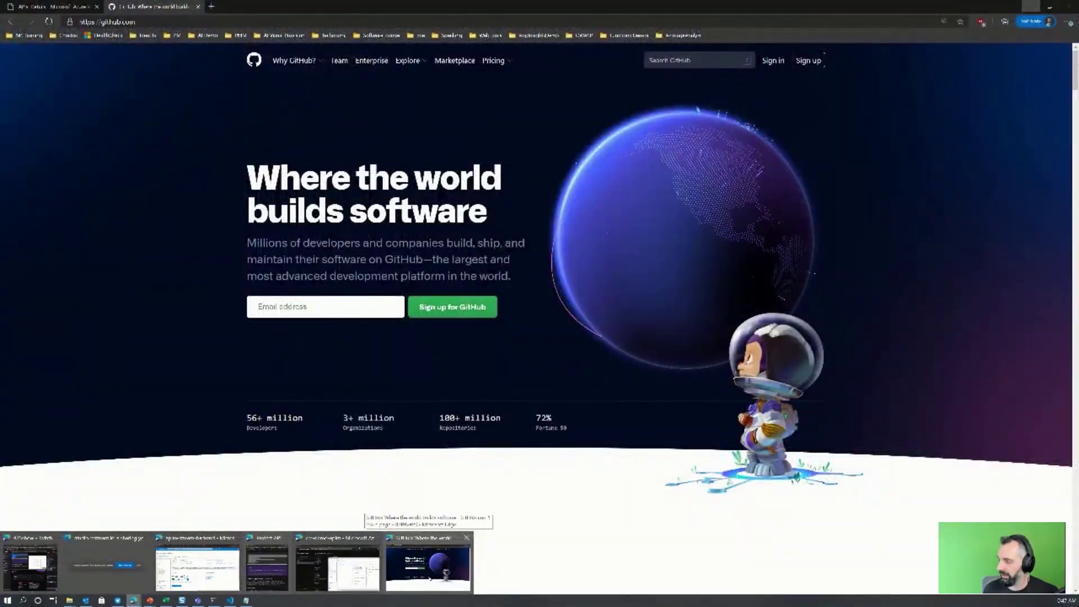
click(427, 567)
Step: Reload the developer portal, open Try it for cm-stream-api_GET, and pick authorization_code for weather api auth
click(63, 8)
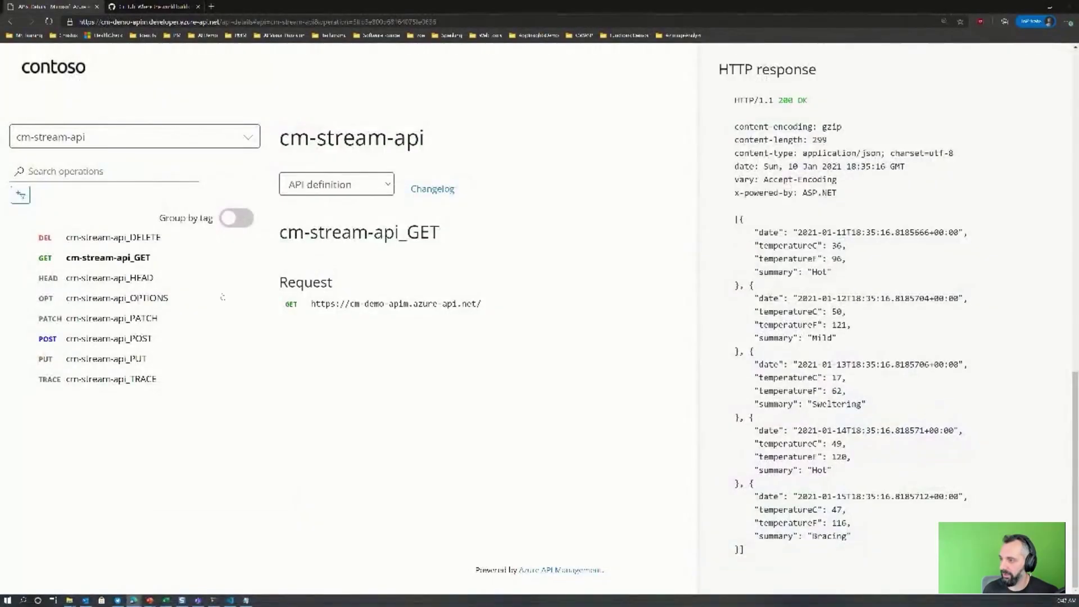
key(F5)
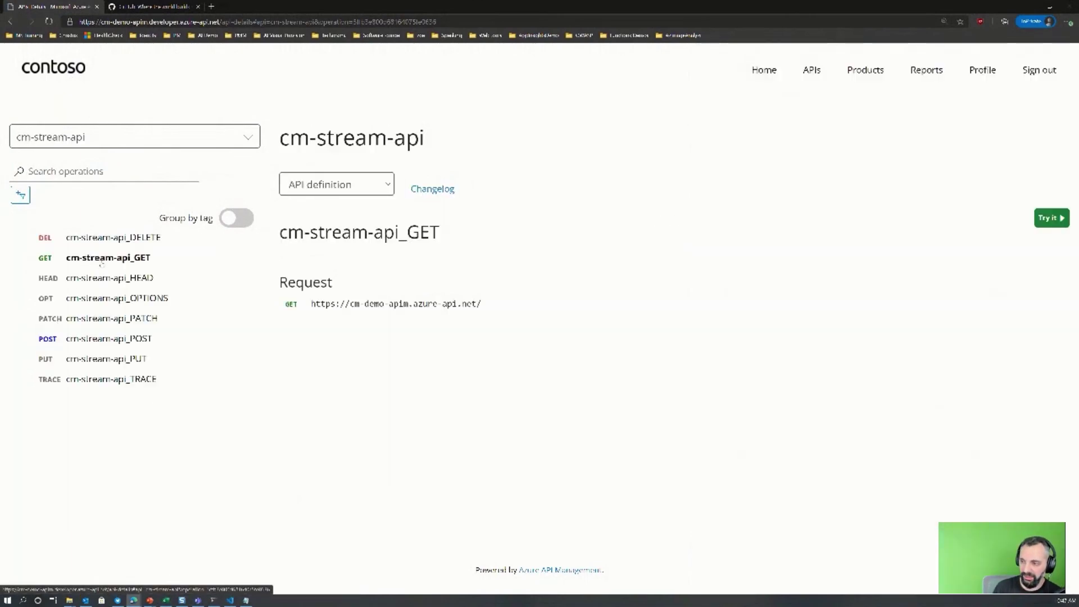
click(1052, 219)
click(887, 181)
click(894, 209)
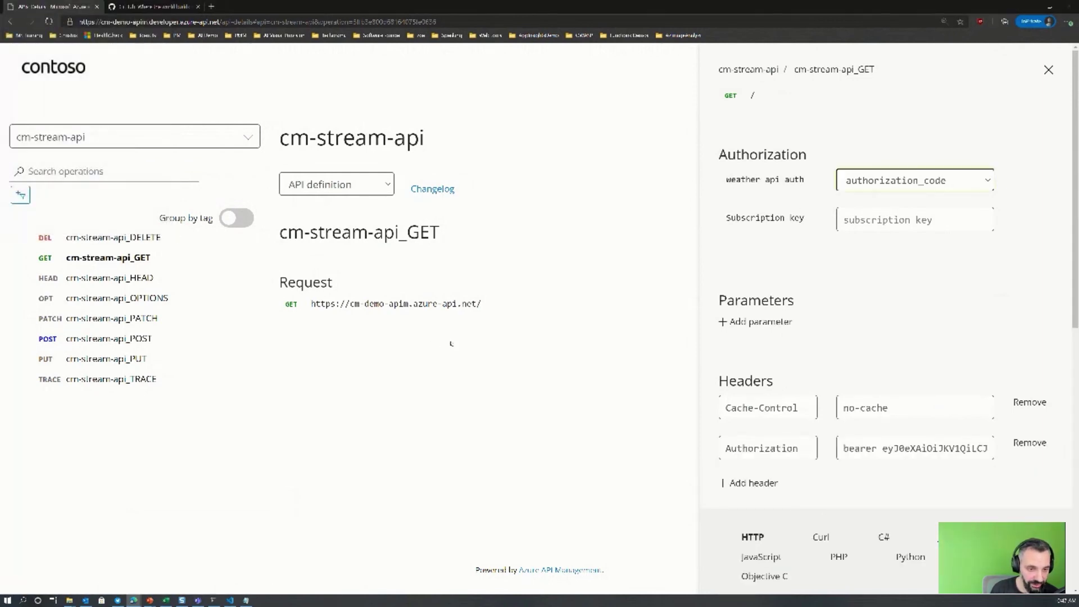
click(902, 220)
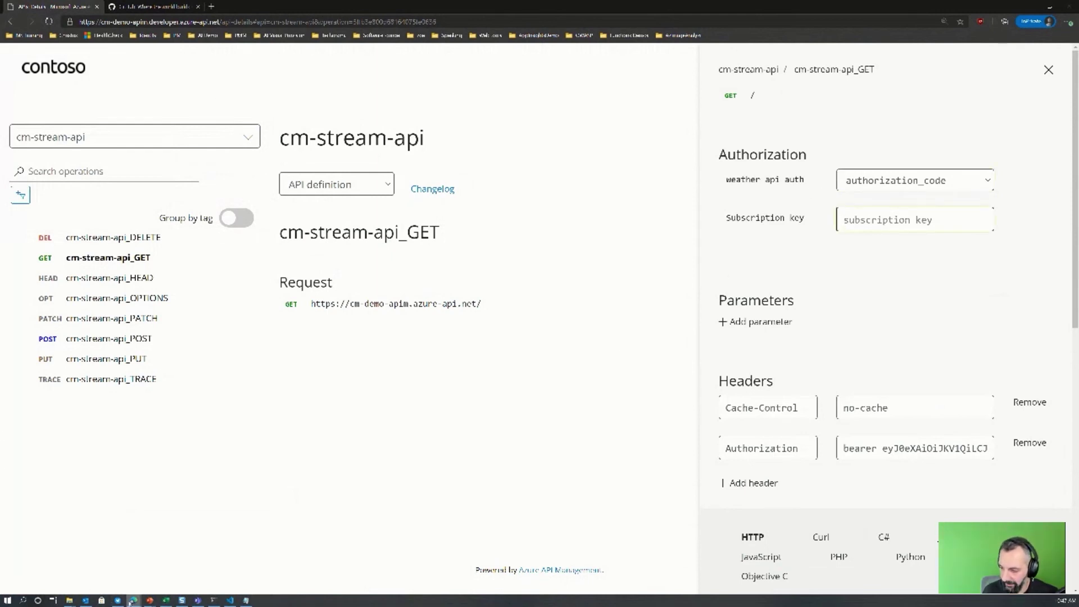
mouse_move(128, 601)
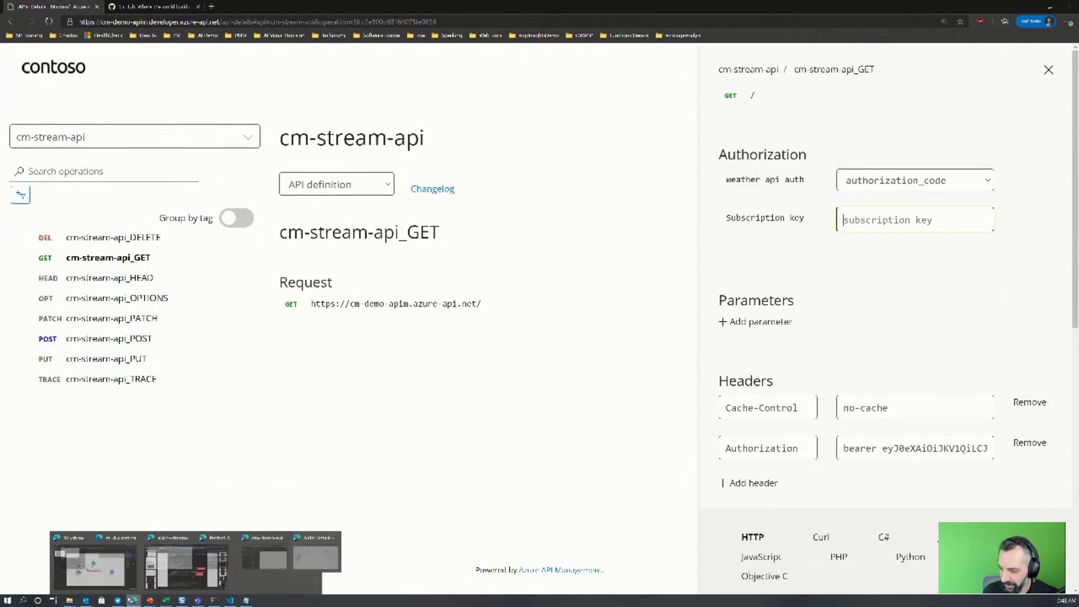
mouse_move(196, 559)
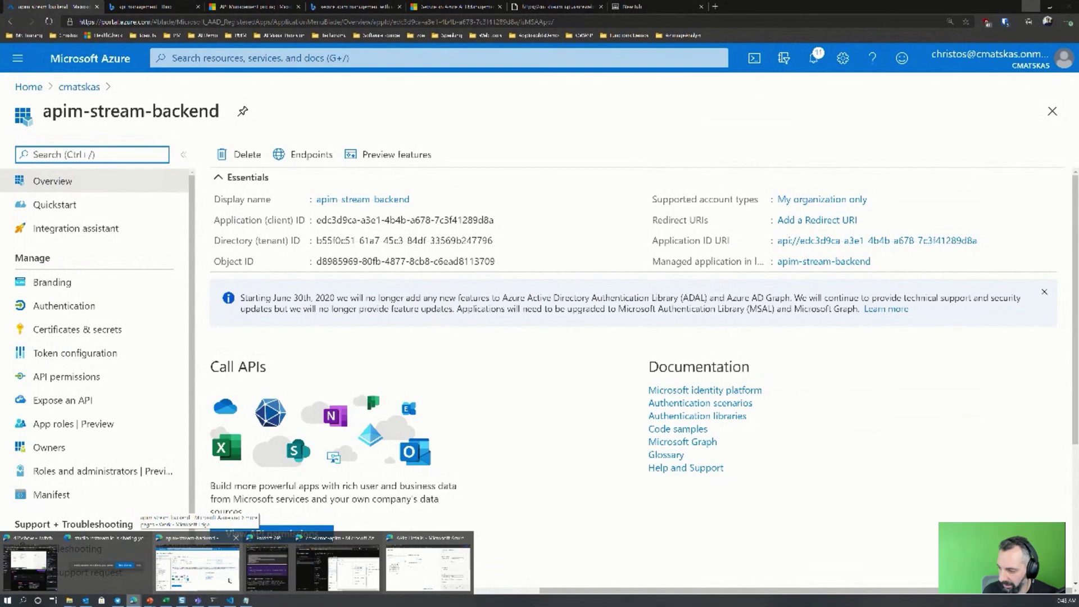
Step: Return to the cm-demo-apim window and open its Subscriptions list
click(337, 564)
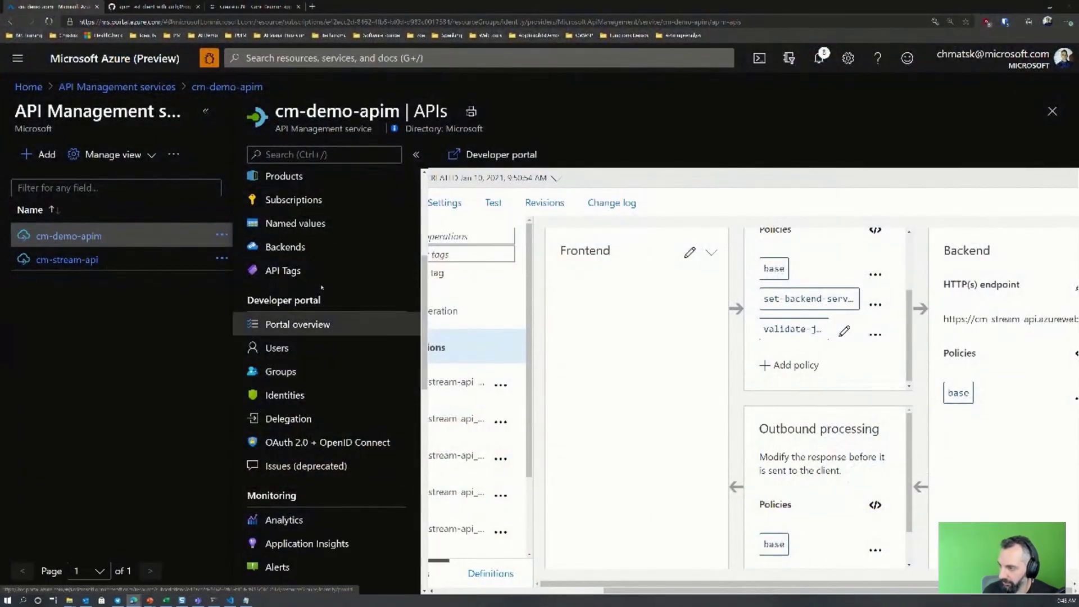
scroll(309, 419, down, 5)
scroll(309, 419, up, 6)
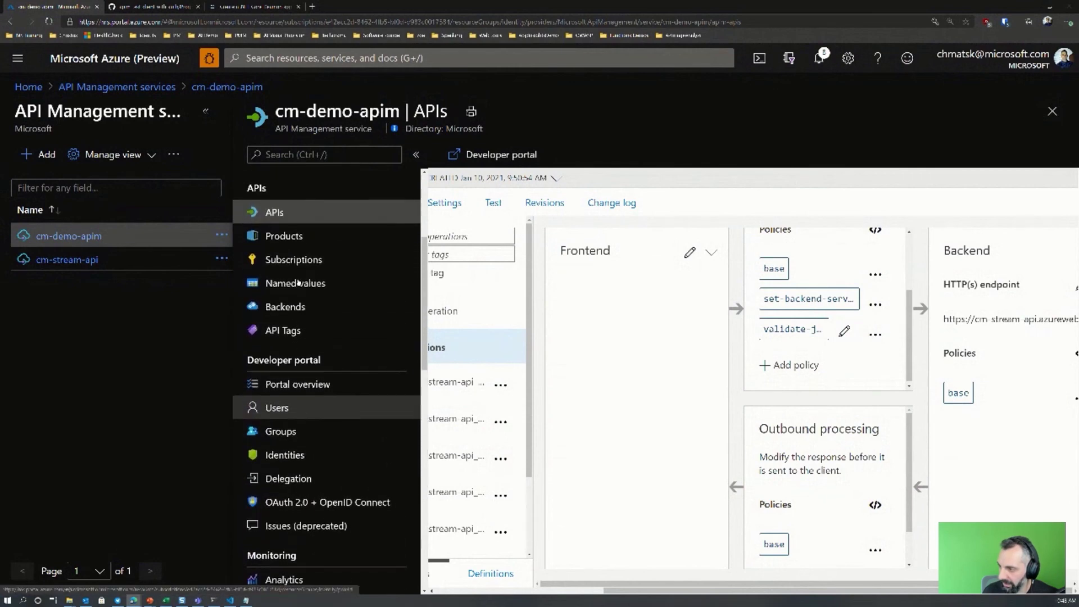
click(286, 260)
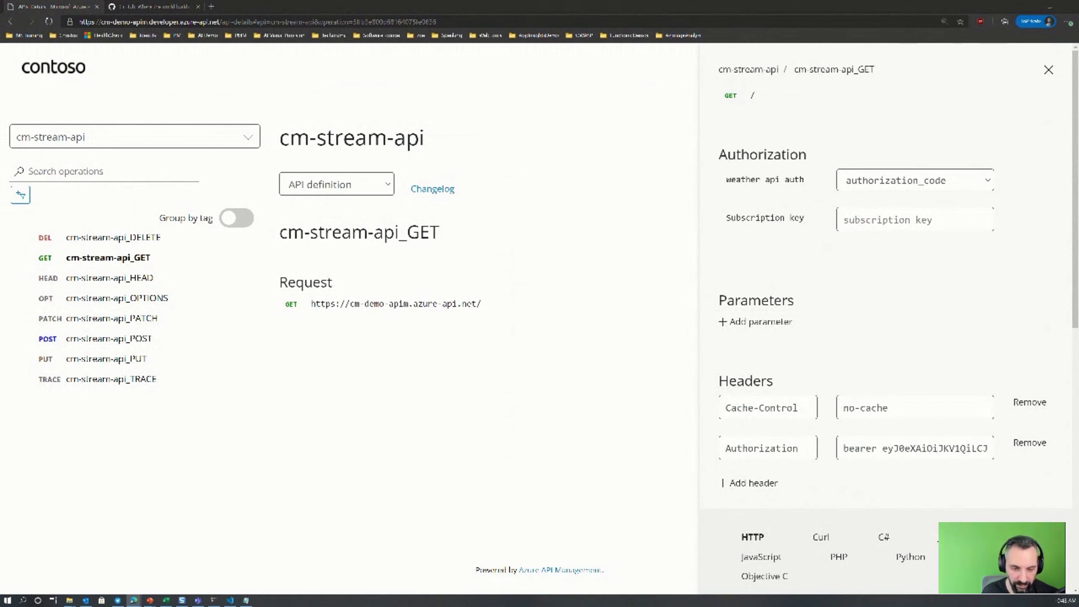
Step: Paste the subscription key into the test console and send the GET request
click(843, 224)
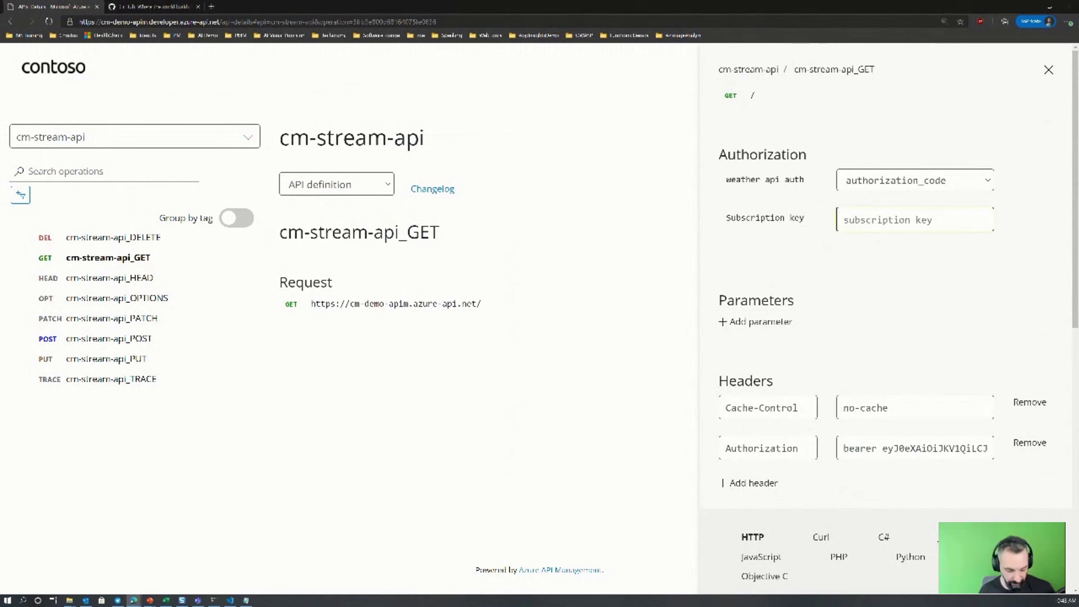
key(ctrl+v)
click(830, 257)
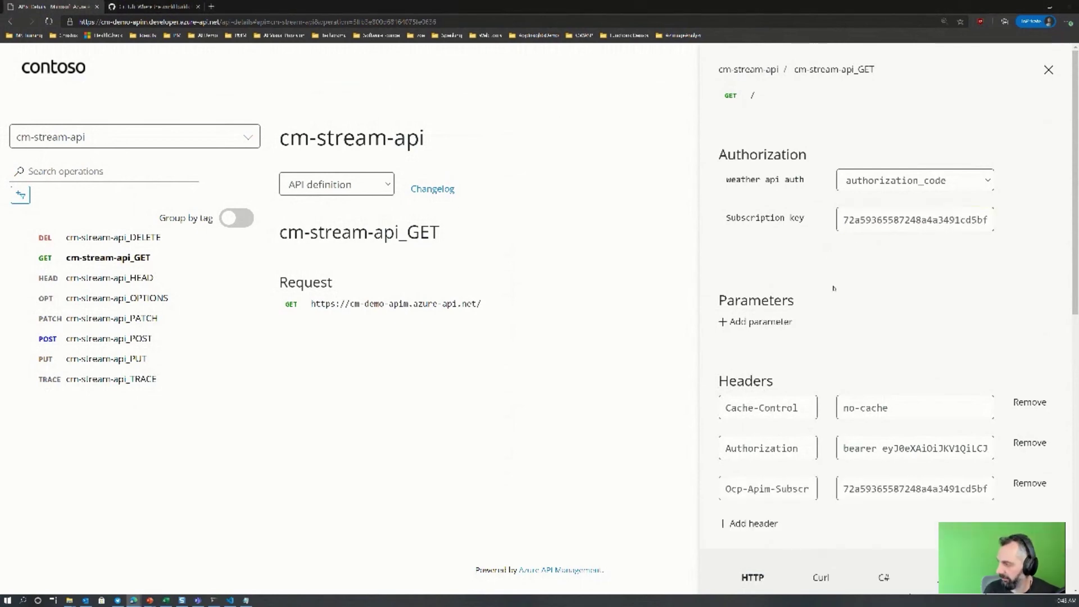
scroll(831, 258, down, 3)
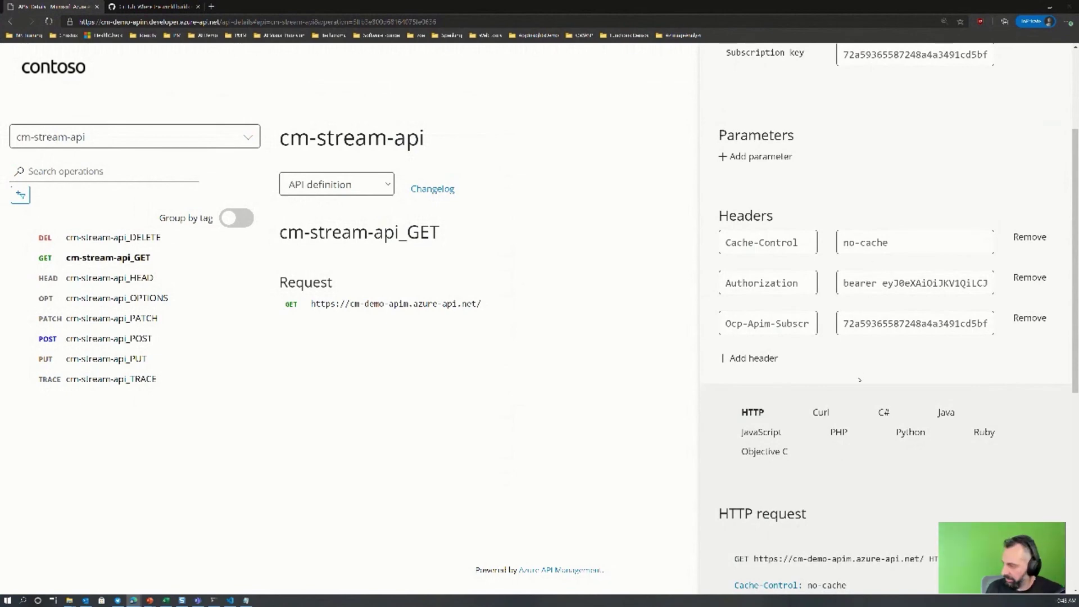
scroll(884, 141, down, 5)
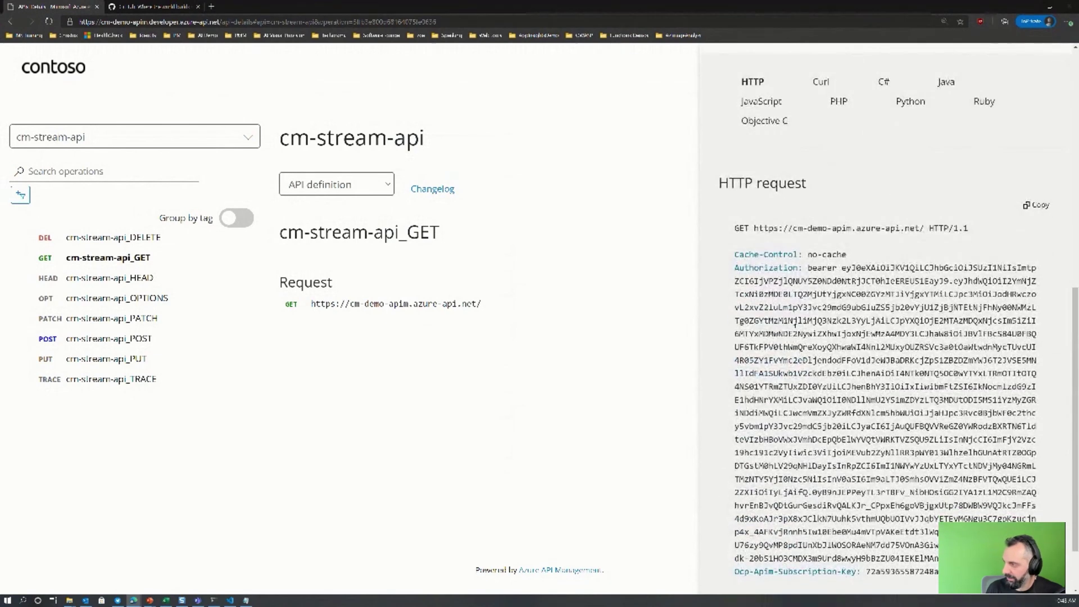
scroll(805, 566, down, 2)
click(800, 562)
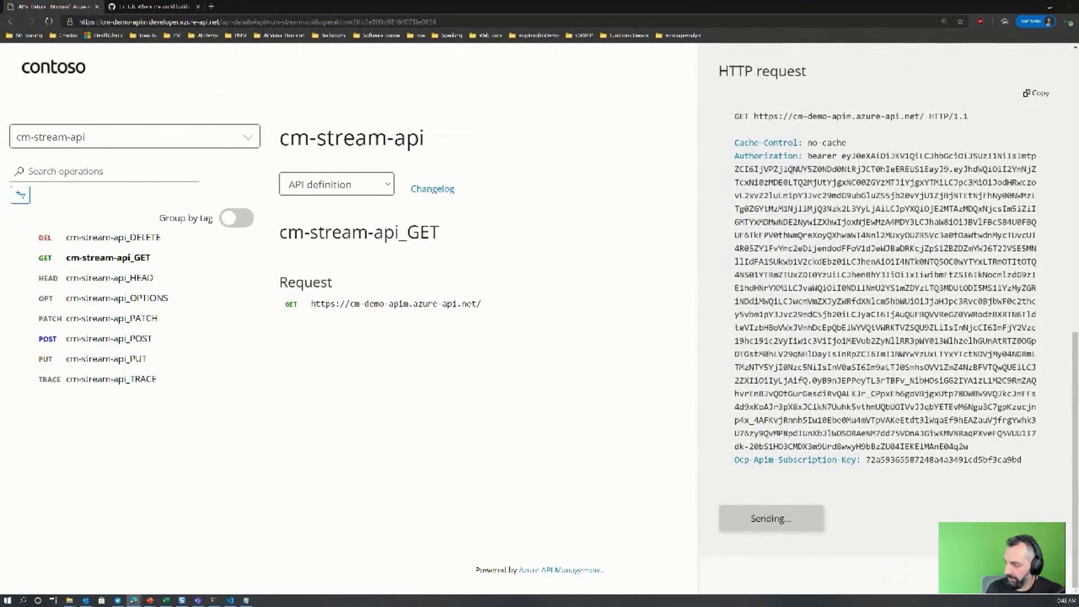
Step: Highlight the 401 access token error message and resend the request
scroll(885, 337, down, 4)
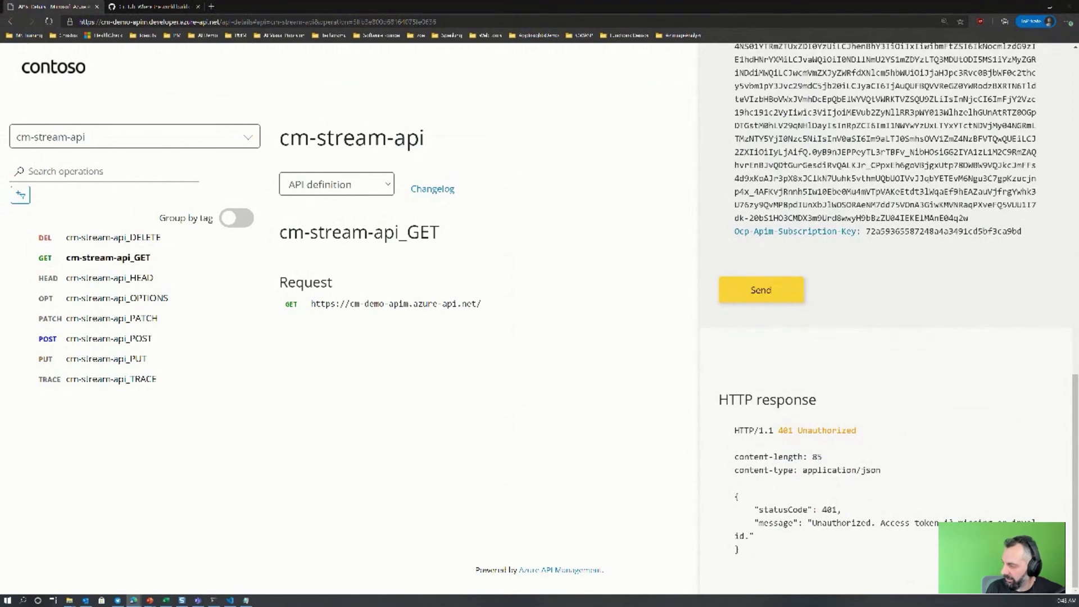
drag(934, 522, 1071, 526)
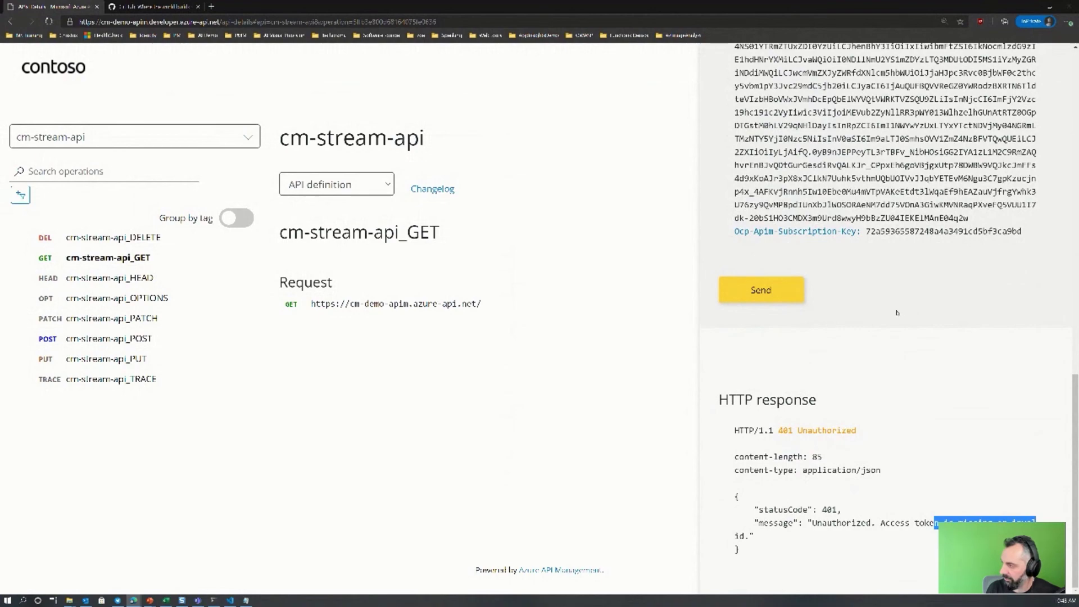
scroll(897, 312, up, 5)
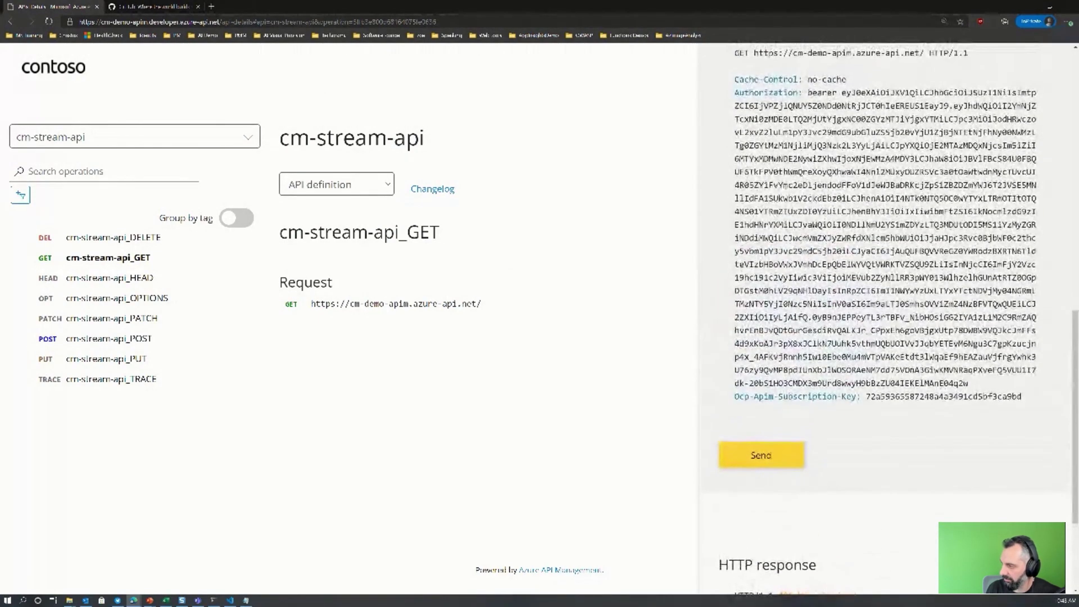
click(761, 537)
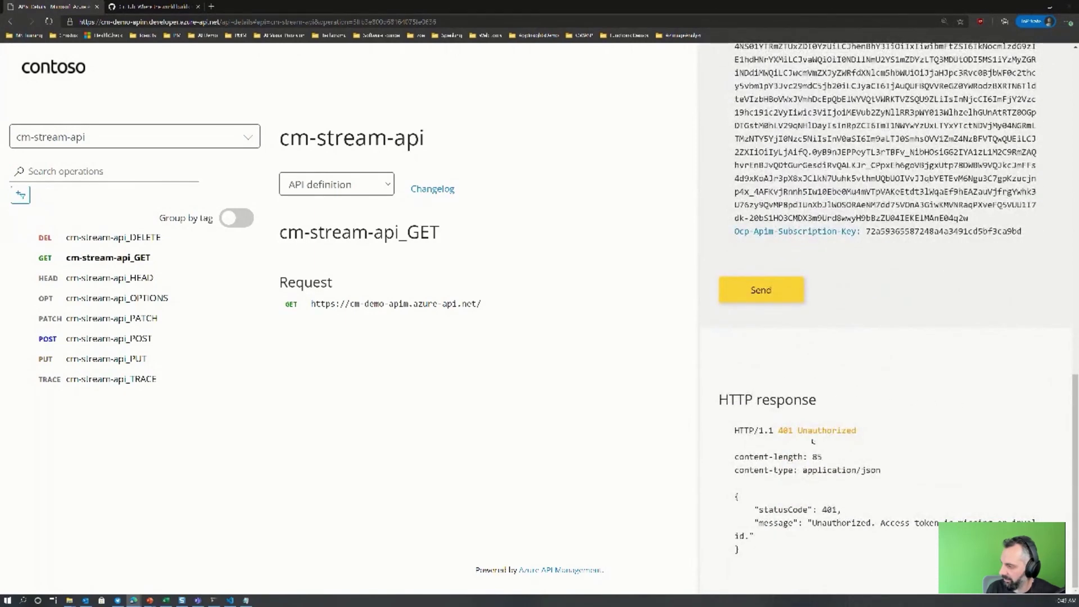
Step: Move the browser window aside and bring the Microsoft Docs page to the front
scroll(813, 438, up, 10)
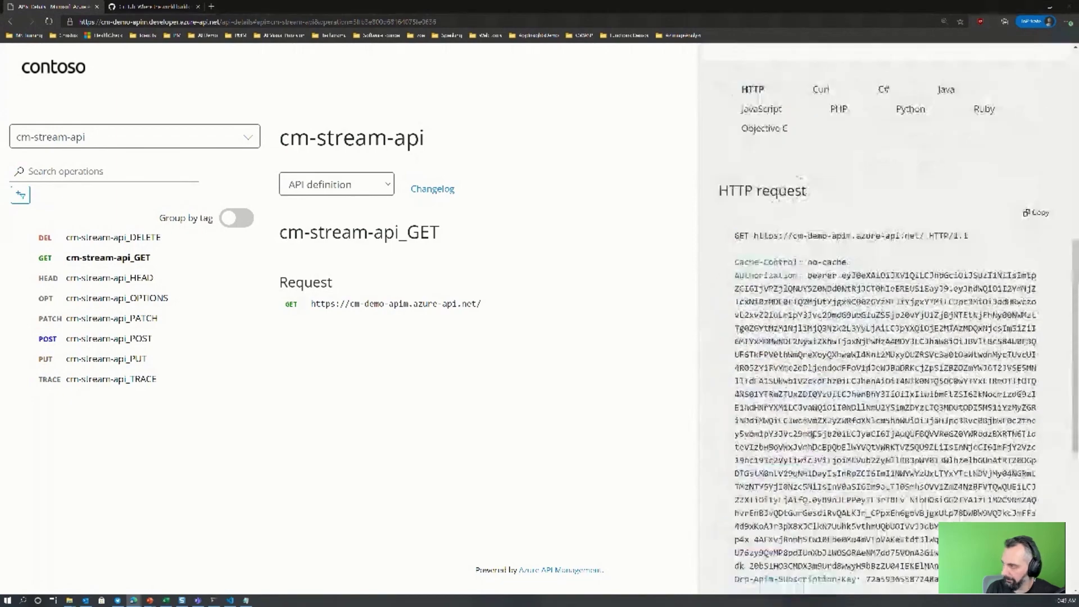
scroll(813, 435, up, 3)
drag(539, 7, 776, 100)
click(170, 207)
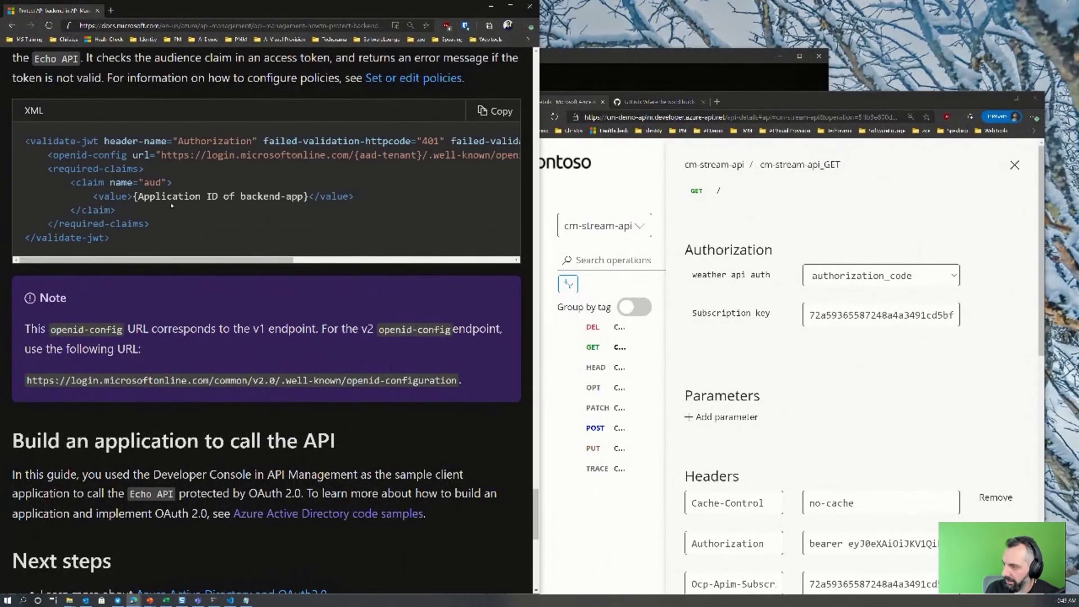
Step: Copy the v2.0 openid-configuration URL from the Note and maximize the Azure portal window
drag(241, 261, 284, 271)
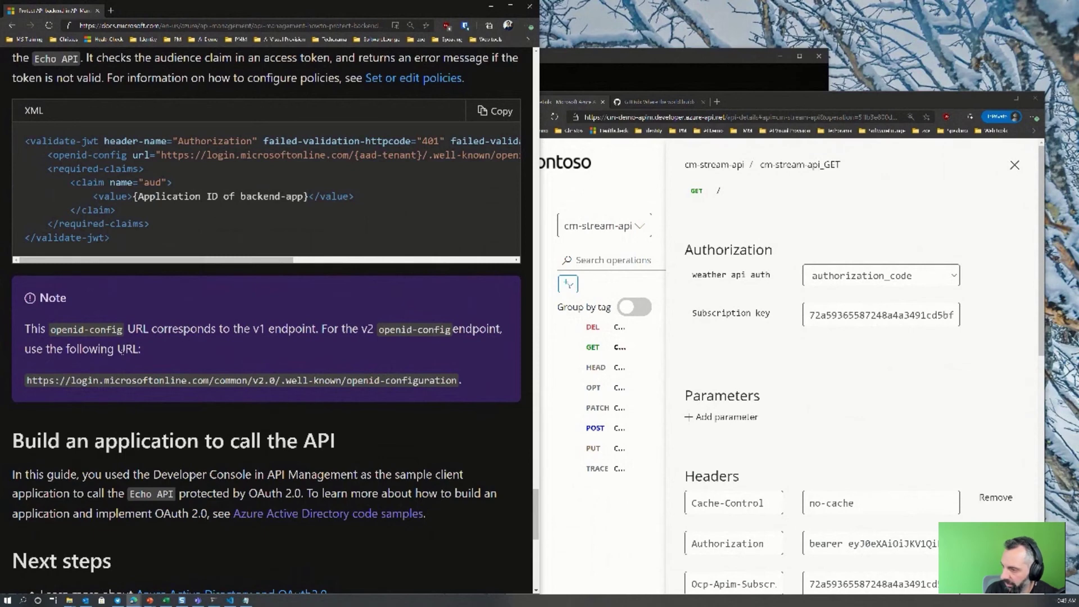
drag(460, 382, 38, 383)
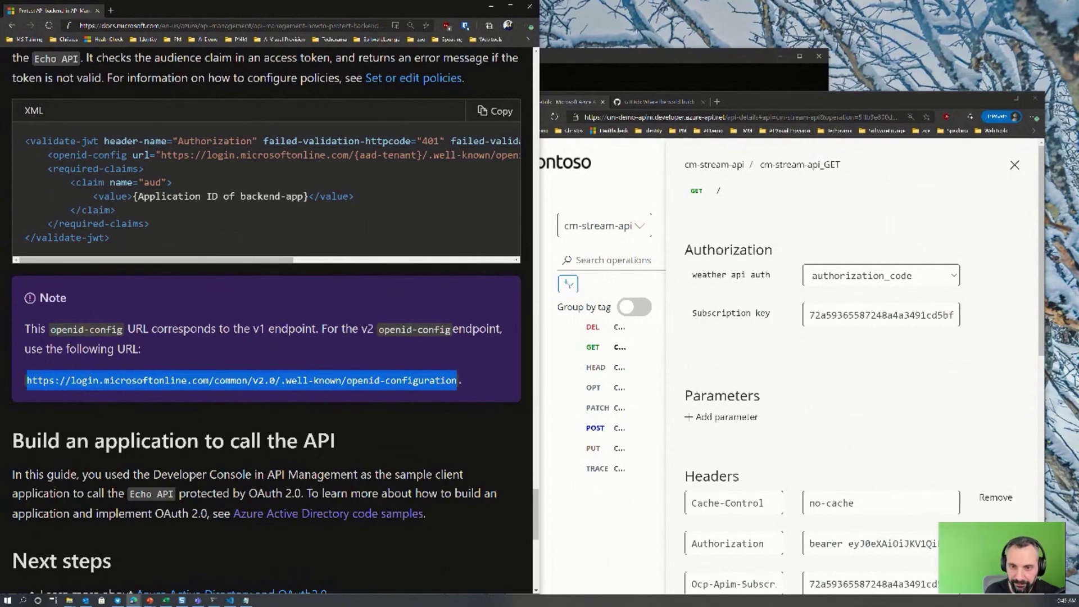
key(alt+Tab)
key(super+Up)
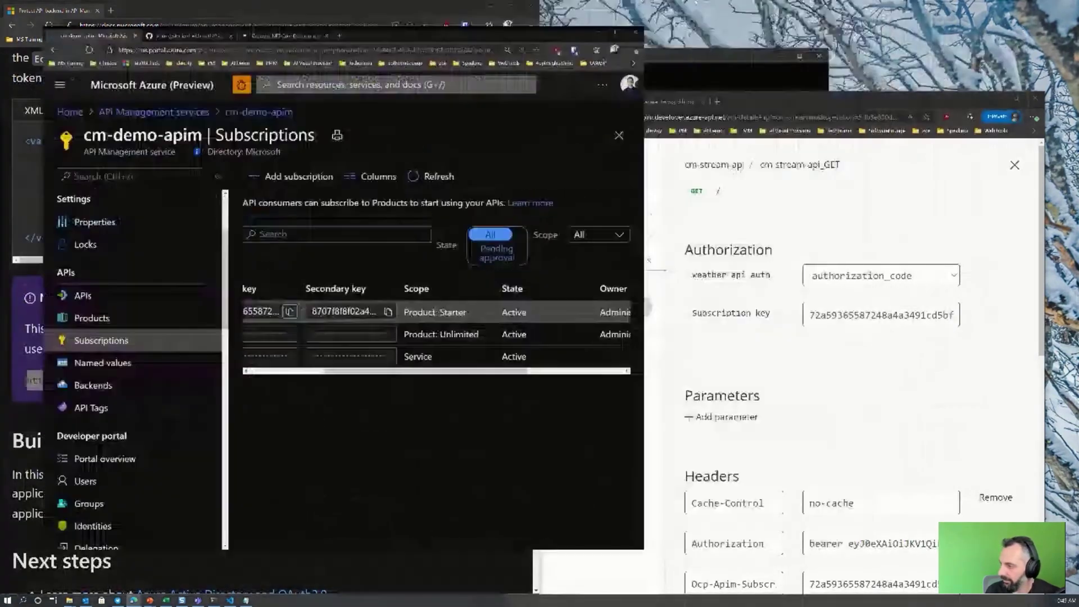
Step: Browse the cm-demo-apim notifications page and resource menu
scroll(390, 440, down, 10)
click(302, 374)
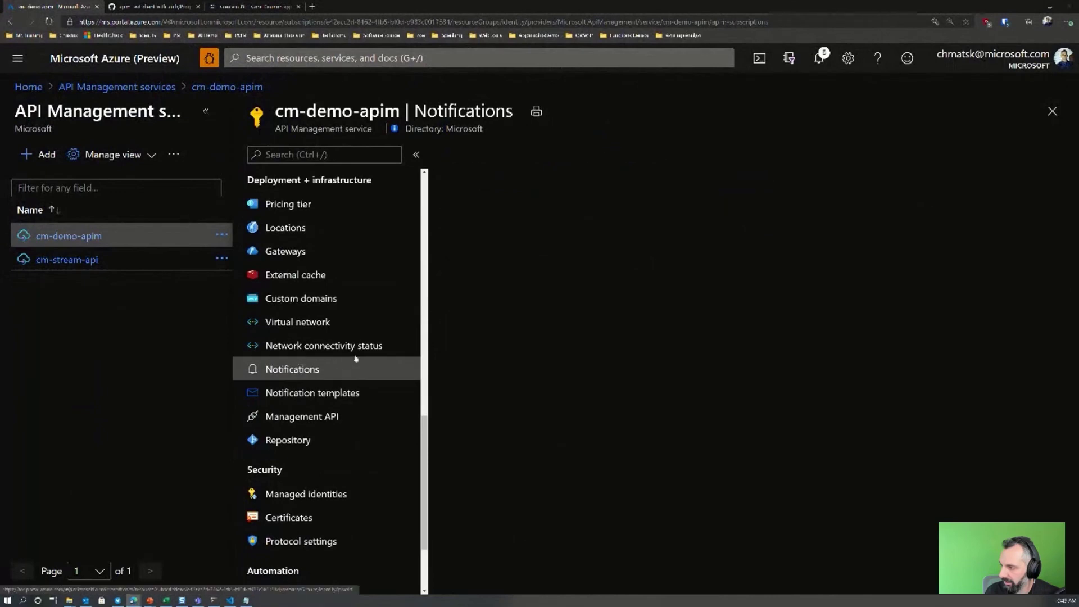
scroll(349, 337, up, 10)
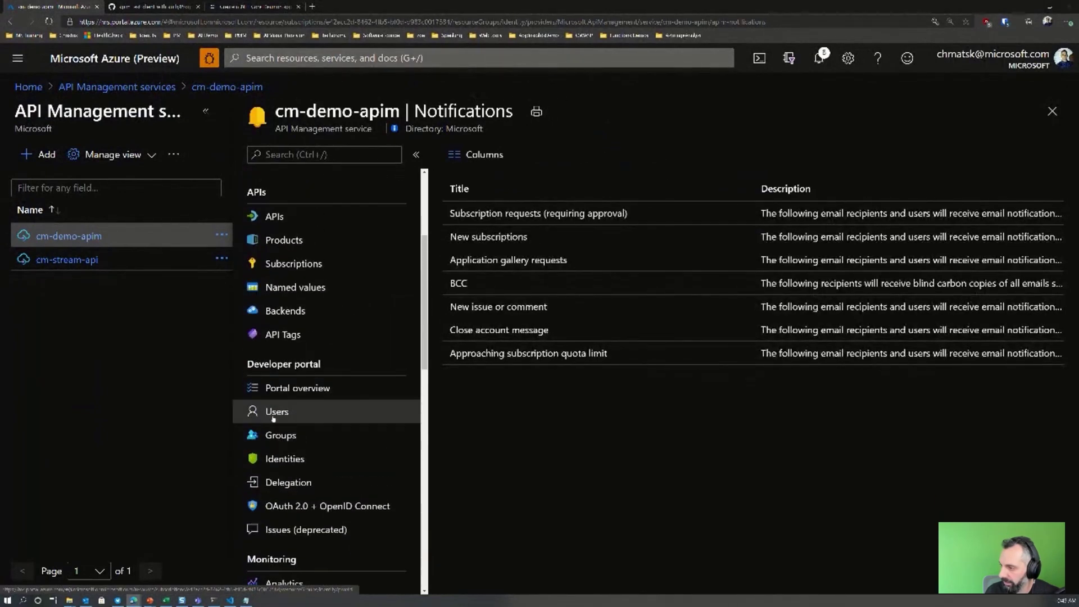
scroll(281, 472, down, 3)
scroll(287, 444, down, 4)
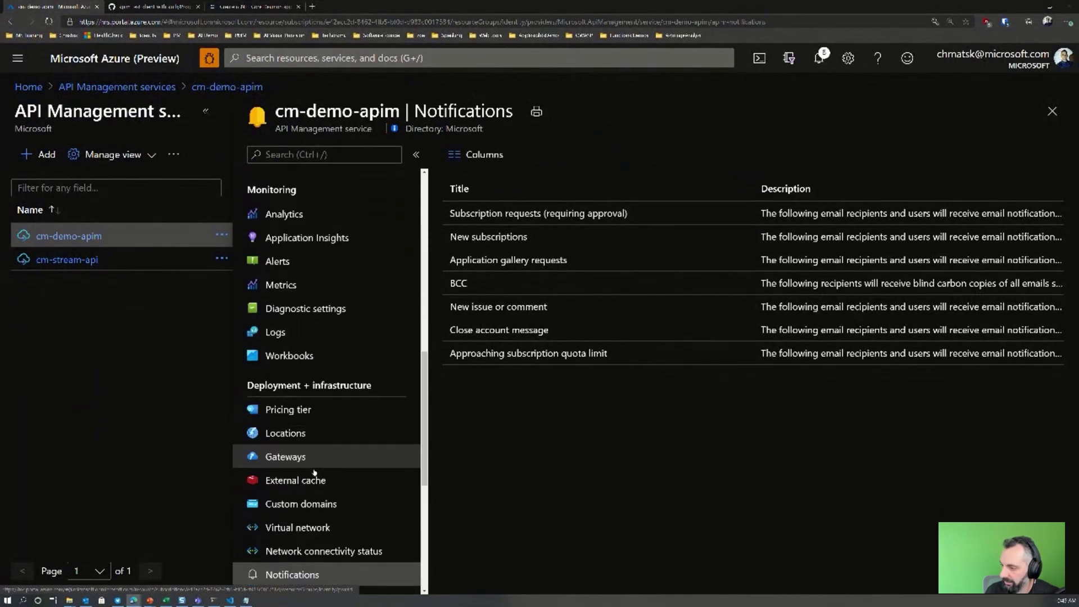
scroll(298, 416, up, 3)
scroll(299, 408, up, 2)
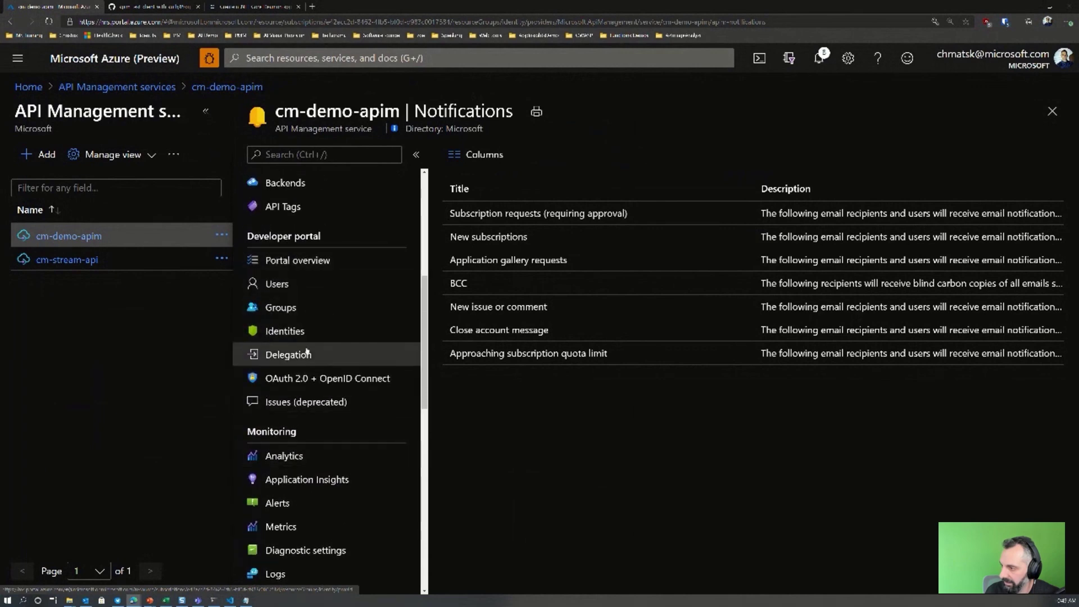
scroll(292, 354, up, 3)
Step: Open cm stream api from the APIs list and bring up its all-operations policy XML
click(298, 286)
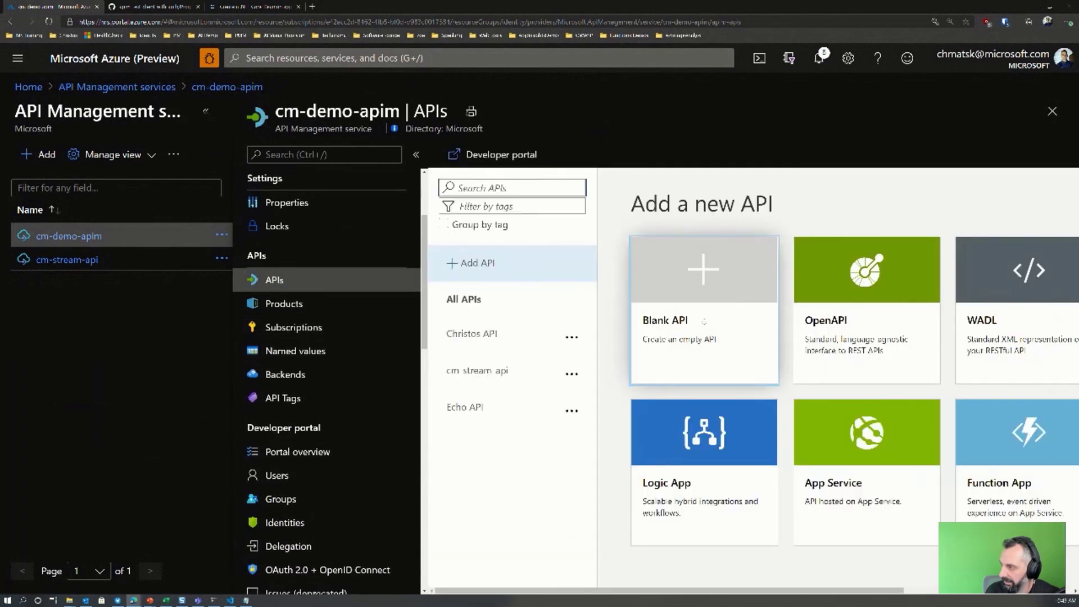
click(476, 371)
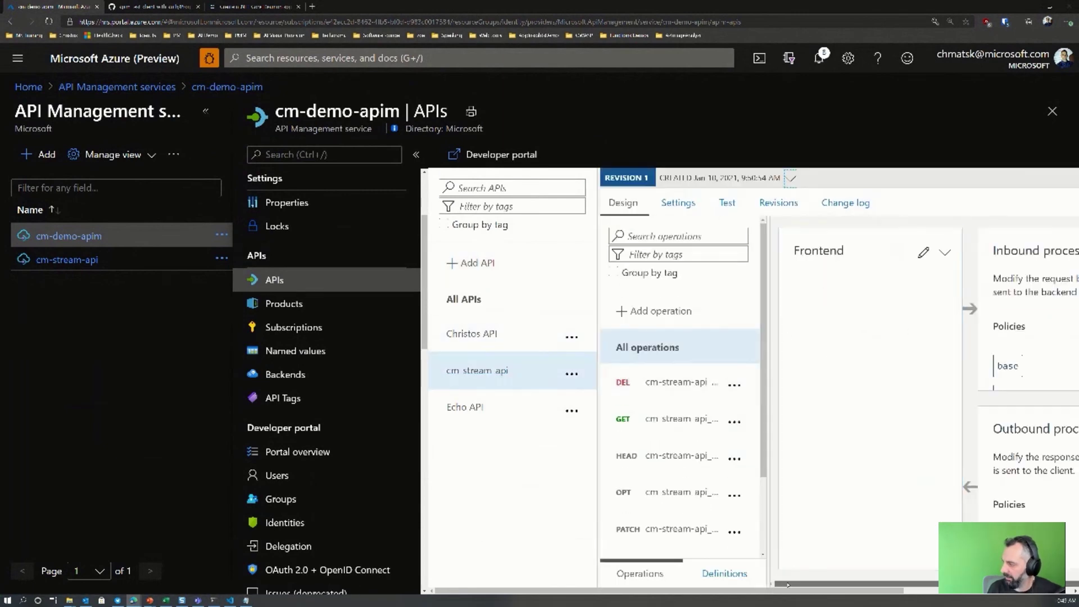
scroll(1063, 305, right, 2)
scroll(1064, 306, down, 2)
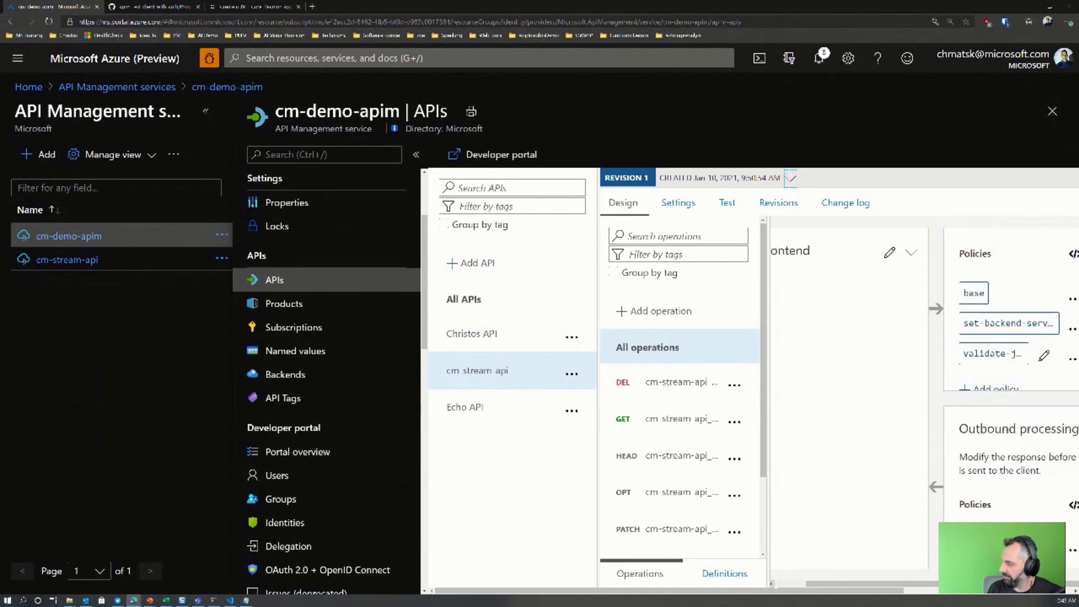
scroll(936, 365, right, 5)
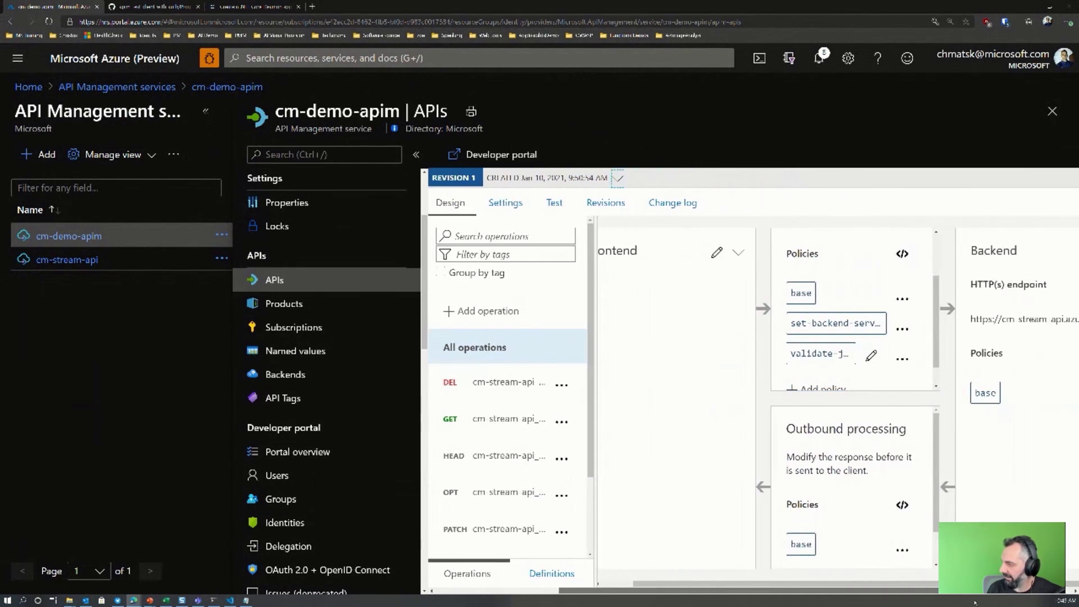
click(1046, 352)
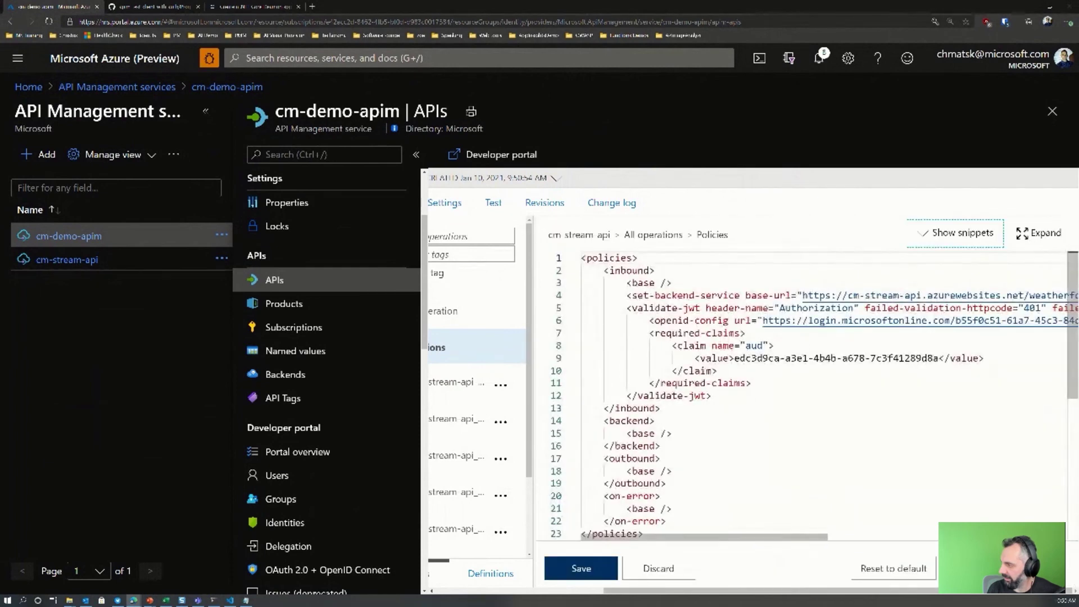
Step: Paste the common v2.0 openid-configuration URL over line 6's openid-config URL and save the policy
scroll(764, 474, right, 3)
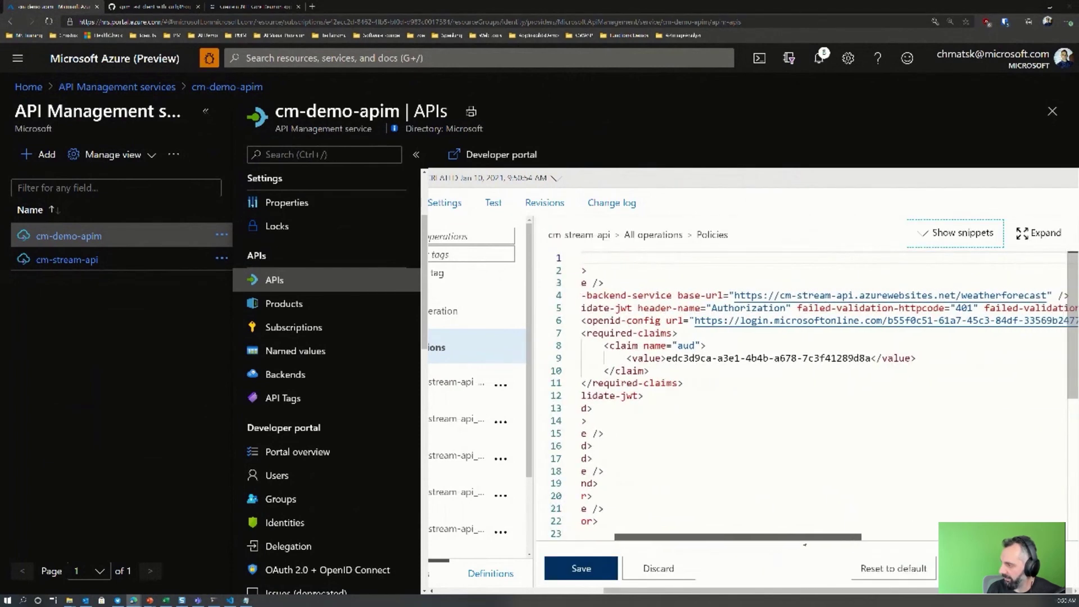
click(714, 320)
drag(713, 321, 1045, 321)
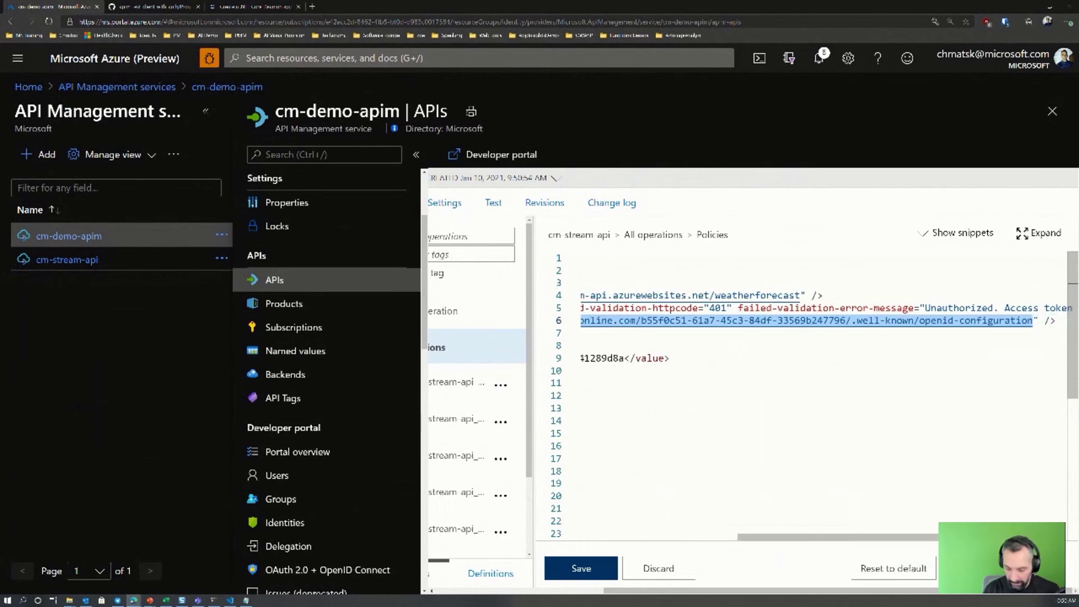
text(https://login.microsoftonline.com/common/v2.0/.well-known/openid-configuration)
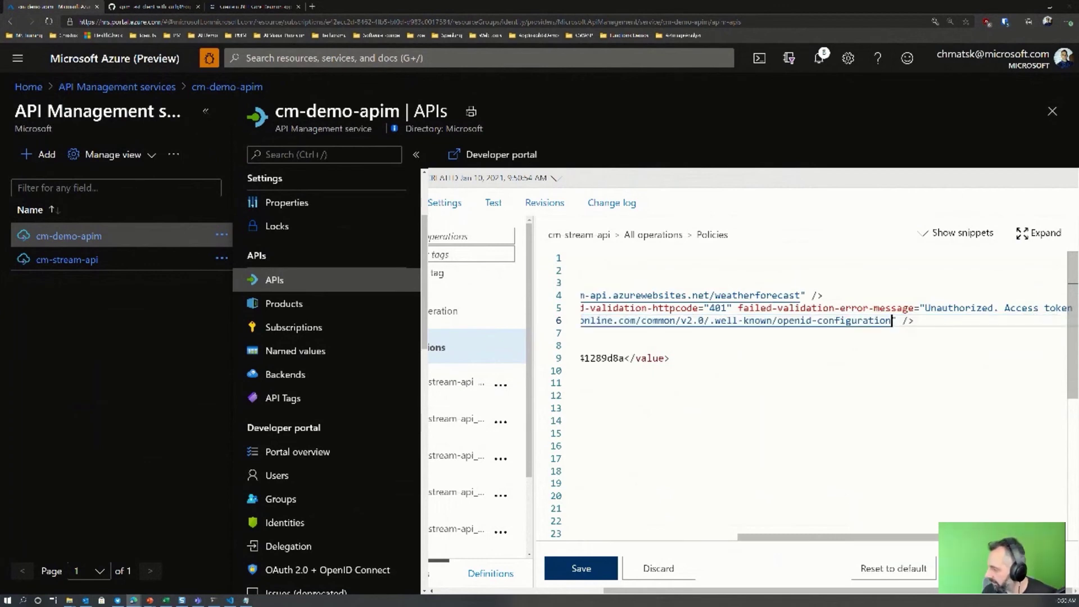
drag(838, 537, 725, 540)
click(604, 571)
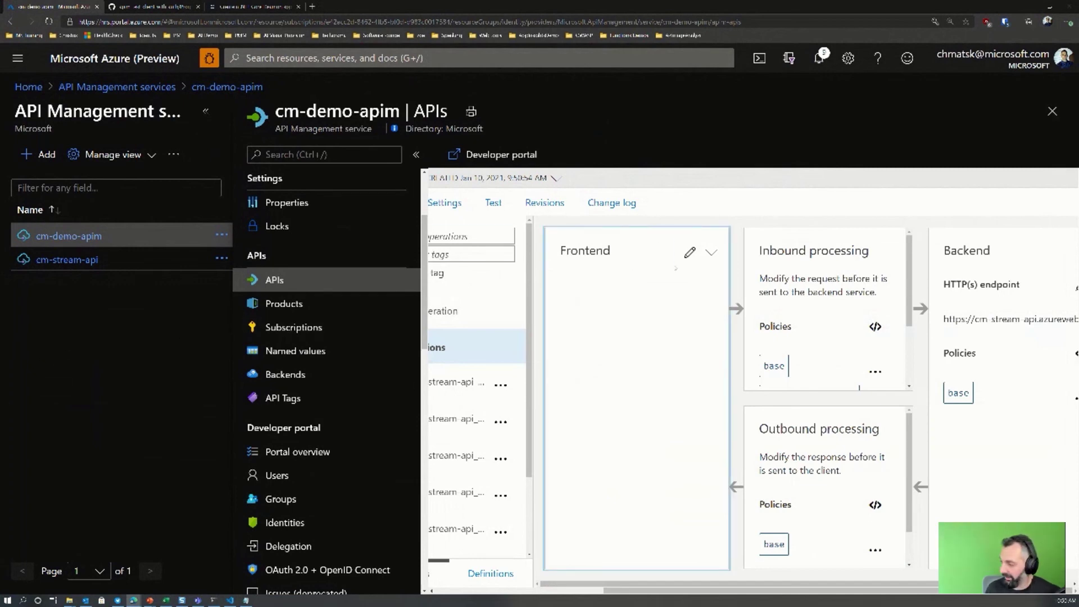
drag(641, 590, 472, 590)
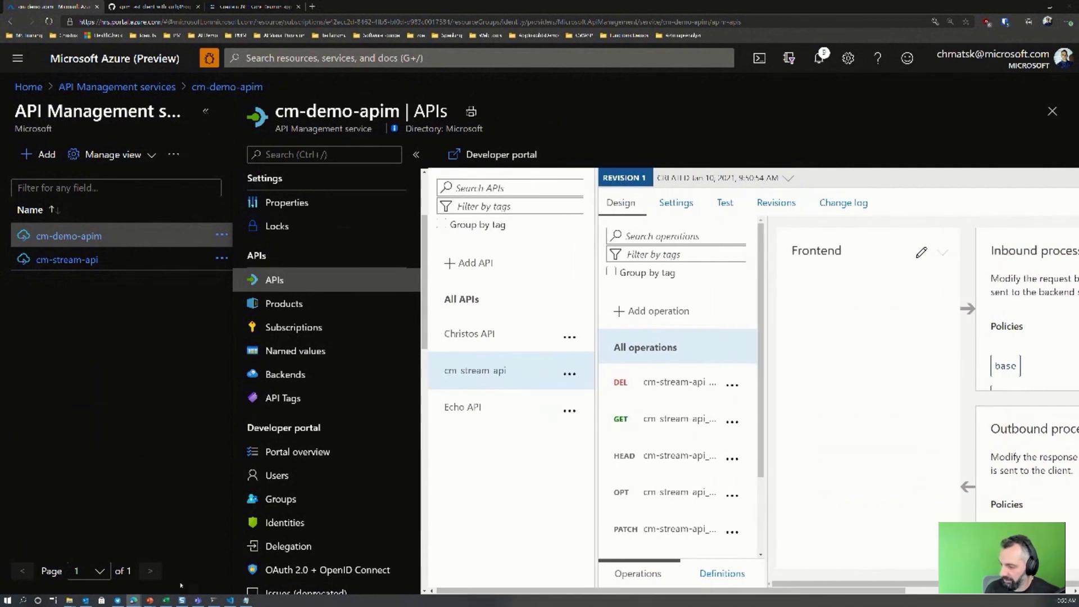
Step: Maximize and reload the developer portal, reopen the cm-stream-api_GET Try it console, then return to Azure Portal
mouse_move(141, 600)
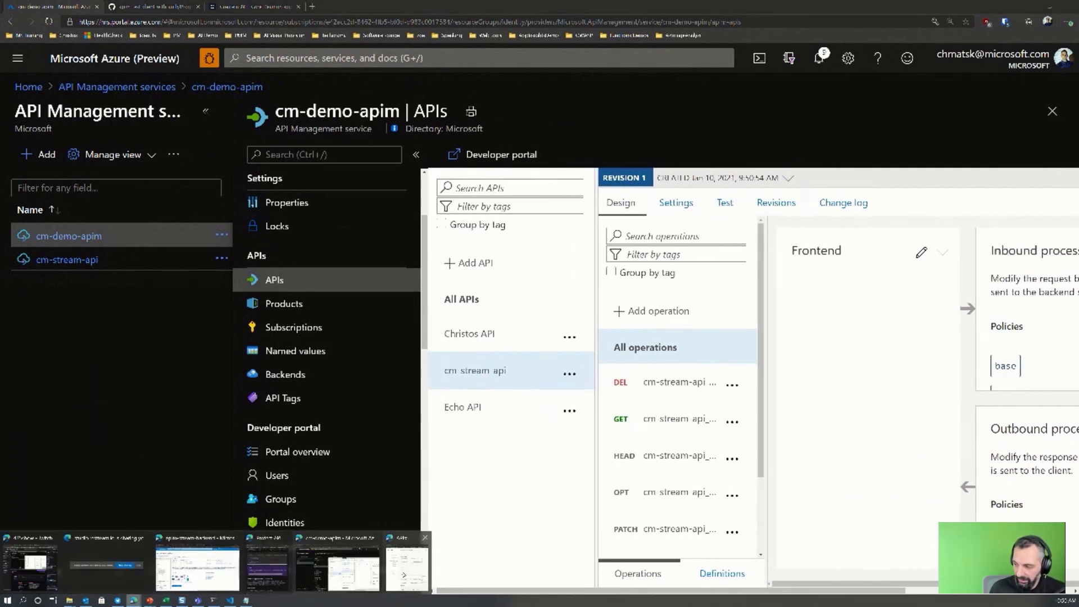
click(362, 562)
key(super+Up)
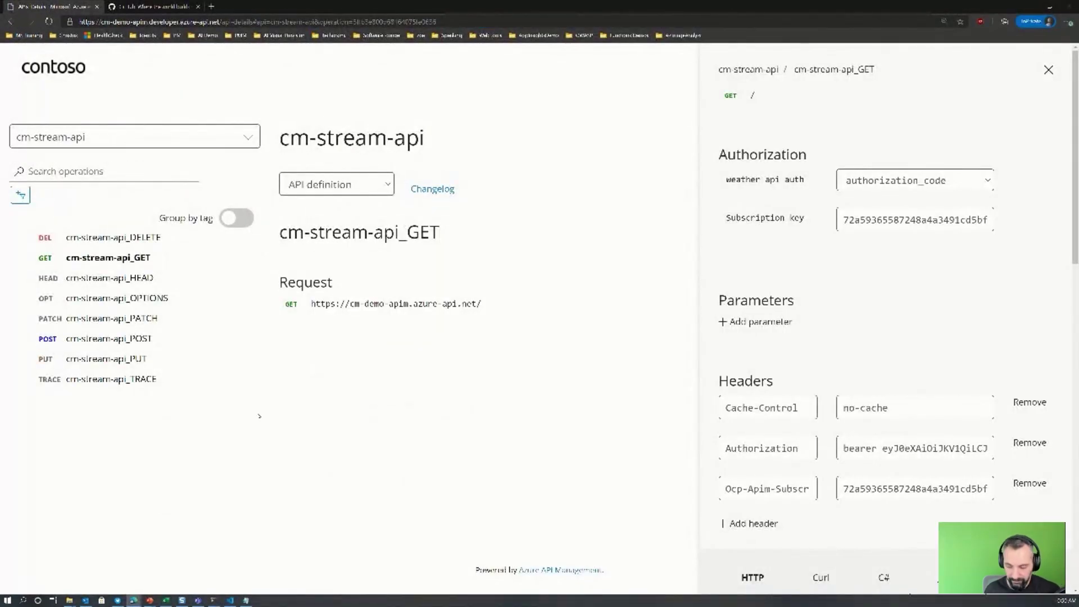
key(F5)
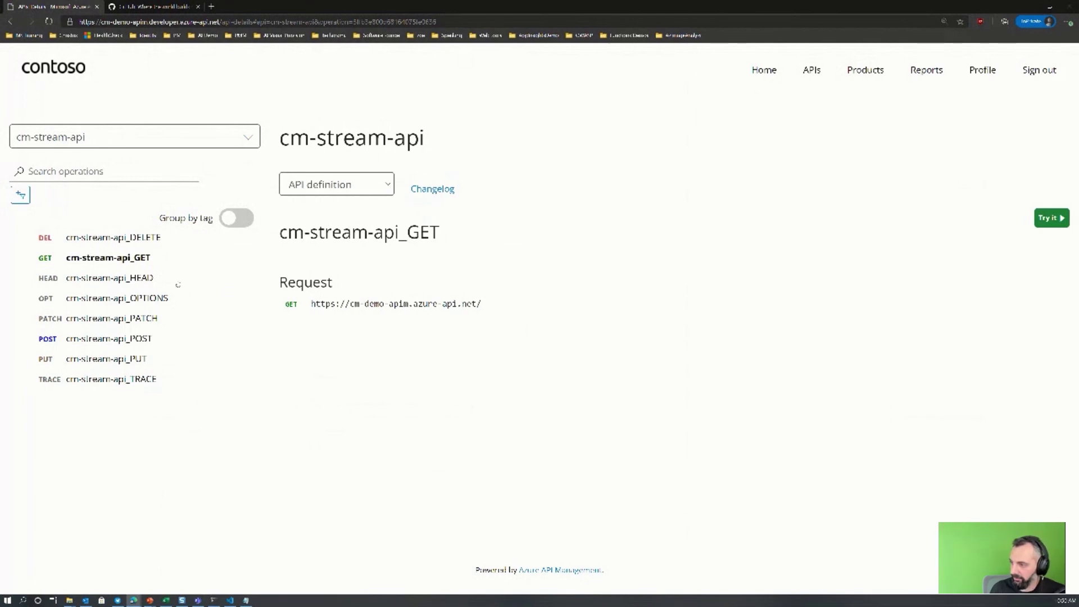
click(1064, 218)
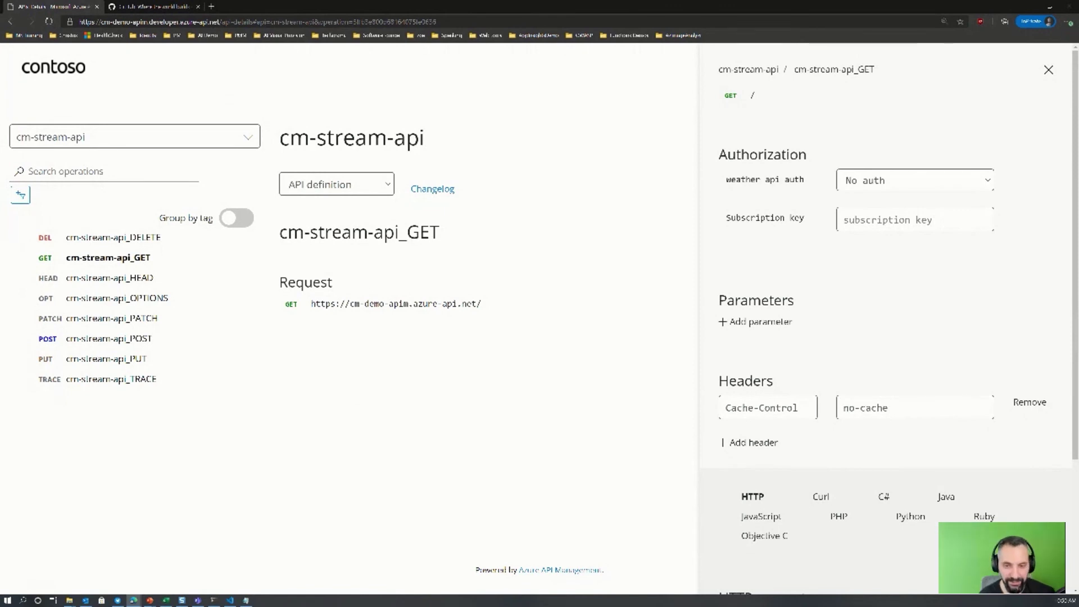
mouse_move(135, 596)
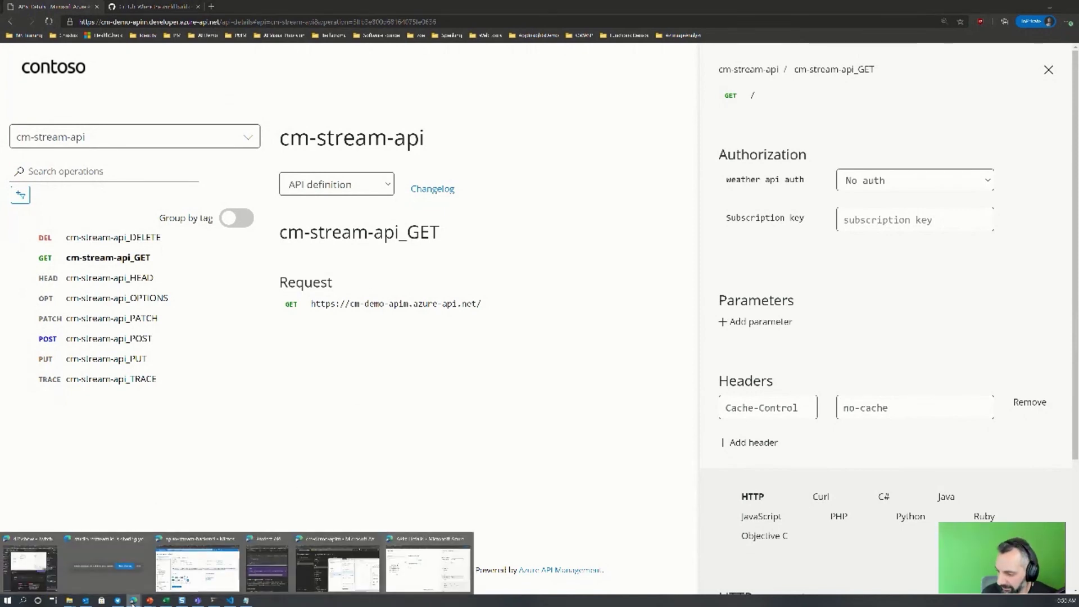
click(308, 573)
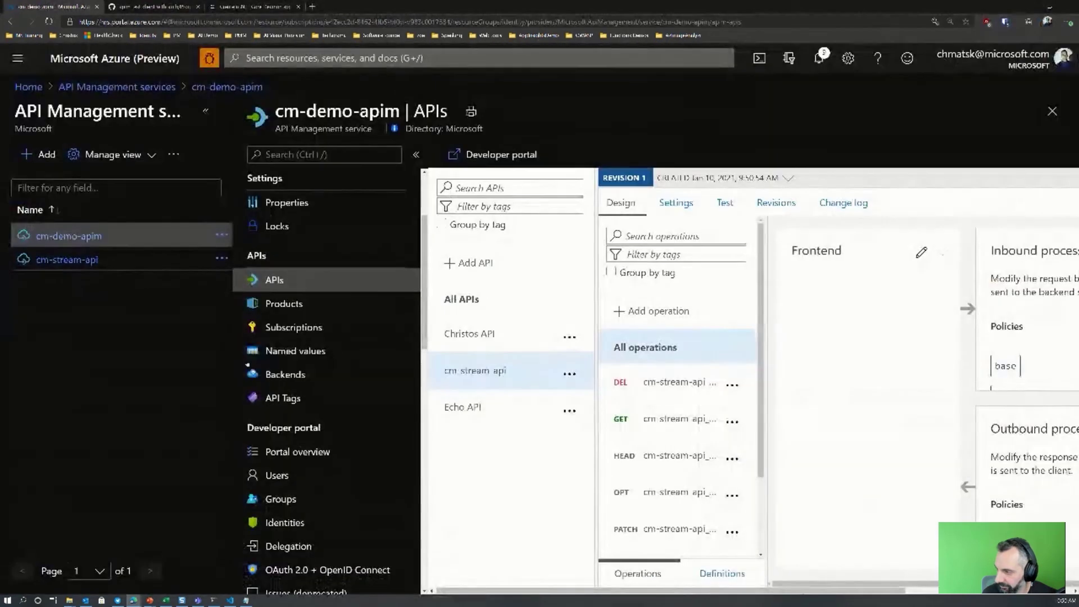
Step: Reveal the Product: Starter subscription keys, then return to the test console's subscription key field
click(294, 327)
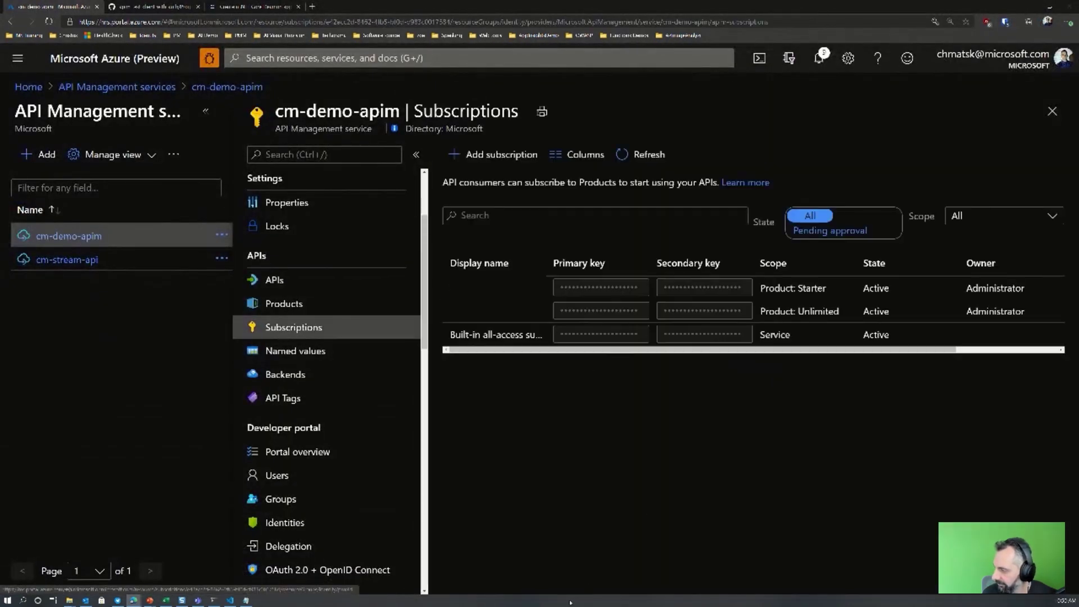
scroll(864, 352, right, 5)
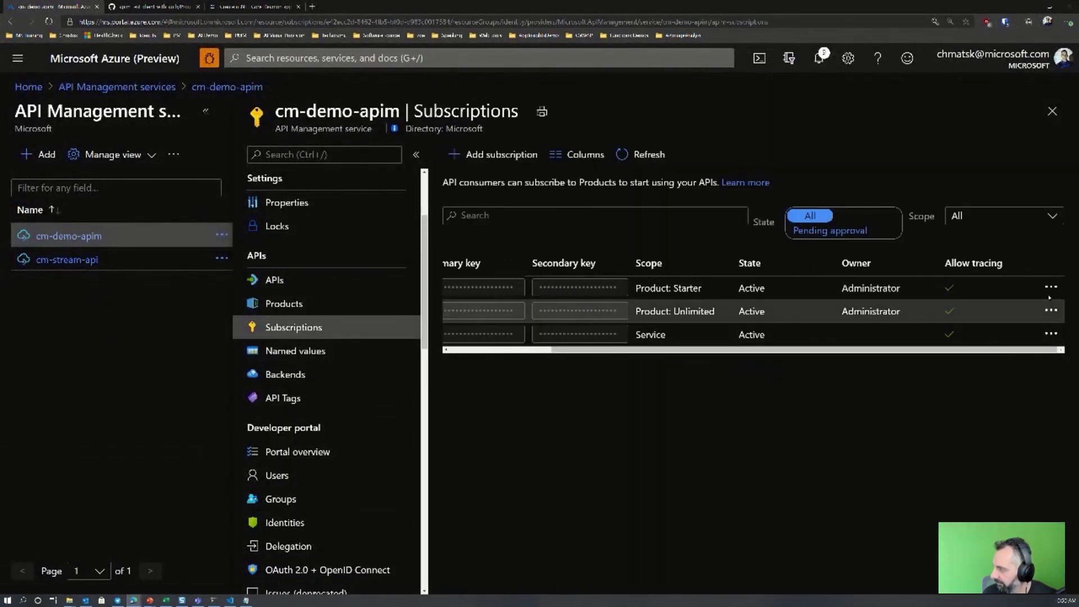
click(1051, 287)
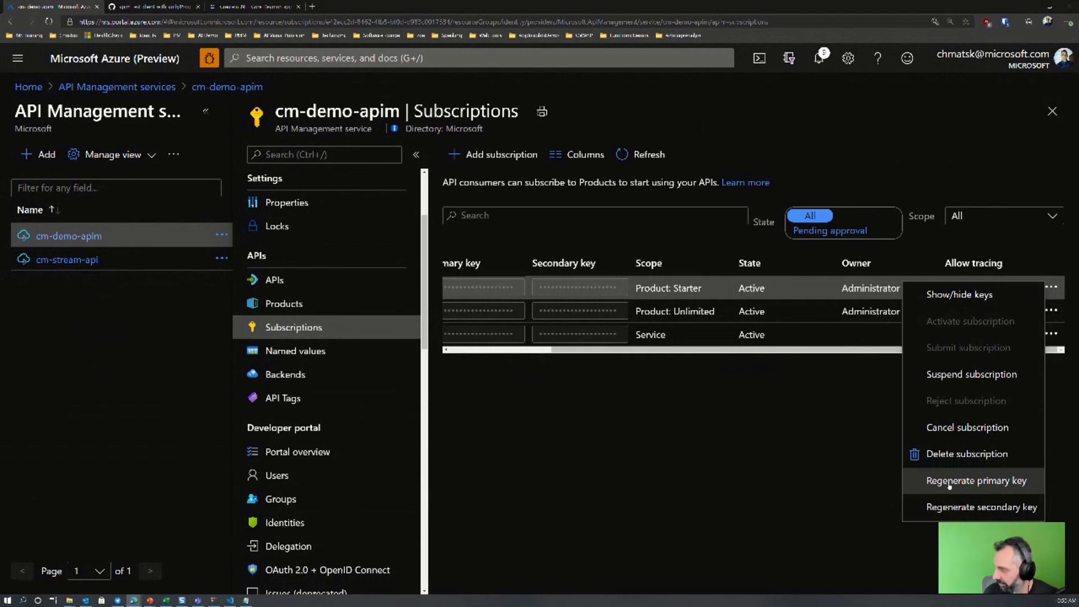
click(953, 295)
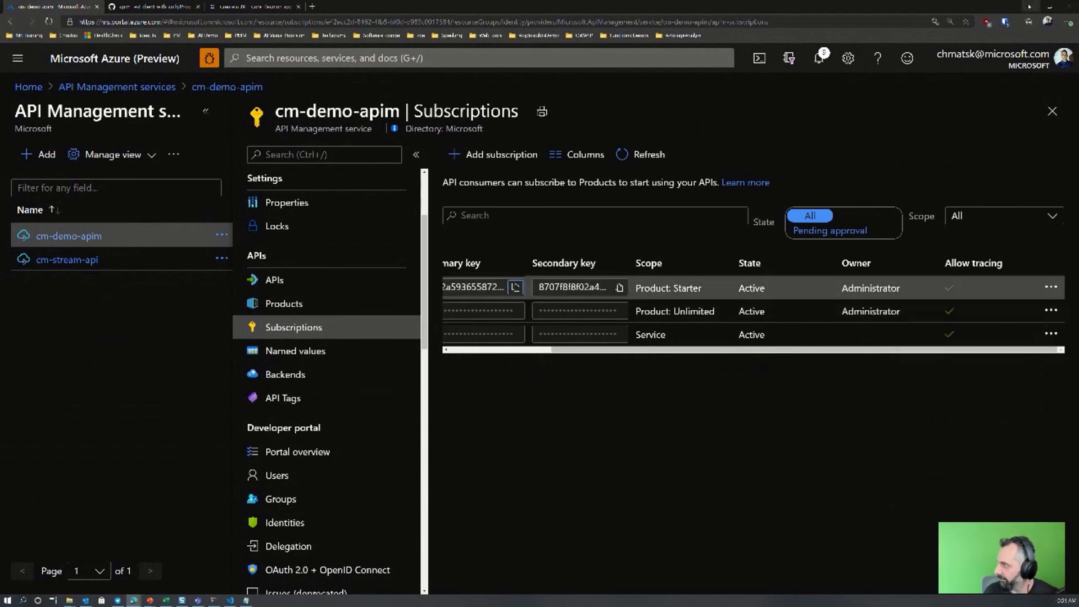
key(alt+Tab)
click(914, 219)
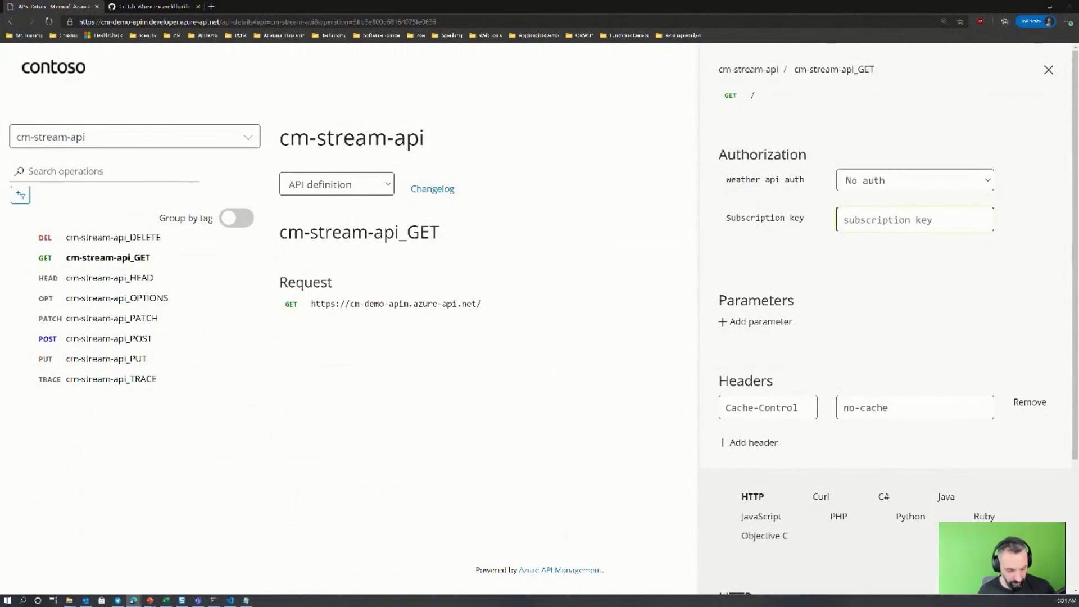
Step: Test cm-stream-api_GET with the pasted subscription key and an authorization_code token, getting 401 Unauthorized
key(ctrl+v)
scroll(907, 325, down, 4)
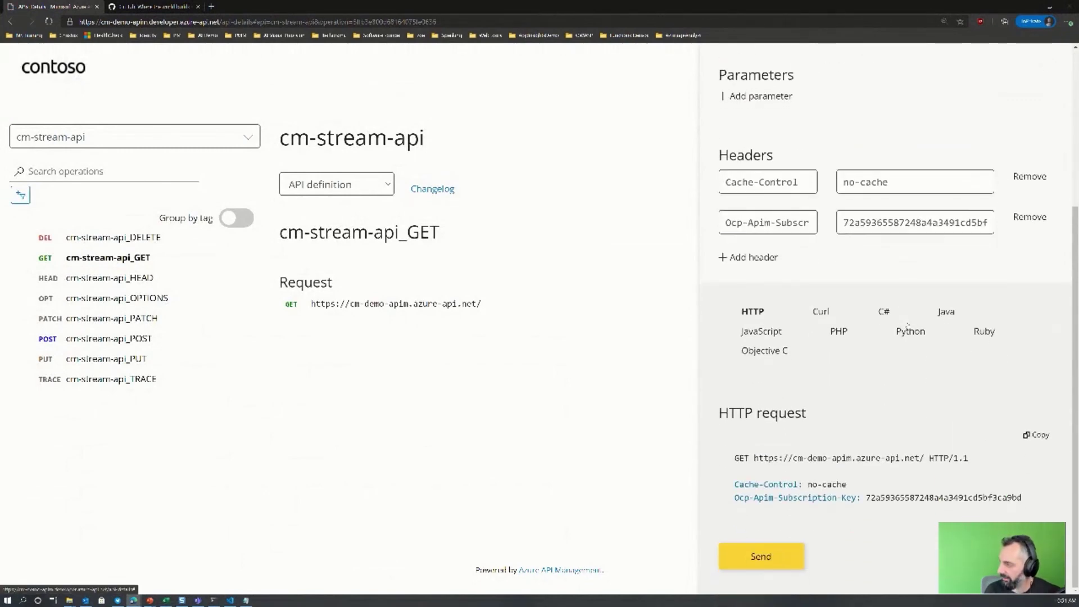
scroll(899, 269, up, 3)
click(904, 120)
click(877, 150)
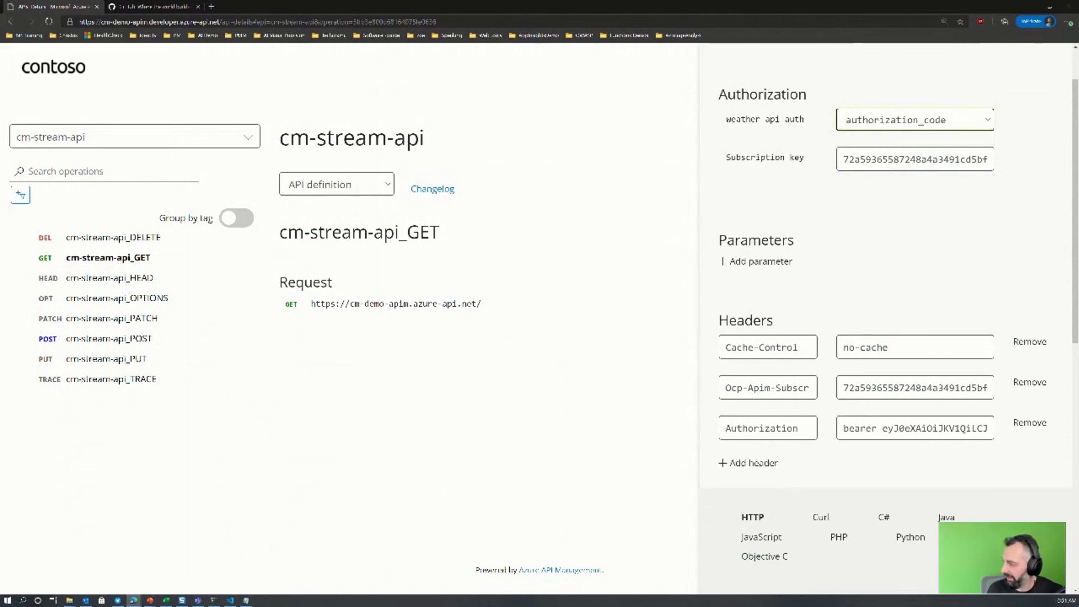
scroll(868, 147, down, 6)
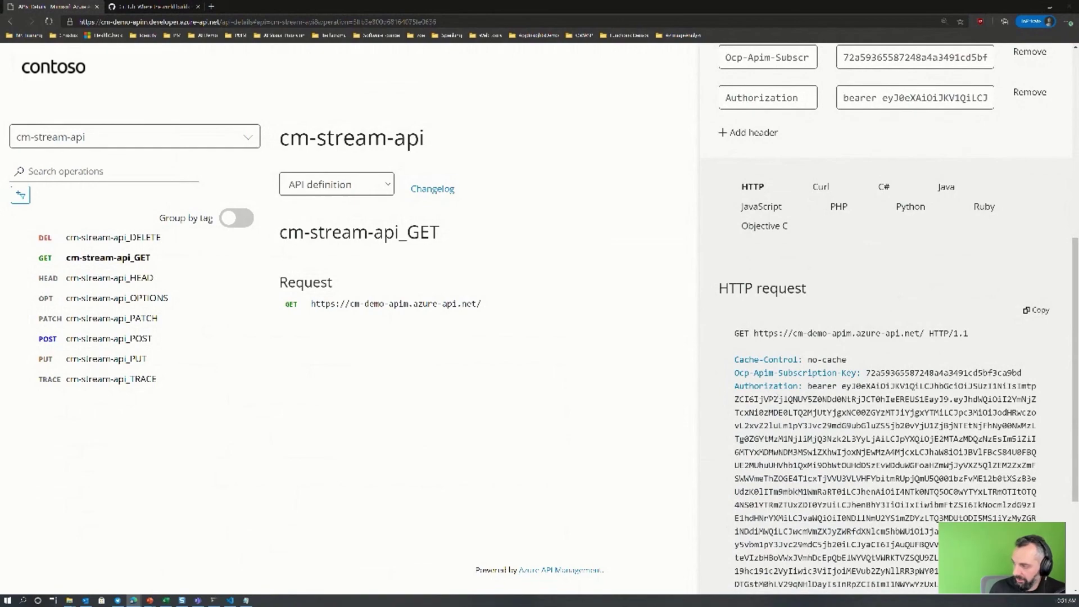
scroll(811, 439, down, 3)
click(761, 558)
Step: Select the bearer token in the sent request and open a new InPrivate browser tab
scroll(761, 559, down, 1)
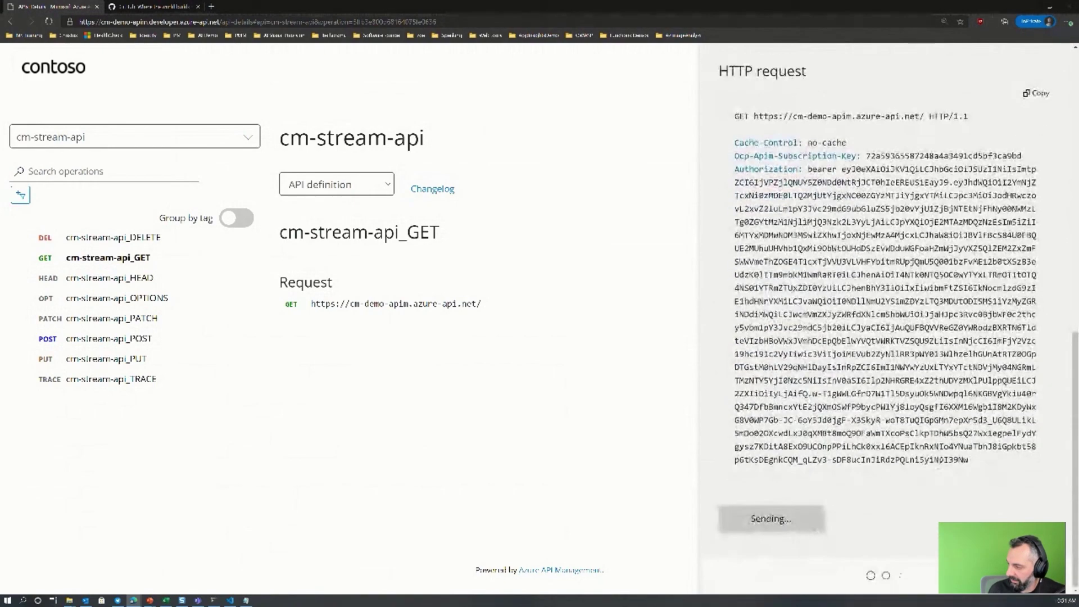
scroll(888, 315, down, 3)
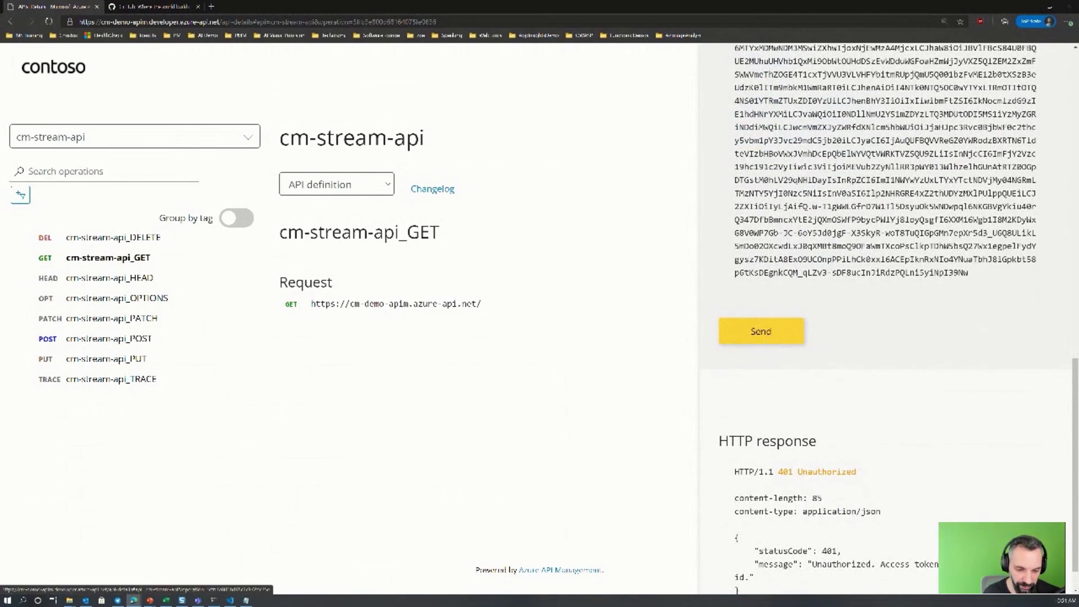
scroll(849, 474, down, 1)
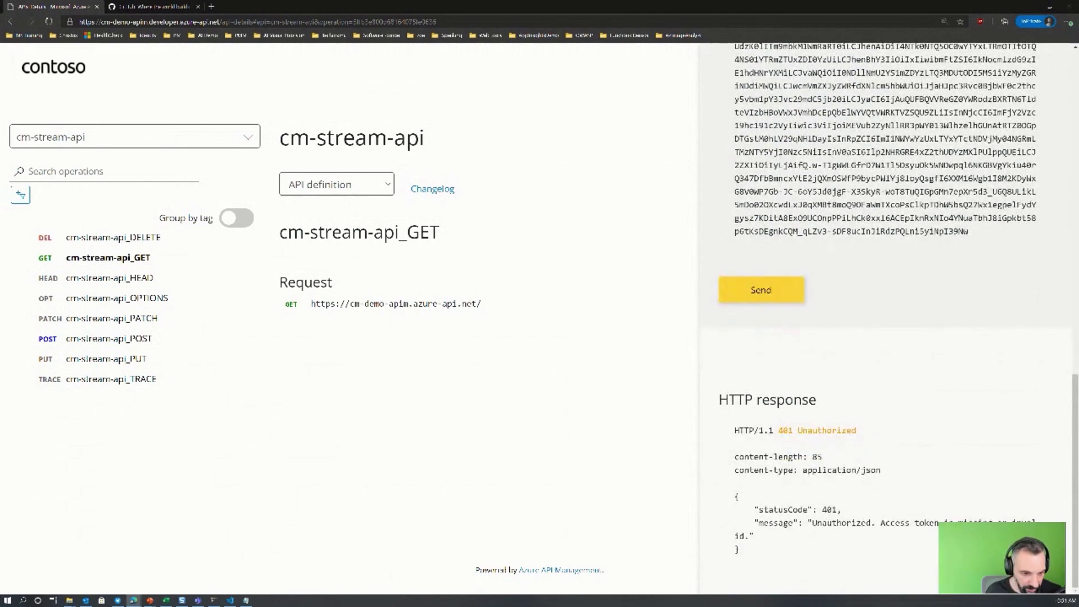
scroll(888, 315, up, 5)
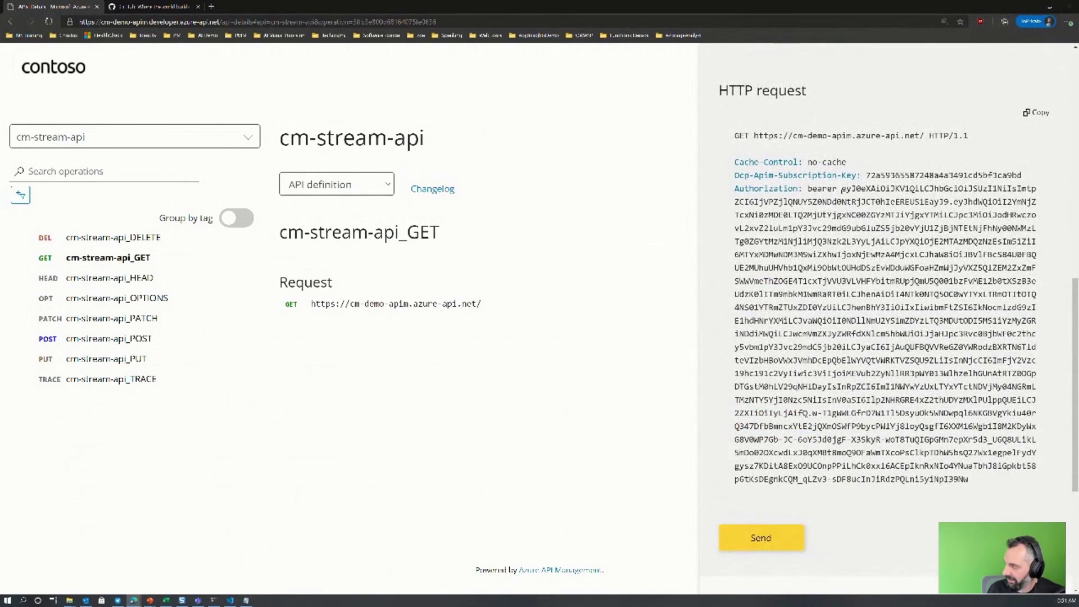
drag(842, 188, 990, 488)
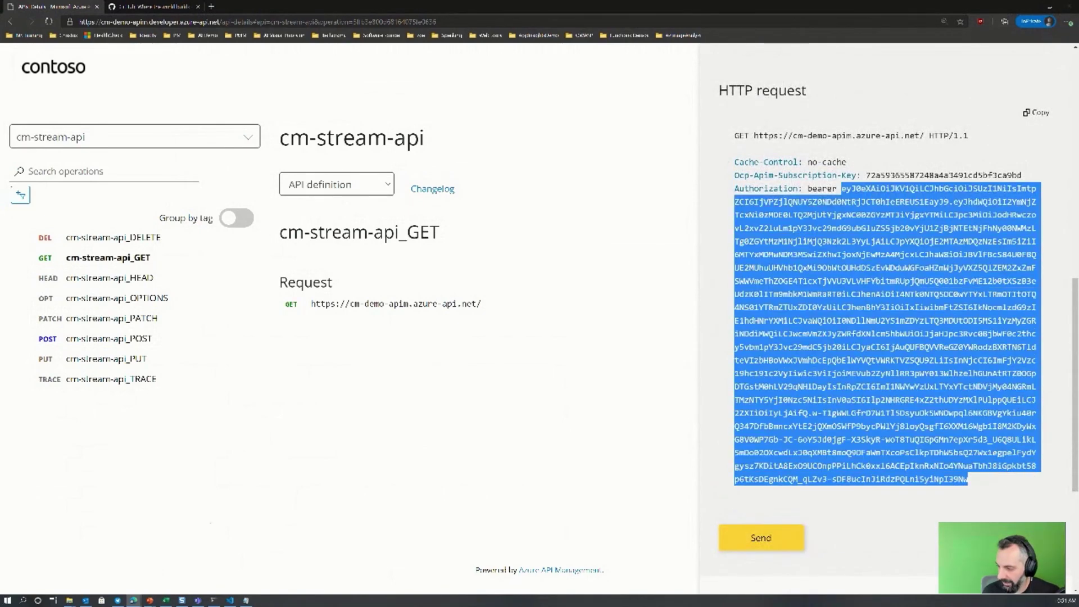
click(211, 6)
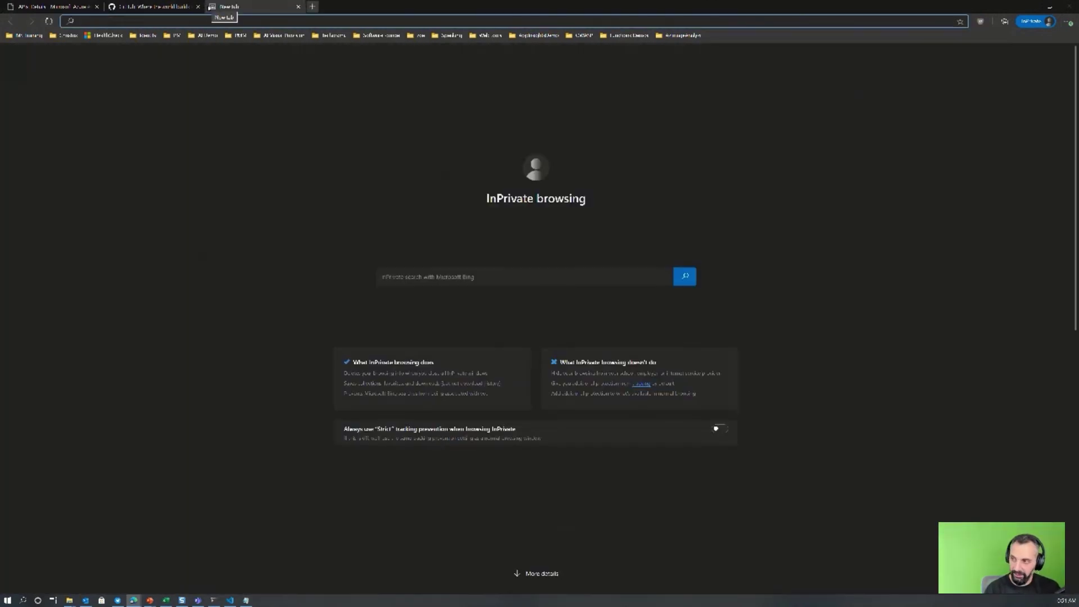
Step: Load jwt.ms and paste the copied bearer token to decode it
text(jwt.ms)
key(Return)
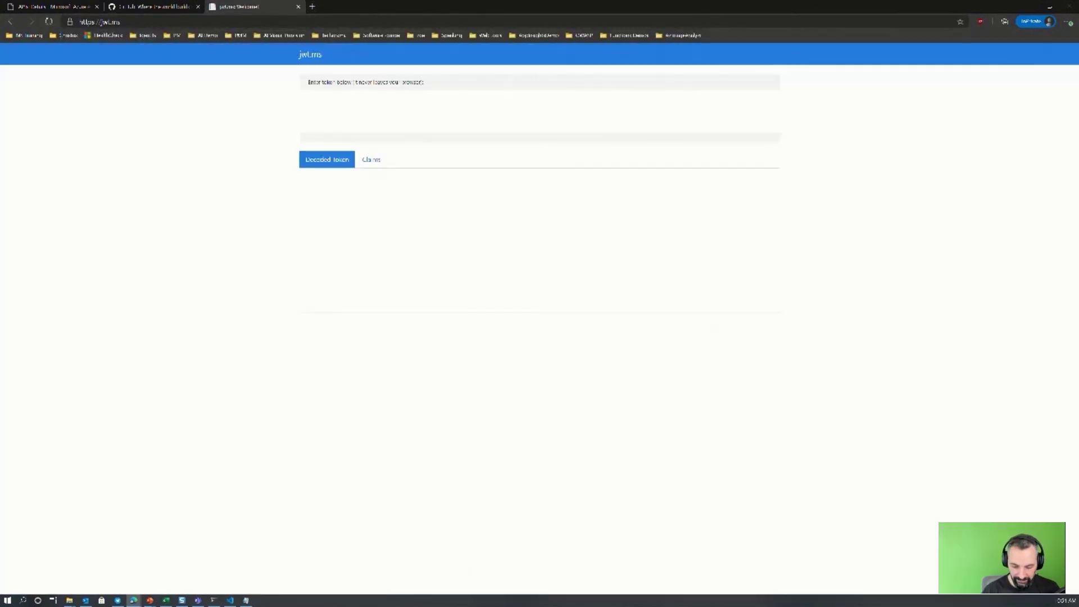
key(ctrl+plus)
key(ctrl+plus)
key(ctrl+plus)
click(506, 146)
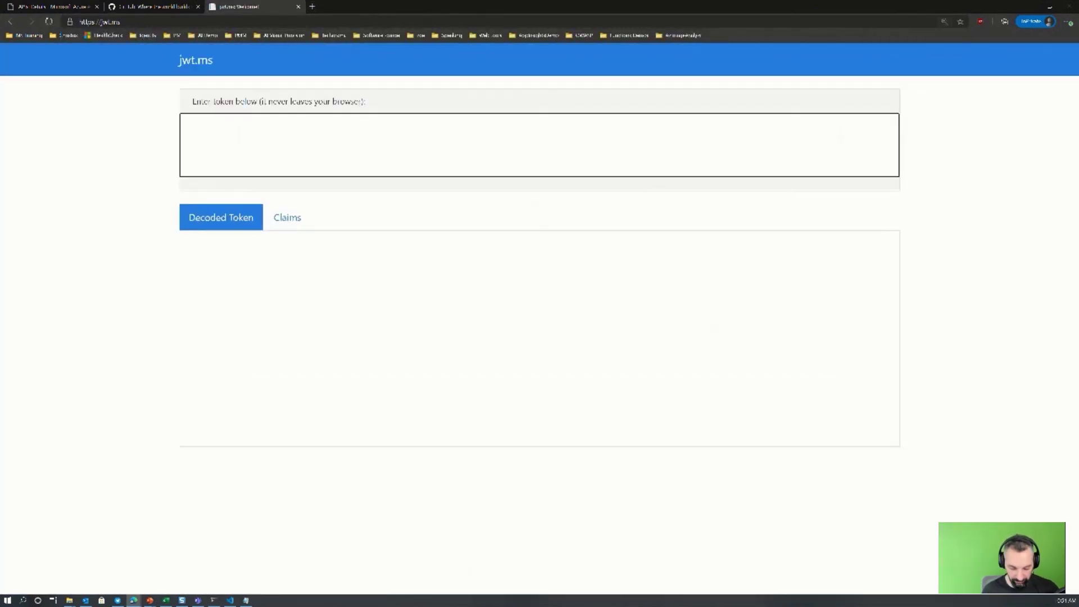
key(ctrl+v)
scroll(450, 438, down, 2)
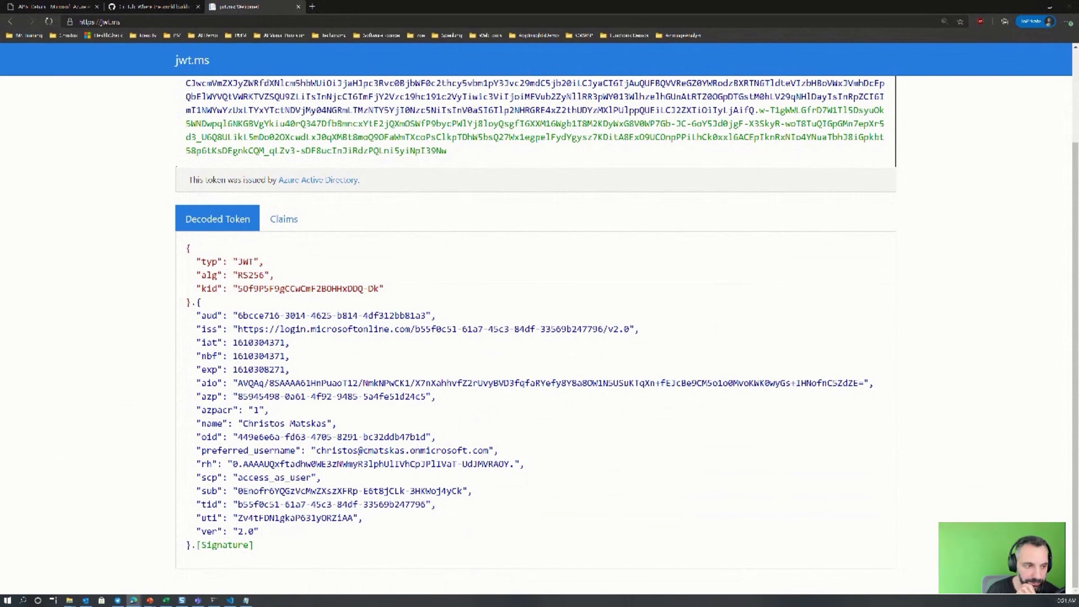
Step: Enlarge the decoded token, inspect its aud claim value, then return to the Azure portal window
key(ctrl+plus)
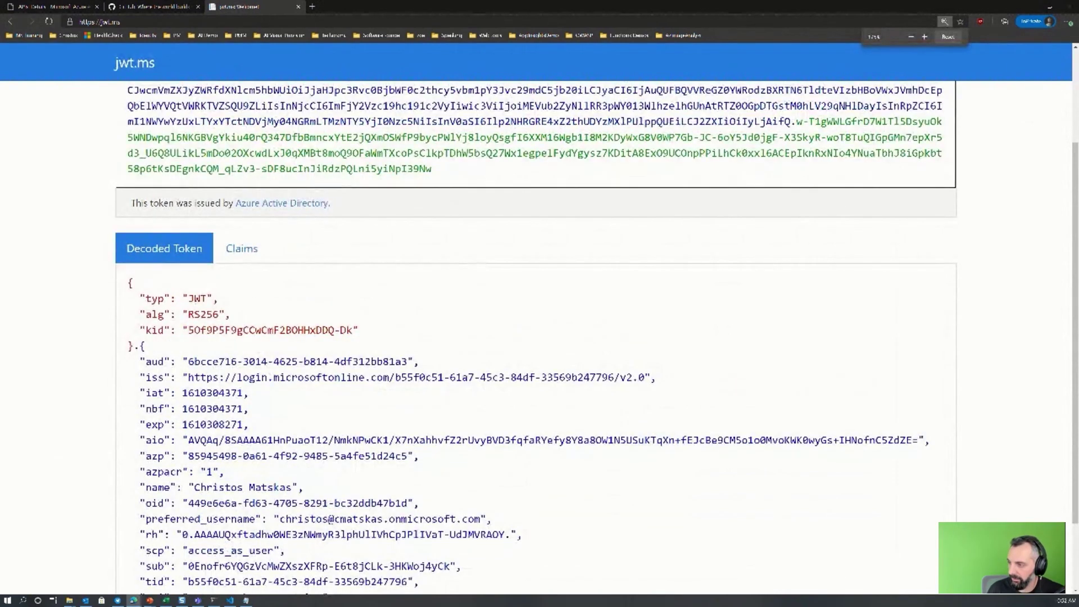
scroll(191, 278, down, 2)
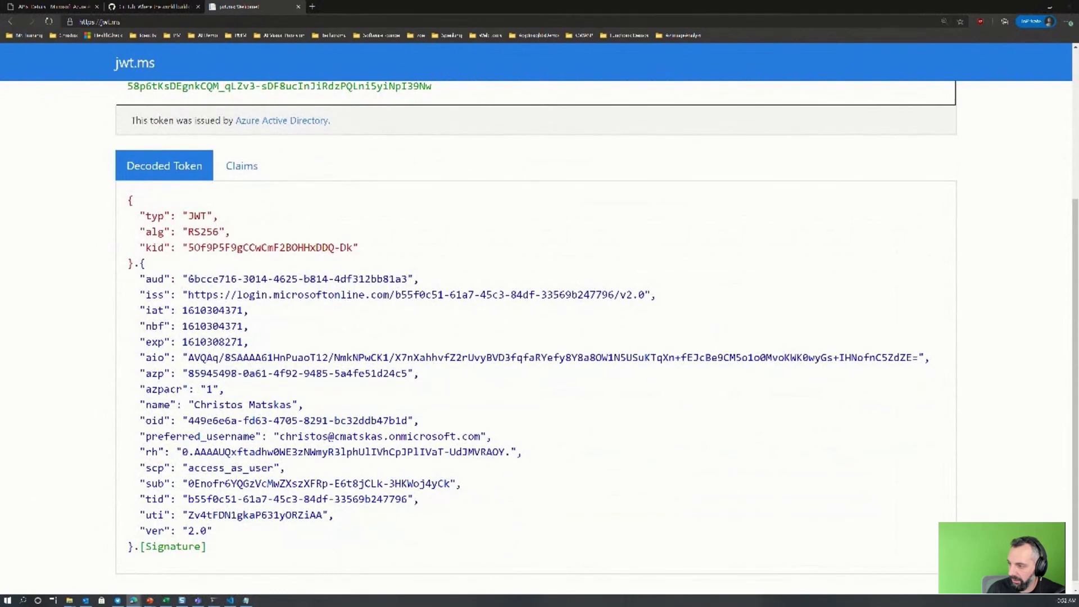
drag(191, 279, 407, 278)
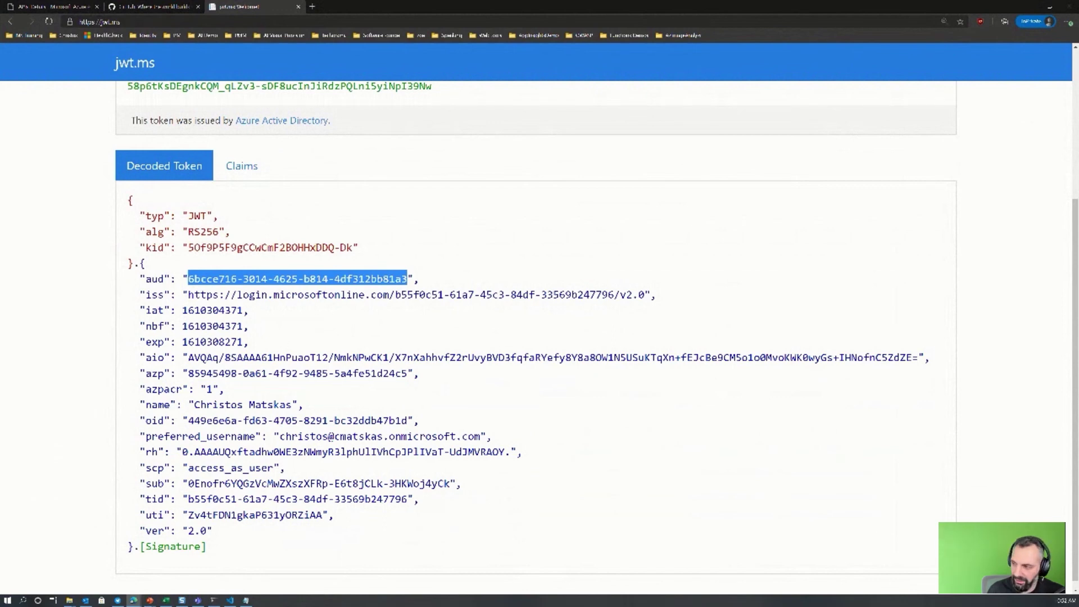
click(311, 419)
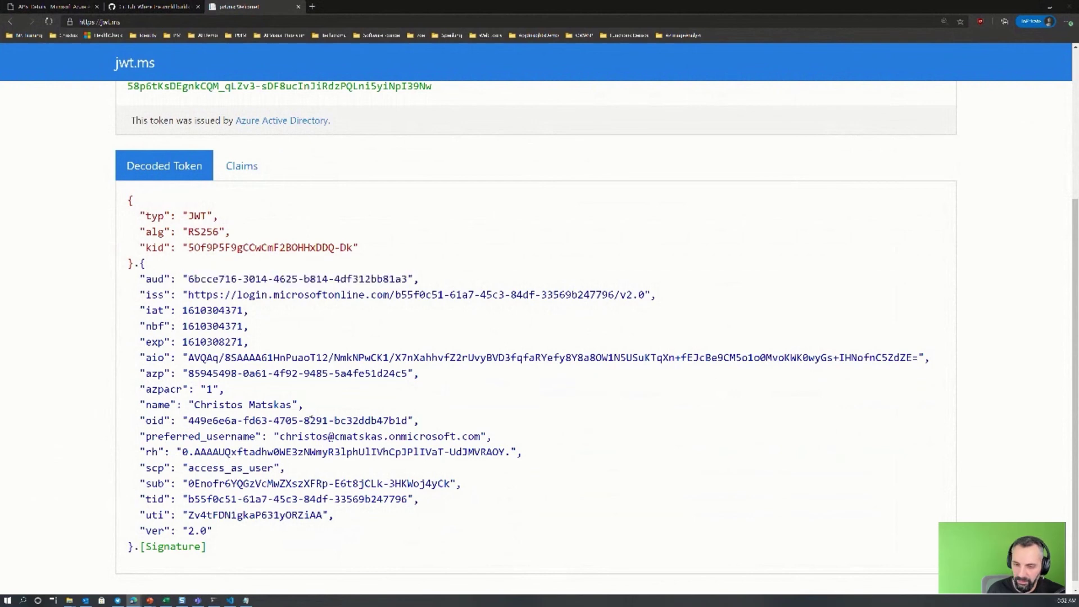
double_click(227, 279)
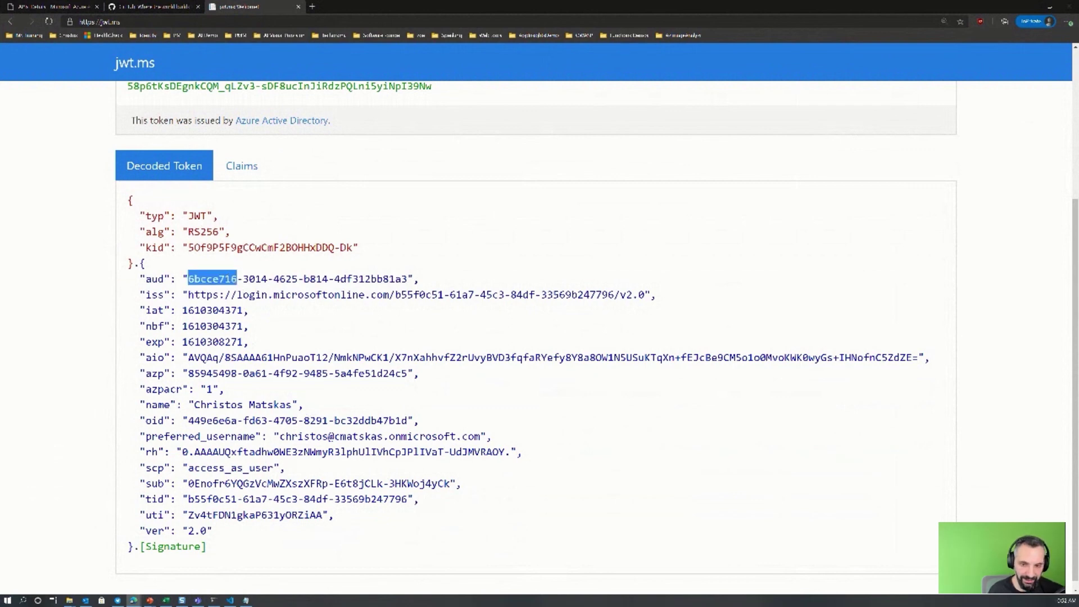
click(385, 354)
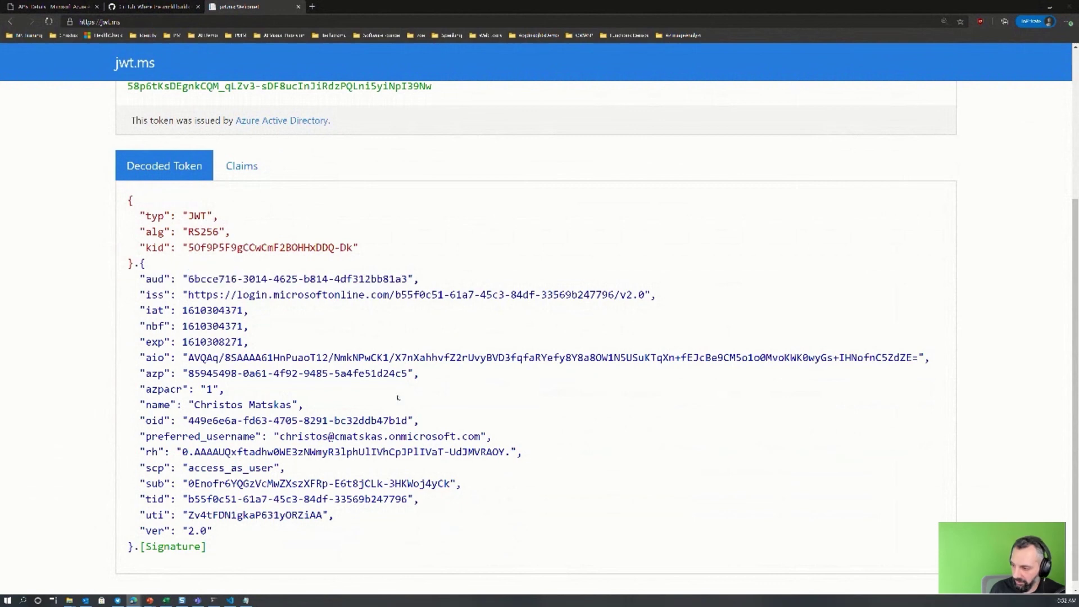
scroll(333, 454, down, 1)
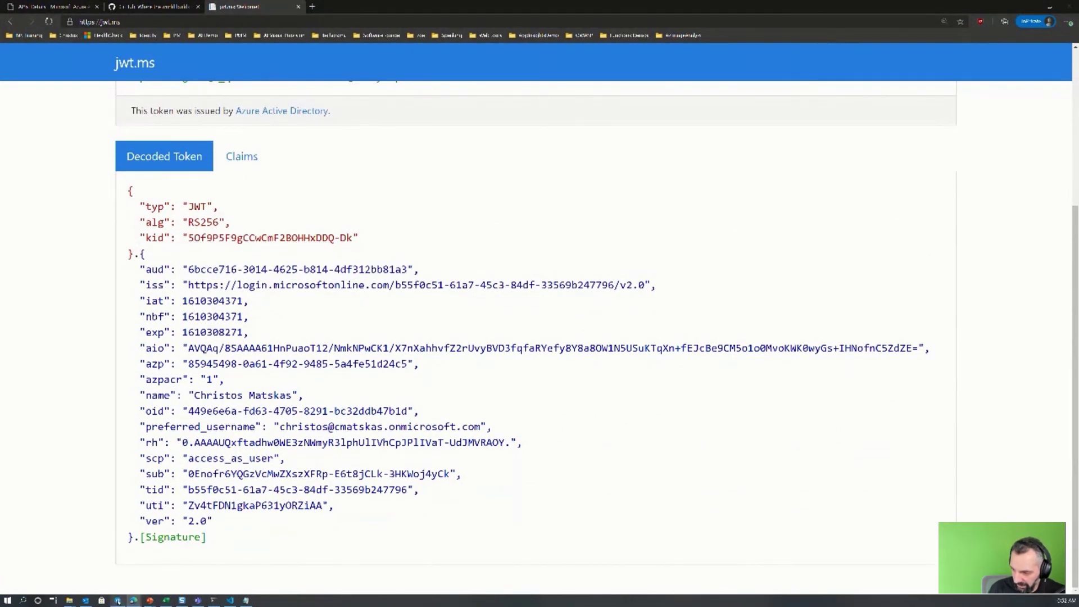
mouse_move(134, 600)
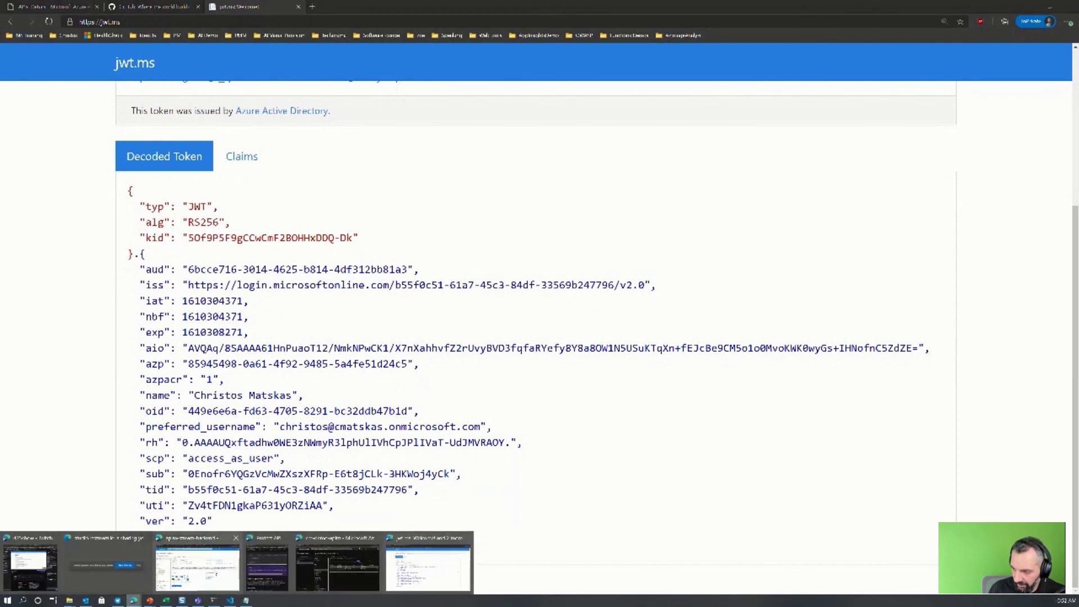
click(337, 568)
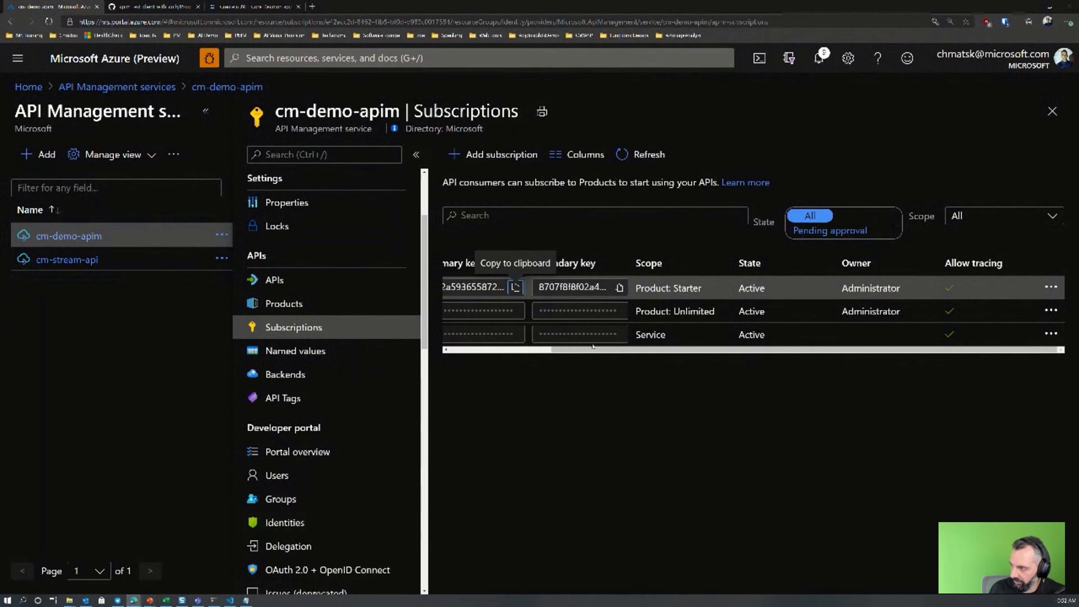
Step: Open cm-stream-api's Settings from the service's APIs list and scroll to user authorization
click(274, 279)
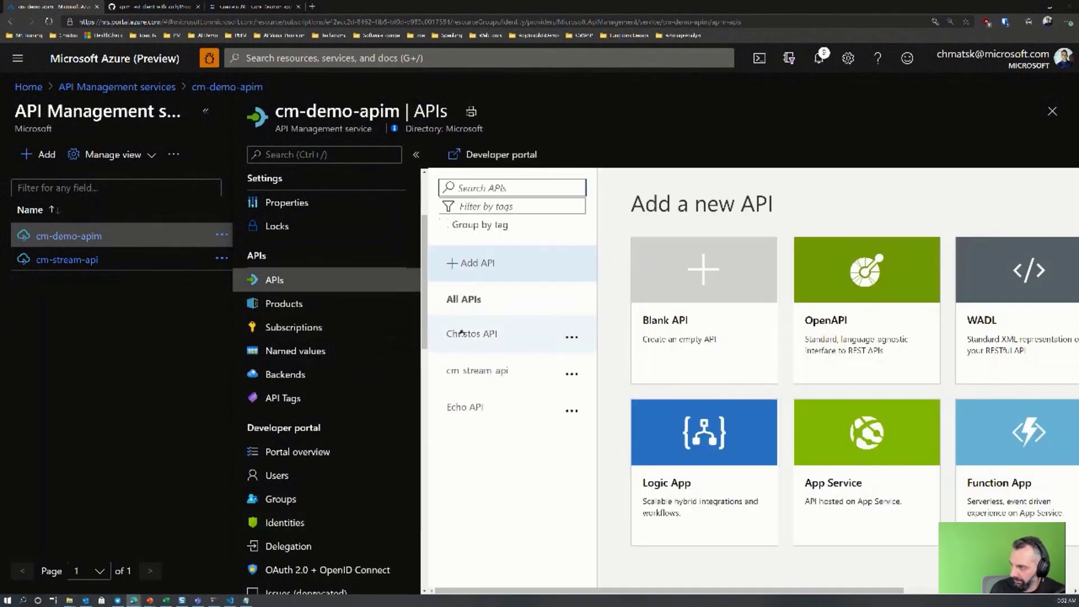
click(474, 371)
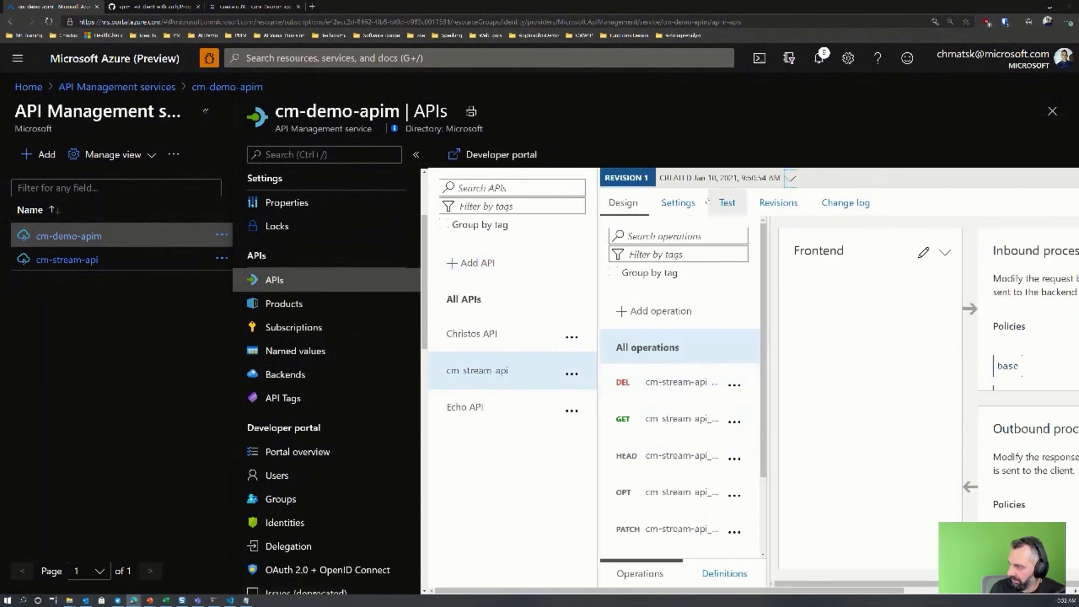
click(678, 202)
scroll(813, 414, down, 3)
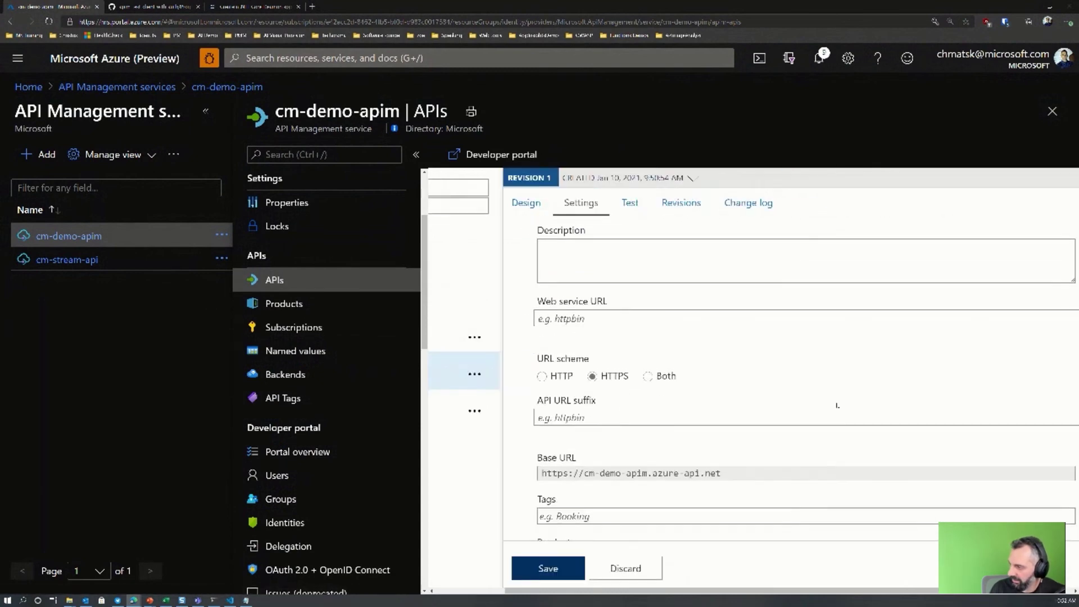
scroll(814, 414, down, 2)
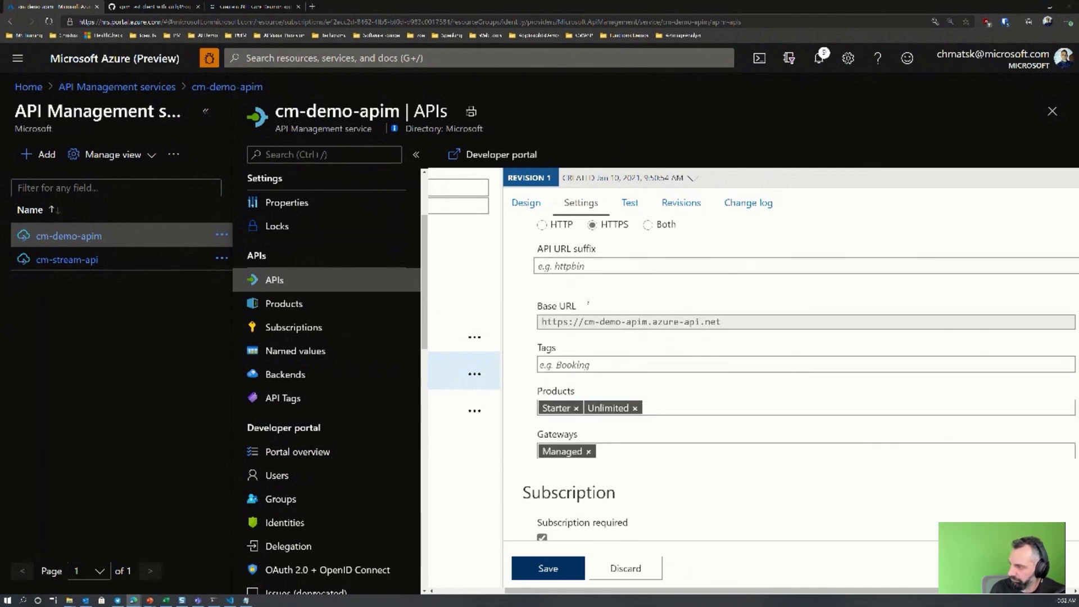
scroll(611, 304, down, 1)
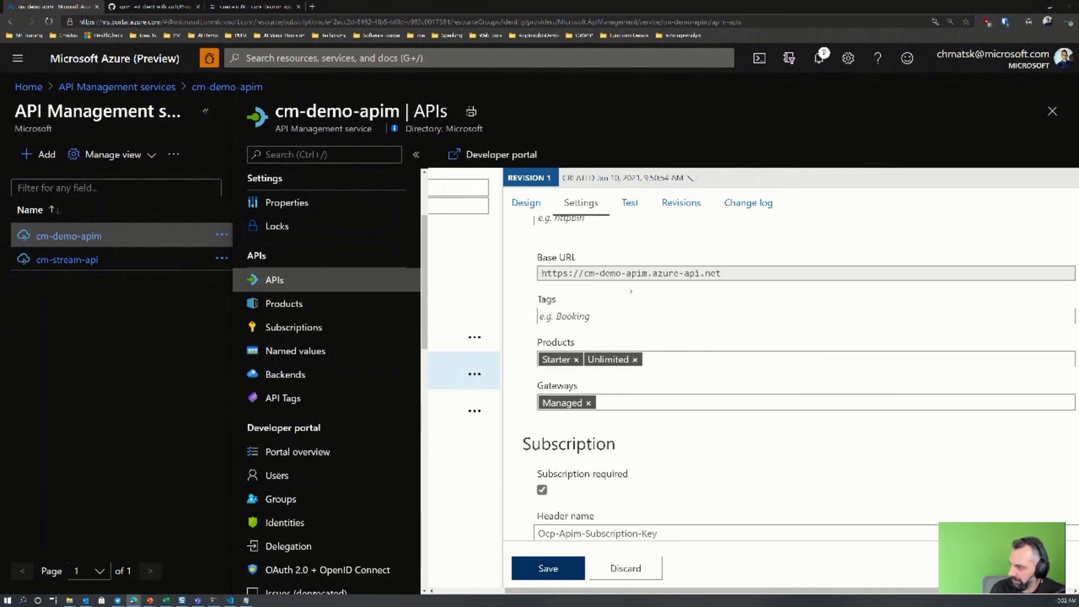
scroll(582, 446, down, 3)
scroll(582, 447, down, 2)
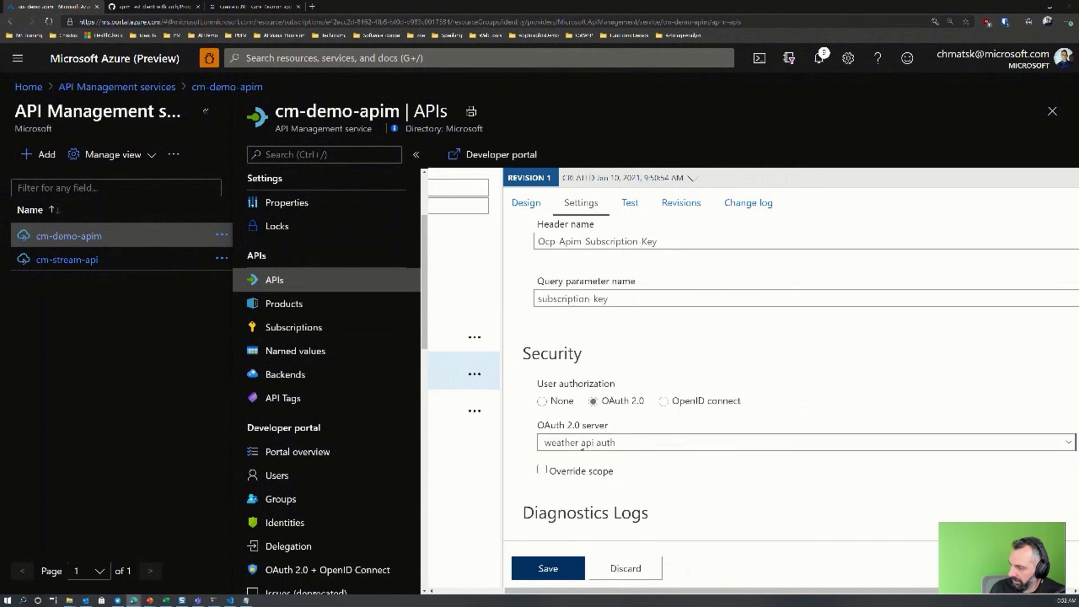
Step: Select 'weather api auth' as the OAuth 2.0 server and switch to the Design view
click(634, 443)
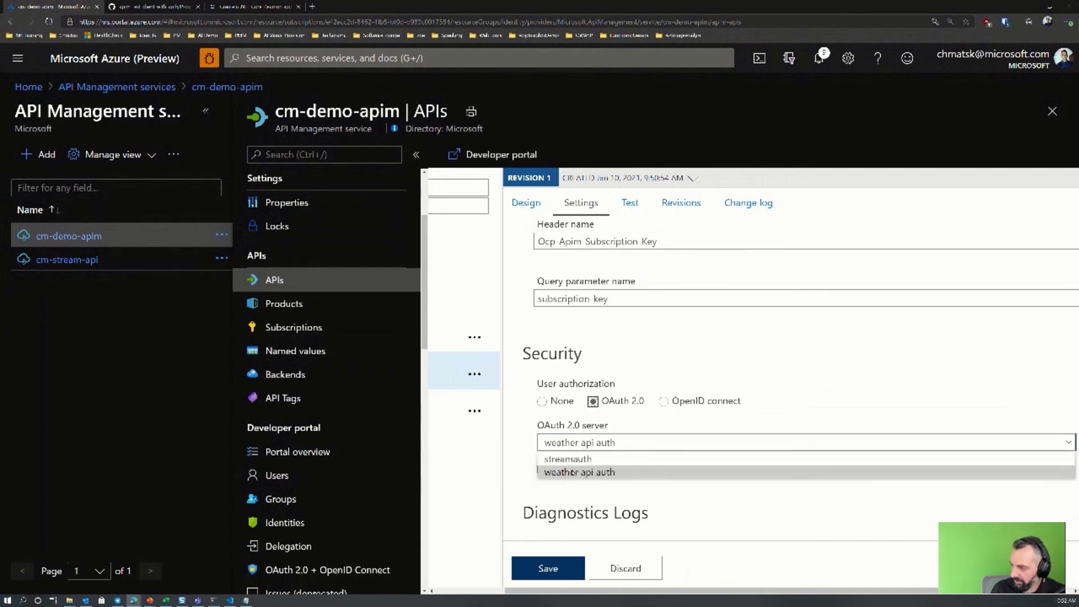
click(710, 349)
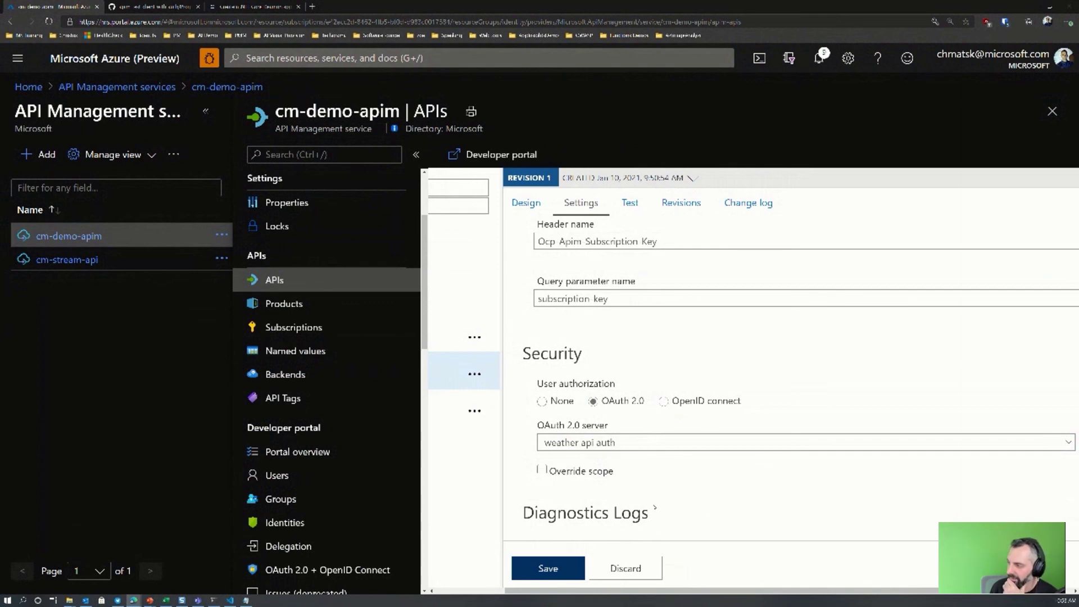
scroll(486, 427, left, 3)
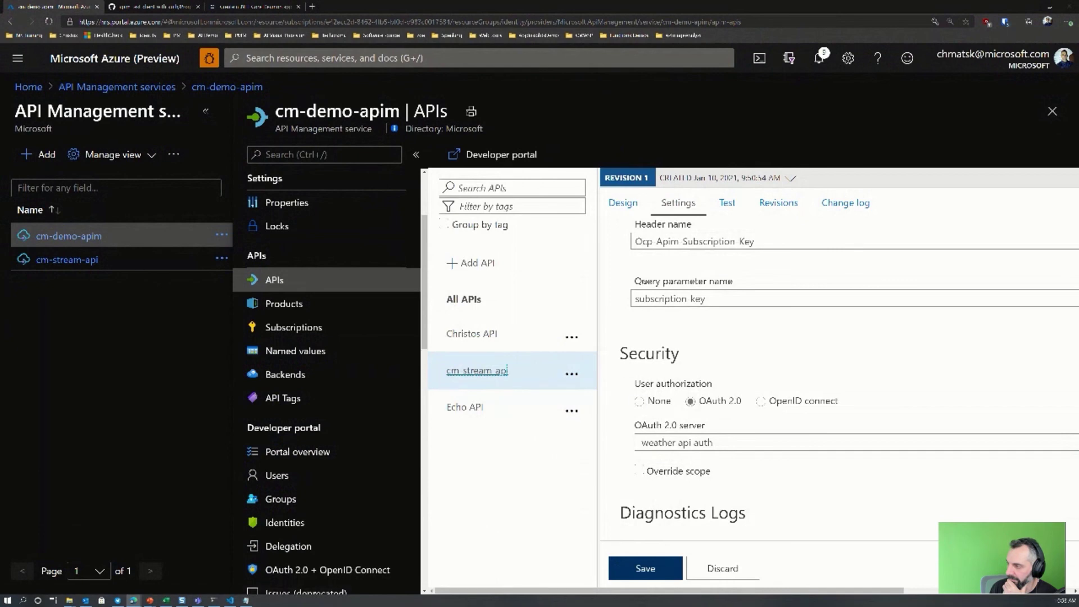
click(506, 371)
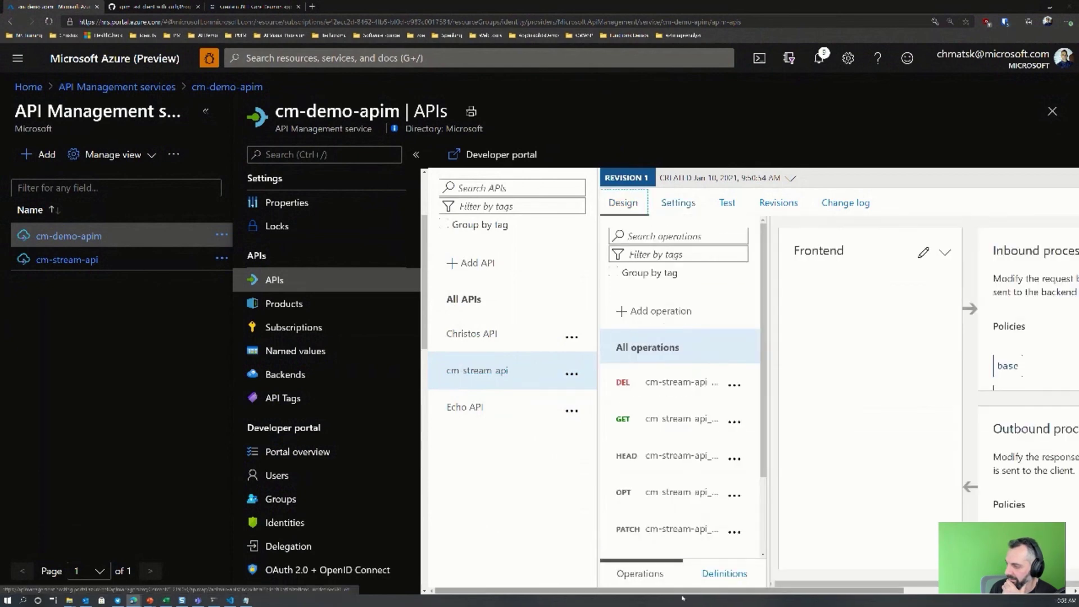
Step: Open the all-operations policy XML and scroll it to view validate-jwt's required aud claim
drag(690, 595, 877, 584)
click(875, 501)
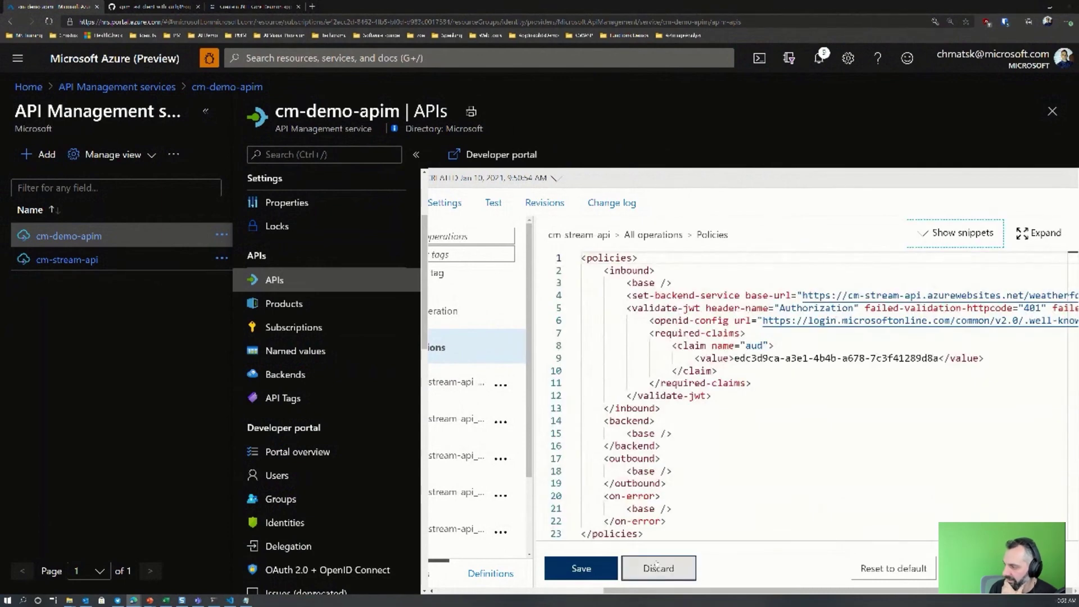
drag(649, 537, 687, 537)
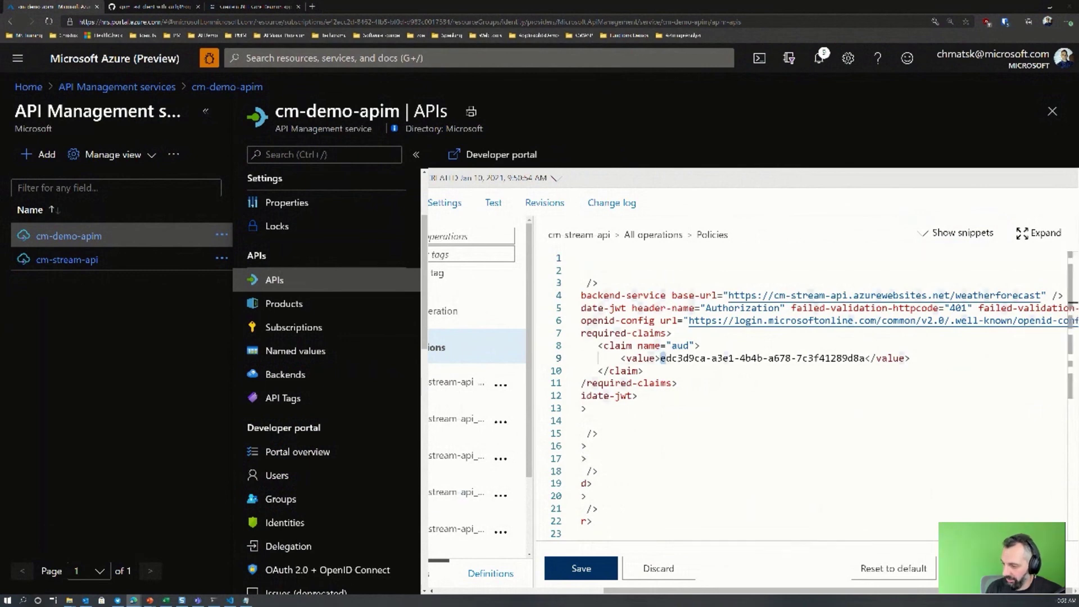
mouse_move(138, 603)
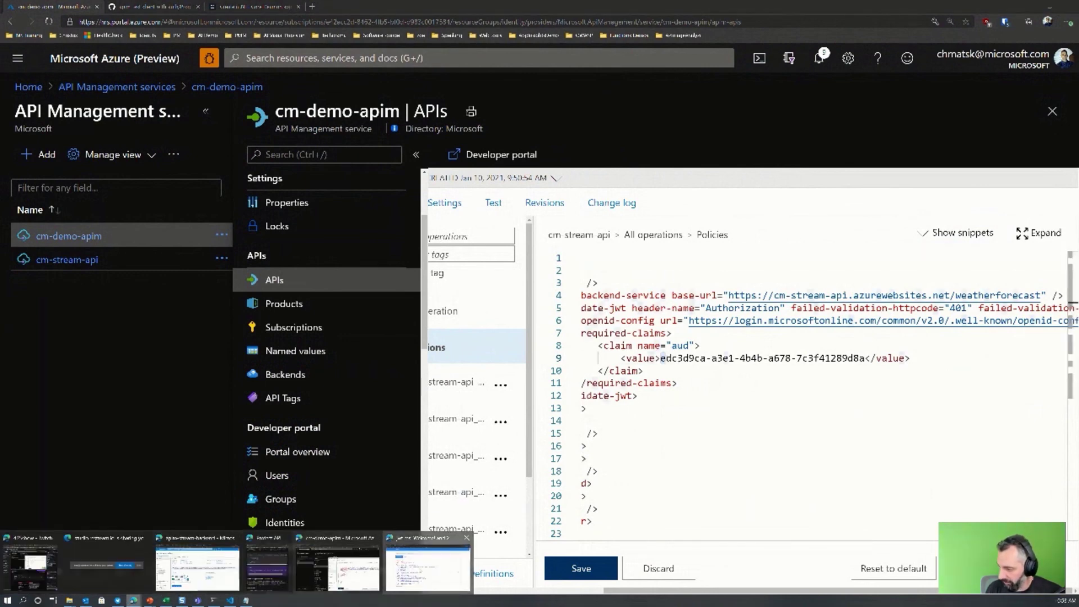
click(428, 568)
drag(187, 269, 208, 269)
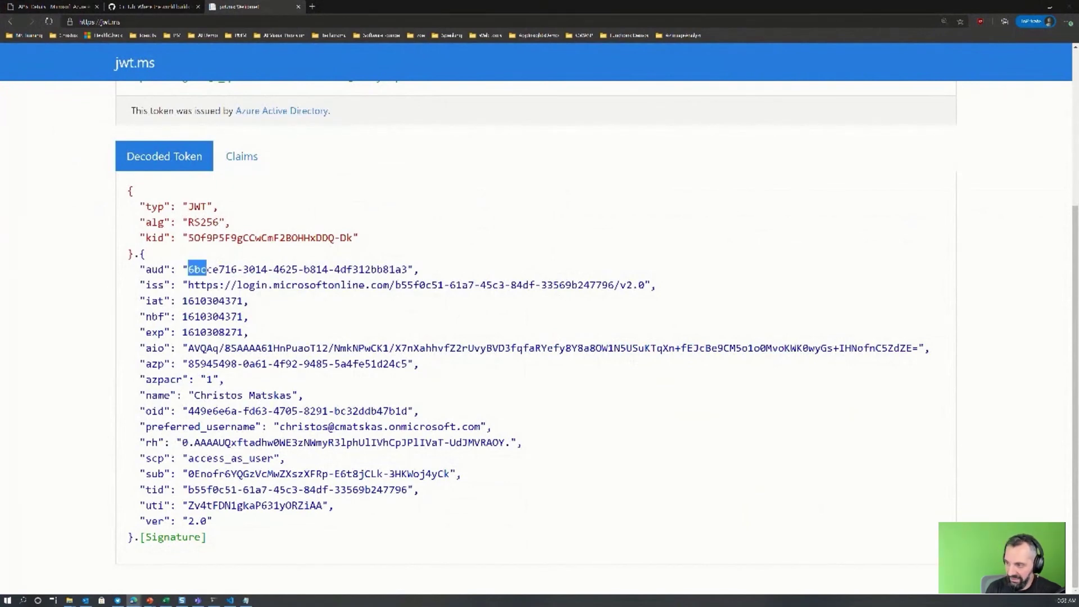
key(alt+Tab)
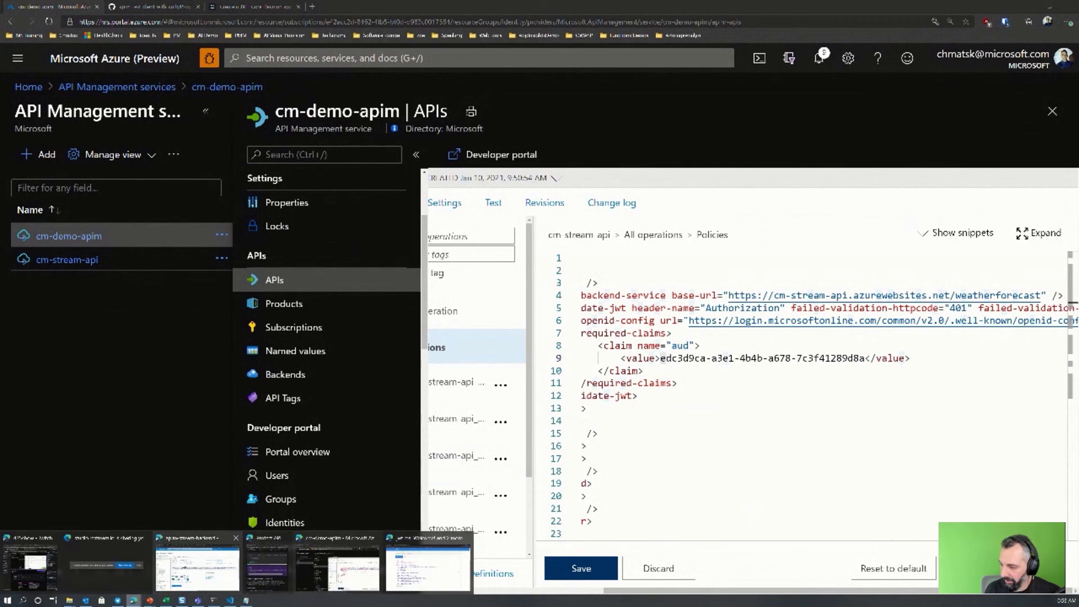
Step: Copy apim-apim-reg's Application (client) ID and return to the cm-stream-api policy editor
click(197, 568)
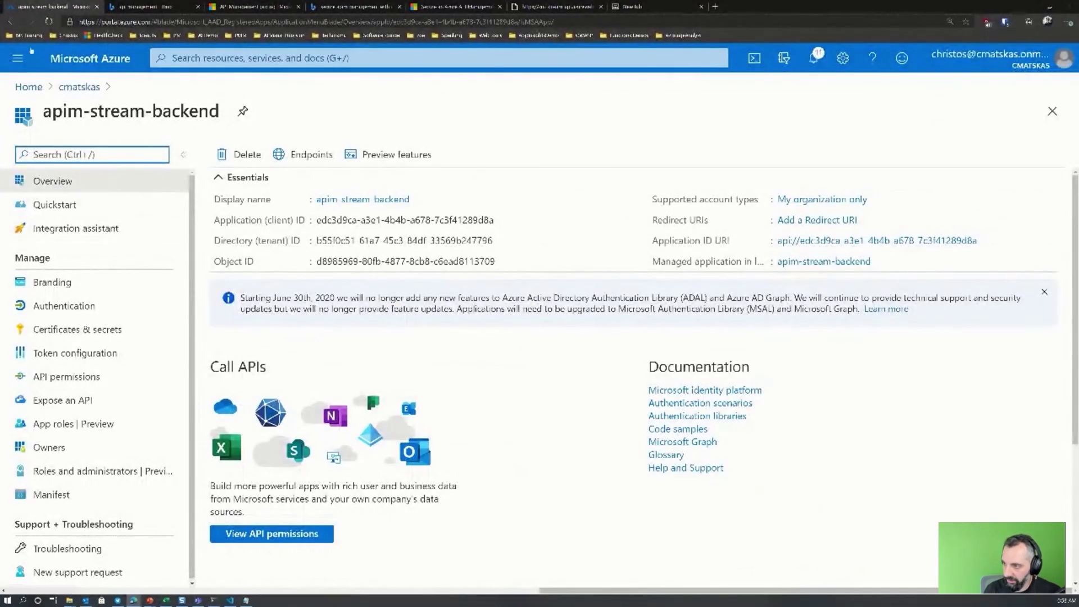
click(61, 95)
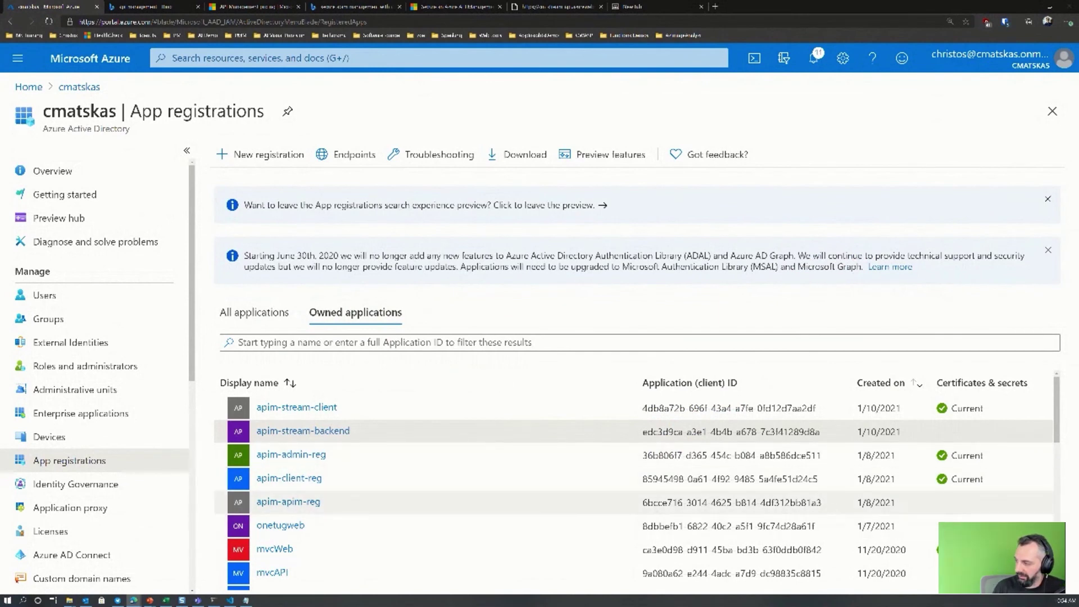
double_click(790, 503)
mouse_move(894, 502)
mouse_down()
mouse_move(676, 502)
mouse_move(899, 502)
mouse_up()
click(291, 501)
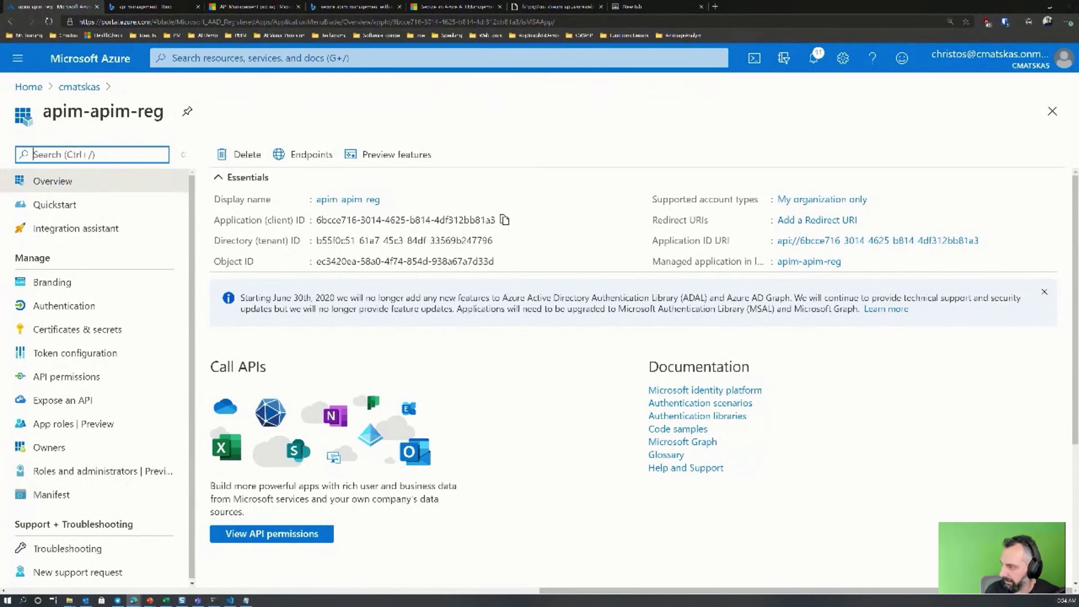
click(504, 219)
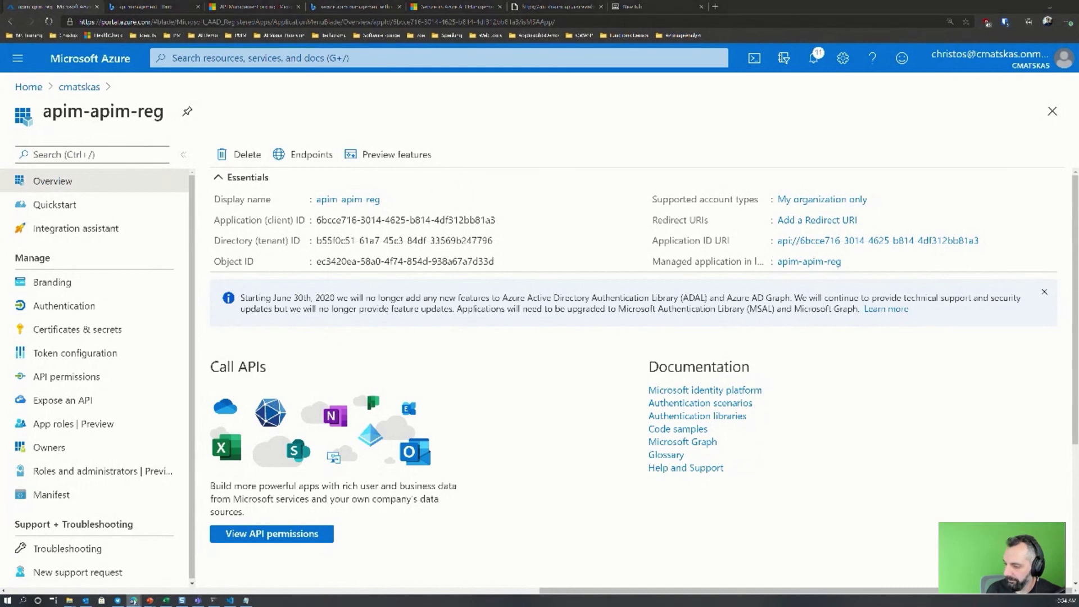
mouse_move(133, 600)
click(337, 562)
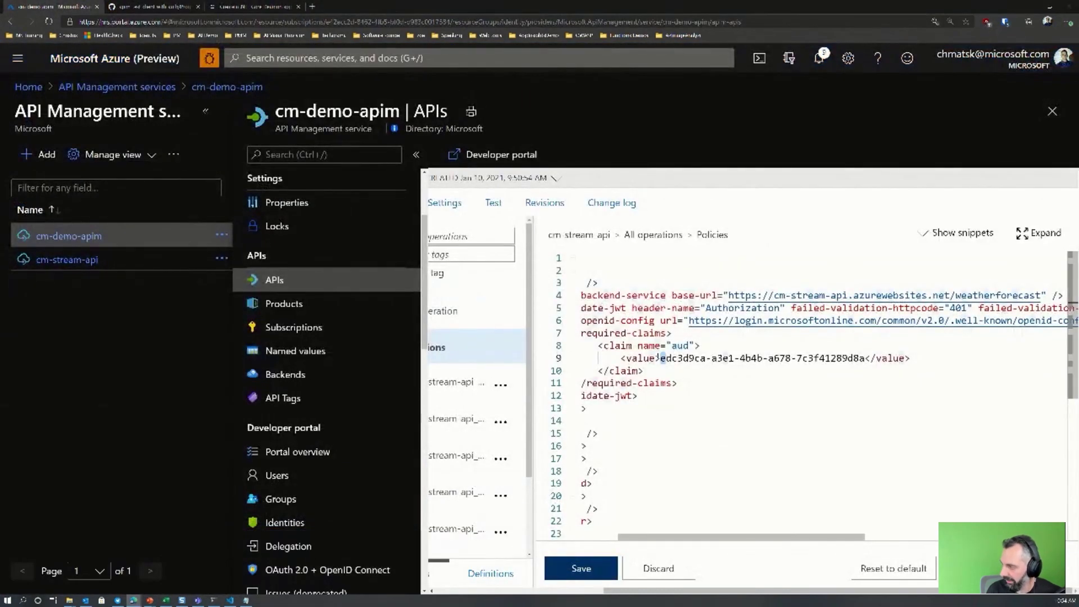
Step: Paste apim-apim-reg's client ID over the audience GUID on line 9 and save the policy
drag(660, 358, 865, 358)
key(ctrl+v)
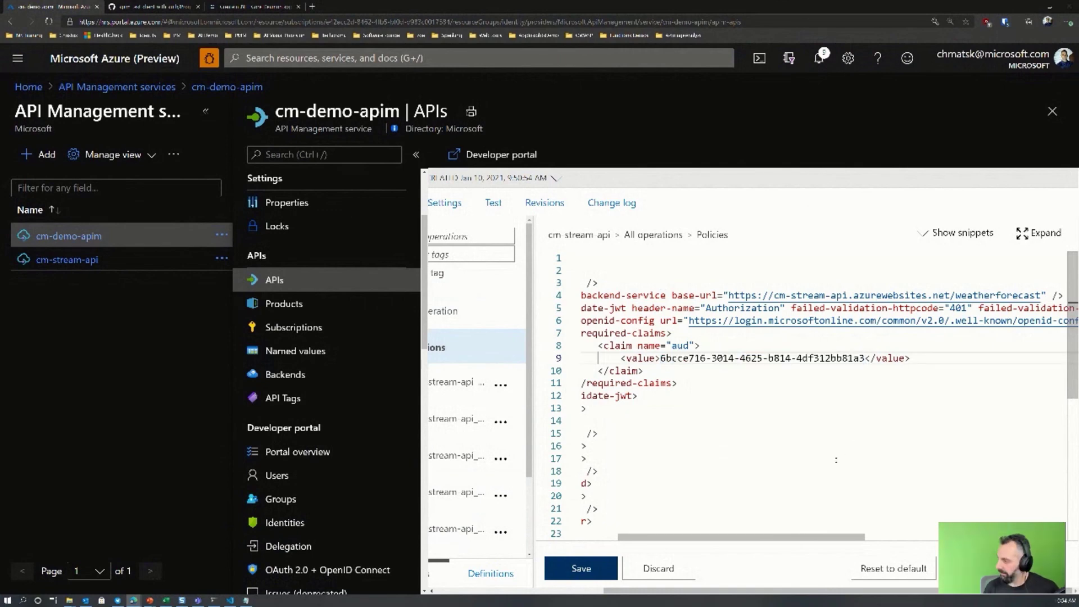
key(ctrl+s)
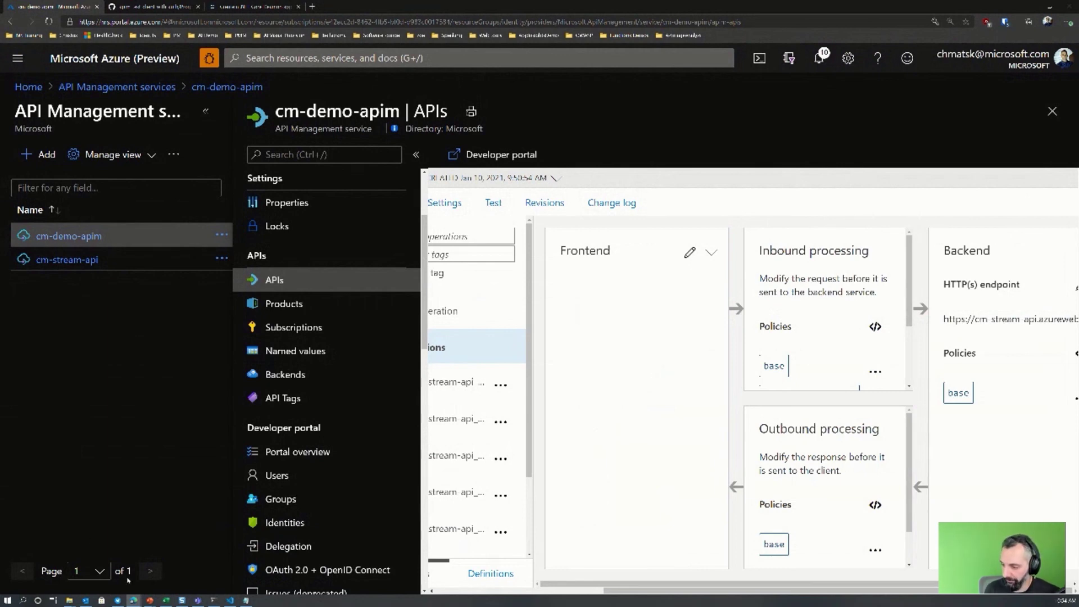
mouse_move(134, 600)
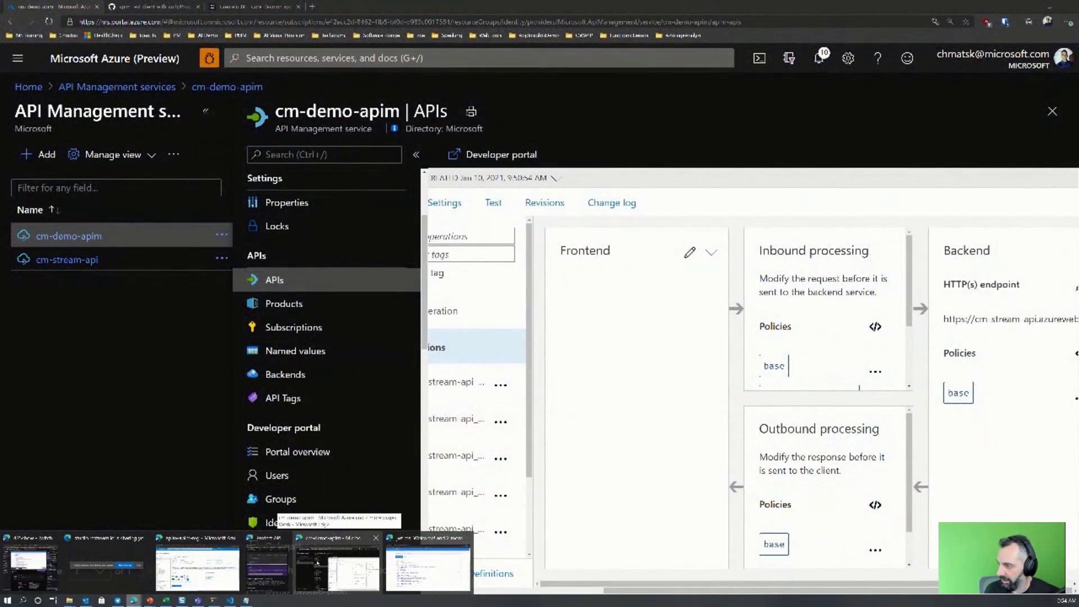
Step: Reveal the Starter subscription's keys in cm-demo-apim and copy its primary key
click(317, 562)
click(293, 327)
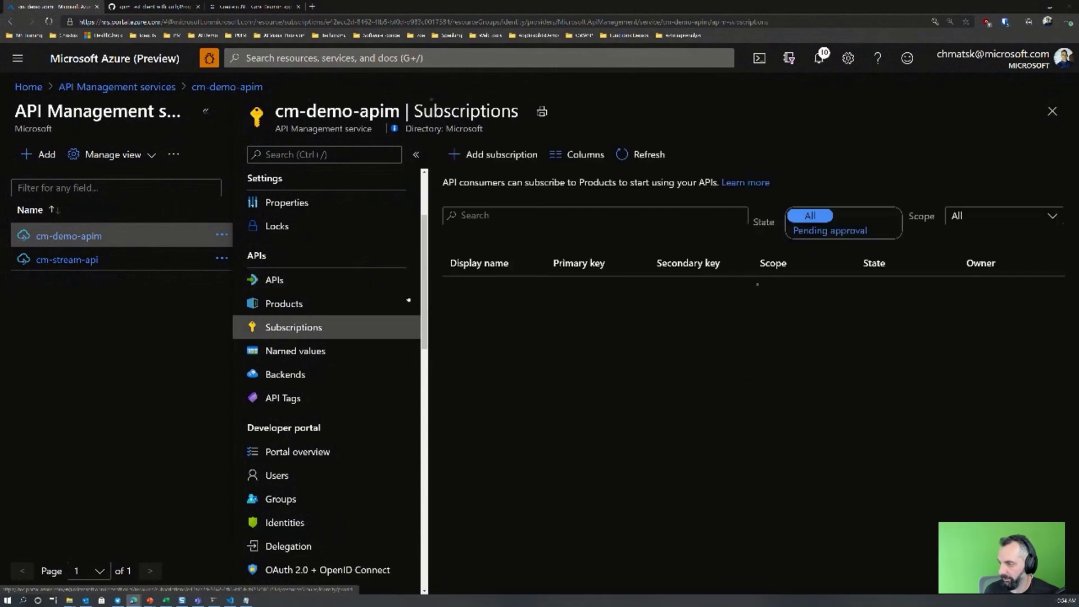
scroll(846, 340, right, 3)
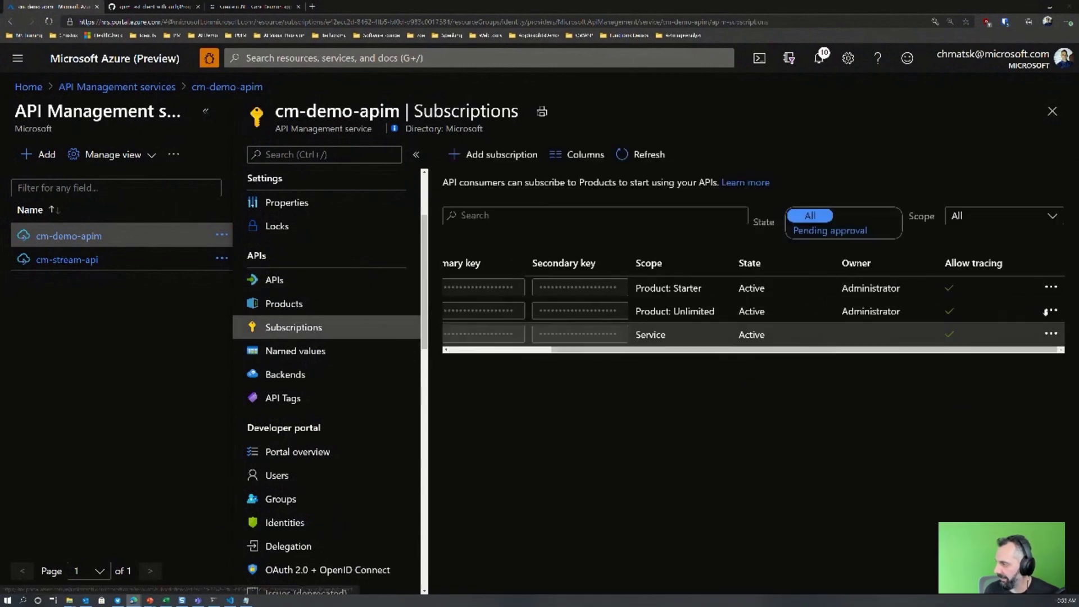
click(1051, 287)
click(958, 292)
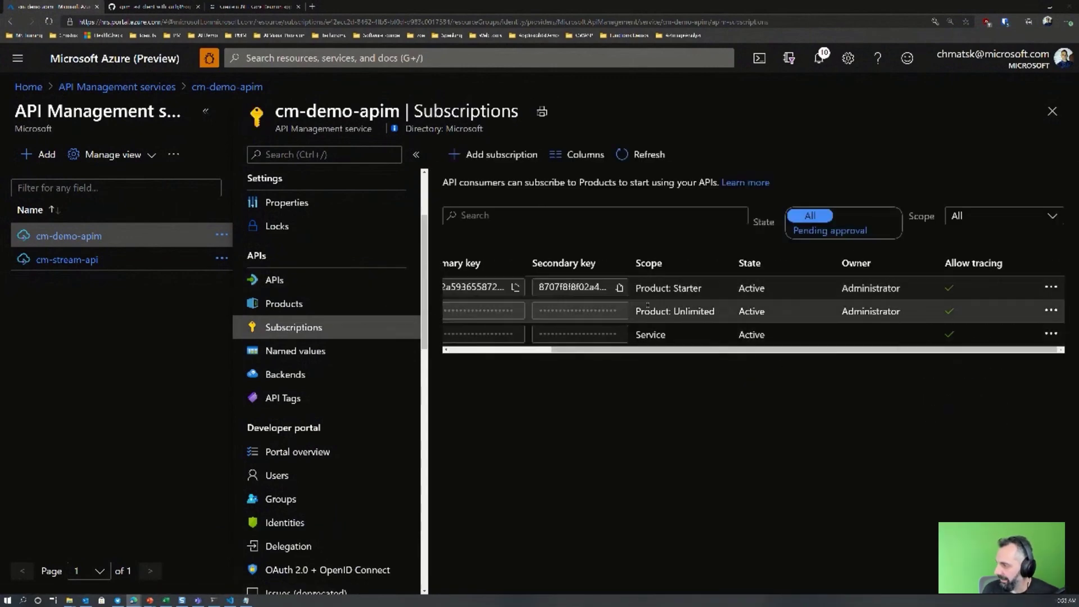
click(515, 287)
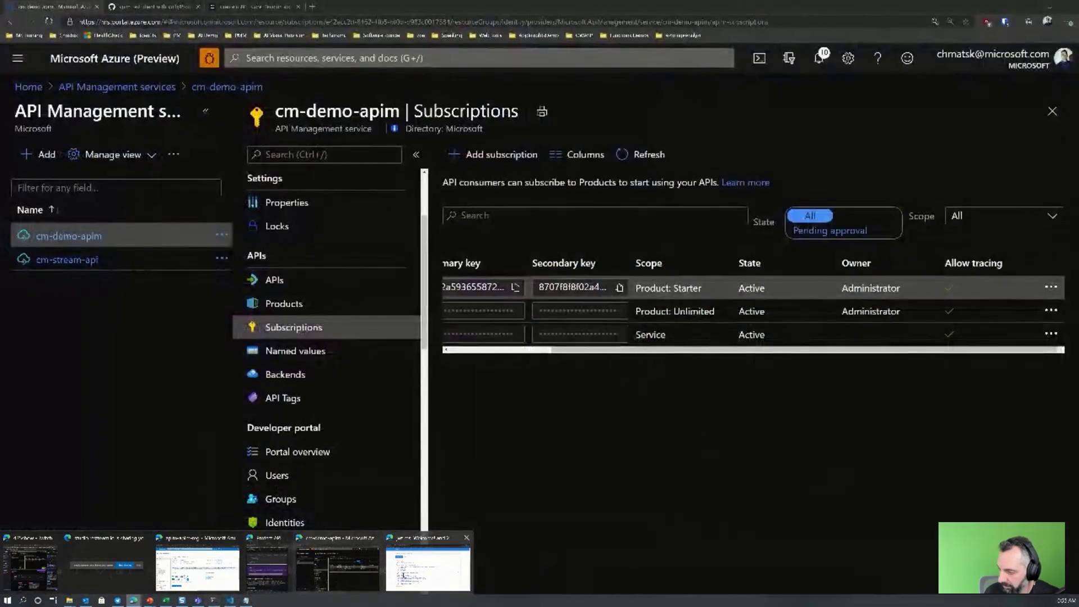
Step: Reload the developer portal and set up the cm-stream-api_GET test with authorization_code and the new subscription key
click(403, 575)
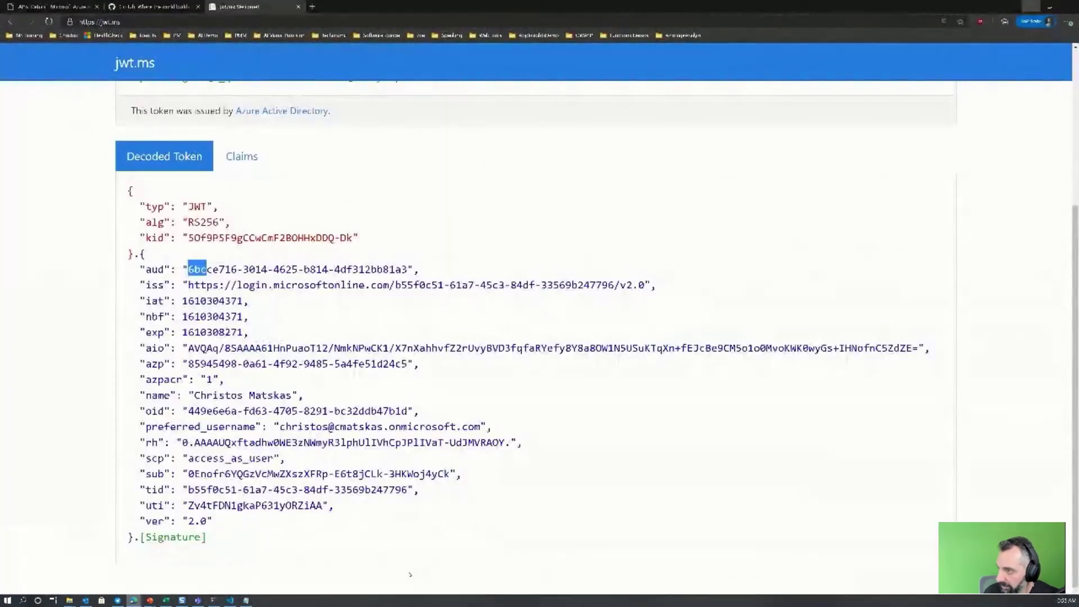
key(ctrl+1)
click(293, 407)
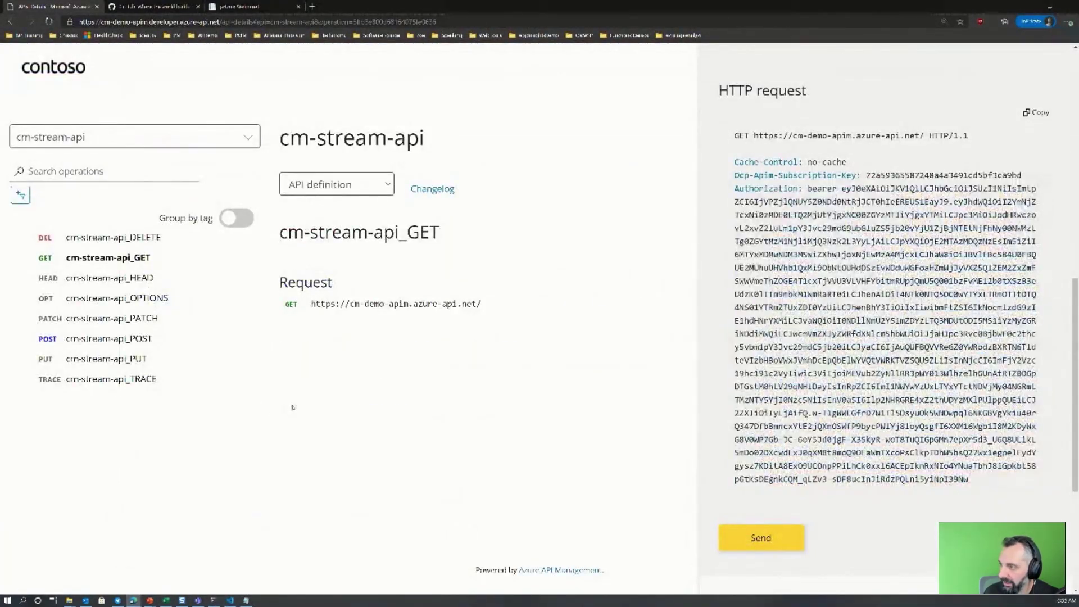
key(F5)
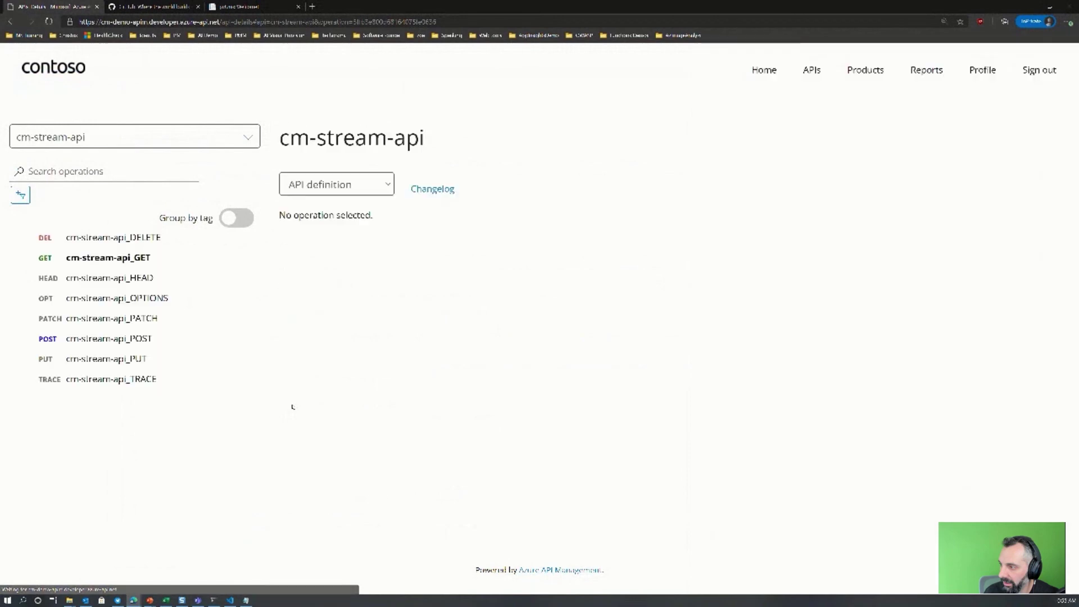
click(1066, 217)
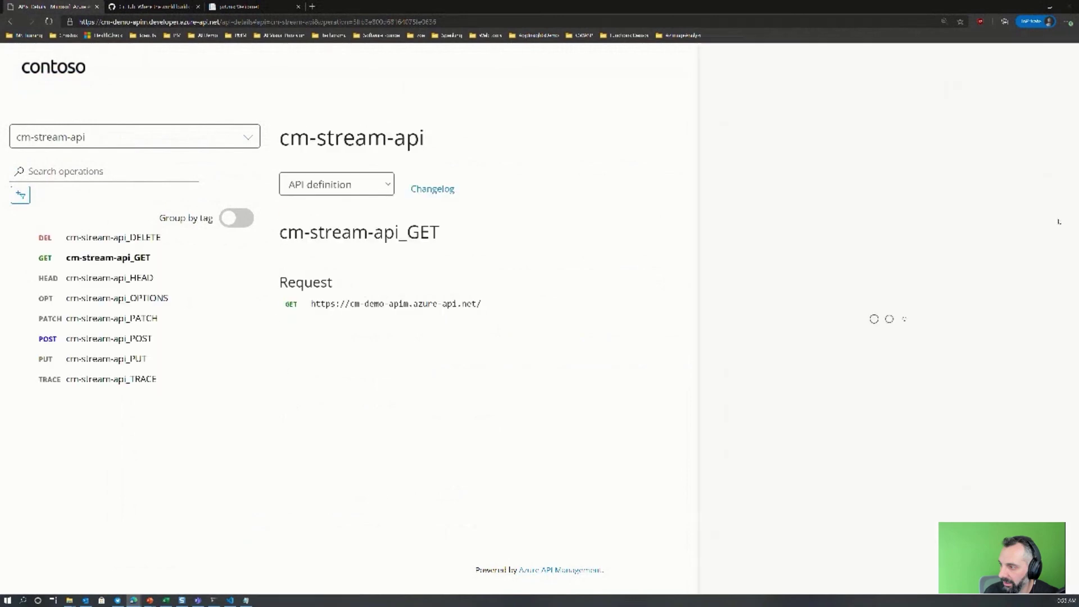
click(915, 180)
click(896, 210)
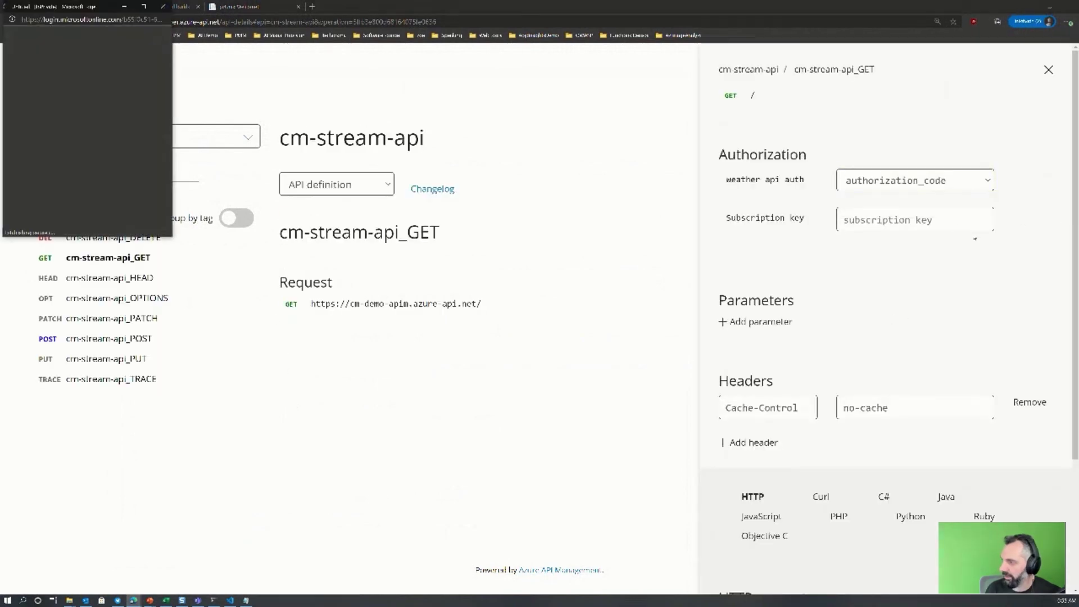
click(916, 220)
right_click(914, 221)
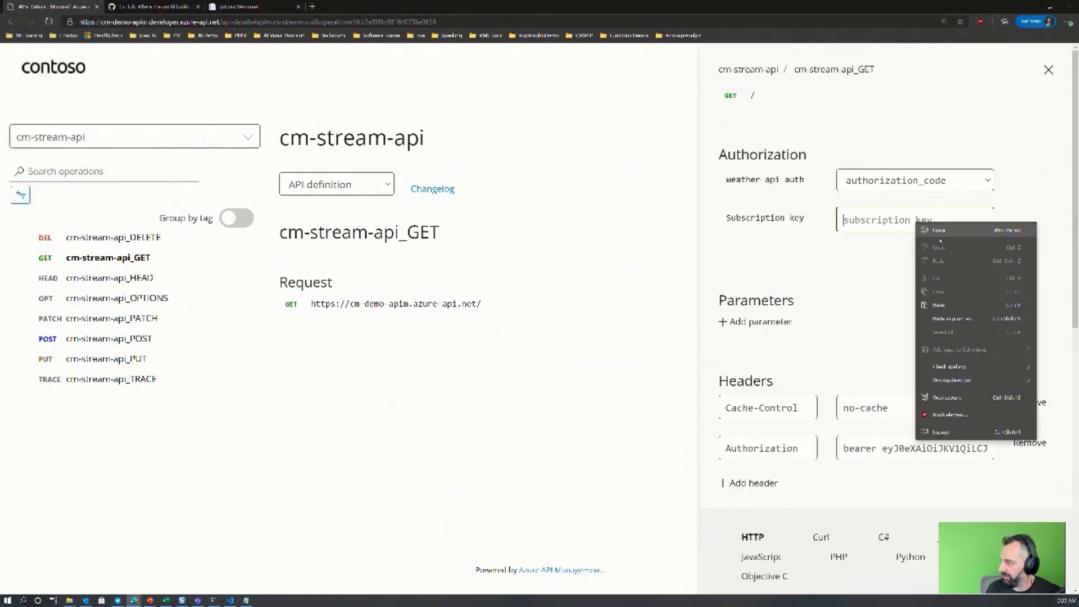
click(954, 306)
Step: Send the test request and scroll to the 200 OK weather forecast response
scroll(958, 378, down, 9)
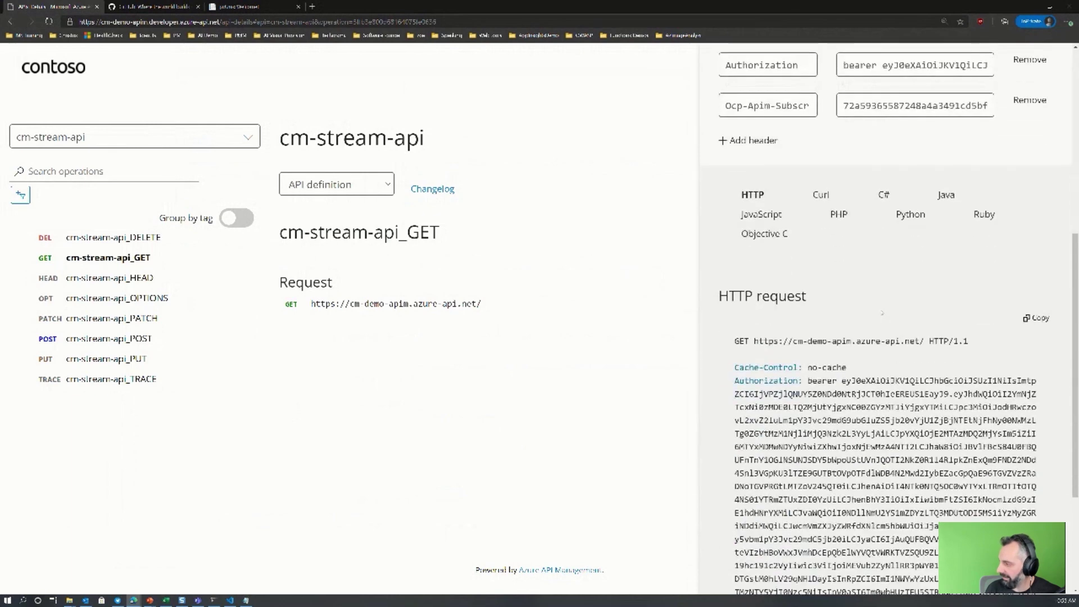
scroll(803, 322, down, 2)
click(767, 555)
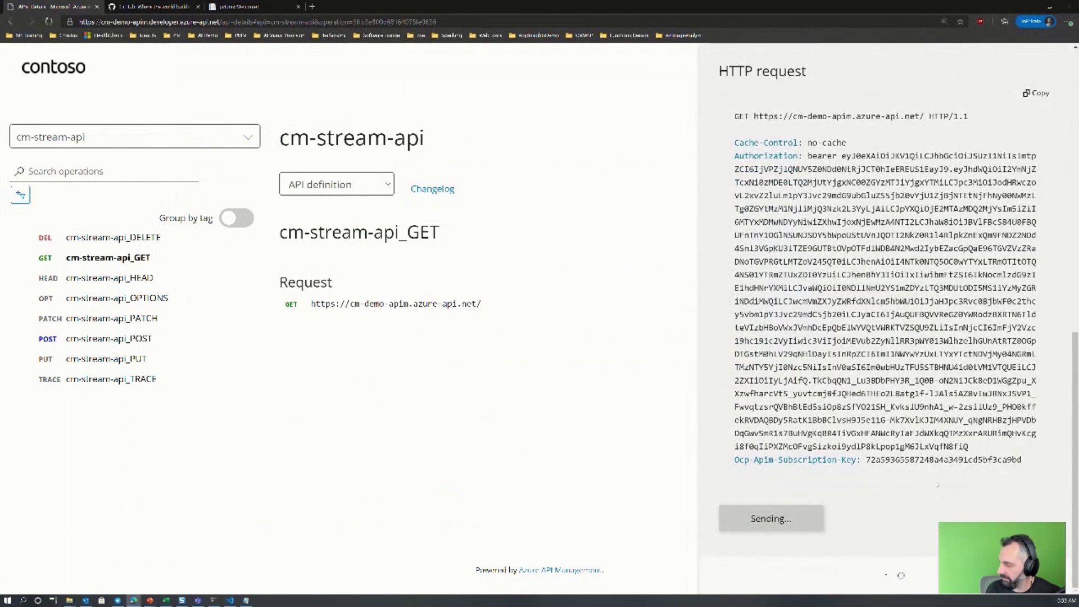
scroll(929, 487, down, 6)
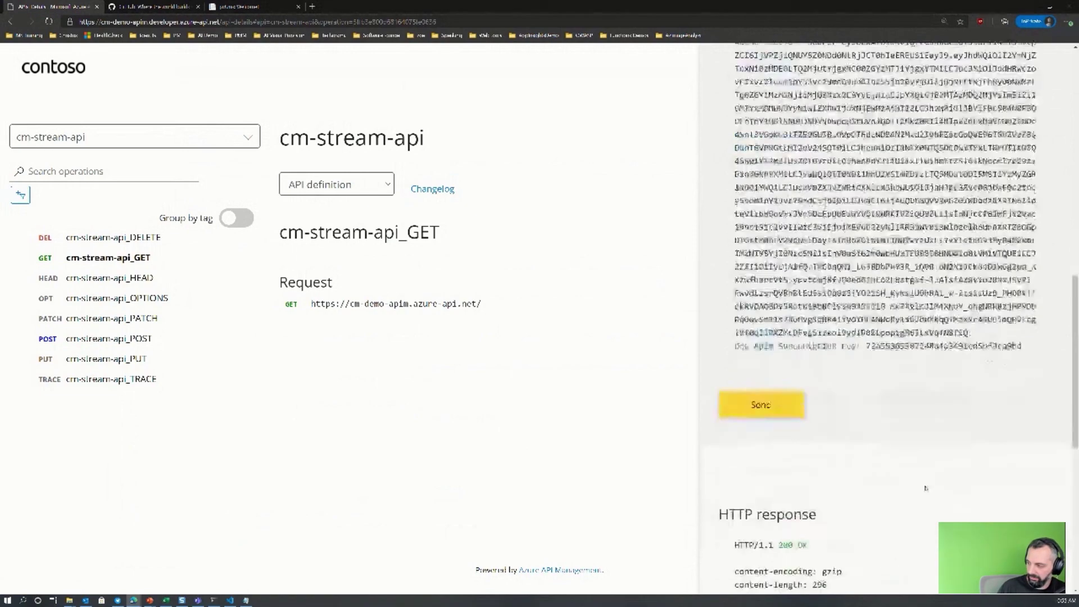
scroll(924, 489, down, 3)
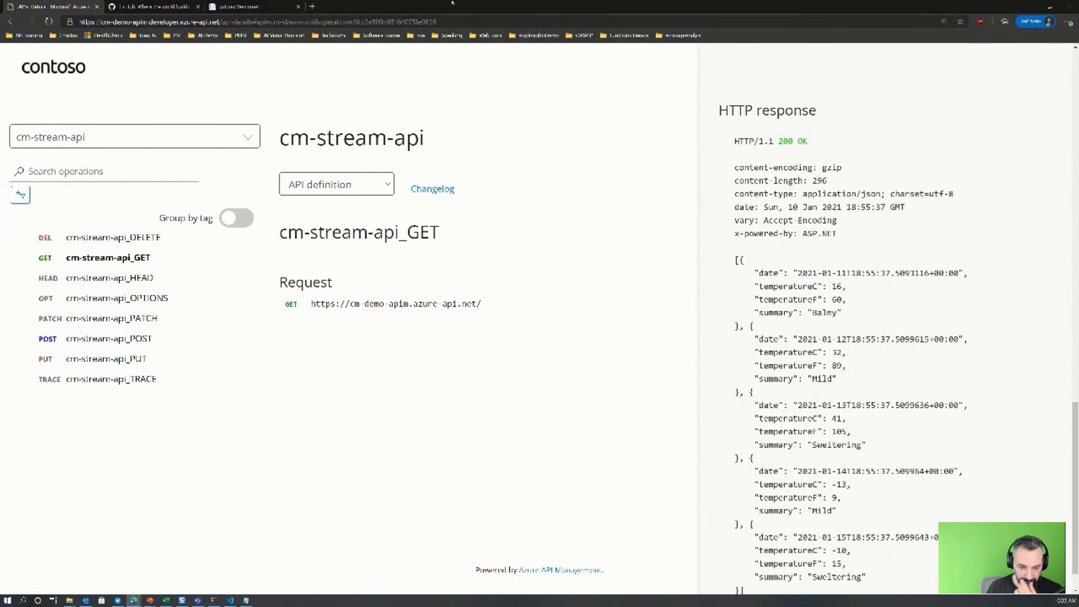
Step: Minimize the developer portal window and open cm-demo-apim from Recent resources on the Azure home page
key(super+Down)
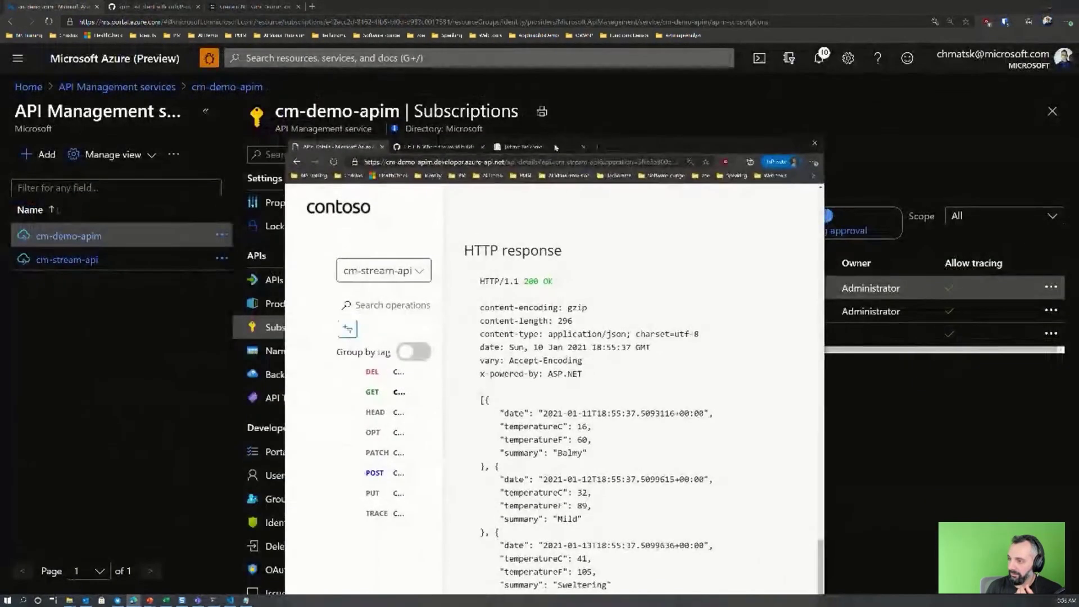
key(super+Down)
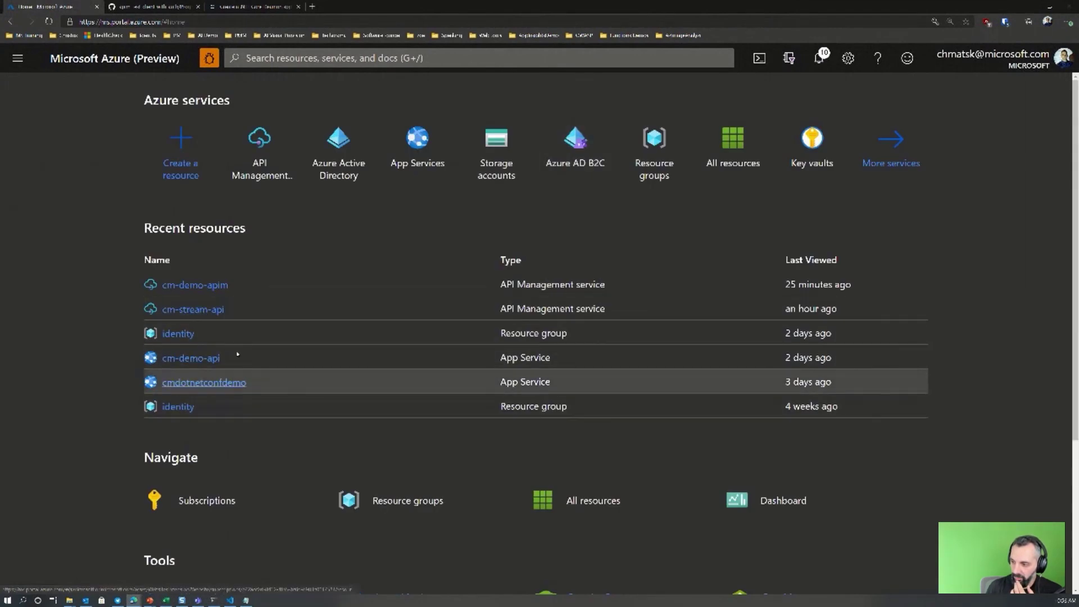
click(417, 159)
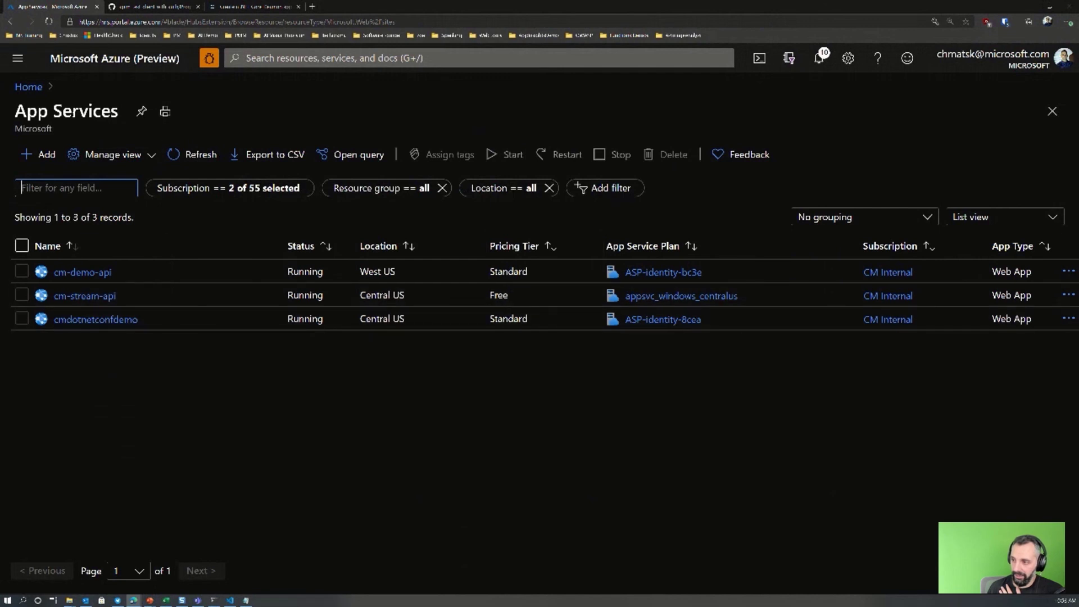
click(28, 87)
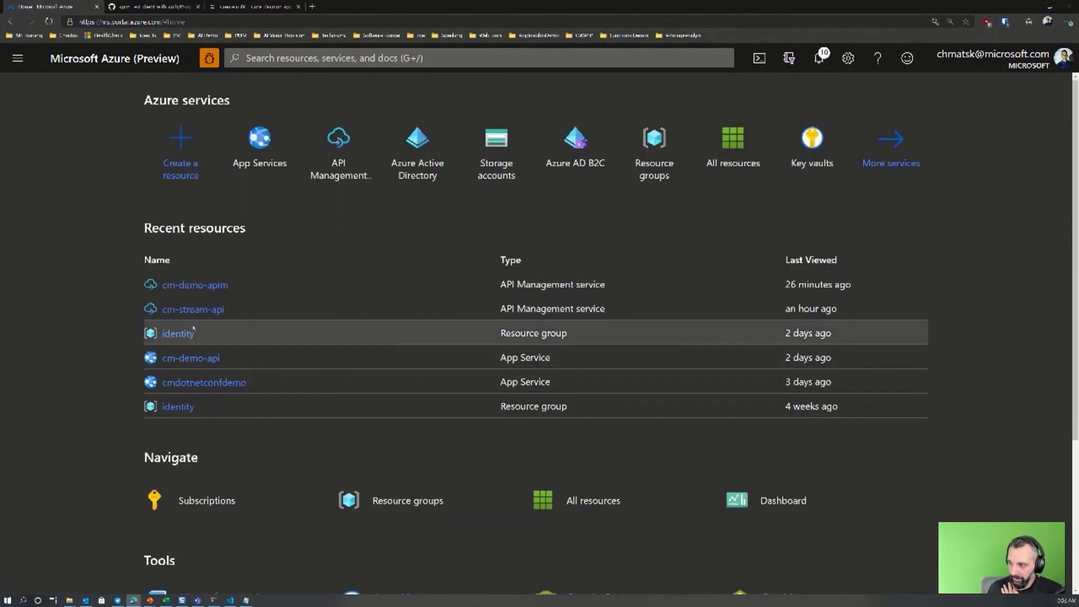
click(193, 285)
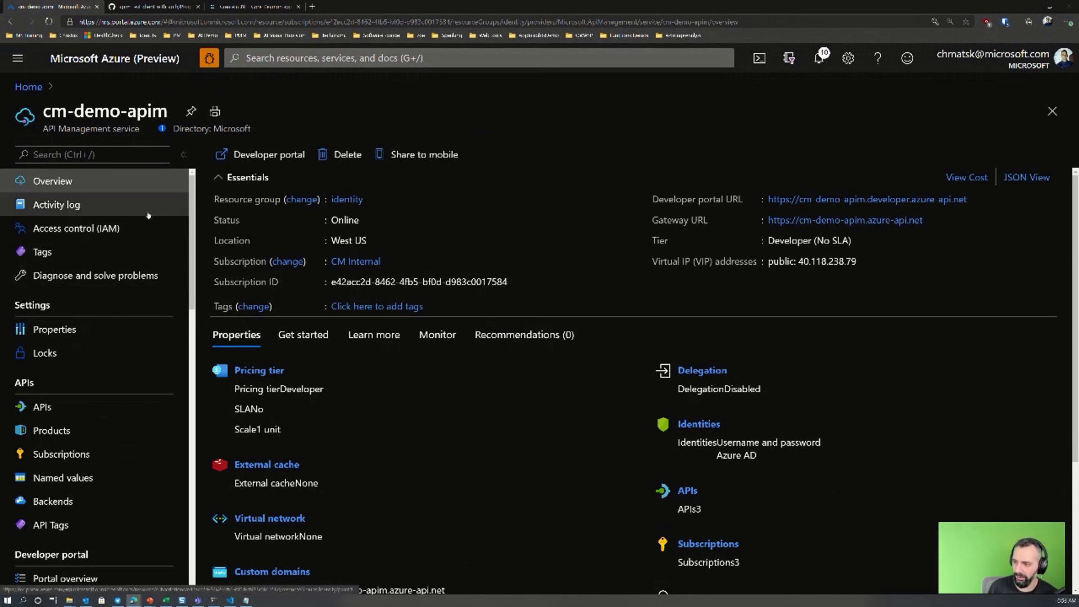
Step: Open cm-demo-apim's OAuth 2.0 + OpenID Connect page and review the streamauth server settings
click(40, 407)
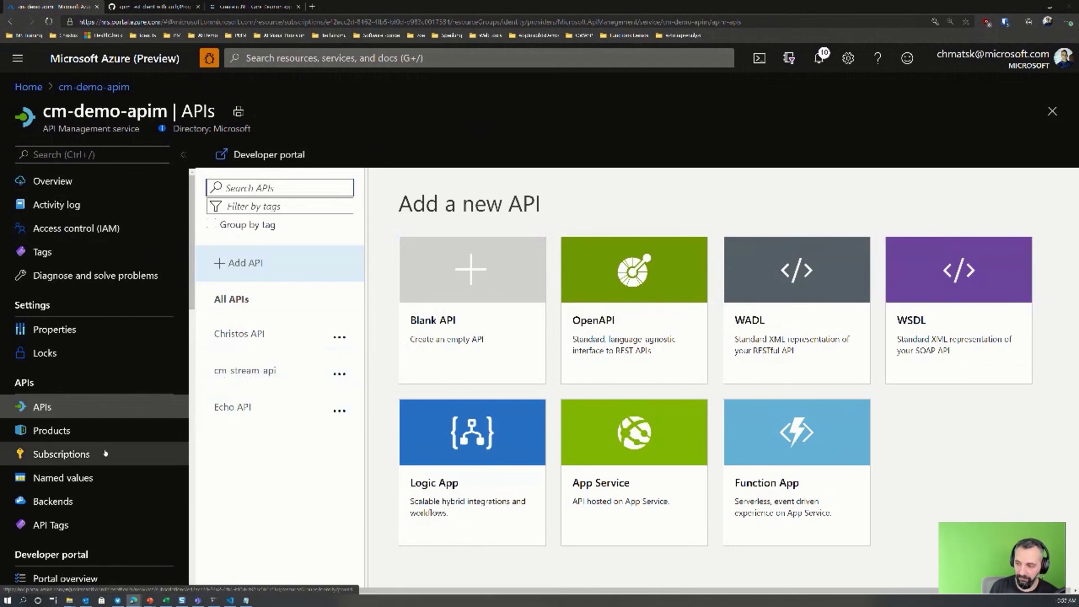
scroll(101, 480, down, 2)
scroll(102, 481, down, 1)
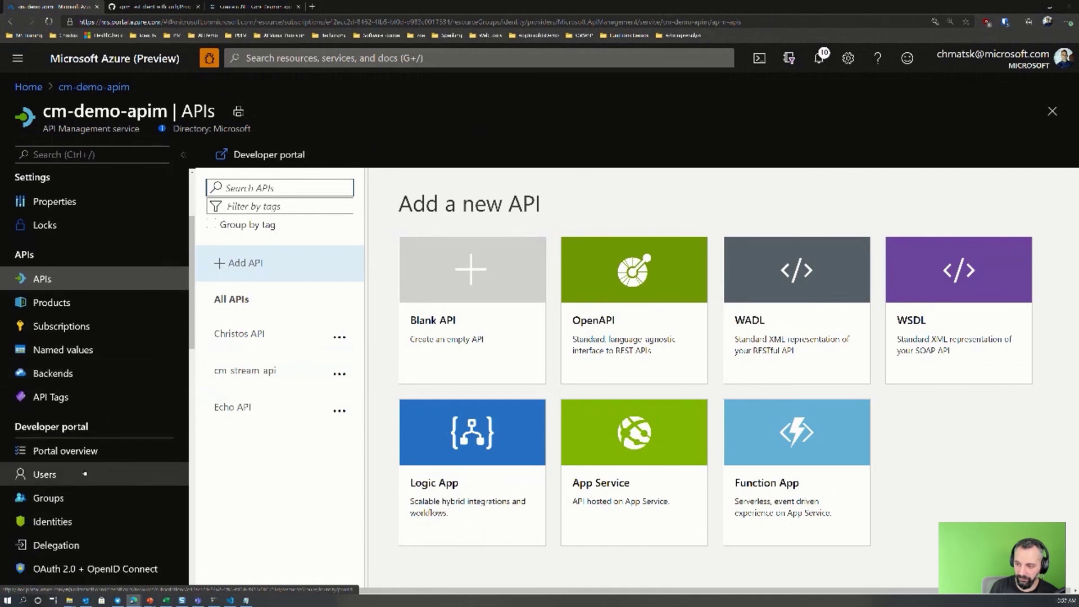
scroll(82, 475, down, 3)
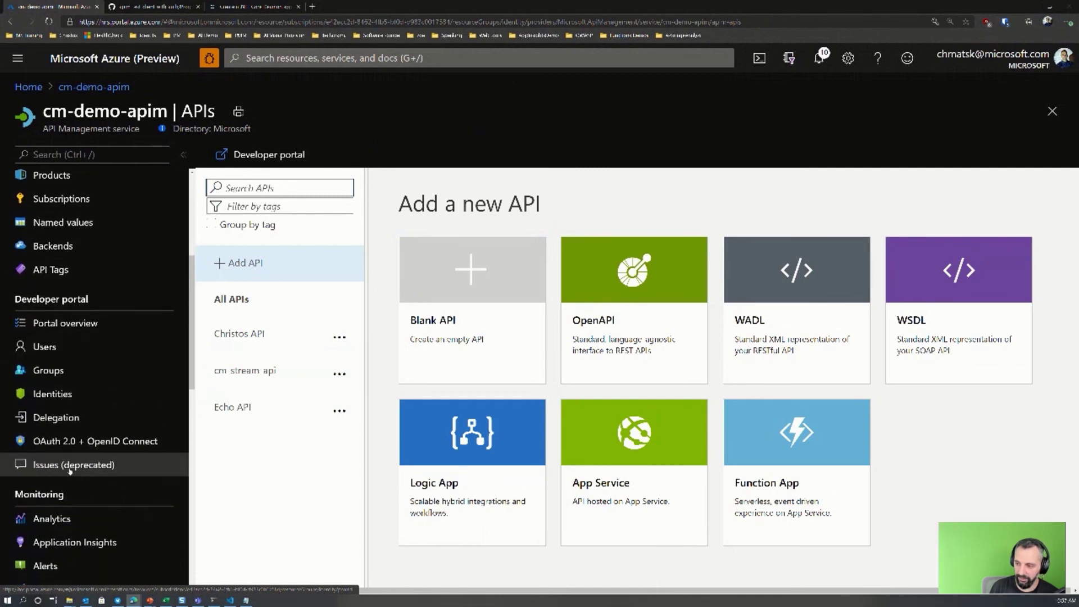
click(68, 445)
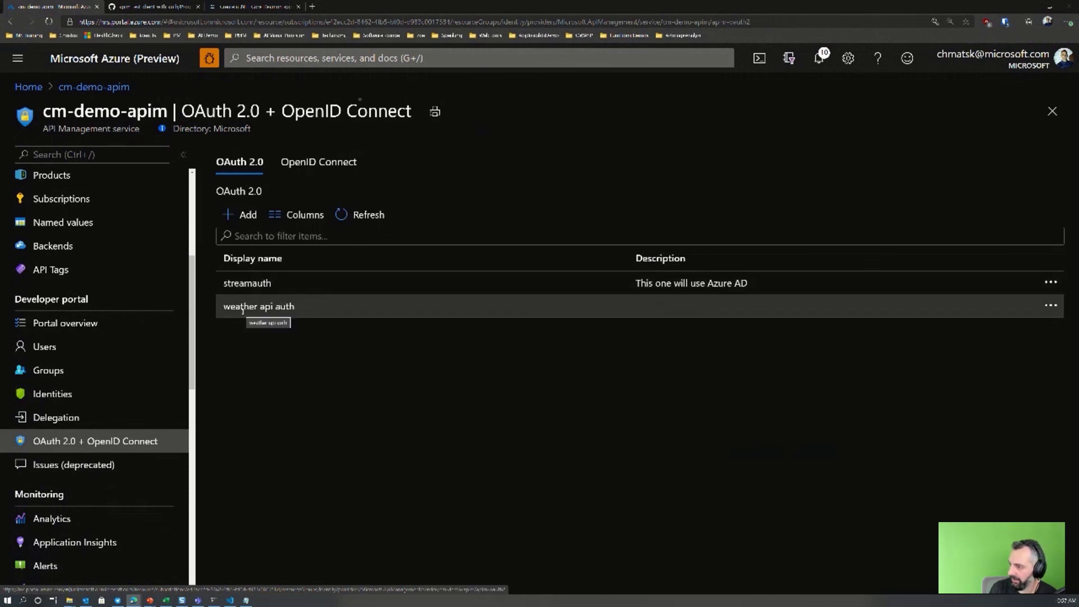
click(247, 282)
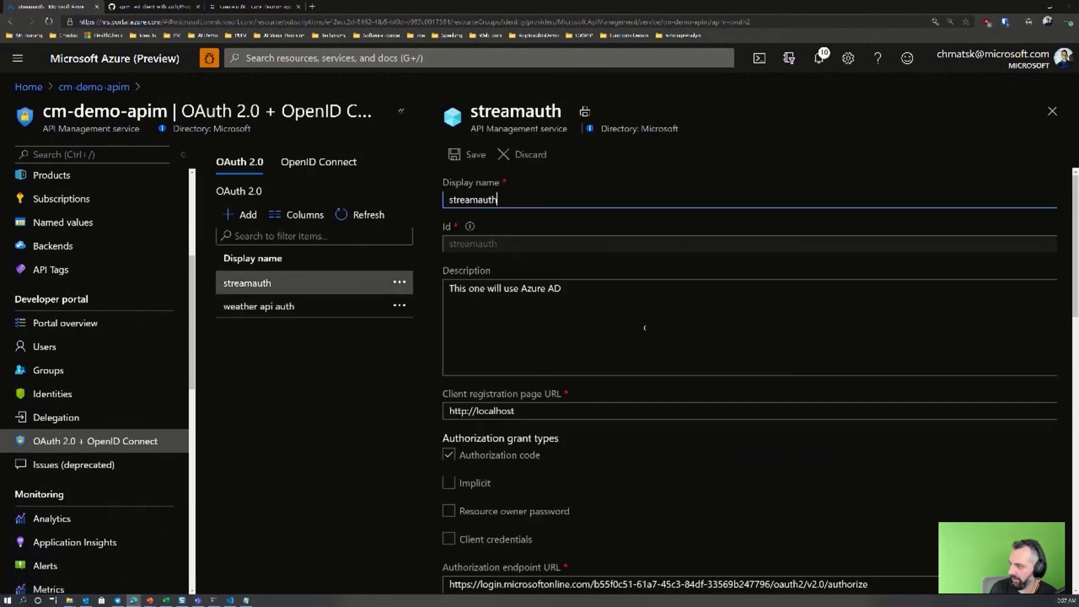
scroll(618, 342, down, 6)
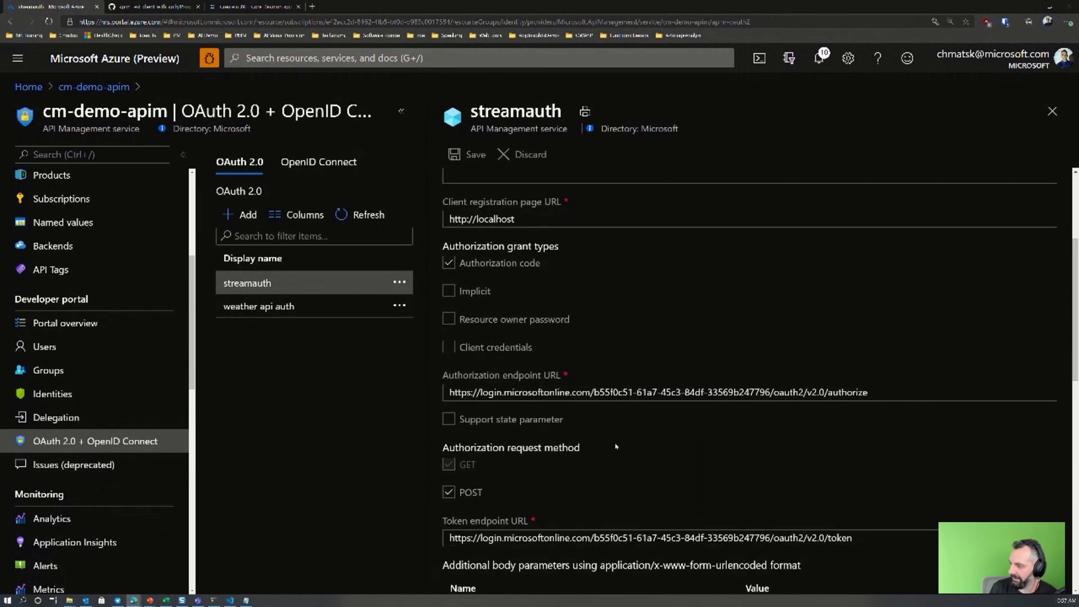
scroll(616, 446, down, 1)
scroll(615, 451, down, 1)
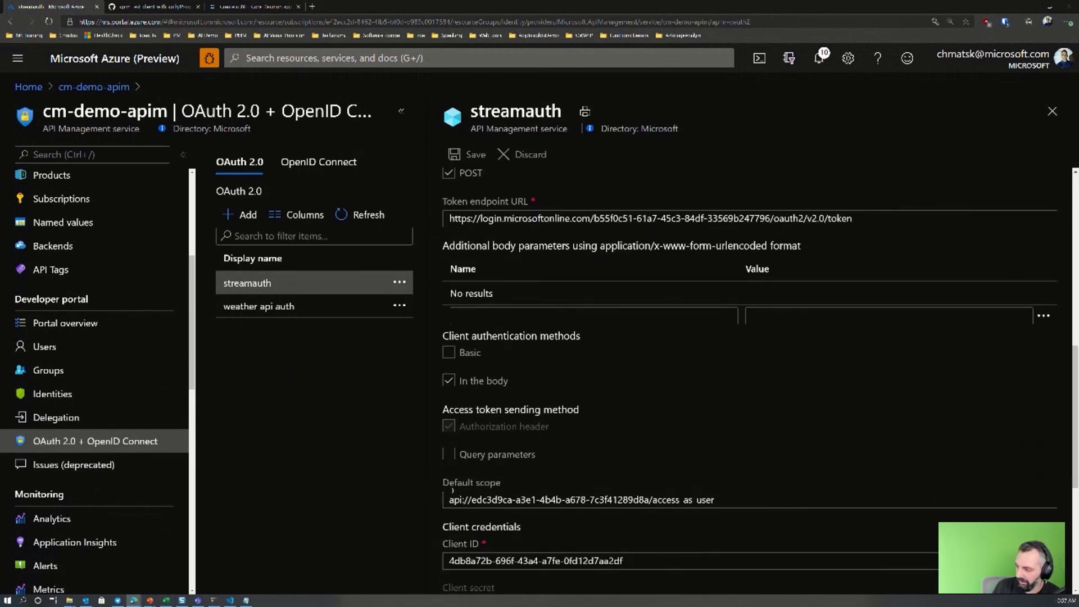
scroll(437, 494, down, 4)
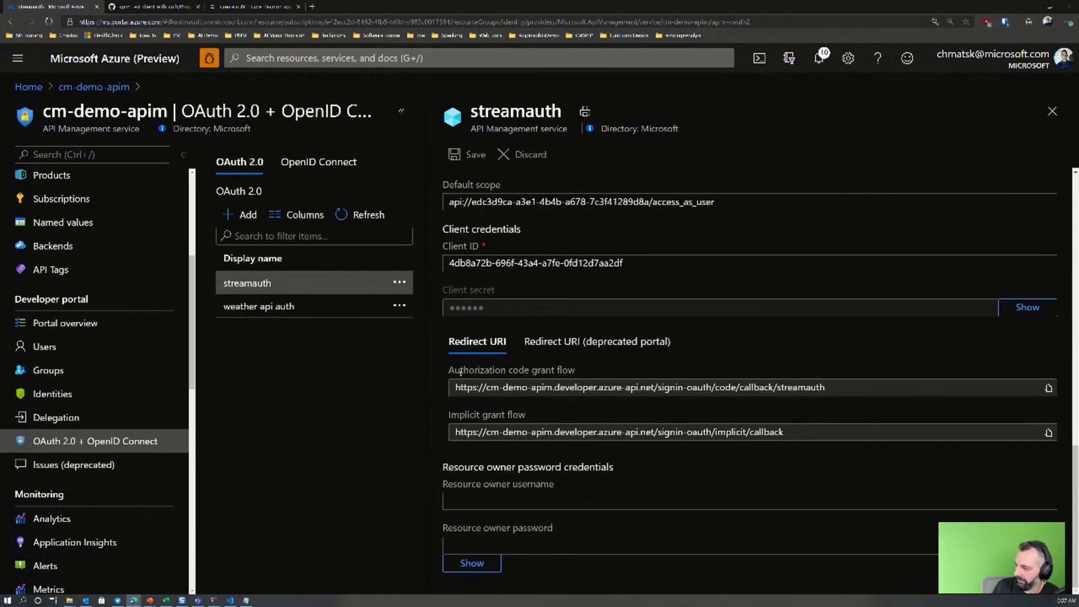
Step: Alternate between the weather api auth and streamauth servers to compare their configurations
click(248, 307)
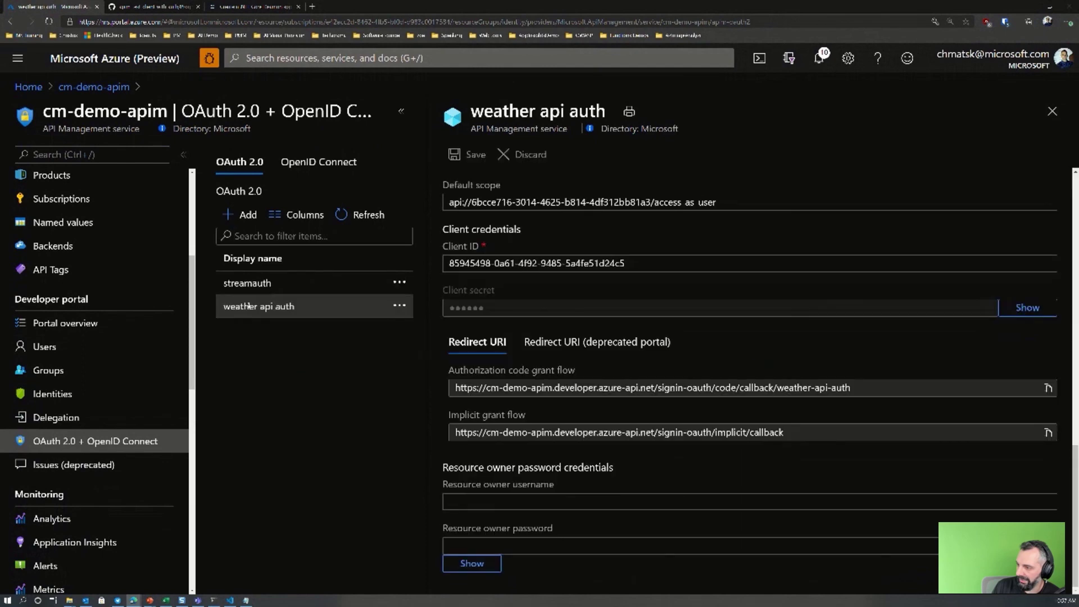
click(250, 282)
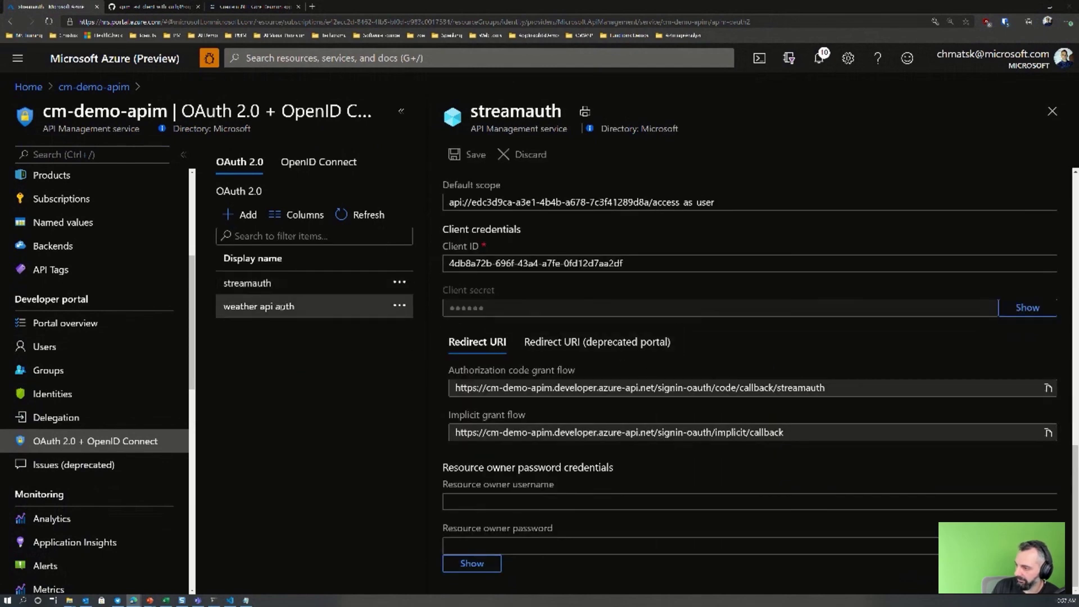
click(281, 308)
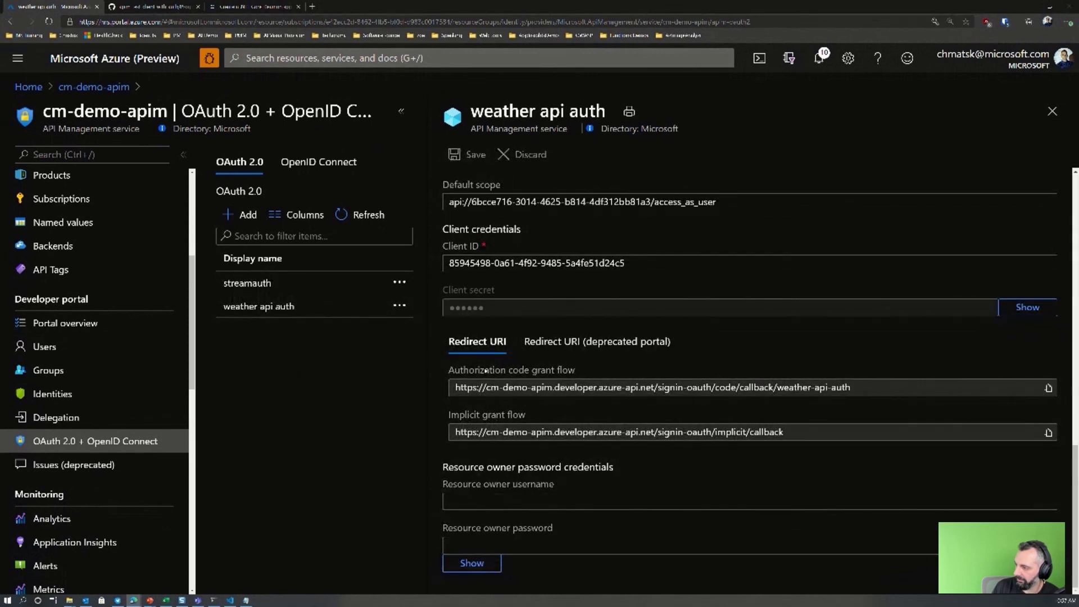
click(255, 283)
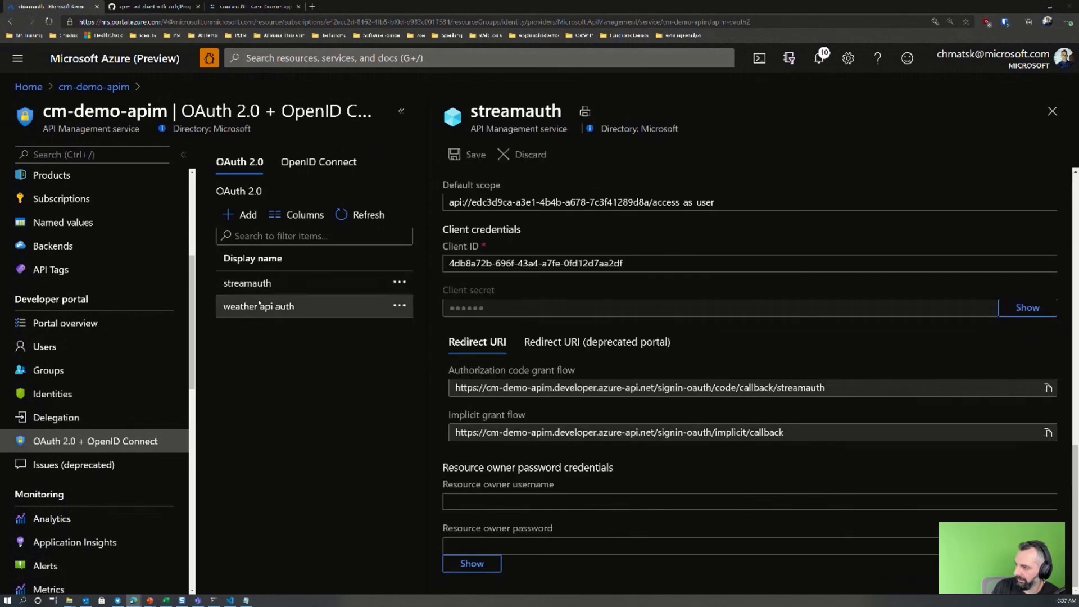
click(258, 302)
scroll(581, 411, up, 6)
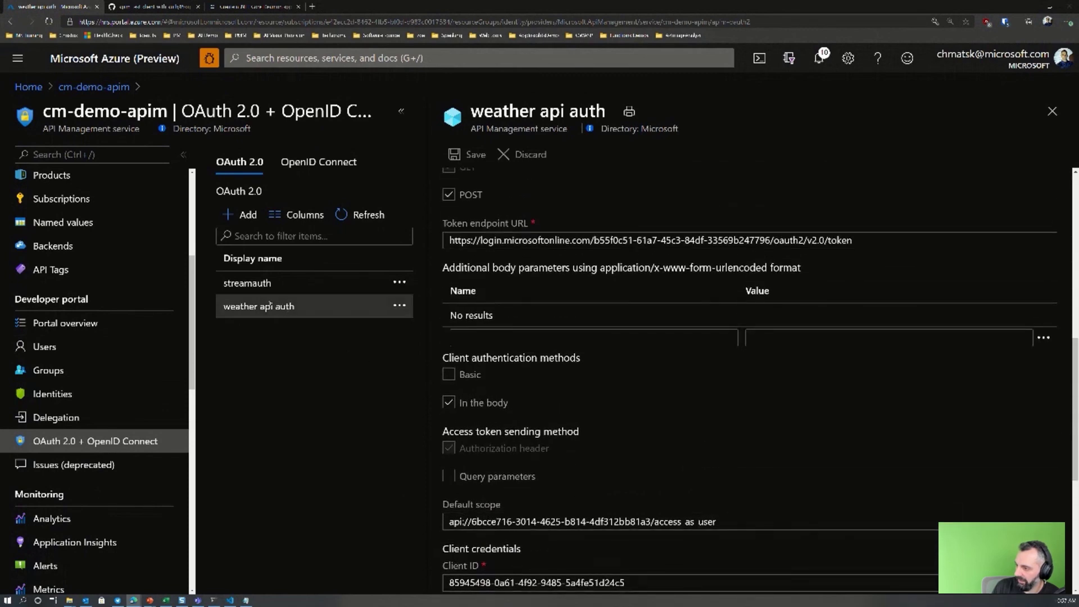
click(257, 283)
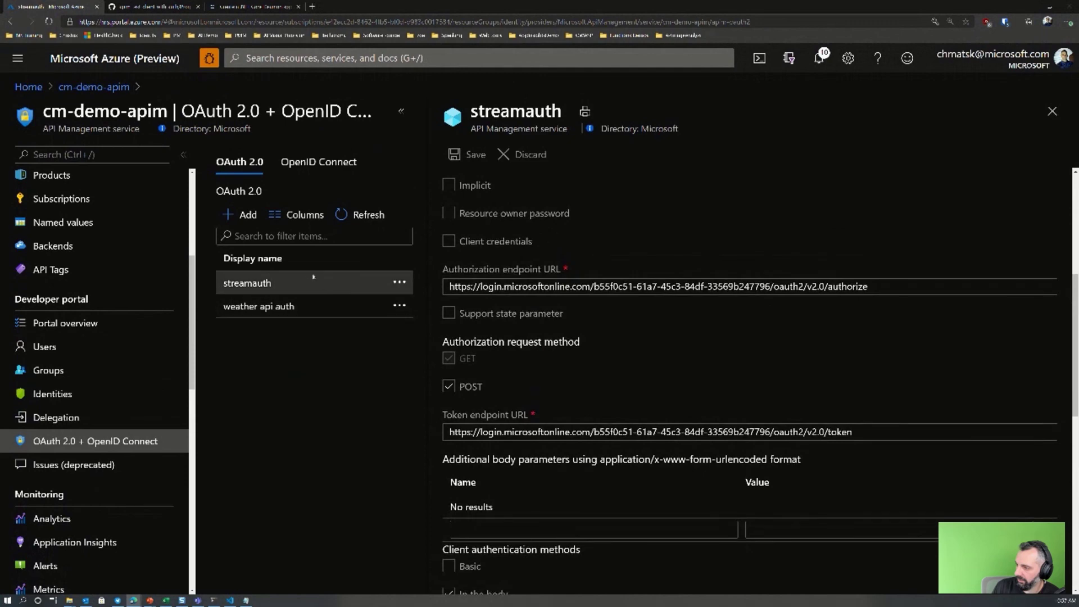
click(264, 306)
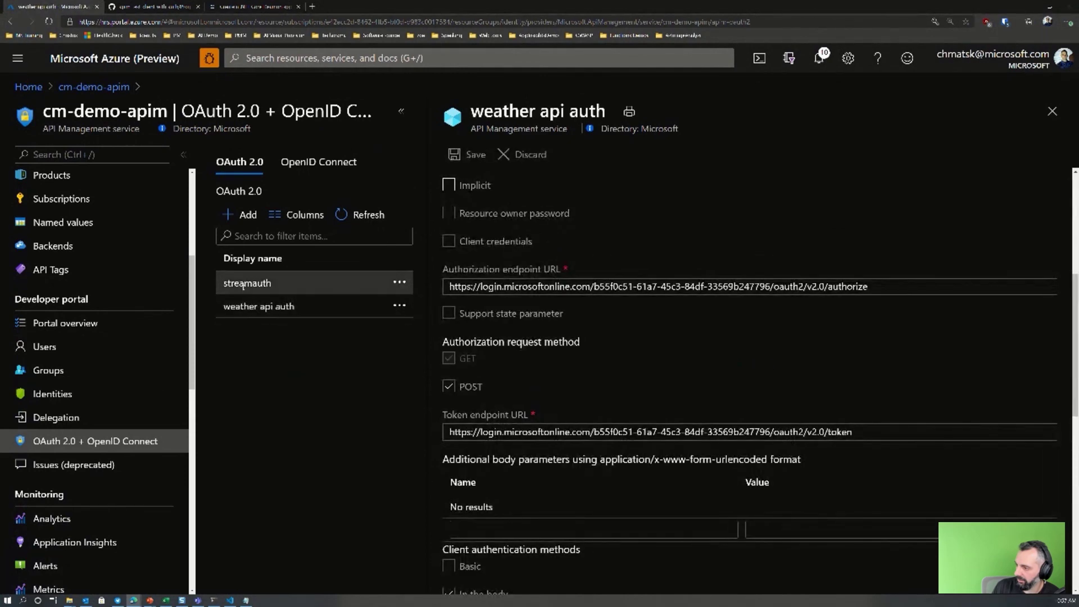
click(269, 282)
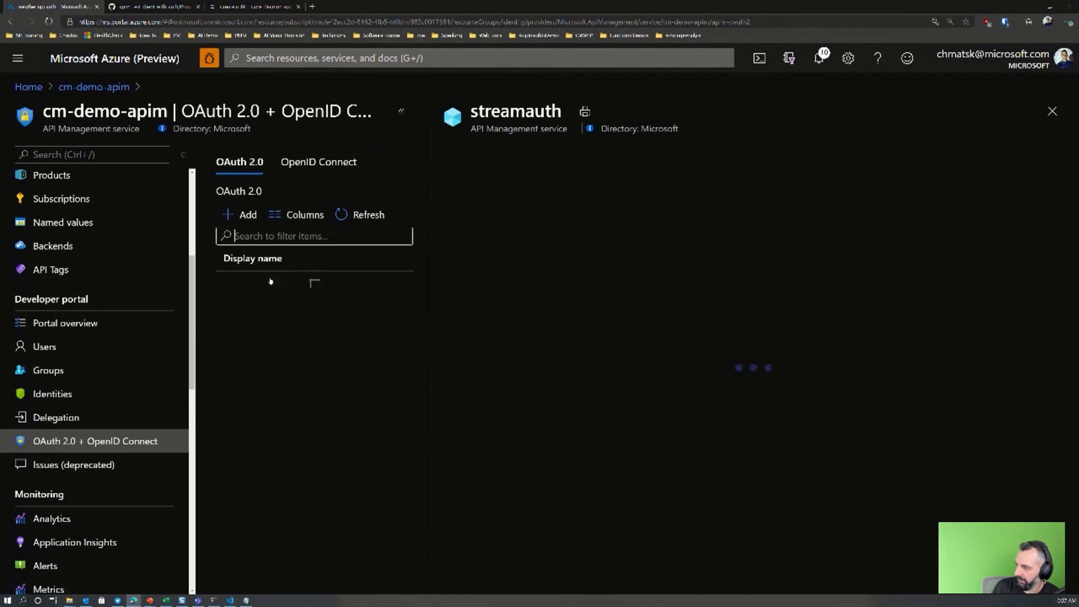
click(295, 310)
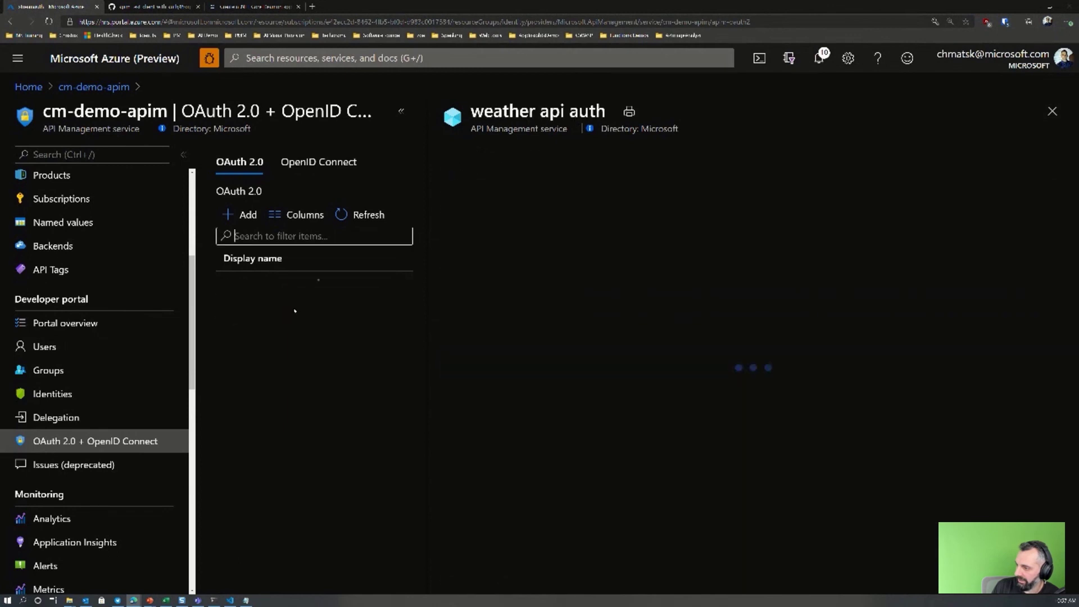
click(293, 283)
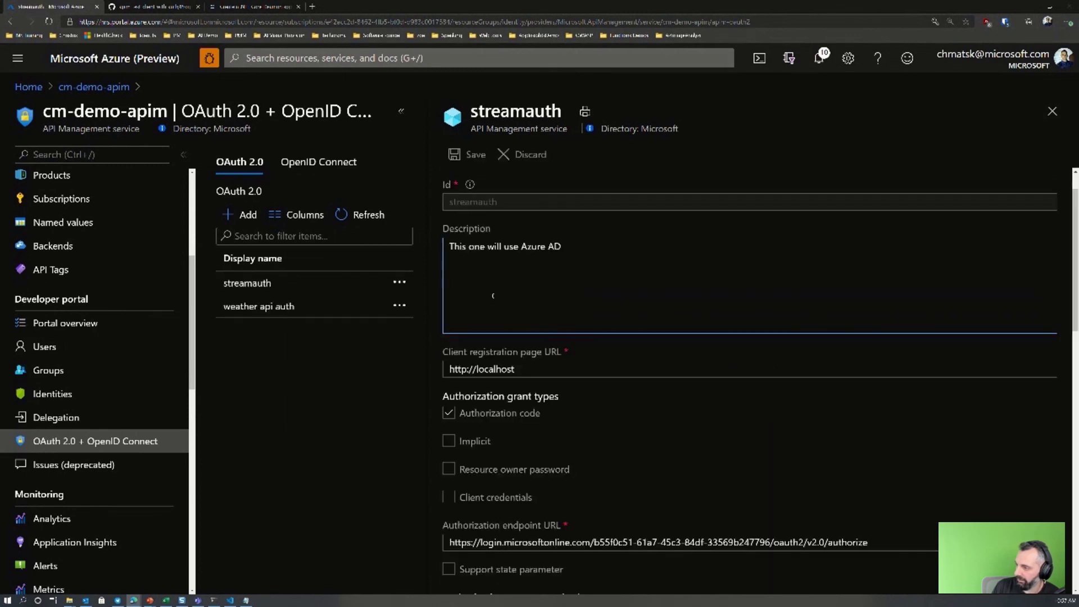
click(376, 306)
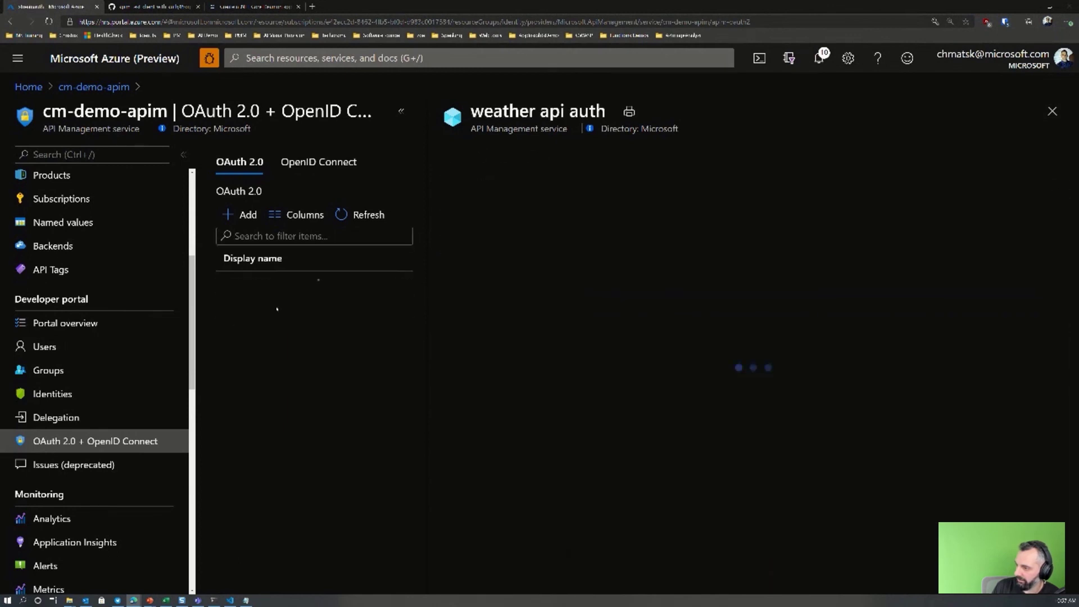
click(270, 284)
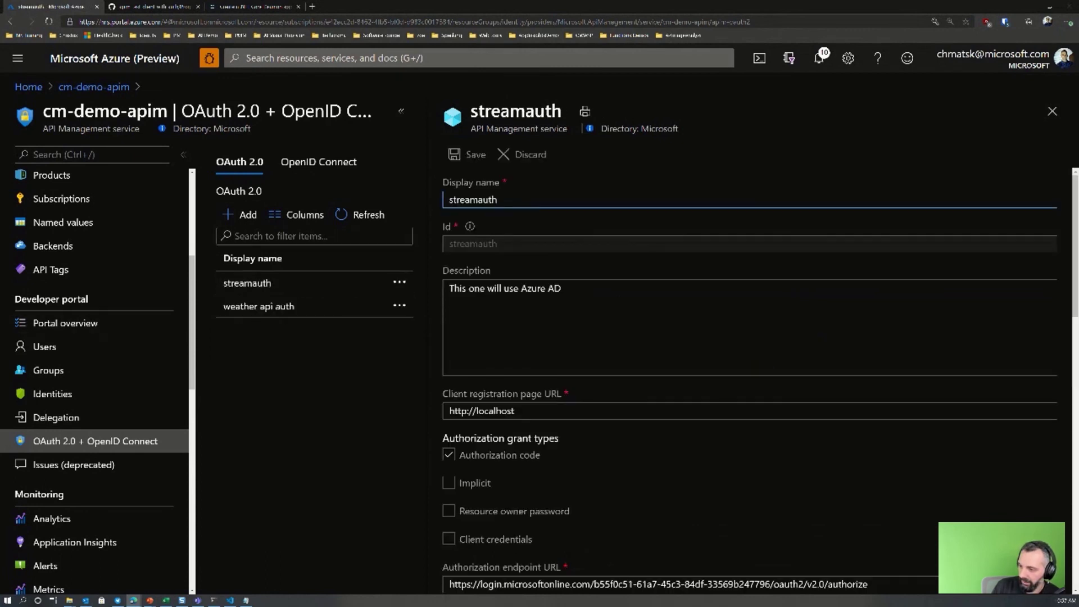
scroll(57, 394, up, 3)
Step: Open the Settings tab of cm-stream-api from the APIs list
click(42, 284)
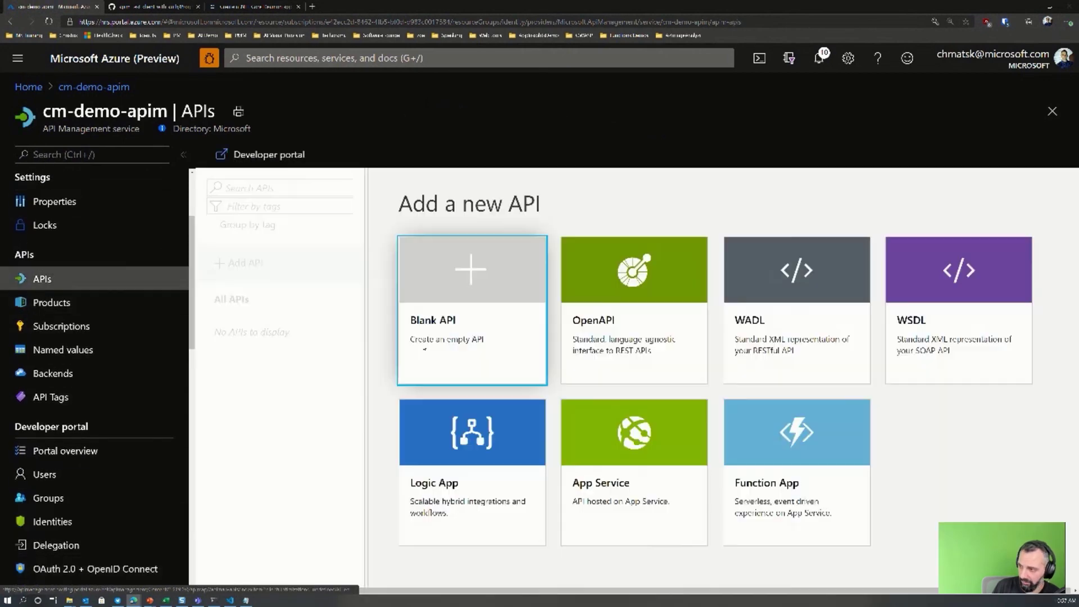
click(242, 372)
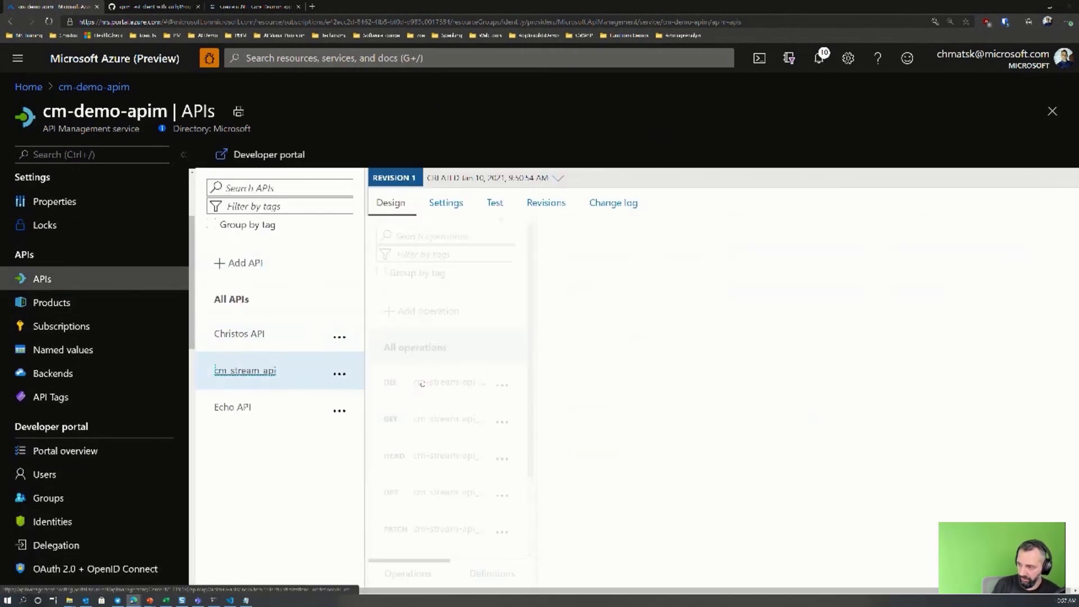
click(445, 202)
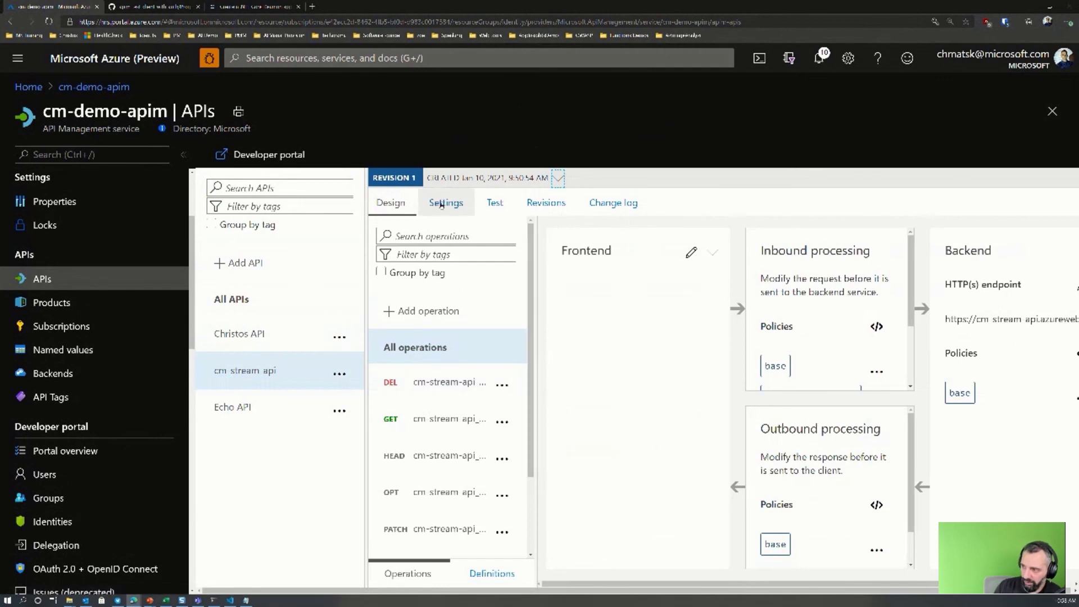
click(619, 264)
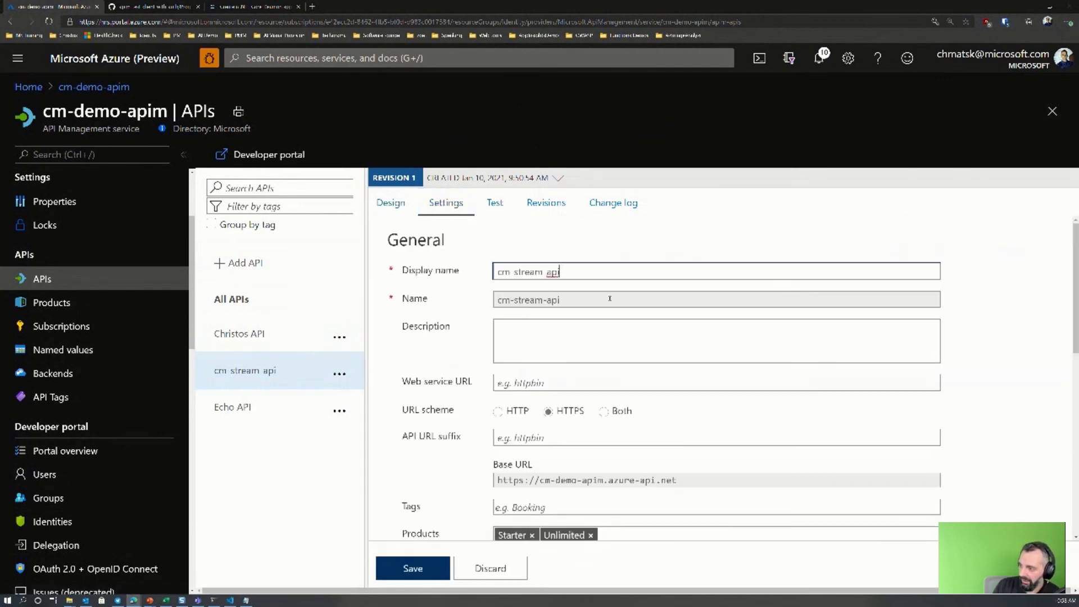
Step: Under Security, select streamauth as the OAuth 2.0 server and save the API settings
scroll(630, 372, down, 3)
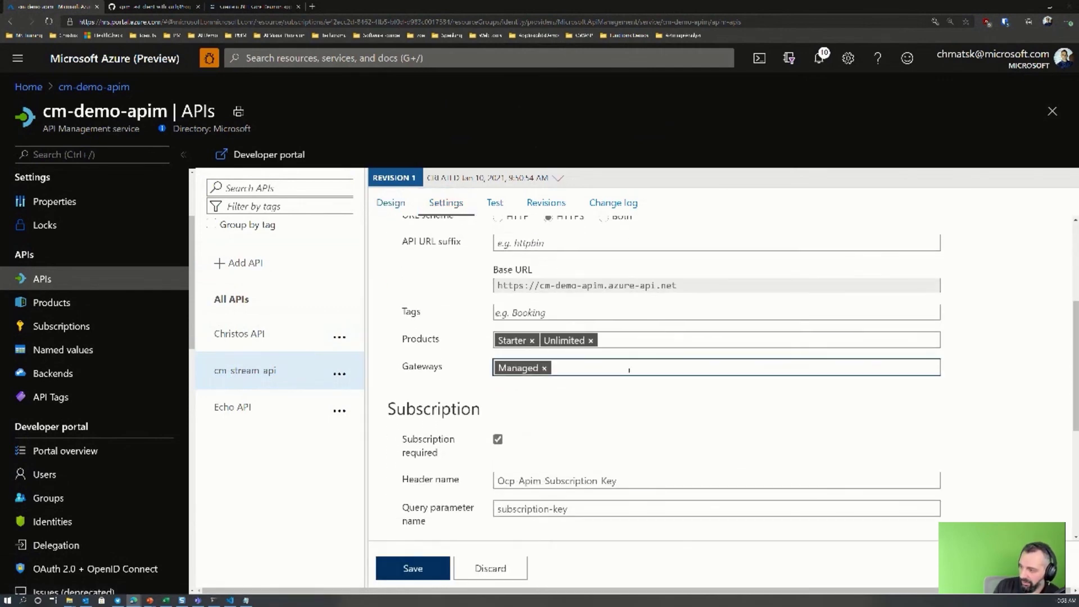
scroll(484, 371, down, 3)
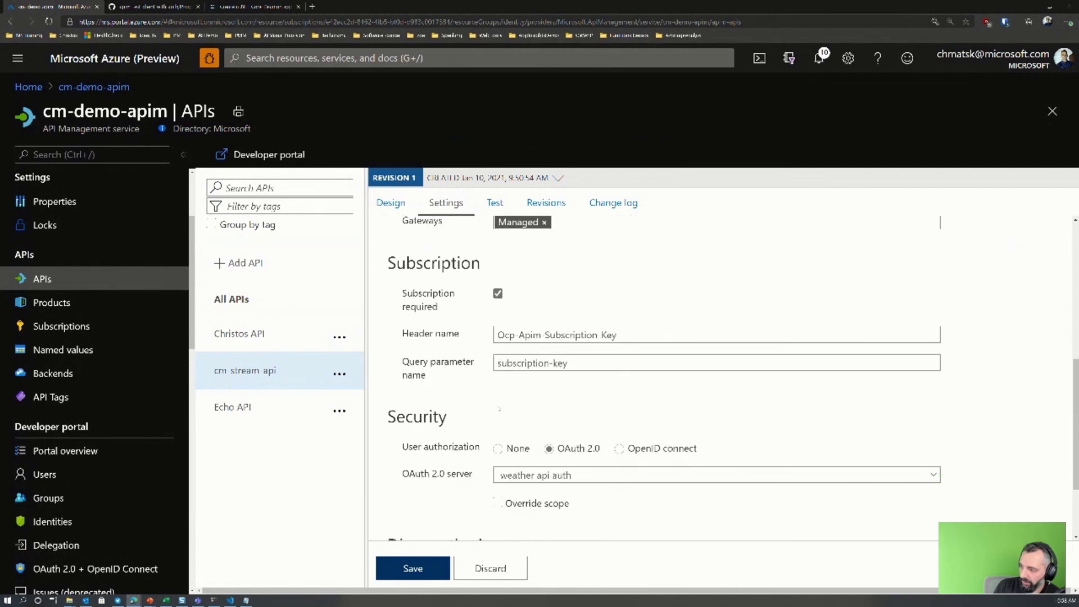
scroll(570, 358, down, 2)
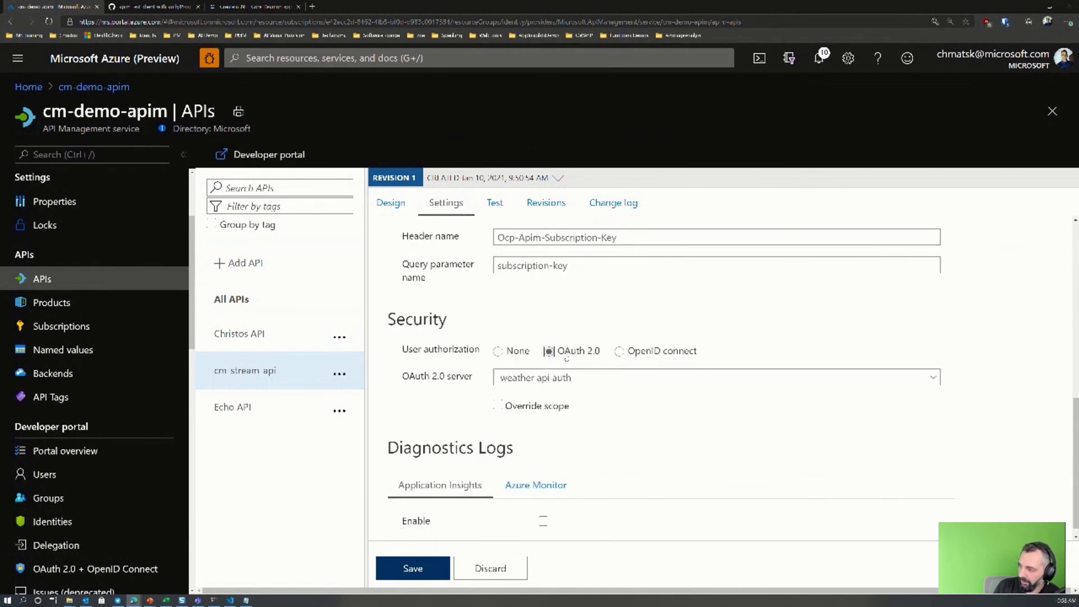
click(562, 377)
click(789, 390)
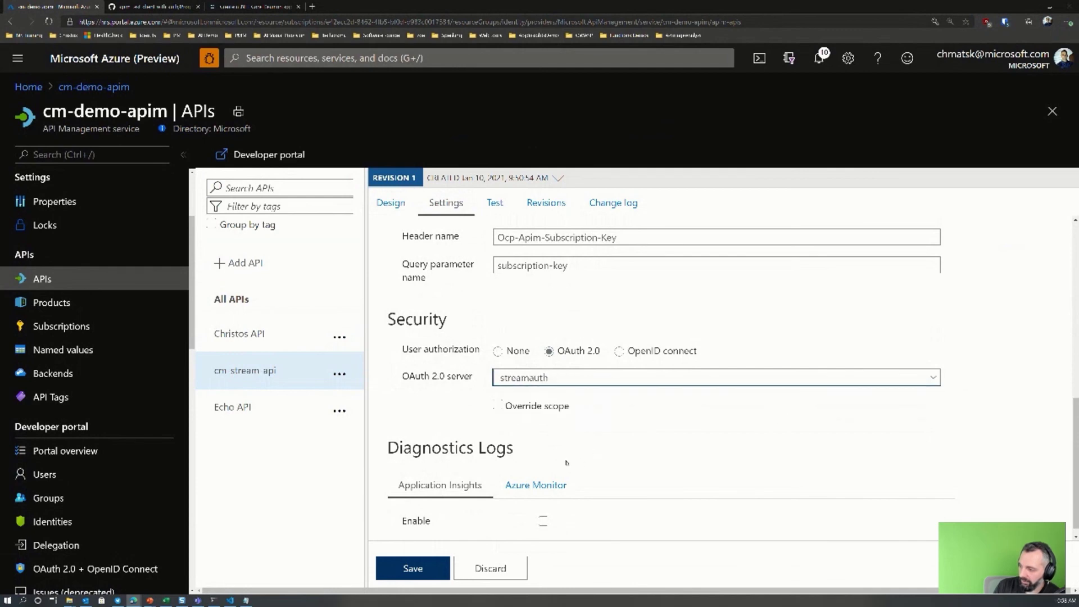
click(413, 567)
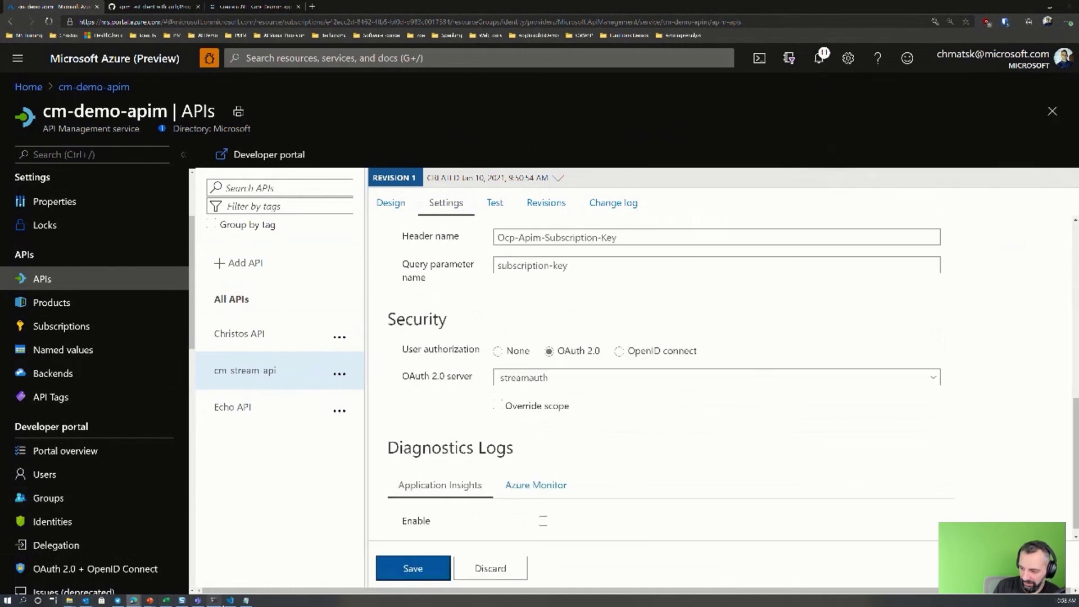
mouse_move(121, 602)
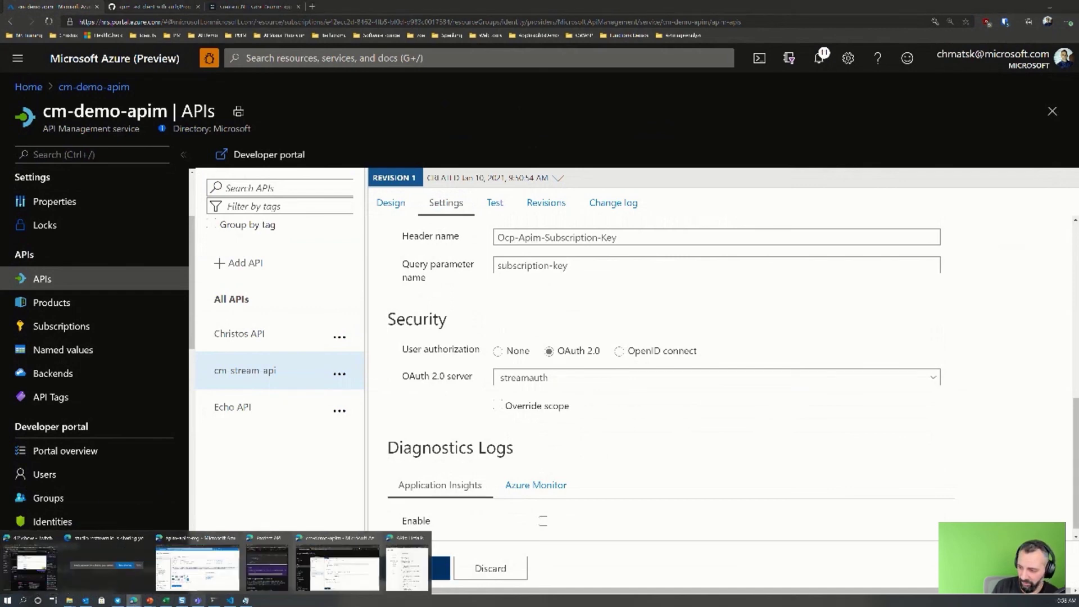
Step: Maximize the developer portal, reload it, and open the cm-stream-api_GET Try it console
click(403, 562)
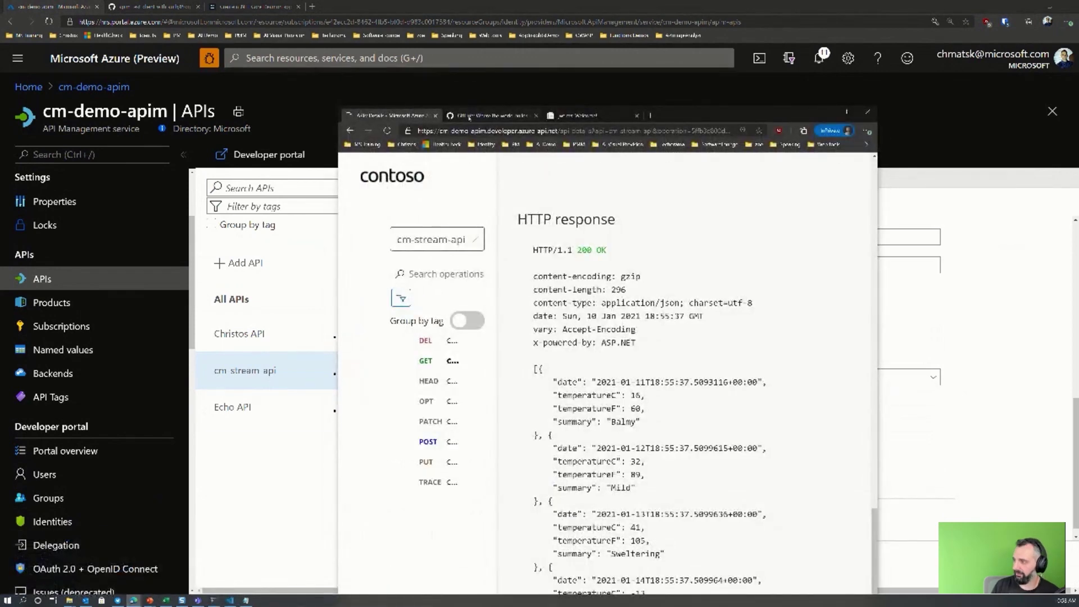
double_click(680, 109)
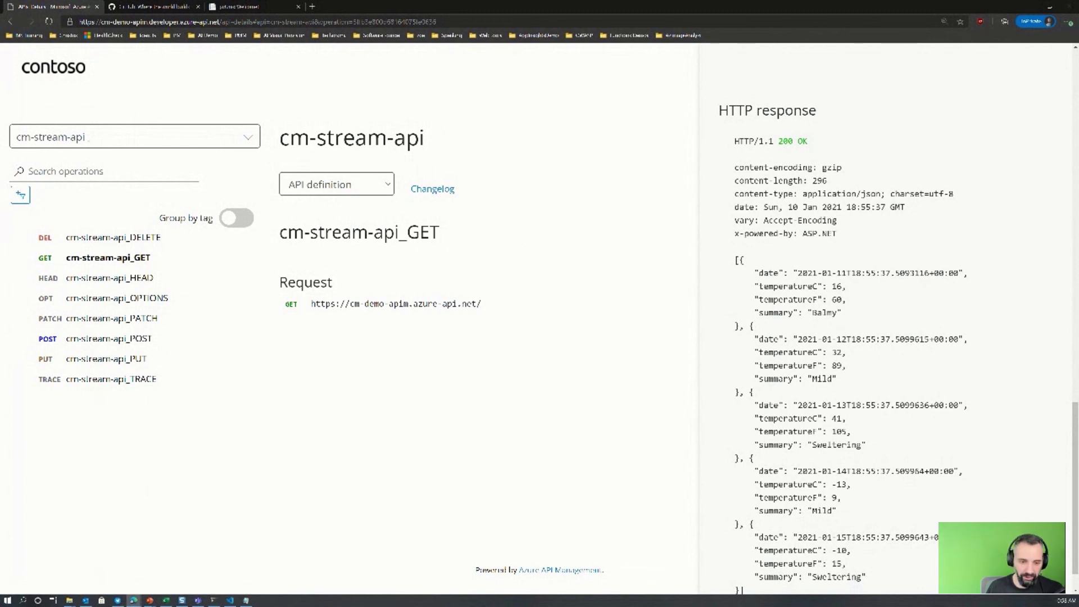
key(F5)
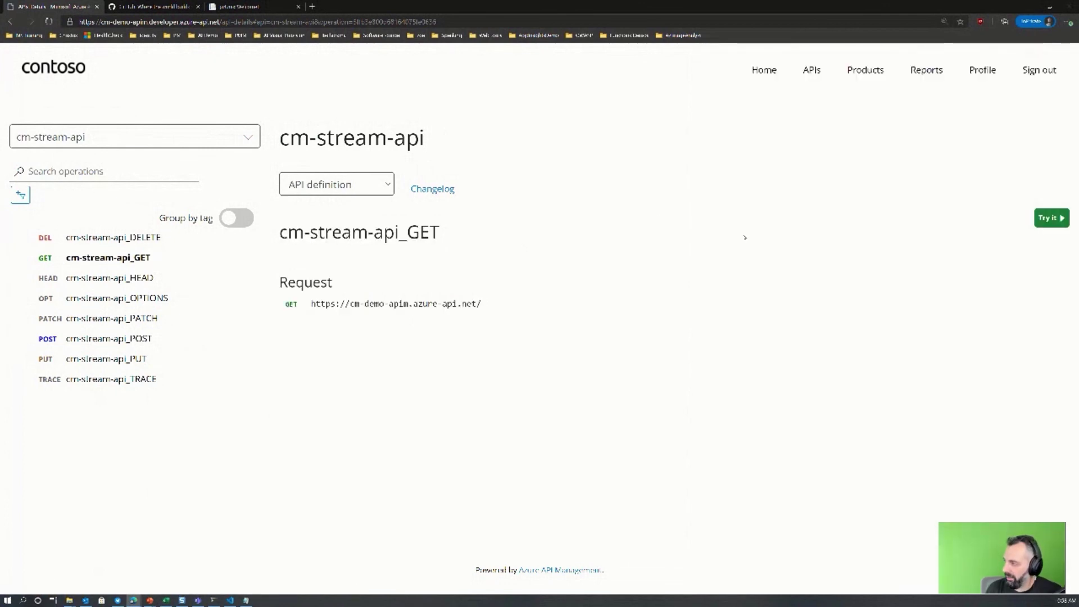
click(1056, 224)
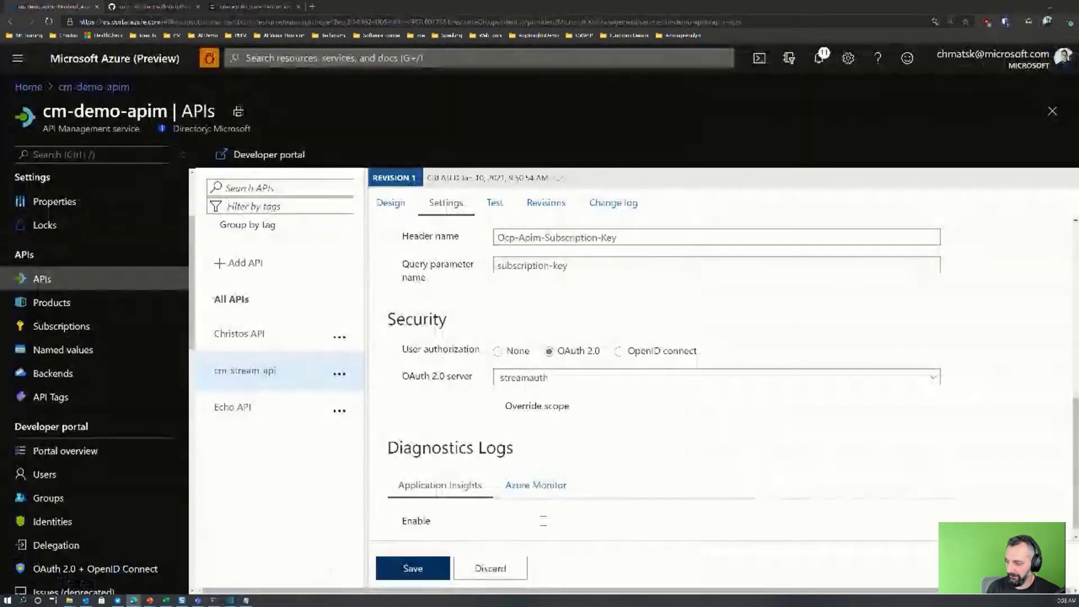
Step: Back in Azure, select weather api auth as cm-stream-api's OAuth 2.0 server and save
click(337, 564)
click(558, 376)
click(533, 407)
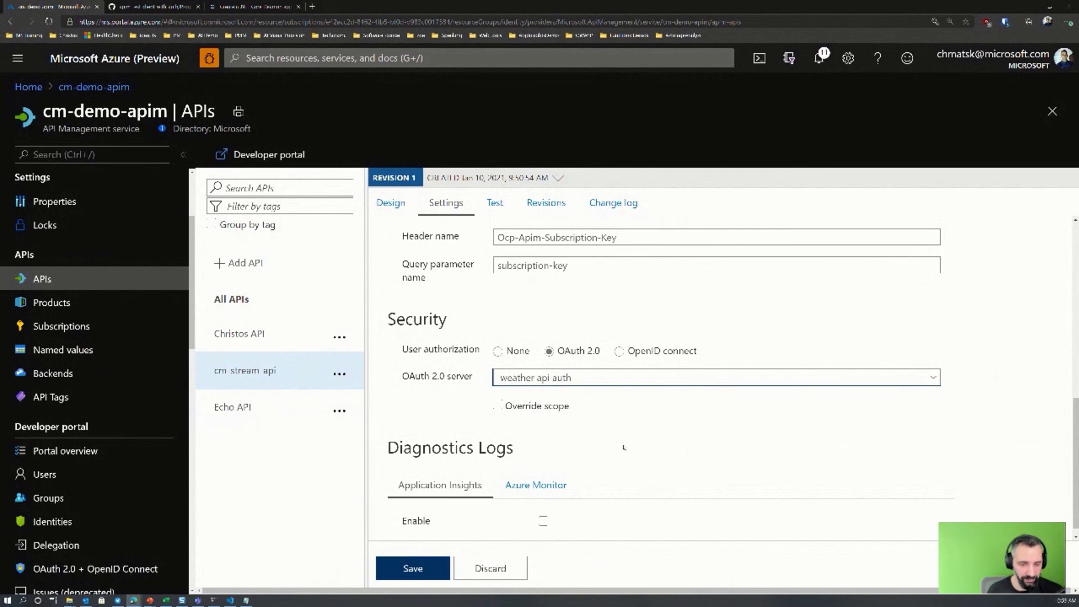
click(416, 574)
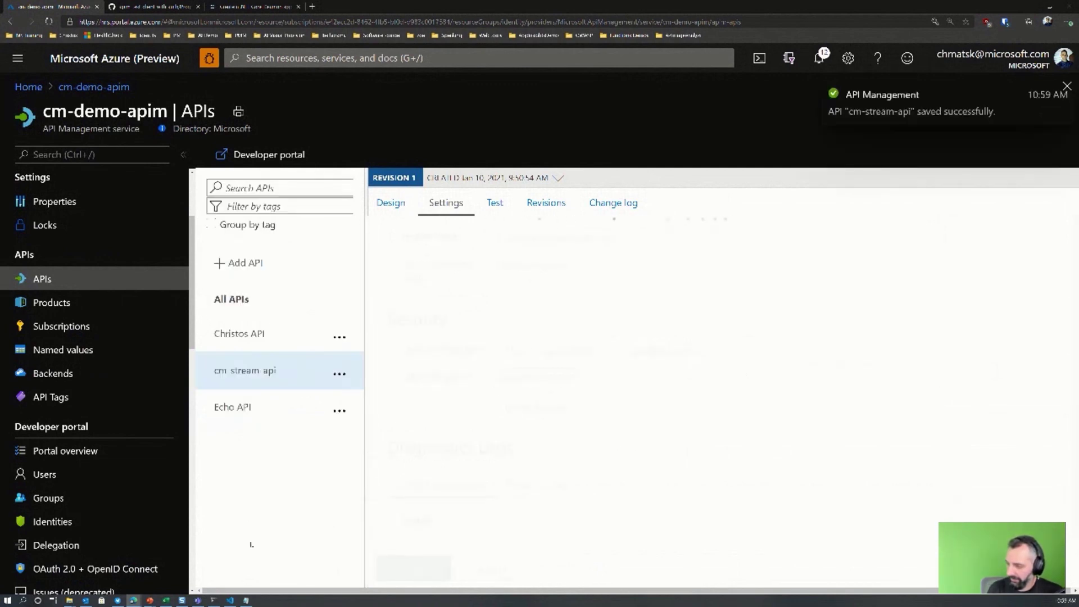
Step: Reload the developer portal, open the cm-stream-api_GET test console, and choose authorization_code authorization
mouse_move(133, 601)
click(428, 565)
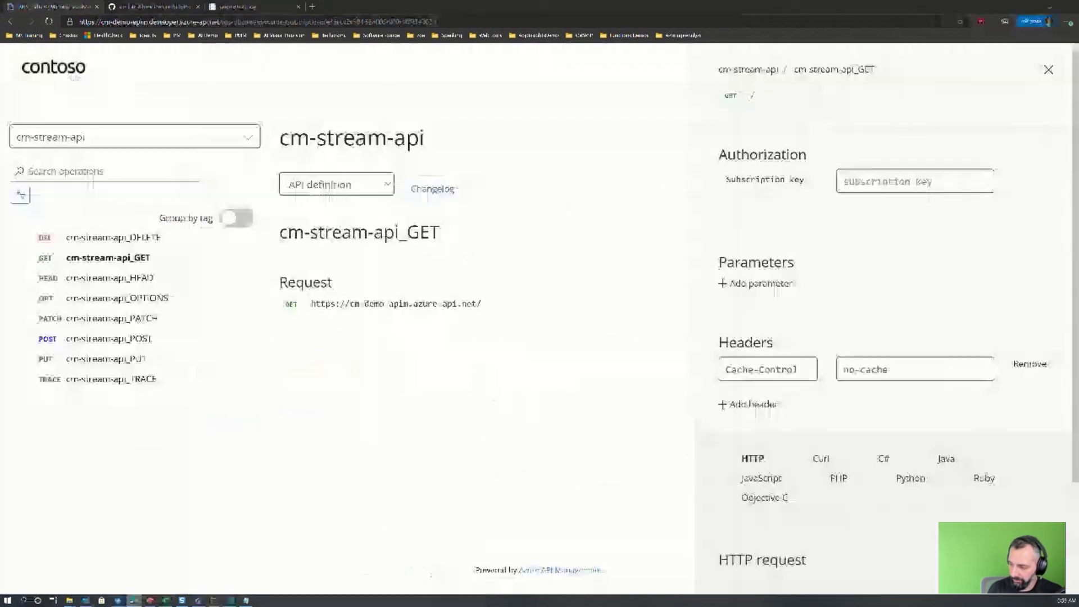
key(F5)
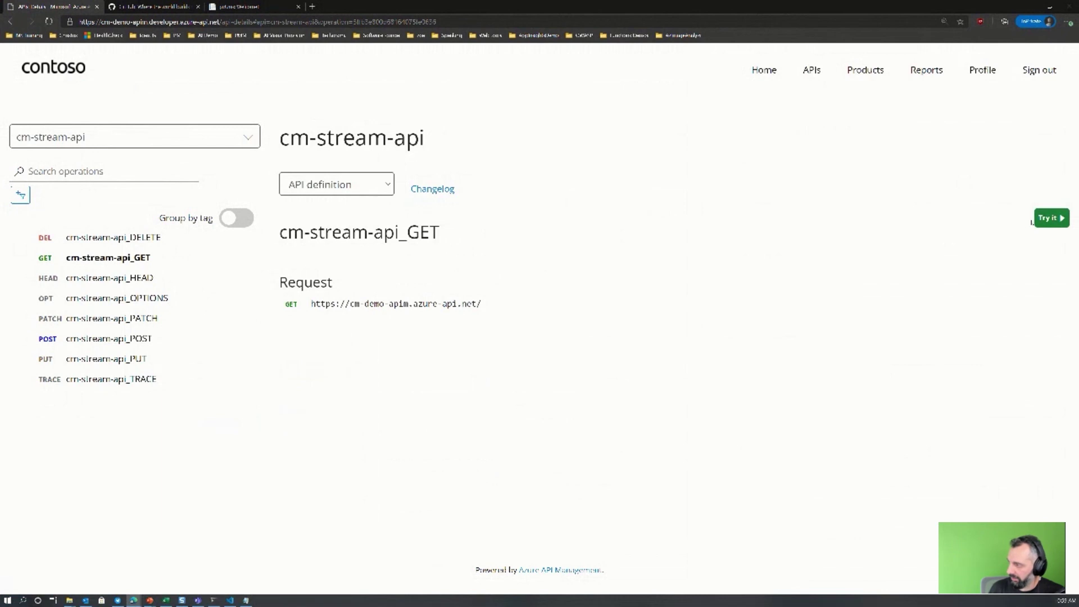
click(1047, 219)
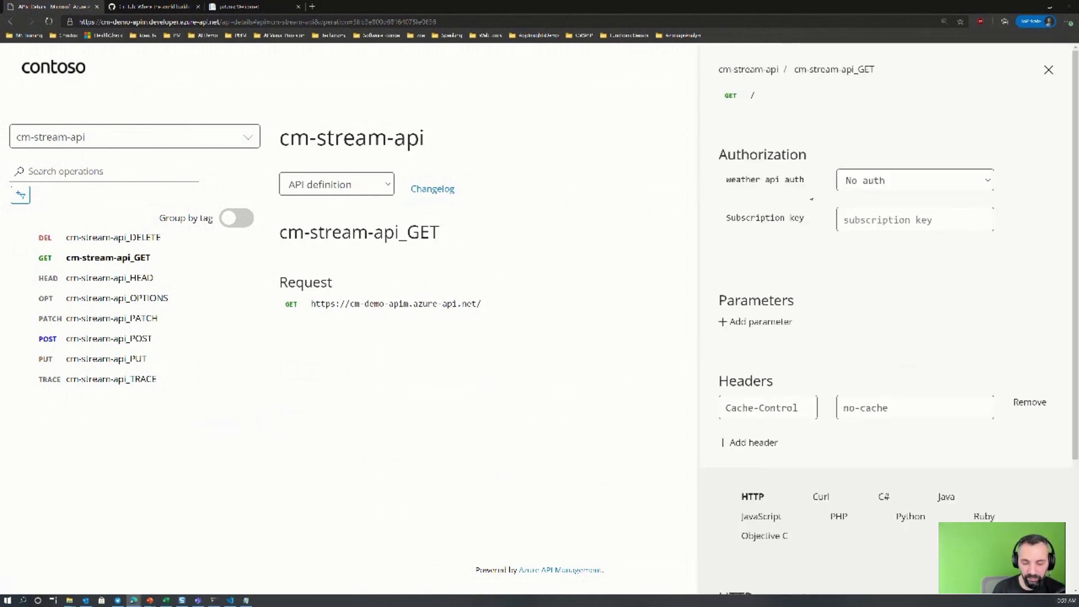
click(910, 180)
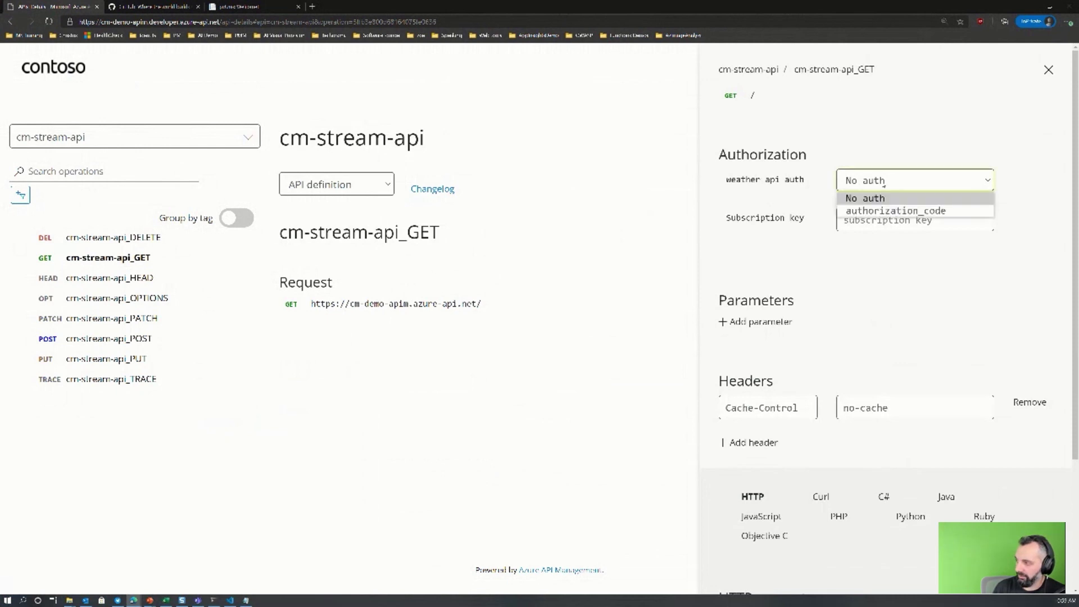
click(896, 211)
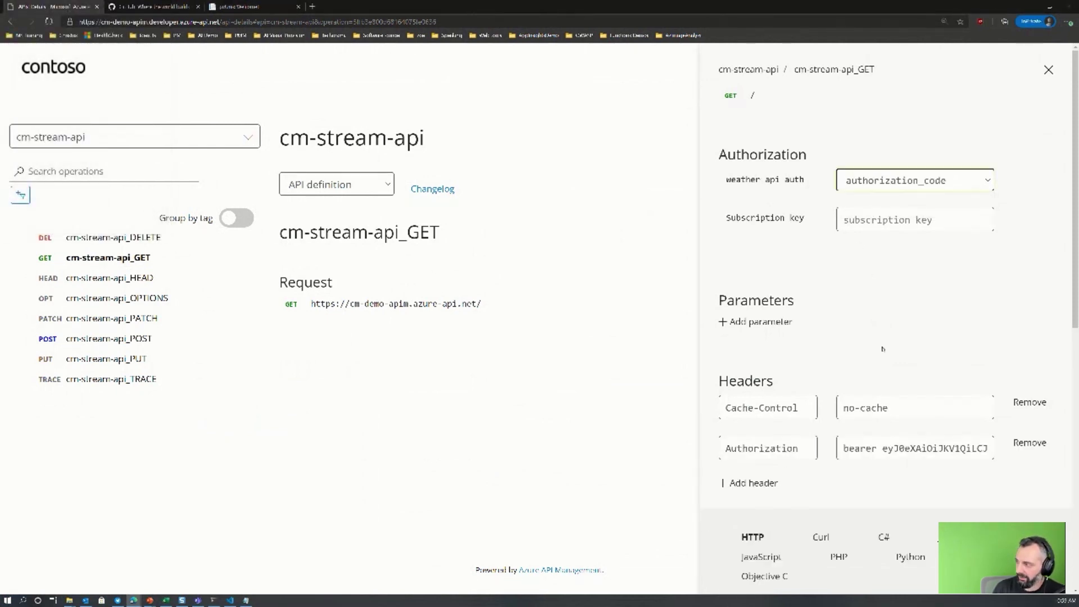
Step: Paste the subscription key, send the request, and check the 200 OK weather forecast response
double_click(859, 447)
click(765, 448)
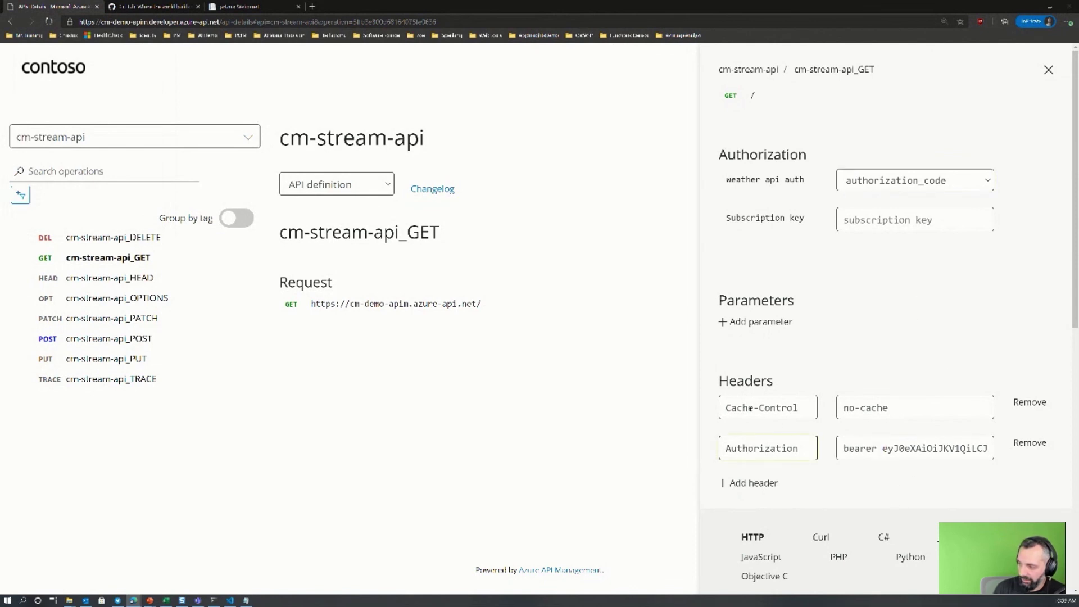
scroll(797, 462, down, 9)
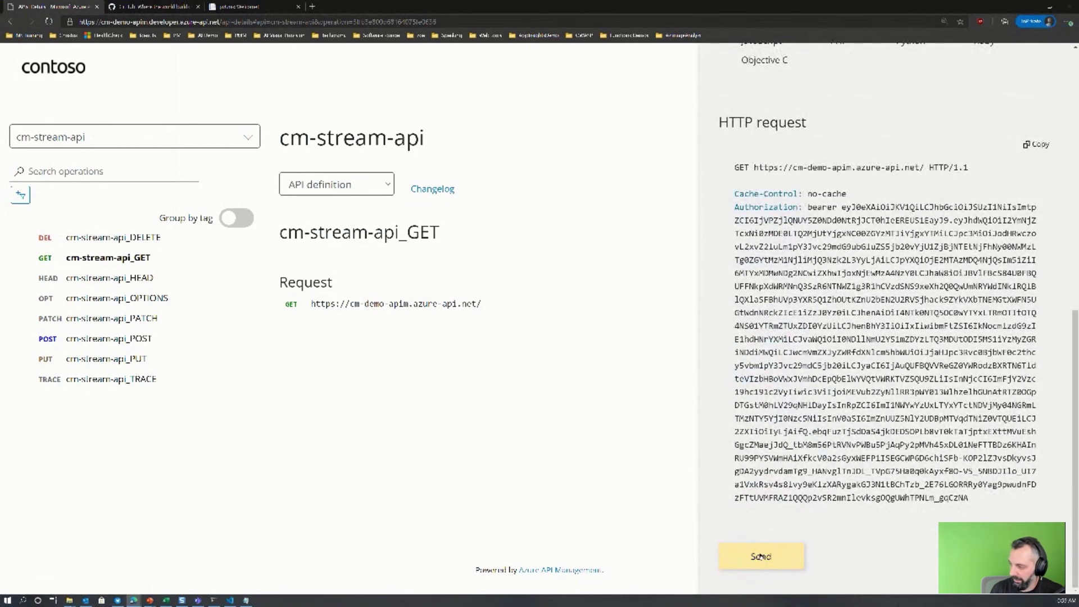
scroll(870, 269, up, 10)
right_click(858, 219)
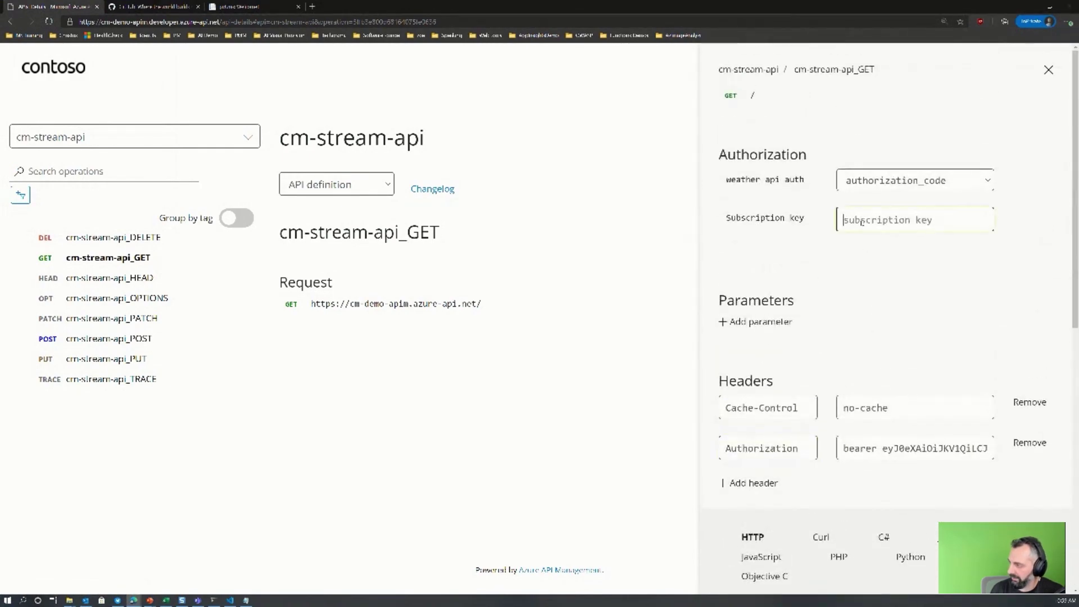
click(893, 304)
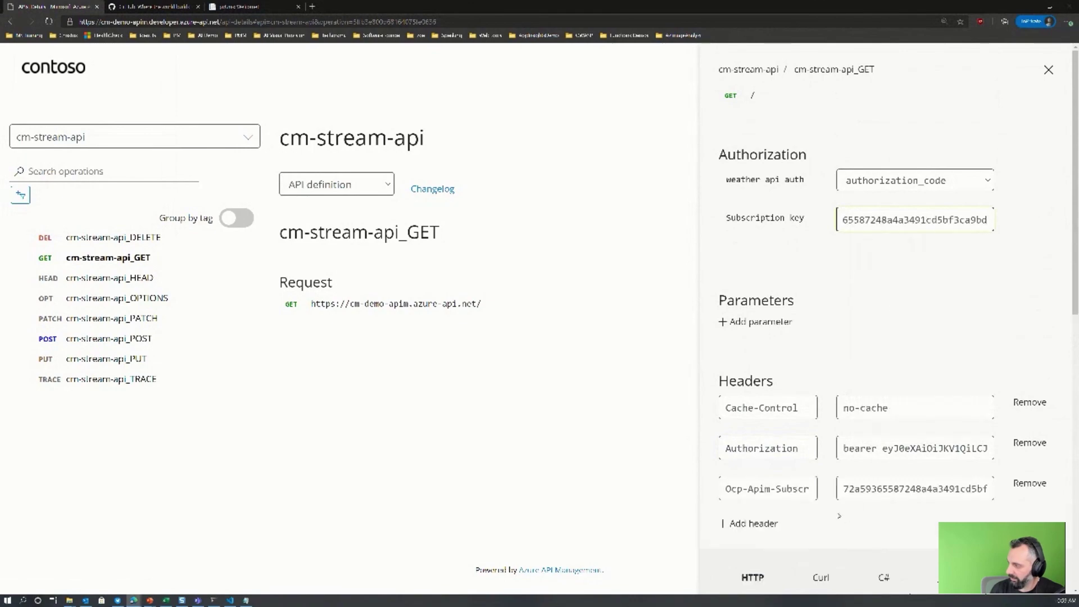
scroll(802, 562, down, 10)
click(801, 558)
scroll(802, 559, down, 10)
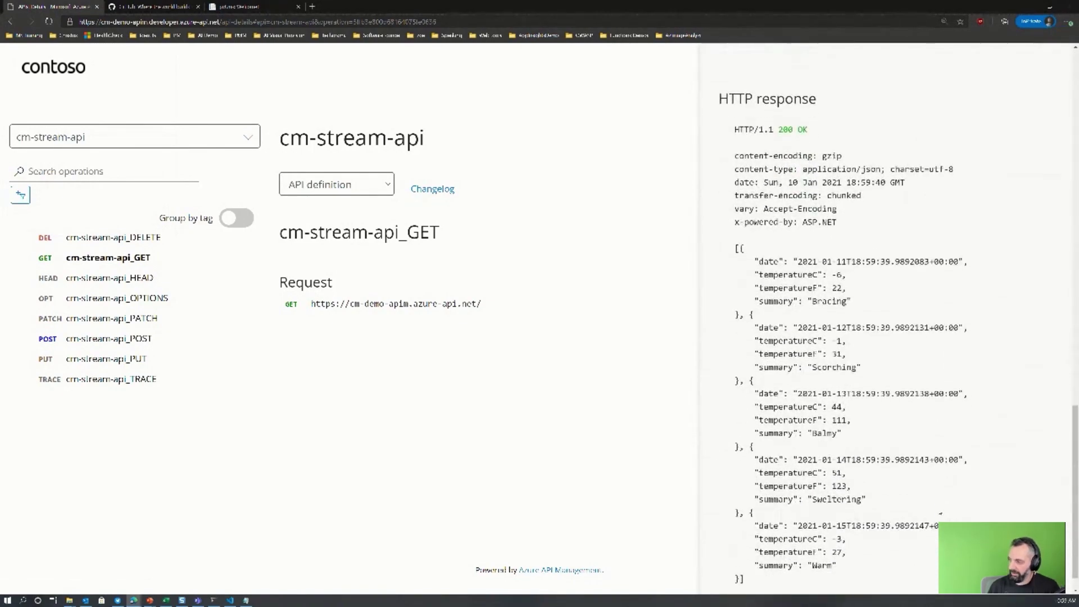
scroll(936, 510, down, 1)
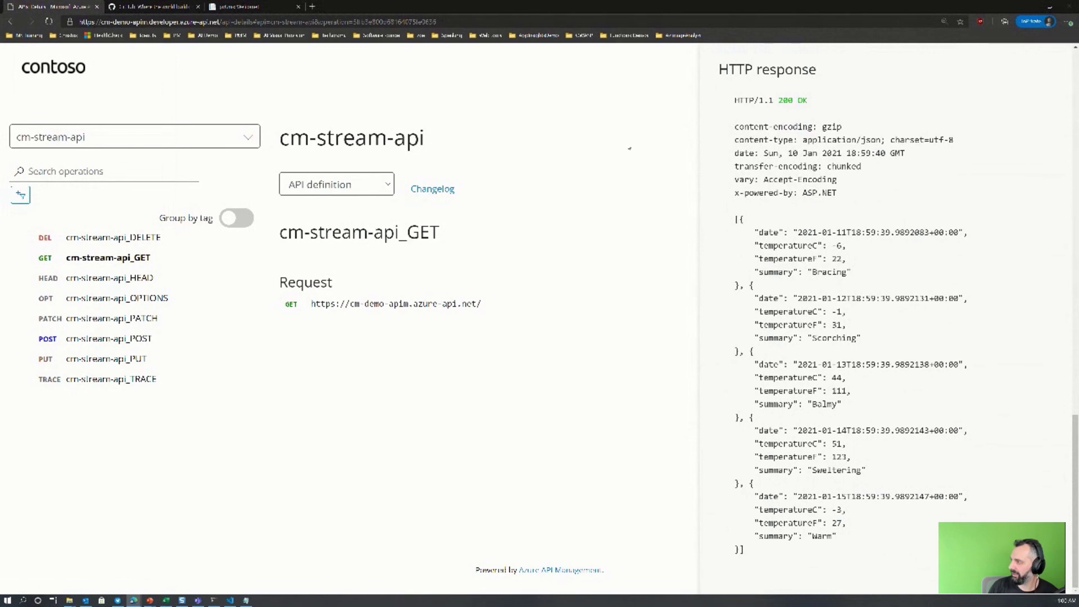
scroll(1021, 75, up, 20)
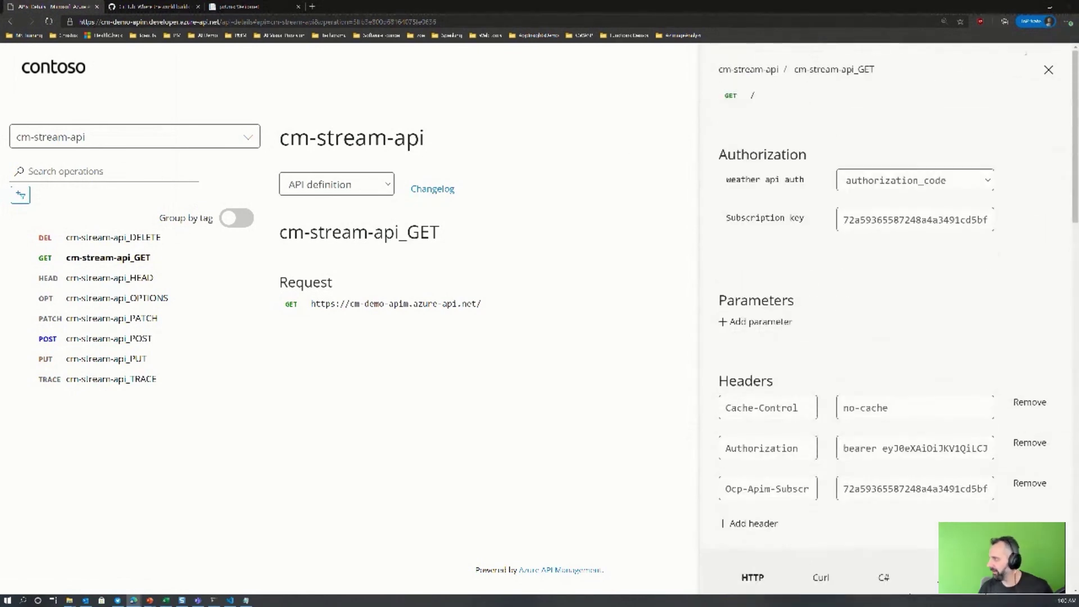
Step: Close the test console, sign out, and go to the Sign in page's Email field
click(1048, 69)
click(1032, 76)
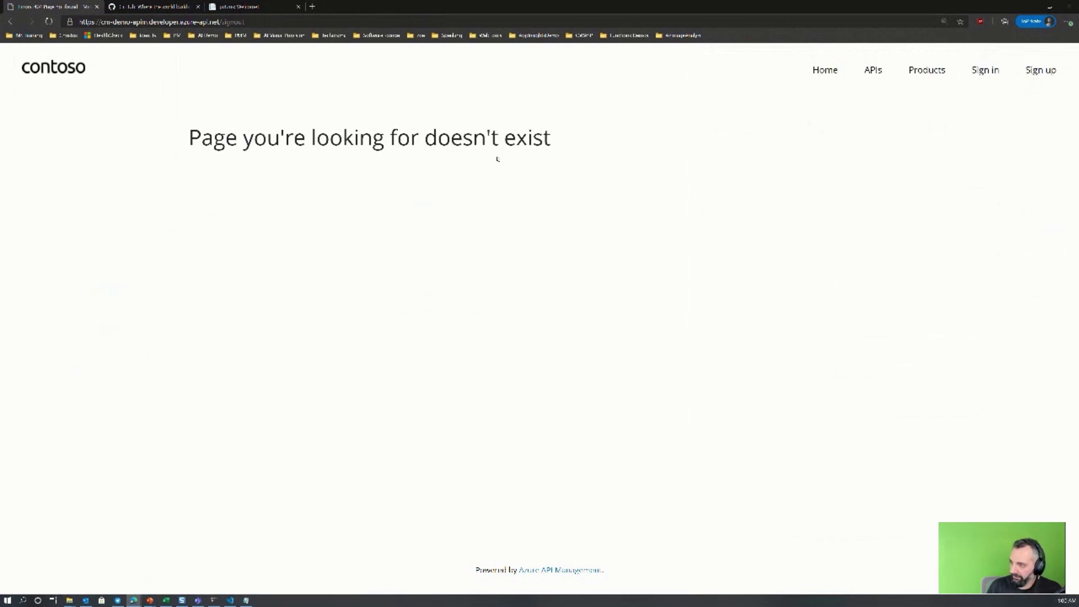
click(985, 69)
click(222, 251)
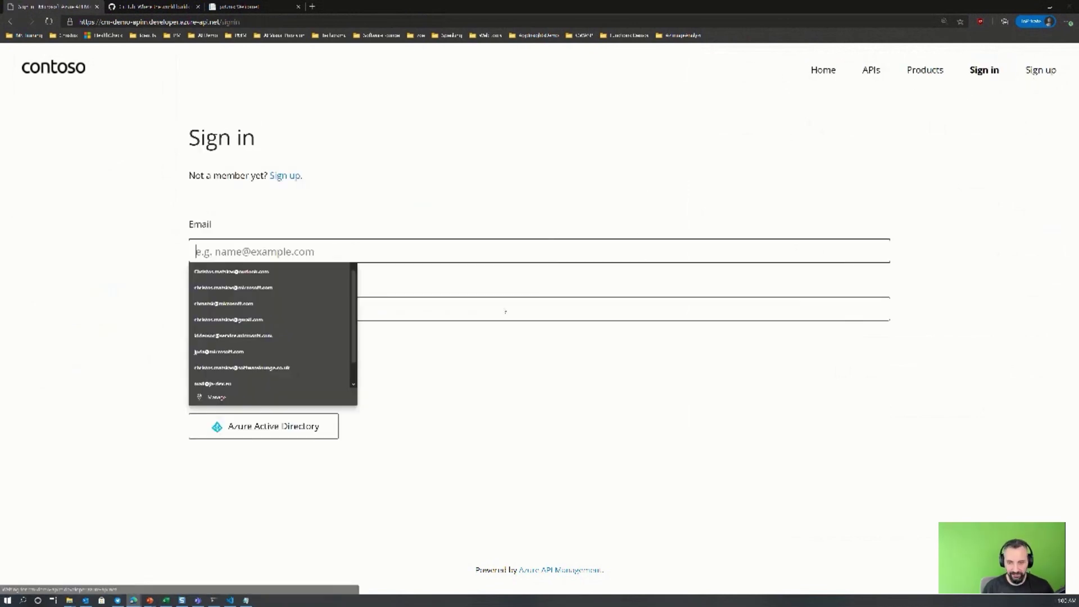
click(245, 224)
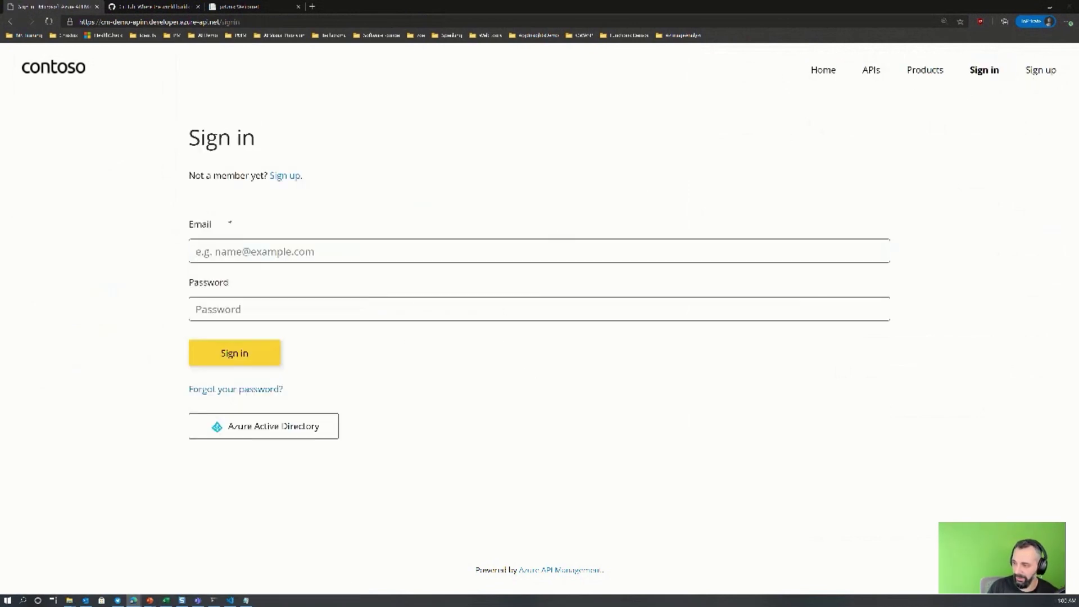